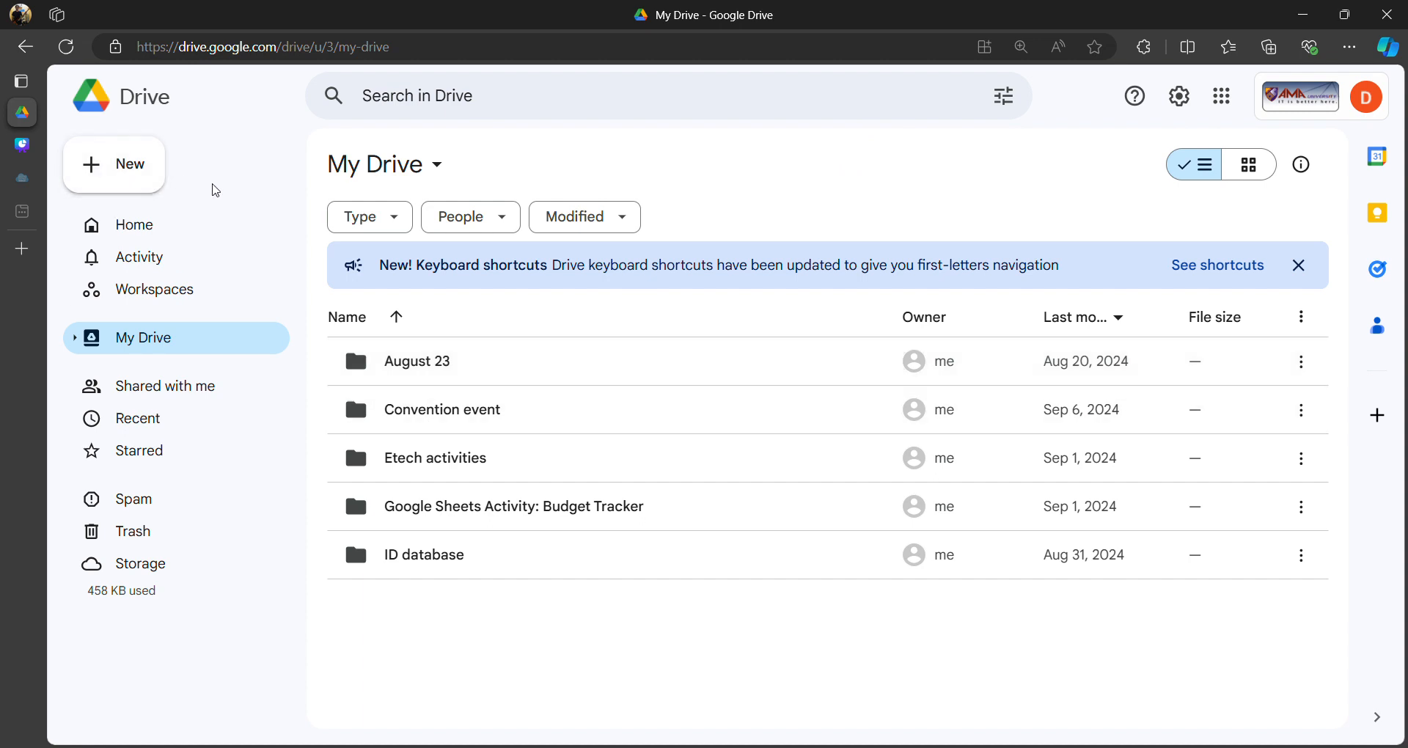
- Create a new folder named 'Convention event 2024' in My Drive
{"action": "left_click", "coordinate": [146, 180]}
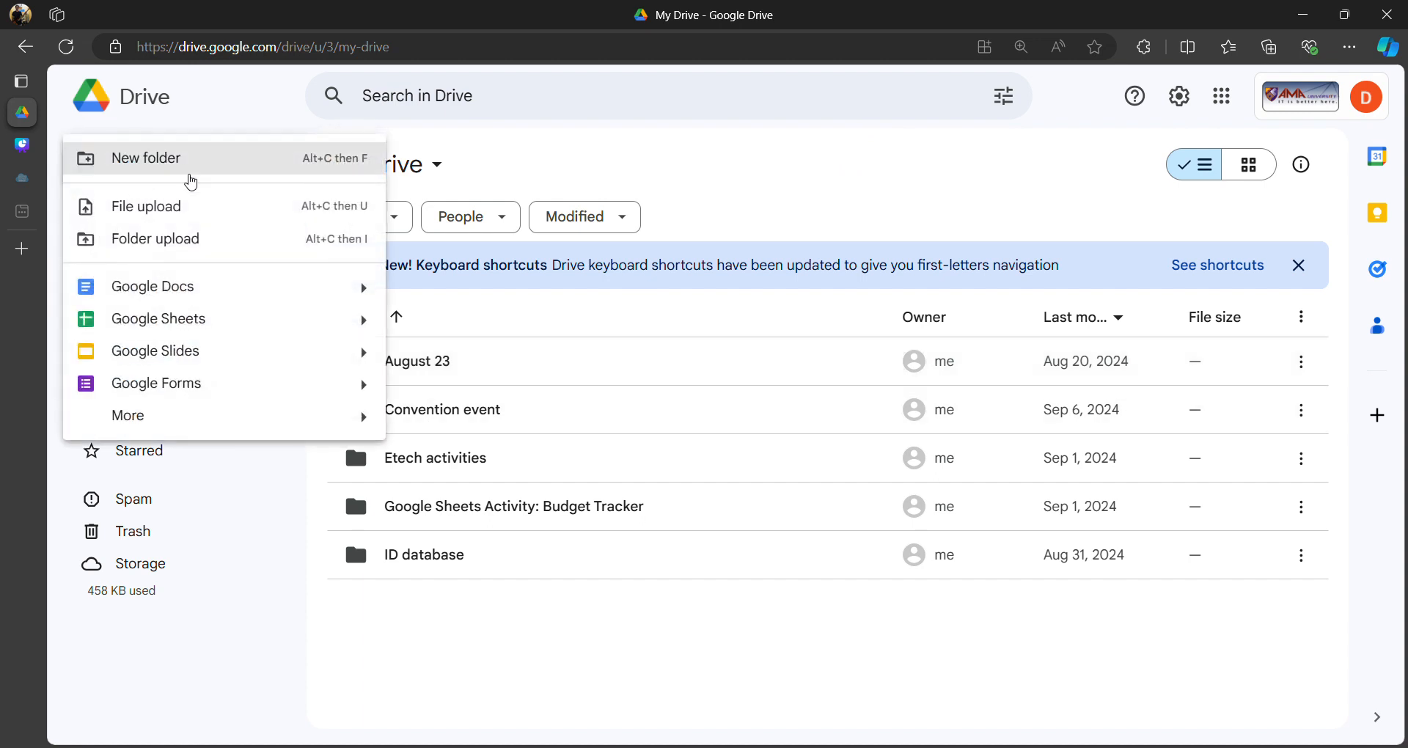
{"action": "left_click", "coordinate": [176, 242]}
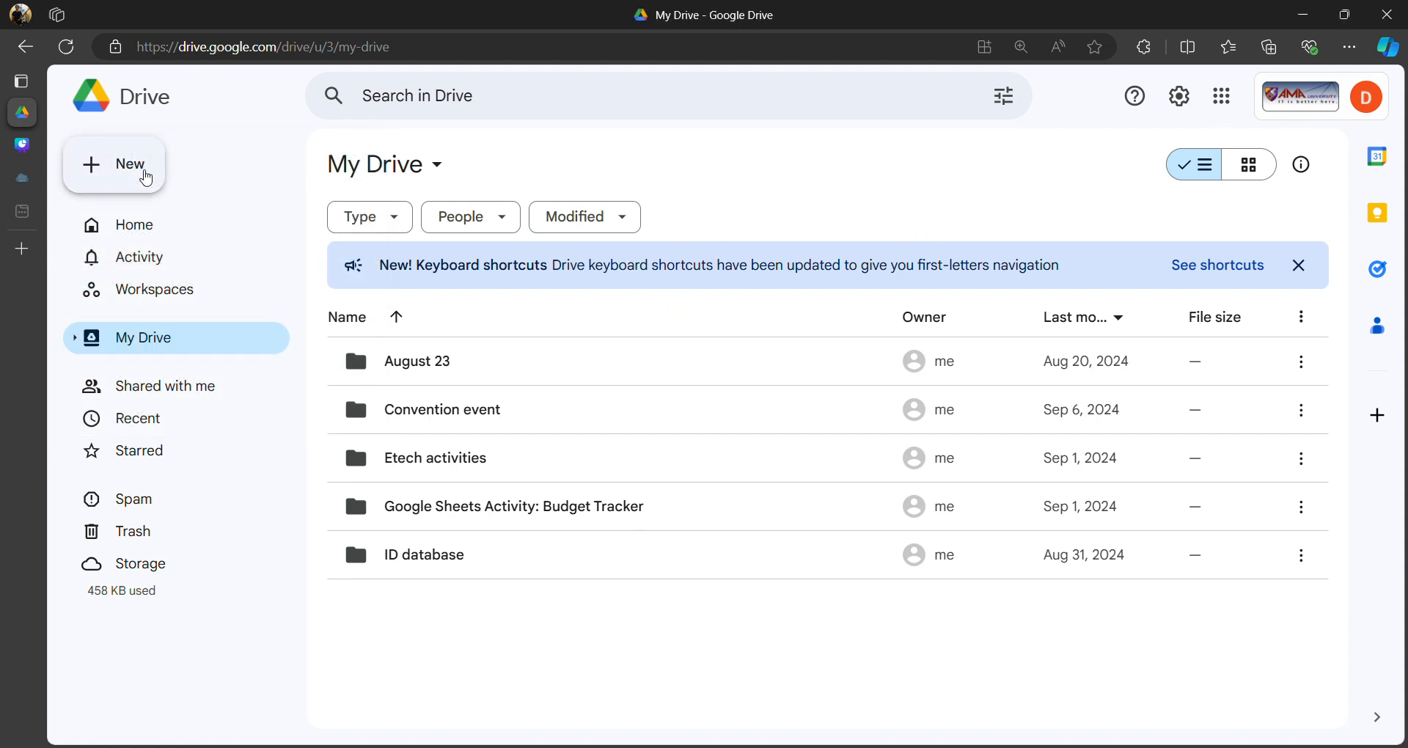
{"action": "left_click", "coordinate": [143, 176]}
{"action": "left_click", "coordinate": [152, 160]}
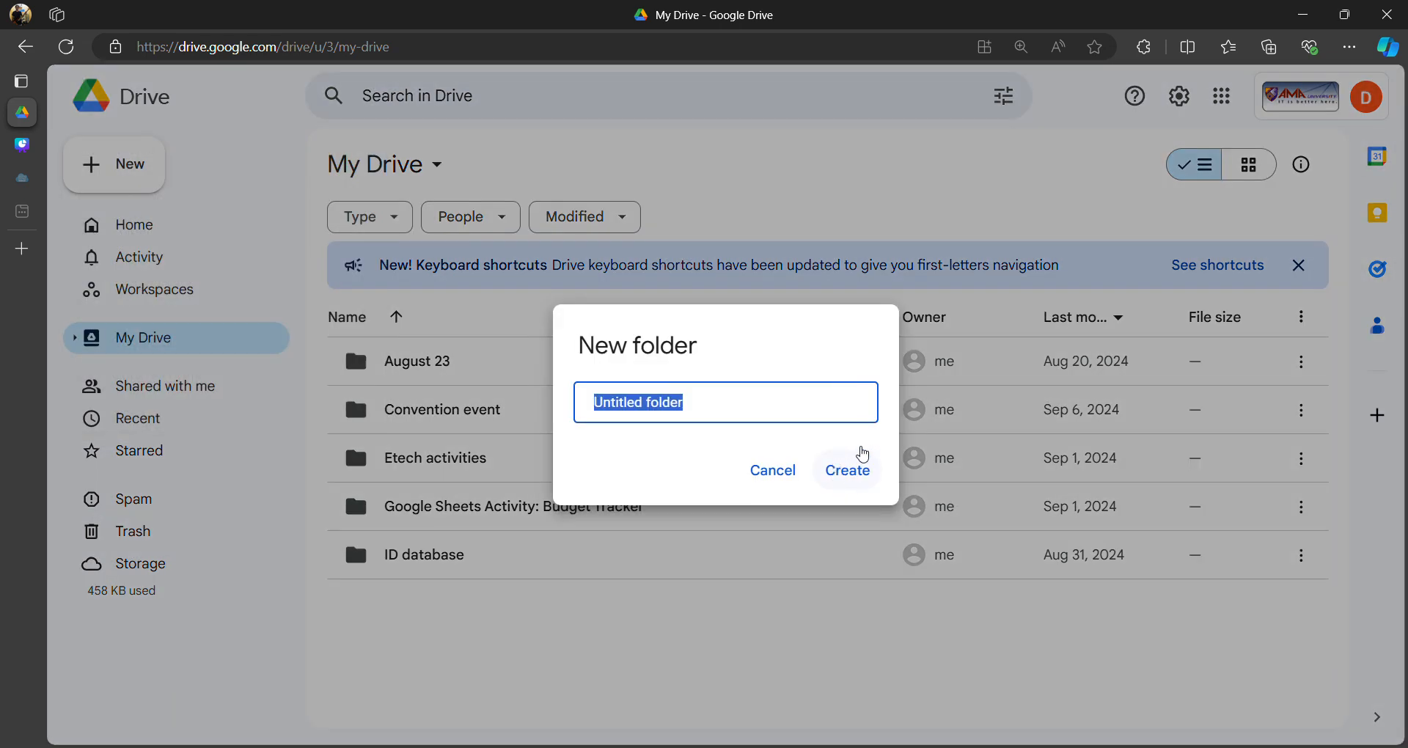
{"action": "type", "text": "Convention"}
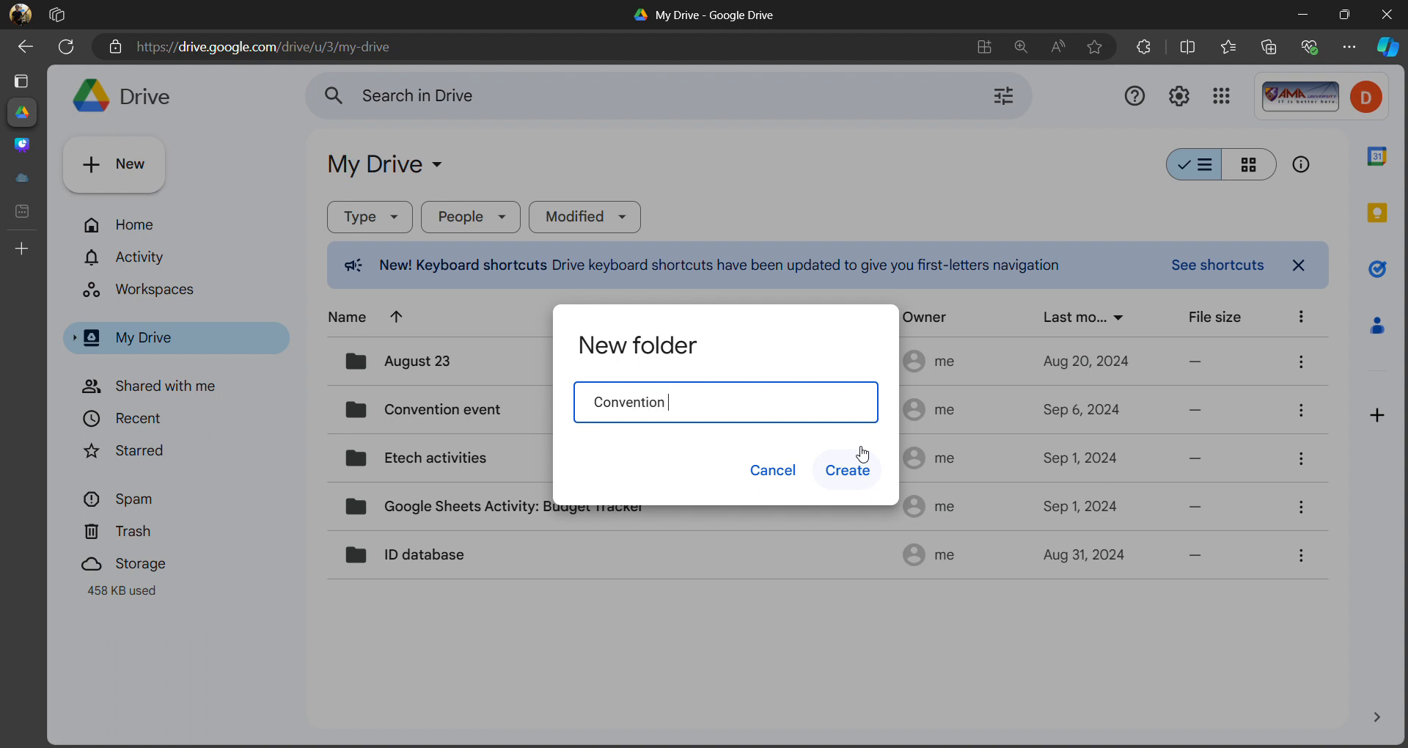
{"action": "type", "text": " event 2024"}
{"action": "left_click", "coordinate": [850, 472]}
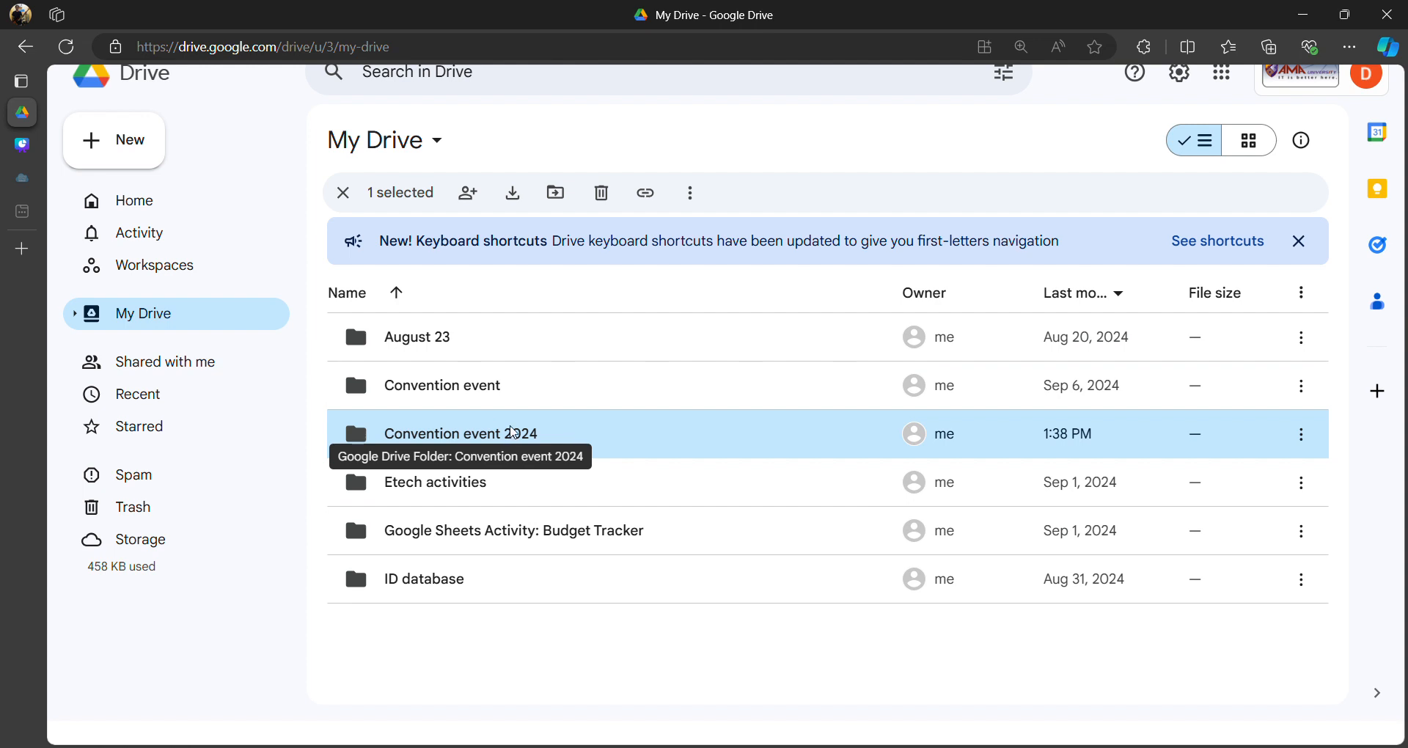
- Inside the Convention event 2024 folder, start a new blank Google Form
{"action": "double_click", "coordinate": [513, 435]}
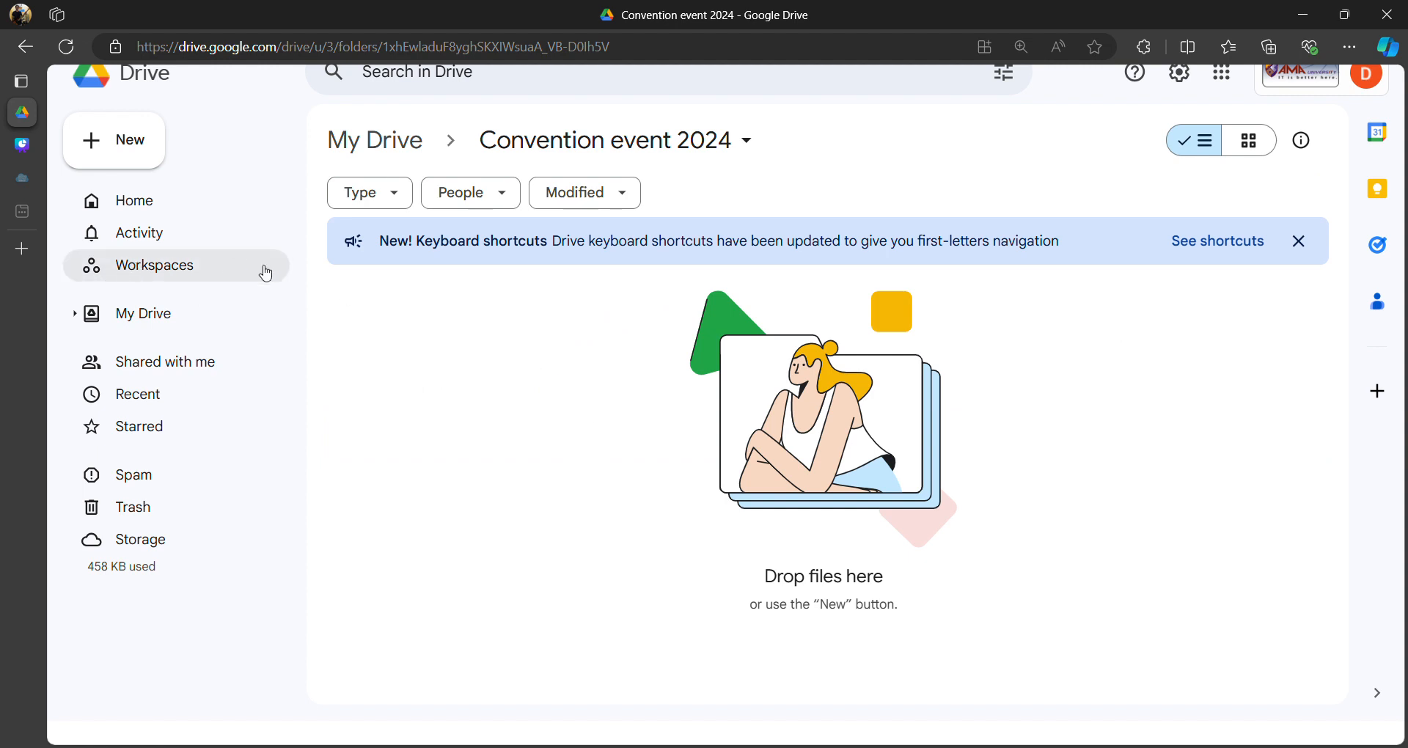
{"action": "left_click", "coordinate": [113, 156]}
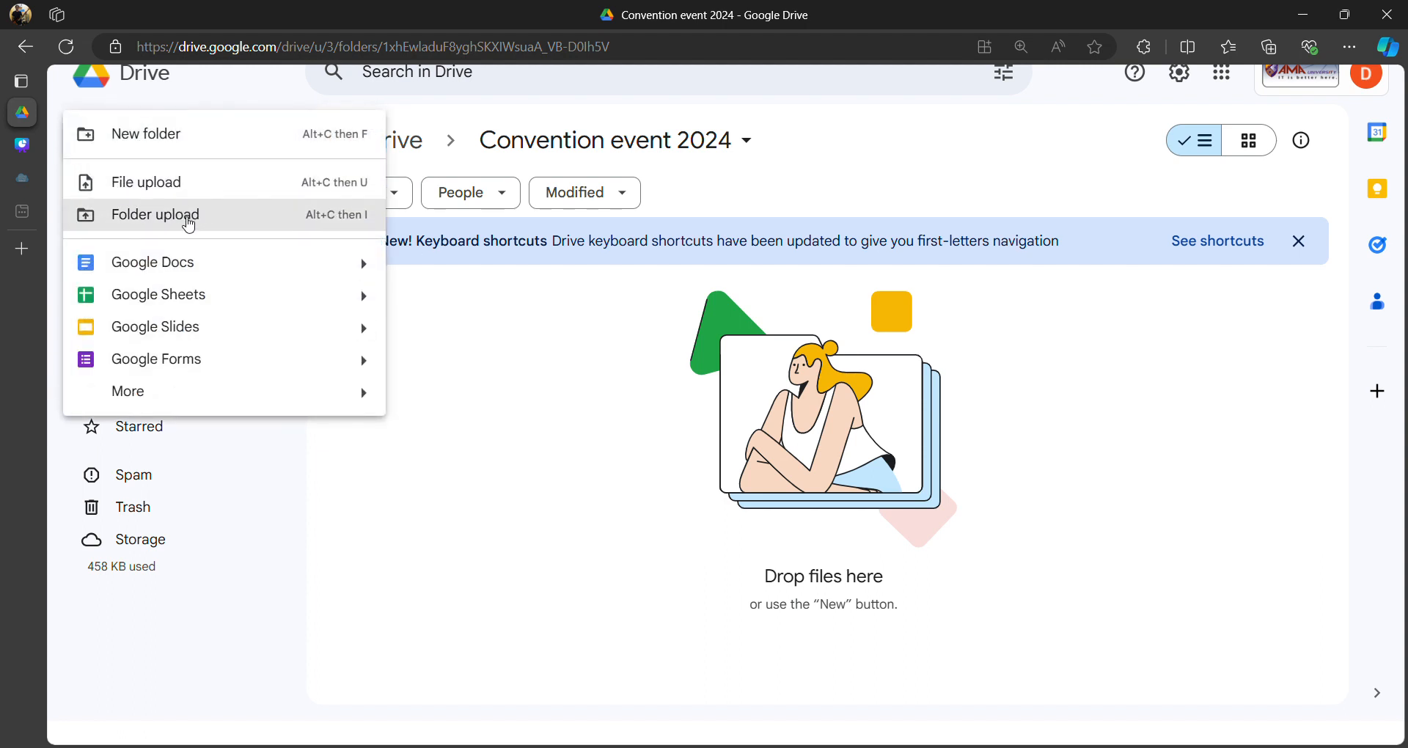
{"action": "left_click", "coordinate": [171, 361]}
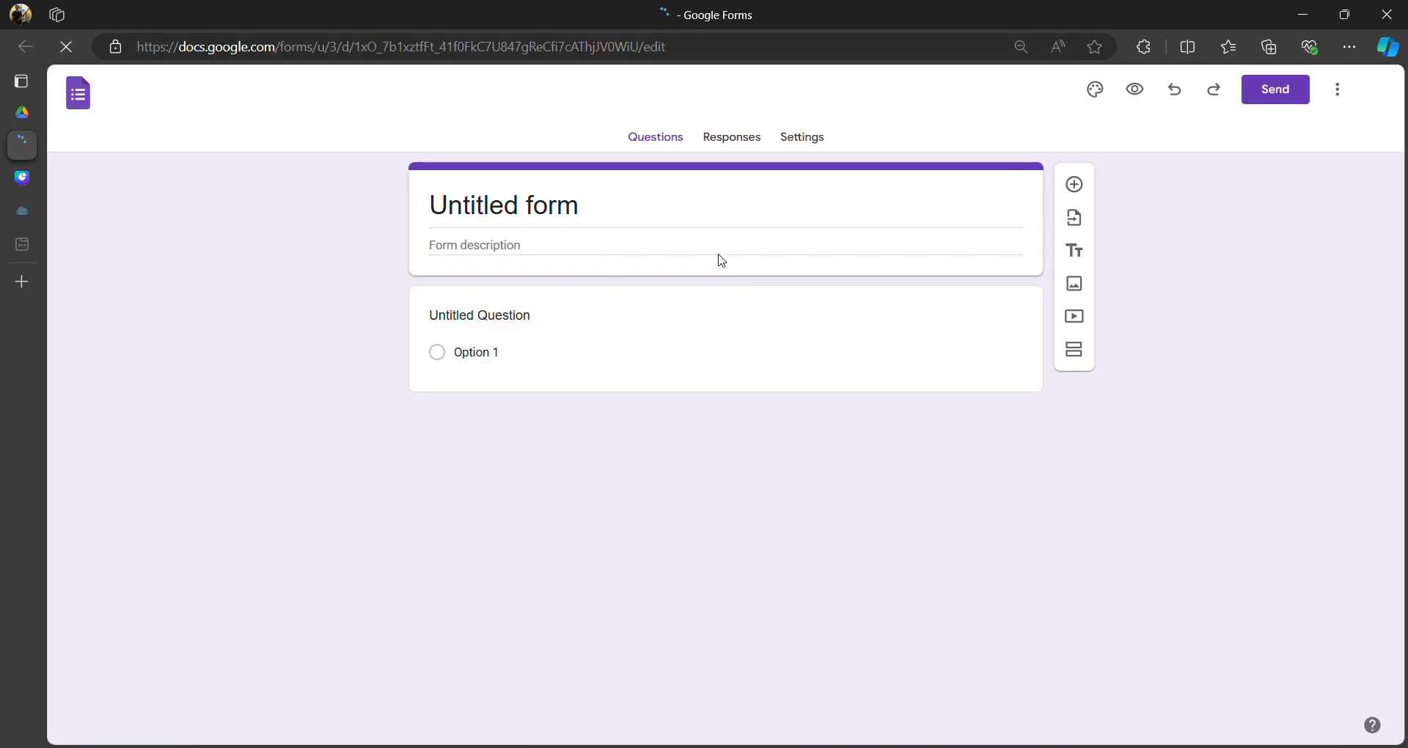
- Replace the 'Untitled form' title with 'ID card registration'
{"action": "left_click", "coordinate": [660, 207]}
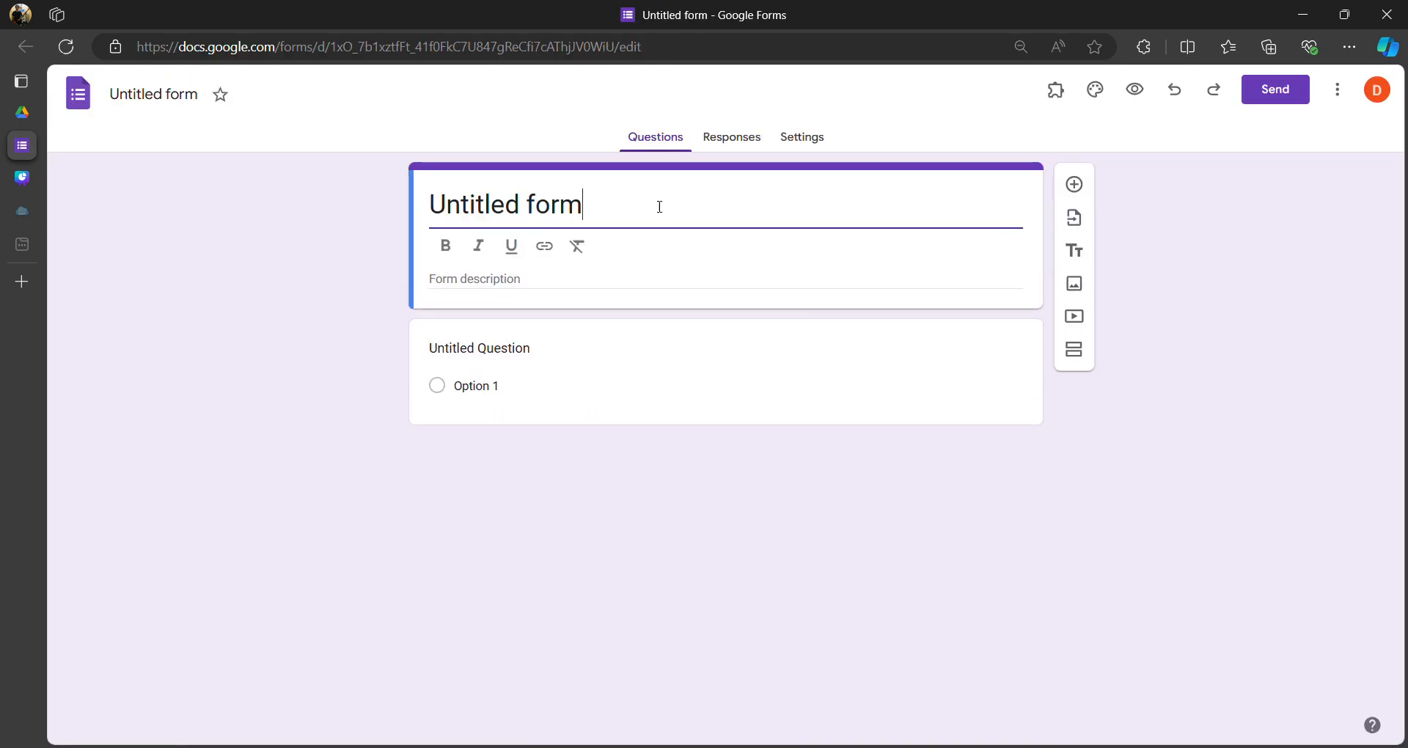
{"action": "key", "text": "ctrl+a"}
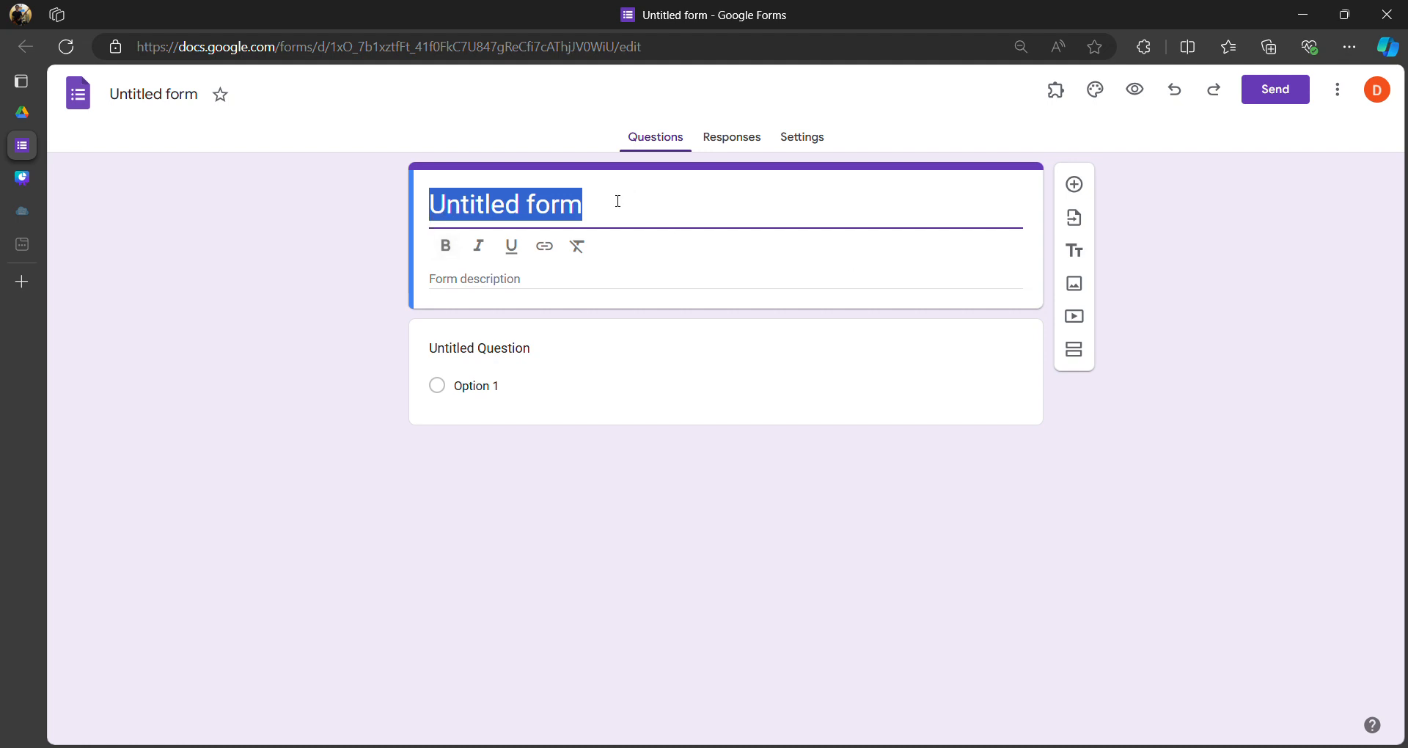
{"action": "left_click", "coordinate": [521, 207]}
{"action": "left_click_drag", "start_coordinate": [635, 202], "coordinate": [389, 211]}
{"action": "key", "text": "BackSpace"}
{"action": "type", "text": "ID "}
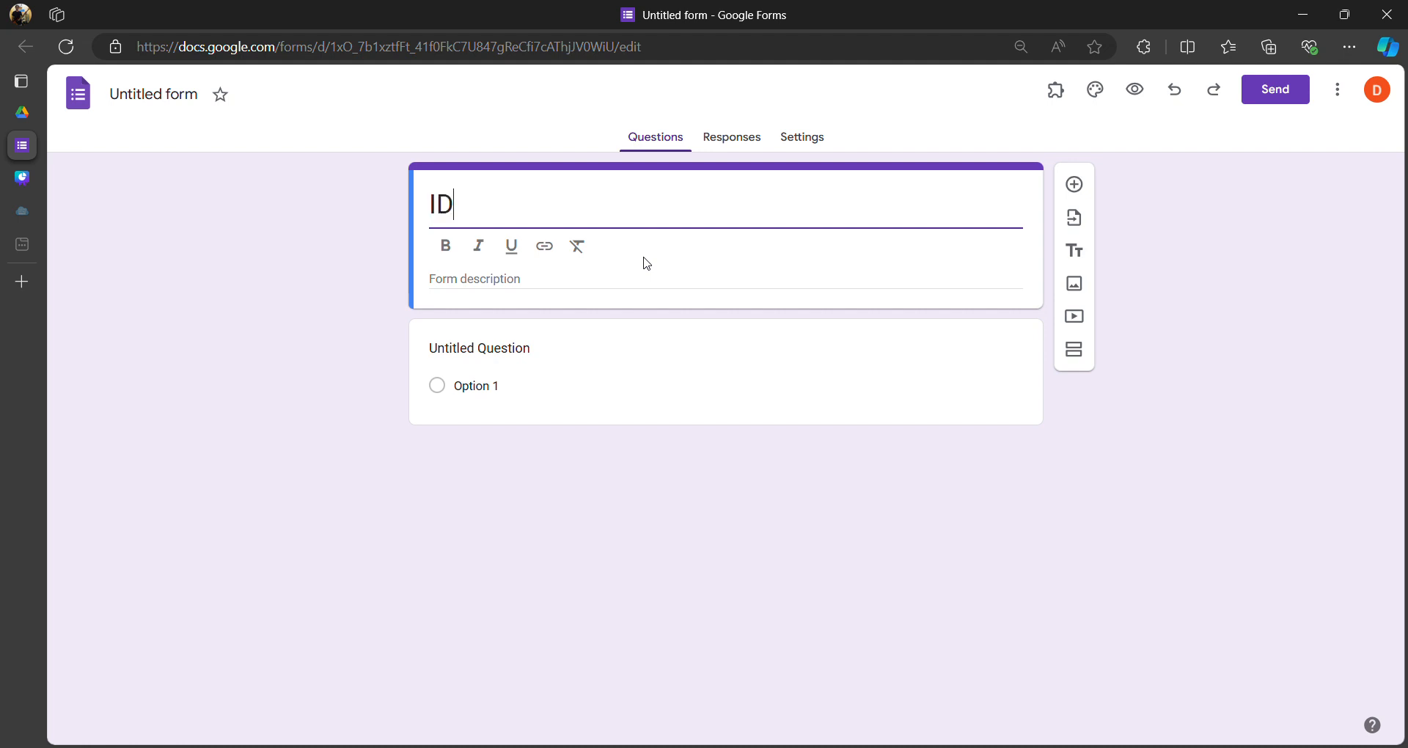
{"action": "type", "text": "card registration"}
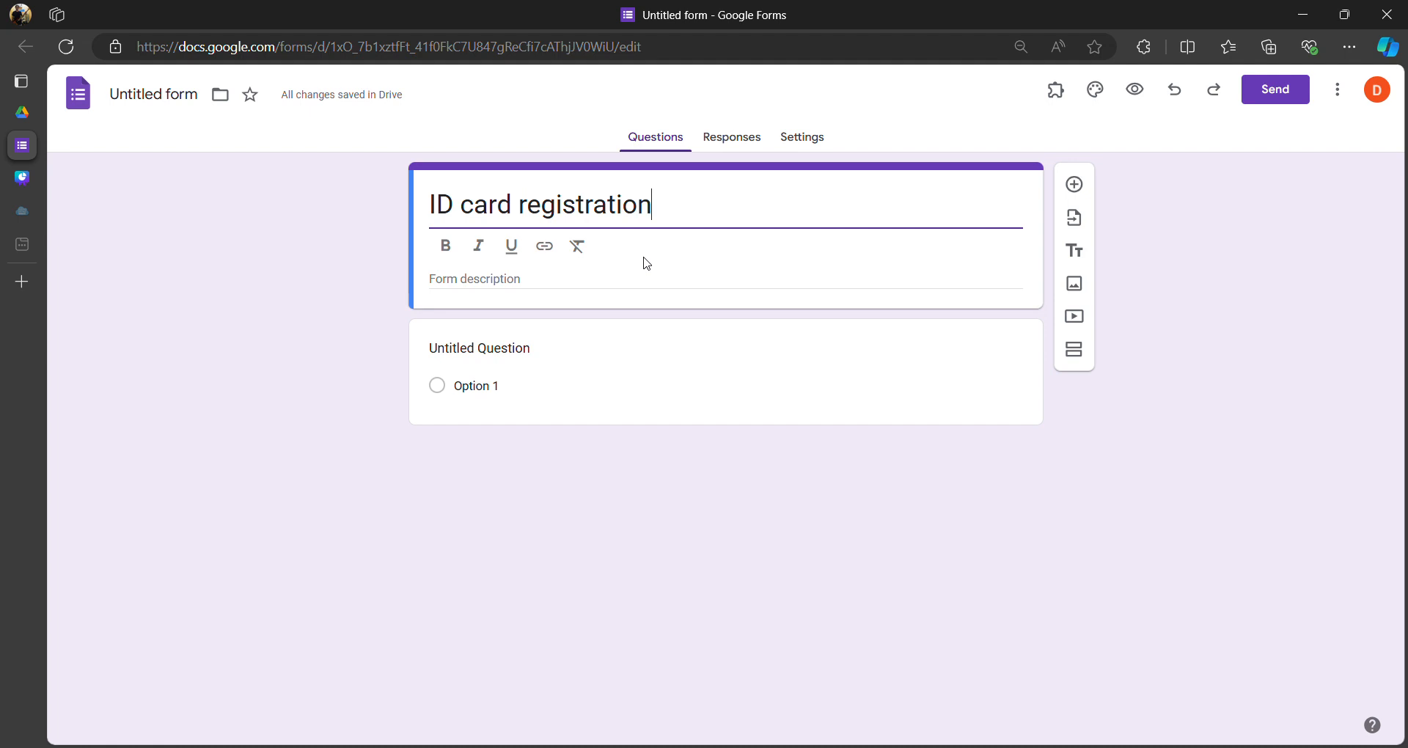
{"action": "left_click", "coordinate": [608, 338]}
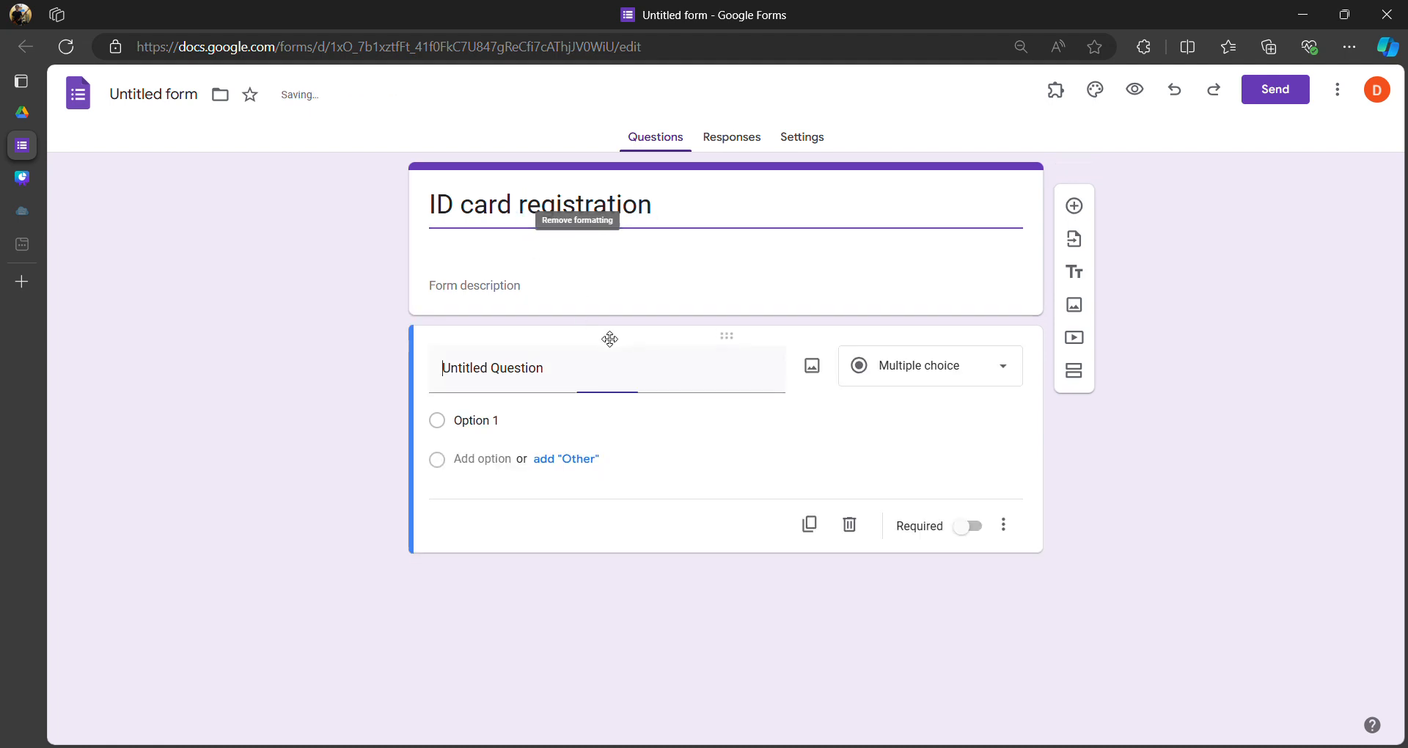
- Accept 'ID card registration' as the form's file name
{"action": "left_click", "coordinate": [600, 257]}
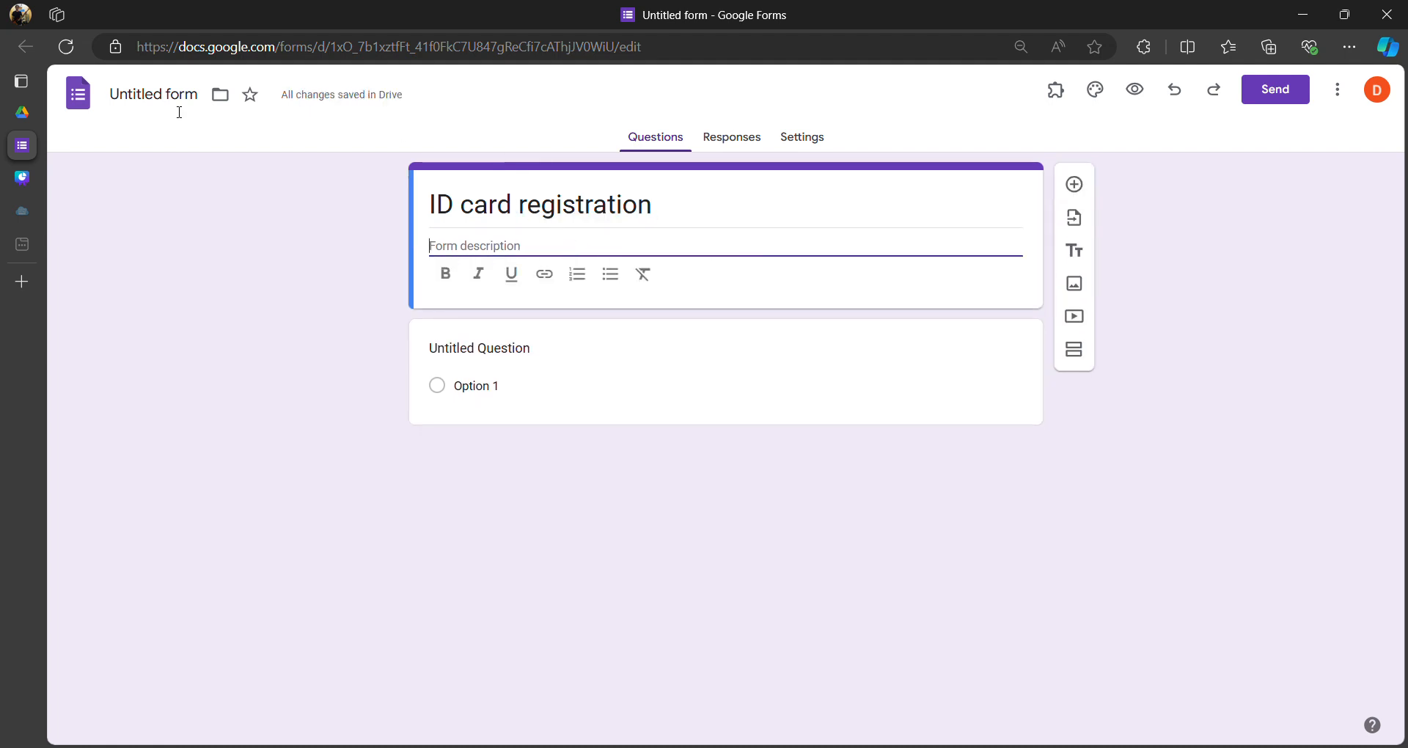
{"action": "left_click", "coordinate": [132, 104]}
{"action": "left_click", "coordinate": [185, 169]}
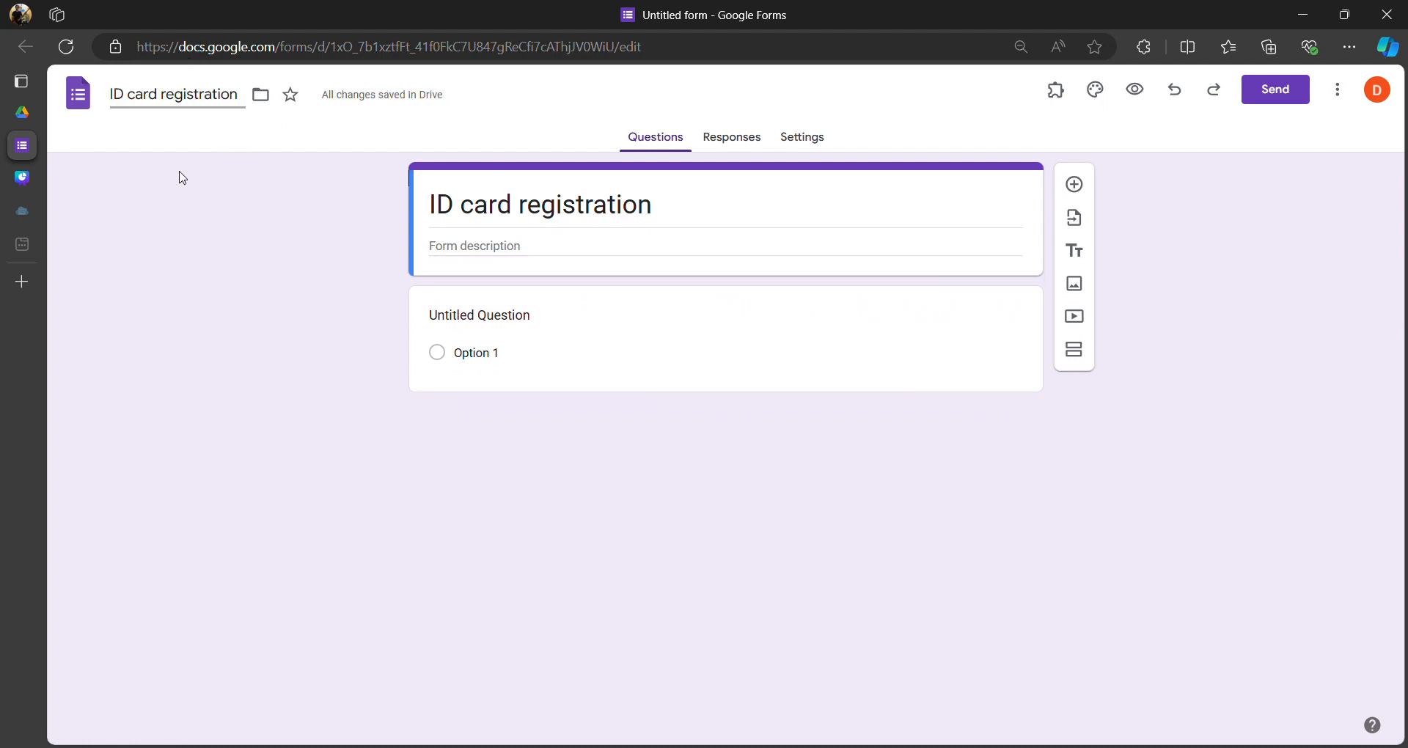
{"action": "left_click", "coordinate": [171, 100]}
{"action": "left_click_drag", "start_coordinate": [115, 99], "coordinate": [301, 103]}
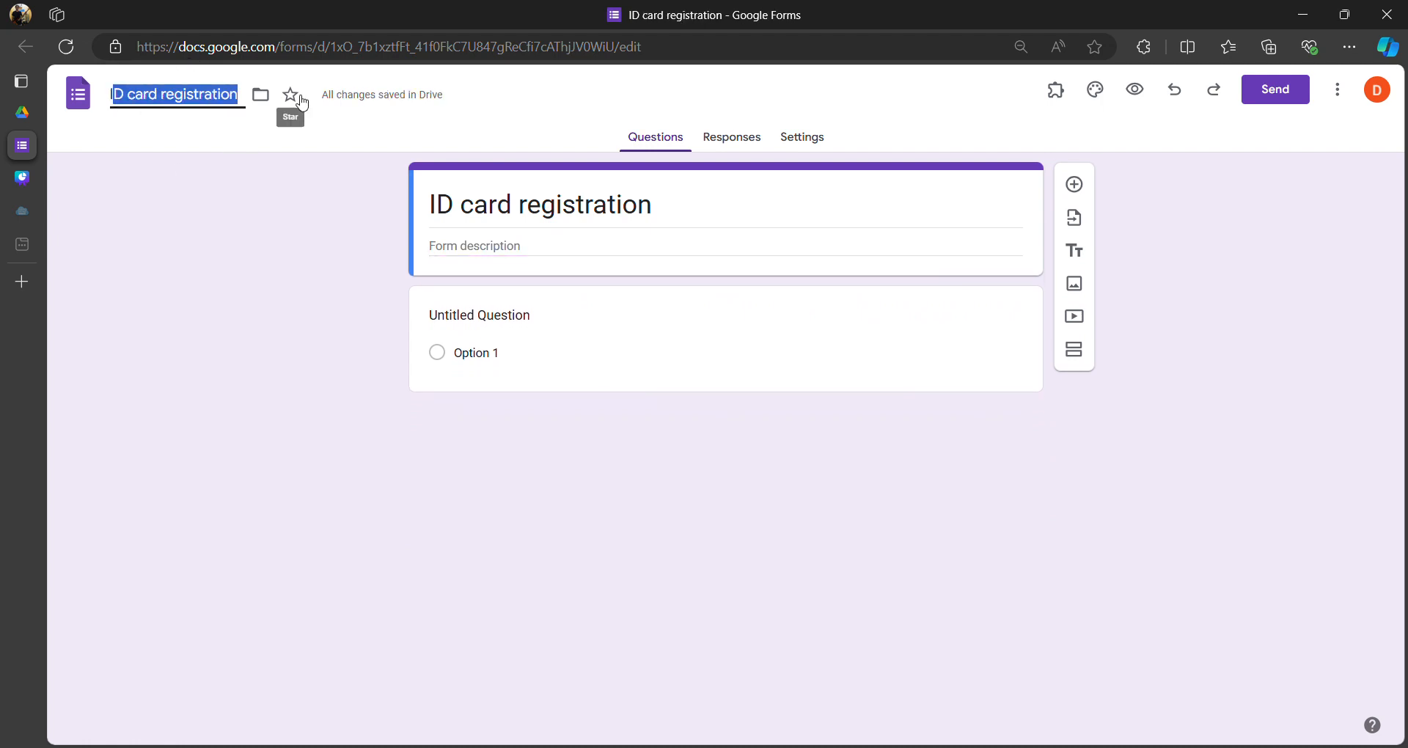
{"action": "left_click", "coordinate": [476, 270]}
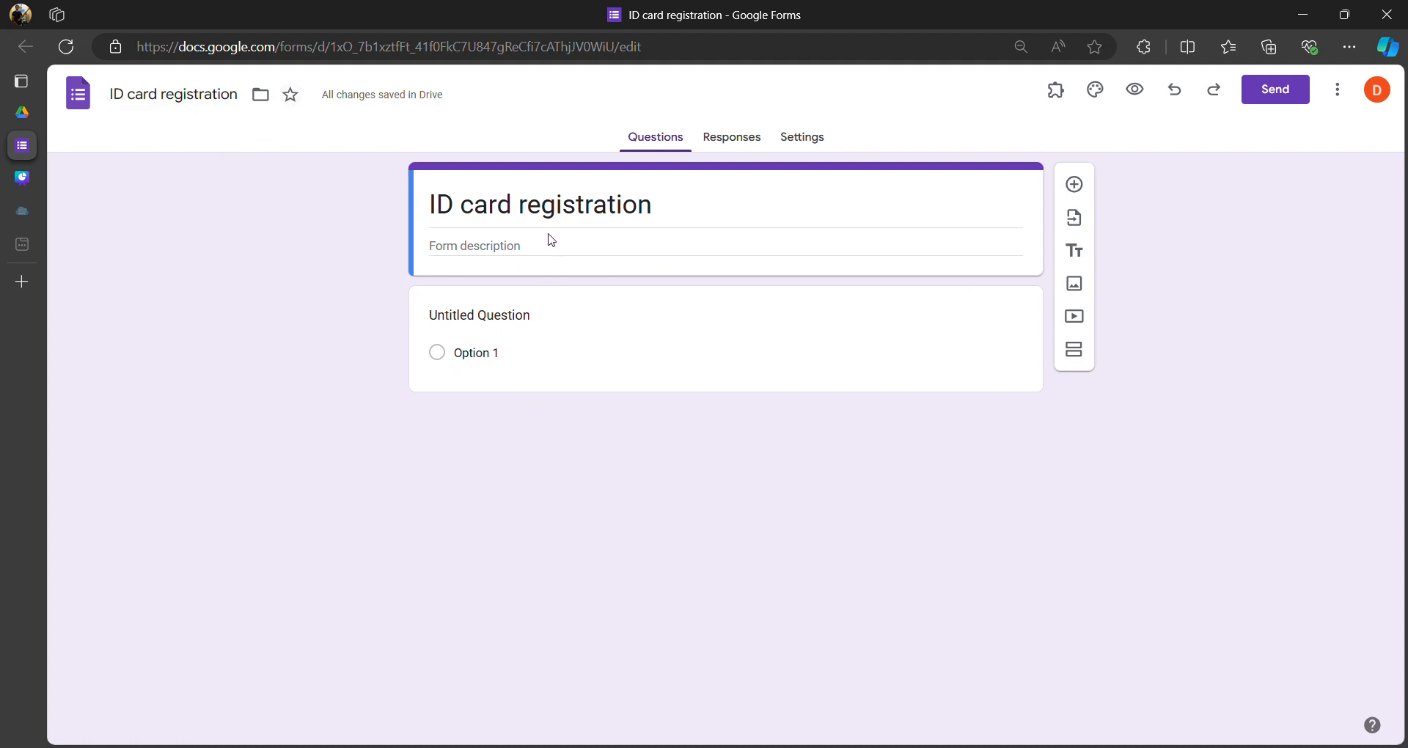
{"action": "left_click", "coordinate": [574, 249]}
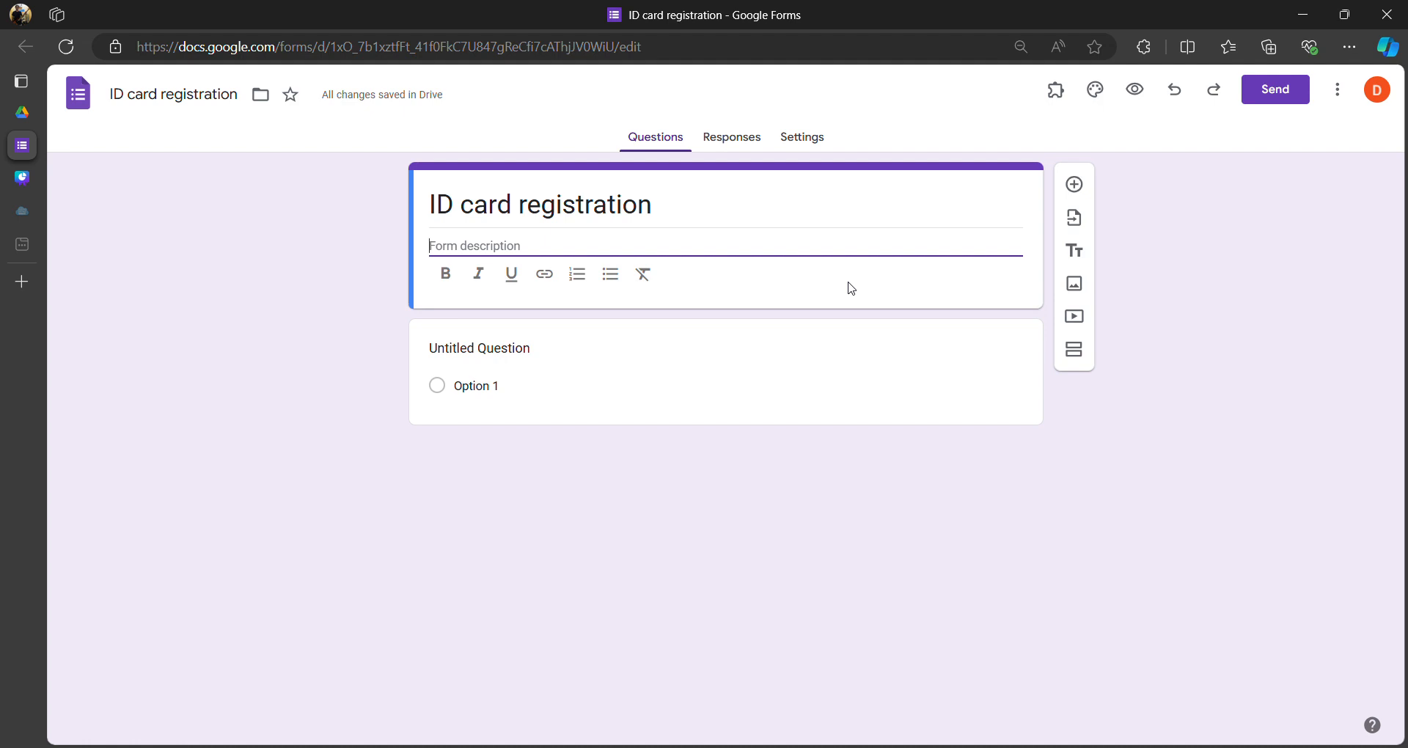
- Type the description 'Please fill out this form for the ID card regsitration.'
{"action": "type", "text": "P"}
{"action": "key", "text": "BackSpace"}
{"action": "type", "text": "Please fill out this form for you to"}
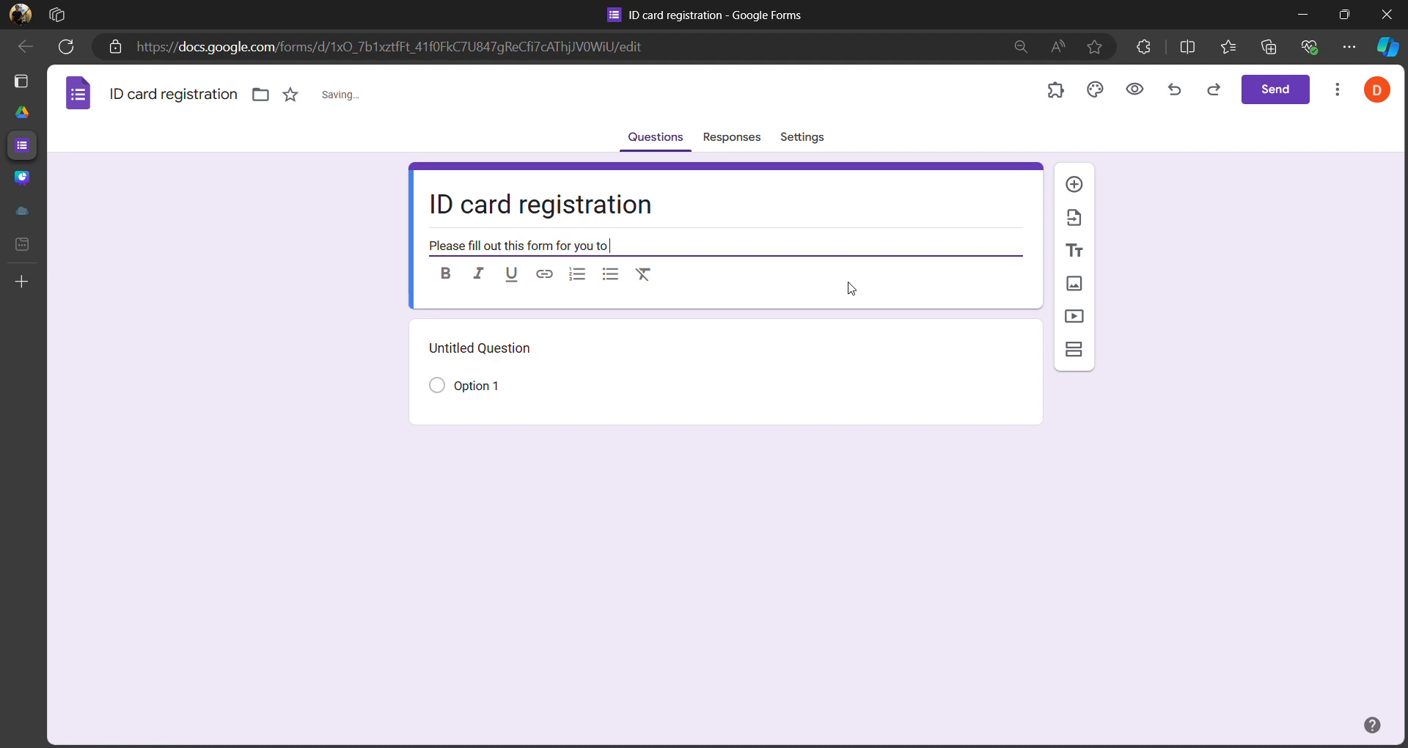
{"action": "key", "text": "BackSpace"}
{"action": "key", "text": "BackSpace"}
{"action": "key", "text": "BackSpace"}
{"action": "key", "text": "BackSpace"}
{"action": "key", "text": "BackSpace"}
{"action": "type", "text": "the"}
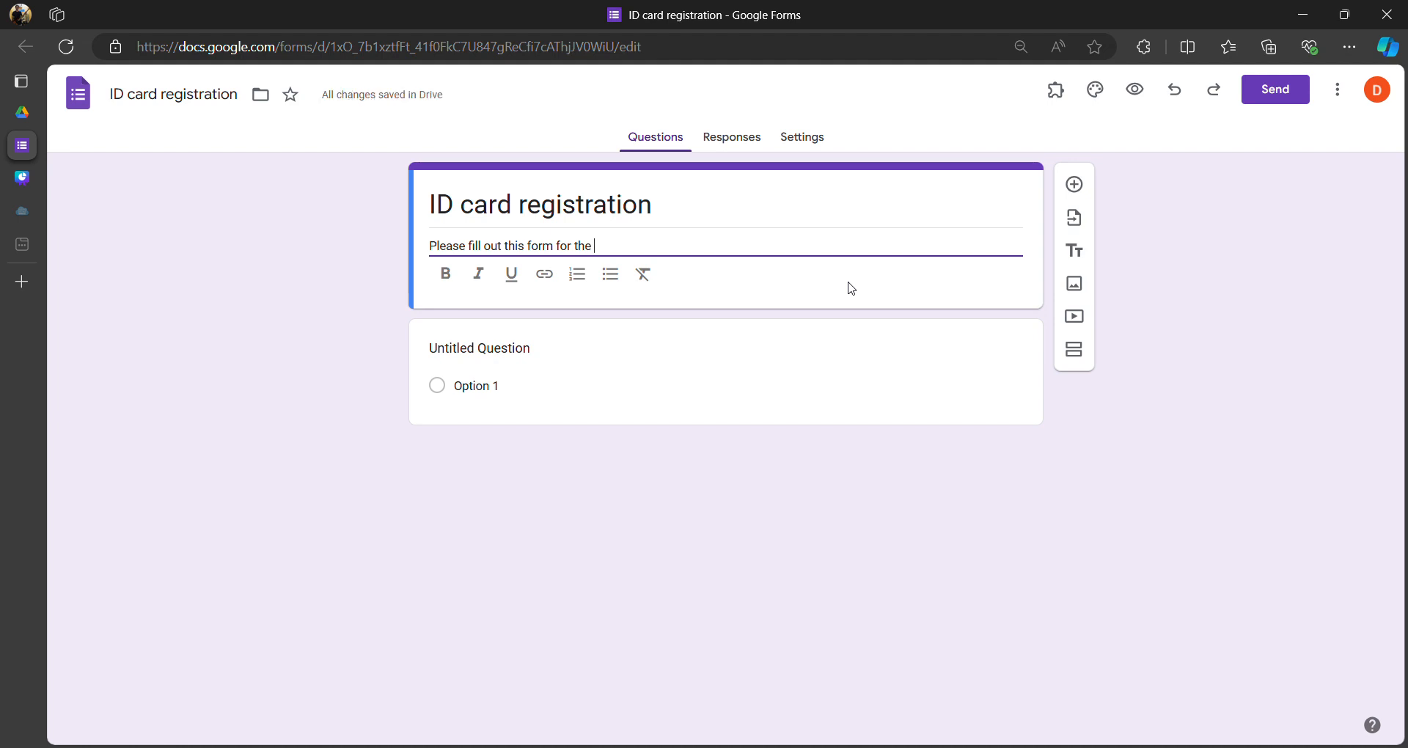
{"action": "type", "text": "I"}
{"action": "type", "text": "D "}
{"action": "type", "text": "cre"}
{"action": "type", "text": "rd regsitra"}
{"action": "type", "text": "tio"}
{"action": "key", "text": "BackSpace"}
{"action": "key", "text": "BackSpace"}
{"action": "key", "text": "BackSpace"}
{"action": "type", "text": "ration"}
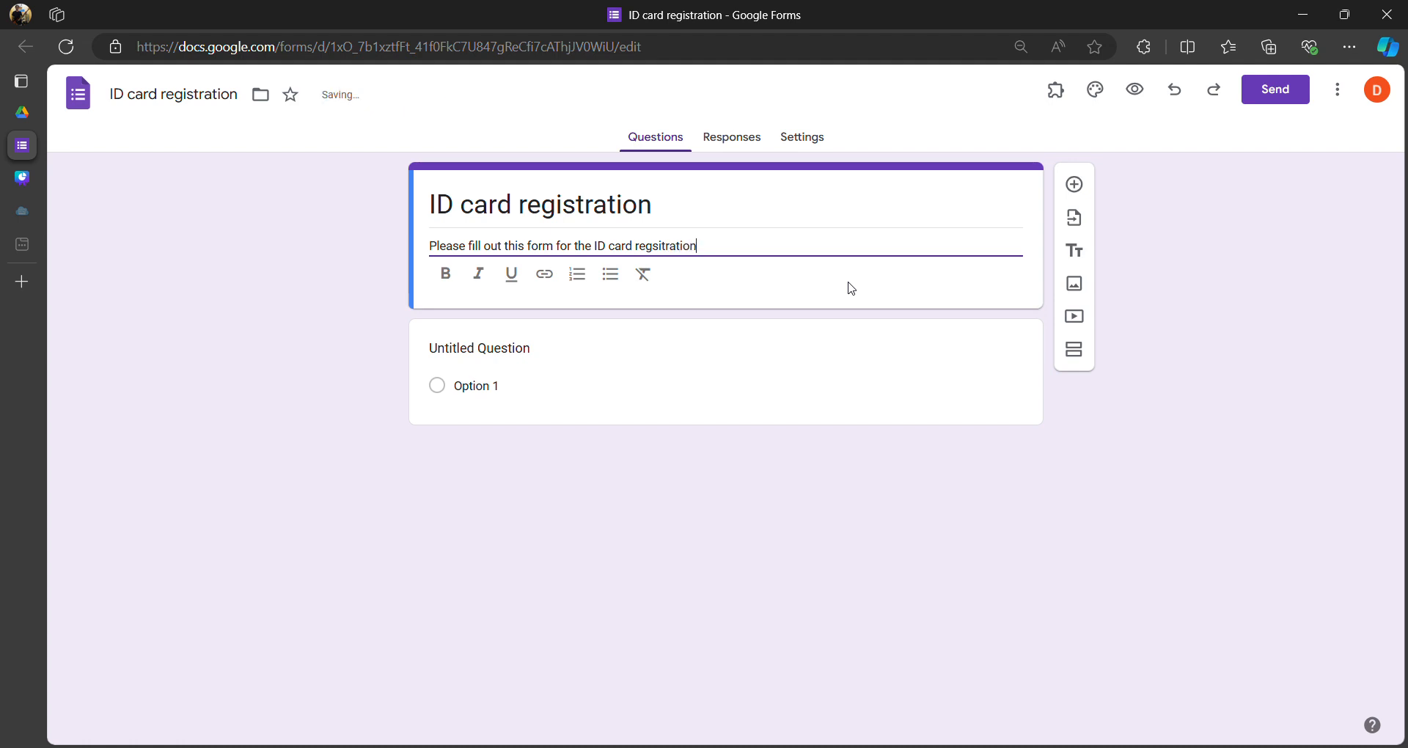
{"action": "type", "text": "."}
{"action": "key", "text": "Return"}
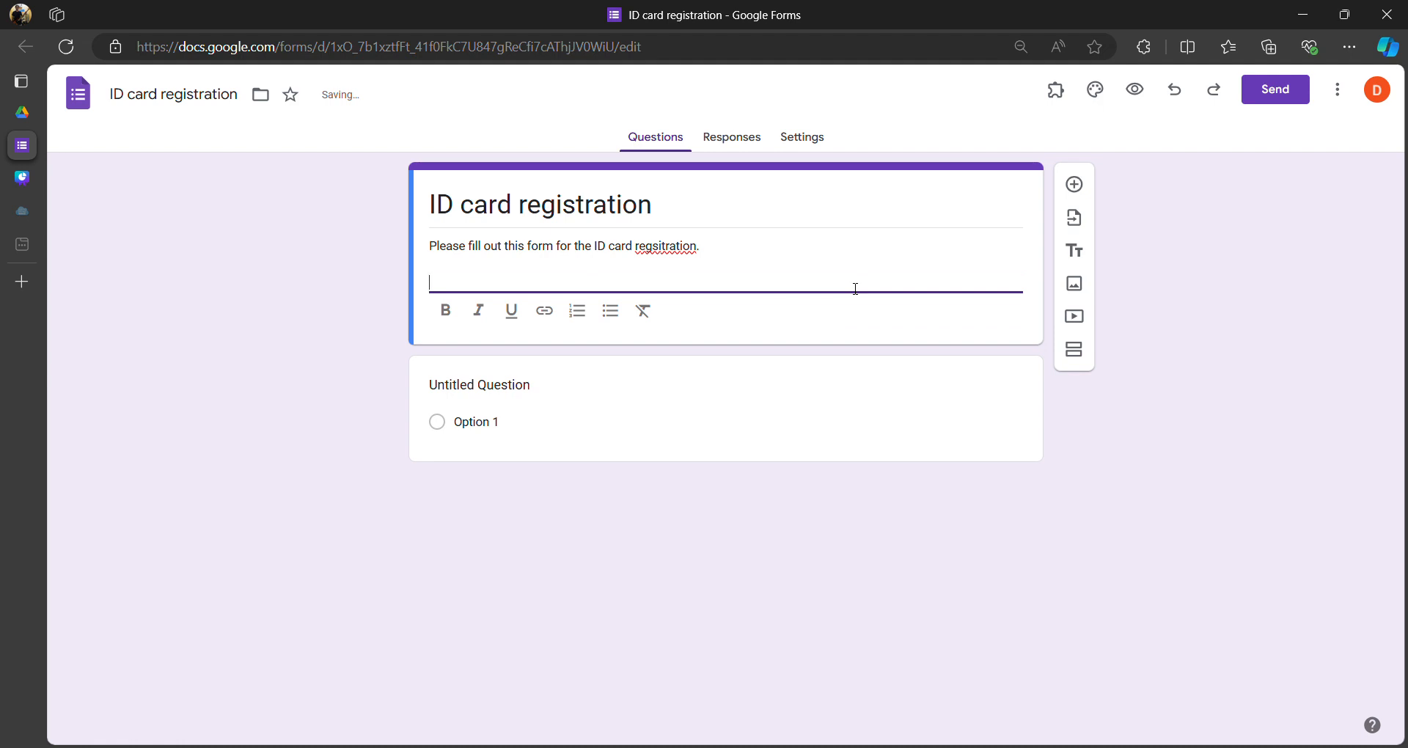
{"action": "key", "text": "BackSpace"}
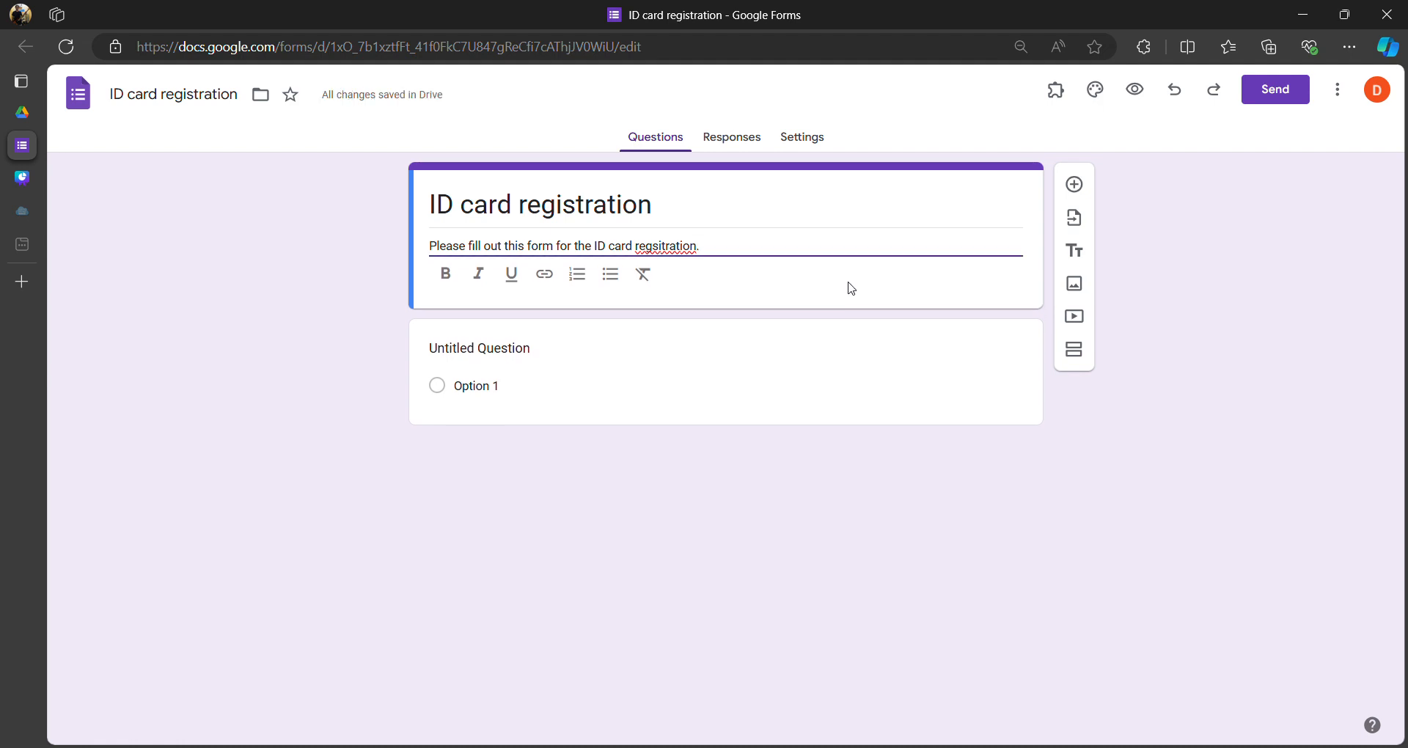
- Title the first question 'Name' as a required short answer
{"action": "left_click", "coordinate": [521, 355]}
{"action": "type", "text": "N"}
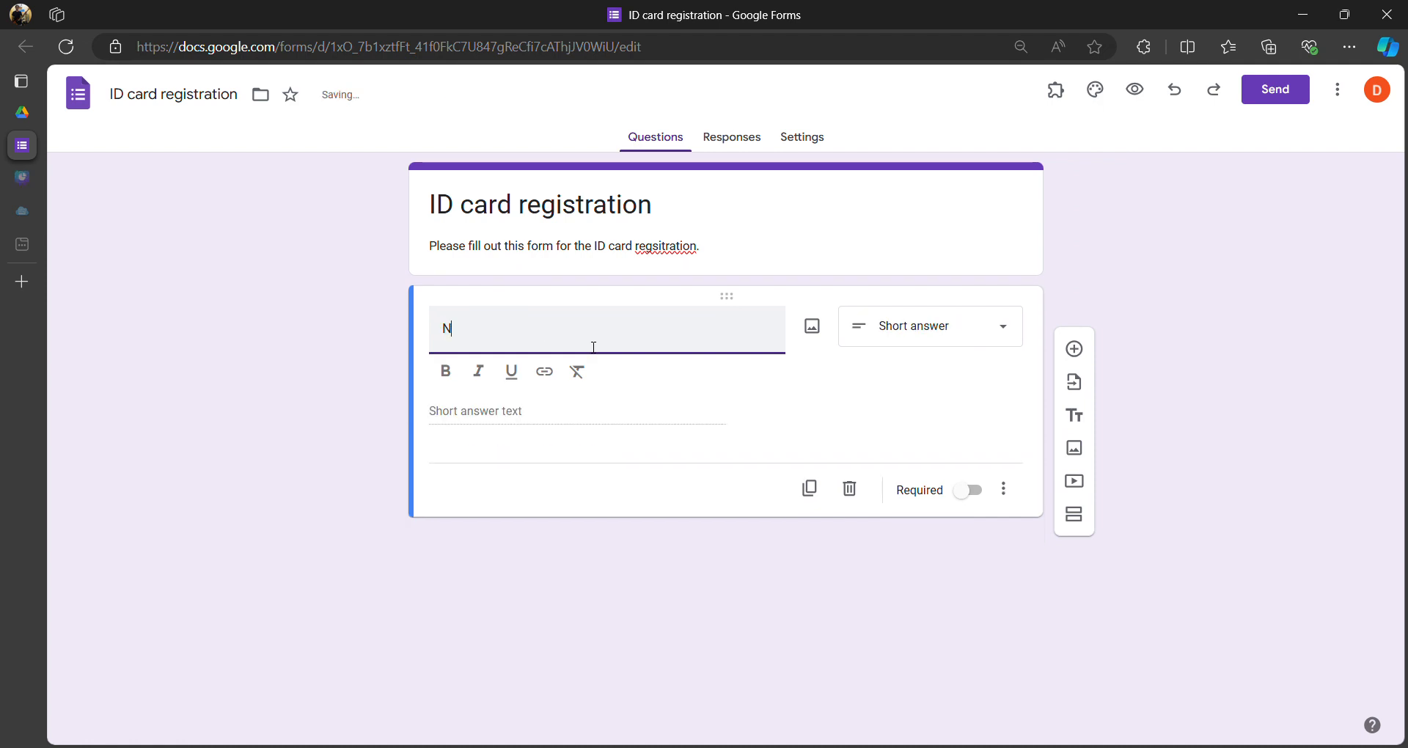
{"action": "type", "text": "ame"}
{"action": "left_click", "coordinate": [909, 327]}
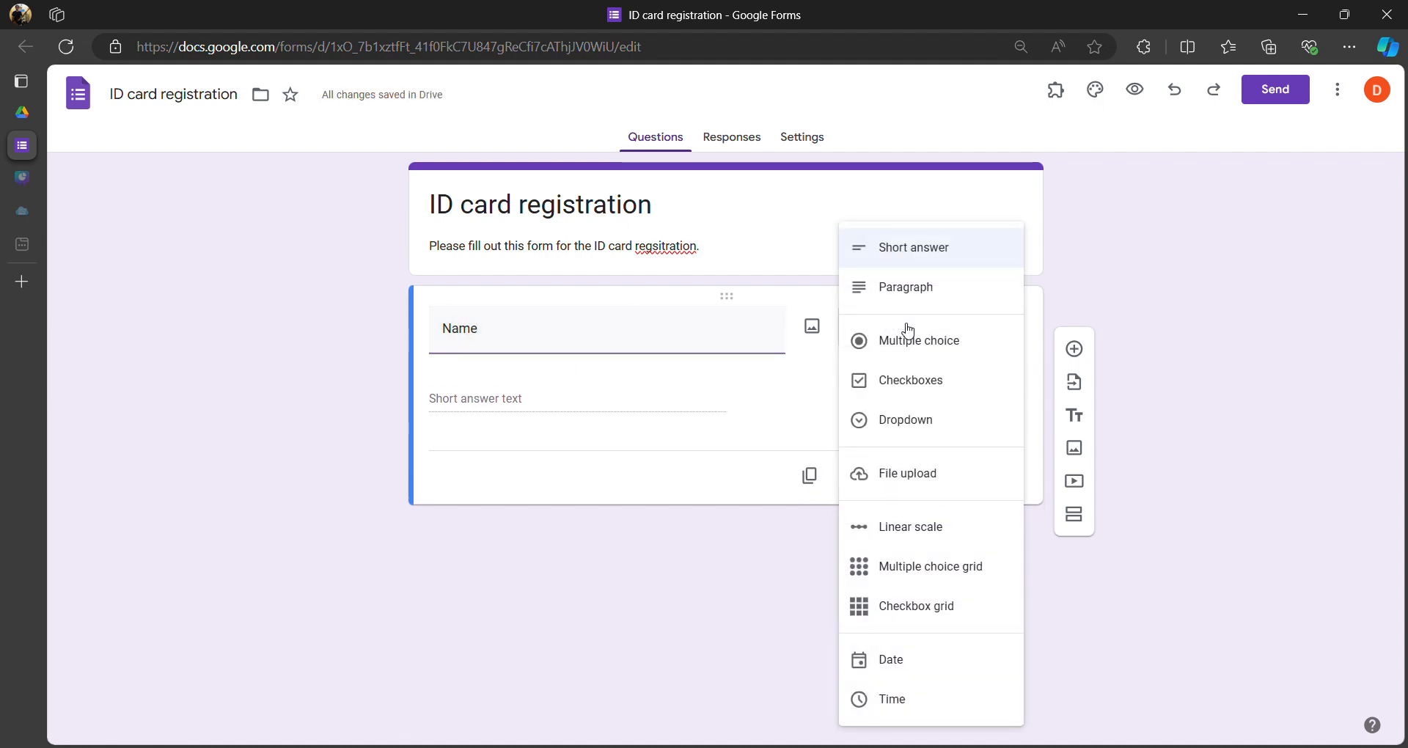
{"action": "left_click", "coordinate": [909, 251]}
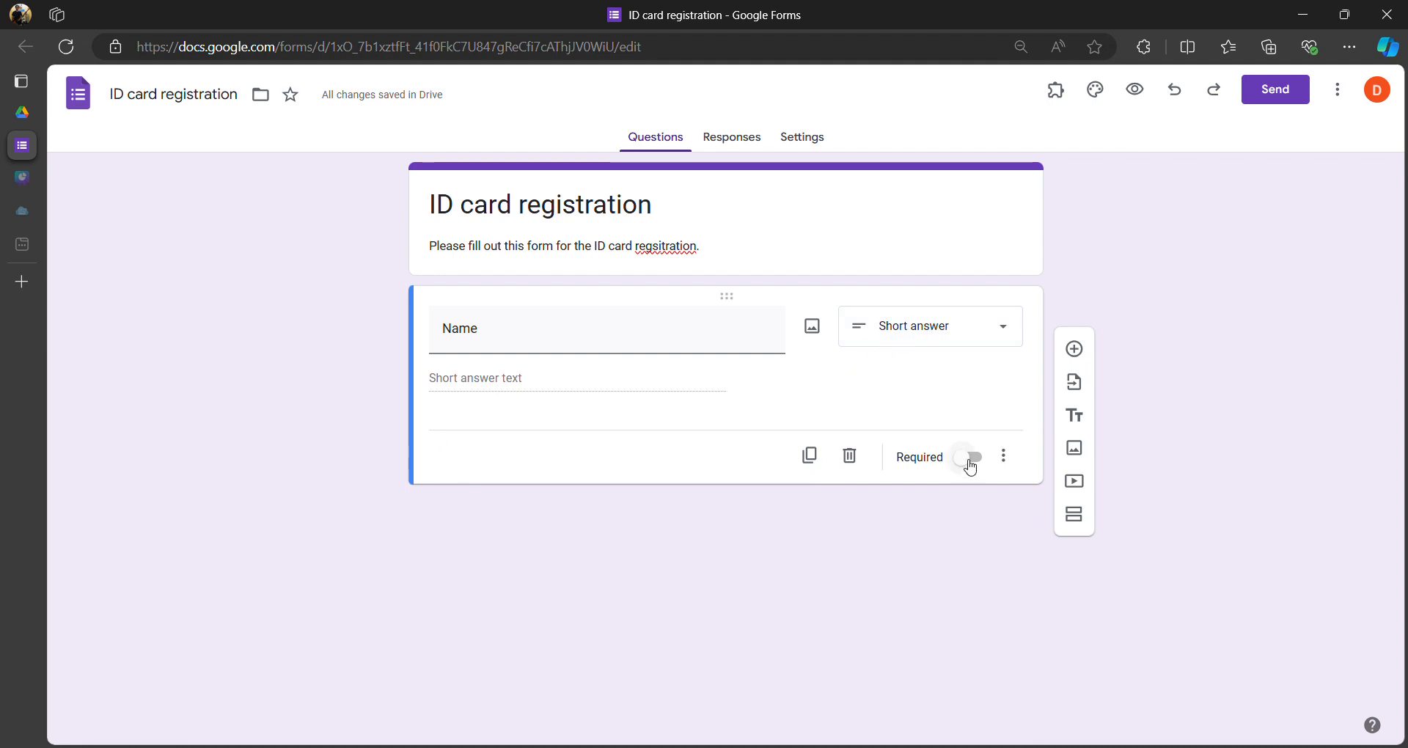
{"action": "left_click", "coordinate": [970, 467]}
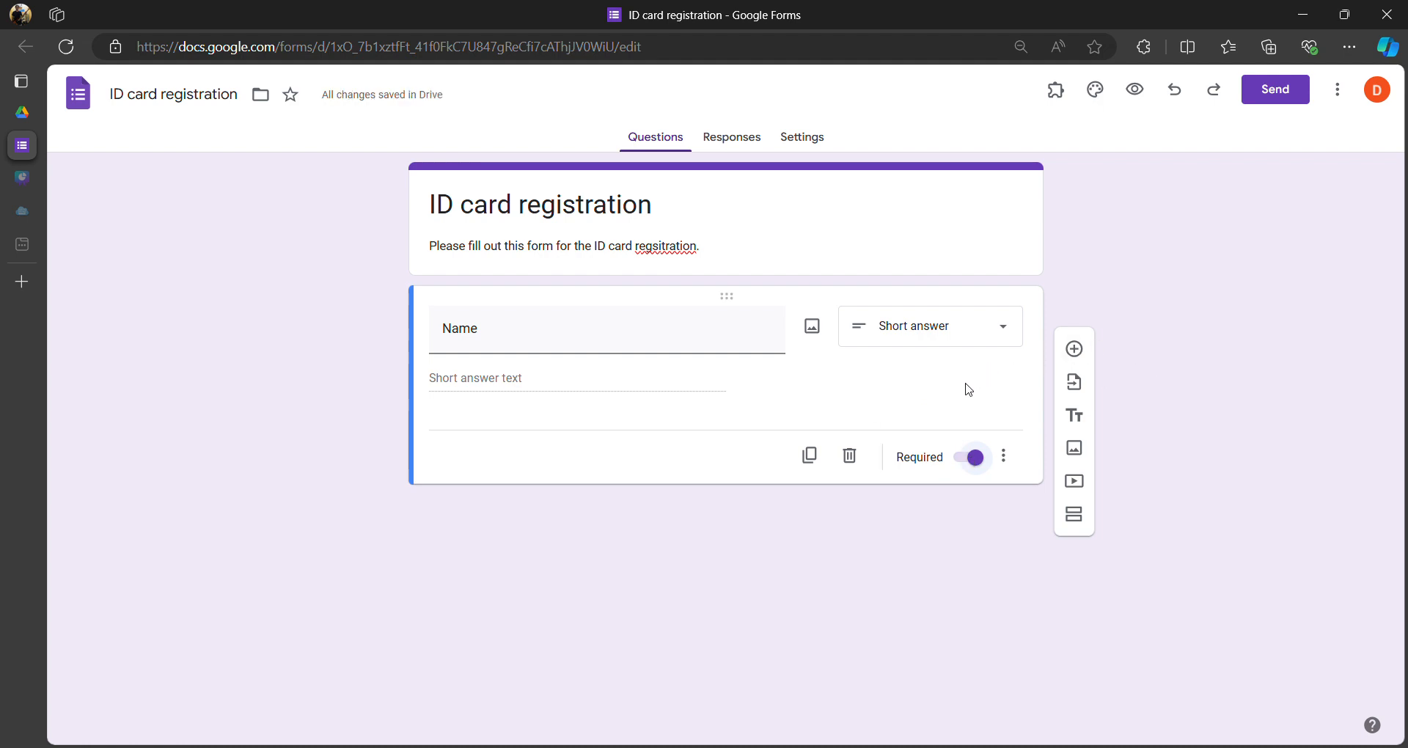
- Add a required 'Nickname' question and select it to insert a question after it
{"action": "left_click", "coordinate": [1075, 352]}
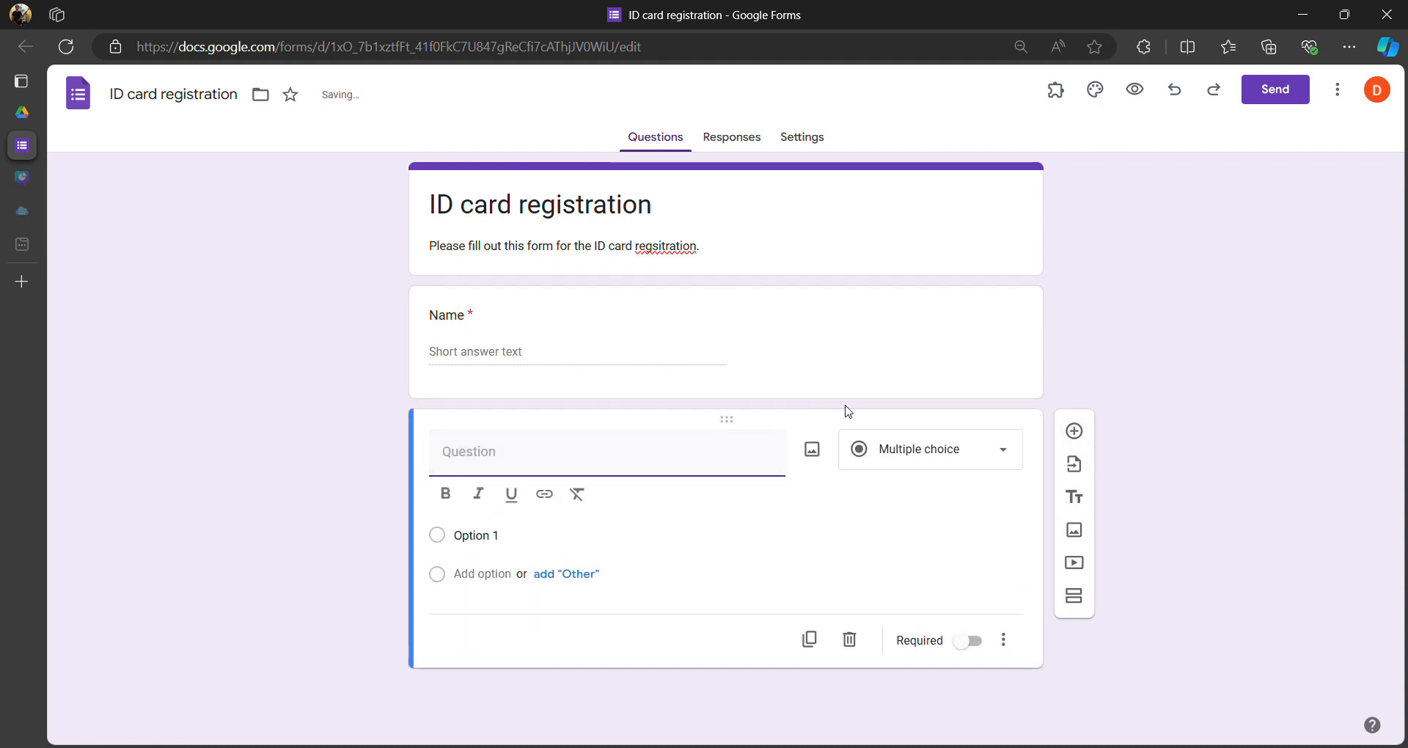
{"action": "type", "text": "Nickname"}
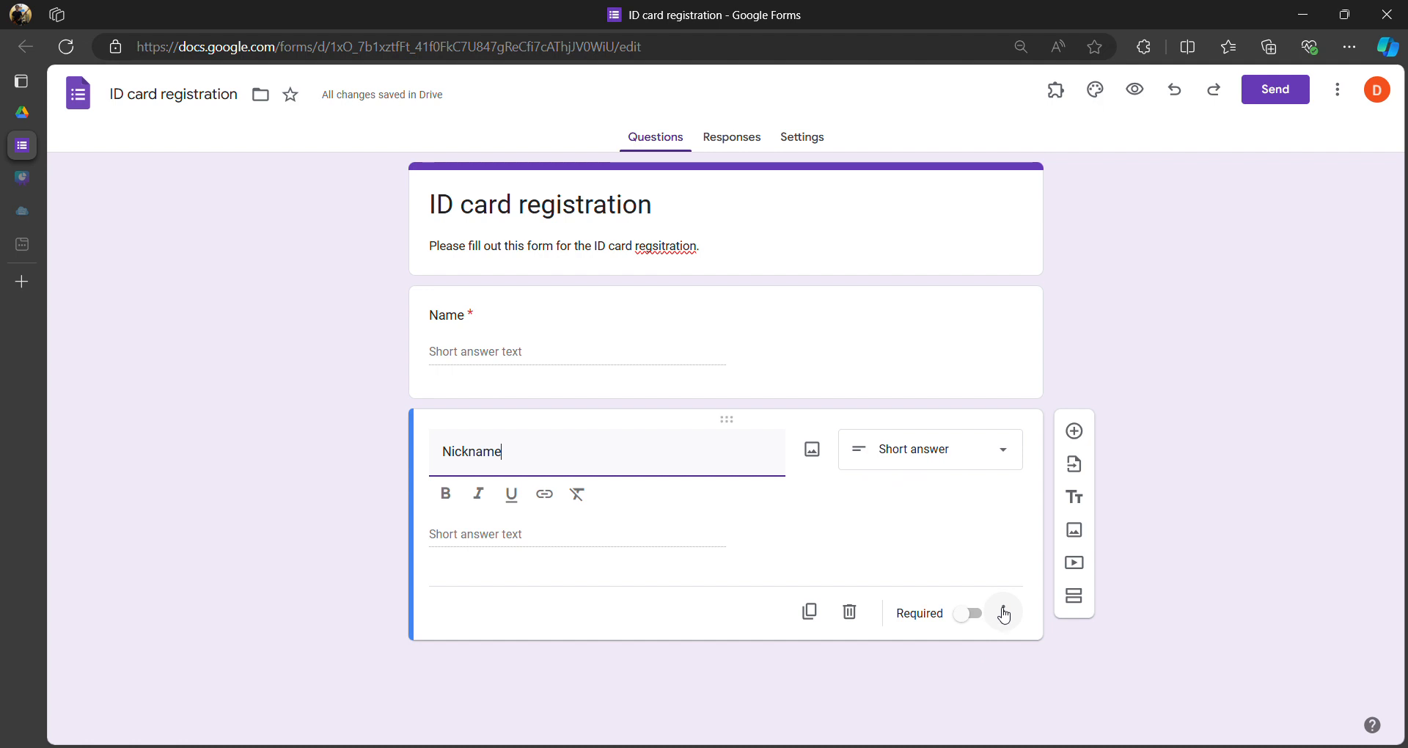
{"action": "left_click", "coordinate": [967, 614]}
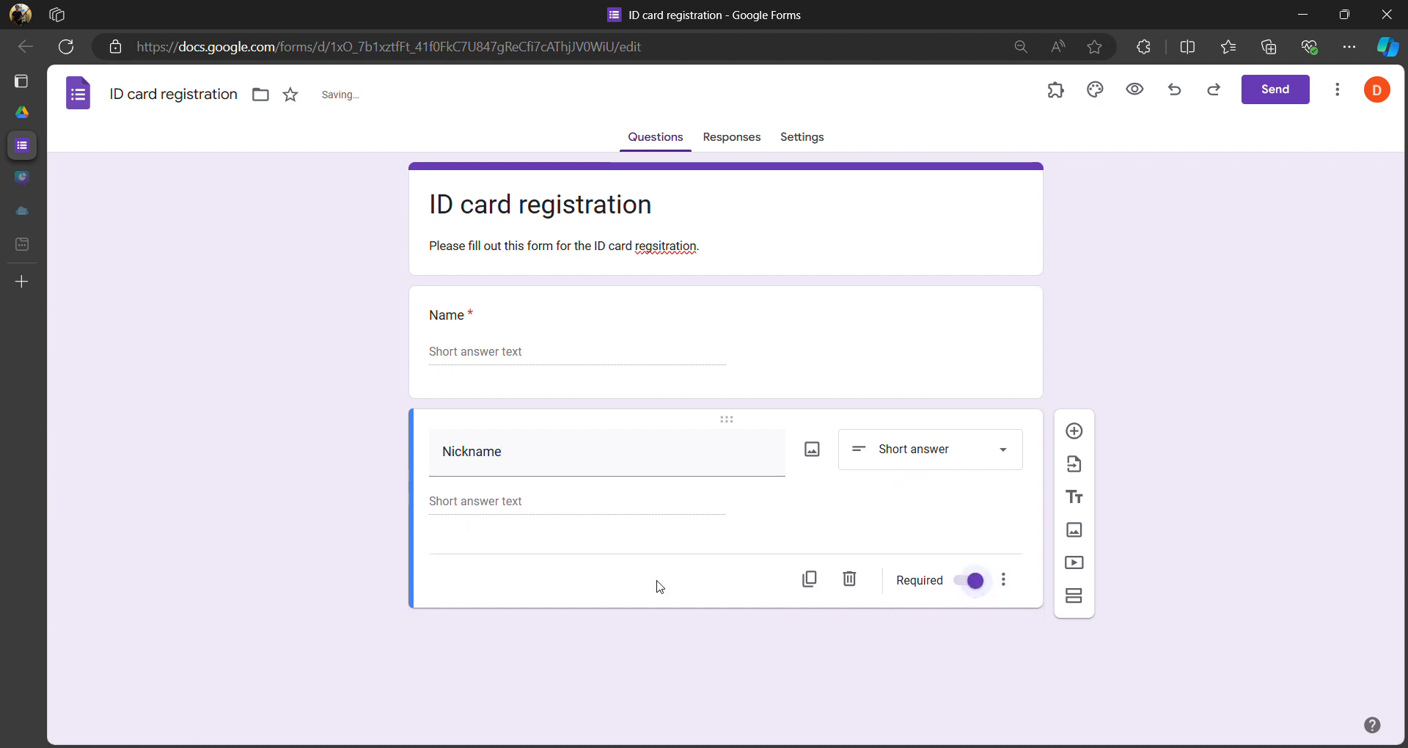
{"action": "left_click", "coordinate": [764, 325]}
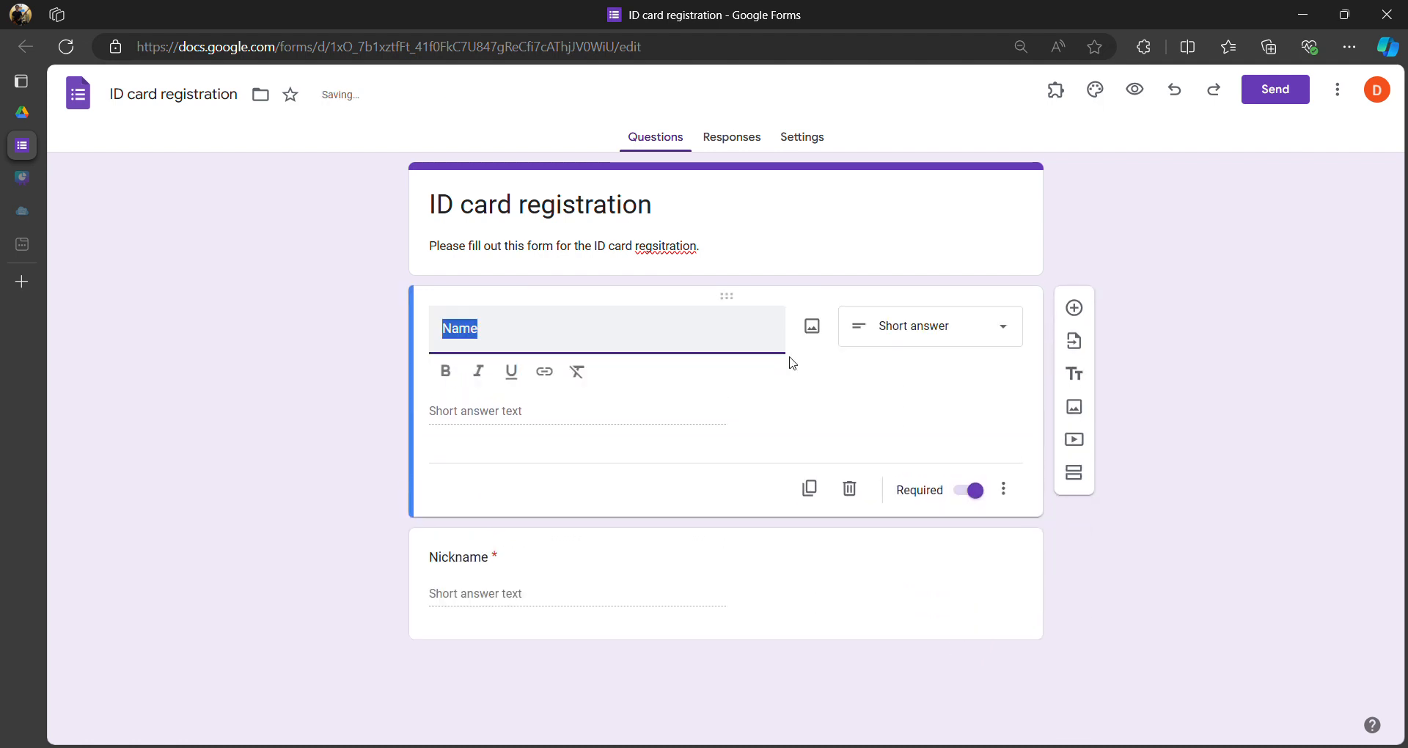
{"action": "left_click", "coordinate": [867, 569]}
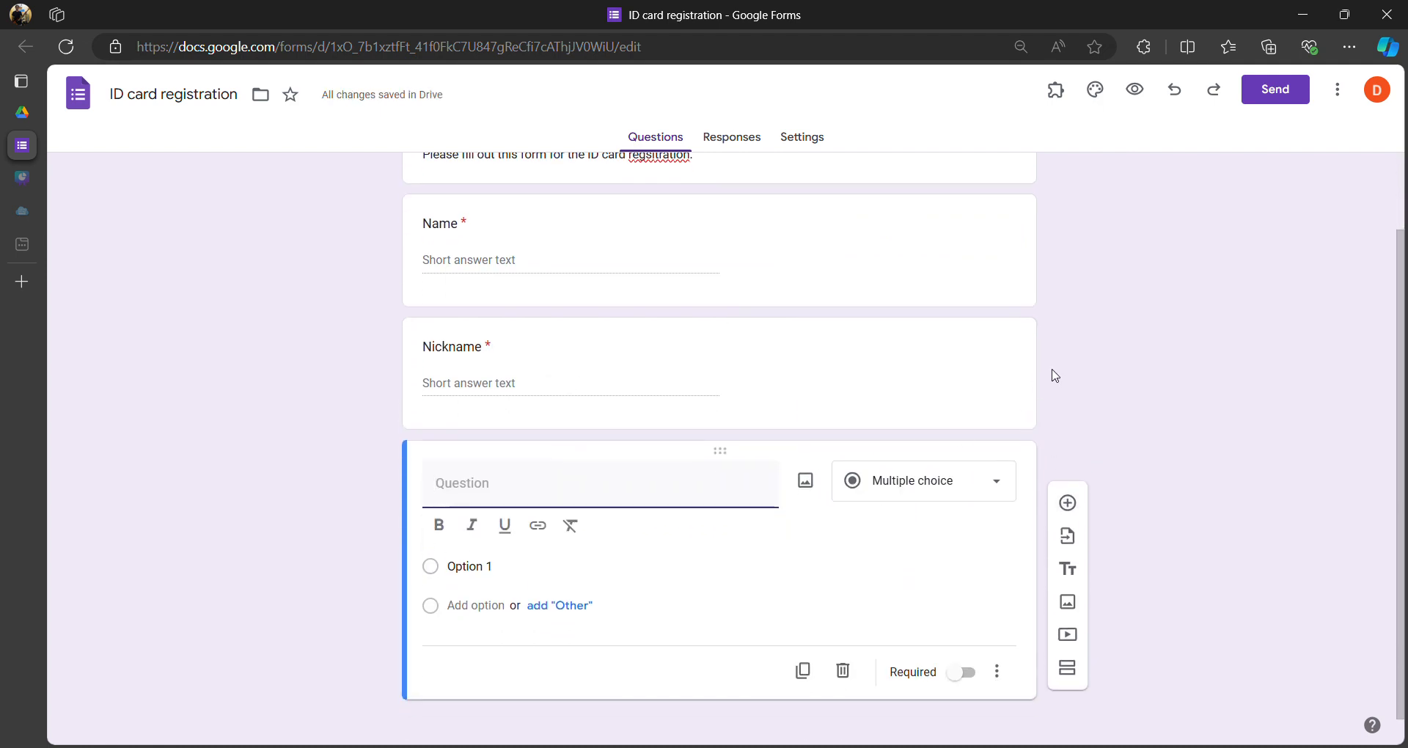
- Make the question a required 'Email' short answer and turn on response validation
{"action": "type", "text": "Email"}
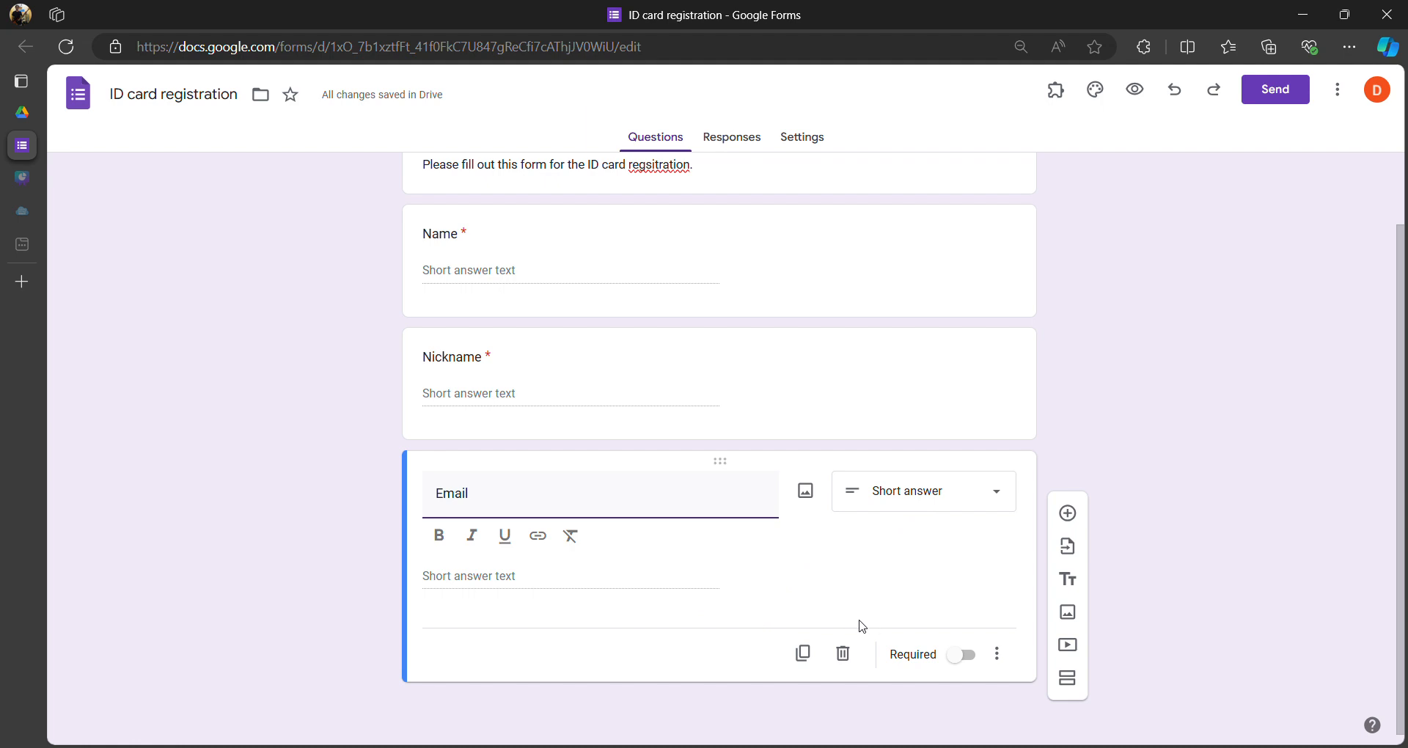
{"action": "left_click", "coordinate": [961, 654]}
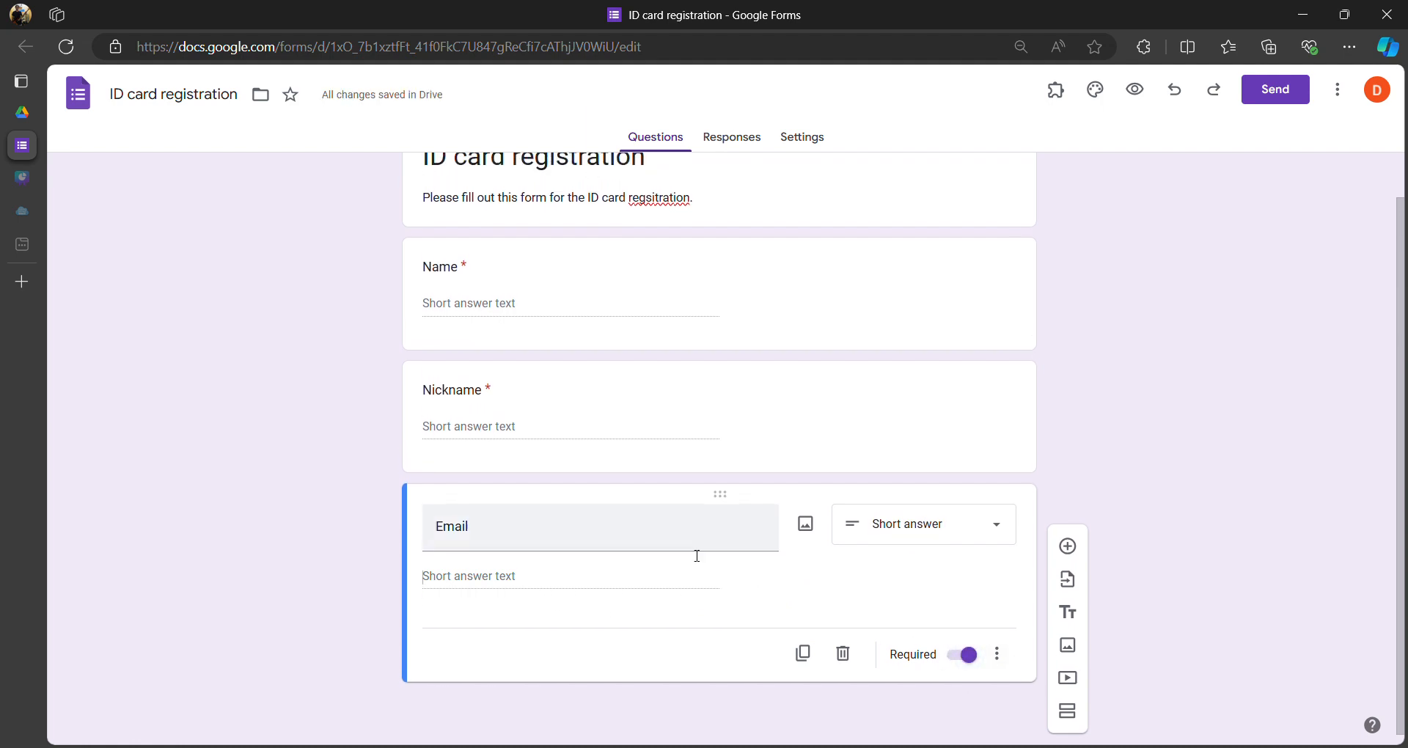
{"action": "left_click", "coordinate": [952, 524]}
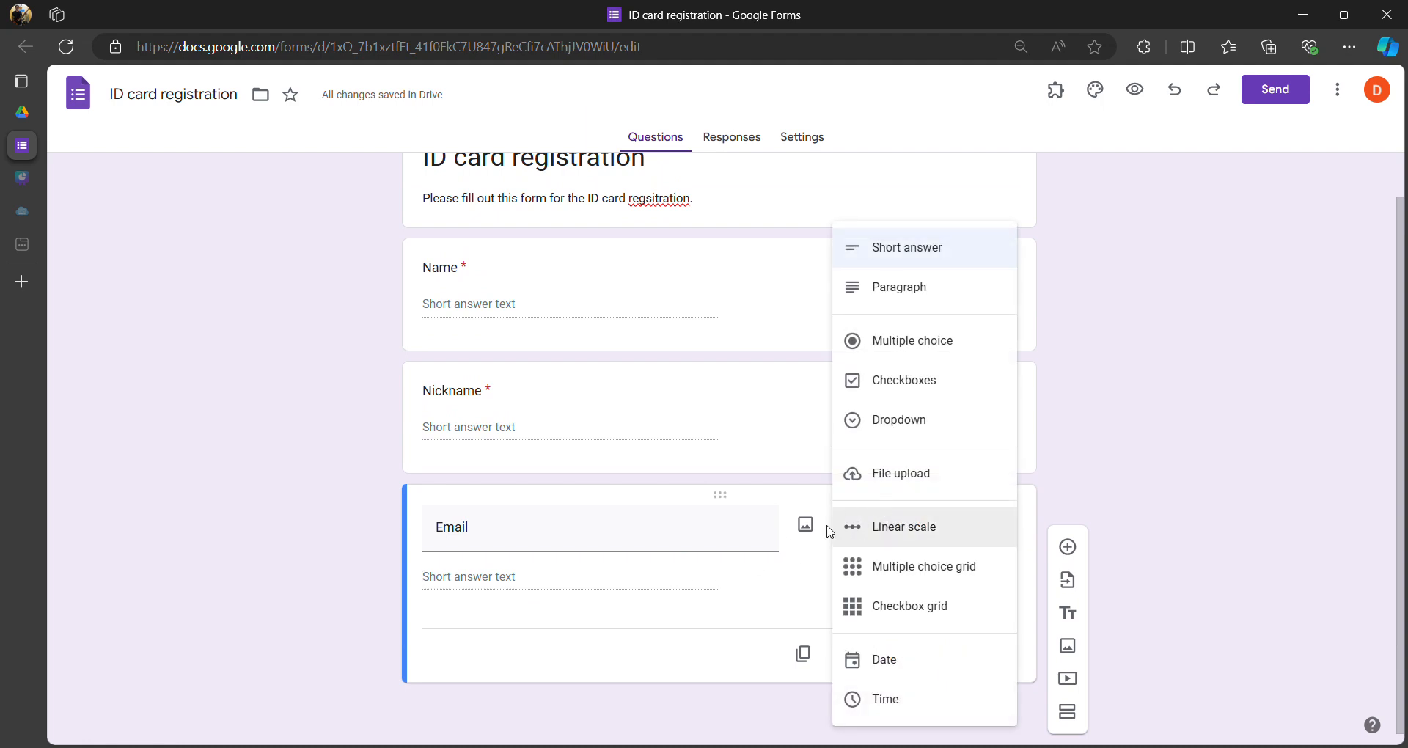
{"action": "left_click", "coordinate": [733, 579]}
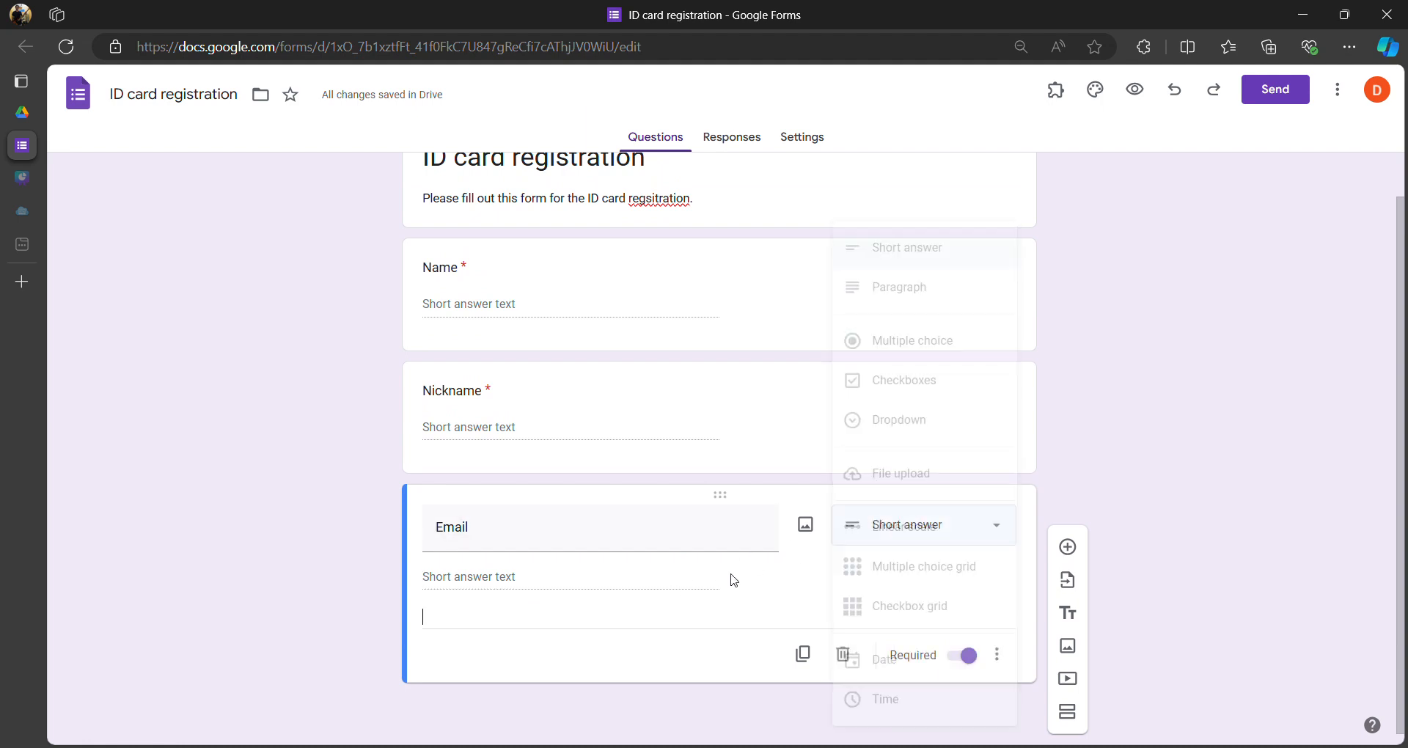
{"action": "left_click", "coordinate": [999, 656]}
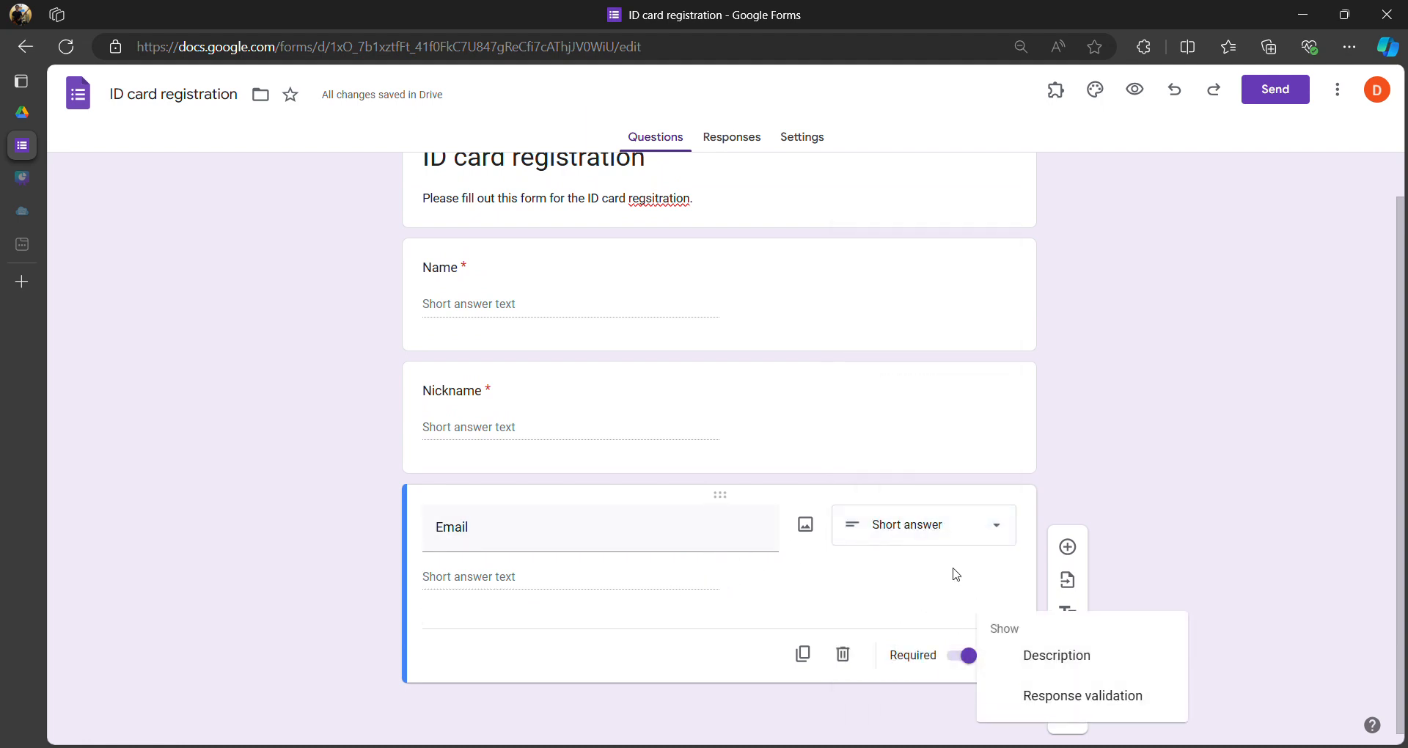
{"action": "left_click", "coordinate": [980, 640]}
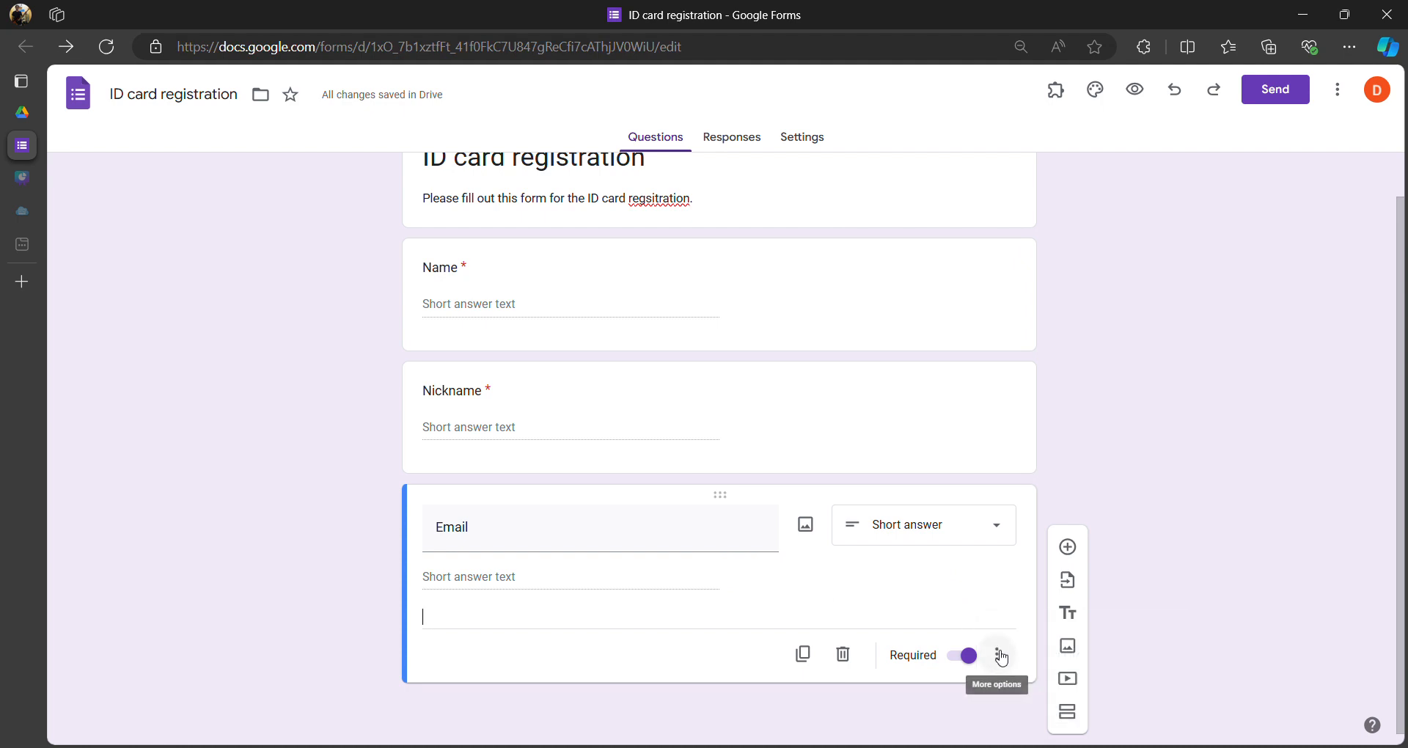
{"action": "left_click", "coordinate": [1000, 657]}
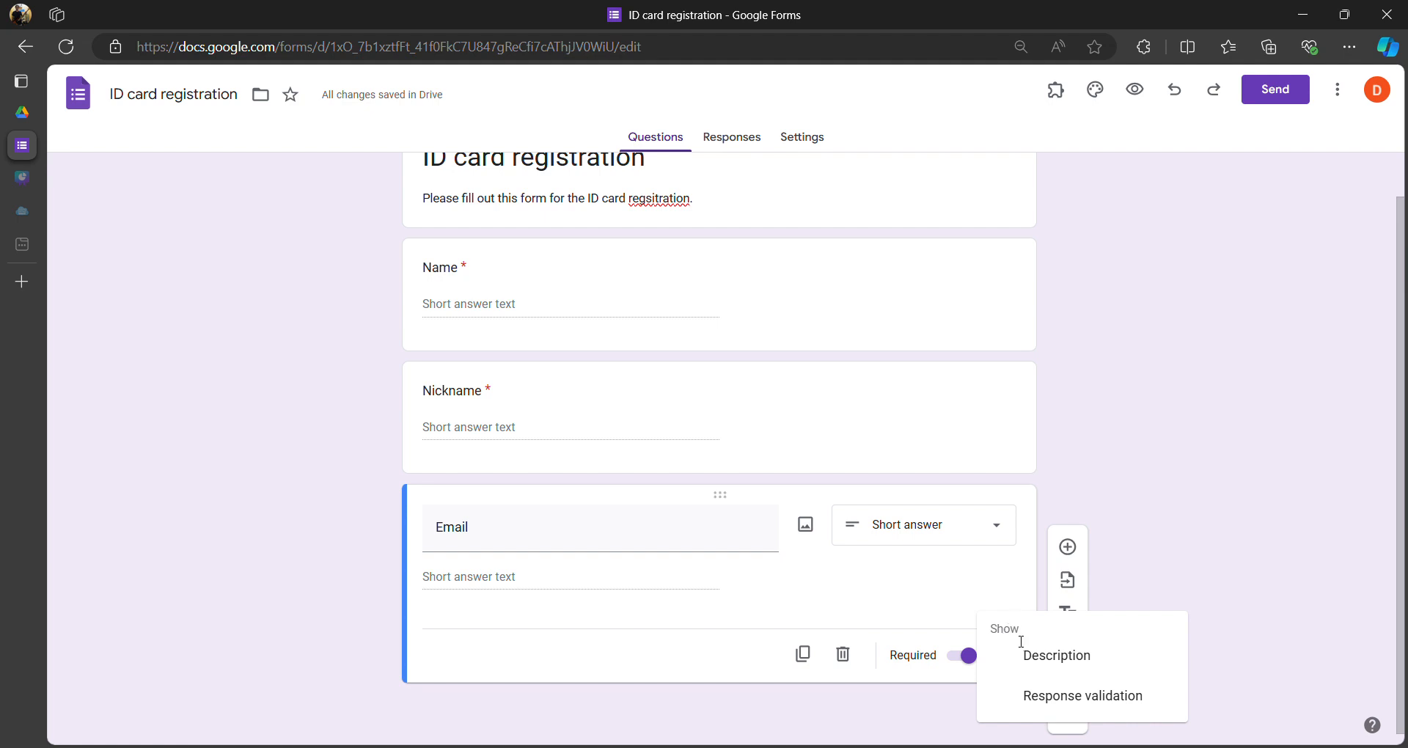
{"action": "left_click", "coordinate": [1071, 704]}
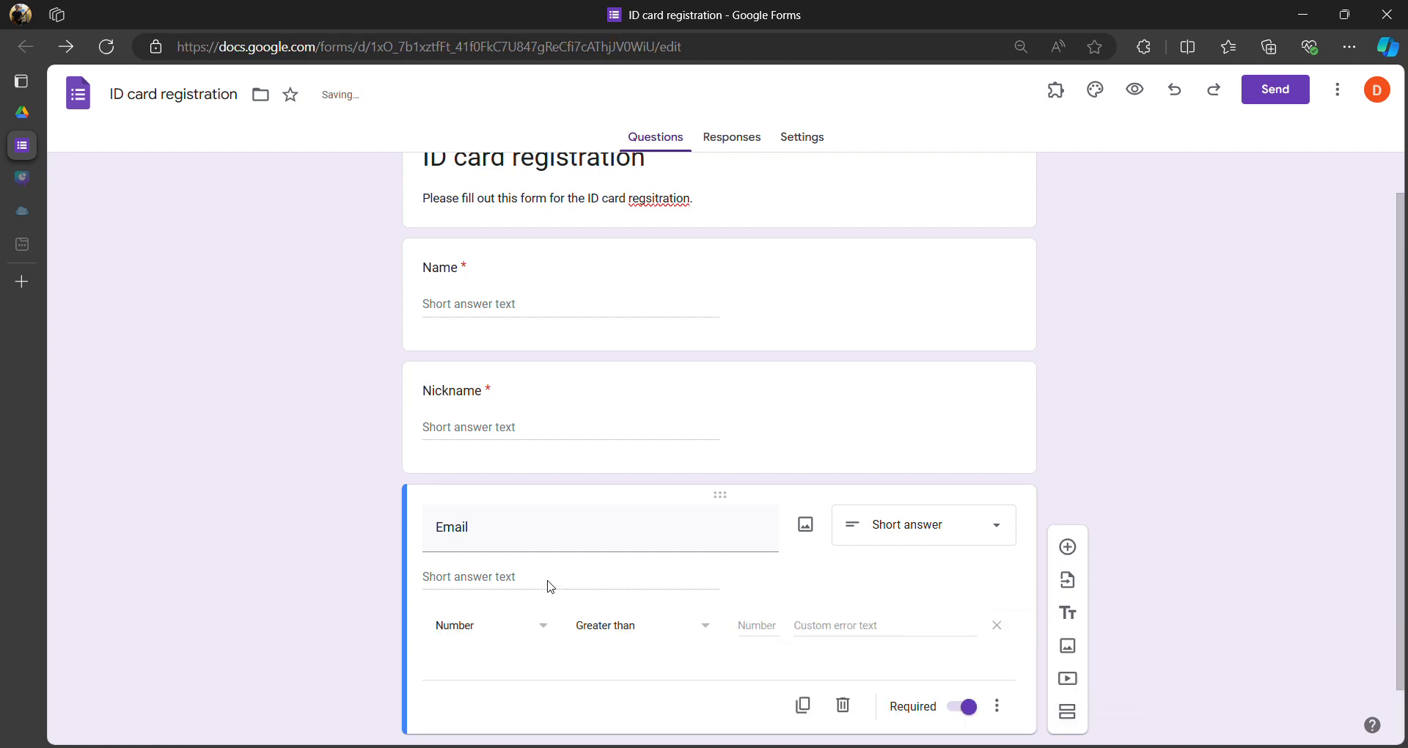
{"action": "left_click", "coordinate": [499, 632]}
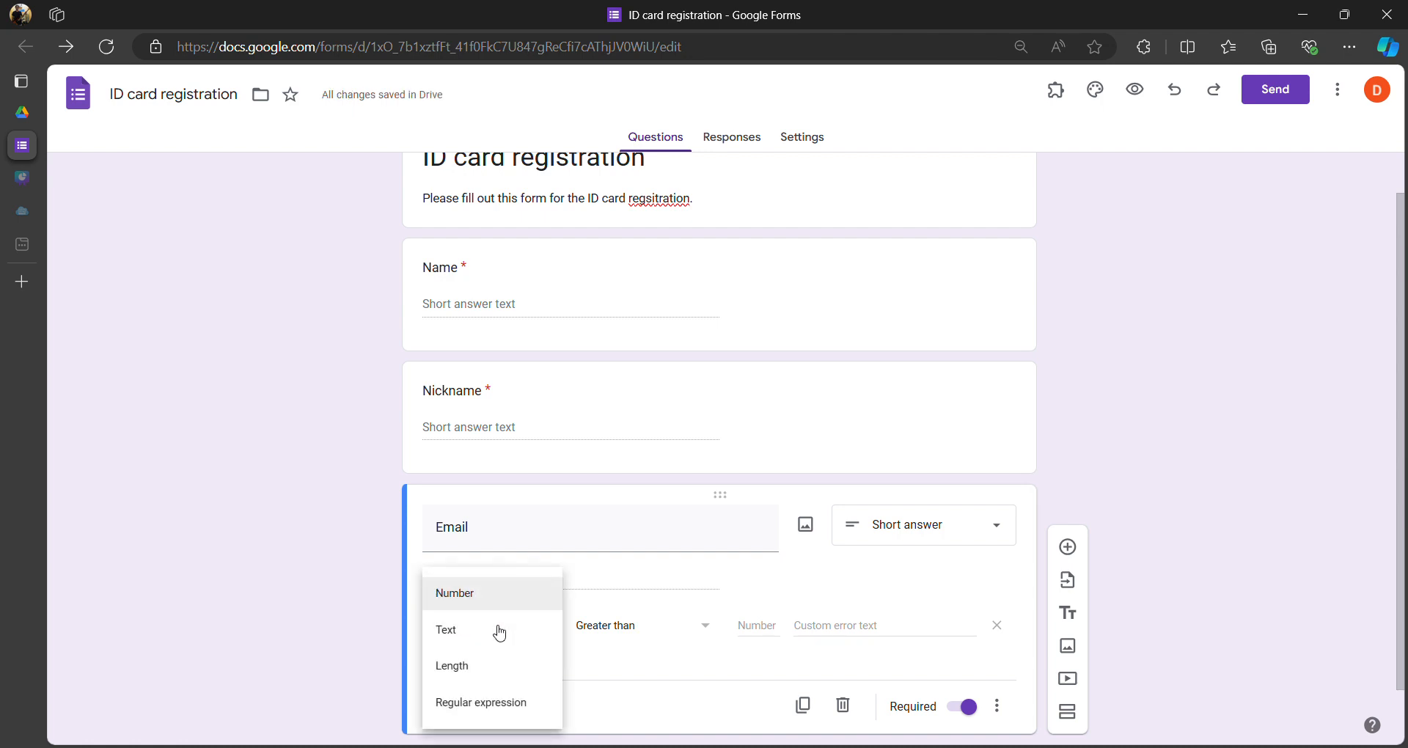
{"action": "left_click", "coordinate": [466, 637]}
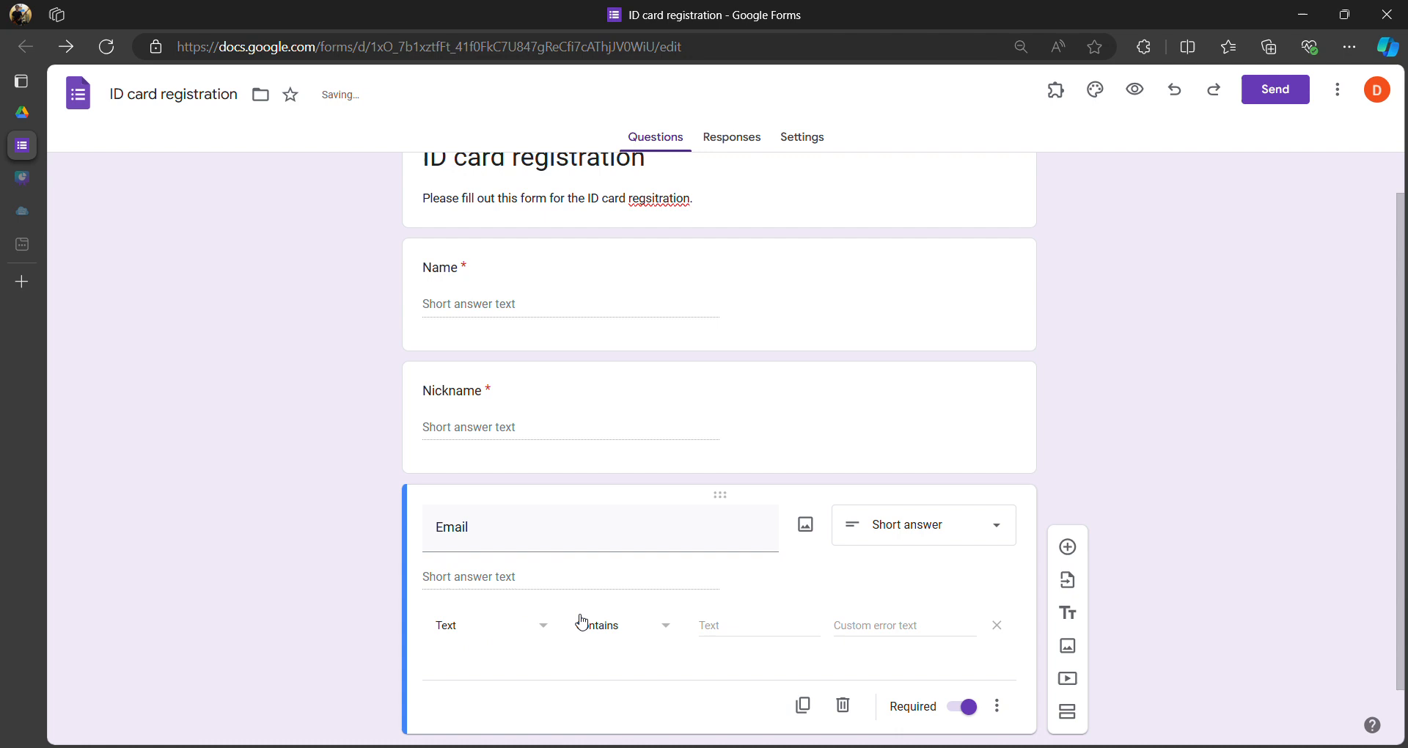
{"action": "left_click", "coordinate": [642, 633]}
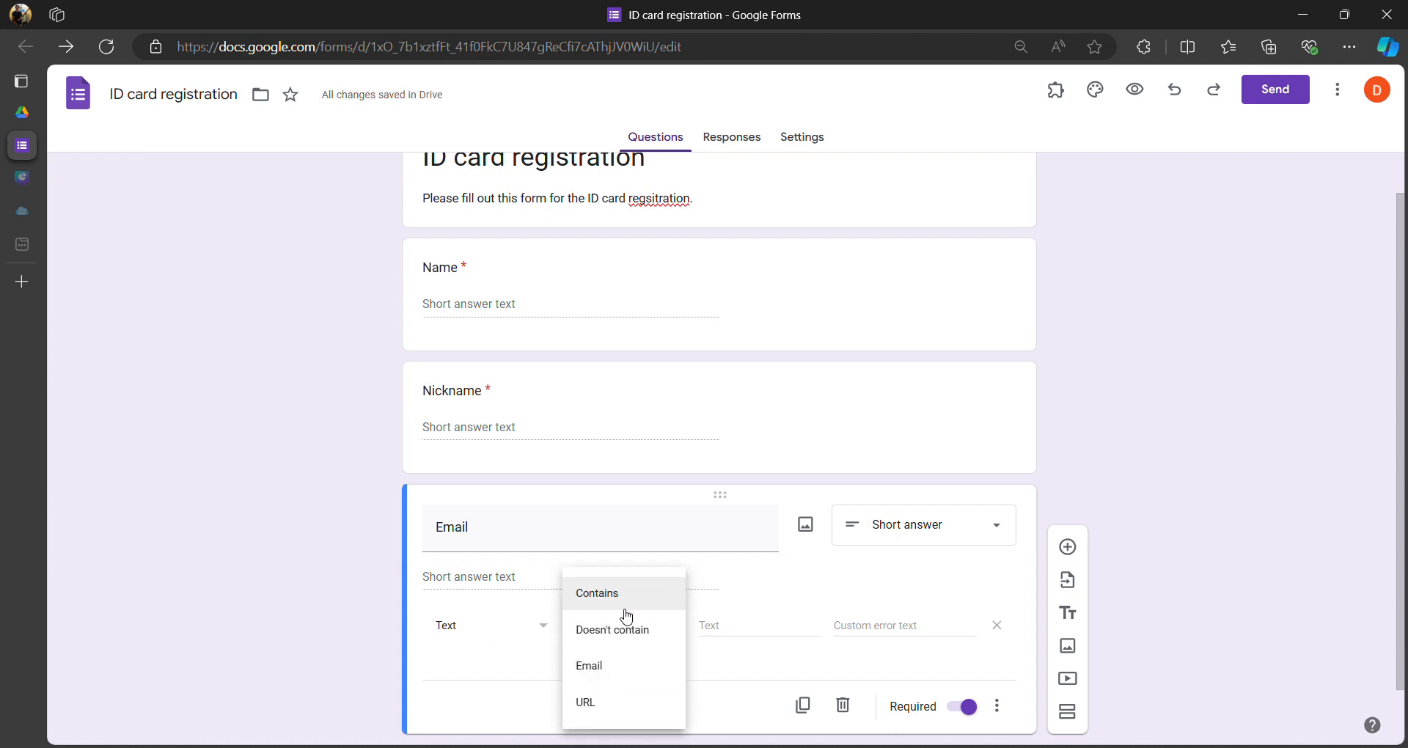
{"action": "left_click", "coordinate": [608, 663]}
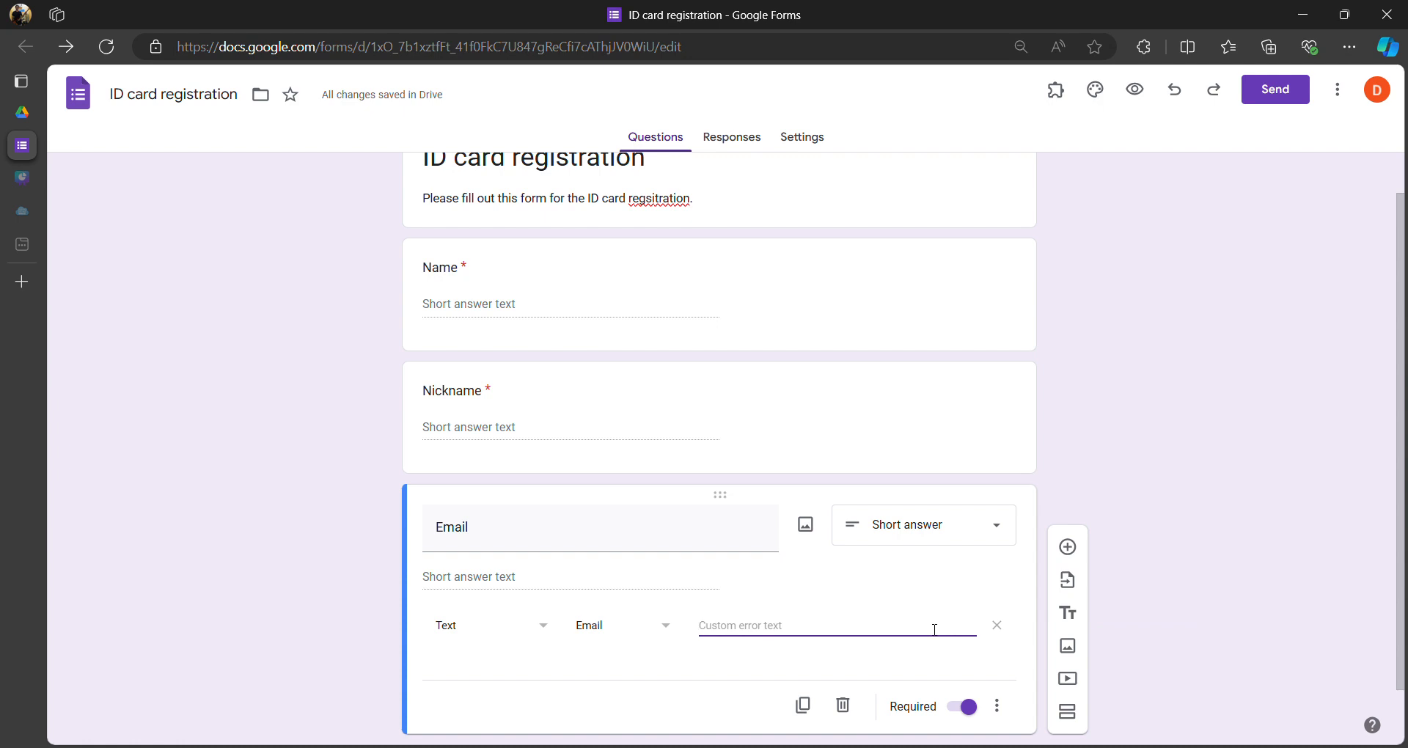
{"action": "type", "text": "Please enter valid"}
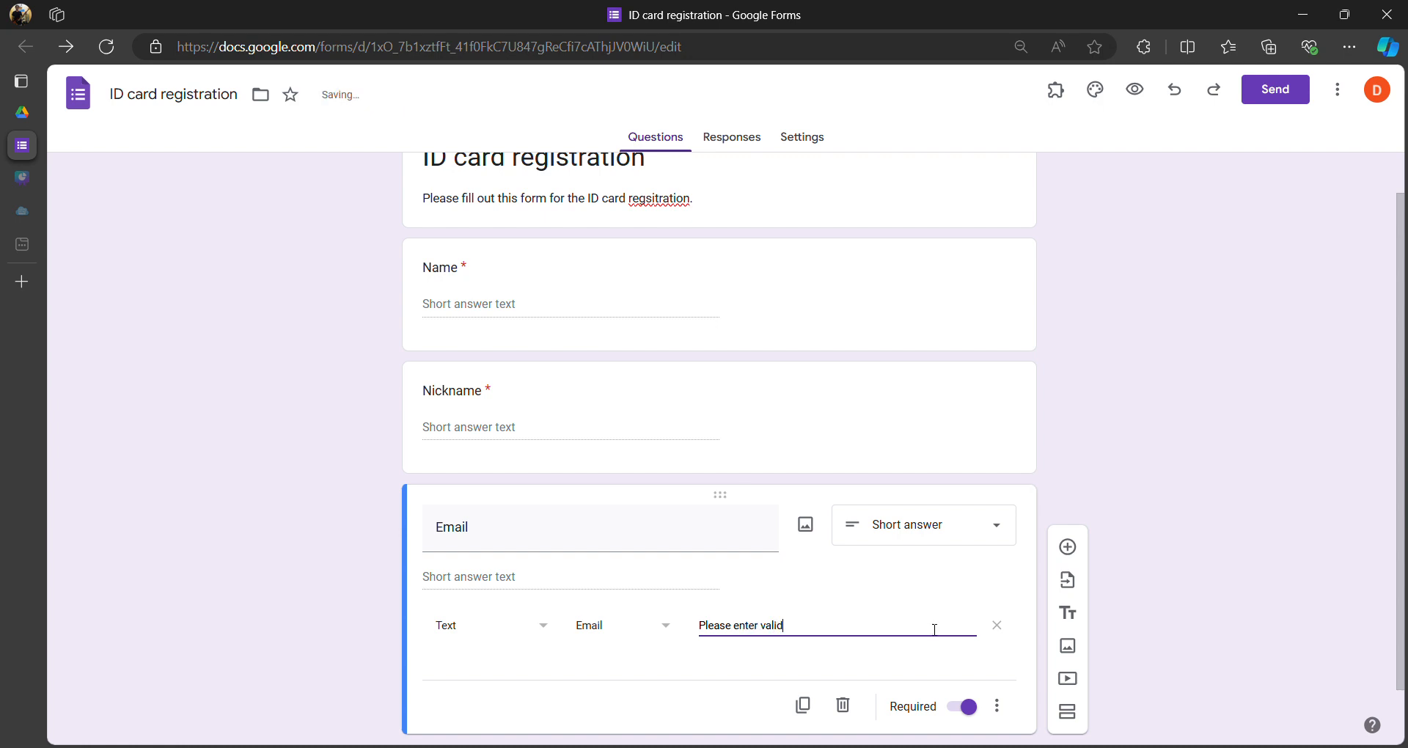
{"action": "type", "text": " email address. E.g (@gmail.com"}
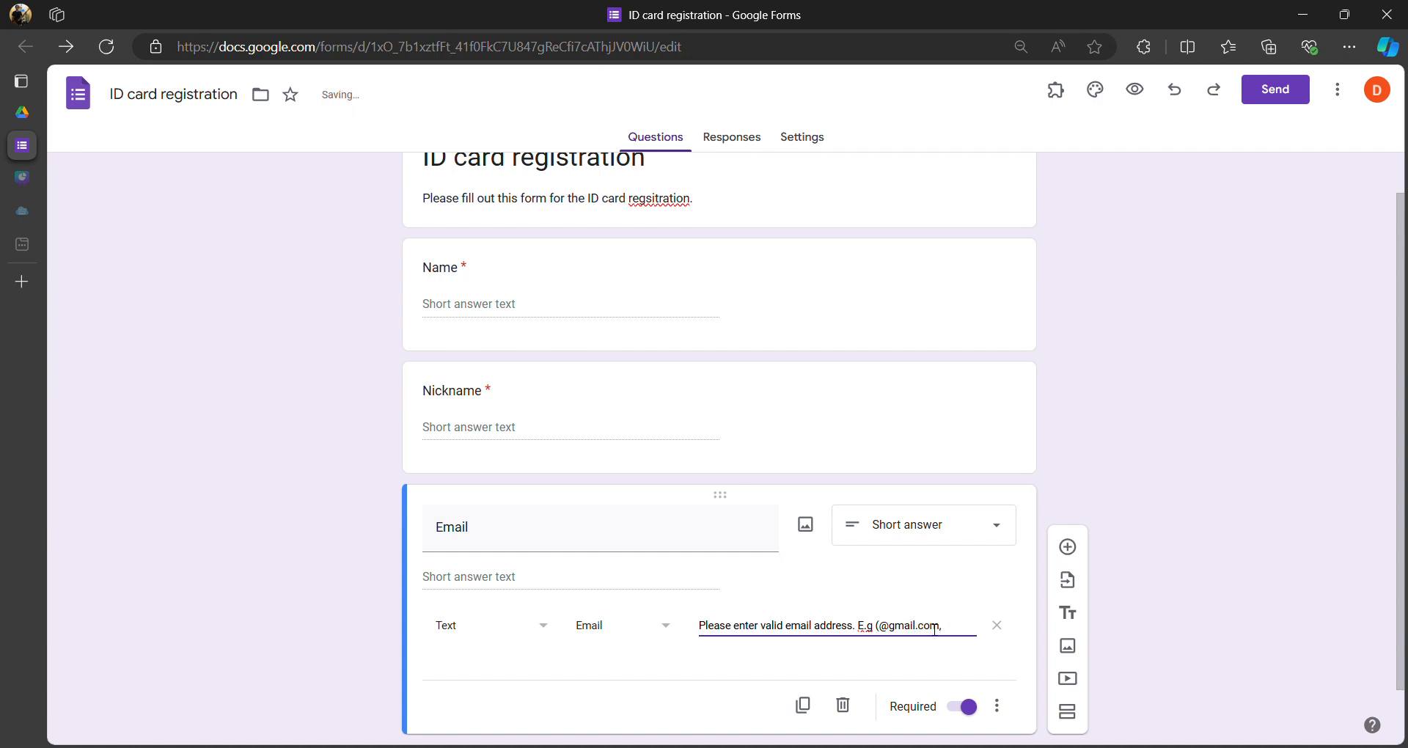
{"action": "type", "text": ", @yahoo.com)"}
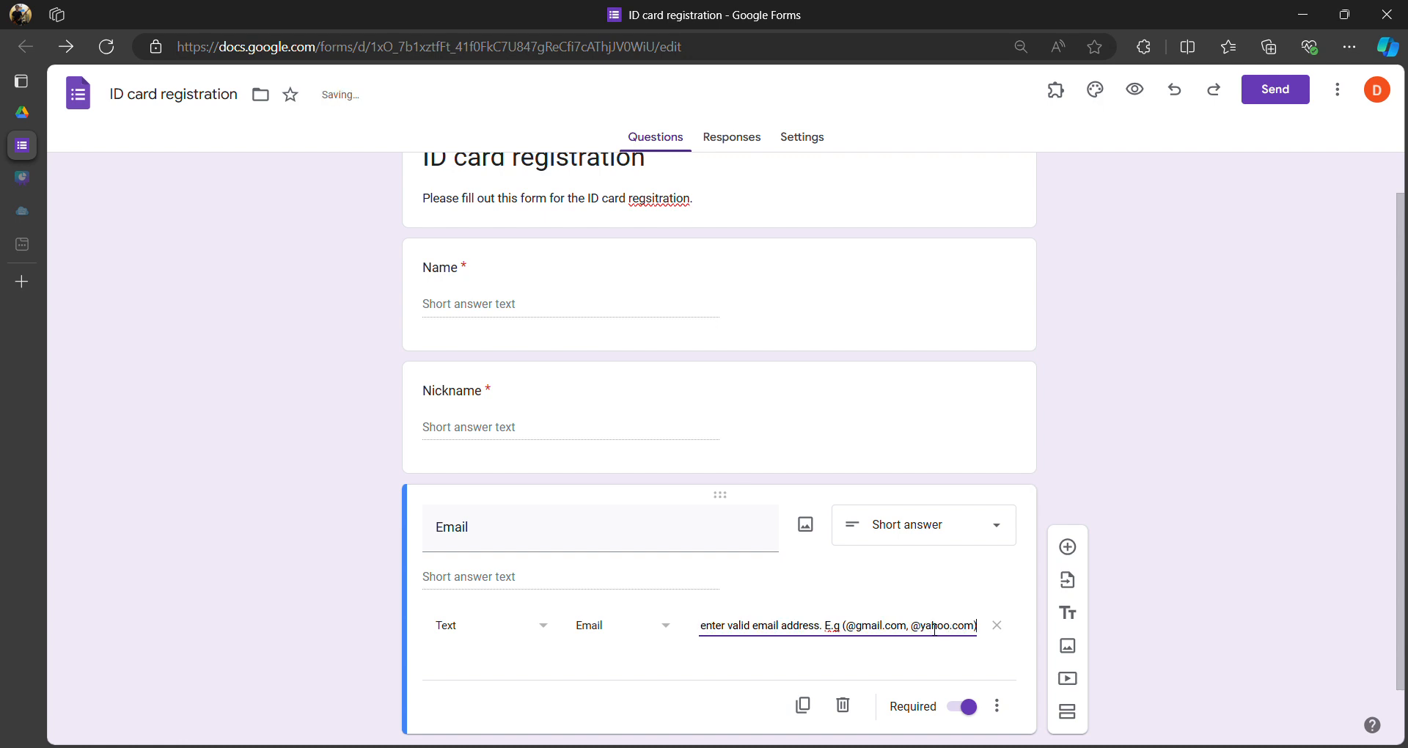
{"action": "left_click", "coordinate": [752, 665]}
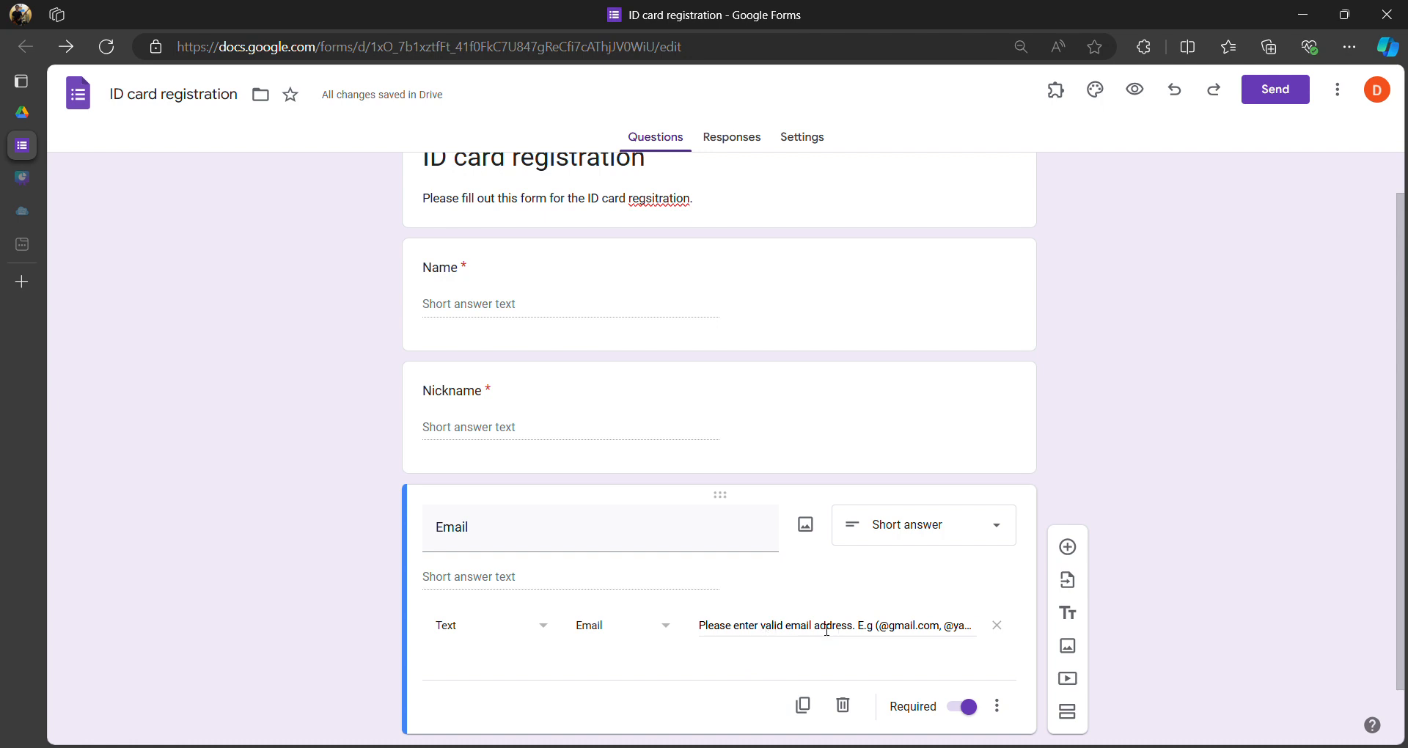
{"action": "left_click_drag", "start_coordinate": [706, 629], "coordinate": [993, 625]}
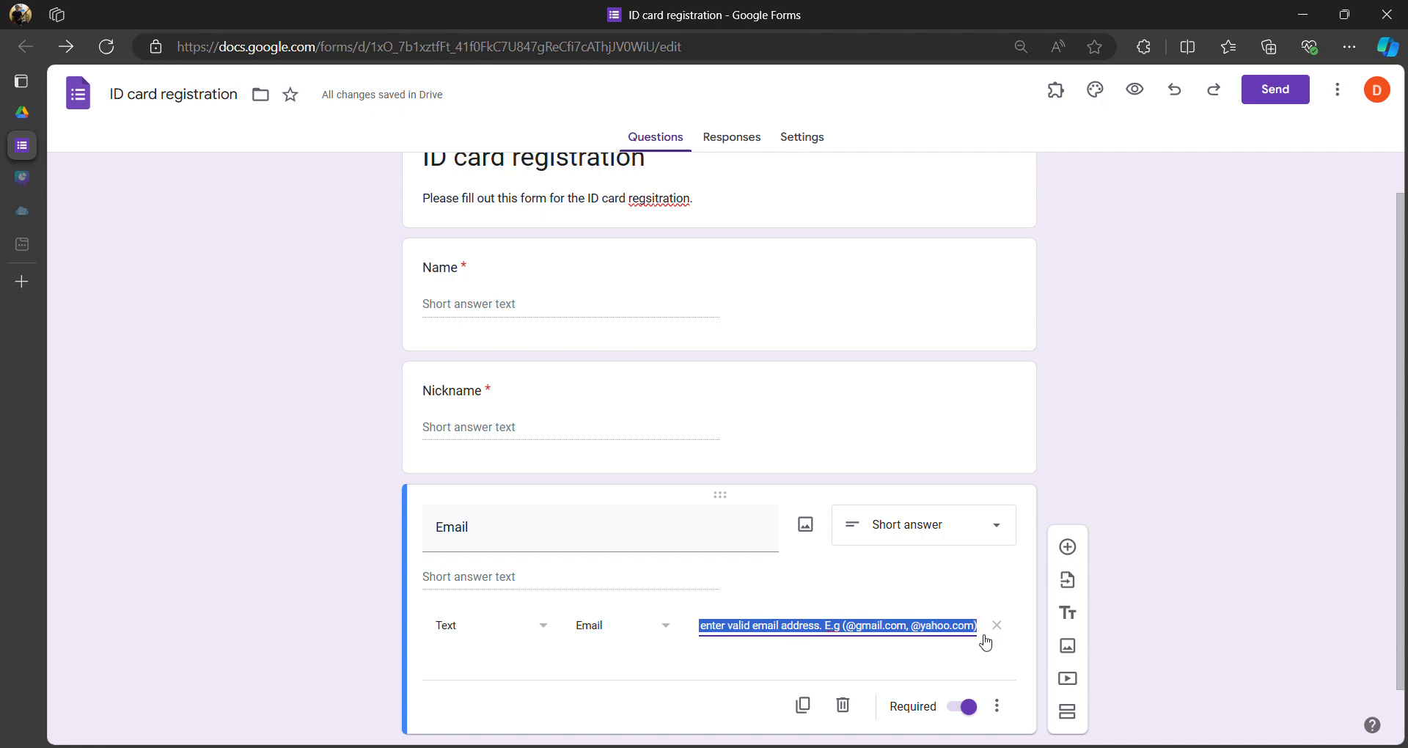
{"action": "left_click", "coordinate": [740, 661]}
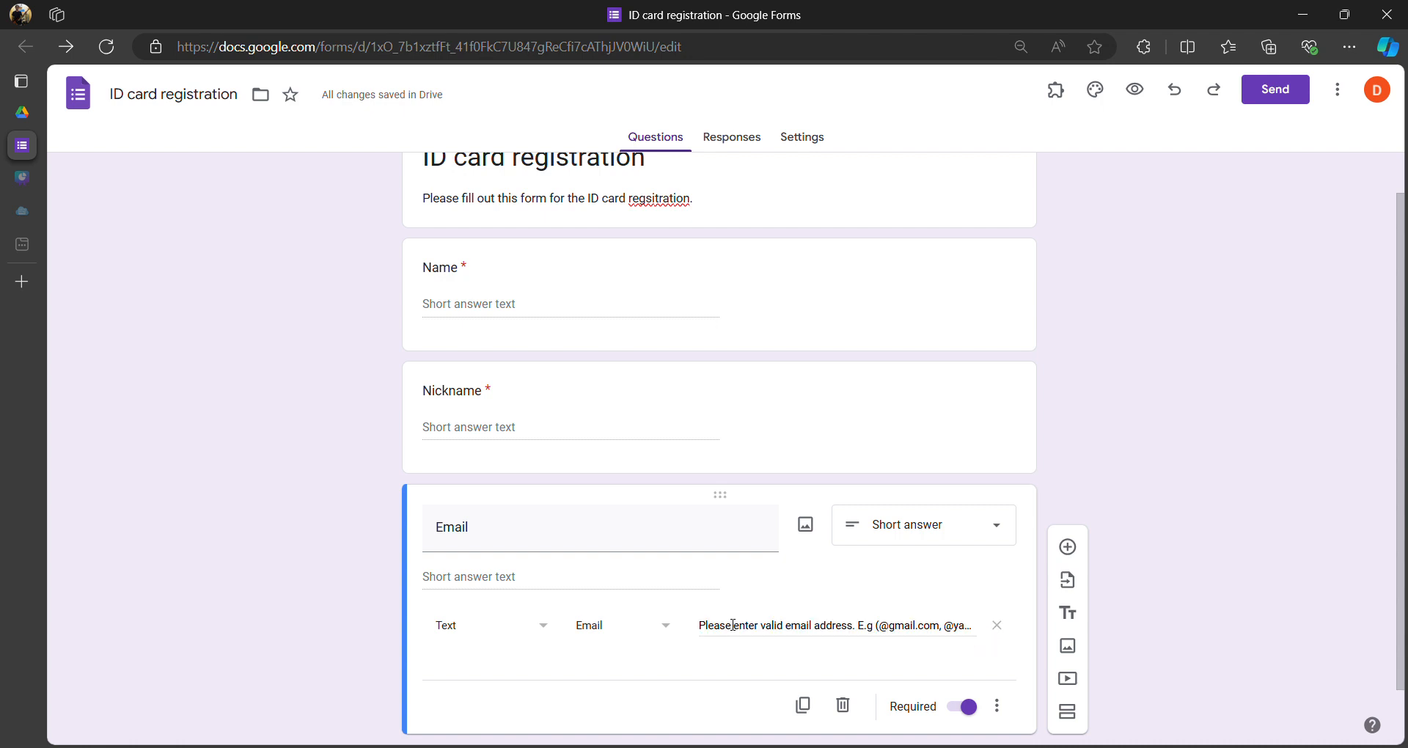
{"action": "scroll", "coordinate": [719, 601], "scroll_direction": "down", "scroll_amount": 1}
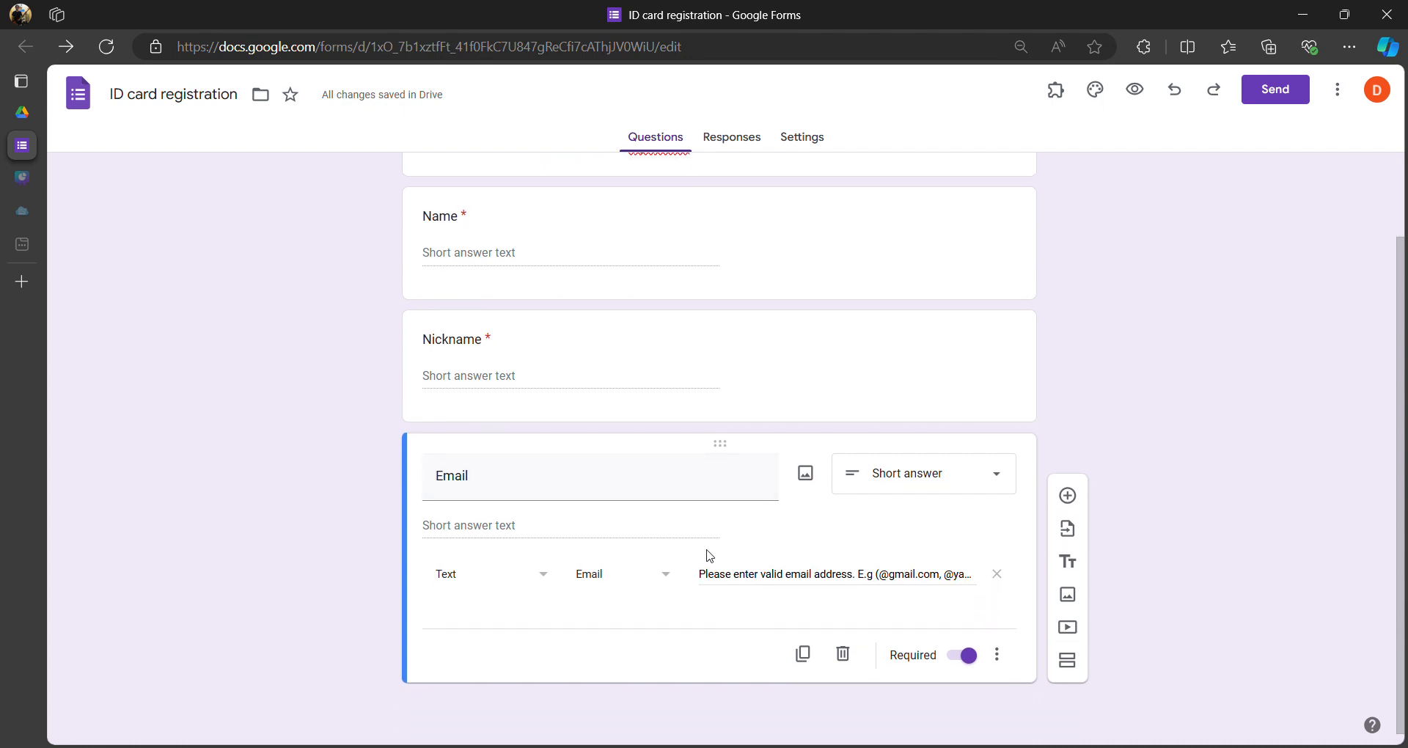
{"action": "left_click", "coordinate": [1068, 497]}
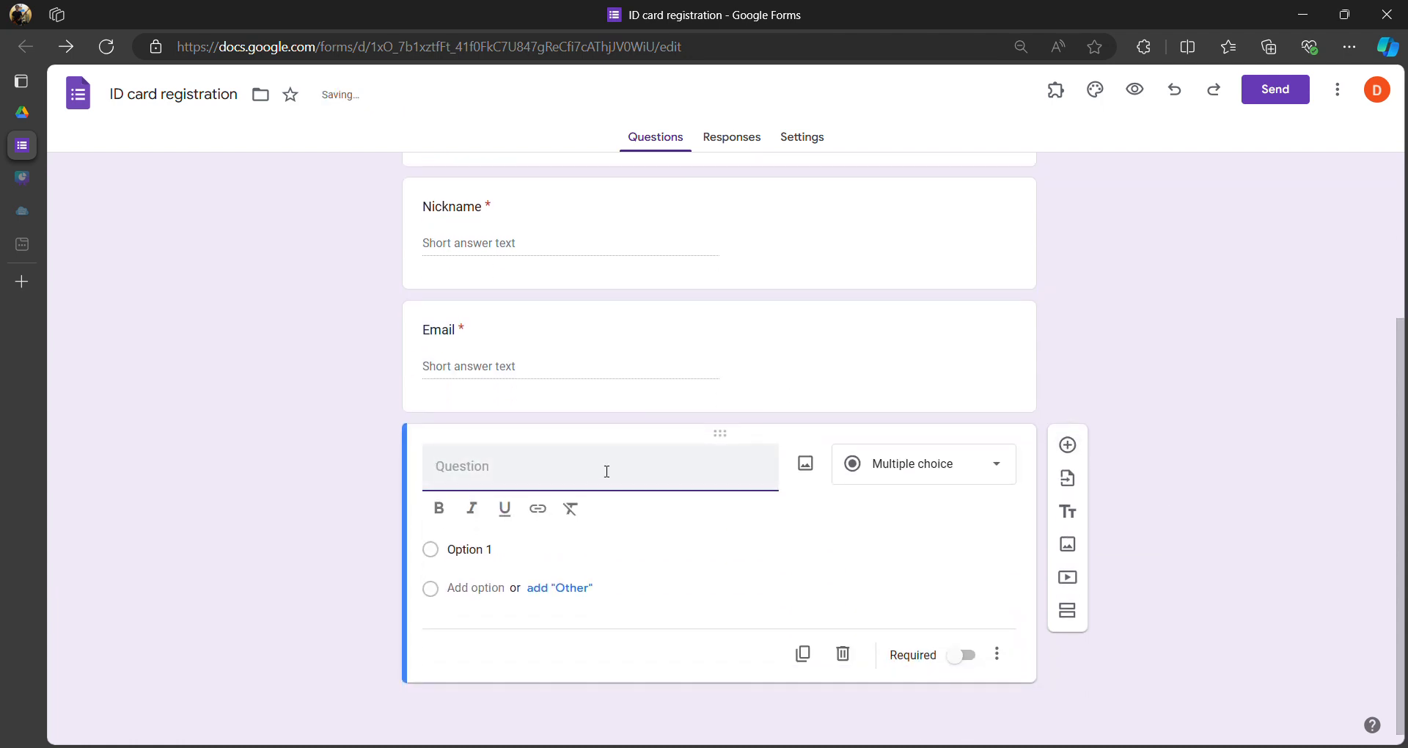
{"action": "scroll", "coordinate": [685, 425], "scroll_direction": "up", "scroll_amount": 1}
{"action": "type", "text": "S"}
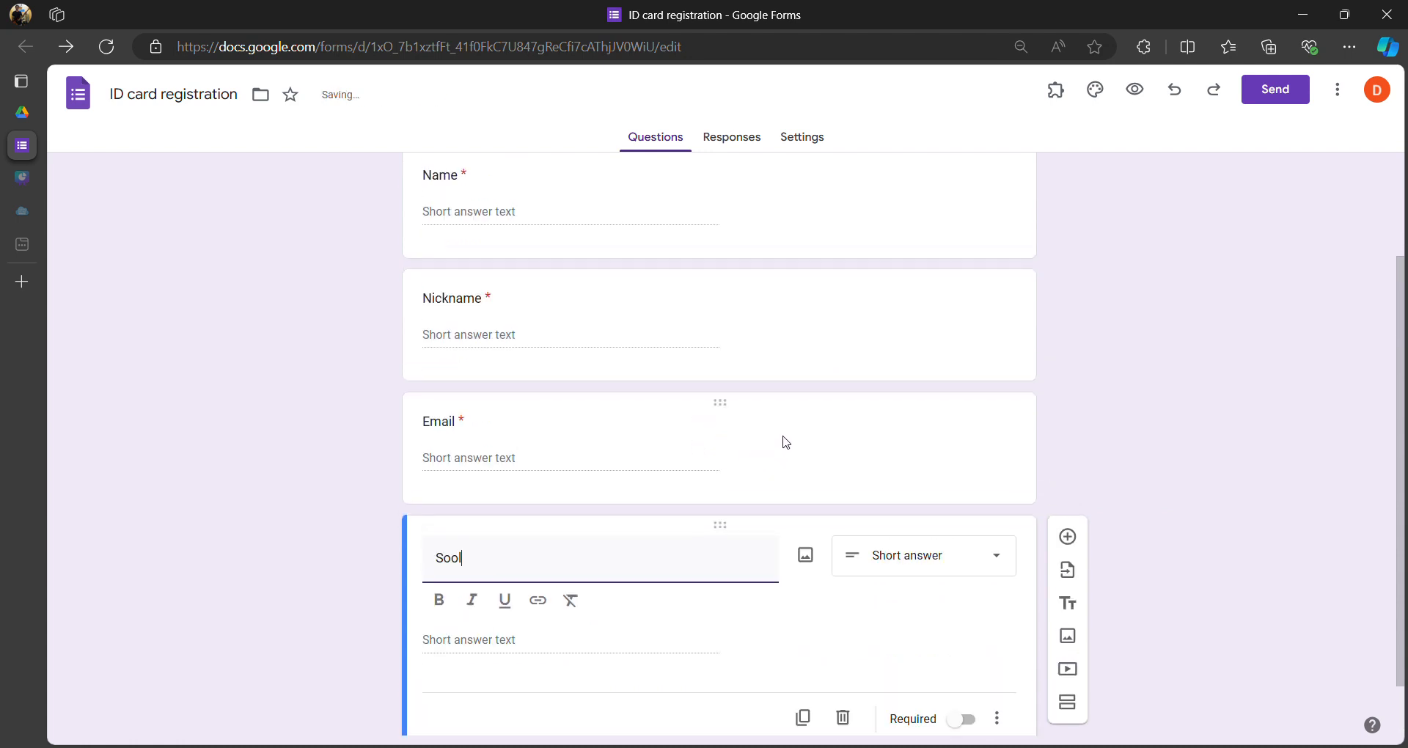
{"action": "type", "text": "chool"}
{"action": "scroll", "coordinate": [770, 506], "scroll_direction": "down", "scroll_amount": 1}
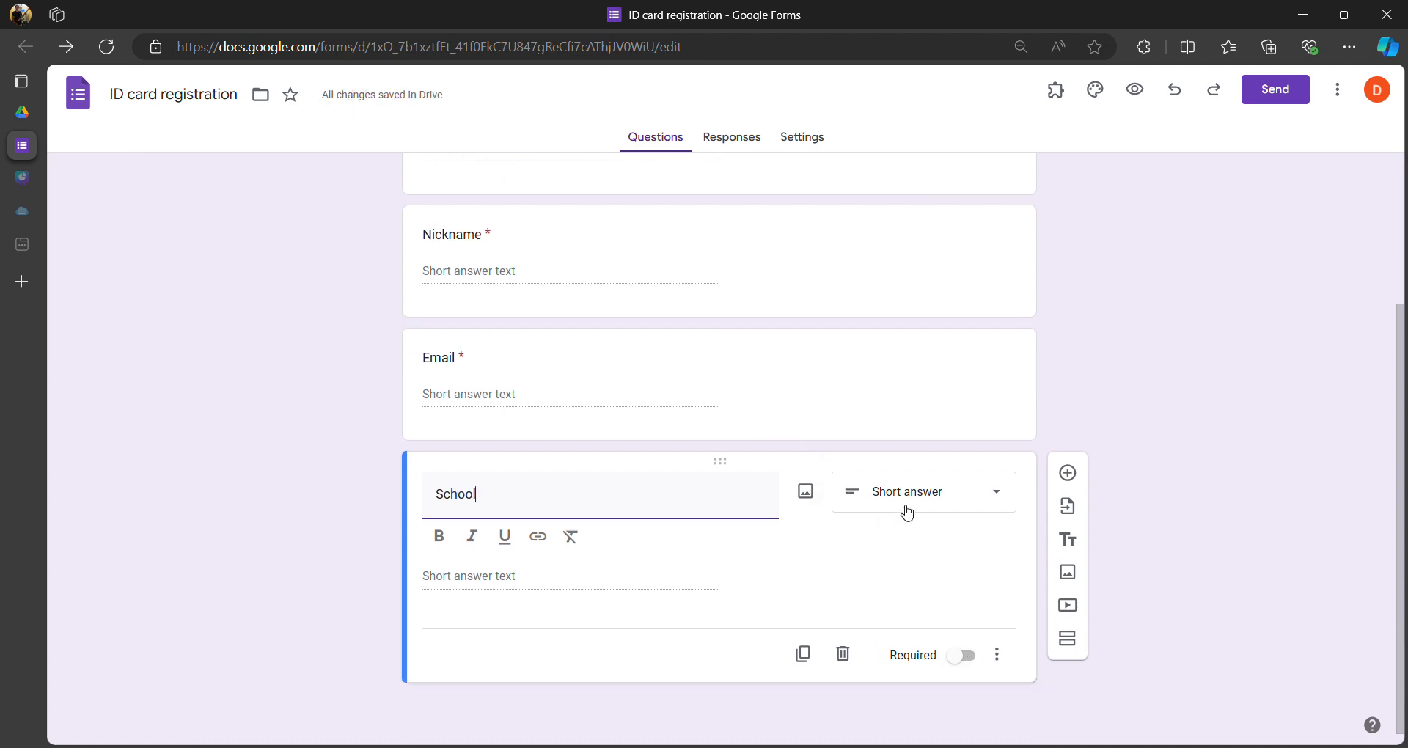
{"action": "left_click", "coordinate": [959, 654]}
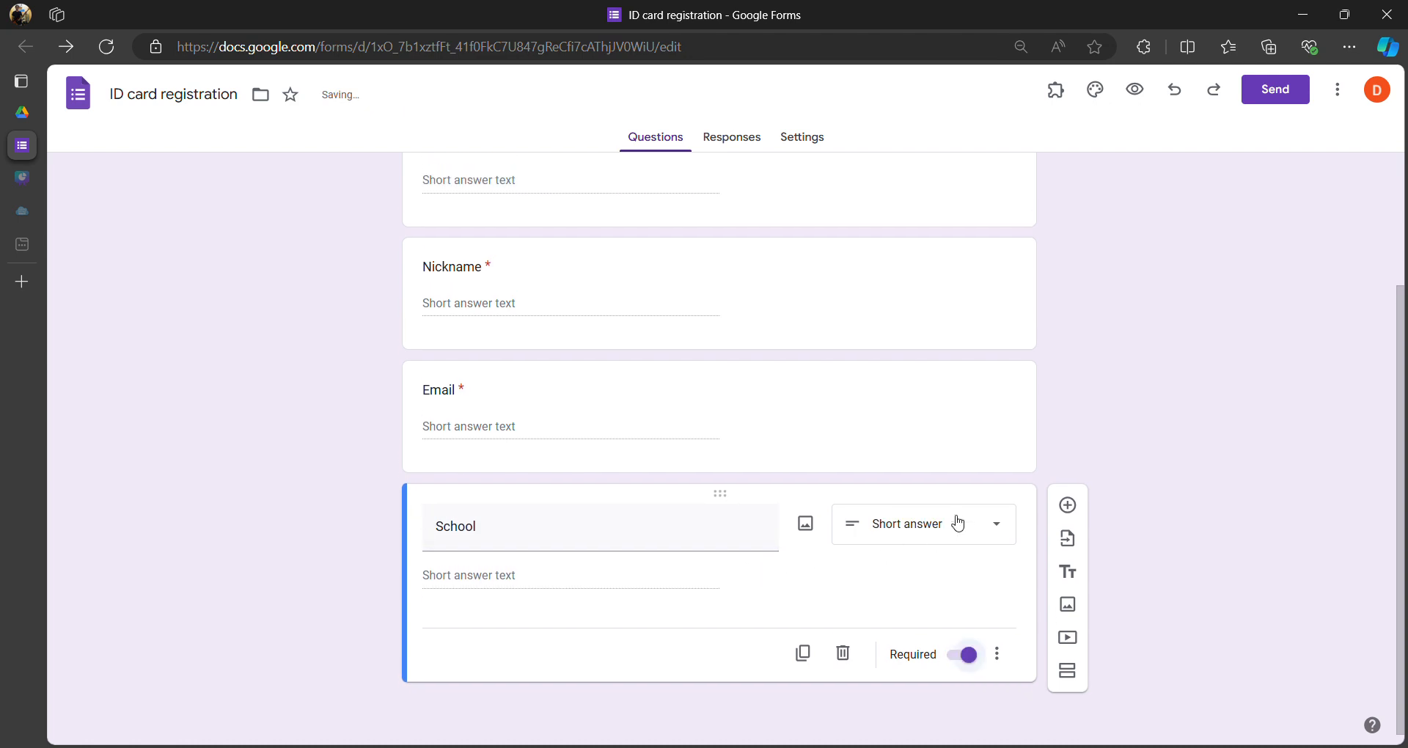
{"action": "left_click", "coordinate": [1068, 506]}
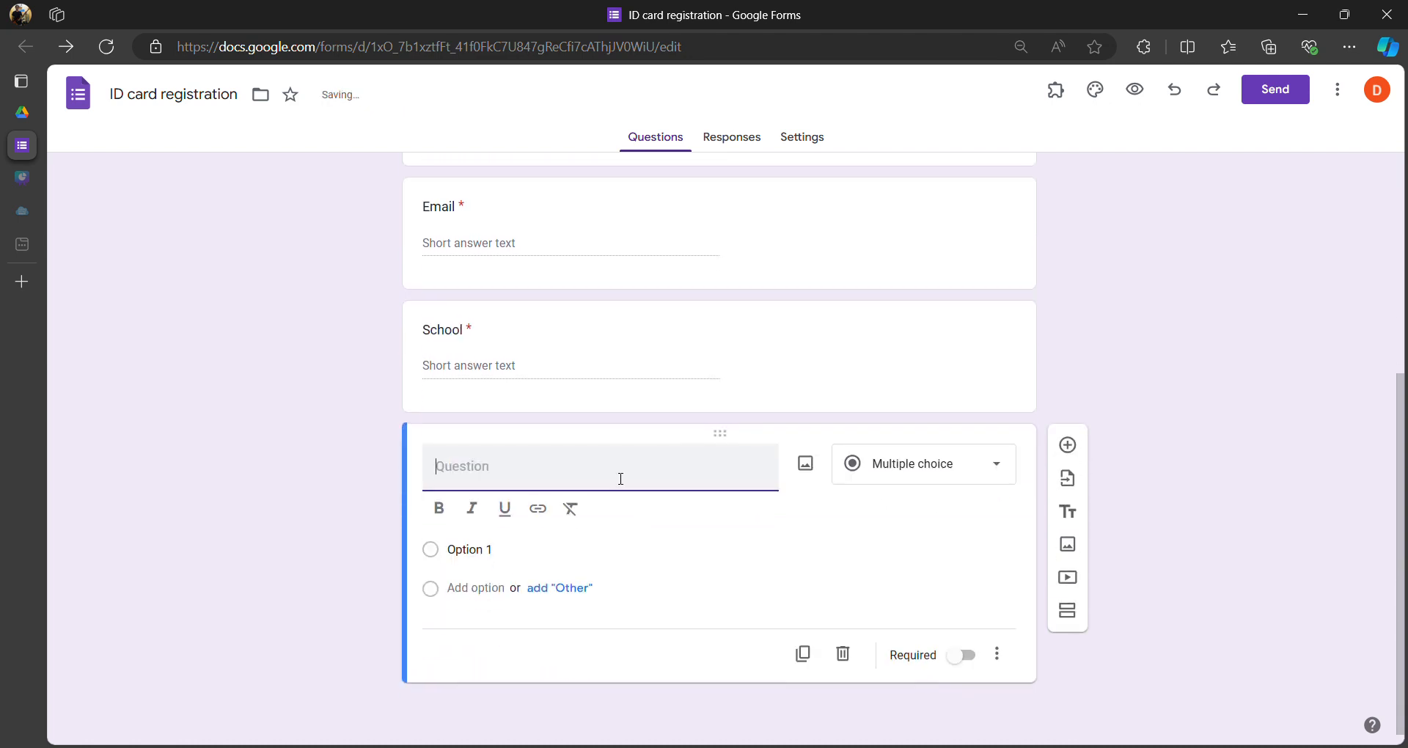
{"action": "type", "text": "Organiza"}
{"action": "key", "text": "Tab"}
{"action": "left_click", "coordinate": [961, 655]}
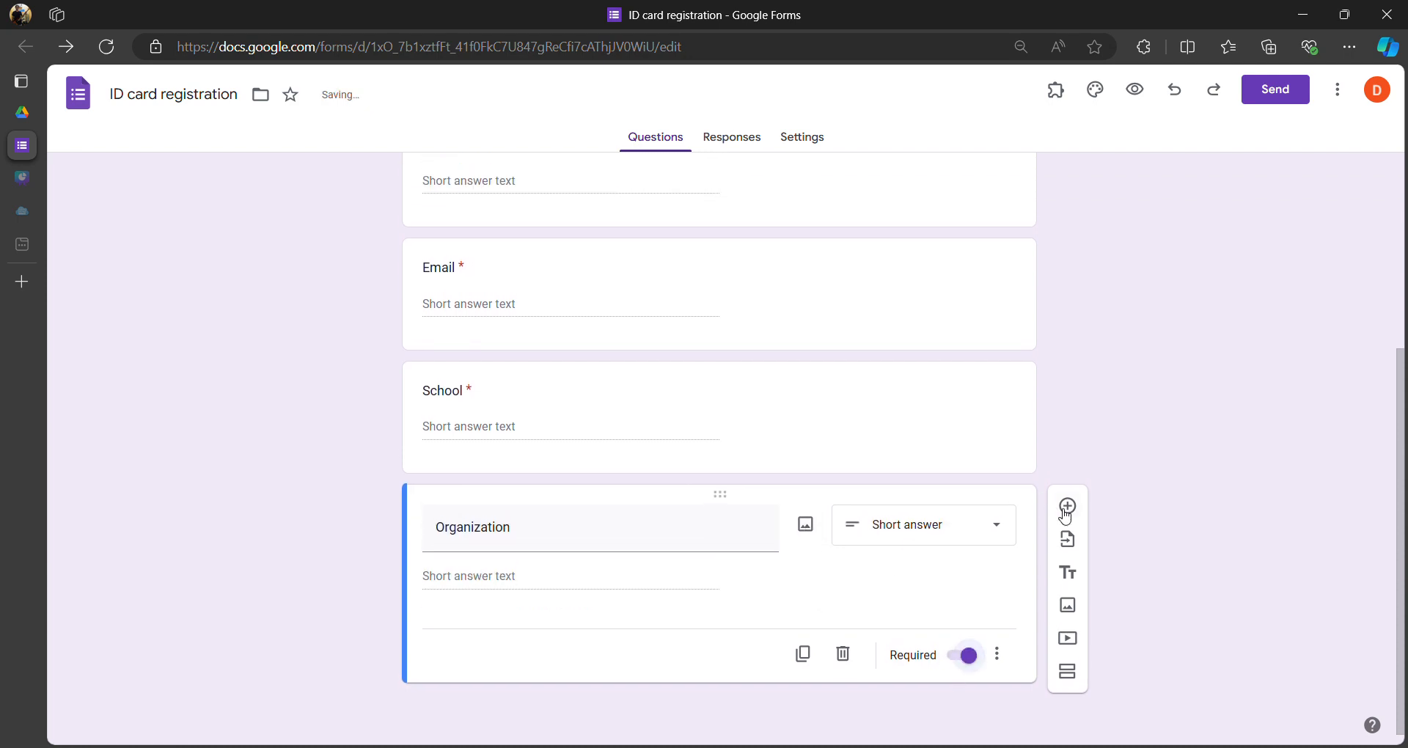
{"action": "left_click", "coordinate": [1068, 505]}
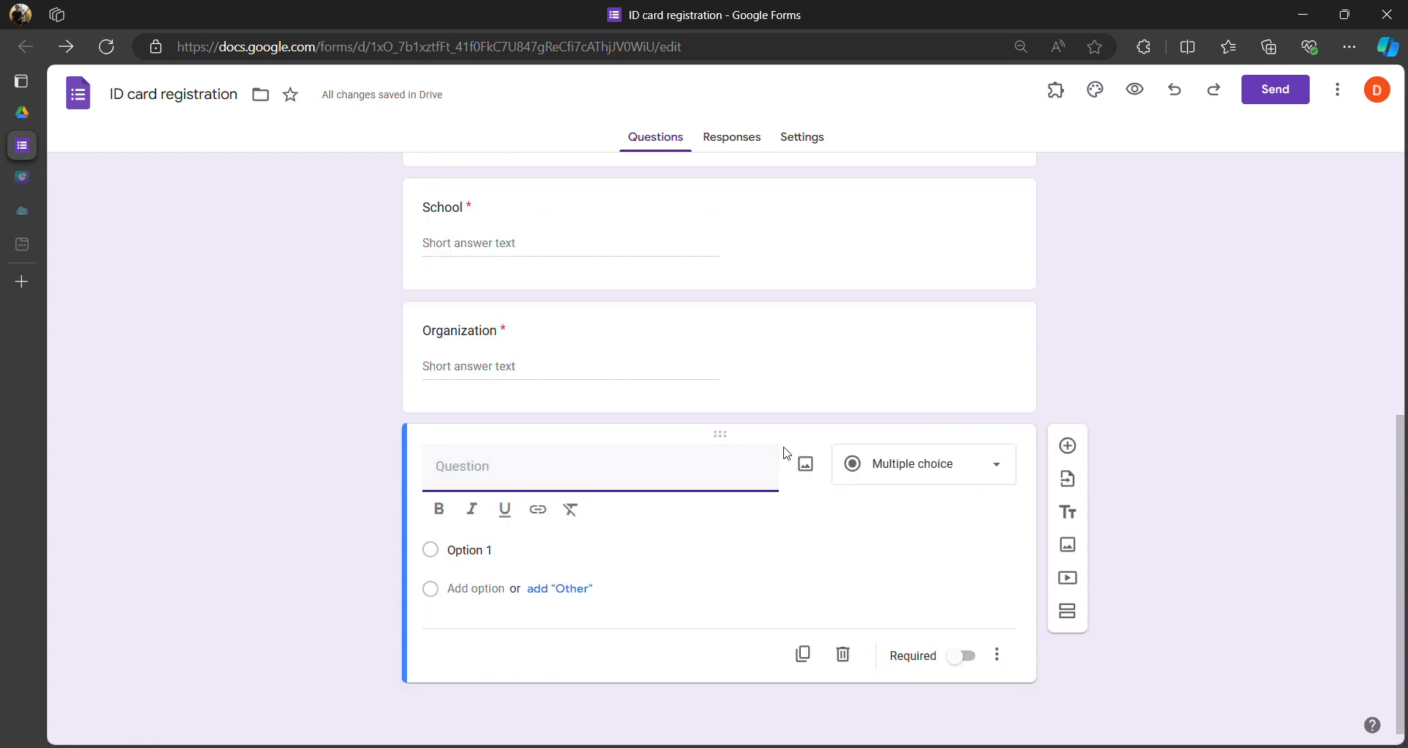
{"action": "type", "text": "Position"}
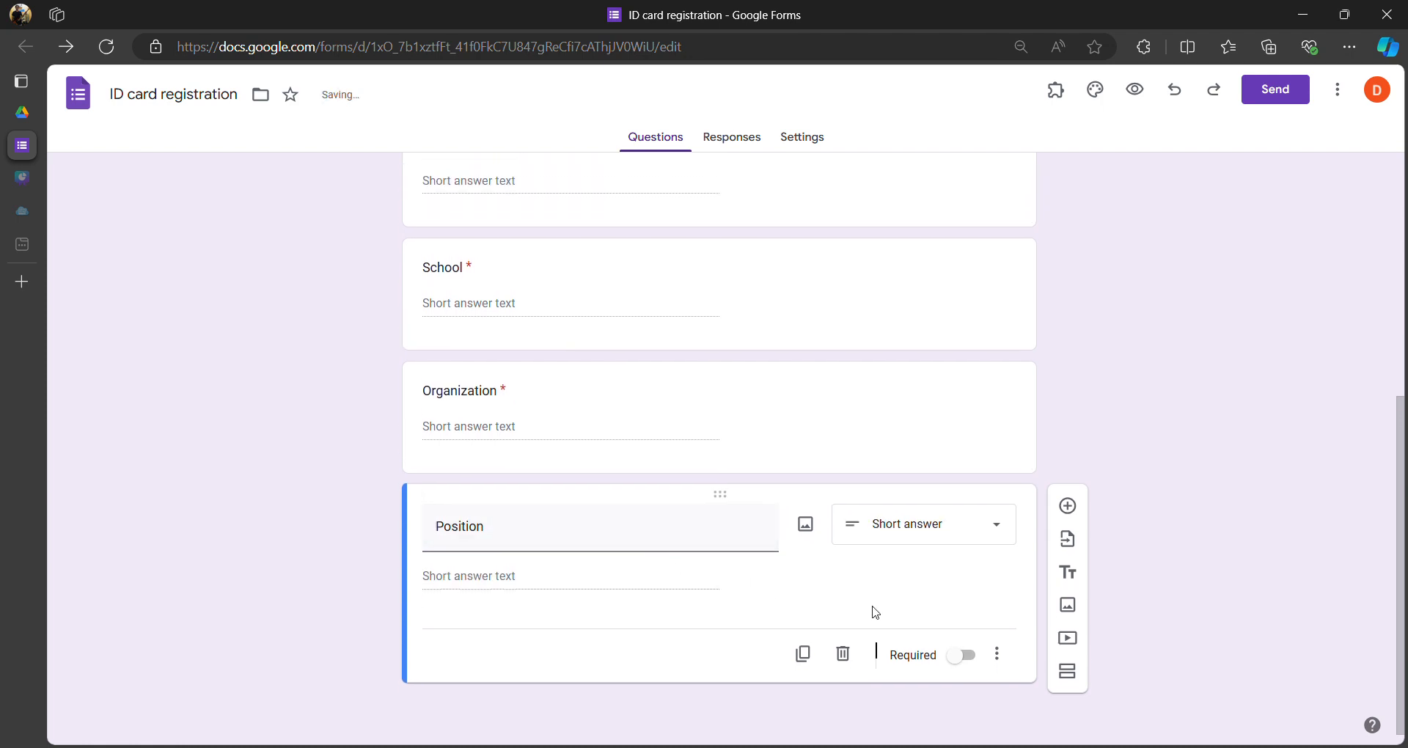
{"action": "left_click", "coordinate": [961, 655]}
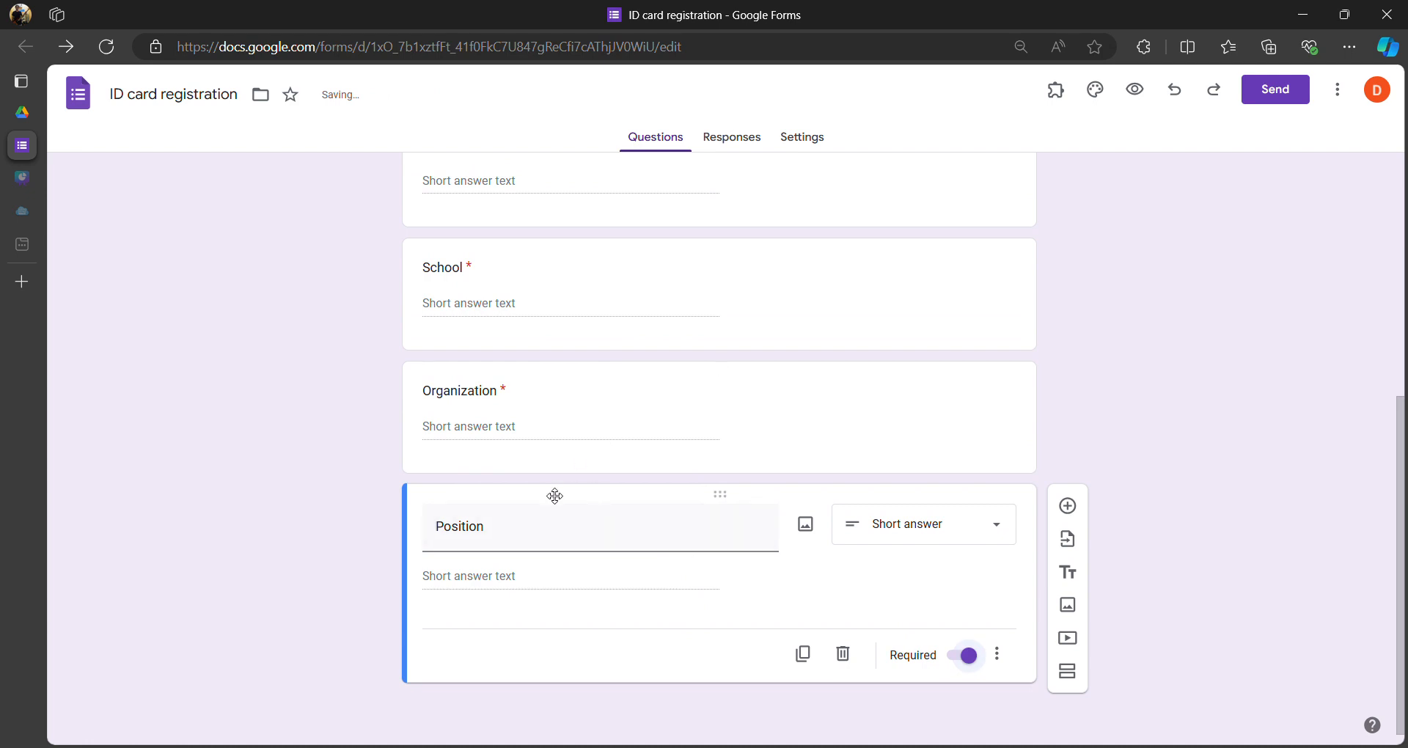
{"action": "scroll", "coordinate": [548, 440], "scroll_direction": "up", "scroll_amount": 5}
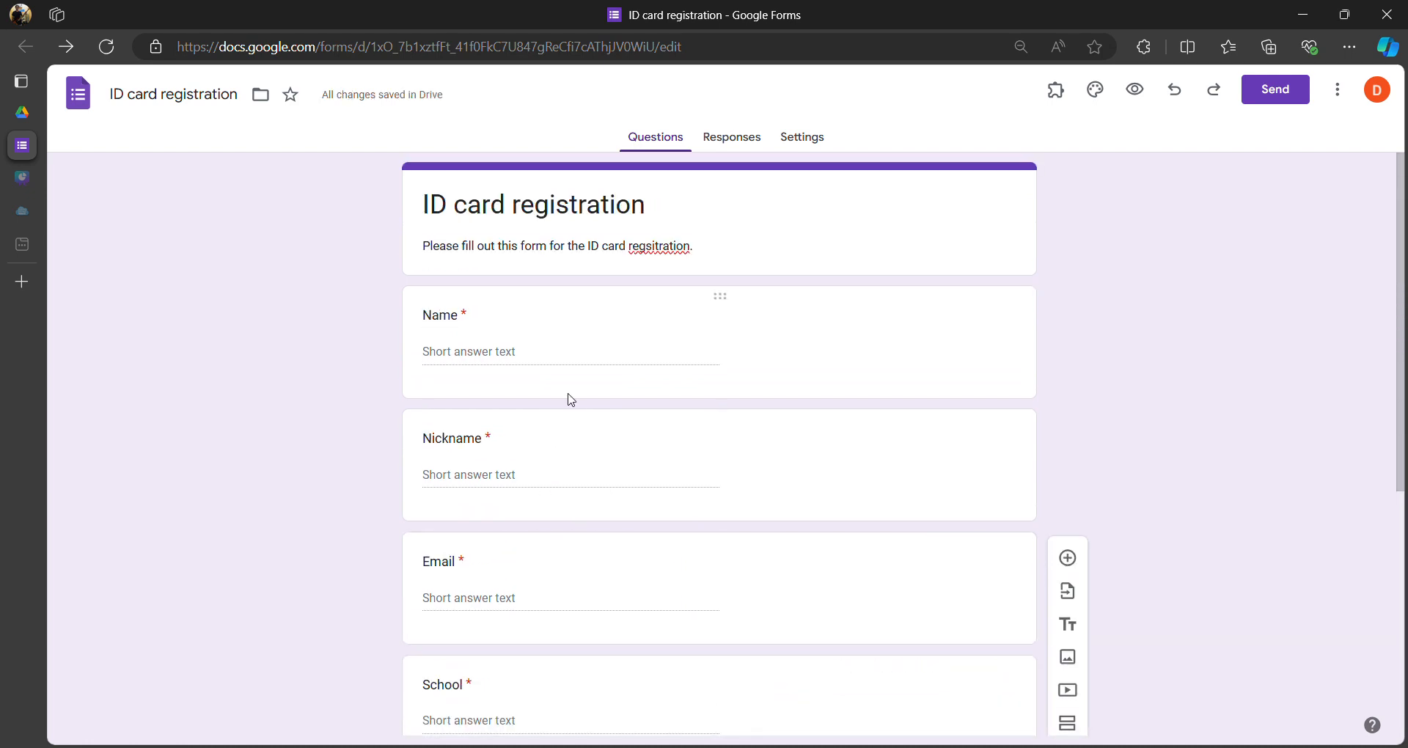
{"action": "scroll", "coordinate": [525, 399], "scroll_direction": "down", "scroll_amount": 4}
{"action": "scroll", "coordinate": [531, 421], "scroll_direction": "down", "scroll_amount": 2}
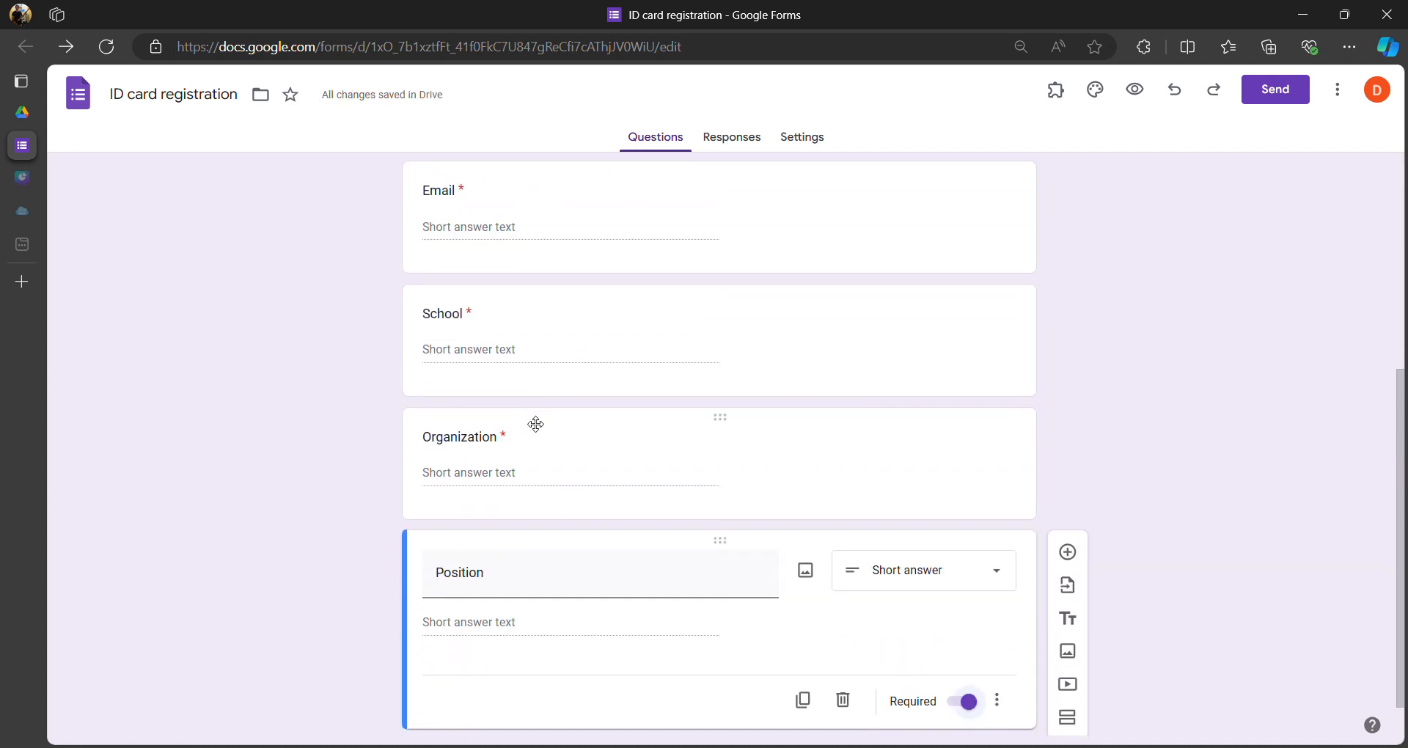
{"action": "scroll", "coordinate": [574, 457], "scroll_direction": "up", "scroll_amount": 6}
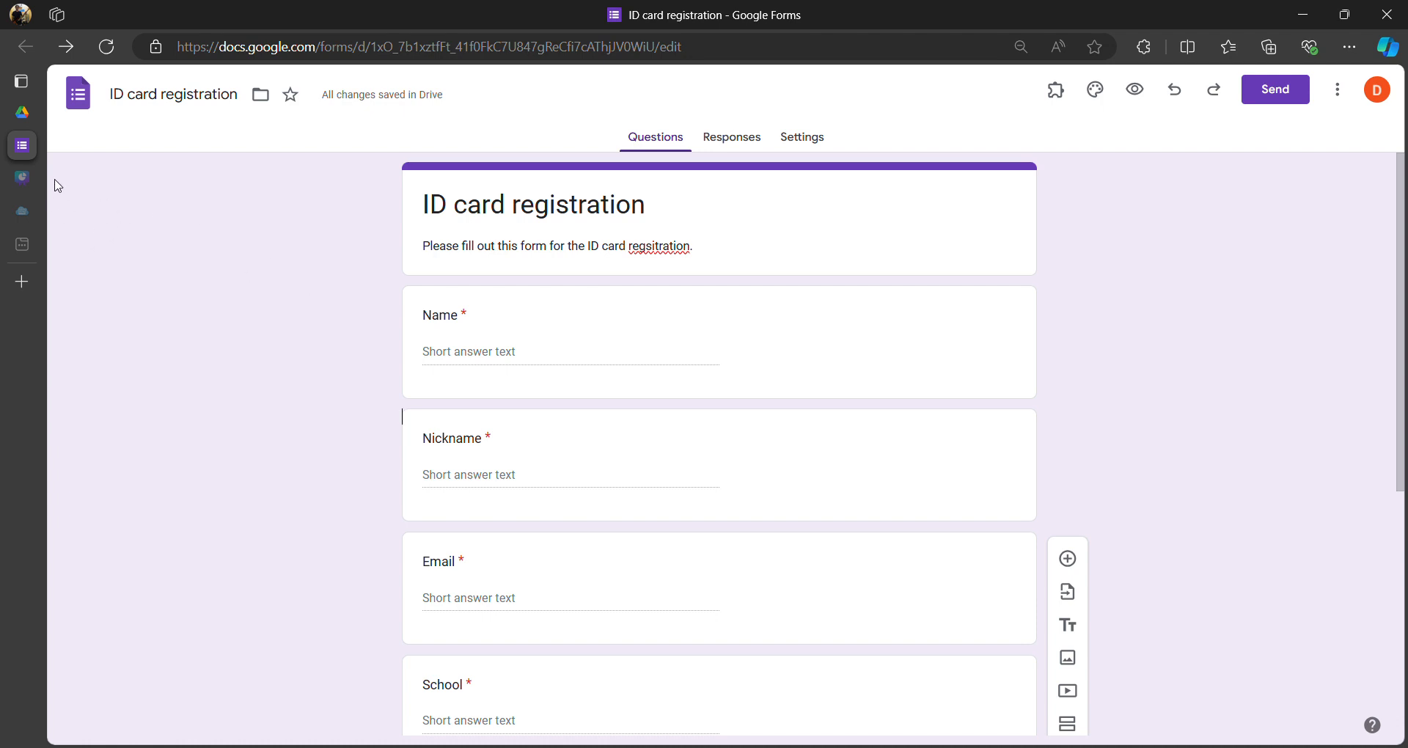
{"action": "mouse_move", "coordinate": [24, 113]}
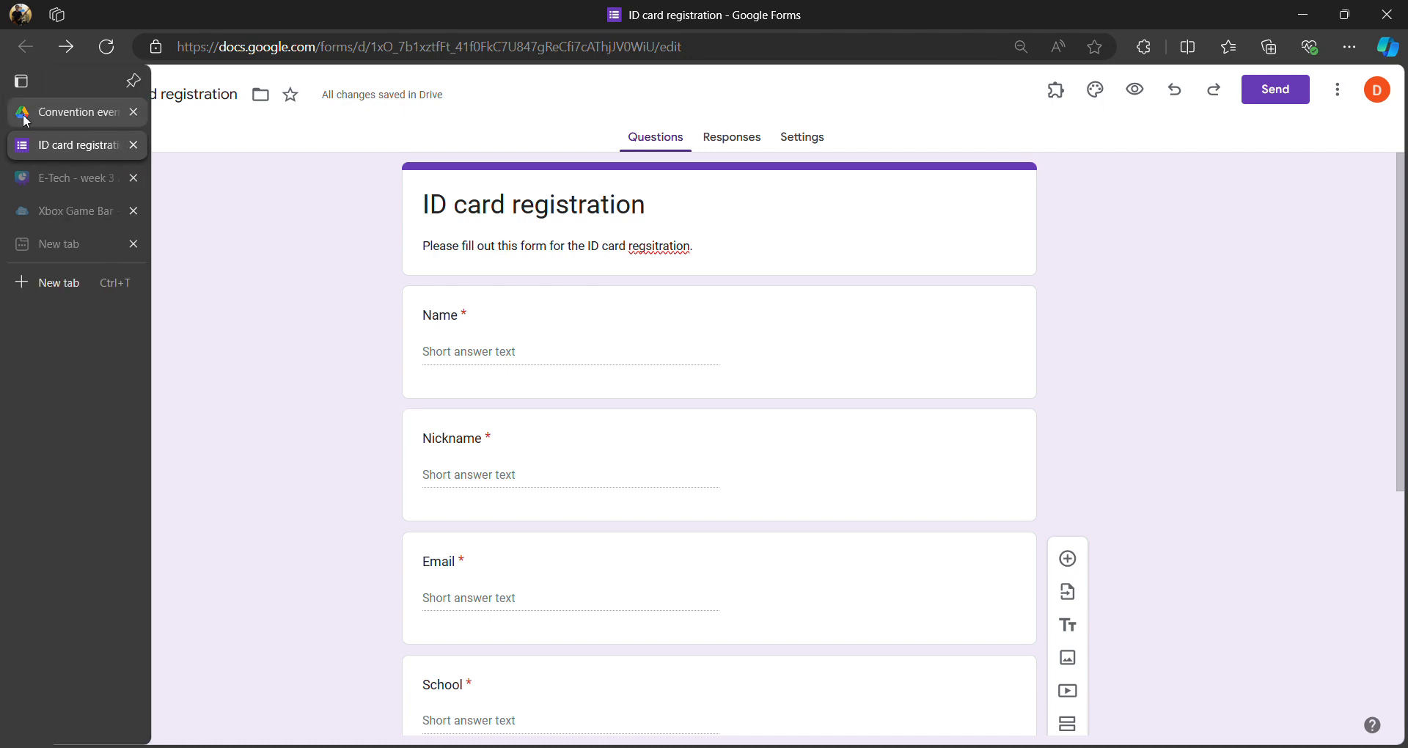
- Refresh the Convention event 2024 folder and create a blank Google Sheets file in it
{"action": "left_click", "coordinate": [24, 120]}
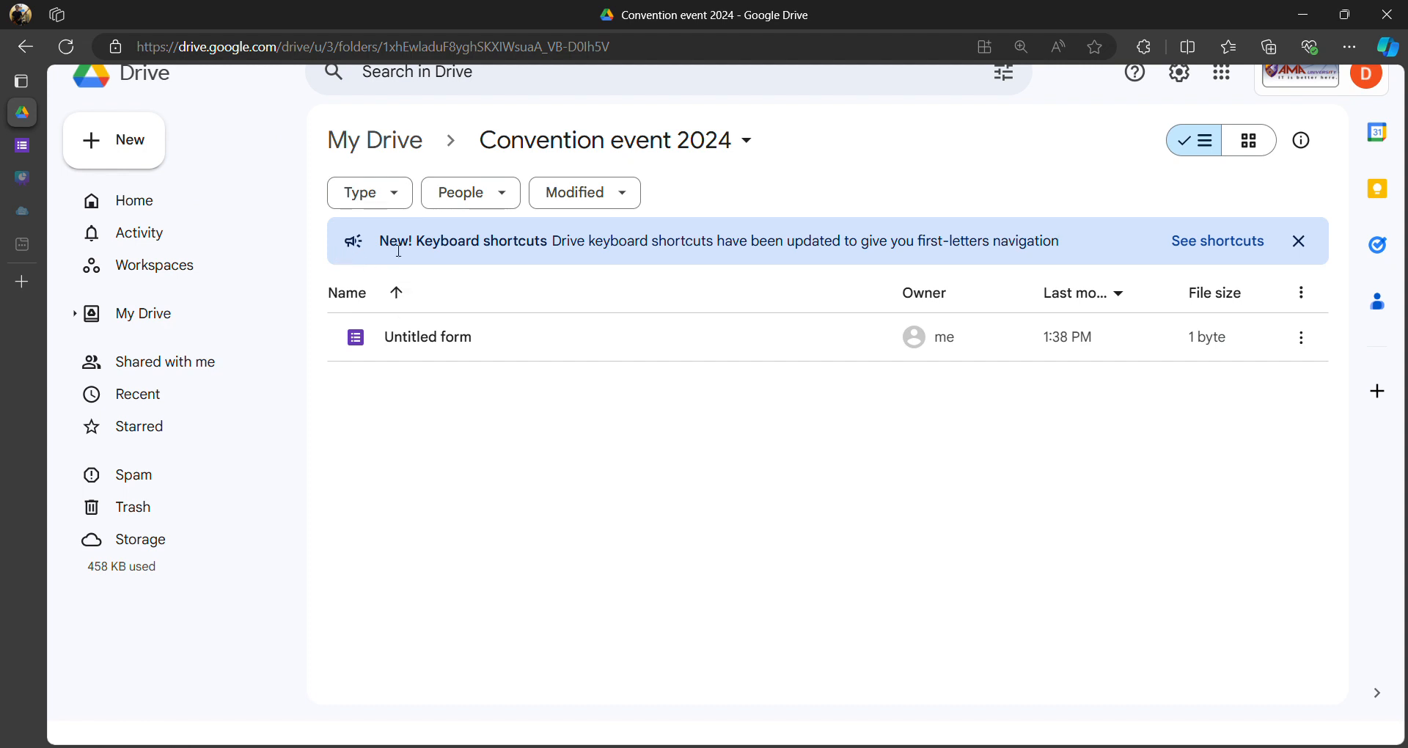
{"action": "left_click", "coordinate": [66, 47]}
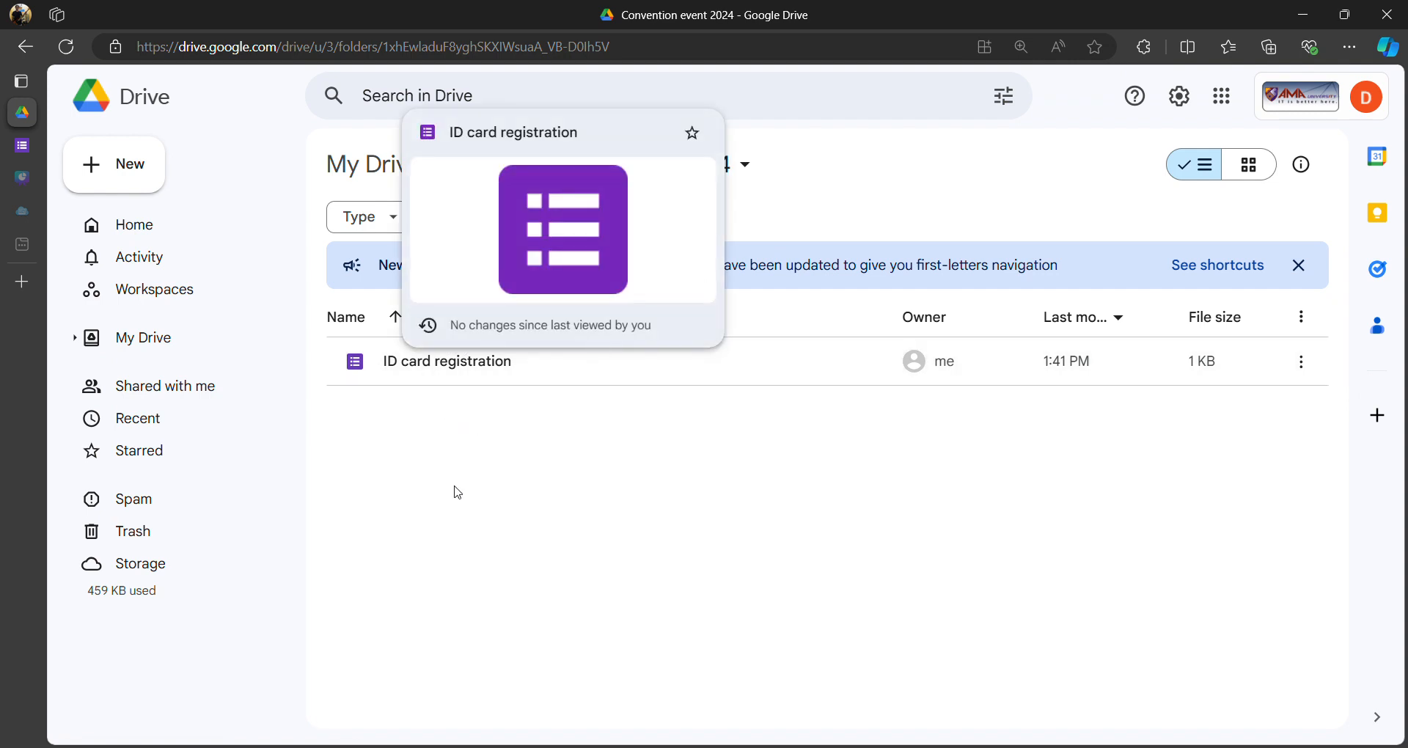
{"action": "left_click", "coordinate": [135, 176]}
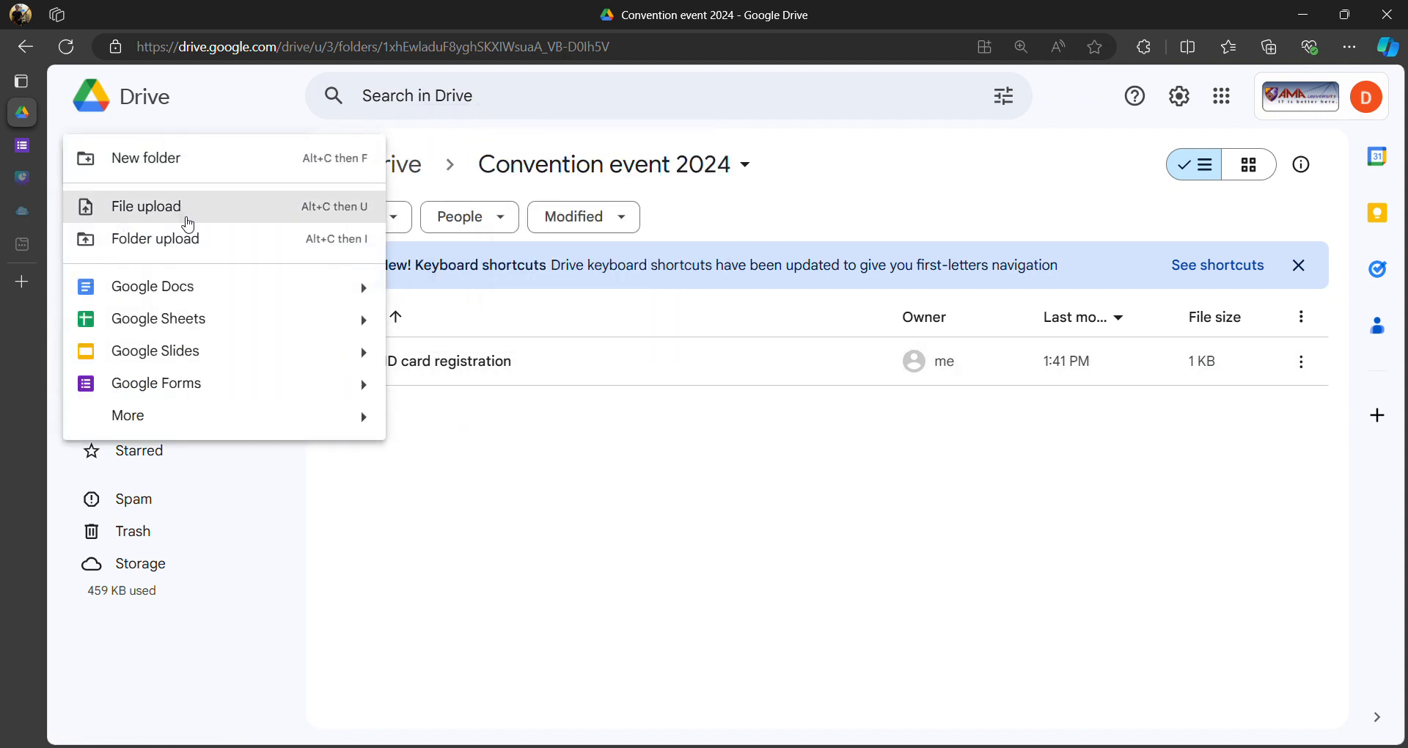
{"action": "left_click", "coordinate": [173, 322]}
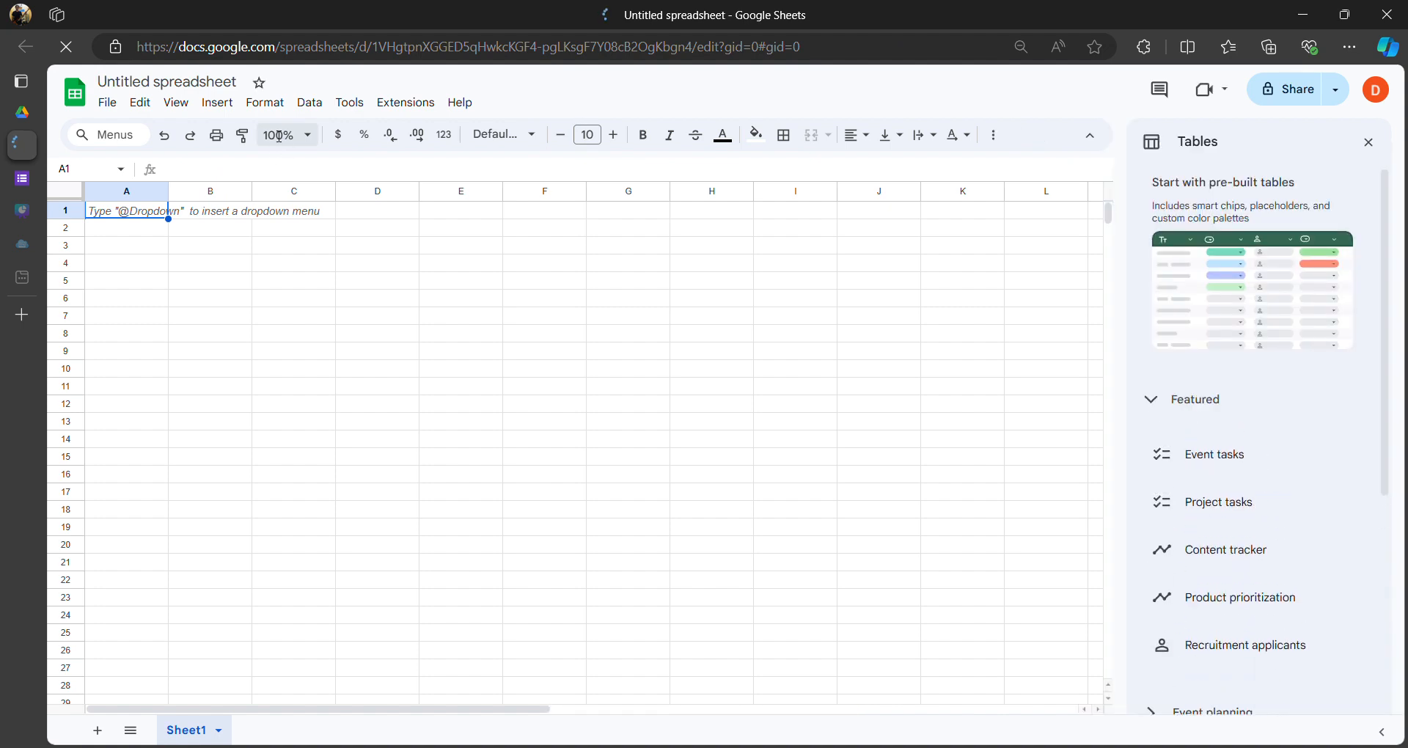
- Close the Tables panel and rename the spreadsheet 'Database for Participants'
{"action": "left_click", "coordinate": [1368, 144]}
{"action": "left_click", "coordinate": [160, 83]}
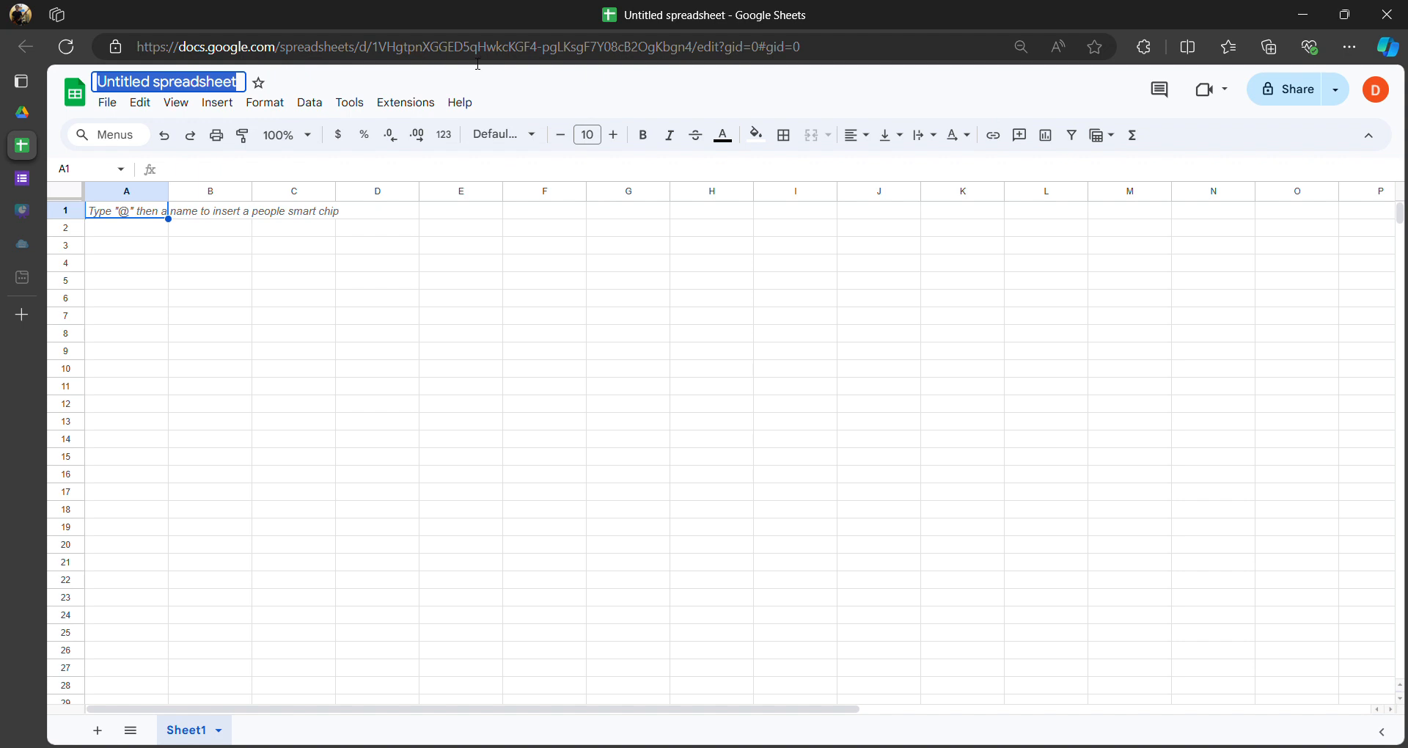
{"action": "type", "text": "D"}
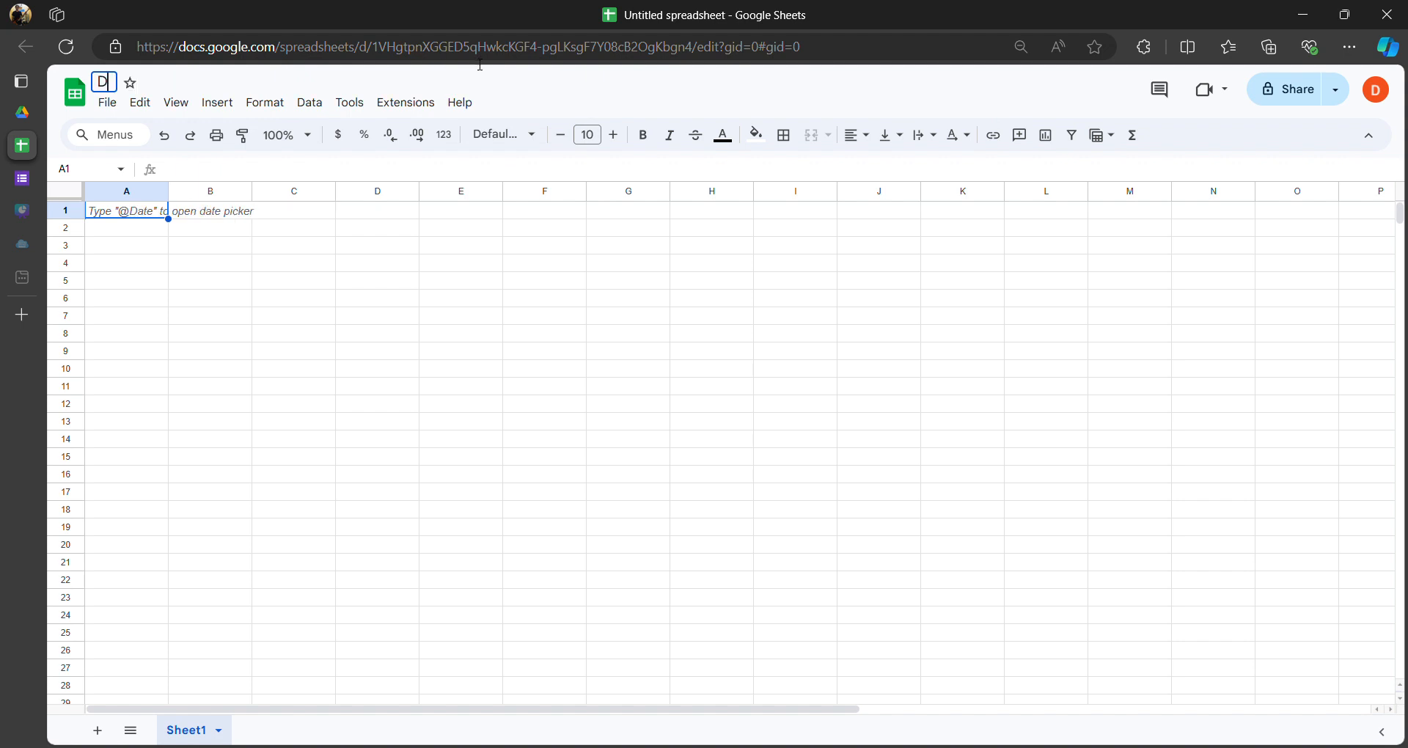
{"action": "type", "text": "atabase"}
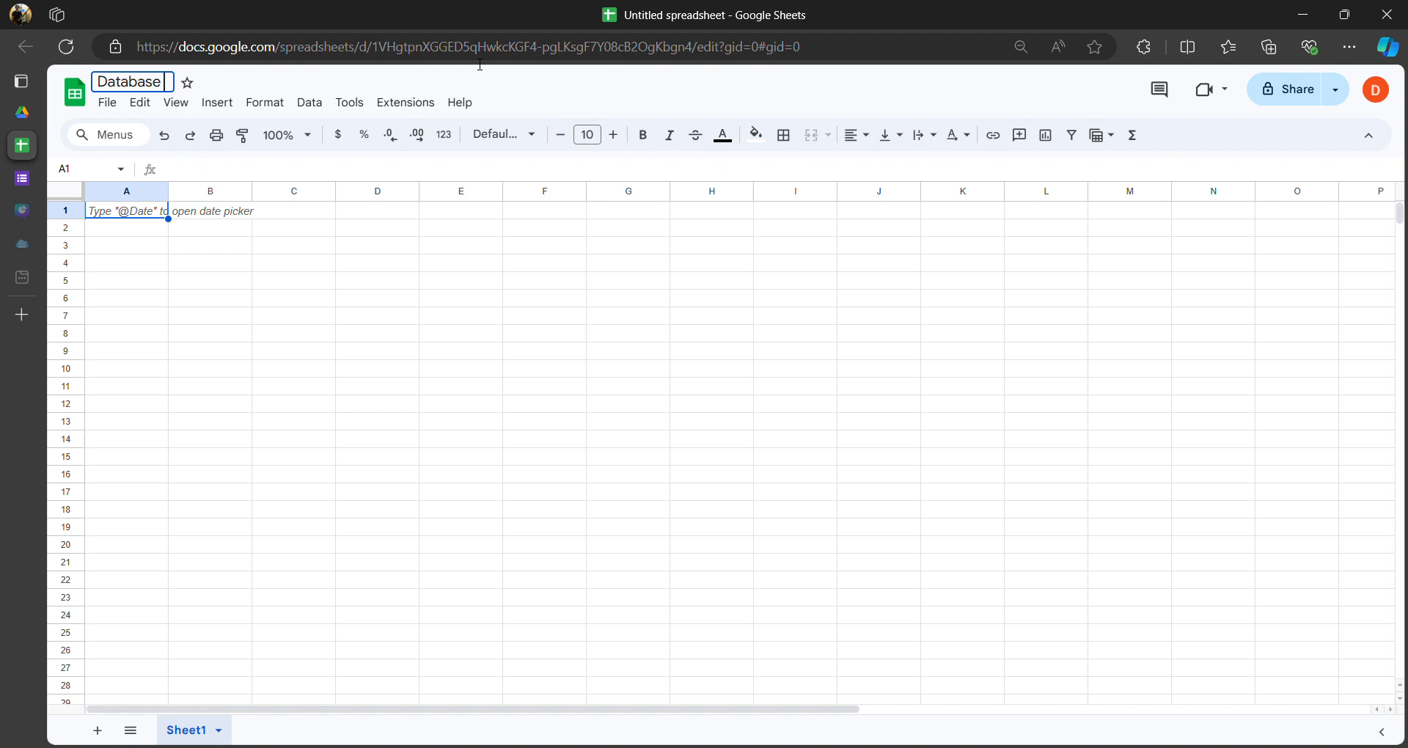
{"action": "type", "text": " for Partic"}
{"action": "type", "text": "nts"}
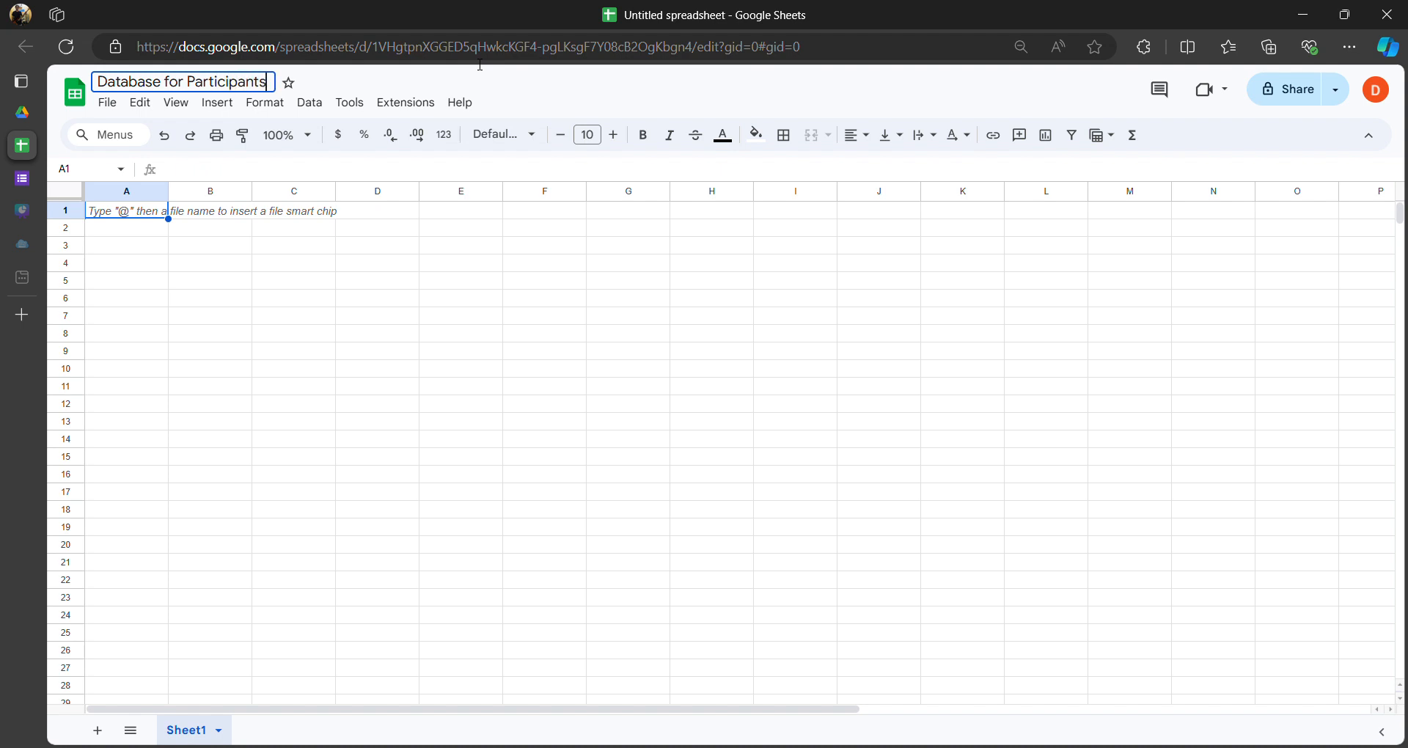
{"action": "left_click", "coordinate": [396, 245]}
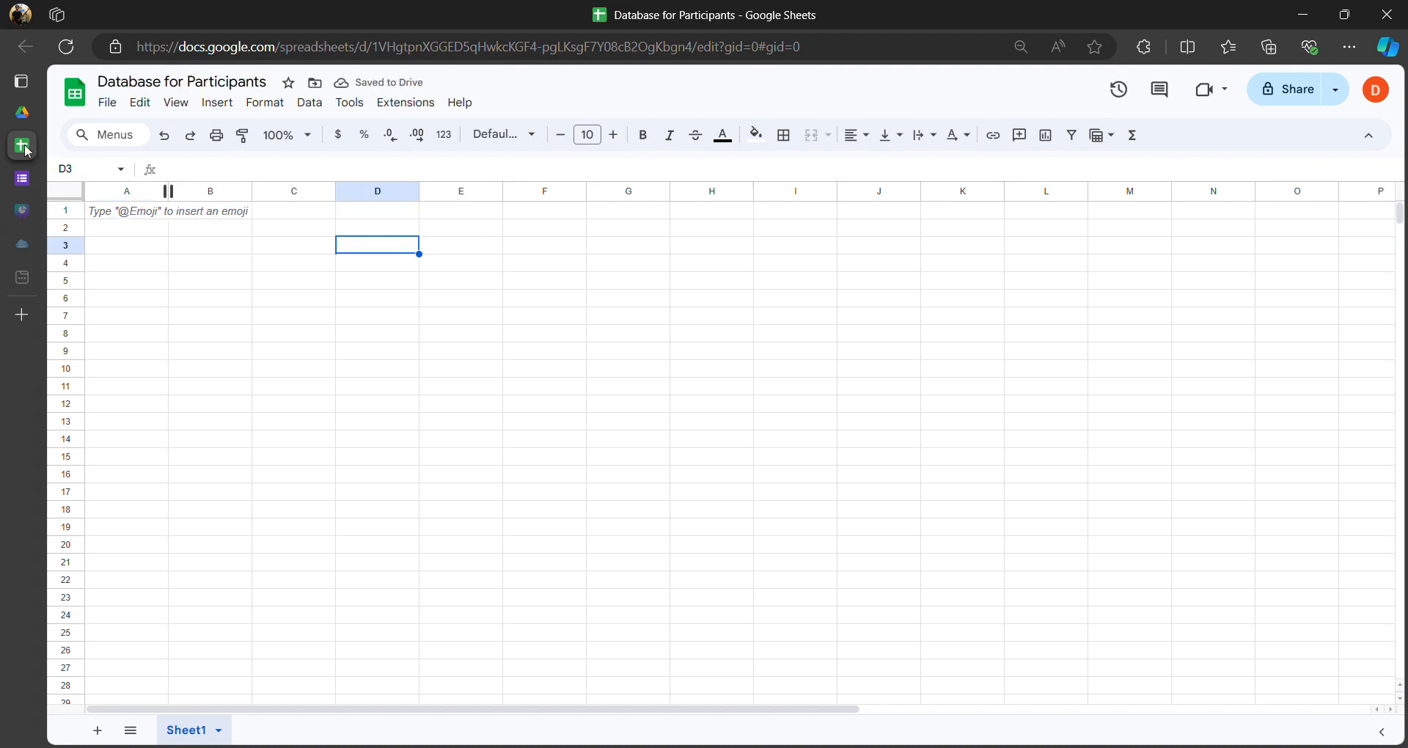
- Link the form's responses to the existing 'Database for Participants' sheet in Convention event 2024
{"action": "mouse_move", "coordinate": [22, 147]}
{"action": "left_click", "coordinate": [58, 180]}
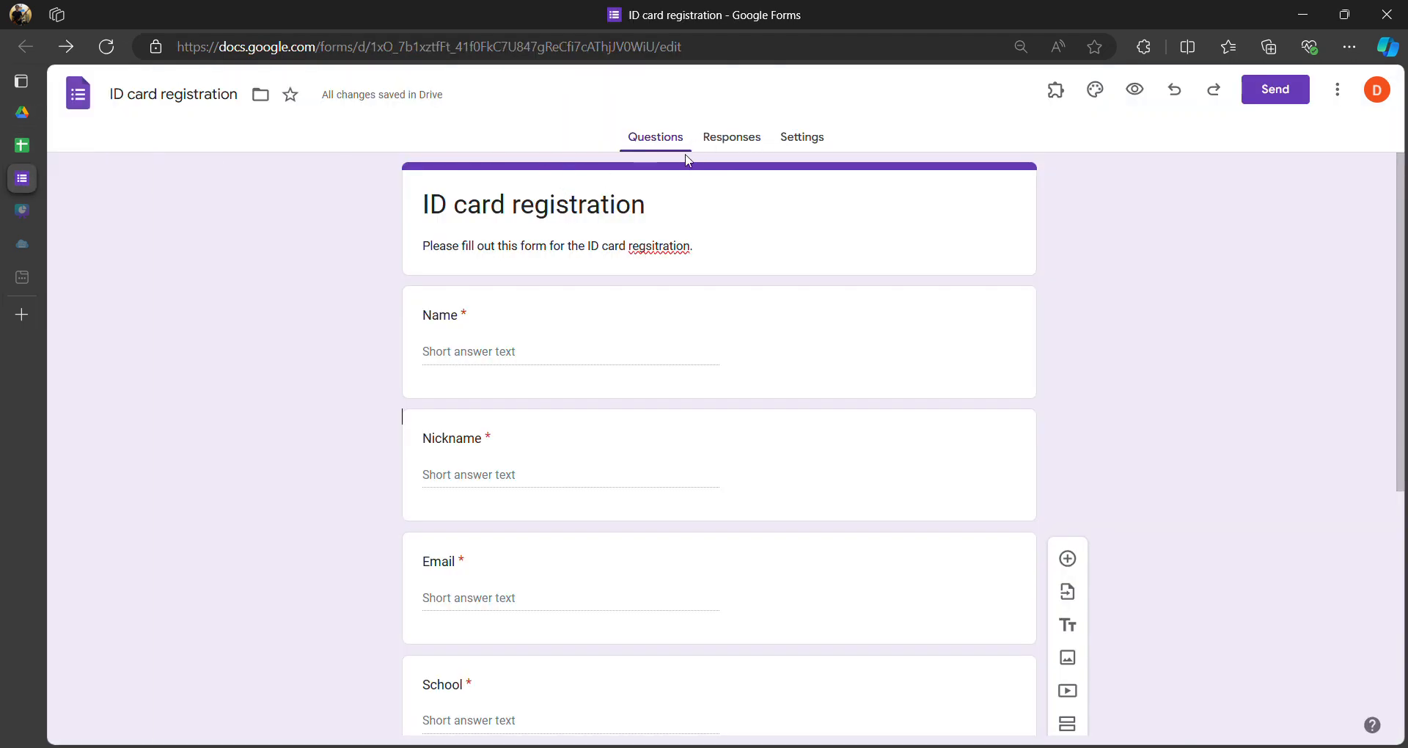
{"action": "left_click", "coordinate": [732, 141]}
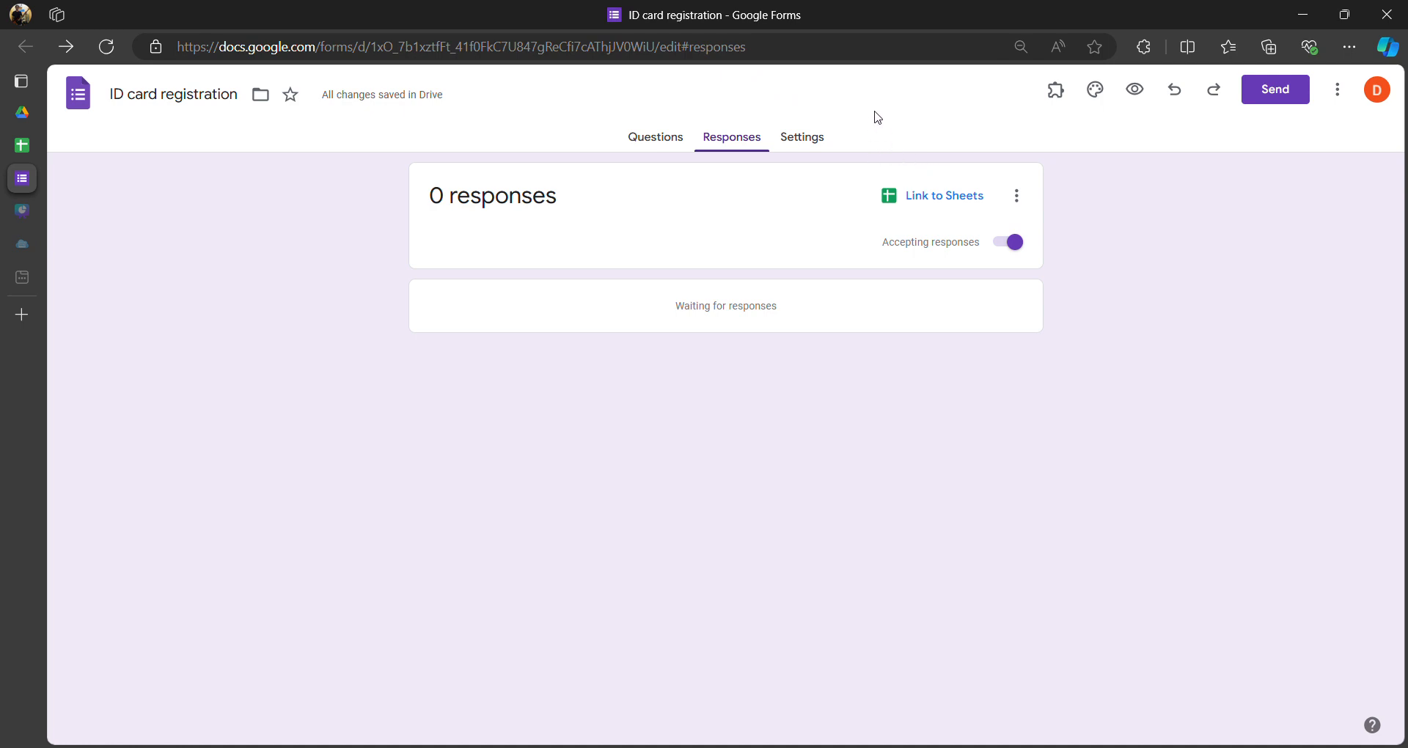
{"action": "left_click", "coordinate": [921, 205]}
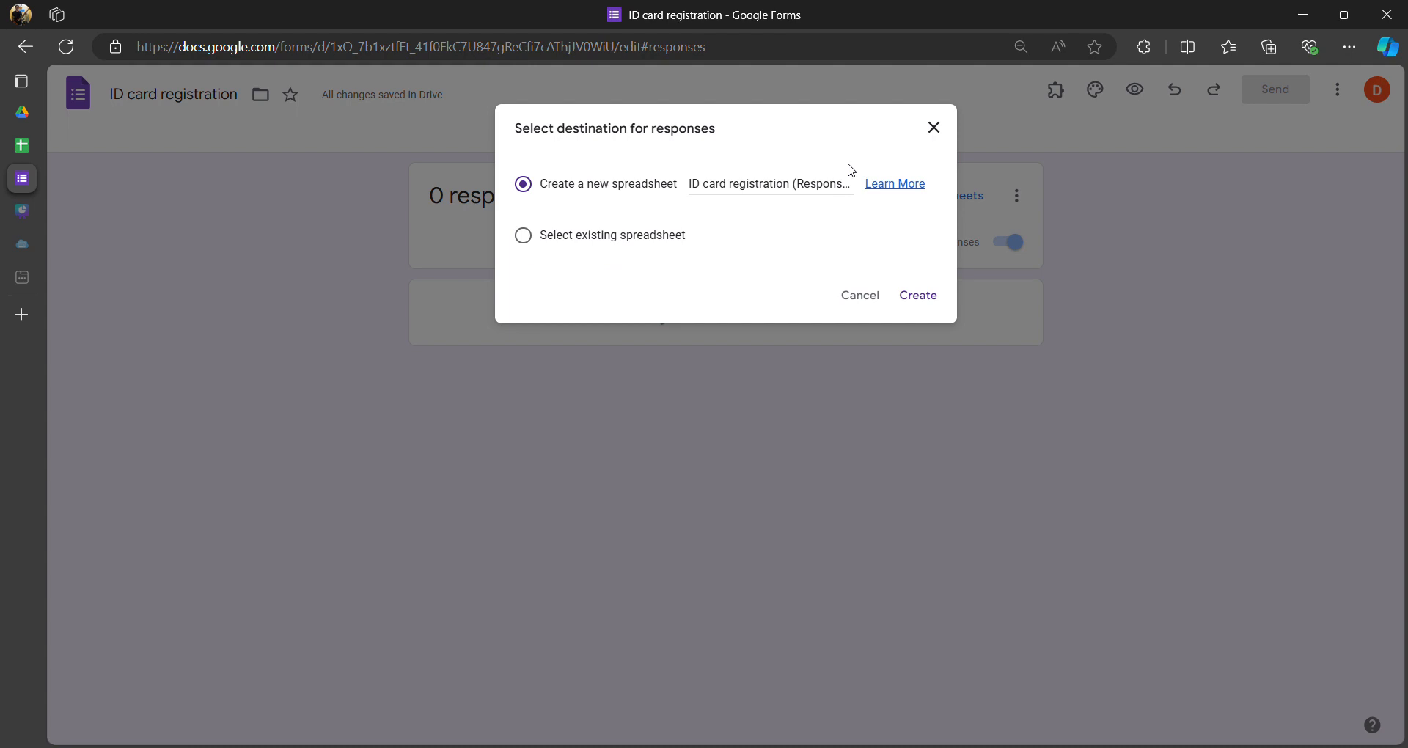
{"action": "left_click", "coordinate": [540, 239]}
{"action": "left_click", "coordinate": [921, 296]}
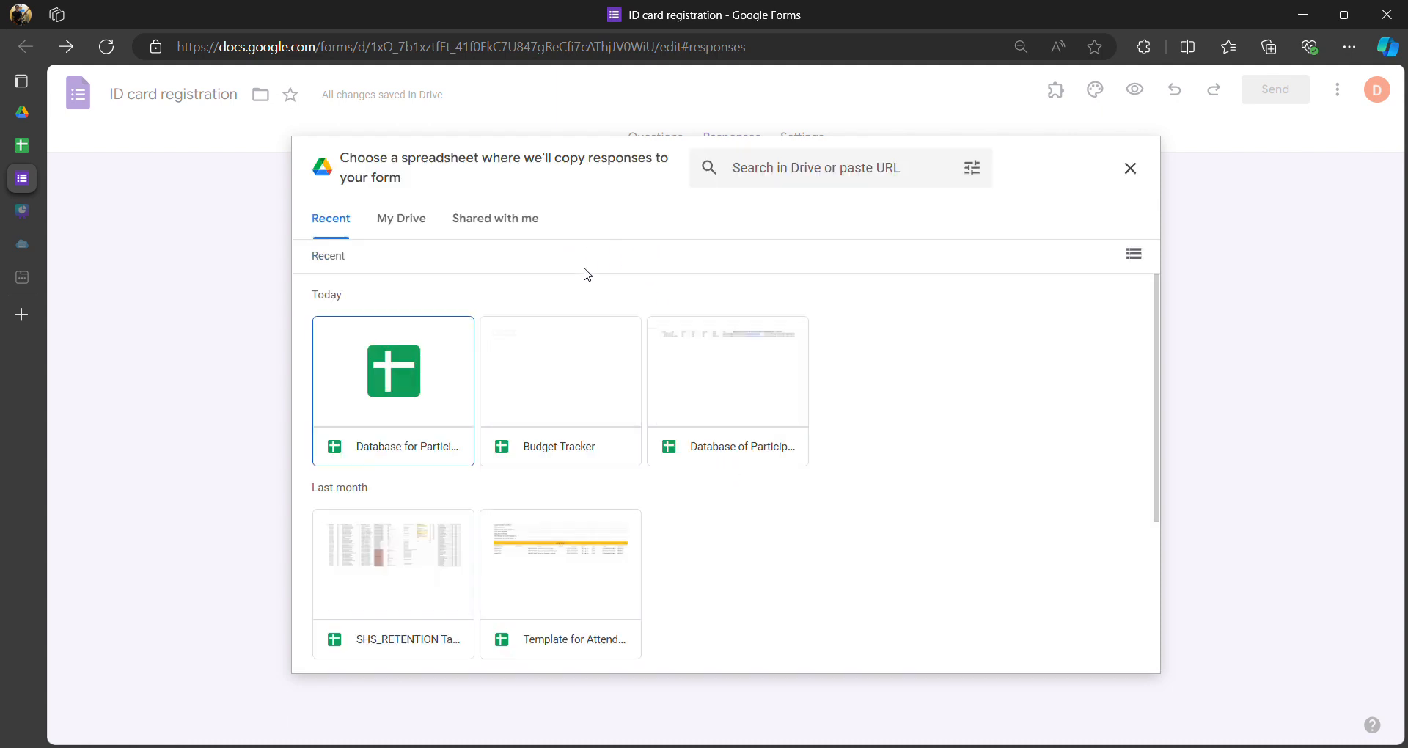
{"action": "left_click", "coordinate": [403, 223]}
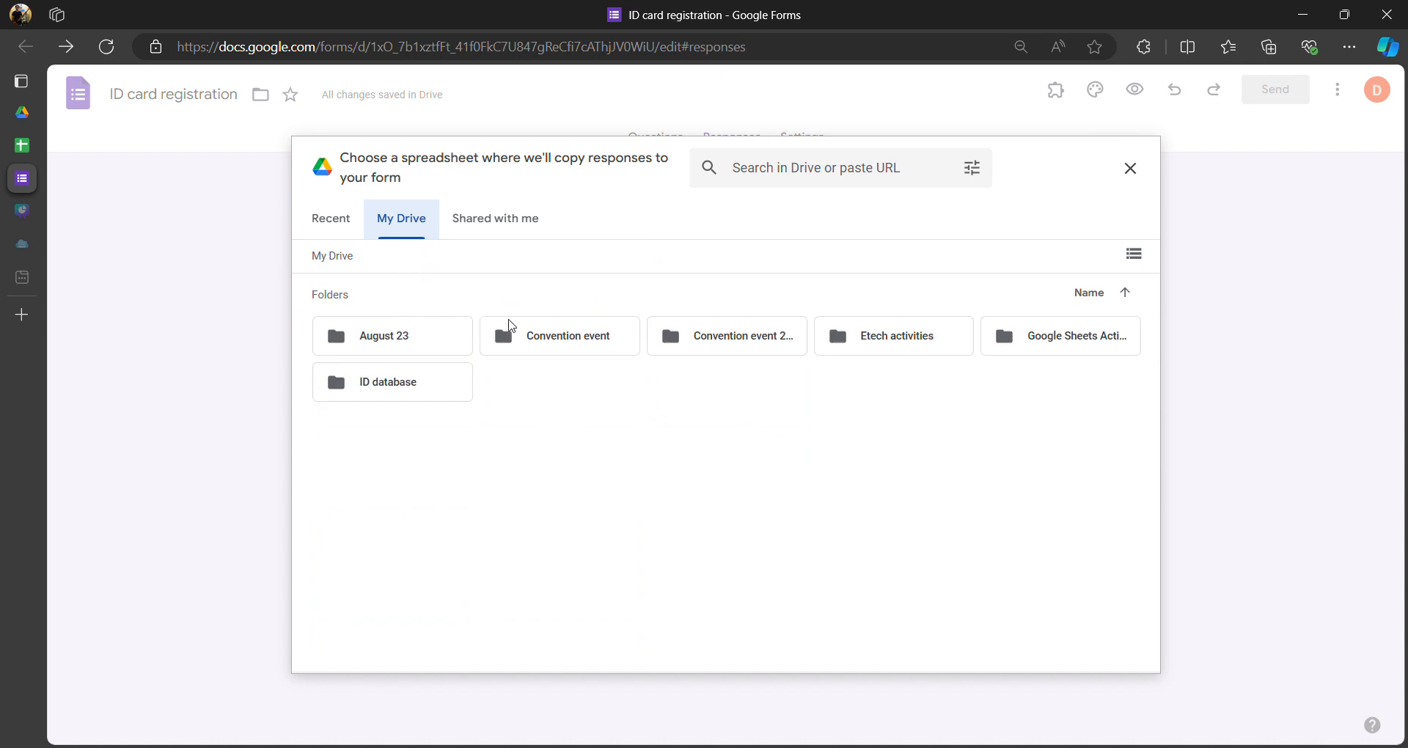
{"action": "left_click", "coordinate": [725, 341]}
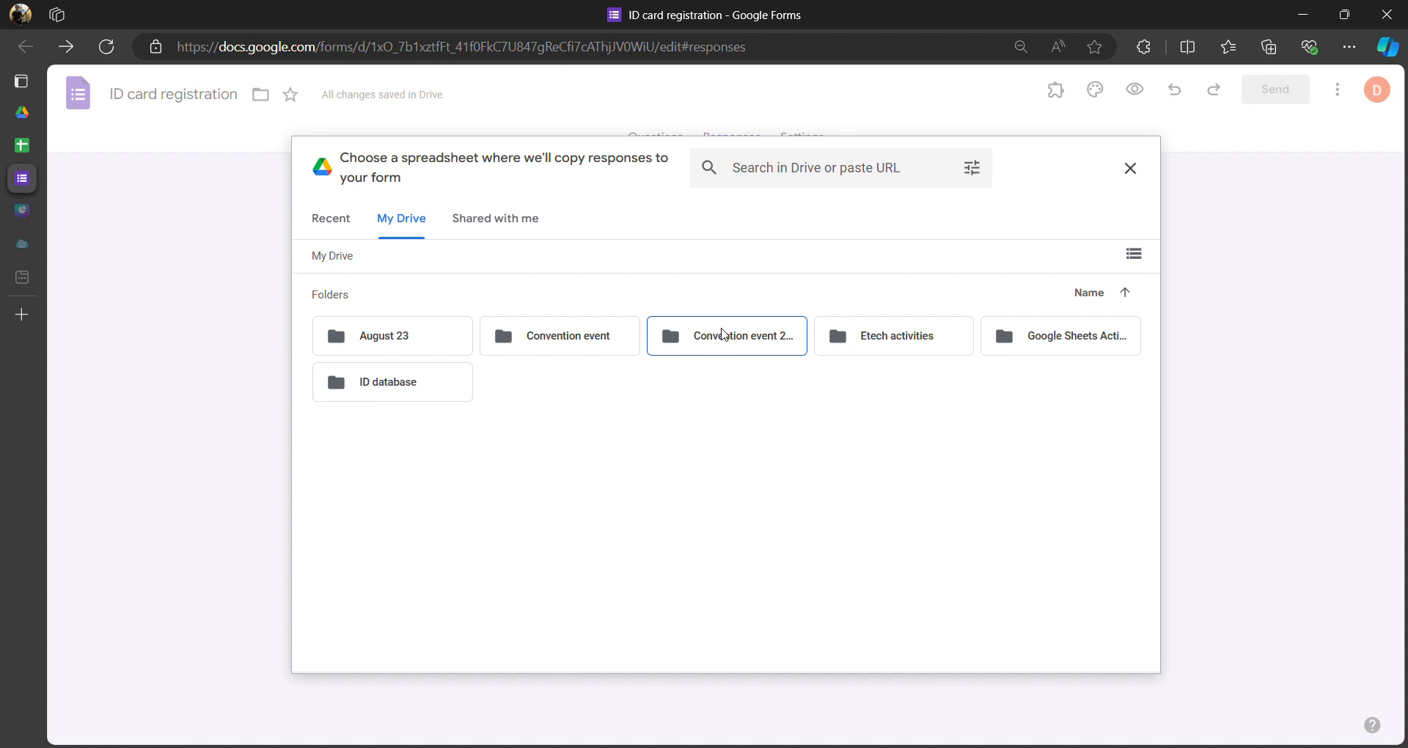
{"action": "double_click", "coordinate": [724, 341]}
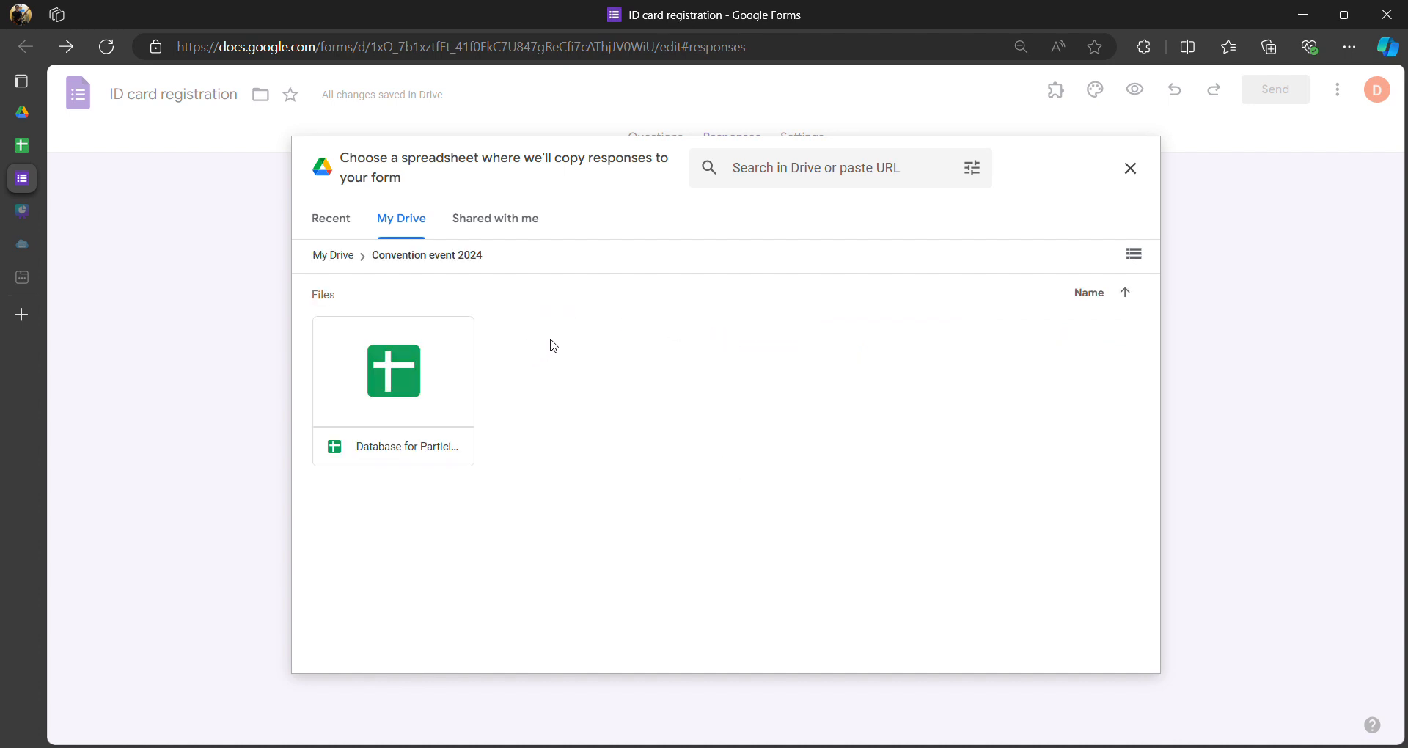
{"action": "left_click", "coordinate": [403, 393]}
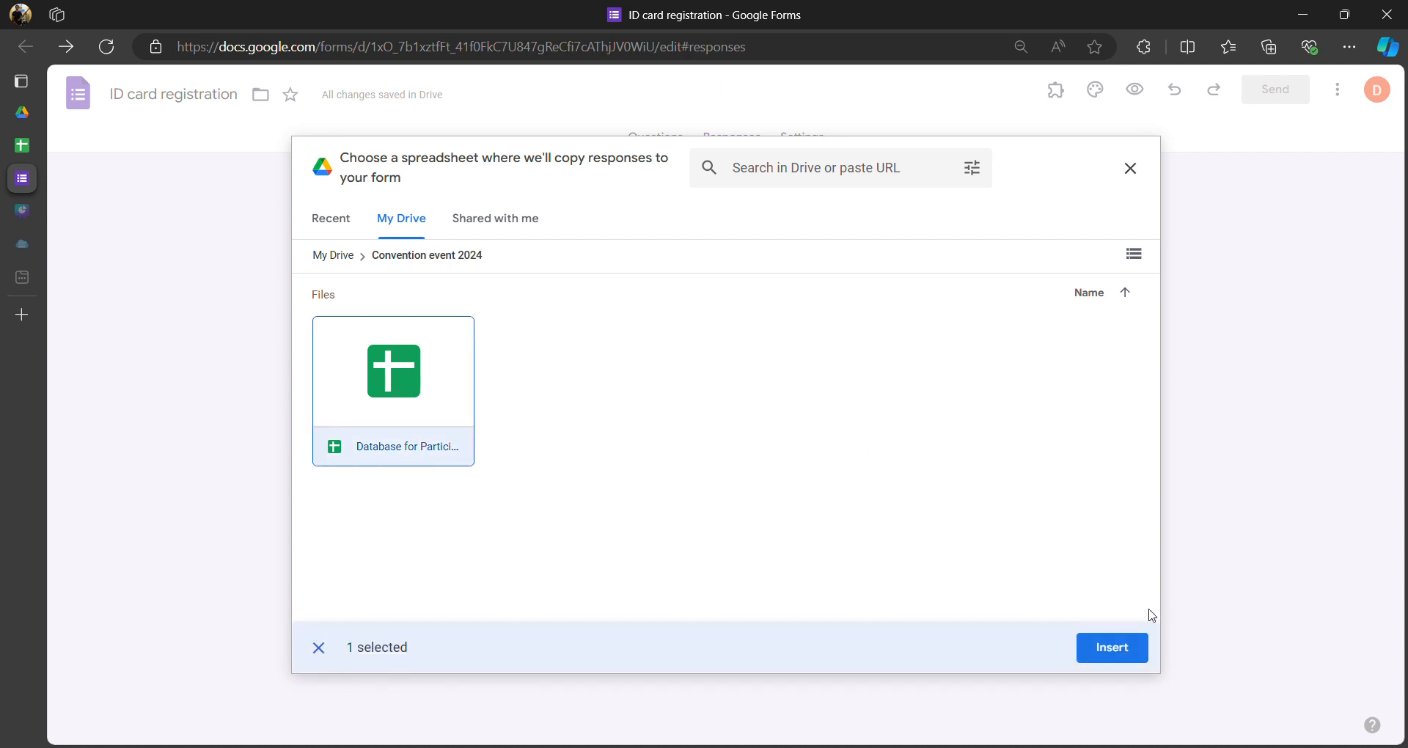
{"action": "left_click", "coordinate": [1112, 648]}
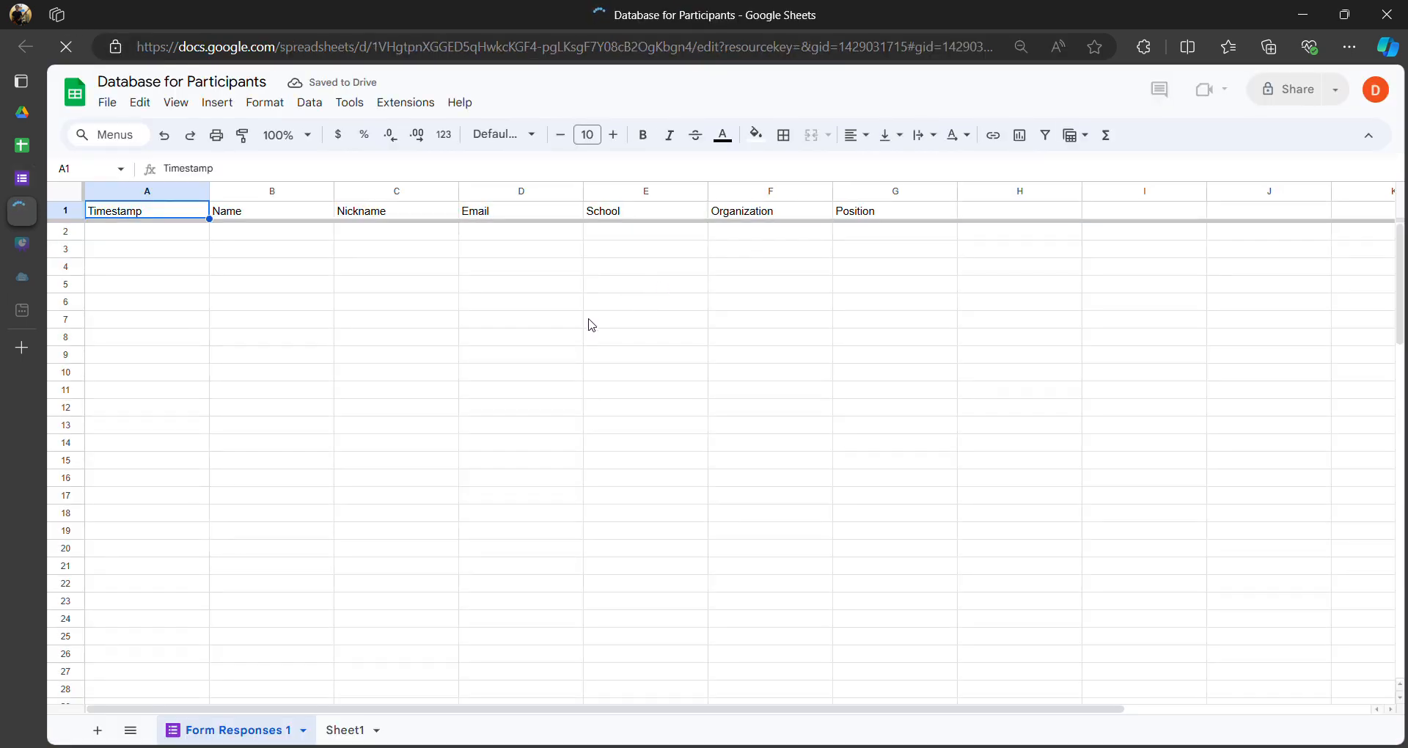
- Review the Timestamp, Name, Nickname, Email, School, Organization and Position headers, then return to the form
{"action": "mouse_move", "coordinate": [22, 145]}
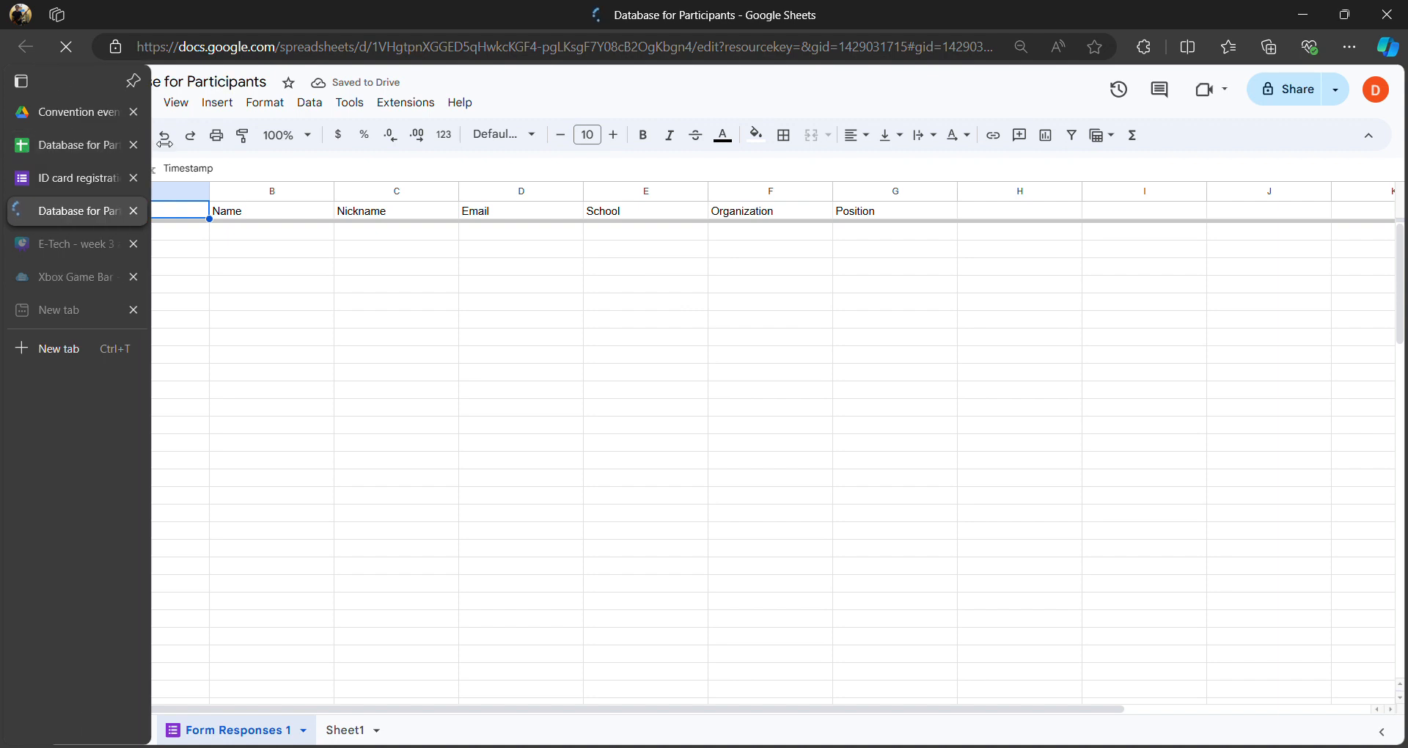
{"action": "left_click", "coordinate": [230, 234]}
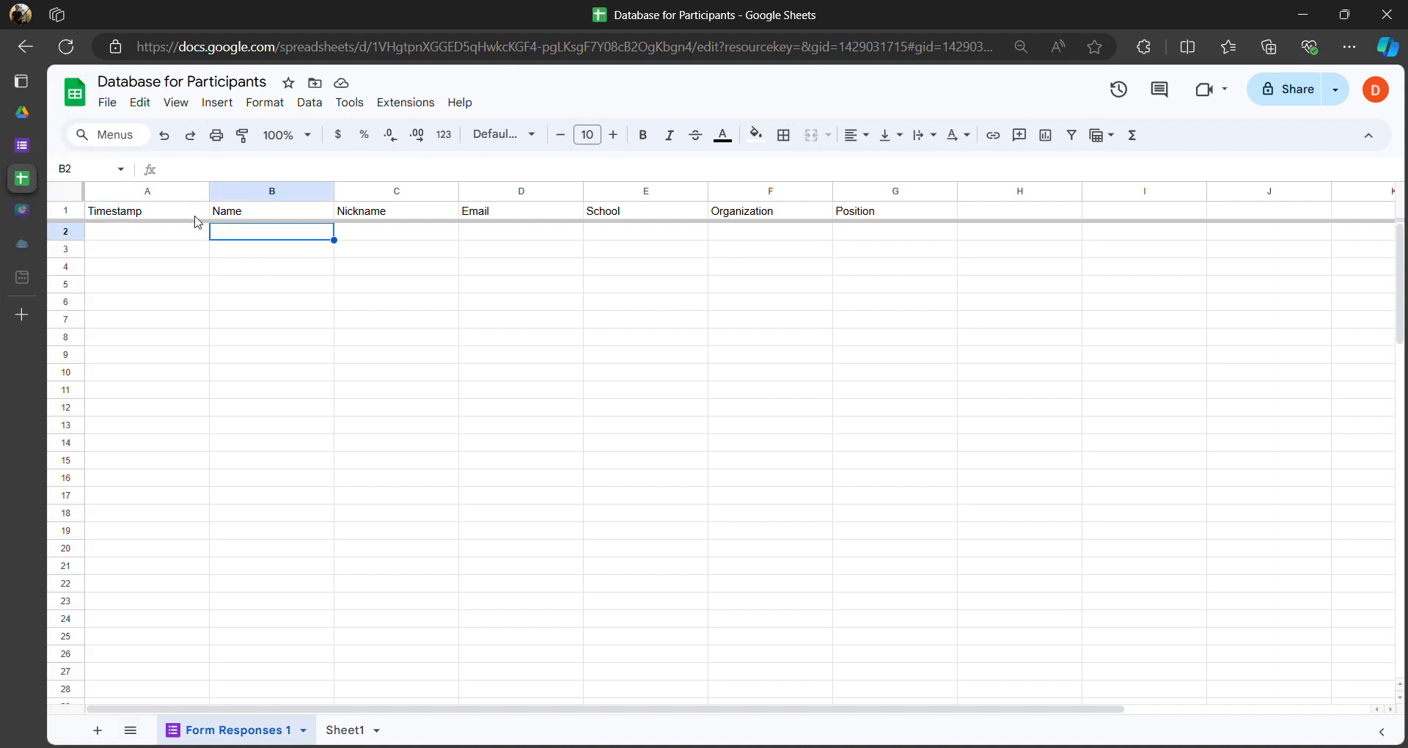
{"action": "left_click", "coordinate": [192, 216]}
{"action": "left_click", "coordinate": [263, 213]}
{"action": "left_click", "coordinate": [410, 214]}
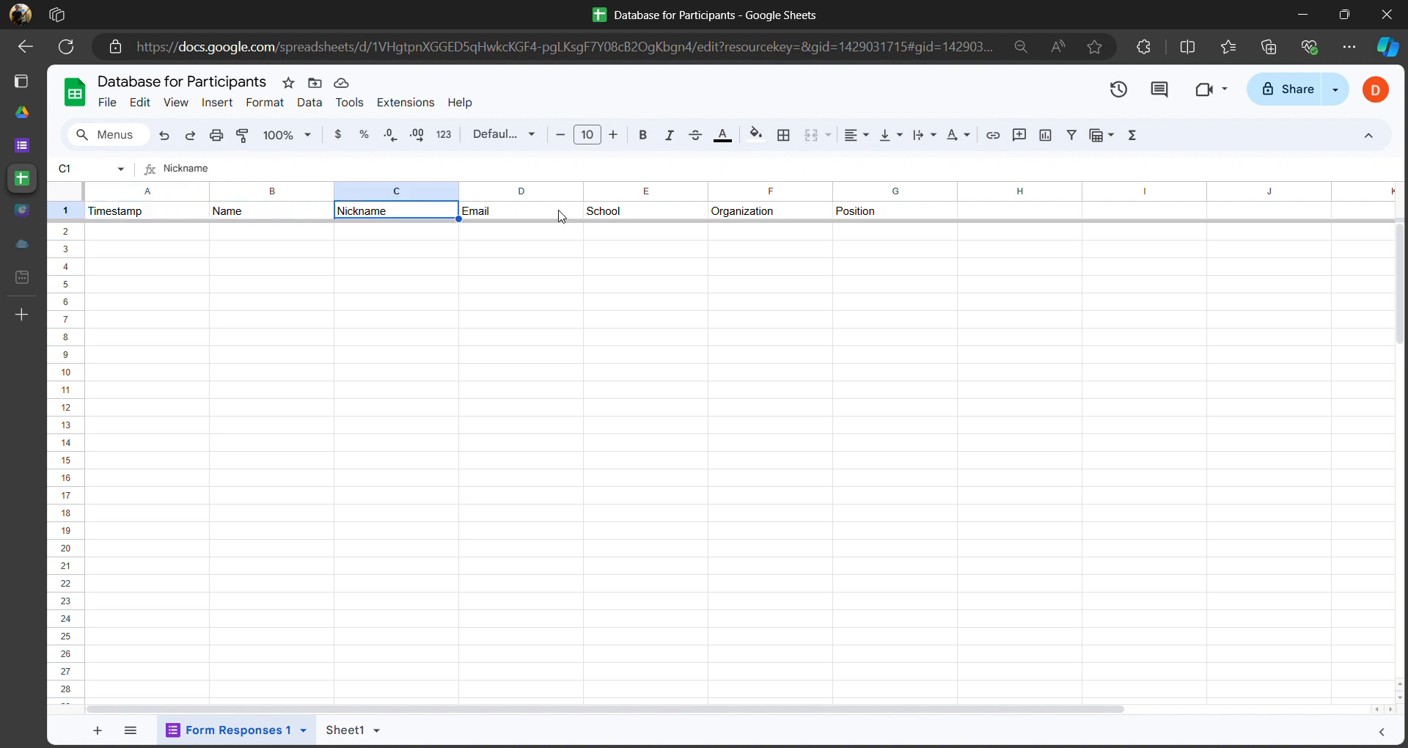
{"action": "left_click", "coordinate": [564, 215]}
{"action": "left_click", "coordinate": [641, 217]}
{"action": "left_click", "coordinate": [806, 214]}
{"action": "left_click", "coordinate": [885, 218]}
{"action": "left_click", "coordinate": [546, 233]}
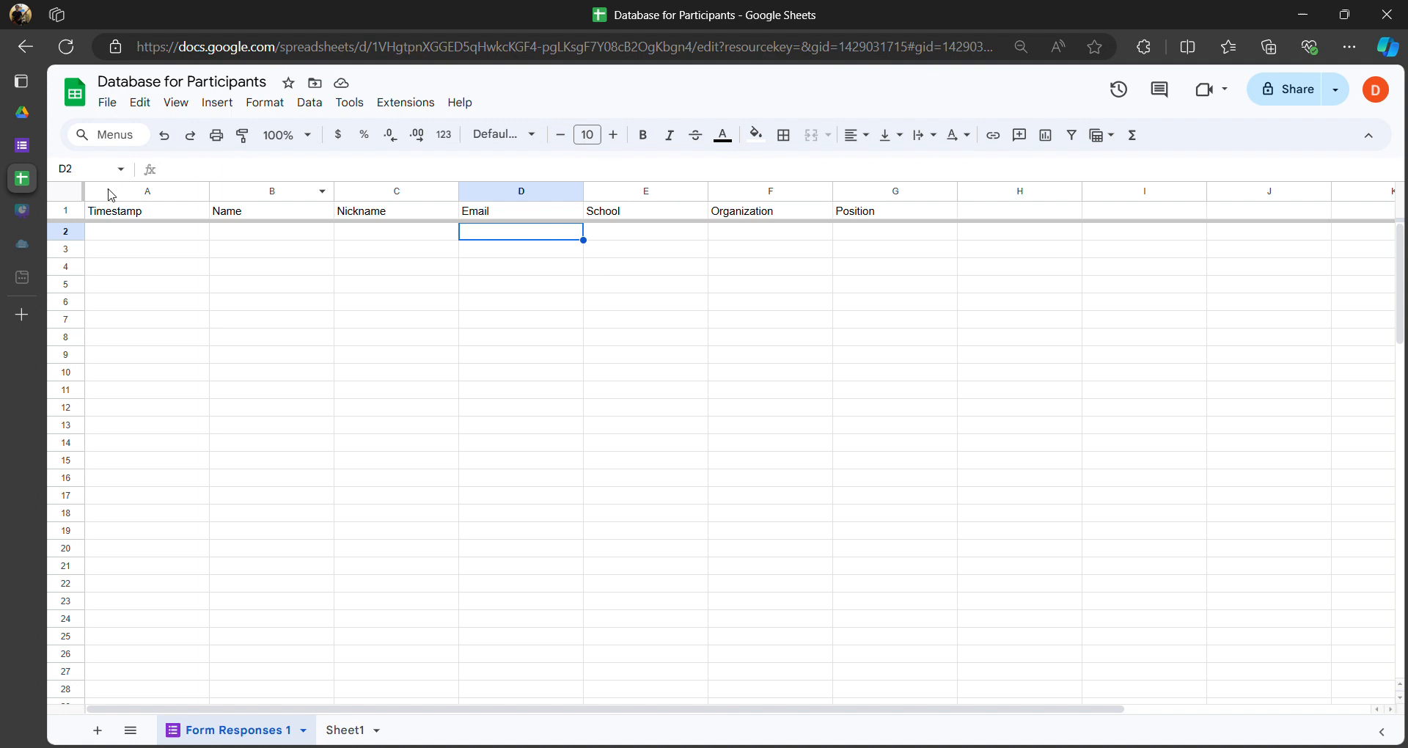
{"action": "left_click", "coordinate": [14, 150]}
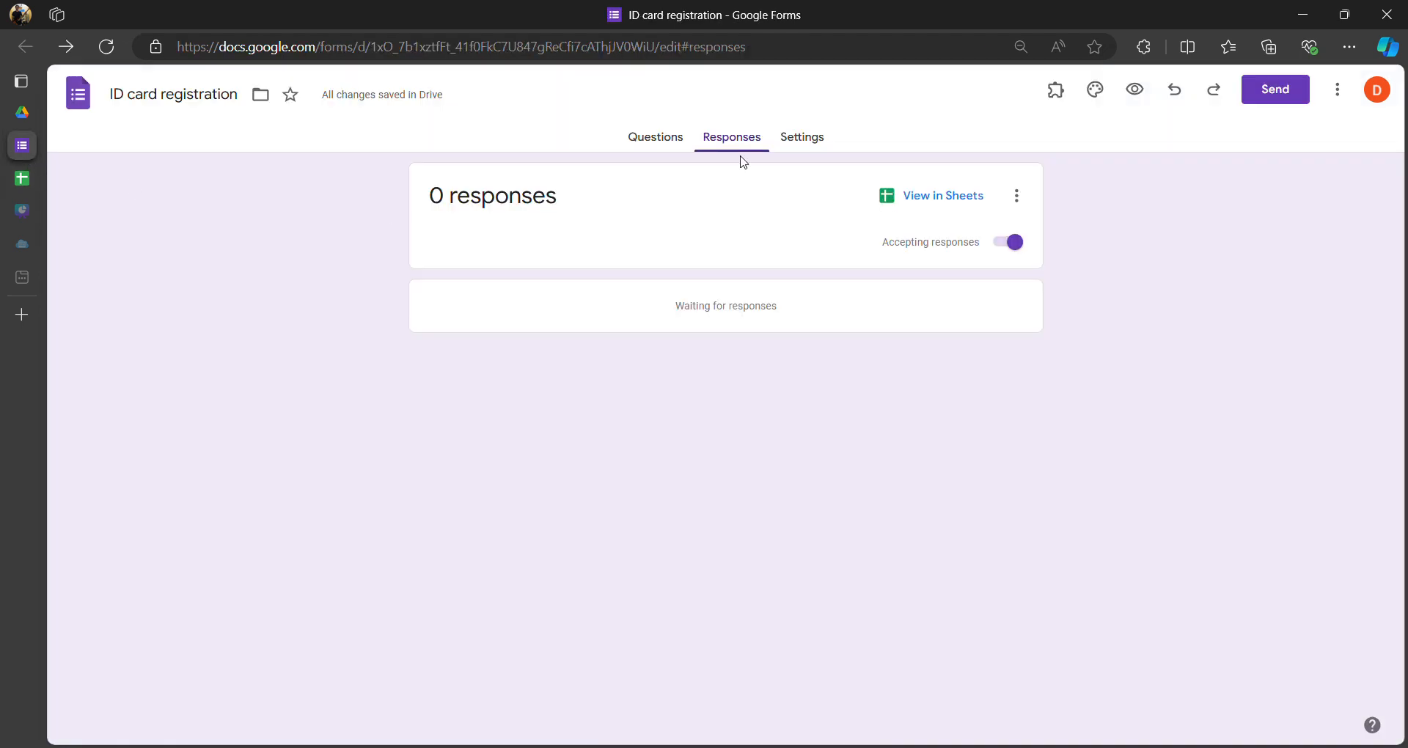
- Return to the form's Questions tab and open its respondent preview
{"action": "left_click", "coordinate": [655, 137]}
{"action": "scroll", "coordinate": [631, 305], "scroll_direction": "down", "scroll_amount": 5}
{"action": "scroll", "coordinate": [595, 332], "scroll_direction": "up", "scroll_amount": 10}
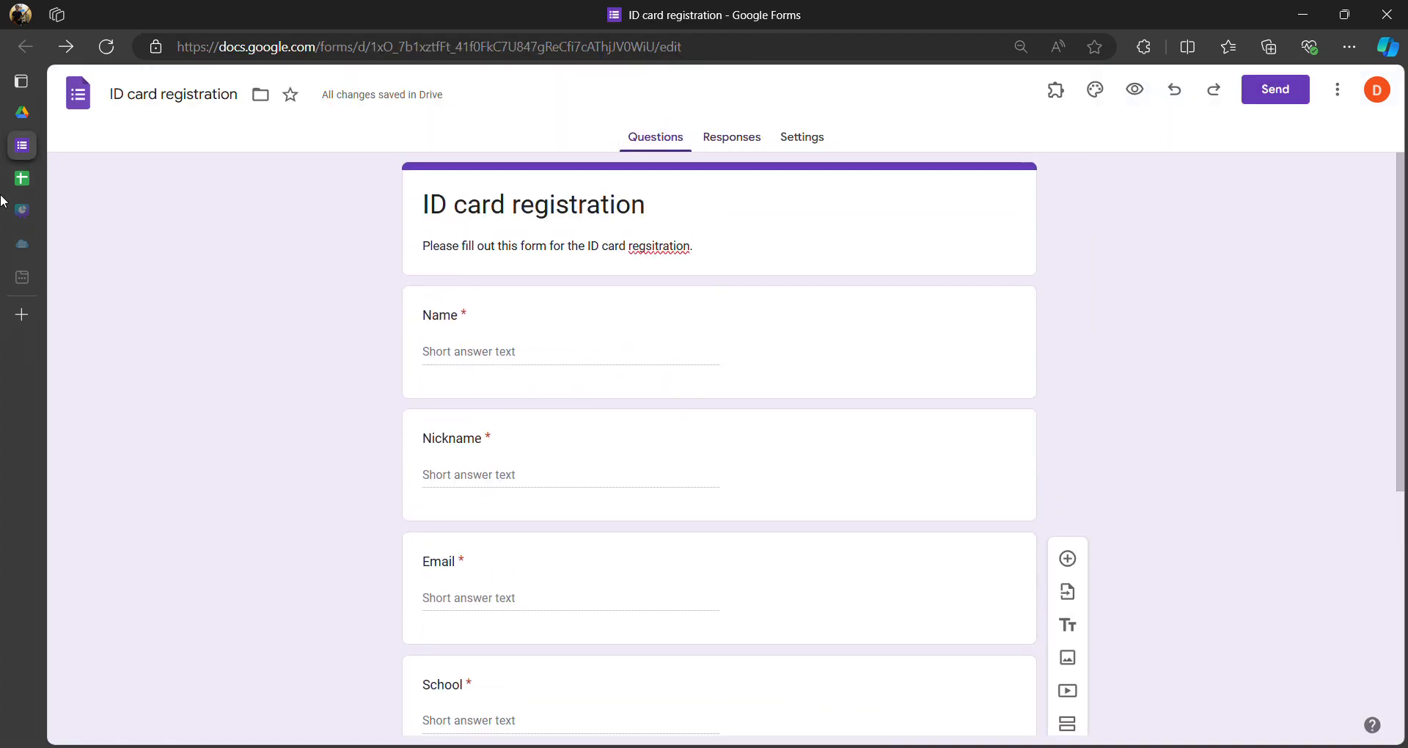
{"action": "left_click", "coordinate": [74, 178]}
{"action": "left_click", "coordinate": [22, 145]}
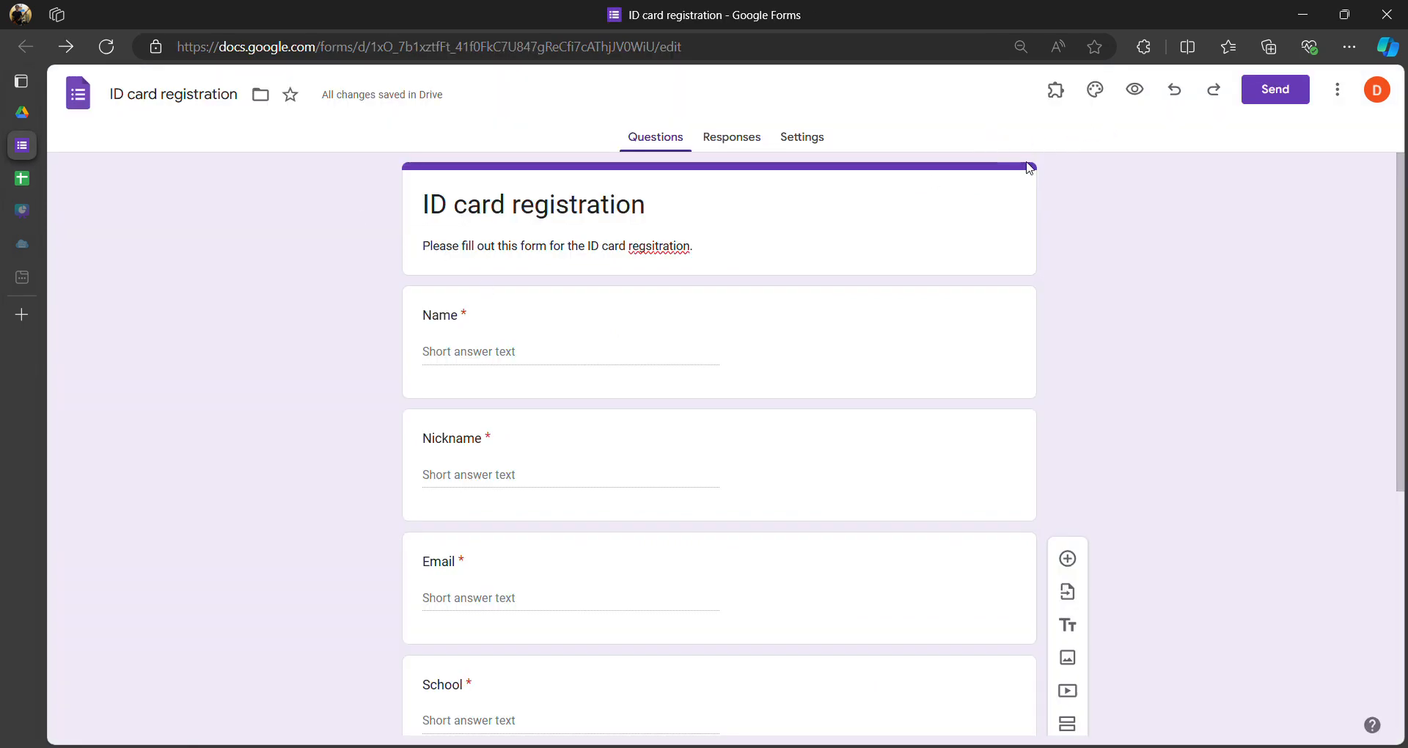
{"action": "left_click", "coordinate": [1143, 100]}
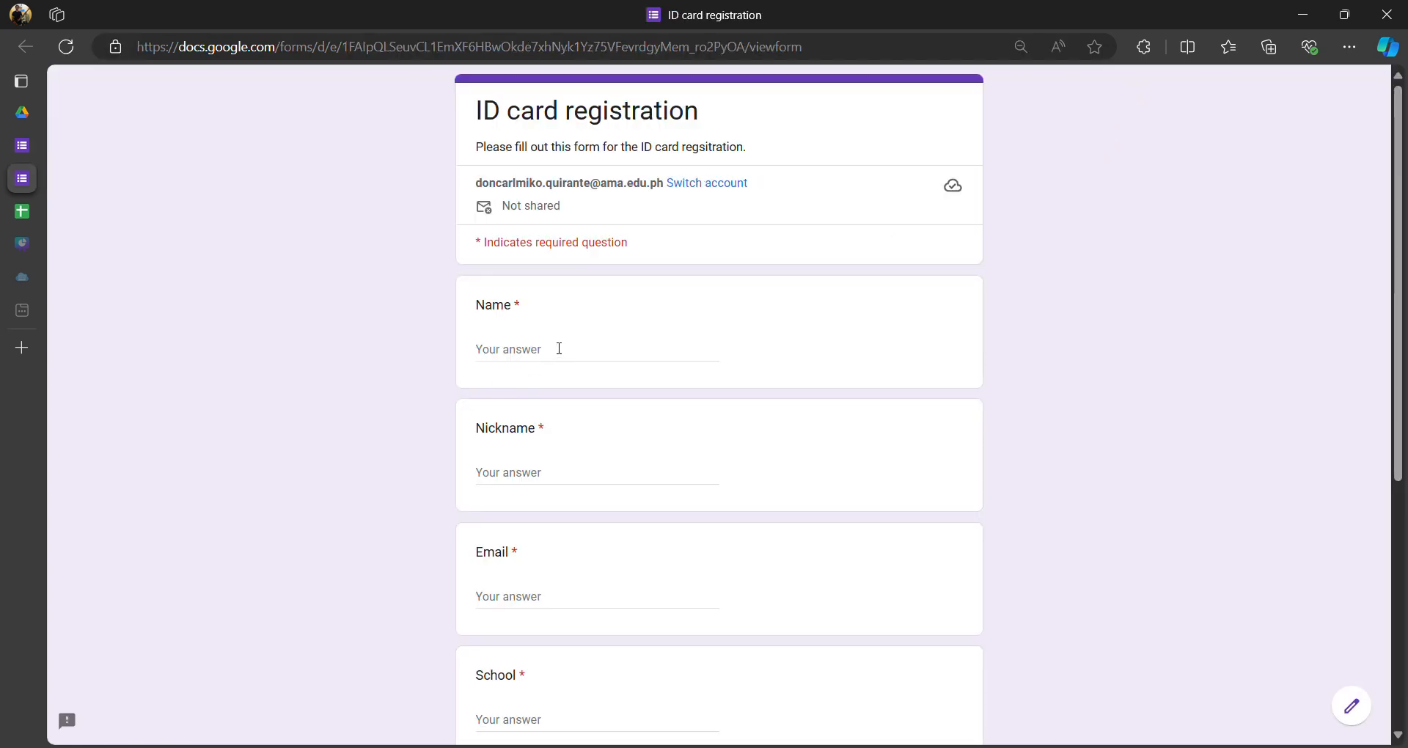
- Enter the participant's full name, a nickname and their e-mail address in the form
{"action": "scroll", "coordinate": [559, 348], "scroll_direction": "down", "scroll_amount": 3}
{"action": "scroll", "coordinate": [565, 362], "scroll_direction": "up", "scroll_amount": 3}
{"action": "left_click", "coordinate": [554, 349]}
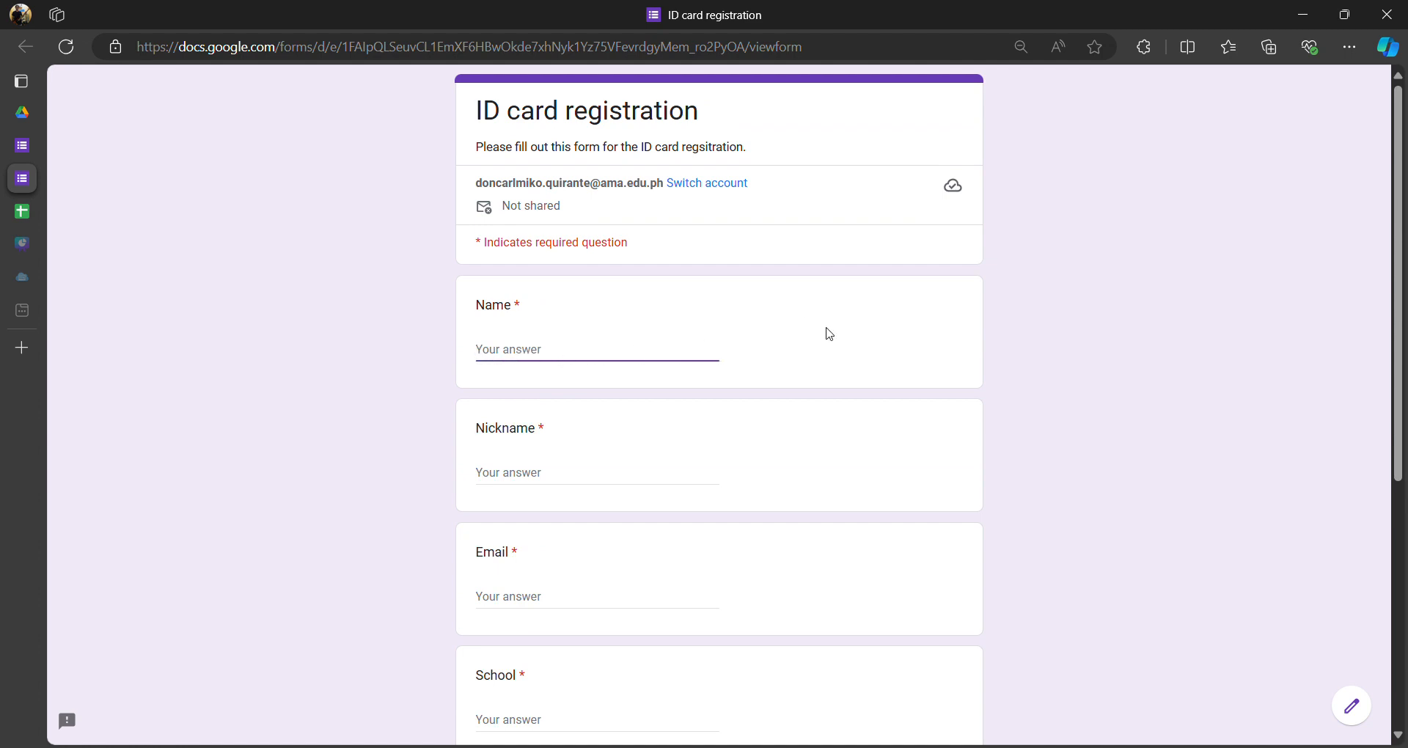
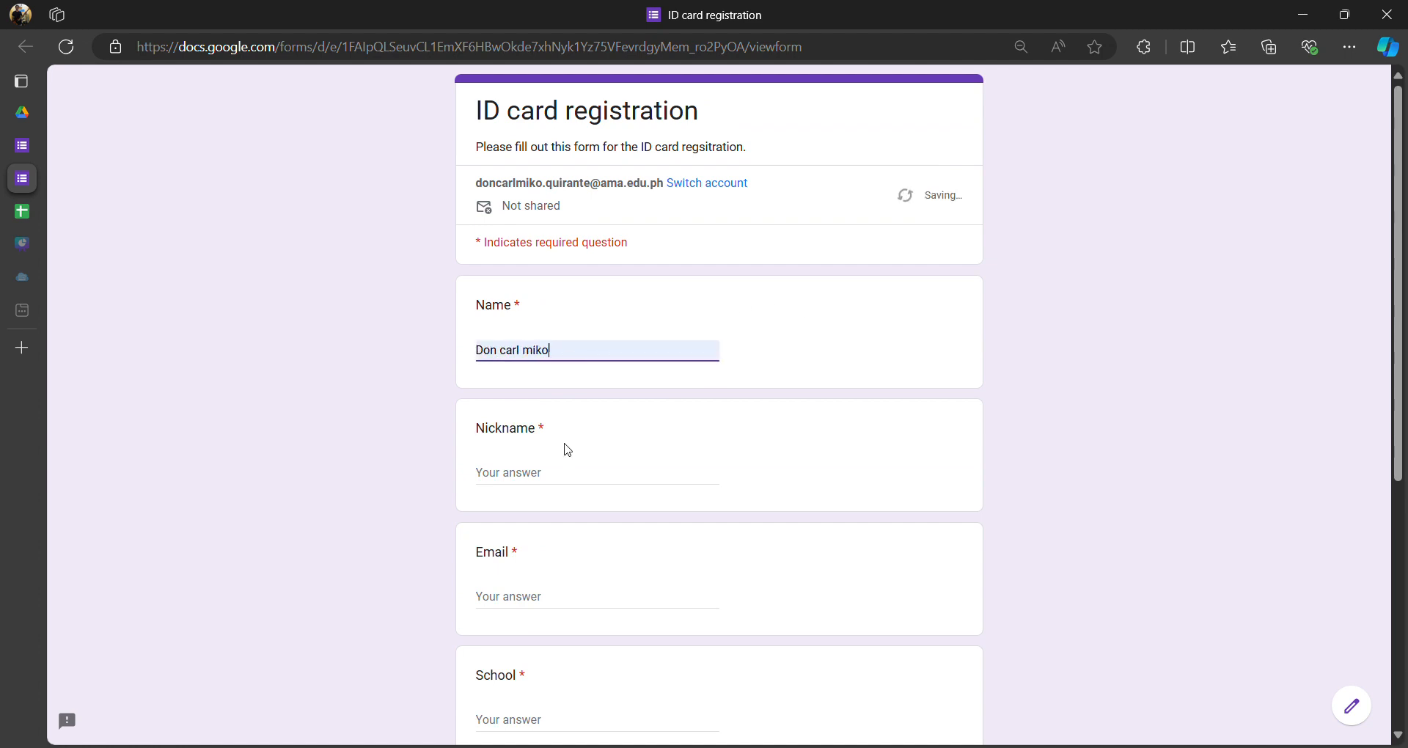
{"action": "left_click", "coordinate": [568, 475]}
{"action": "type", "text": "Miko"}
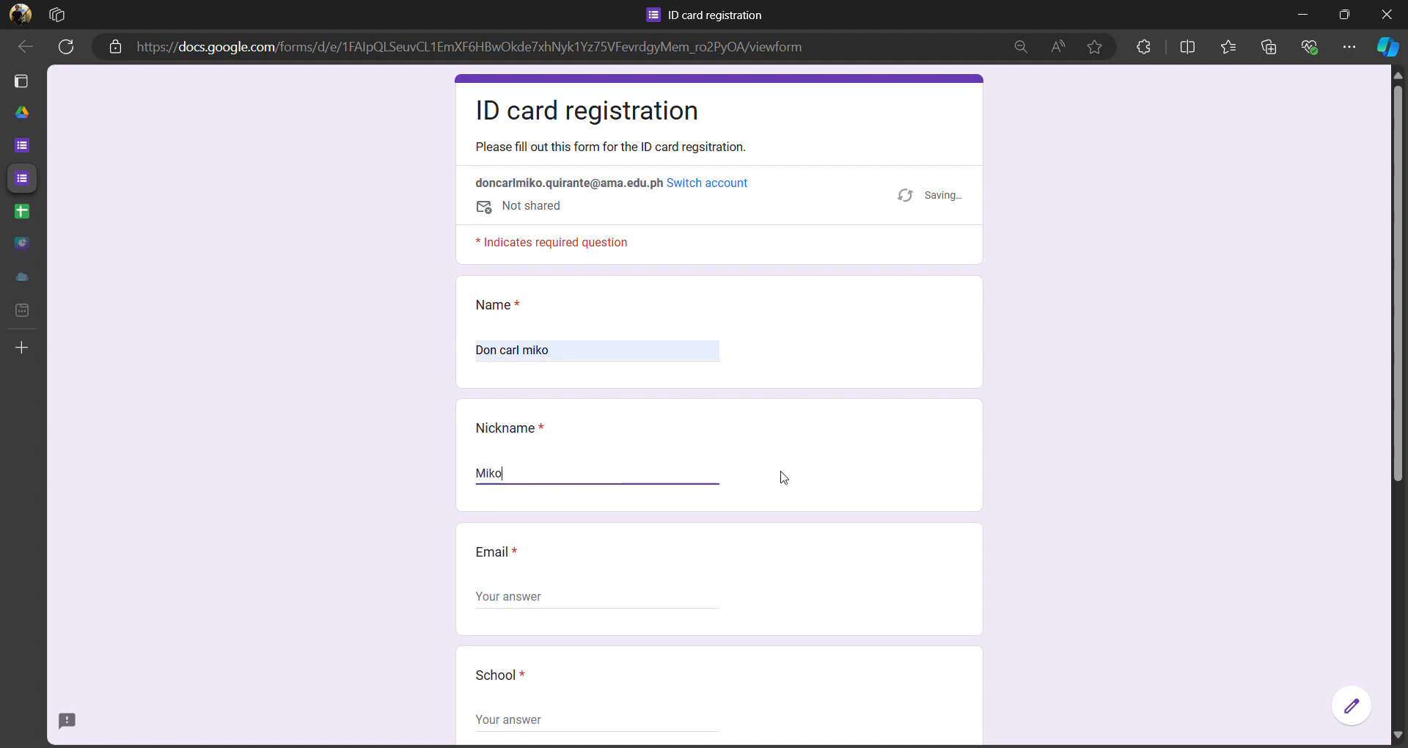
{"action": "key", "text": "Tab"}
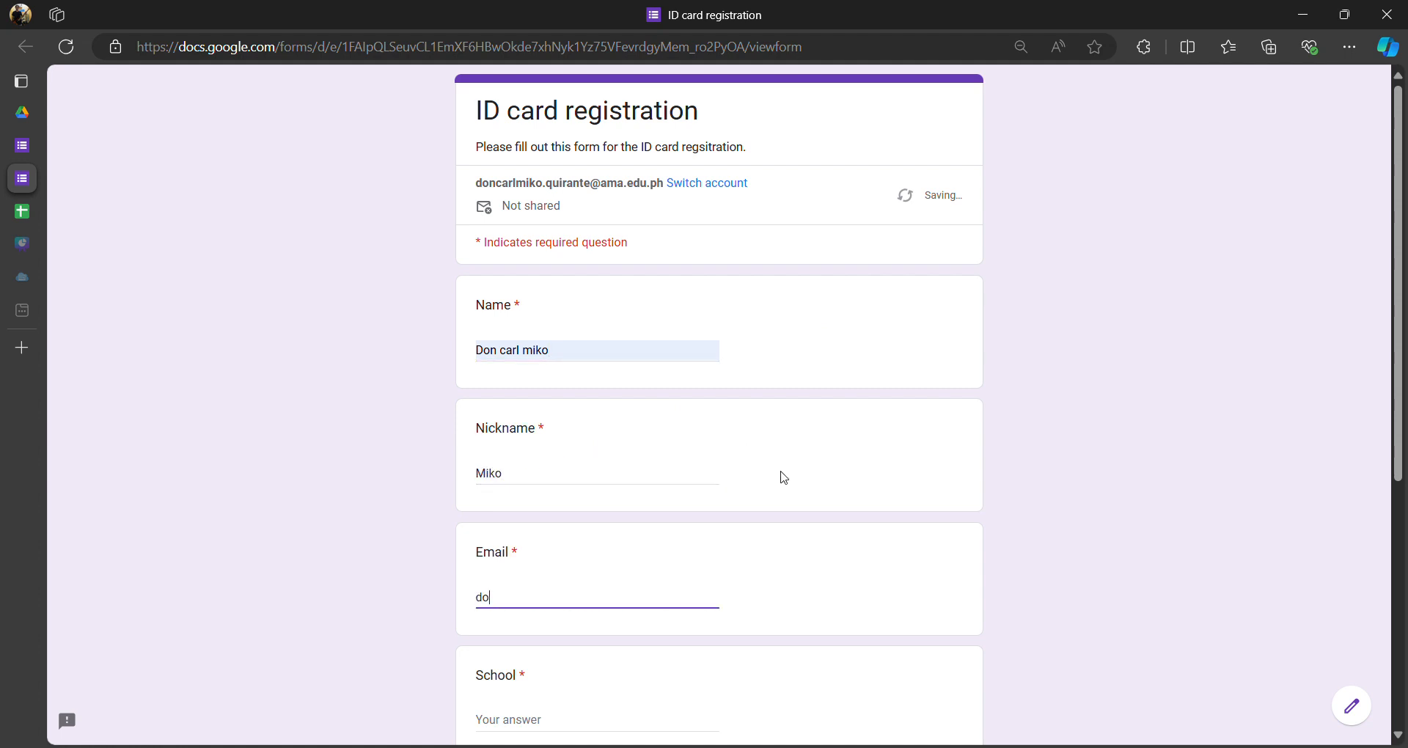
{"action": "left_click", "coordinate": [598, 451]}
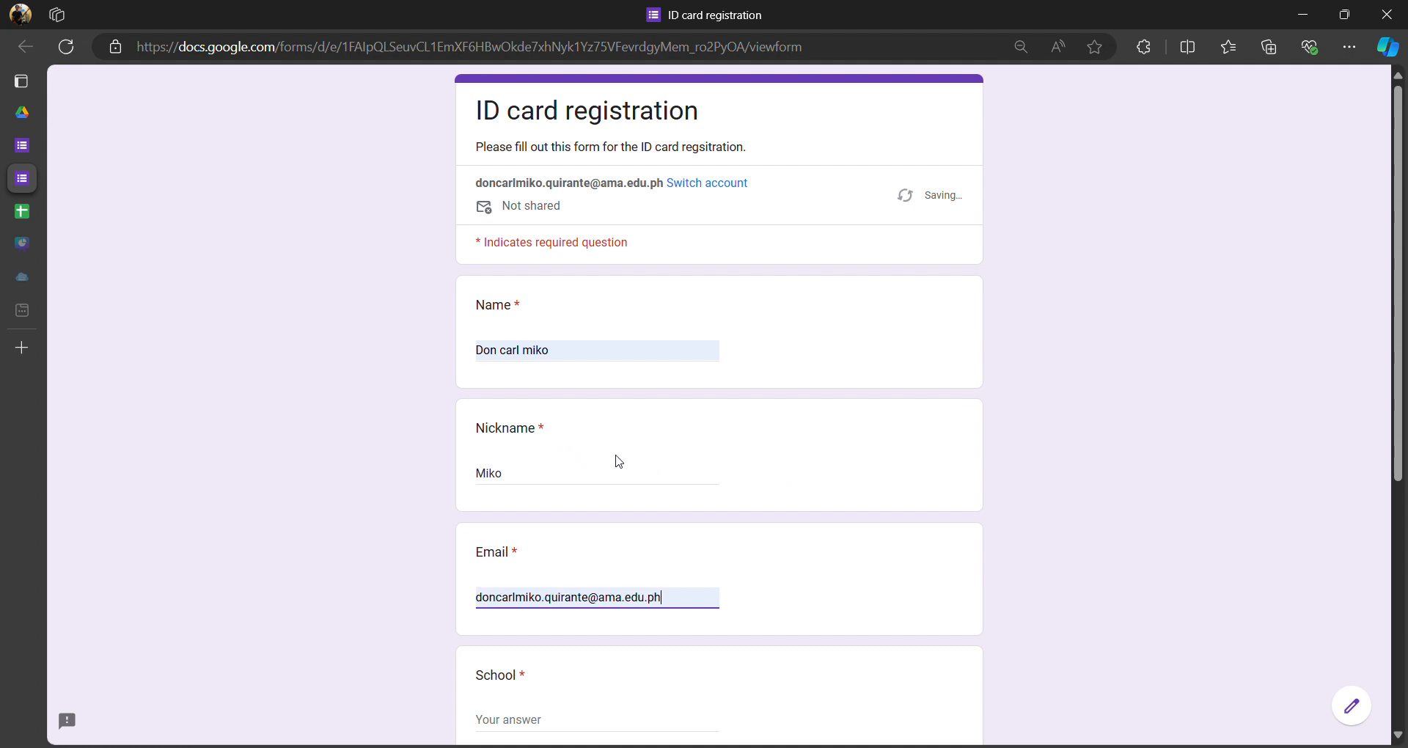
- Answer School with 'AMA' and Organization with 'None', then submit the response
{"action": "scroll", "coordinate": [588, 473], "scroll_direction": "down", "scroll_amount": 5}
{"action": "left_click", "coordinate": [587, 356]}
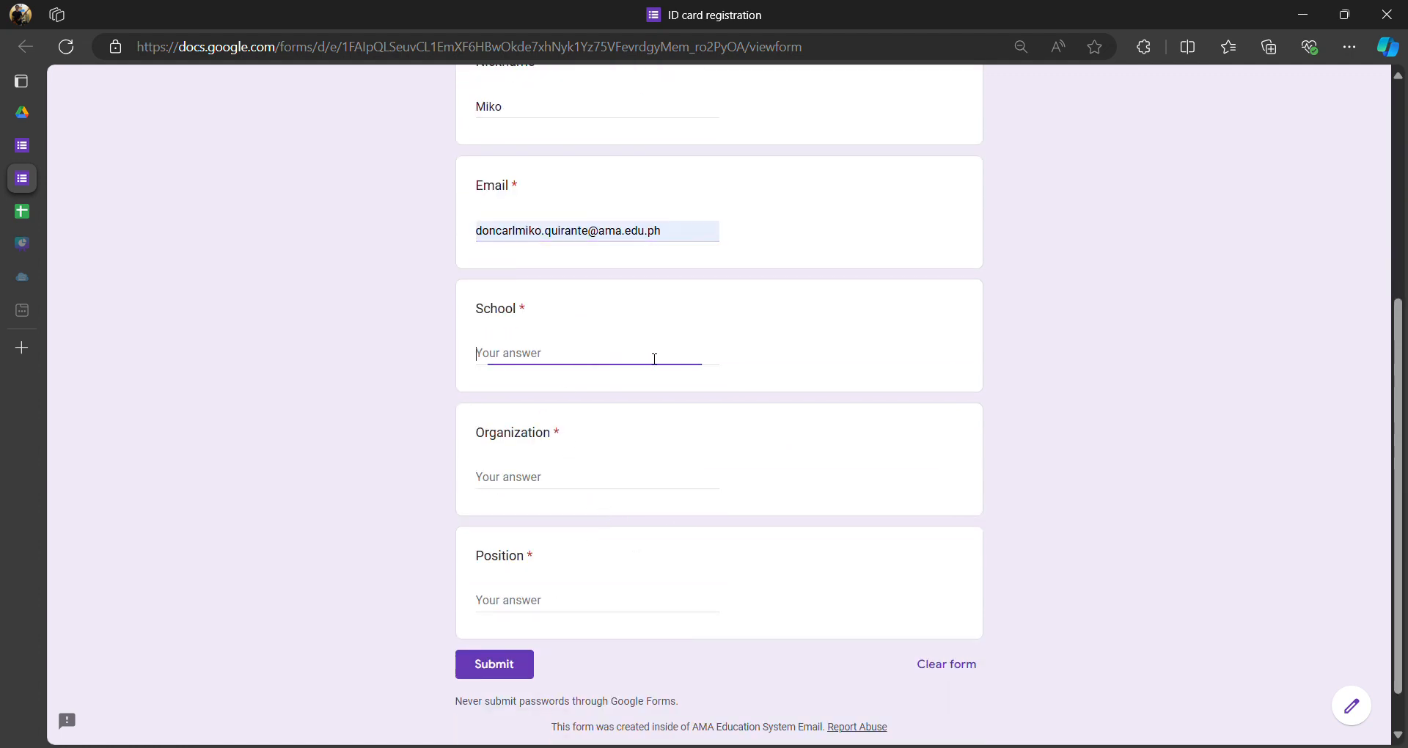
{"action": "type", "text": "AMA"}
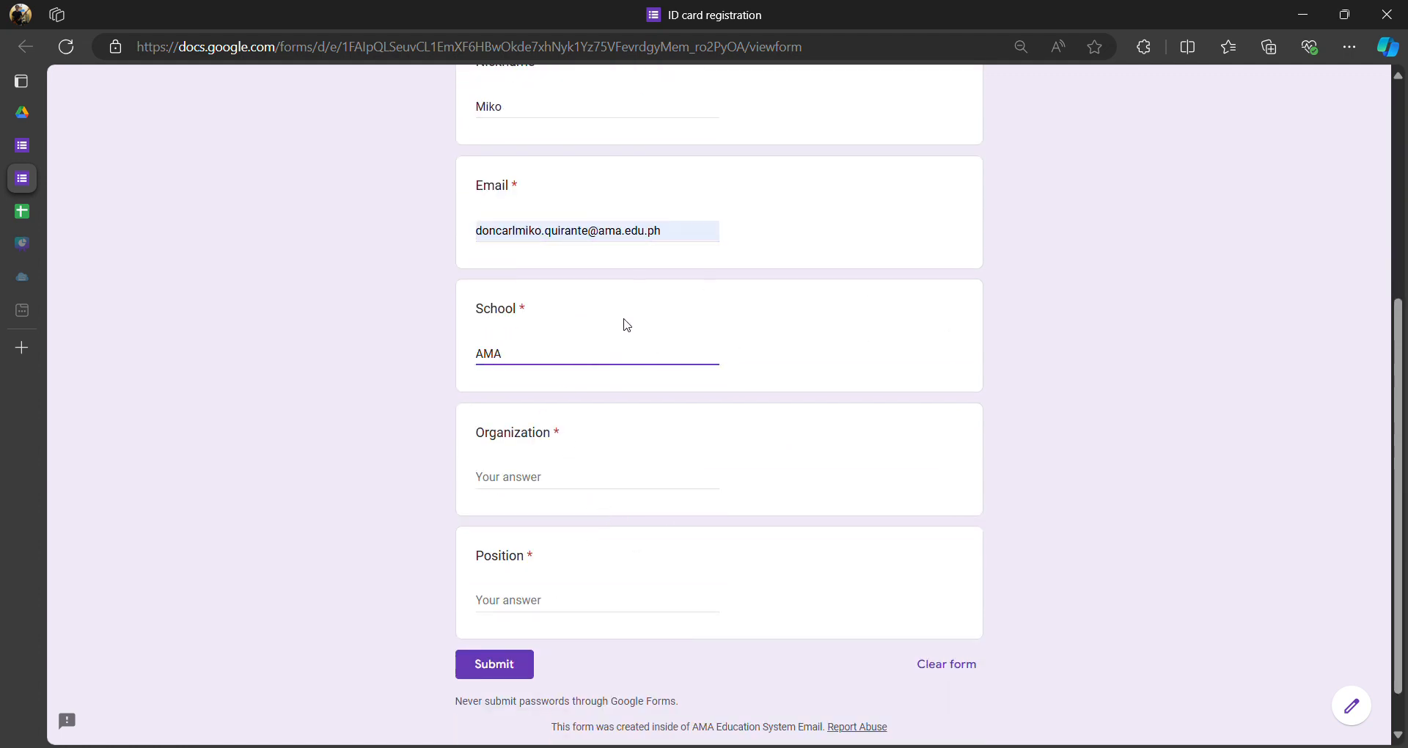
{"action": "left_click", "coordinate": [550, 489]}
{"action": "type", "text": "None"}
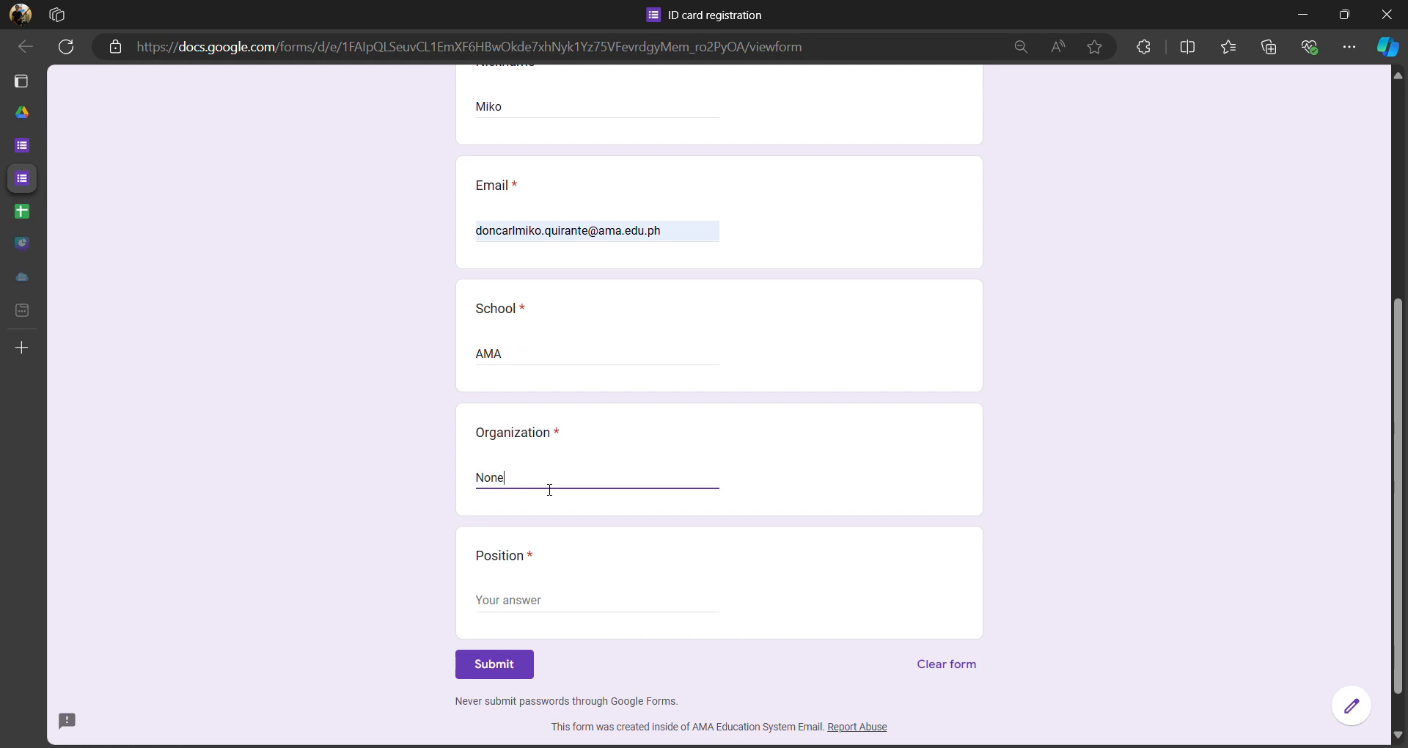
{"action": "key", "text": "Tab"}
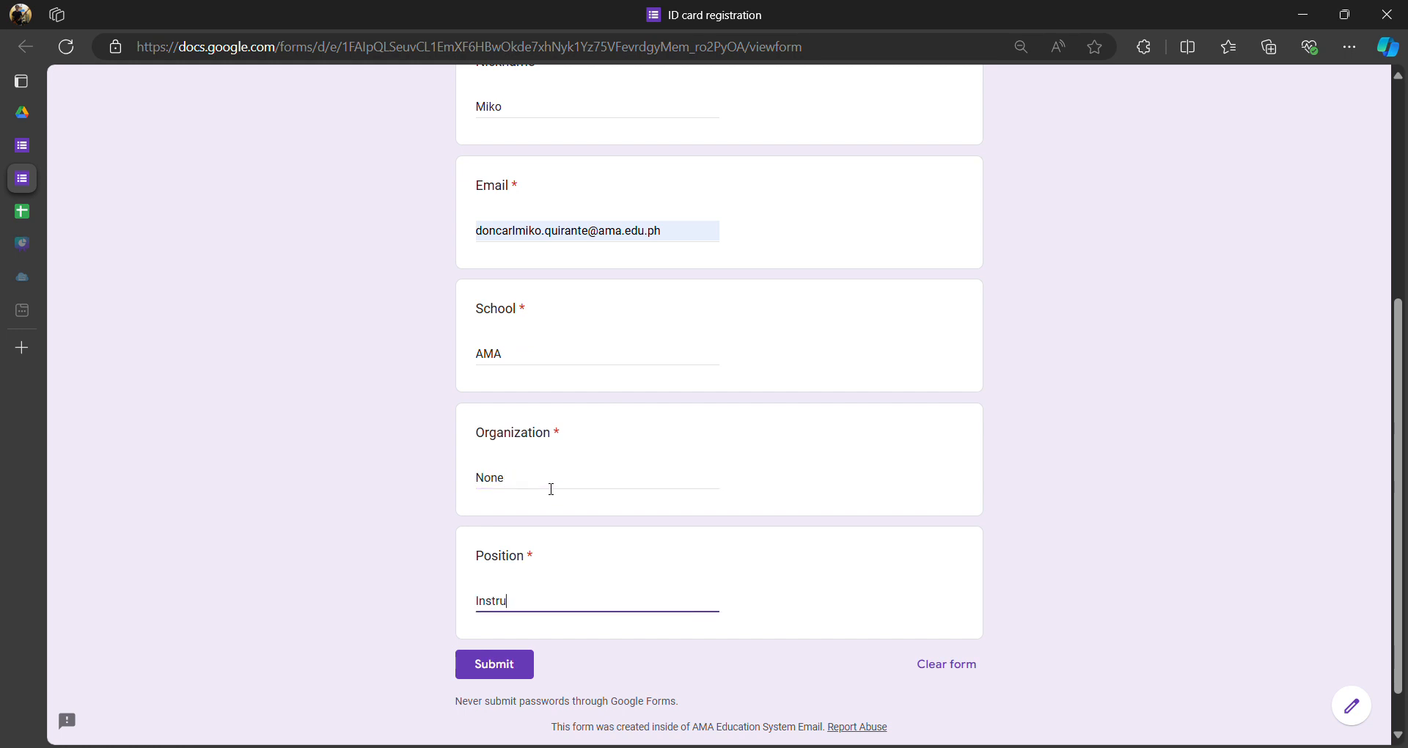
{"action": "scroll", "coordinate": [551, 490], "scroll_direction": "up", "scroll_amount": 5}
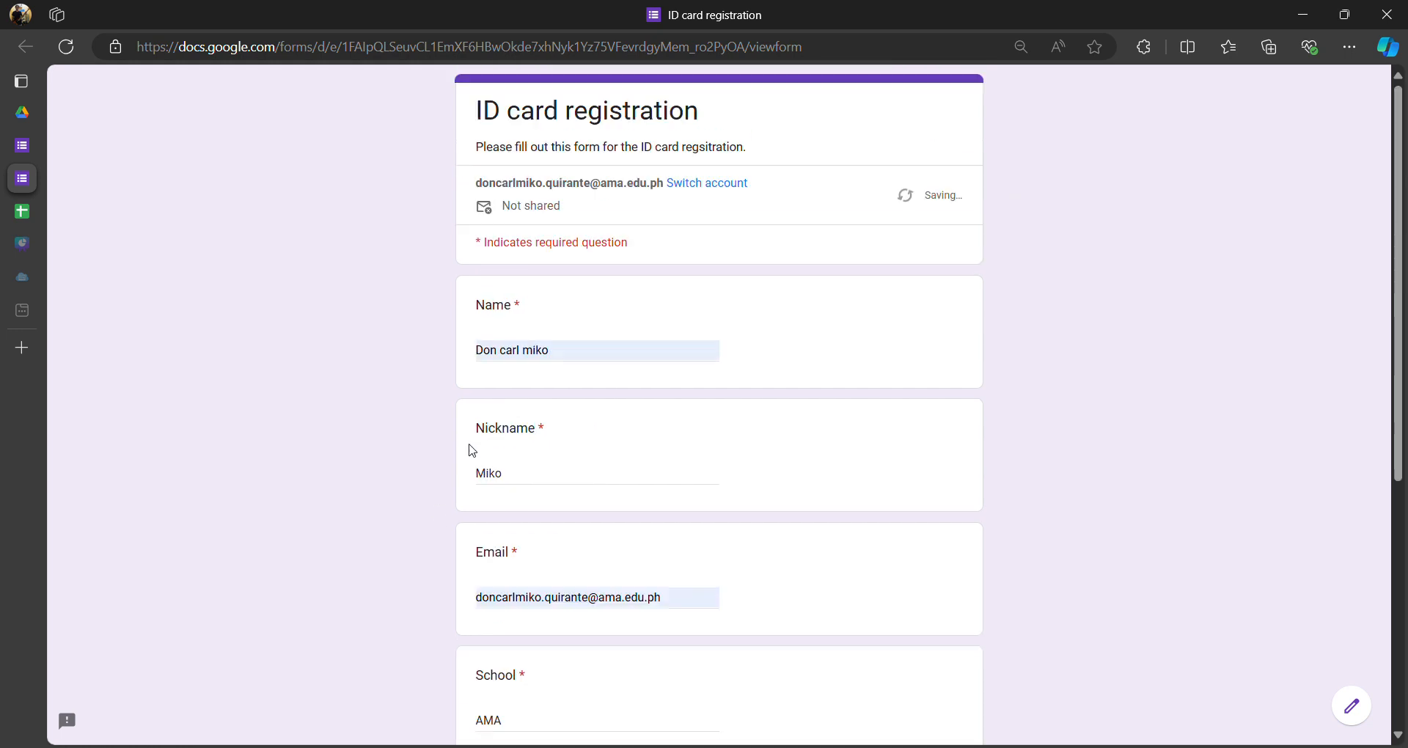
{"action": "scroll", "coordinate": [616, 345], "scroll_direction": "down", "scroll_amount": 6}
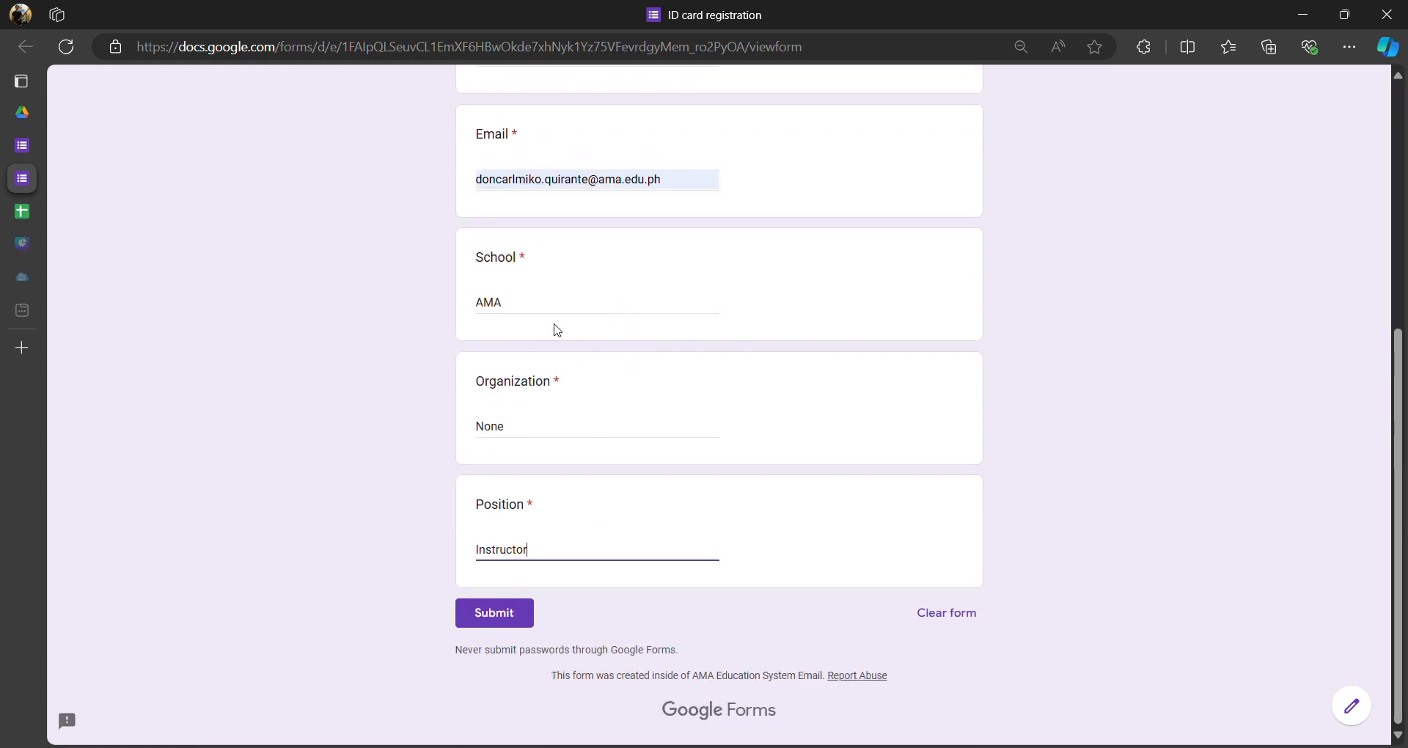
{"action": "left_click", "coordinate": [517, 628]}
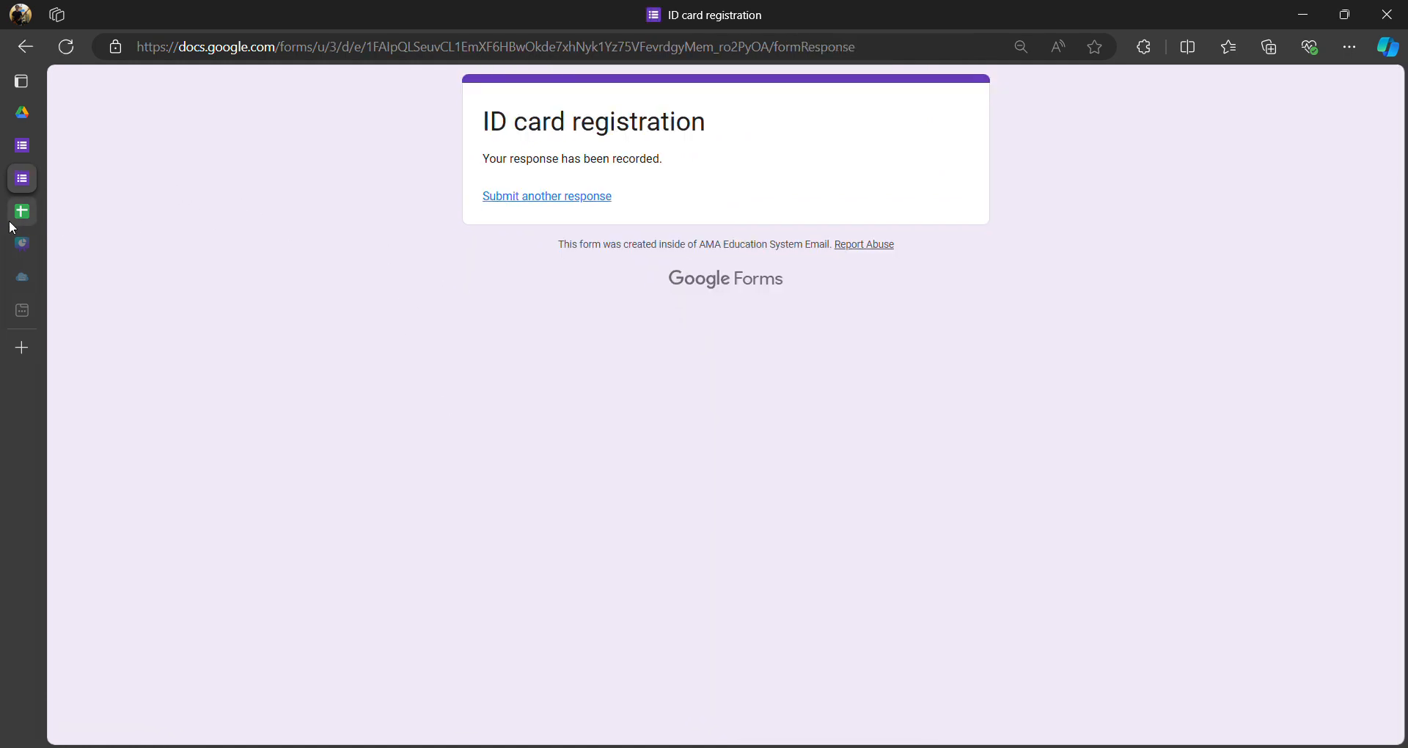
- In the Database for Participants sheet, widen column D so the e-mail shows fully
{"action": "mouse_move", "coordinate": [13, 220]}
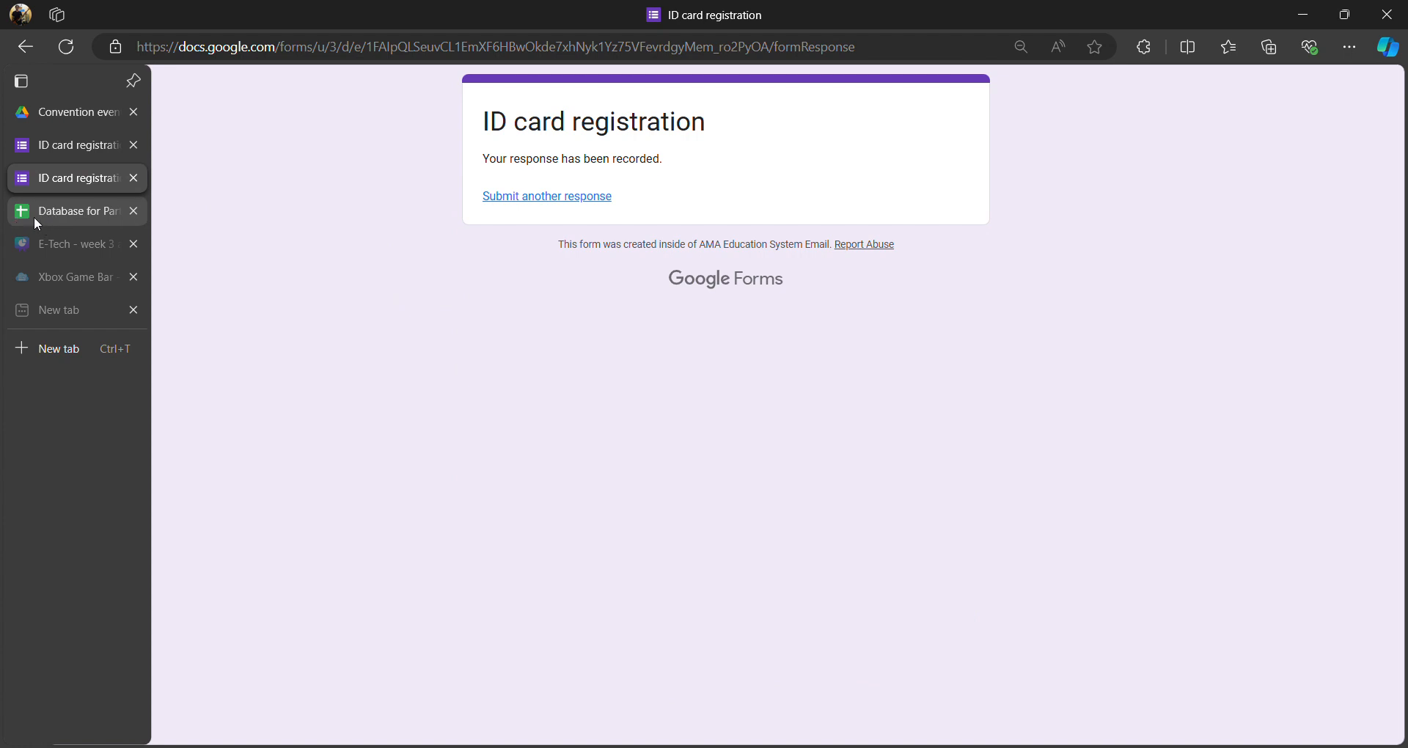
{"action": "left_click", "coordinate": [35, 214]}
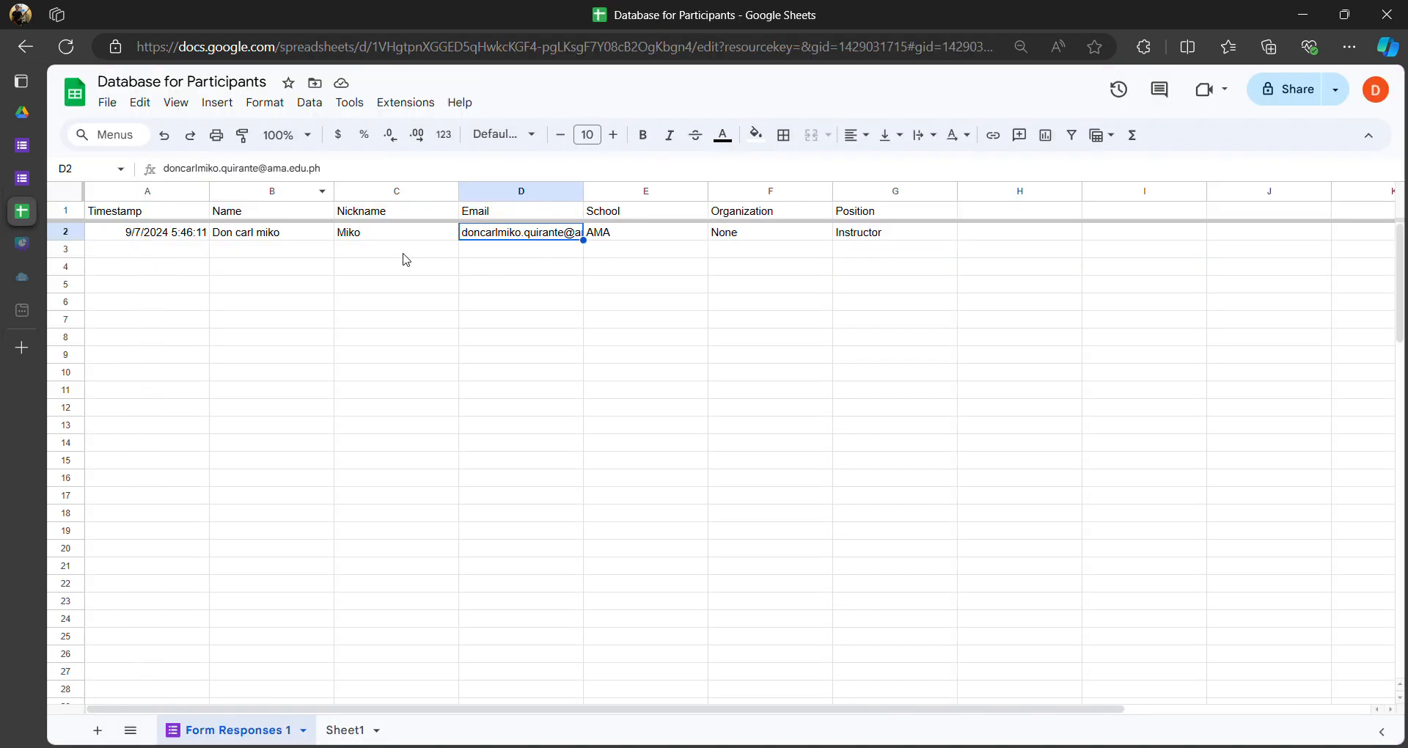
{"action": "left_click", "coordinate": [541, 255]}
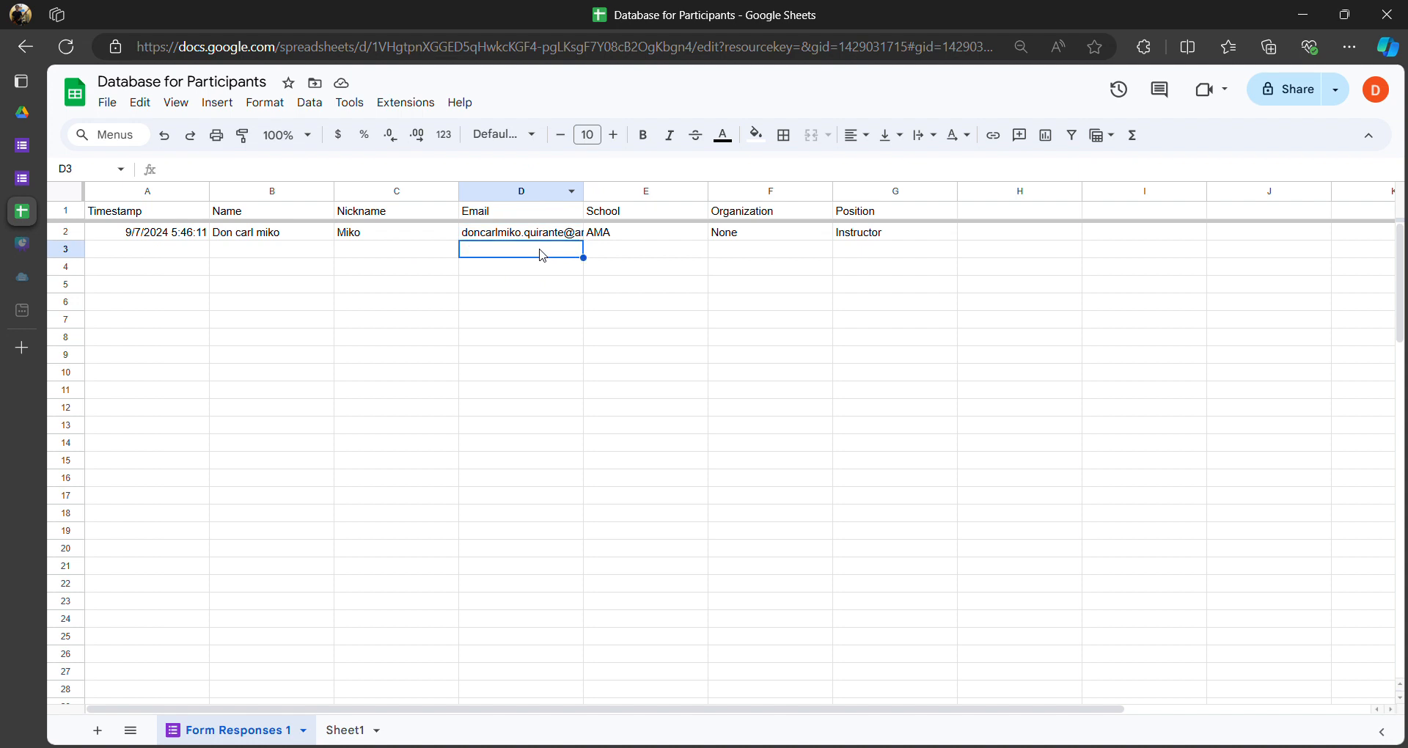
{"action": "left_click_drag", "start_coordinate": [584, 191], "coordinate": [671, 192]}
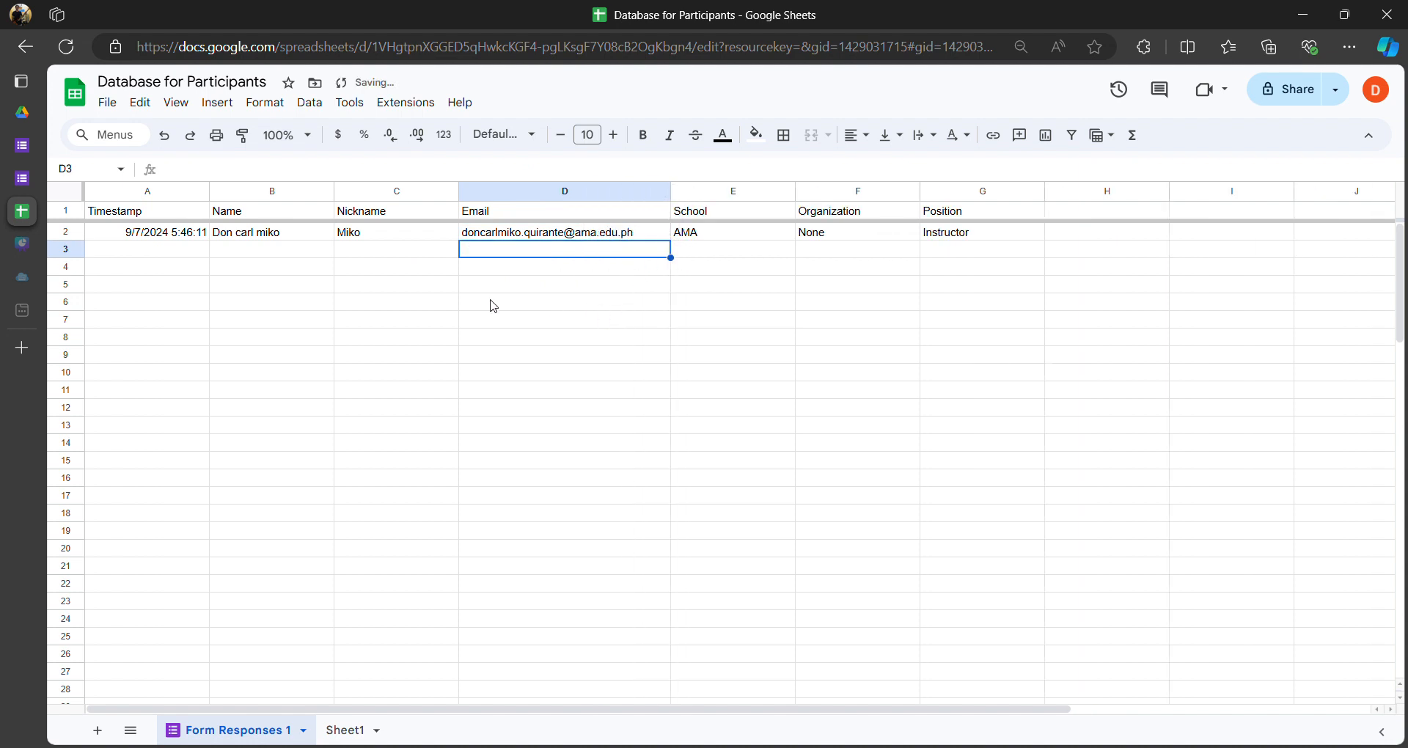
- Review the recorded response values across the row
{"action": "left_click", "coordinate": [356, 253]}
{"action": "left_click", "coordinate": [263, 236]}
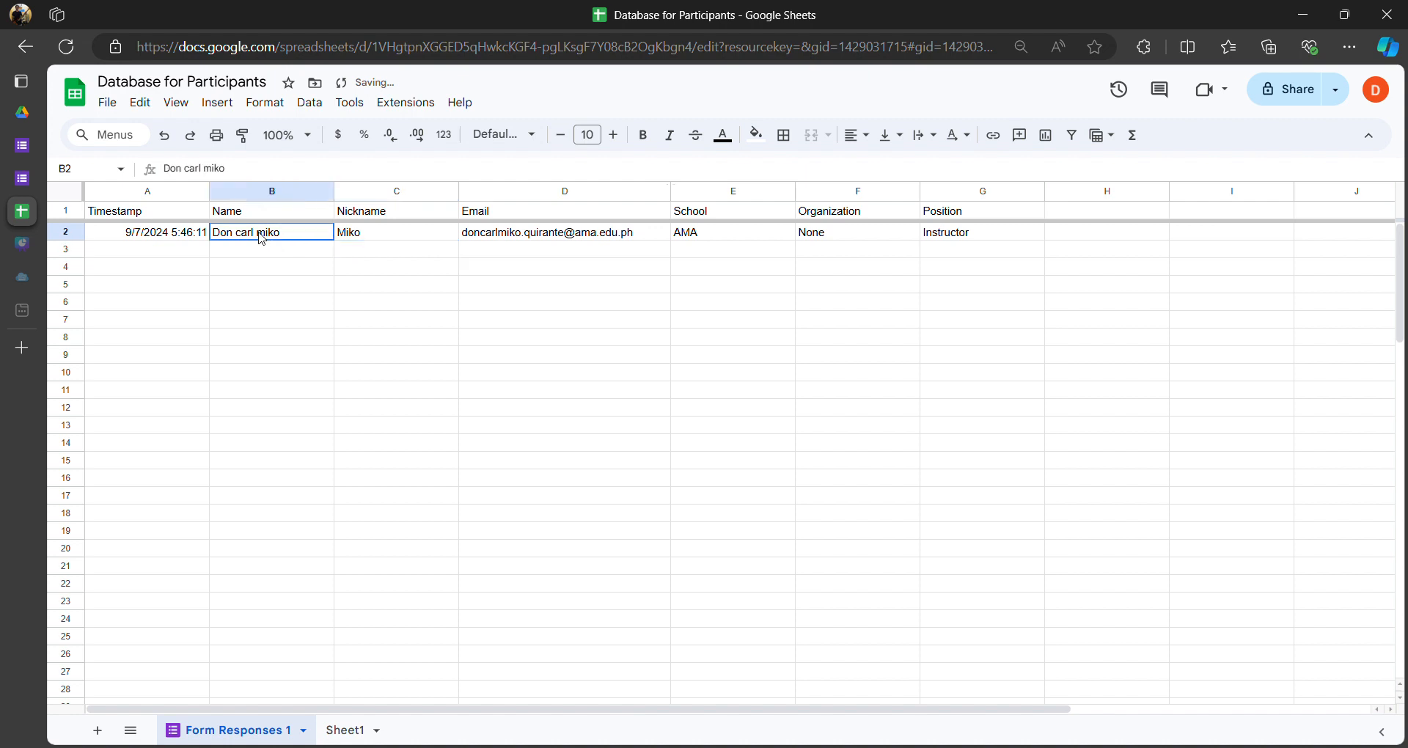
{"action": "left_click", "coordinate": [165, 238]}
{"action": "left_click", "coordinate": [856, 239]}
{"action": "left_click", "coordinate": [384, 267]}
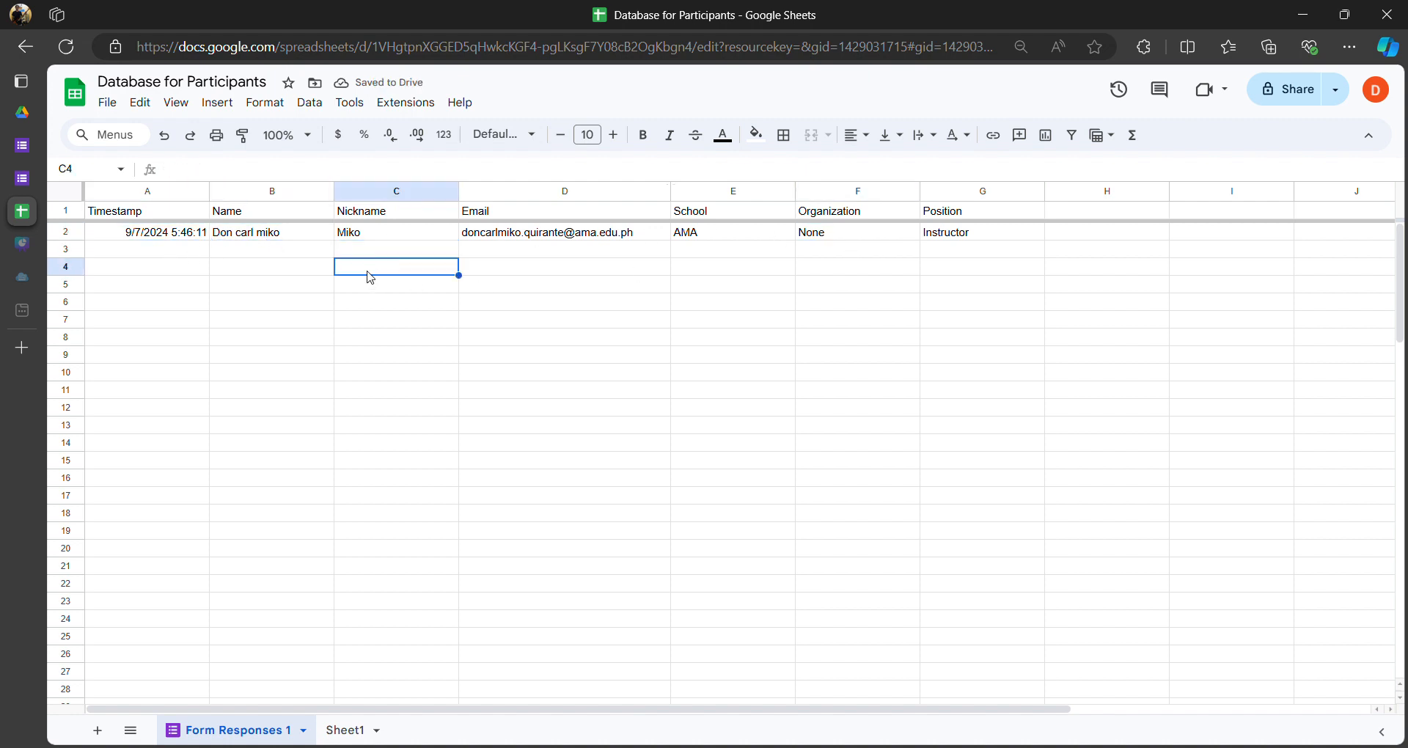
{"action": "left_click", "coordinate": [258, 255]}
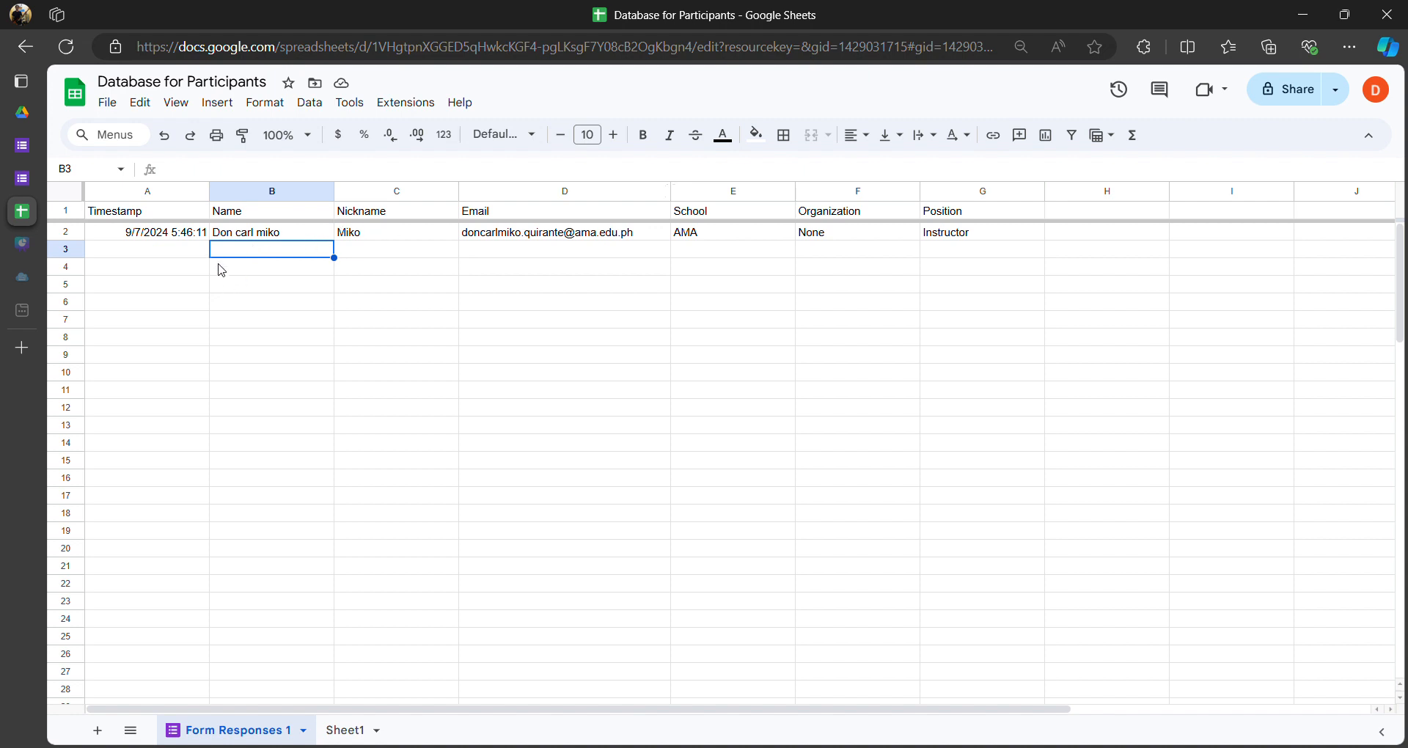
{"action": "left_click", "coordinate": [170, 250]}
- From the Convention event 2024 Drive folder, create a new Google Docs document
{"action": "mouse_move", "coordinate": [52, 188]}
{"action": "left_click", "coordinate": [51, 121]}
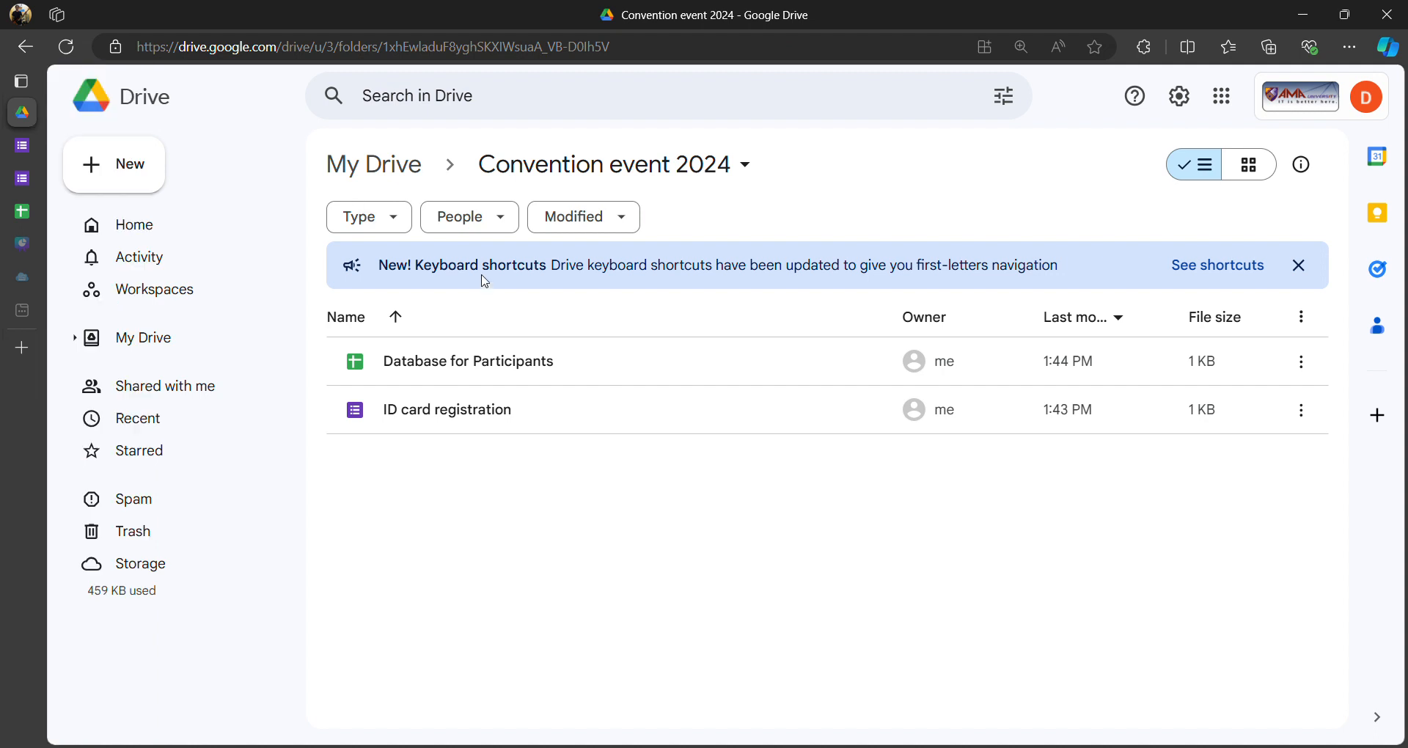
{"action": "left_click", "coordinate": [128, 176]}
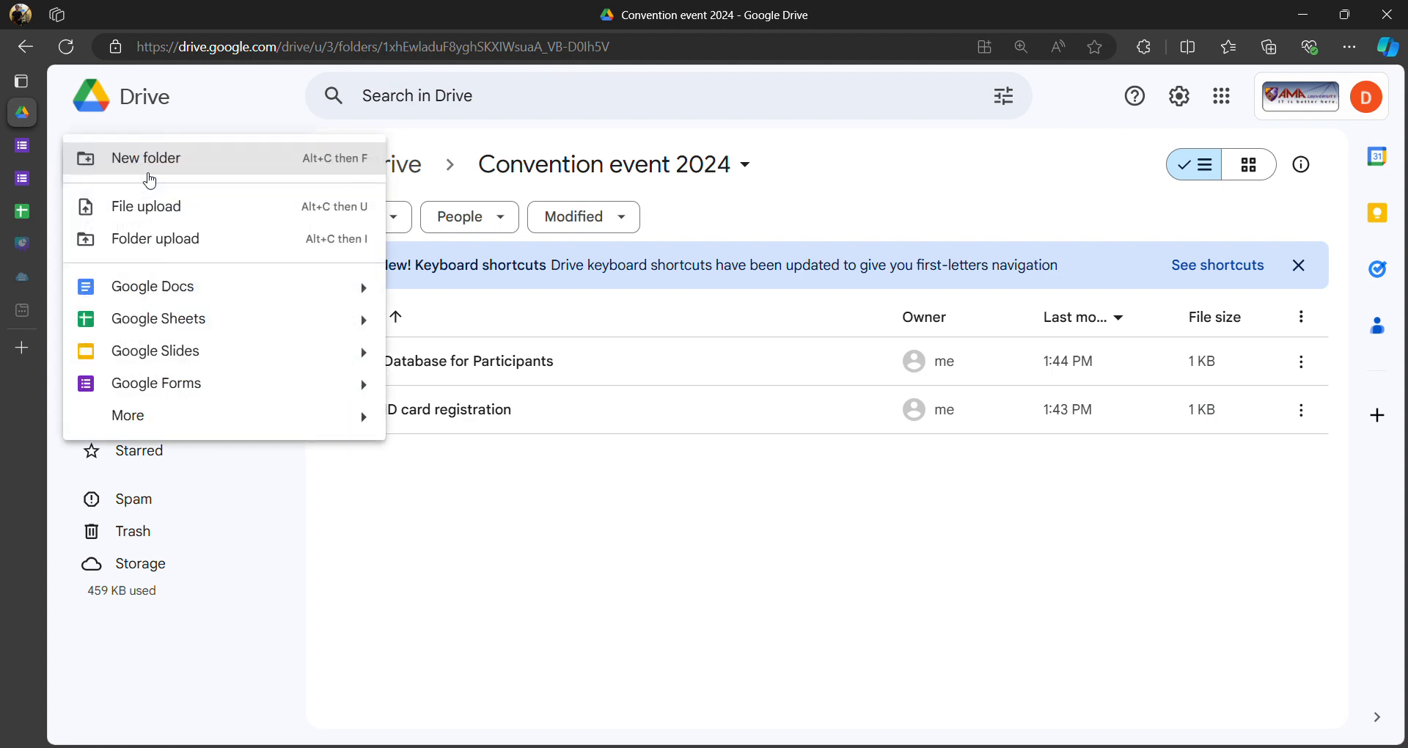
{"action": "left_click", "coordinate": [187, 297]}
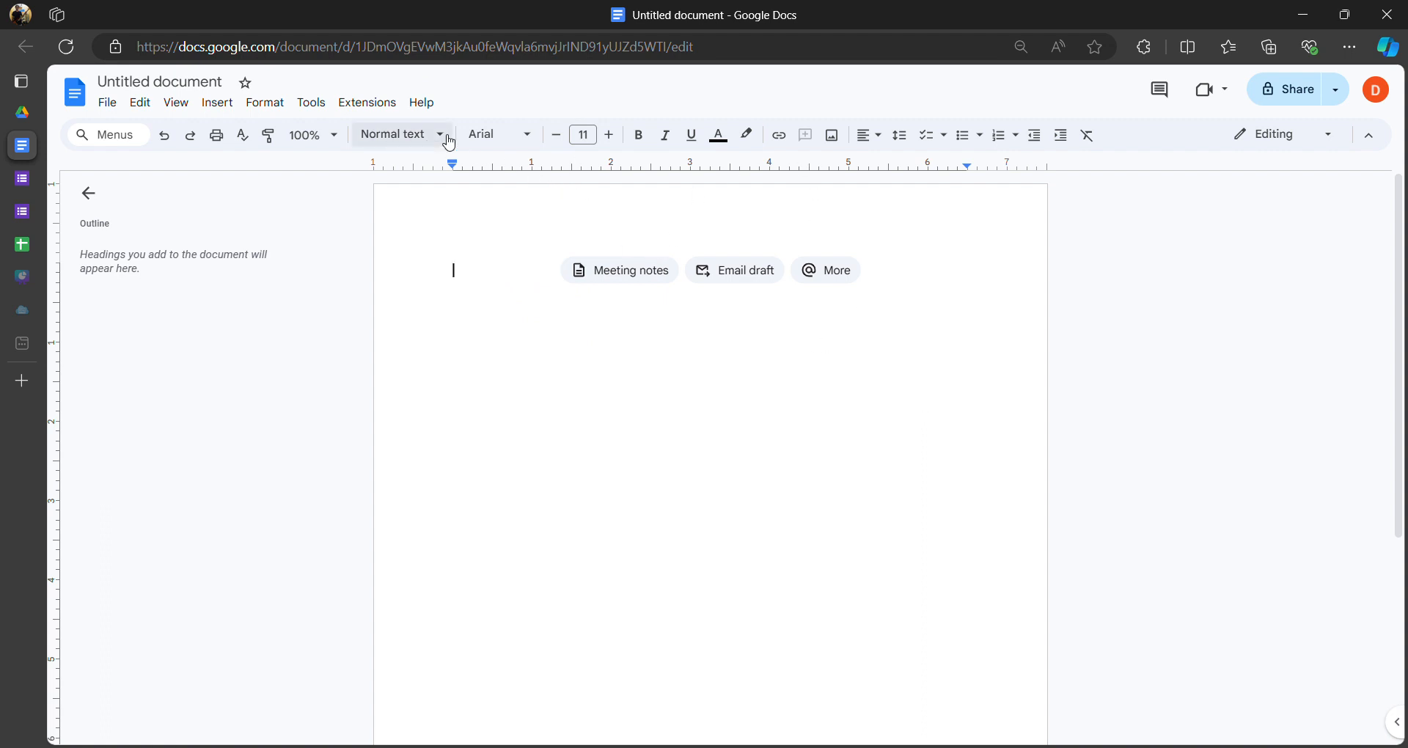
- Rename the document to 'ID card' and bring up the Insert menu's table grid
{"action": "left_click", "coordinate": [211, 89]}
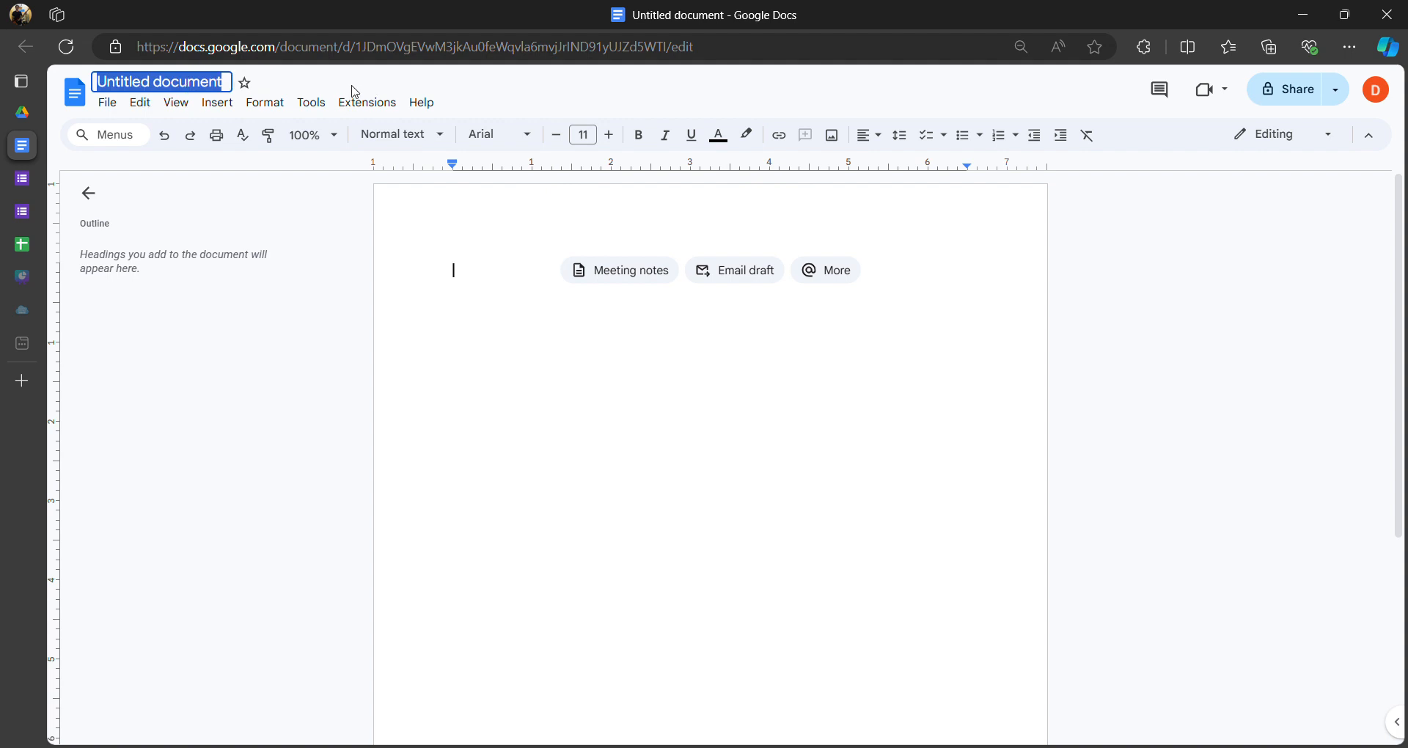
{"action": "type", "text": "ID card"}
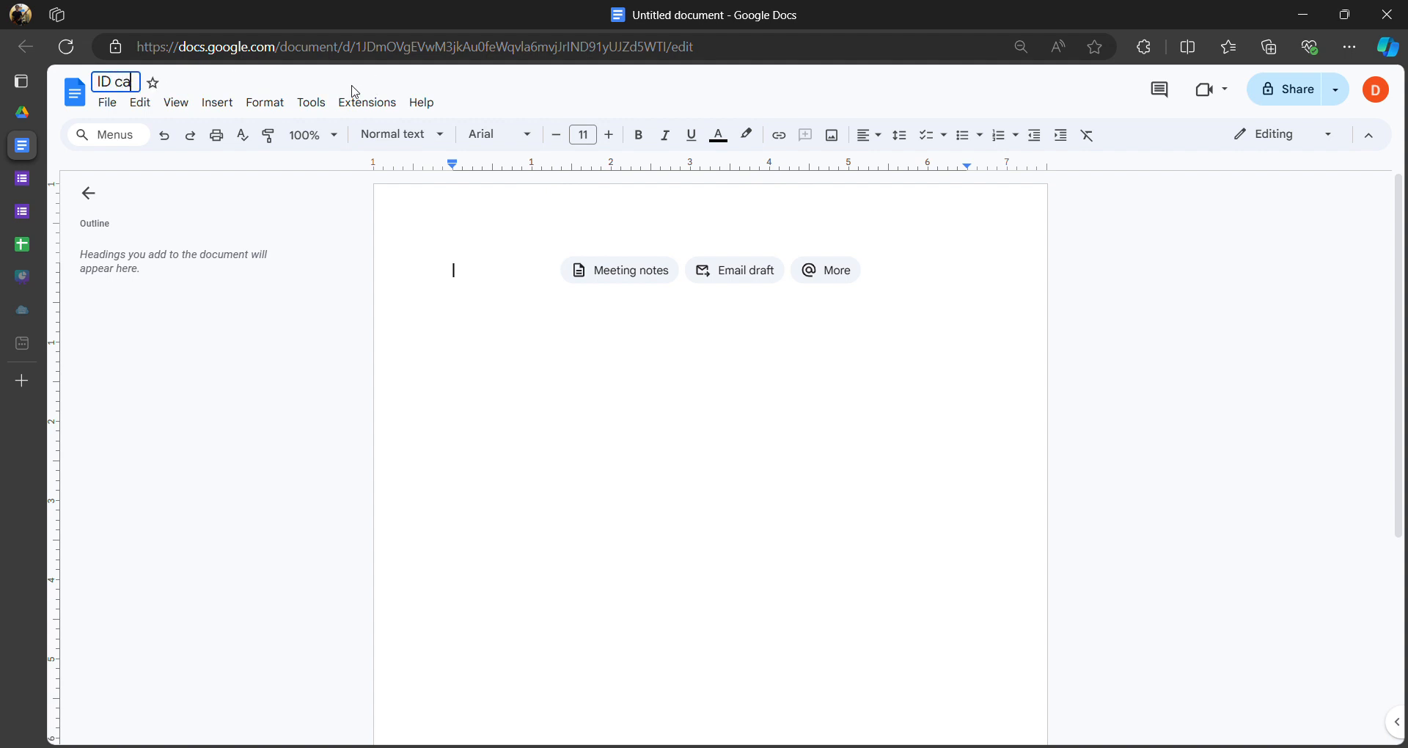
{"action": "key", "text": "Return"}
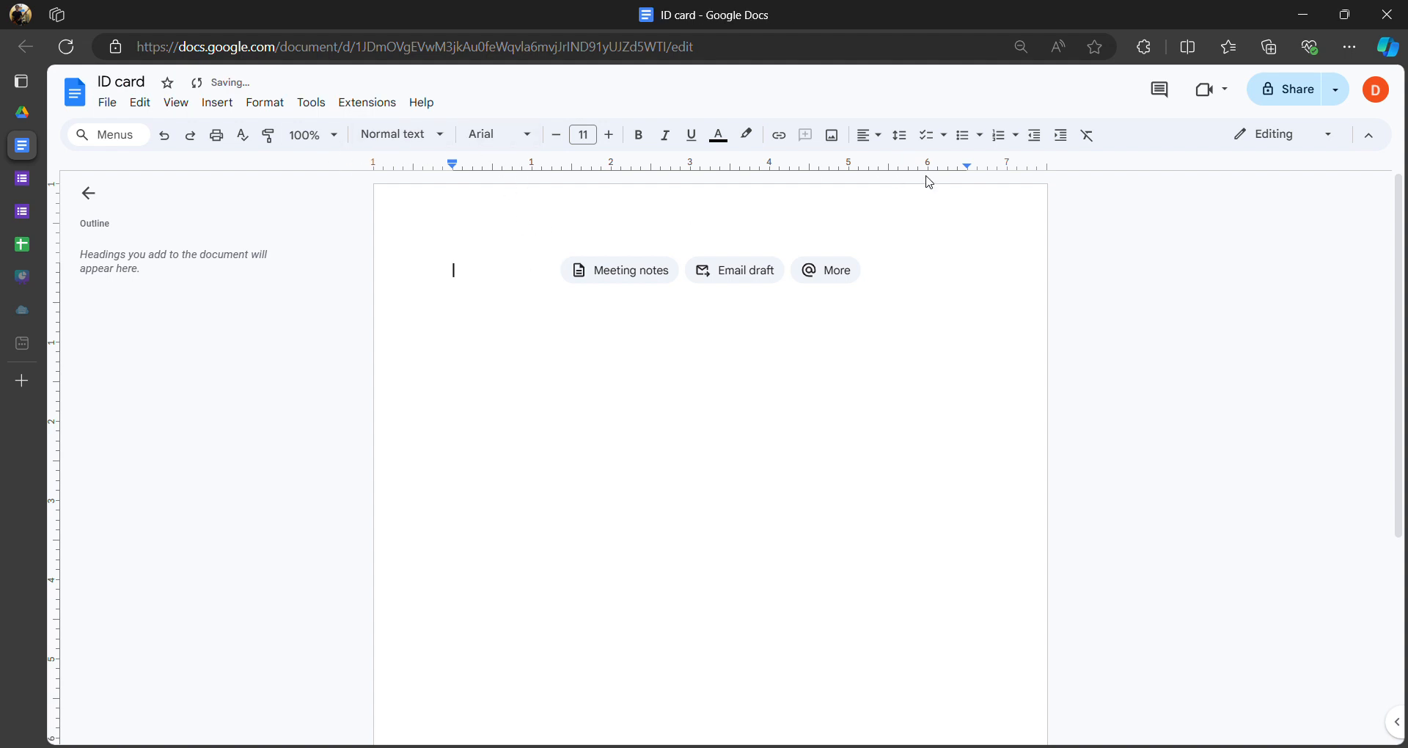
{"action": "left_click", "coordinate": [223, 107]}
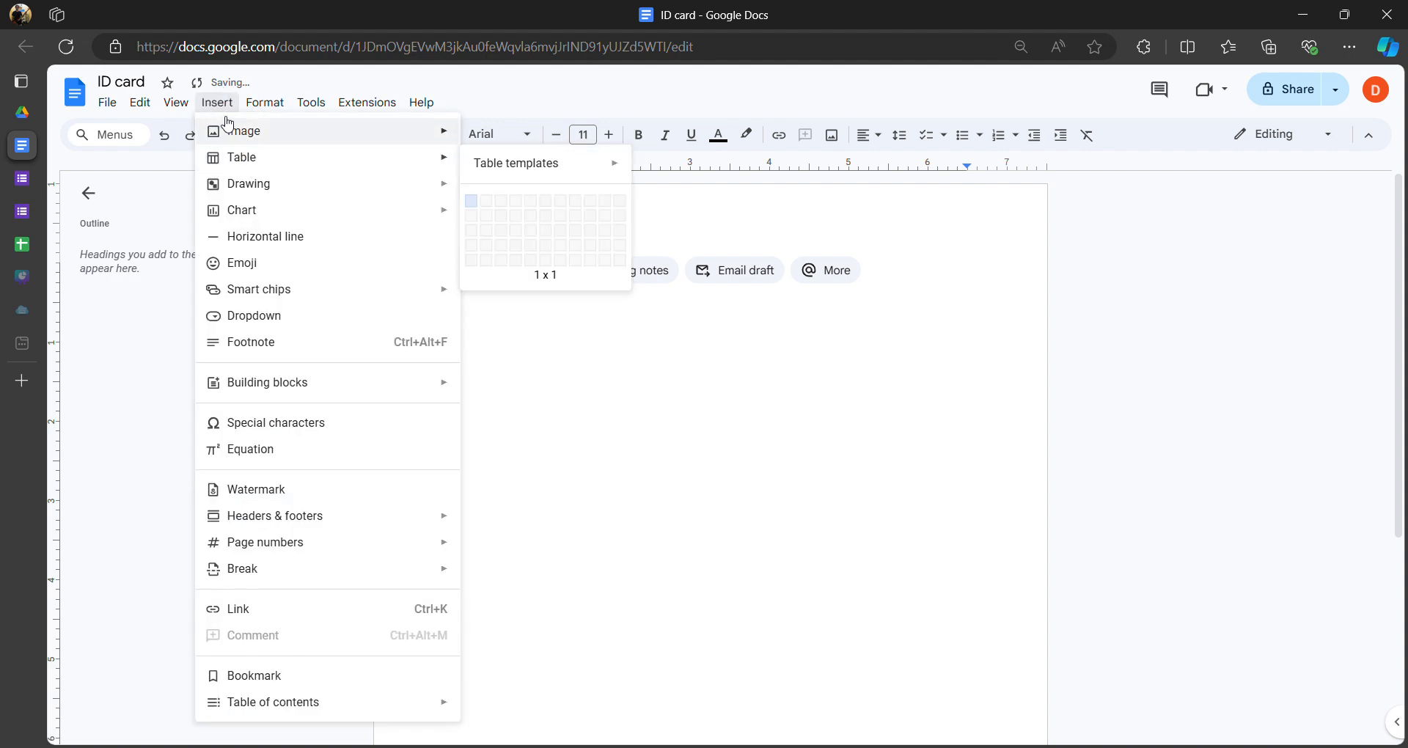
{"action": "mouse_move", "coordinate": [217, 162]}
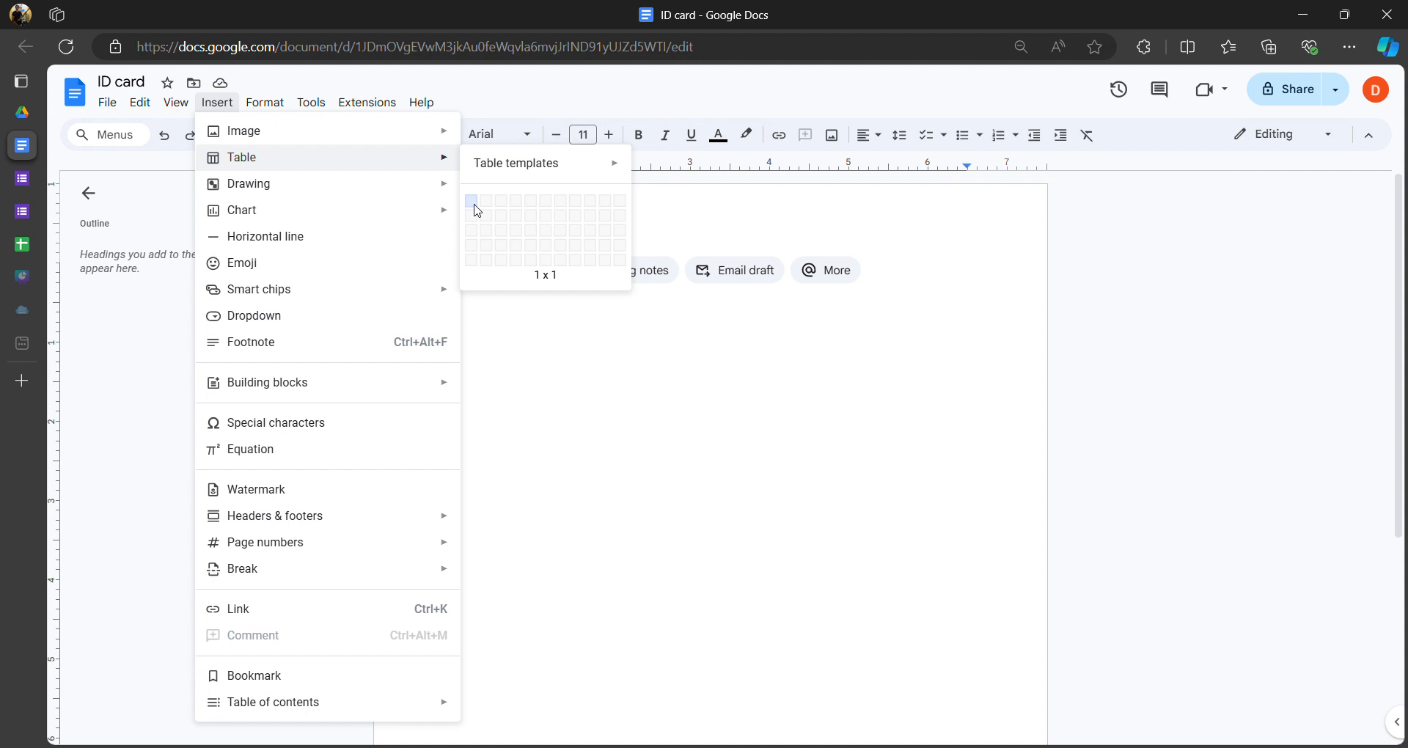
- Insert a one-cell table and type the bold heading 'Convention event 2024' at 14 pt
{"action": "left_click", "coordinate": [472, 200]}
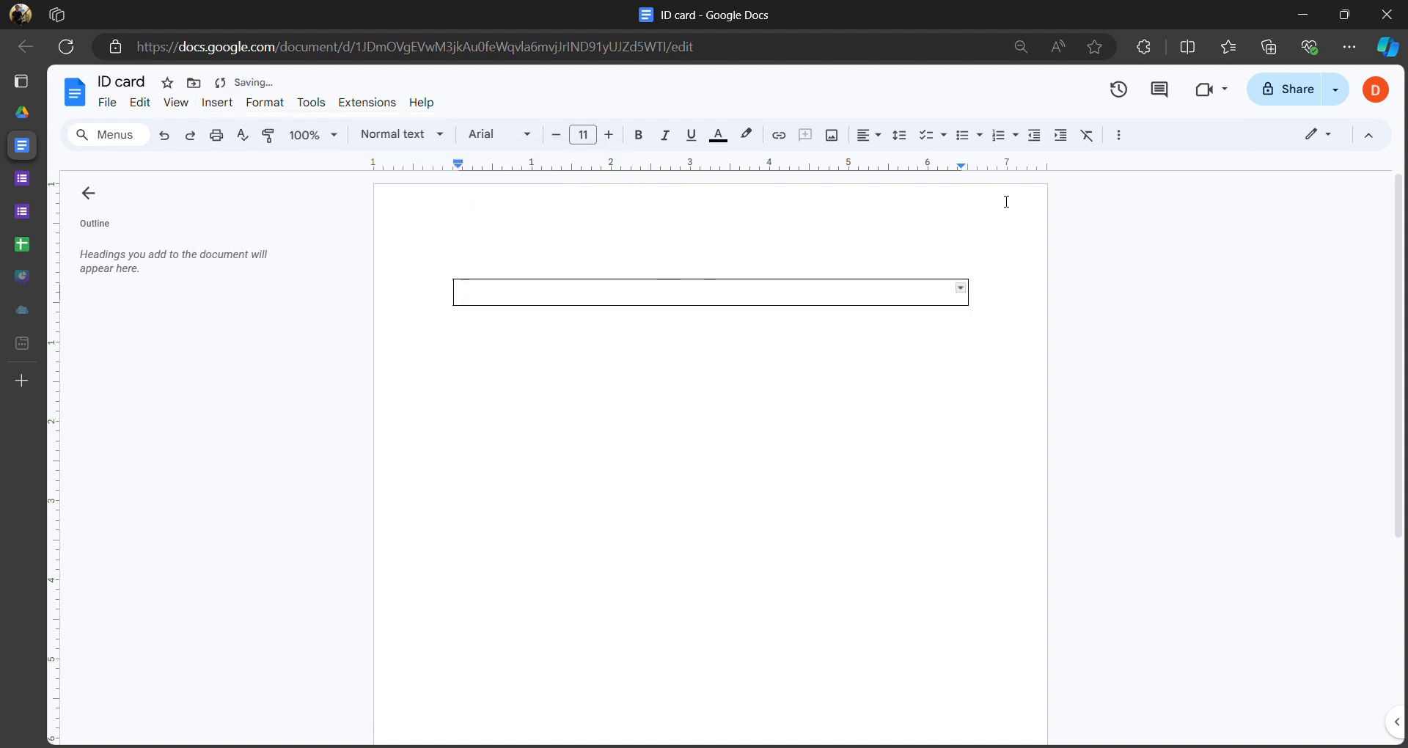
{"action": "type", "text": "C"}
{"action": "key", "text": "BackSpace"}
{"action": "key", "text": "BackSpace"}
{"action": "key", "text": "BackSpace"}
{"action": "key", "text": "ctrl+b"}
{"action": "type", "text": "Convention "}
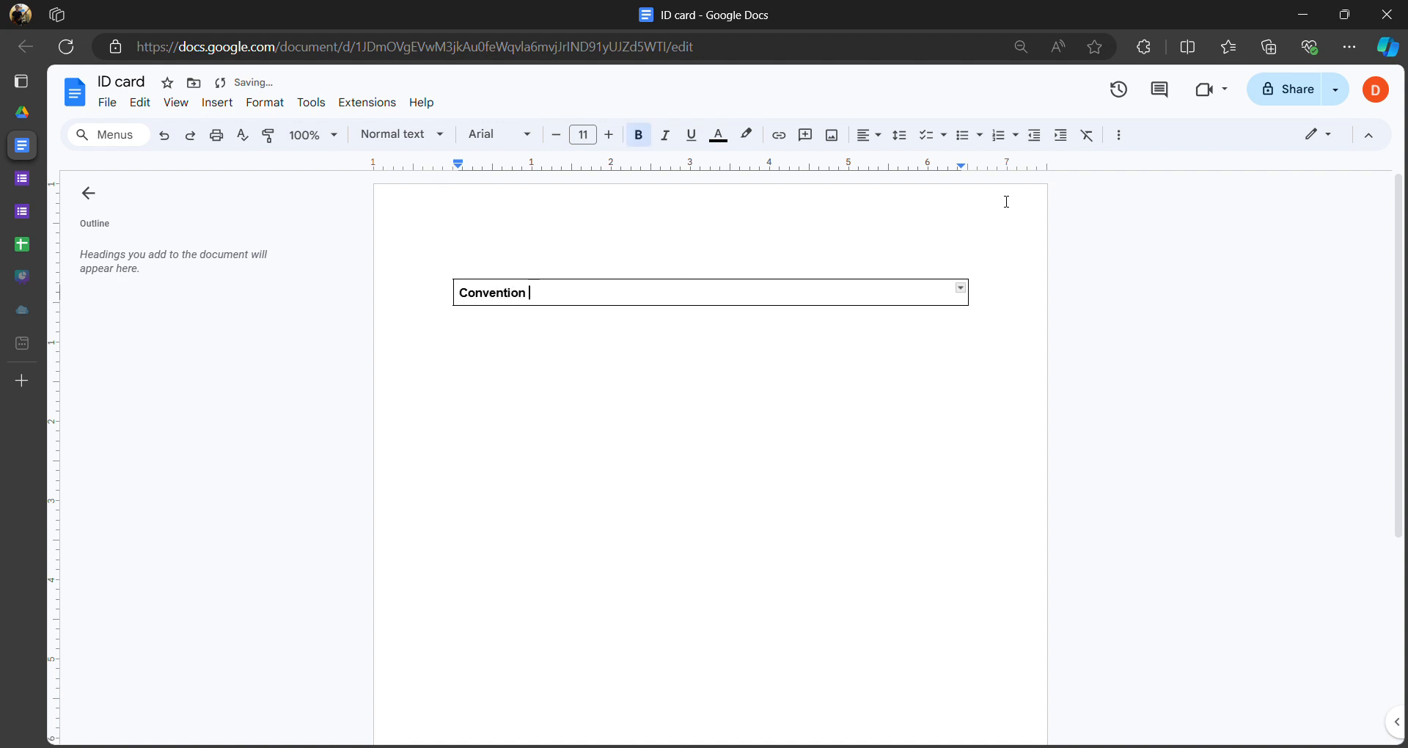
{"action": "type", "text": "event 2024"}
{"action": "left_click", "coordinate": [587, 136]}
{"action": "type", "text": "1"}
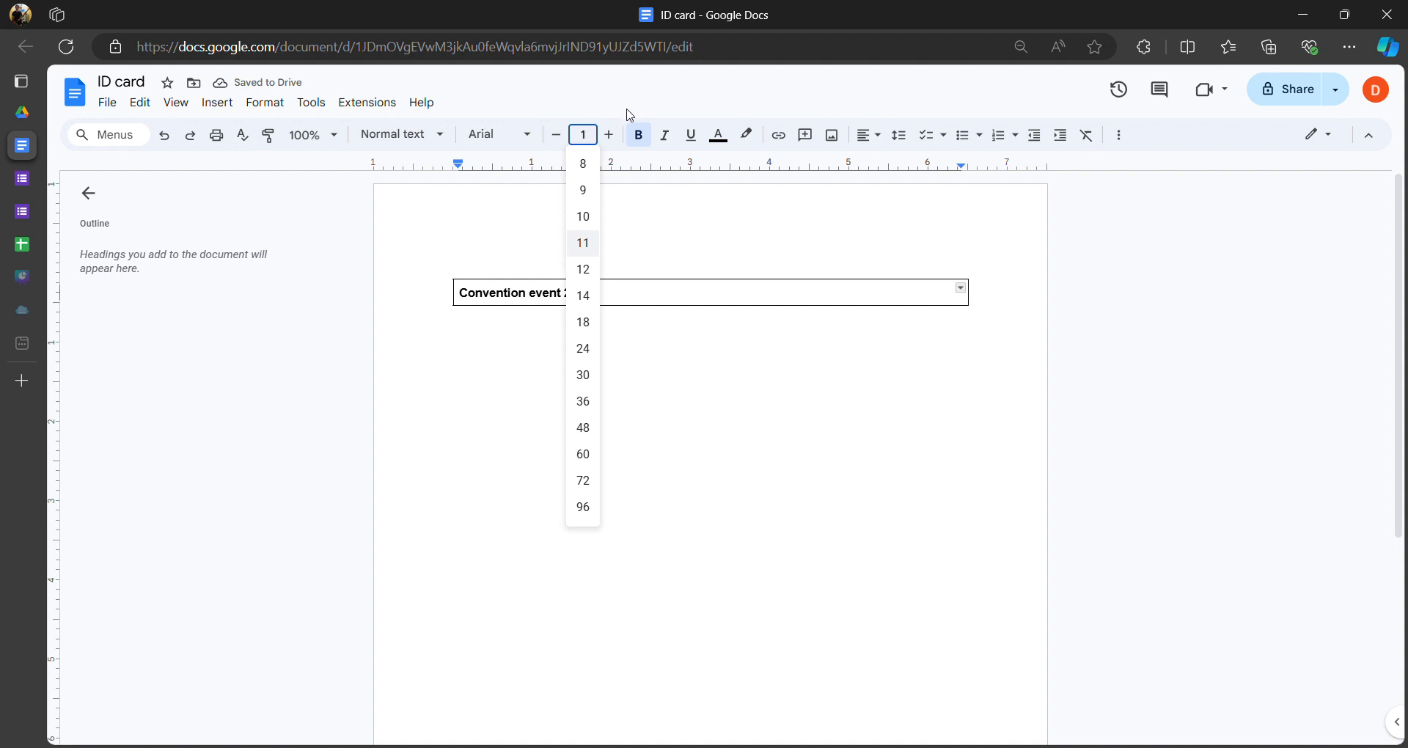
{"action": "type", "text": "4"}
{"action": "key", "text": "Return"}
- Enlarge the 'Convention event 2024' heading to 20 pt
{"action": "left_click_drag", "start_coordinate": [594, 292], "coordinate": [496, 264]}
{"action": "left_click_drag", "start_coordinate": [591, 293], "coordinate": [493, 271]}
{"action": "left_click", "coordinate": [592, 137]}
{"action": "type", "text": "20"}
{"action": "key", "text": "Return"}
{"action": "left_click", "coordinate": [739, 353]}
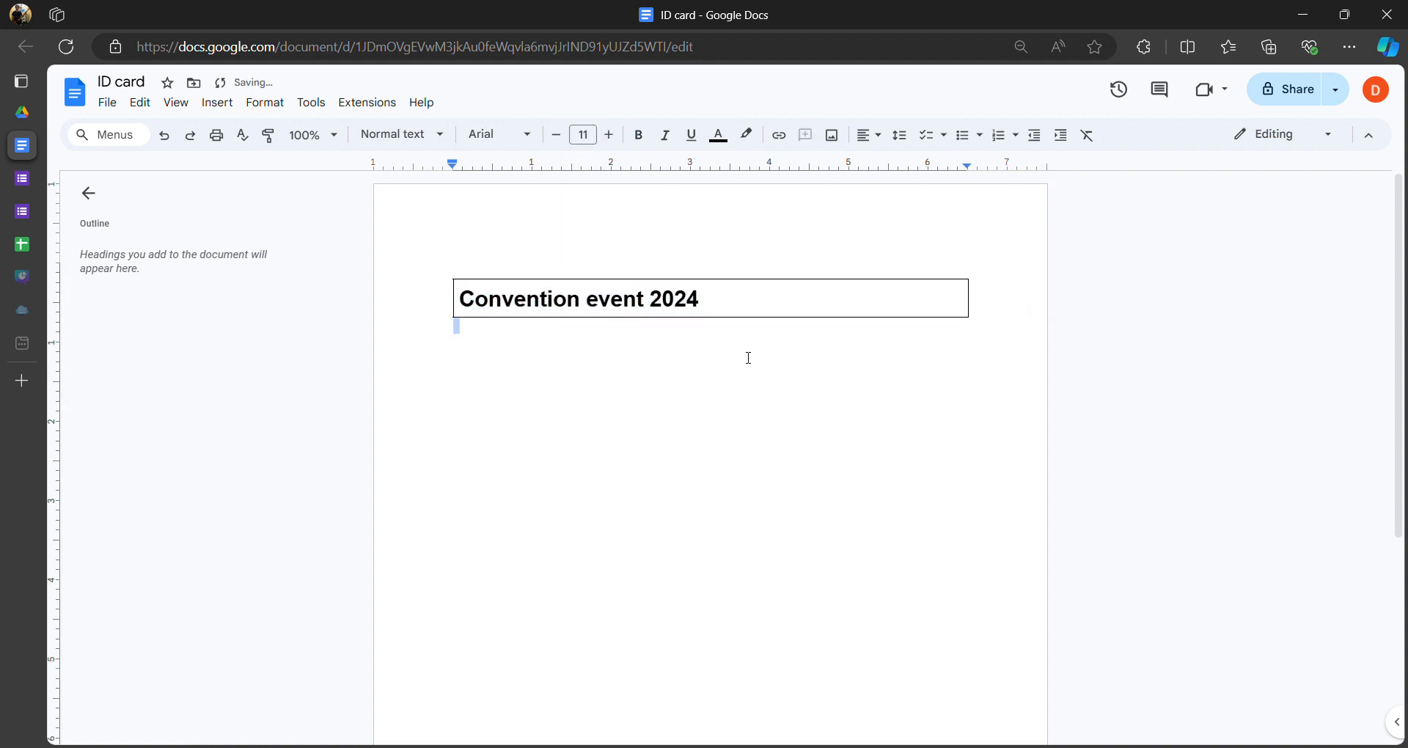
- Centre-align the heading text in the table cell
{"action": "left_click", "coordinate": [716, 295]}
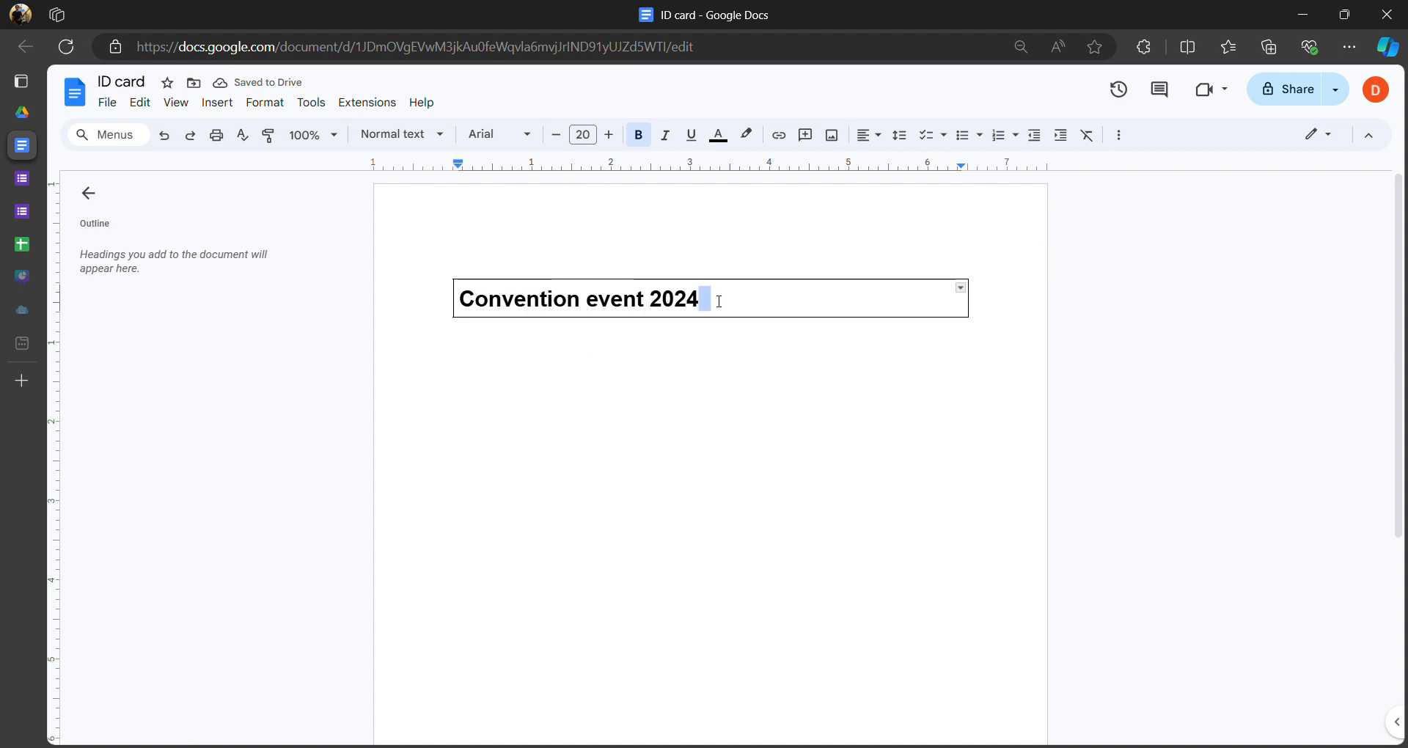
{"action": "left_click_drag", "start_coordinate": [719, 301], "coordinate": [462, 323]}
{"action": "left_click", "coordinate": [884, 136]}
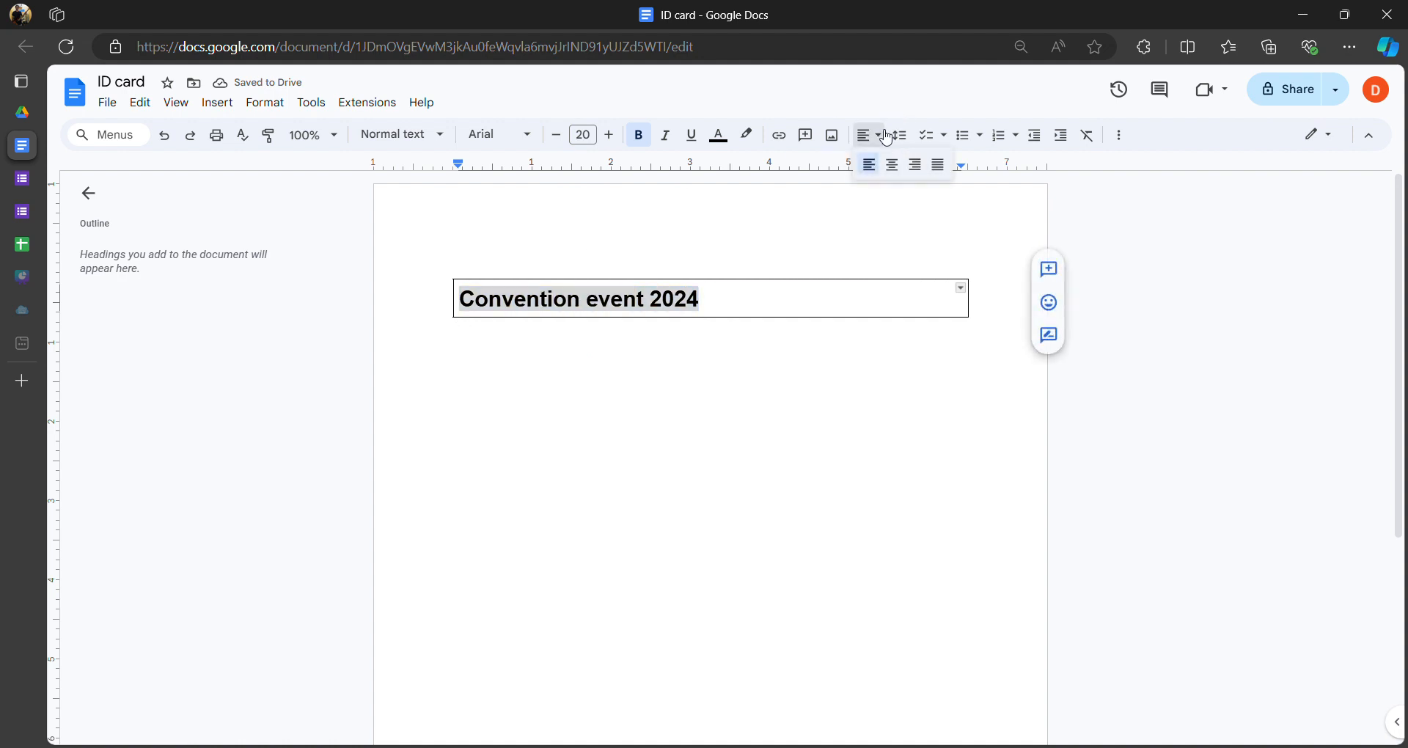
{"action": "left_click", "coordinate": [891, 164]}
{"action": "left_click", "coordinate": [653, 254]}
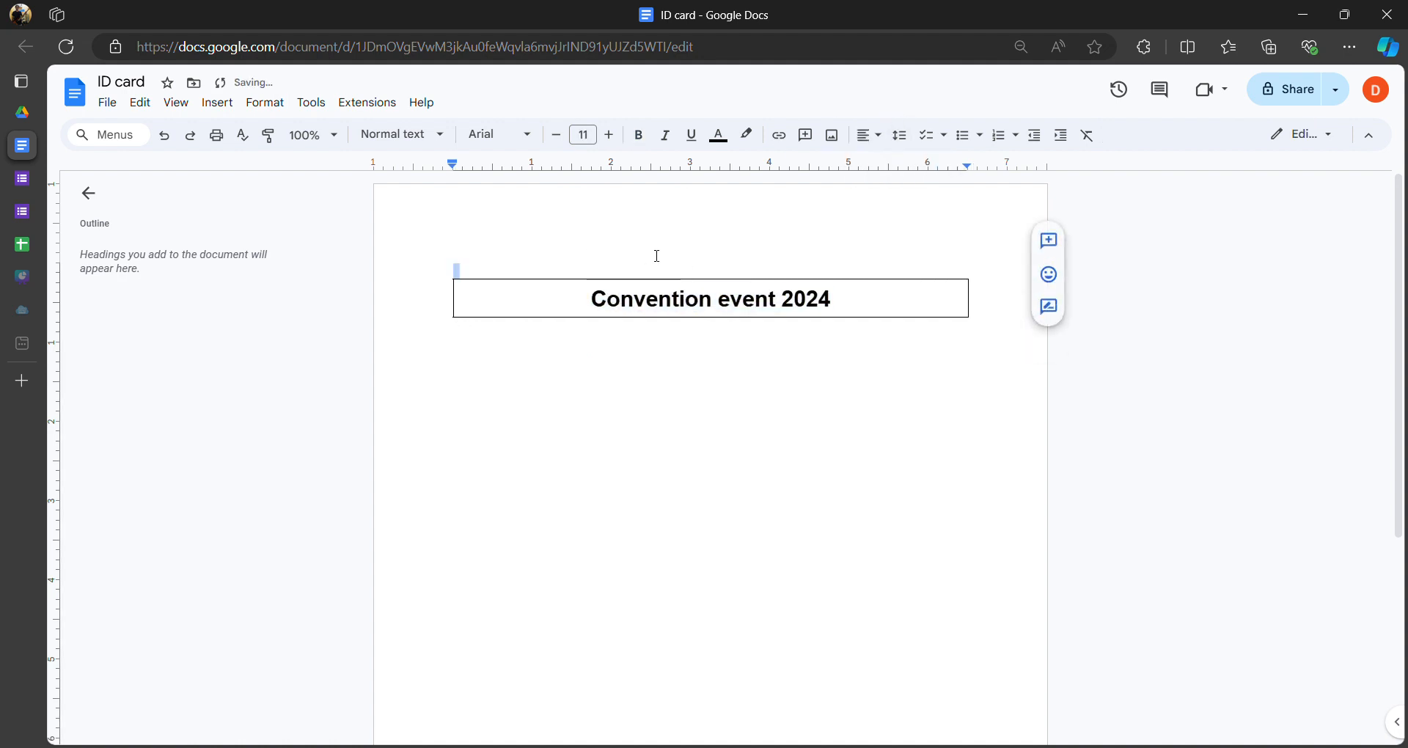
{"action": "left_click", "coordinate": [855, 305]}
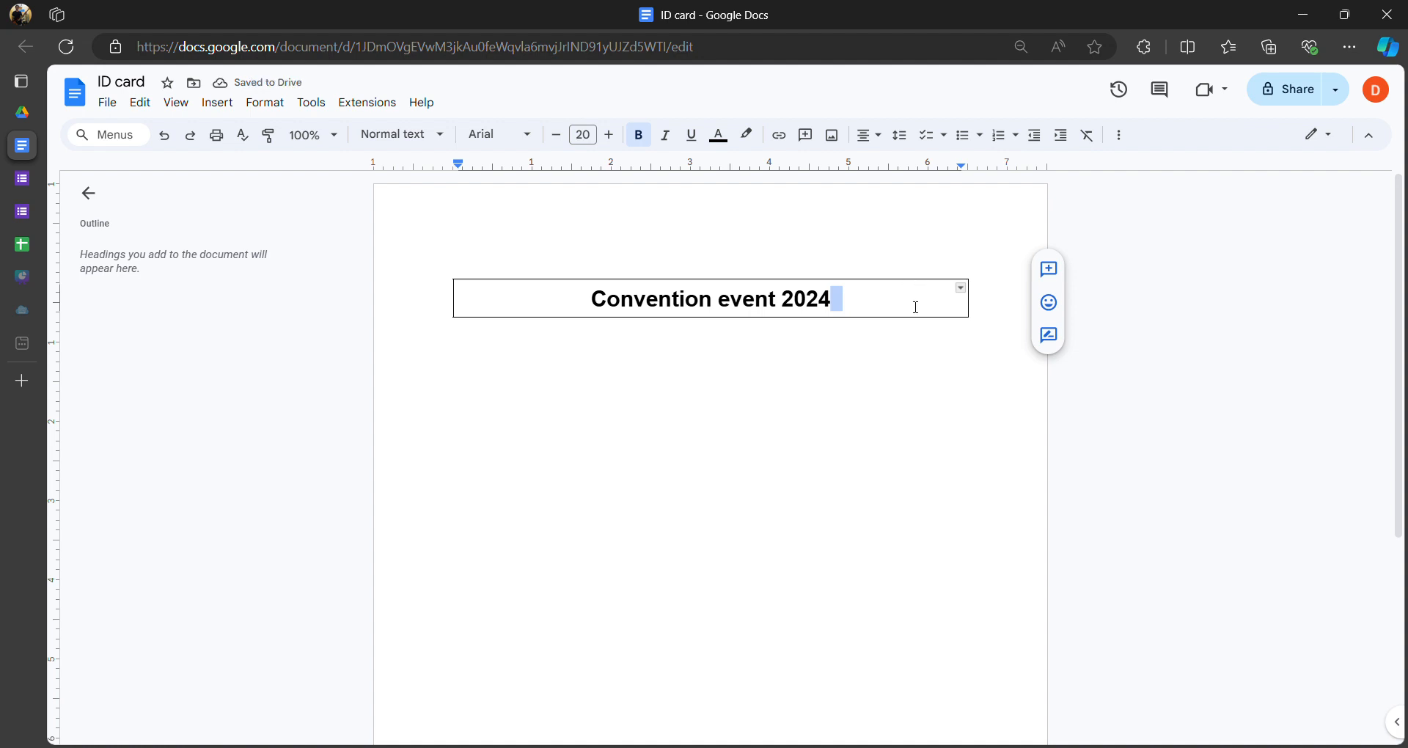
{"action": "right_click", "coordinate": [909, 305]}
{"action": "left_click", "coordinate": [879, 301]}
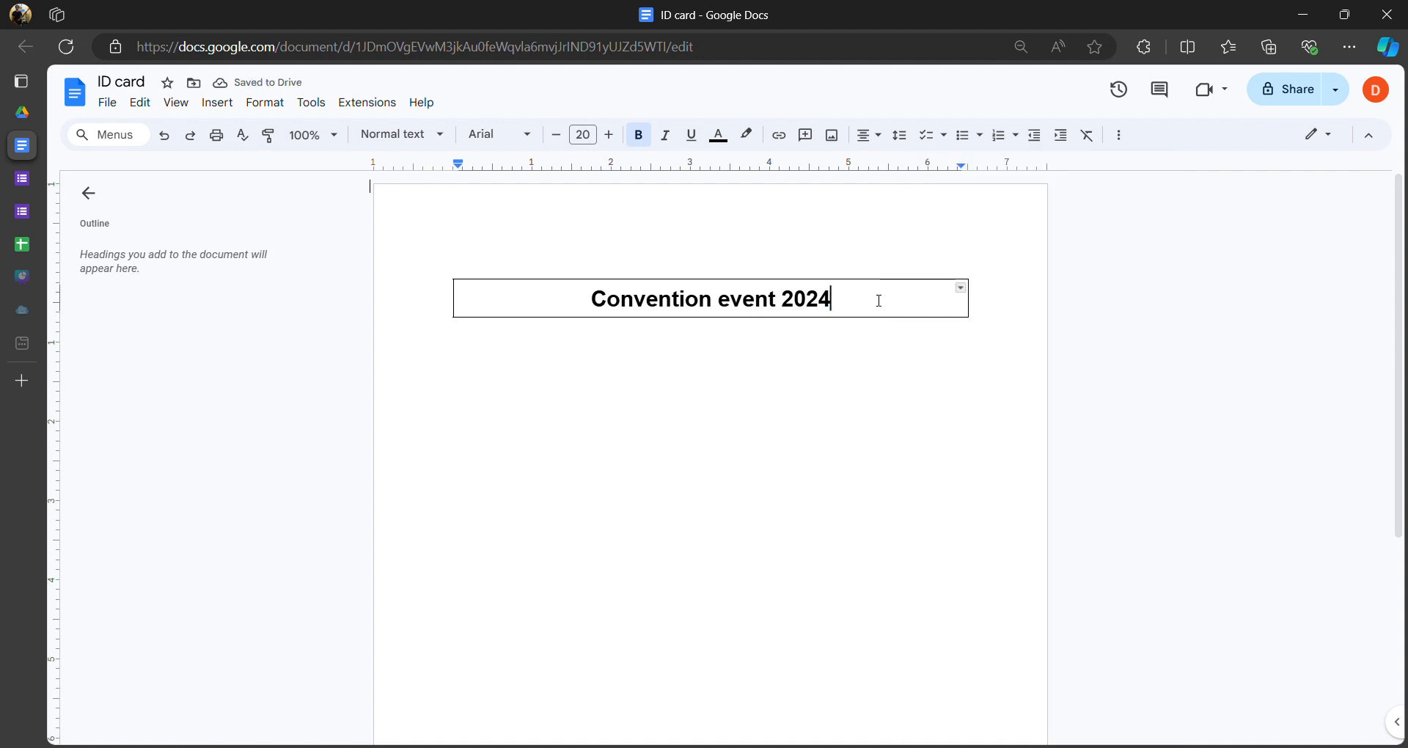
{"action": "right_click", "coordinate": [878, 300]}
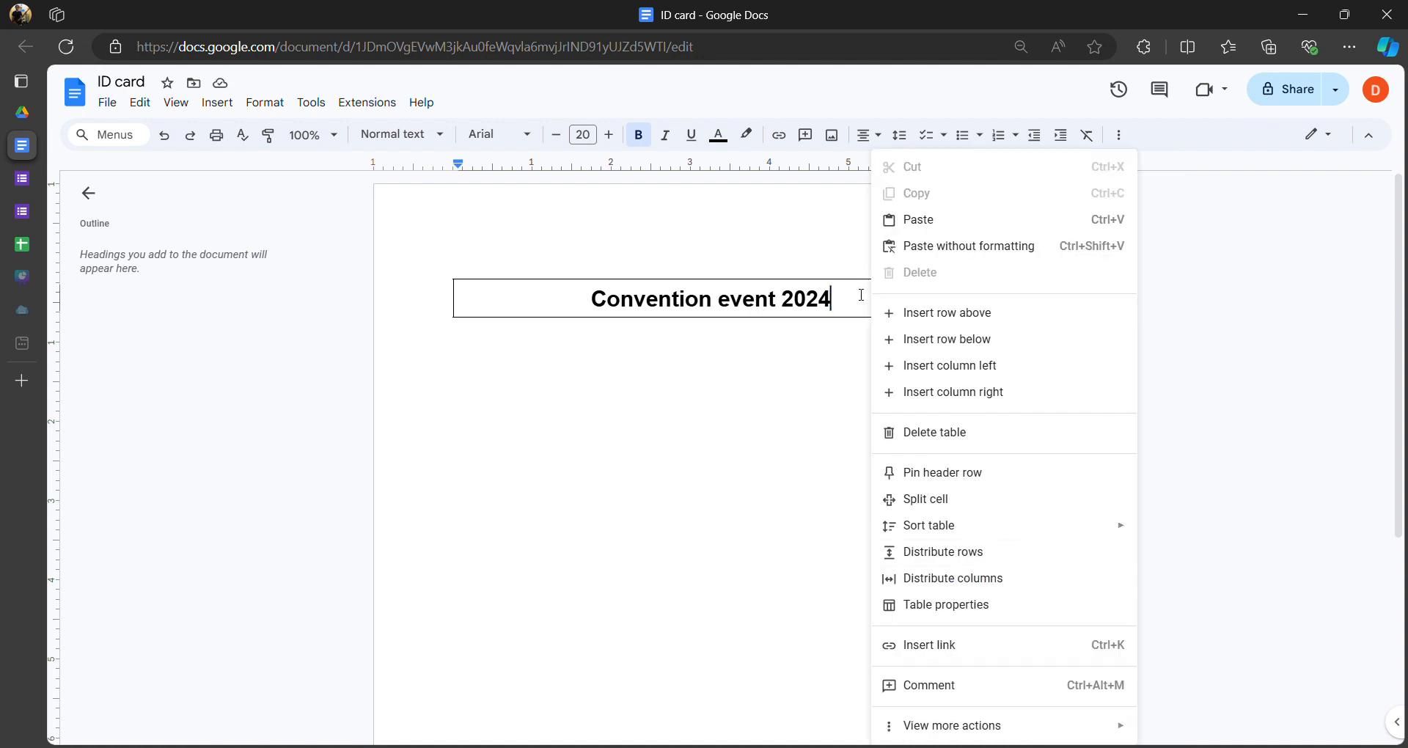
{"action": "left_click", "coordinate": [842, 306]}
- In Table properties, set the table border colour to dark red and width to 4.5 pt
{"action": "right_click", "coordinate": [917, 303]}
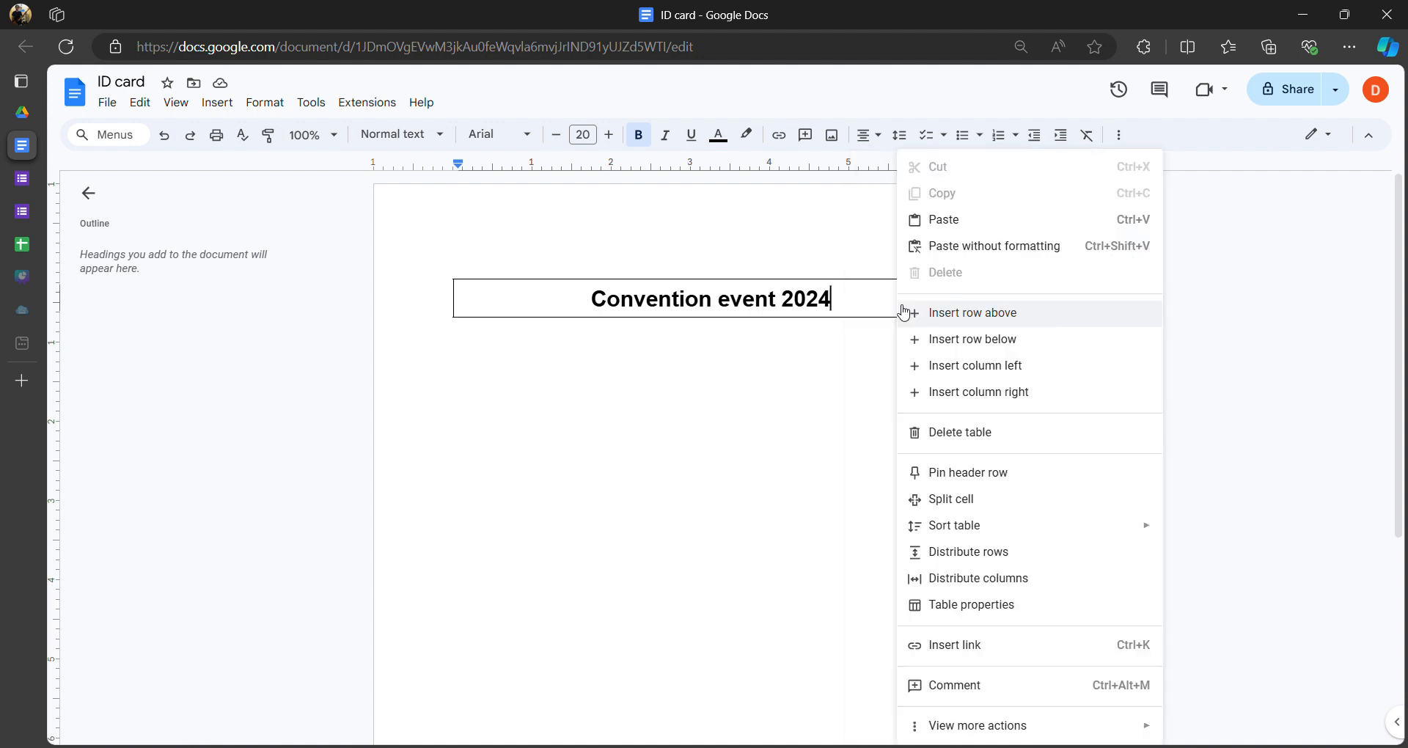
{"action": "left_click", "coordinate": [983, 606]}
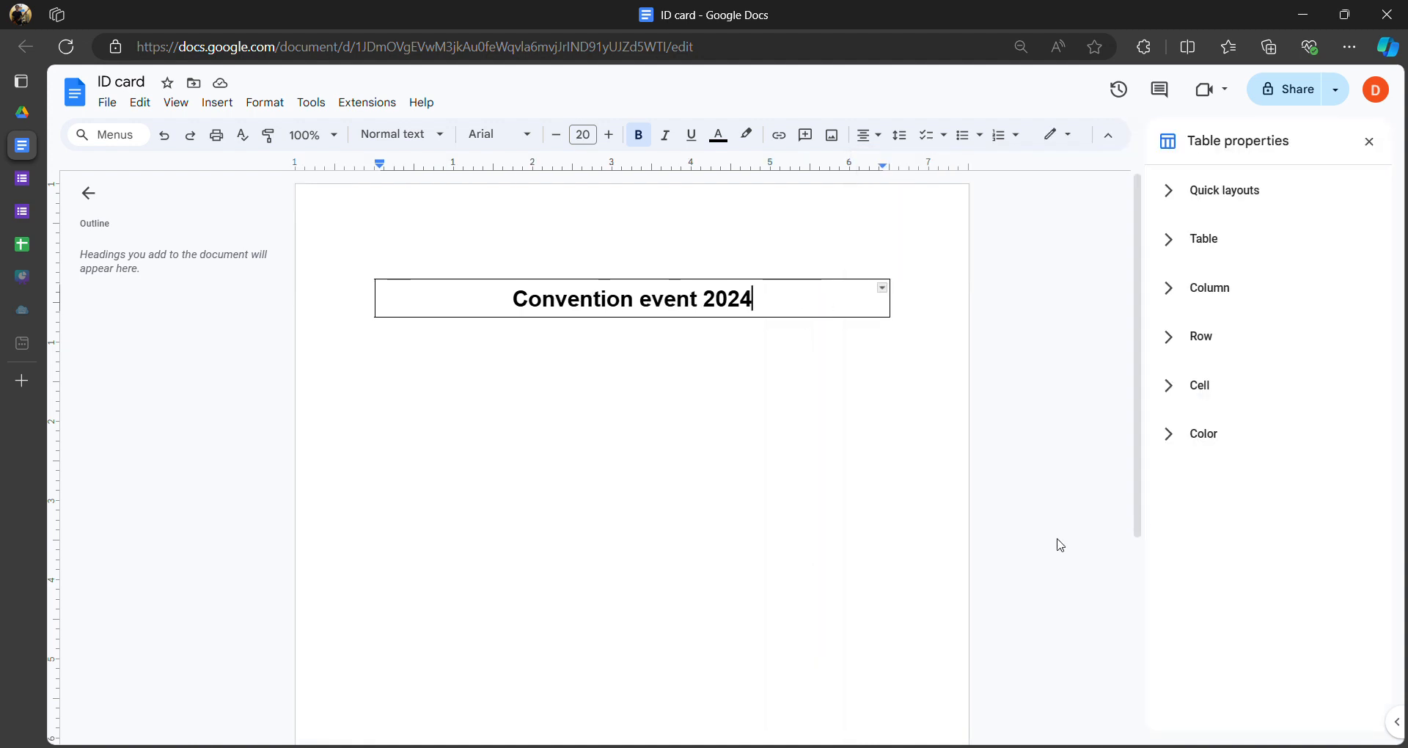
{"action": "left_click", "coordinate": [1193, 245]}
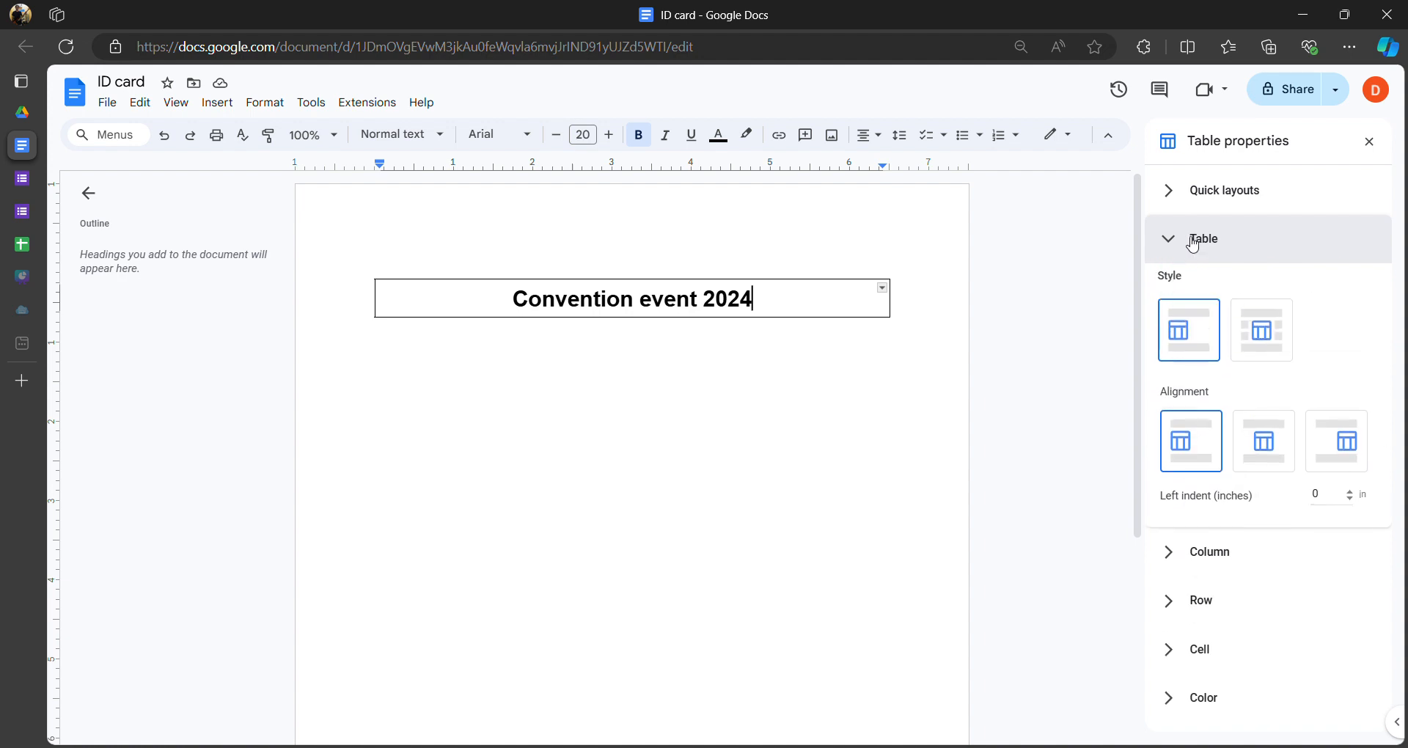
{"action": "left_click", "coordinate": [1173, 436]}
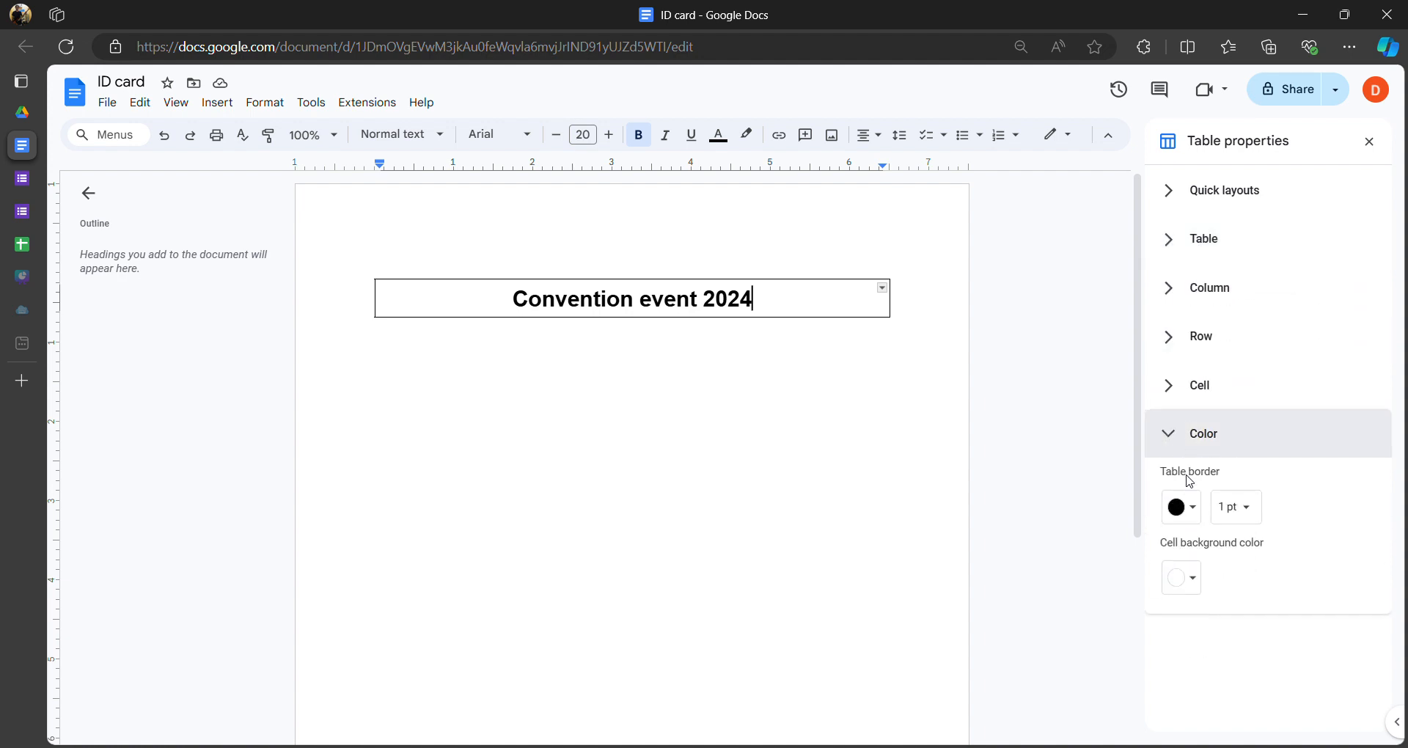
{"action": "left_click", "coordinate": [1197, 525]}
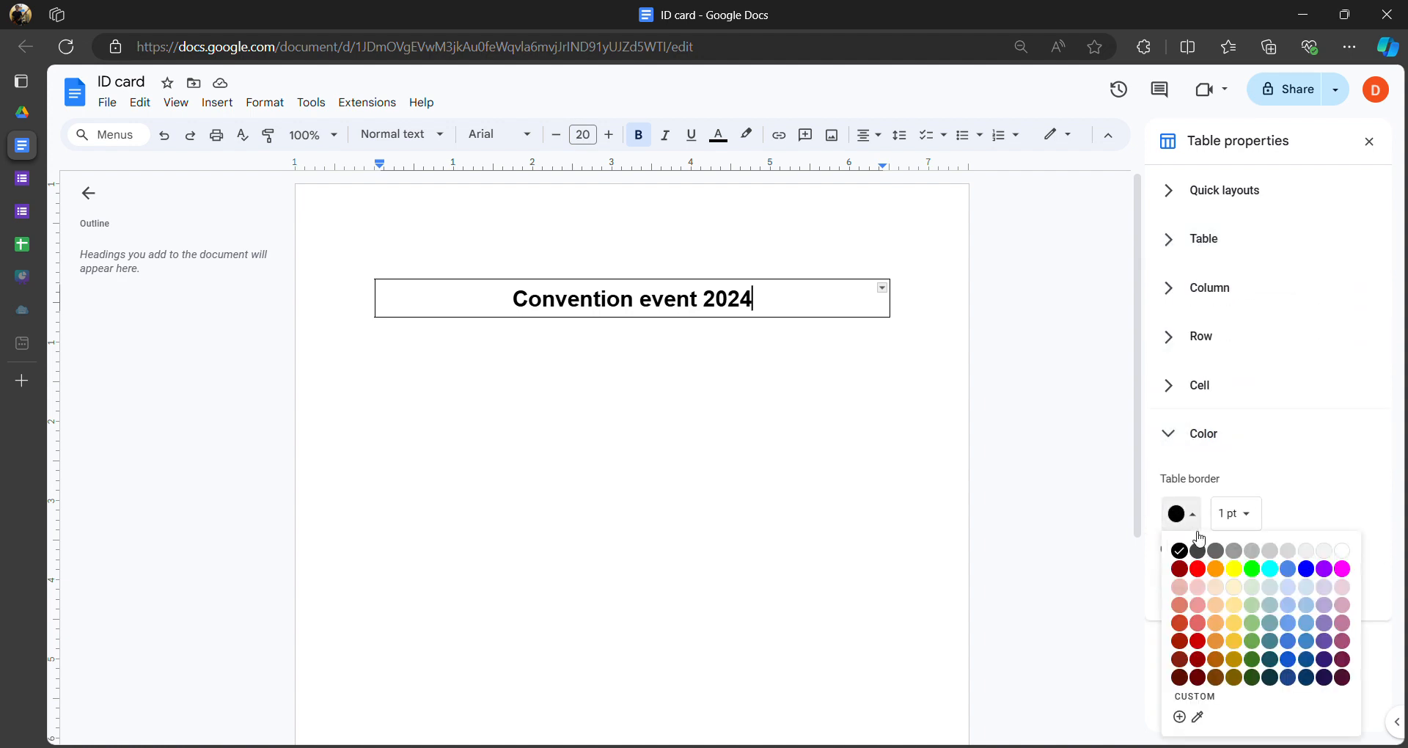
{"action": "left_click", "coordinate": [1182, 641]}
{"action": "left_click", "coordinate": [1246, 522]}
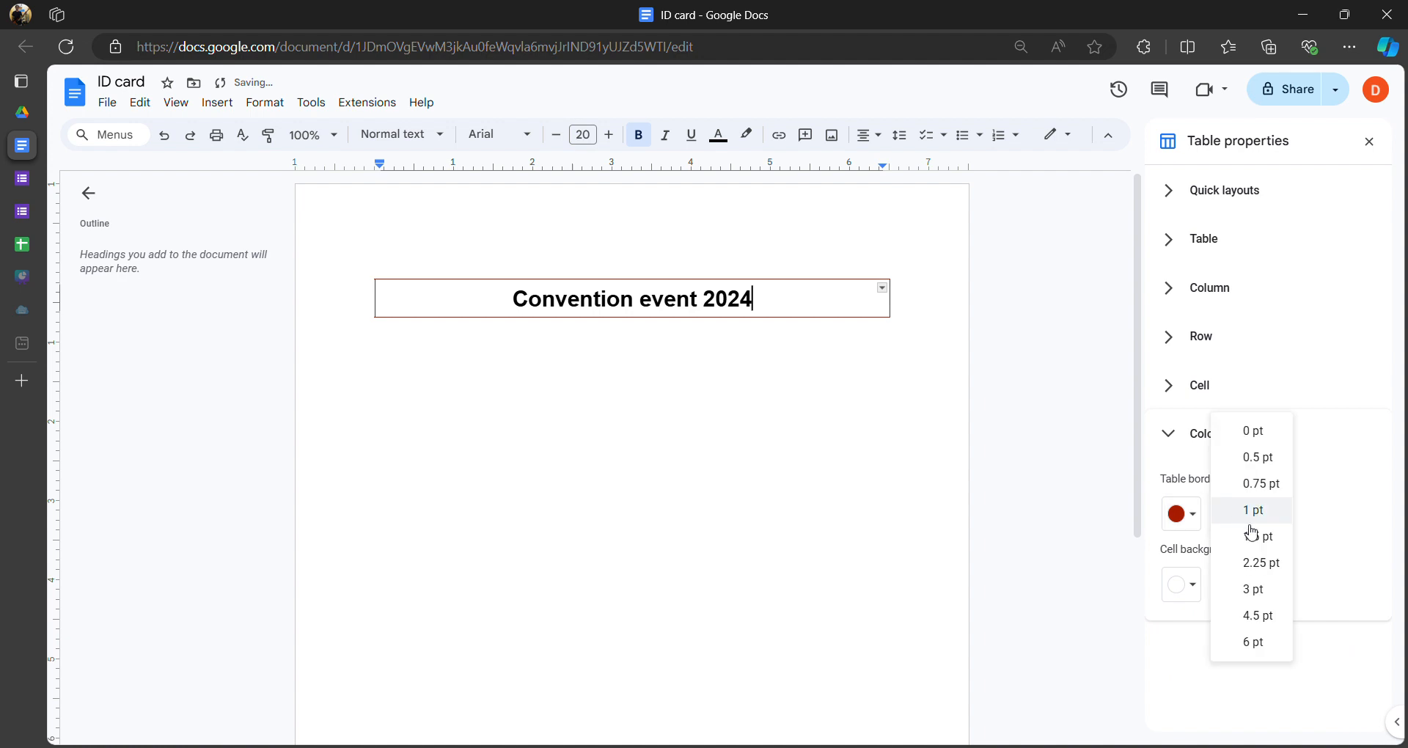
{"action": "left_click", "coordinate": [1252, 618]}
{"action": "double_click", "coordinate": [833, 309]}
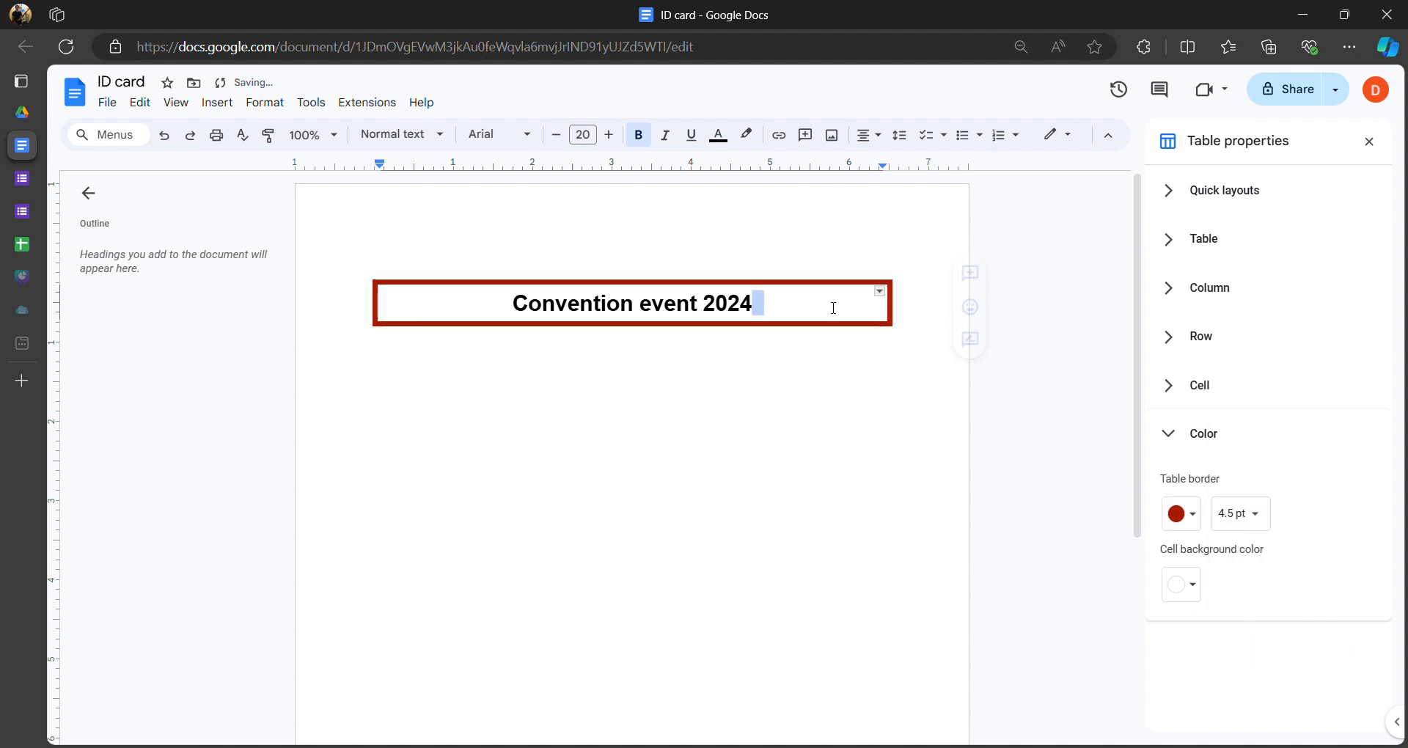
{"action": "left_click", "coordinate": [1368, 142]}
- Below the heading, type a non-bold 'Hello my name is' line with blank lines around it
{"action": "left_click", "coordinate": [860, 316]}
{"action": "key", "text": "Return"}
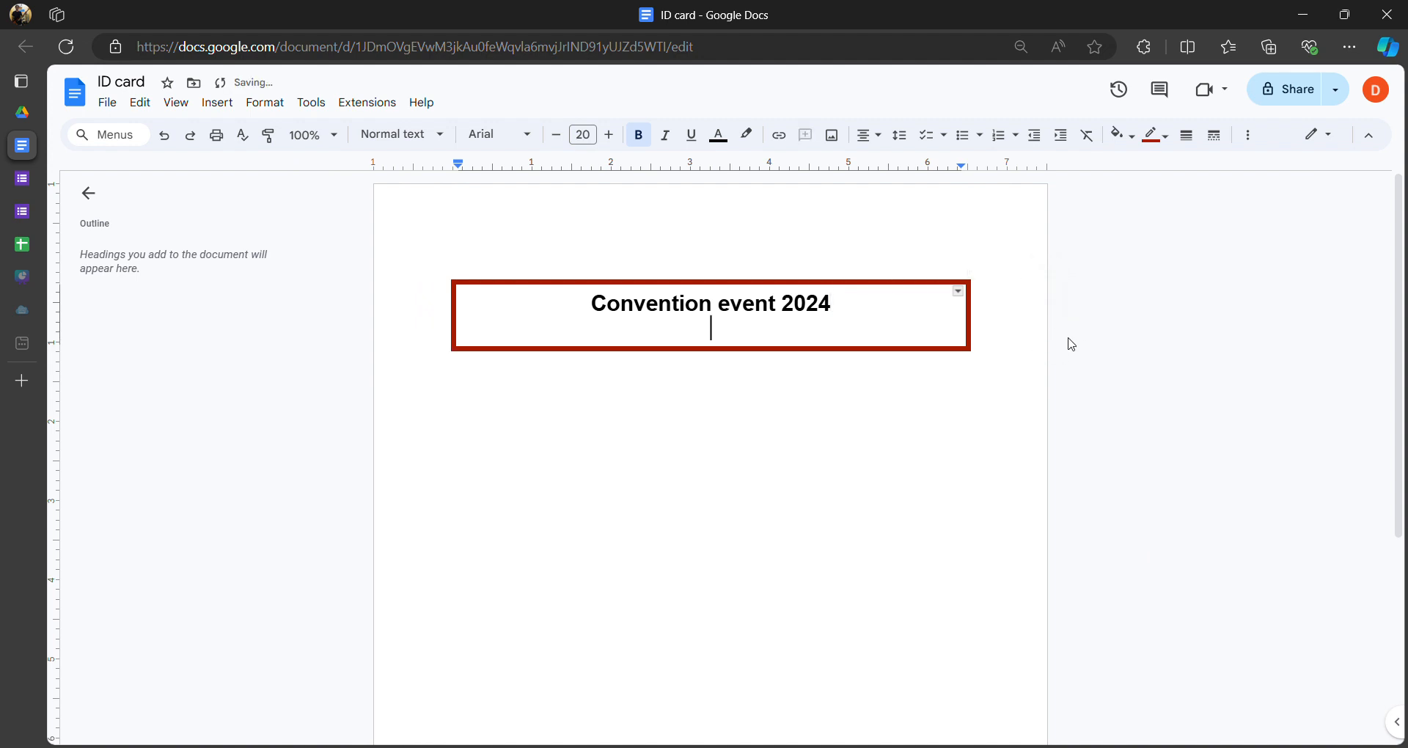
{"action": "key", "text": "Return"}
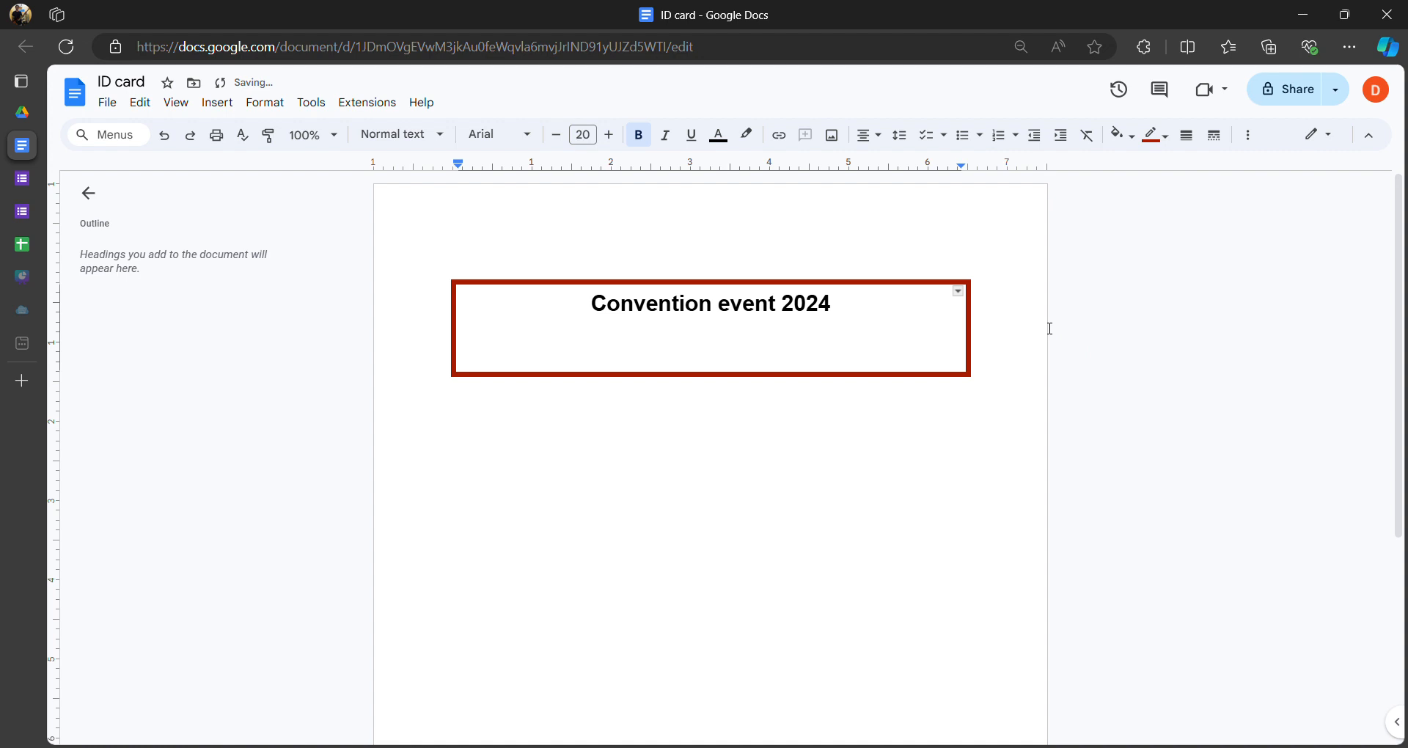
{"action": "key", "text": "ctrl+b"}
{"action": "type", "text": "Hello "}
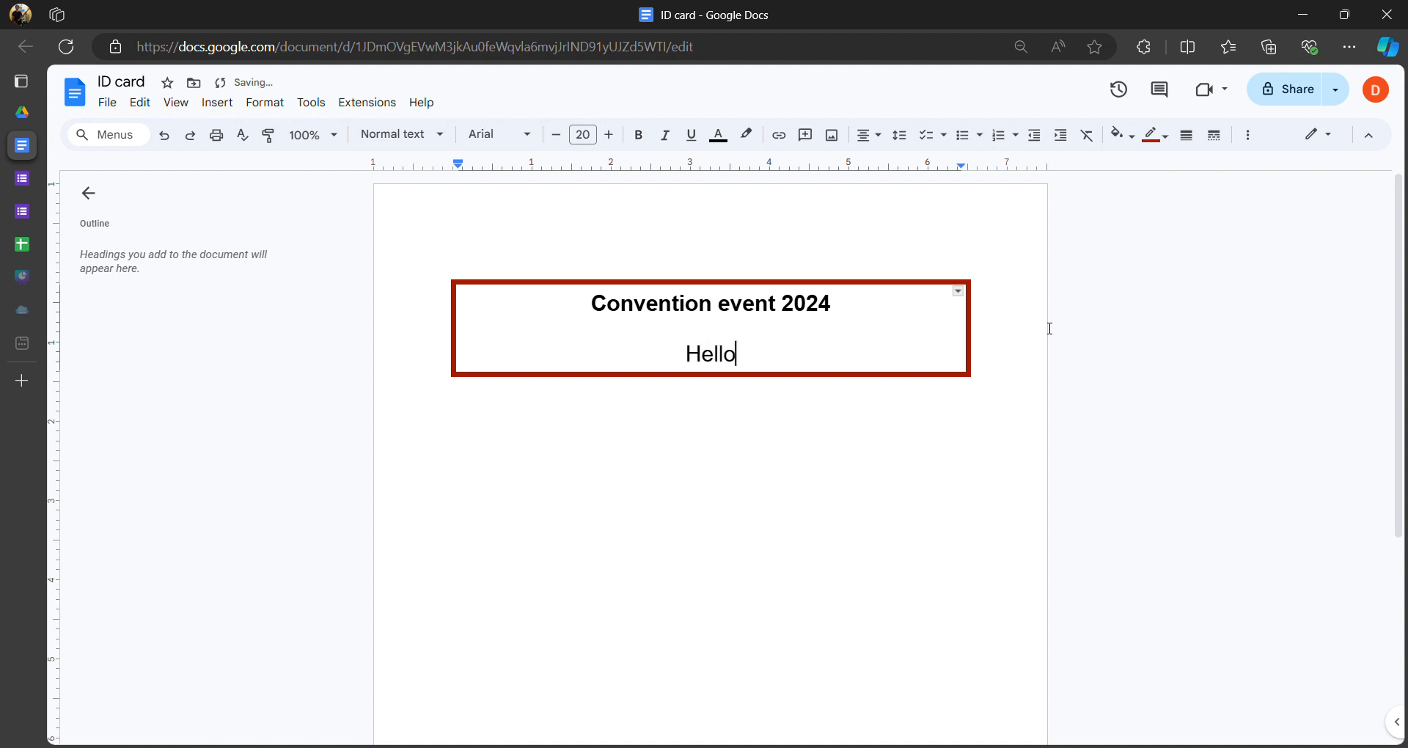
{"action": "type", "text": "my name is"}
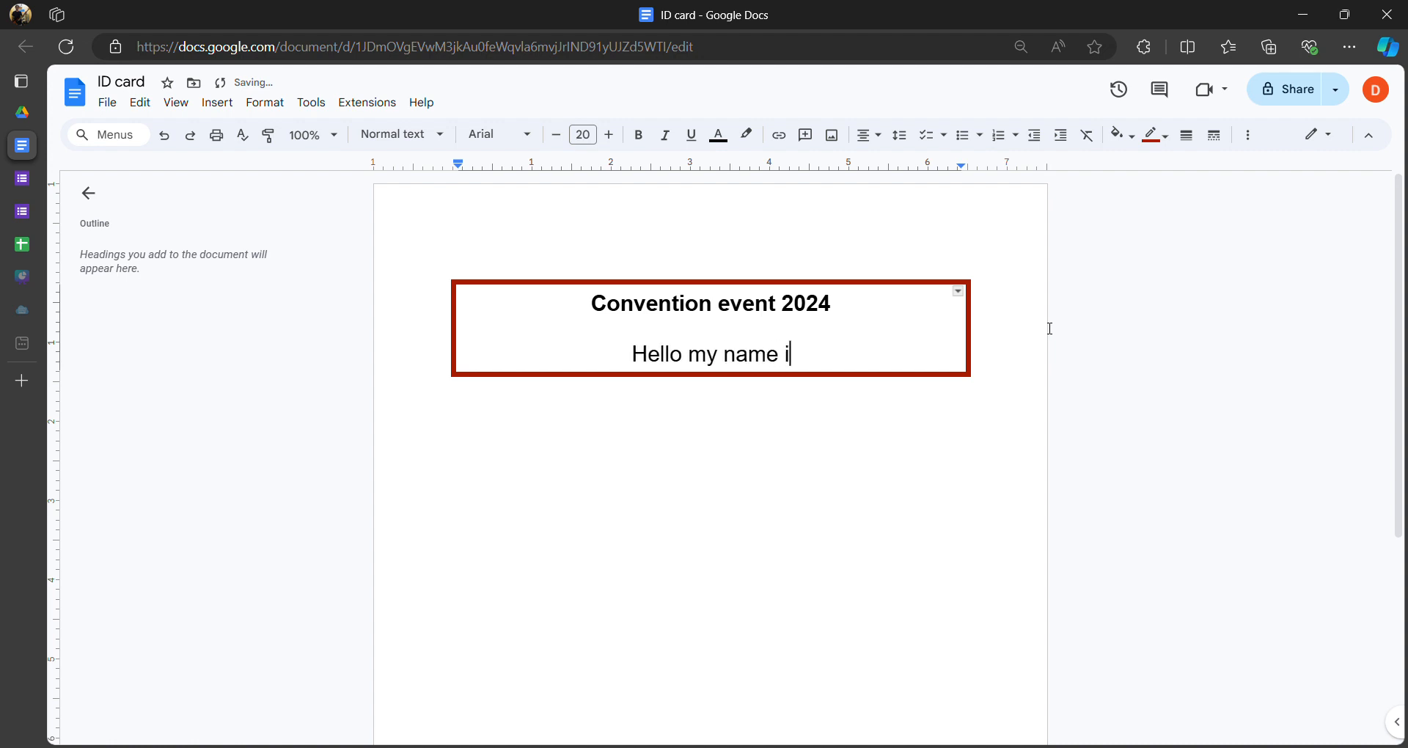
{"action": "key", "text": "Return"}
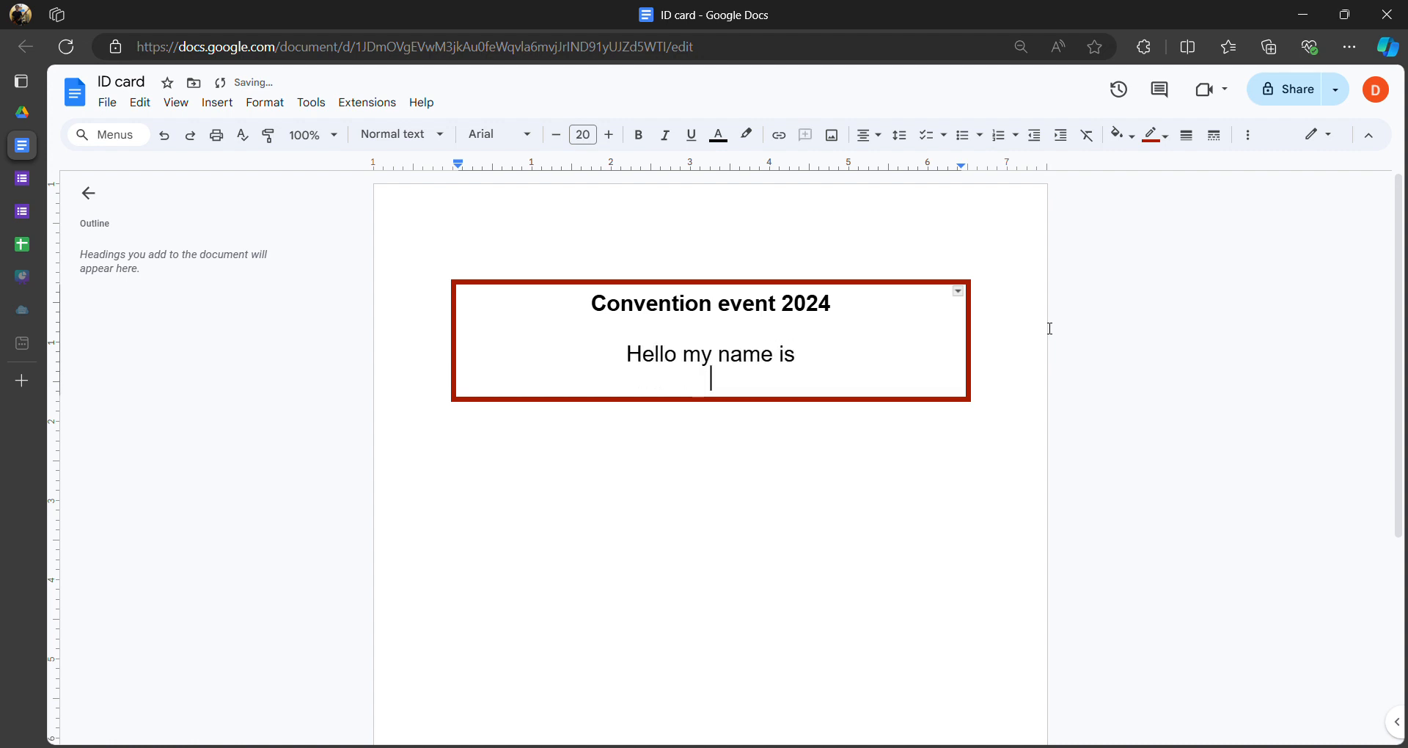
{"action": "key", "text": "Return"}
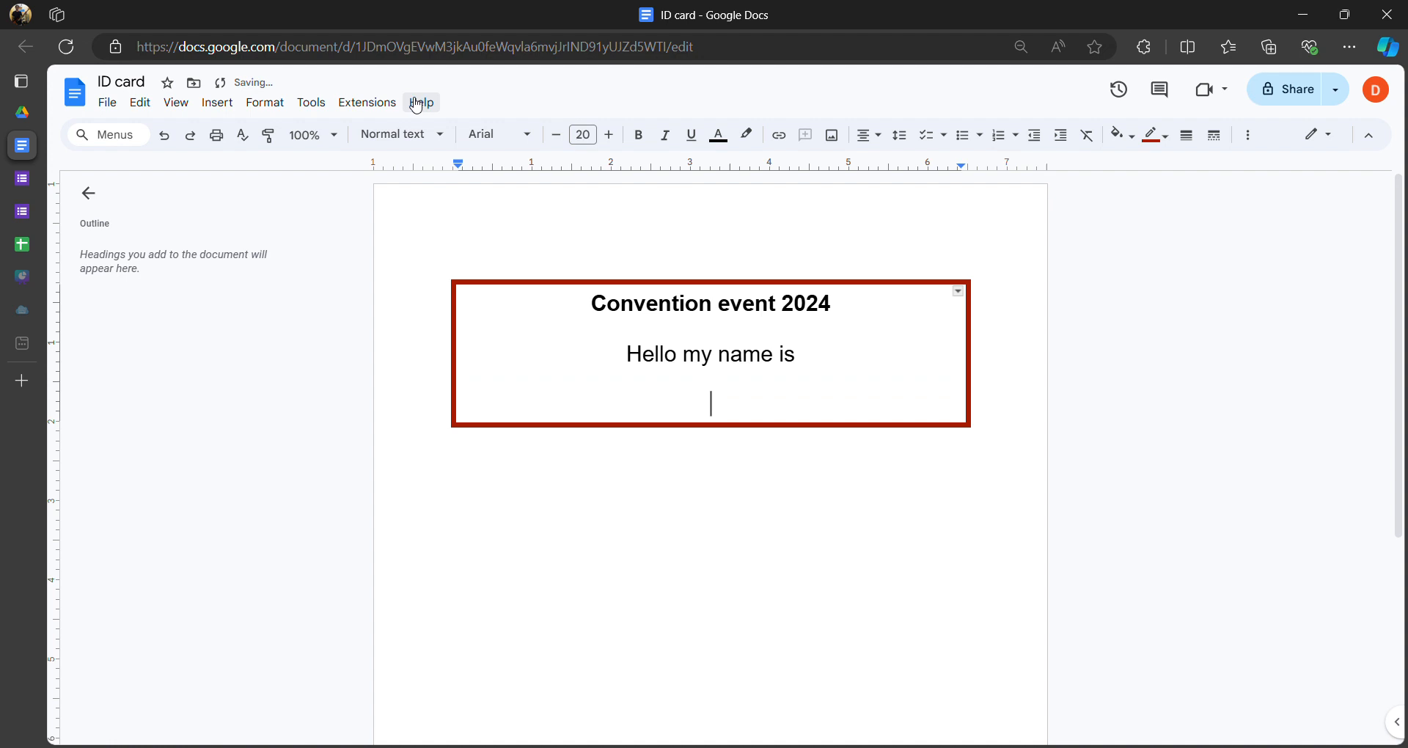
{"action": "left_click", "coordinate": [228, 109]}
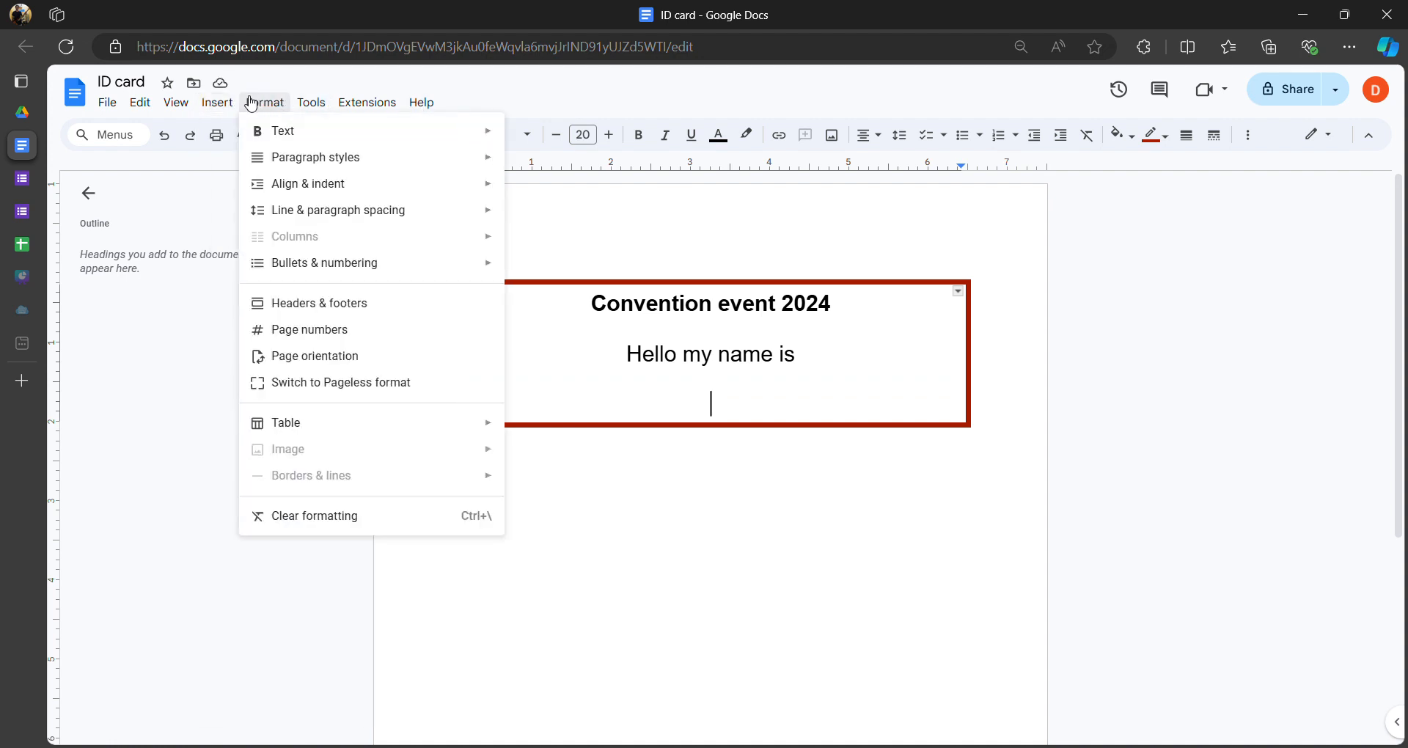
{"action": "mouse_move", "coordinate": [281, 197]}
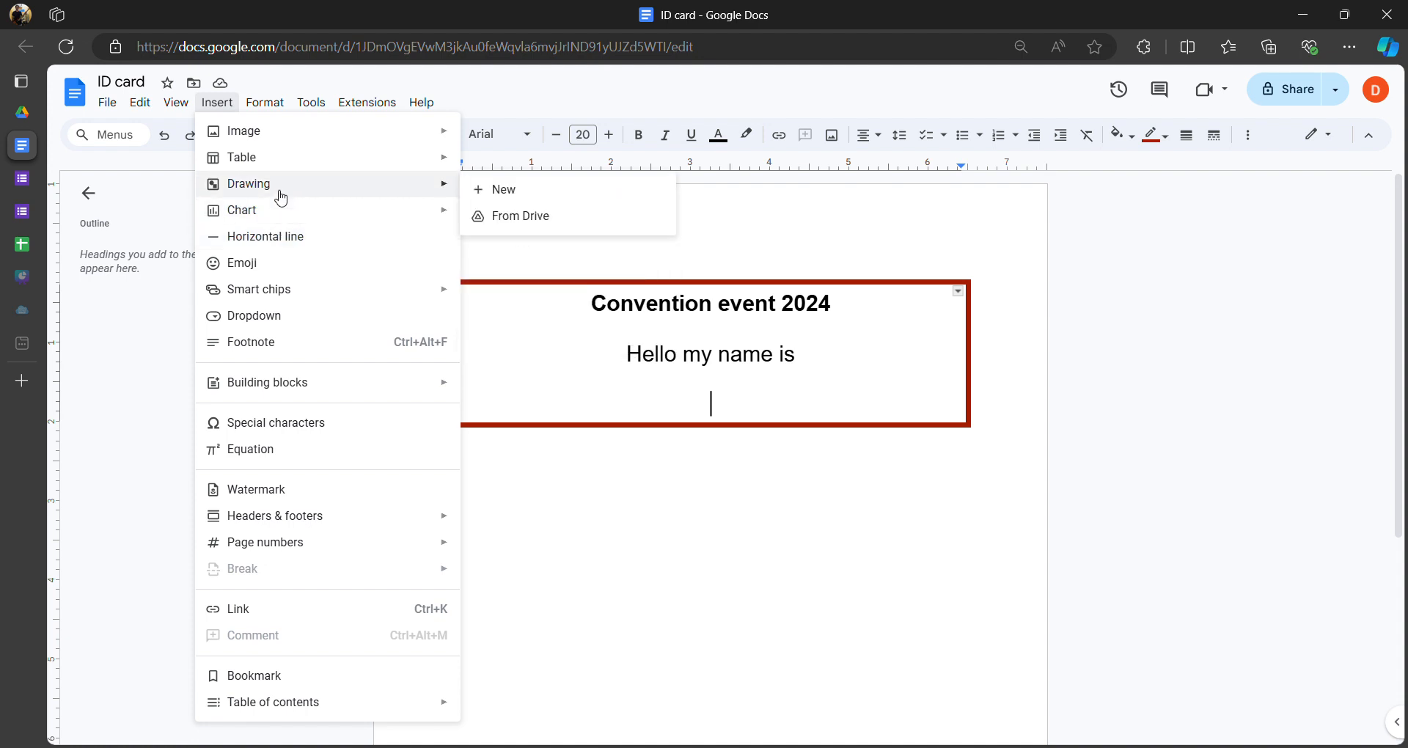
- In a new drawing, draw a straight horizontal line across the canvas
{"action": "left_click", "coordinate": [525, 190]}
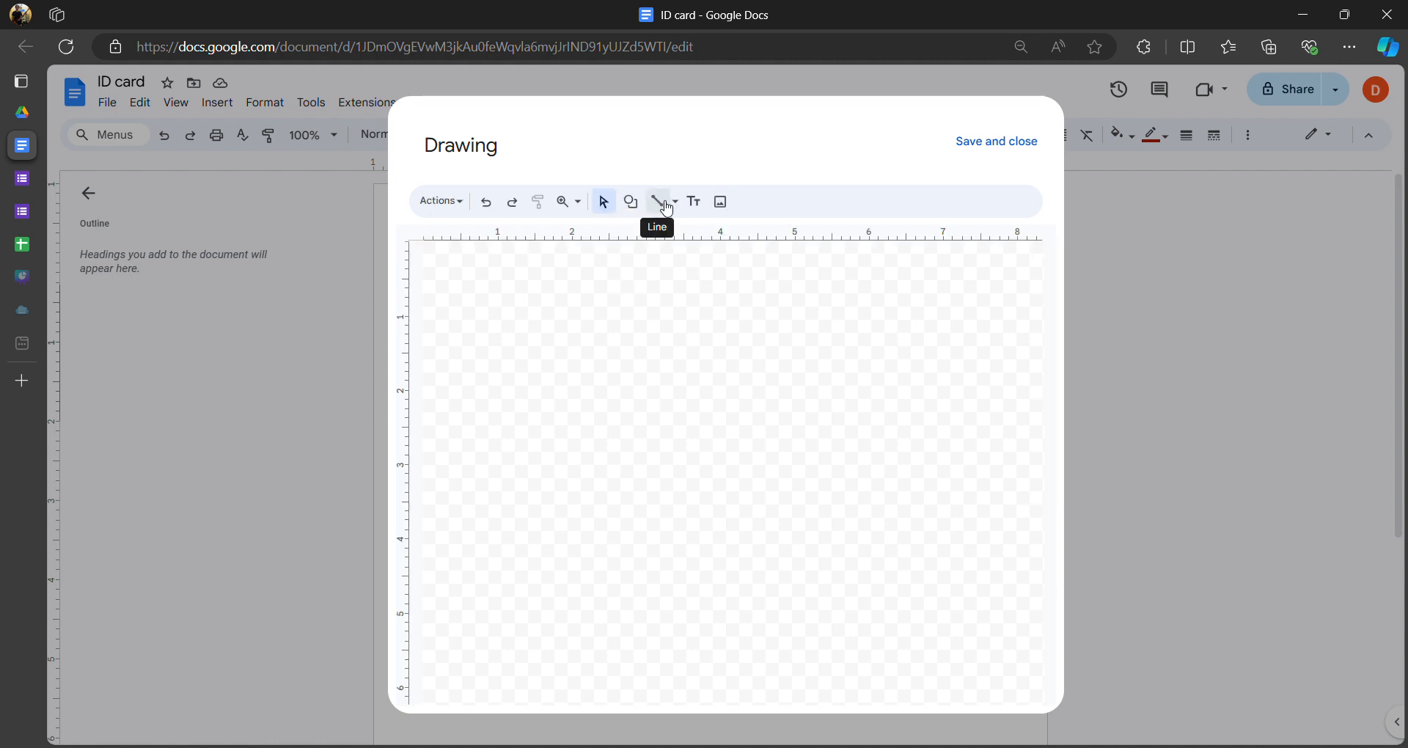
{"action": "left_click", "coordinate": [663, 204]}
{"action": "left_click", "coordinate": [660, 203]}
{"action": "left_click", "coordinate": [664, 202]}
{"action": "left_click", "coordinate": [660, 200]}
{"action": "left_click", "coordinate": [660, 202]}
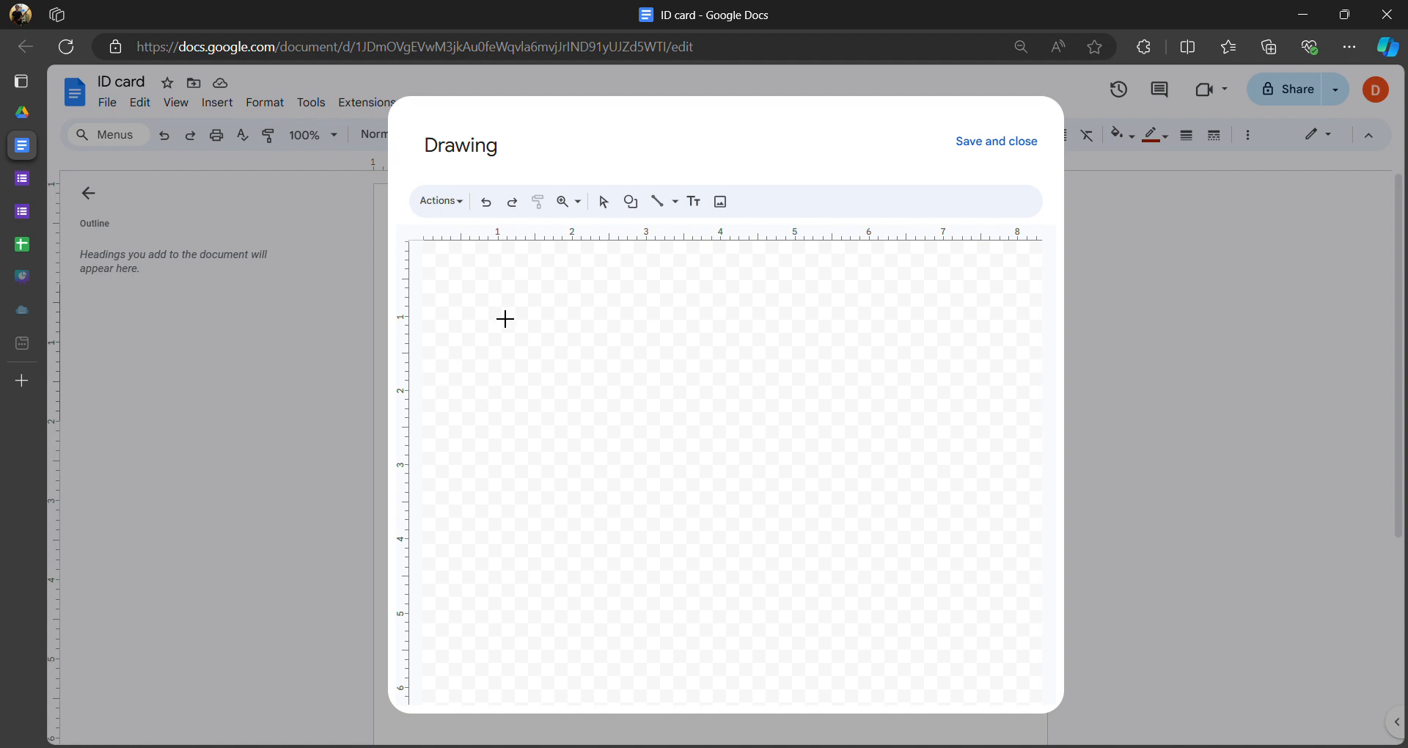
{"action": "left_click", "coordinate": [676, 209]}
{"action": "left_click", "coordinate": [684, 232]}
{"action": "mouse_move", "coordinate": [438, 345]}
{"action": "left_mouse_down"}
{"action": "mouse_move", "coordinate": [734, 335]}
{"action": "mouse_move", "coordinate": [761, 347]}
{"action": "mouse_move", "coordinate": [841, 331]}
{"action": "mouse_move", "coordinate": [830, 341]}
{"action": "left_mouse_up"}
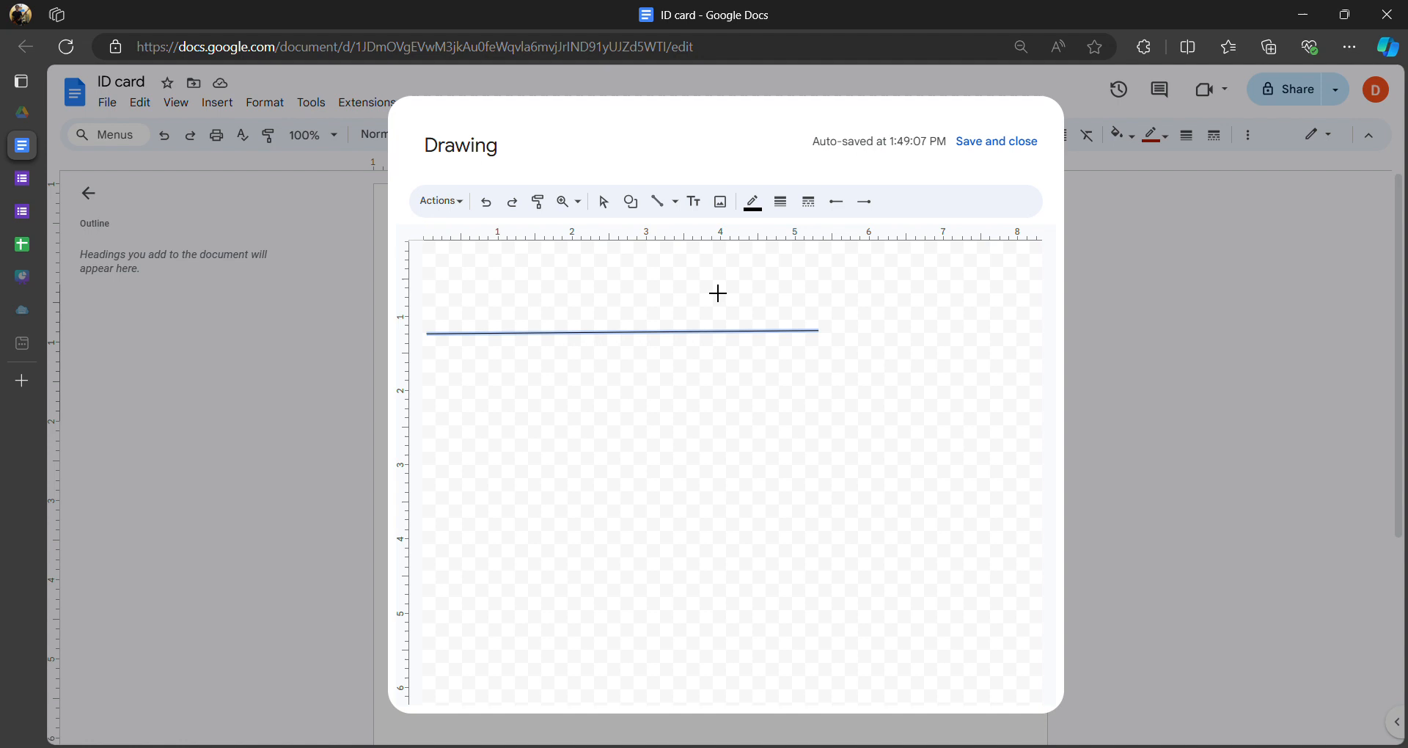
- Set the line weight to 8px and save the drawing into the card
{"action": "left_click", "coordinate": [784, 205]}
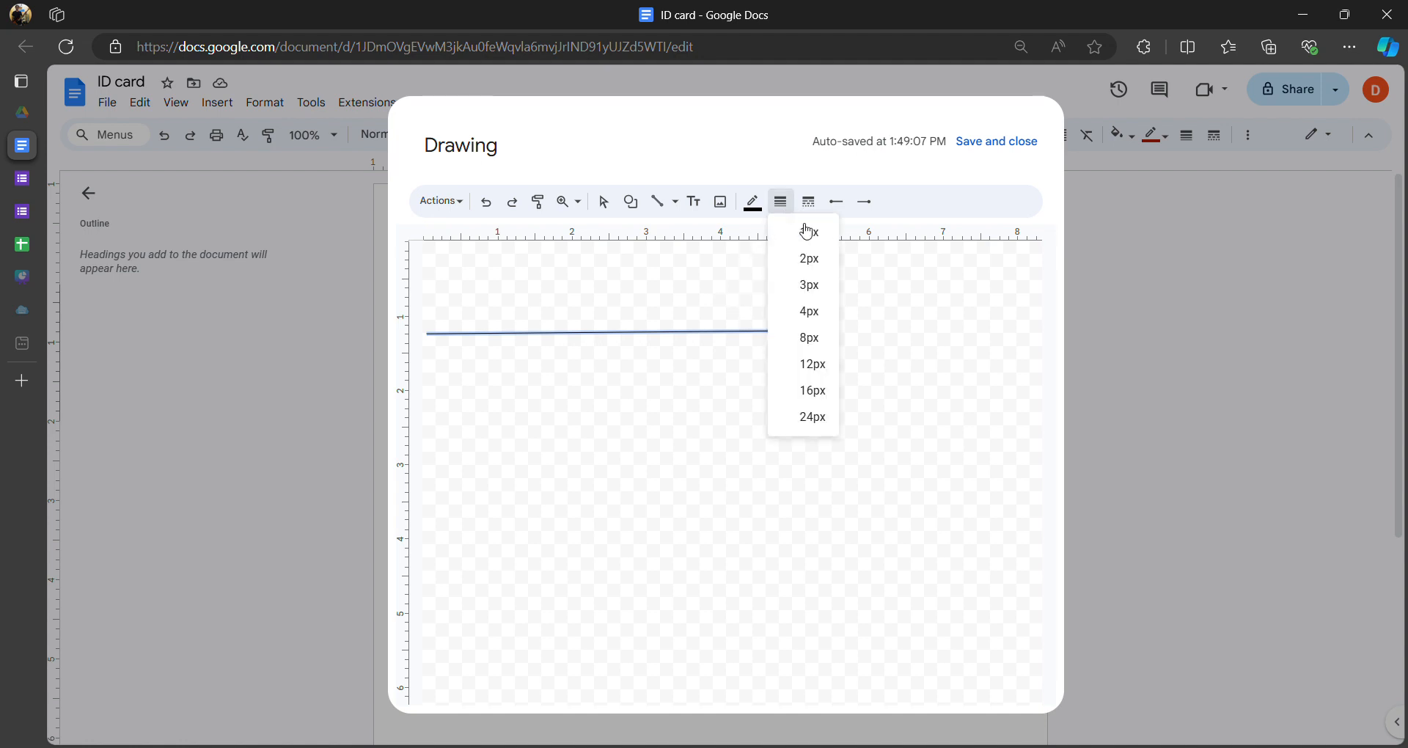
{"action": "left_click", "coordinate": [812, 315]}
{"action": "left_click", "coordinate": [785, 205]}
{"action": "left_click", "coordinate": [801, 168]}
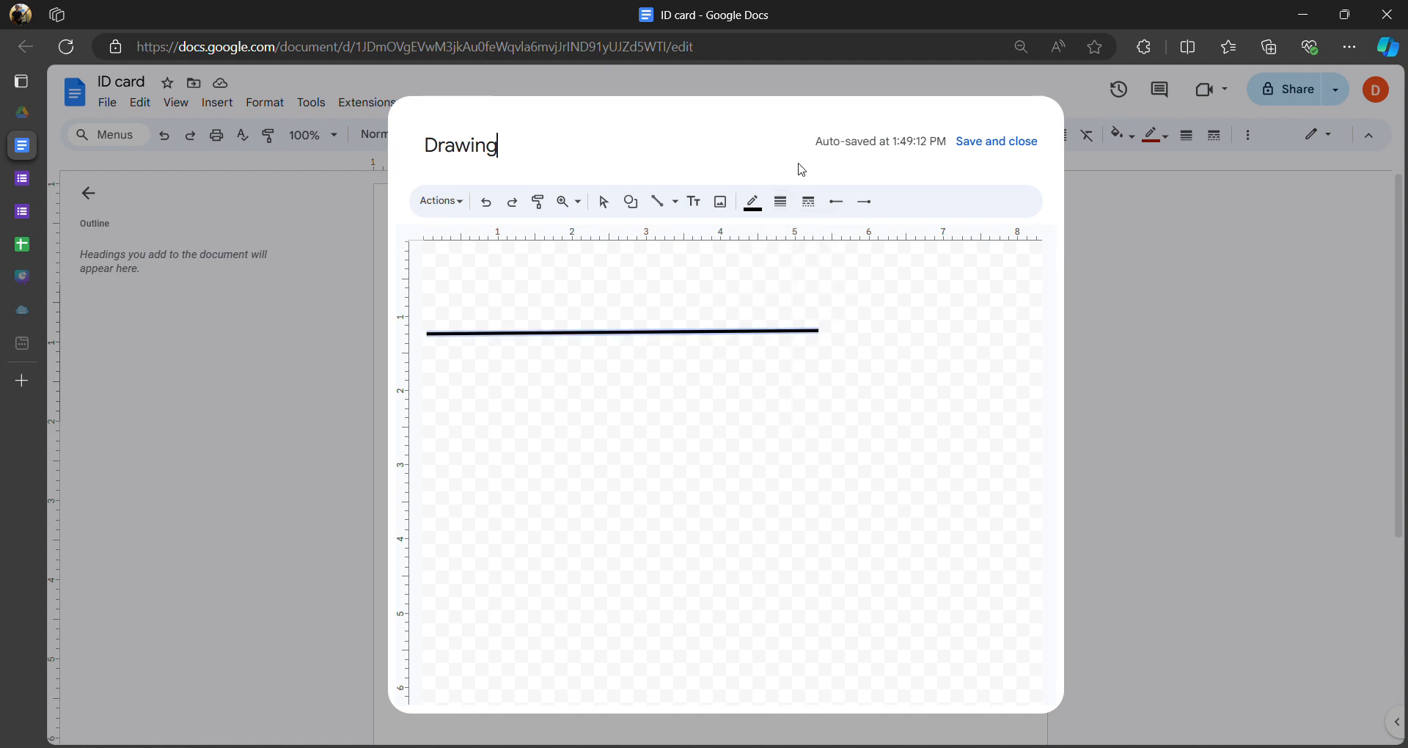
{"action": "left_click", "coordinate": [783, 203]}
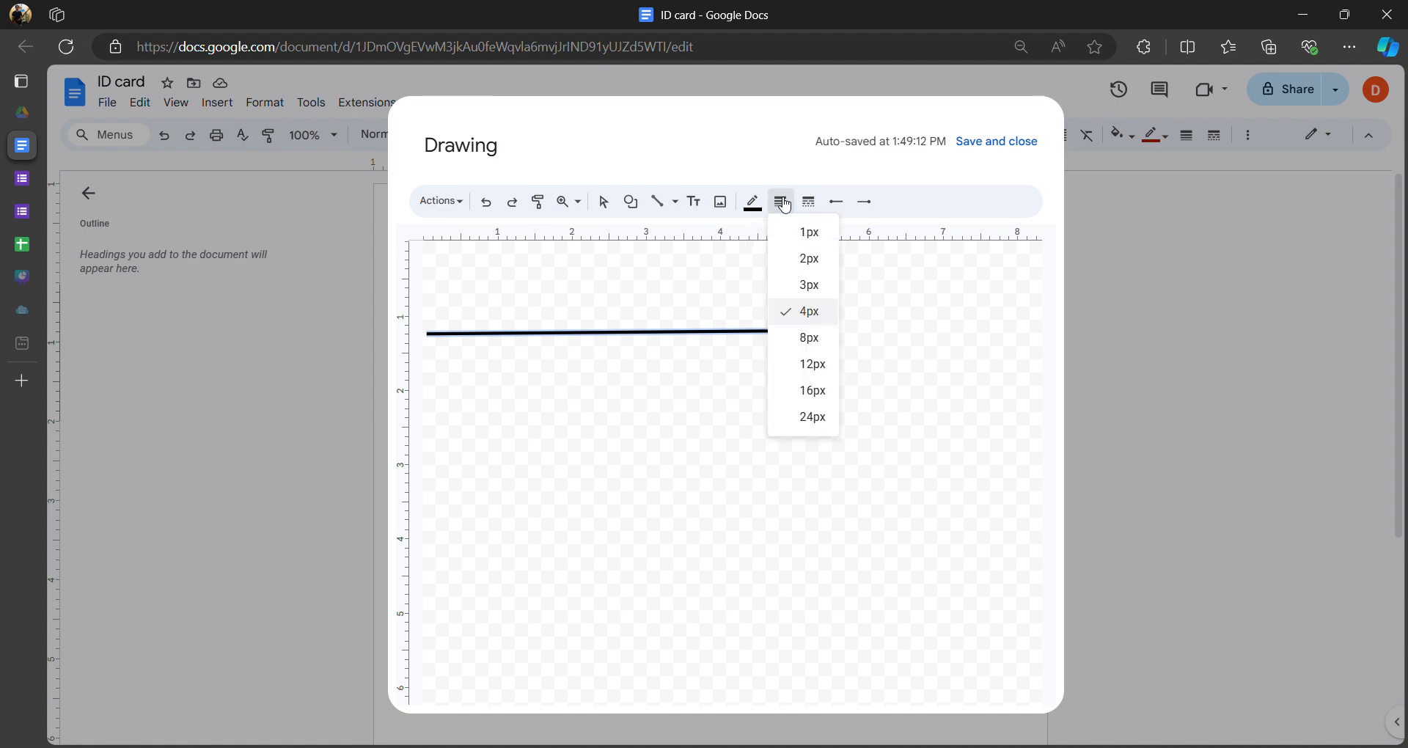
{"action": "left_click", "coordinate": [814, 341]}
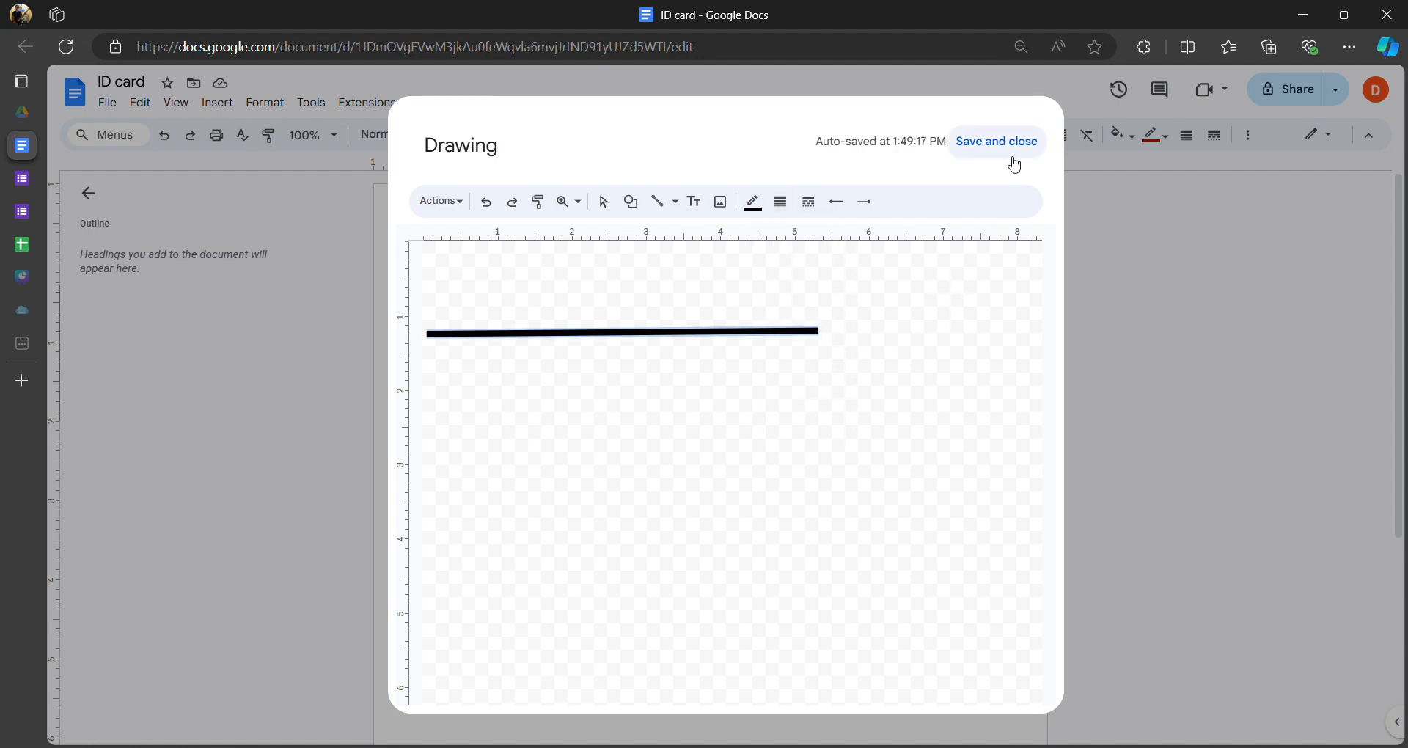
{"action": "left_click", "coordinate": [986, 143]}
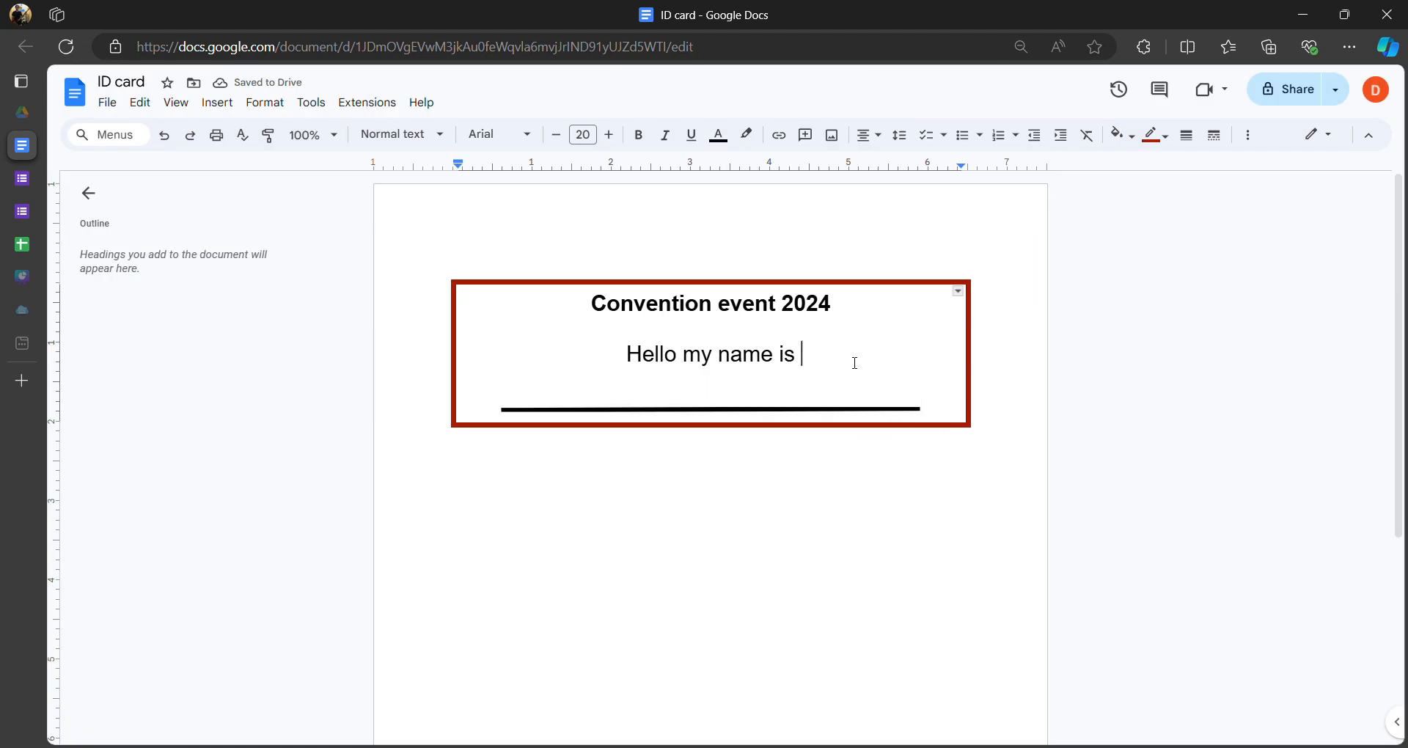
- Add blank lines below the underline and type a left-aligned 'Name:' label
{"action": "key", "text": "Return"}
{"action": "key", "text": "ctrl+shift+l"}
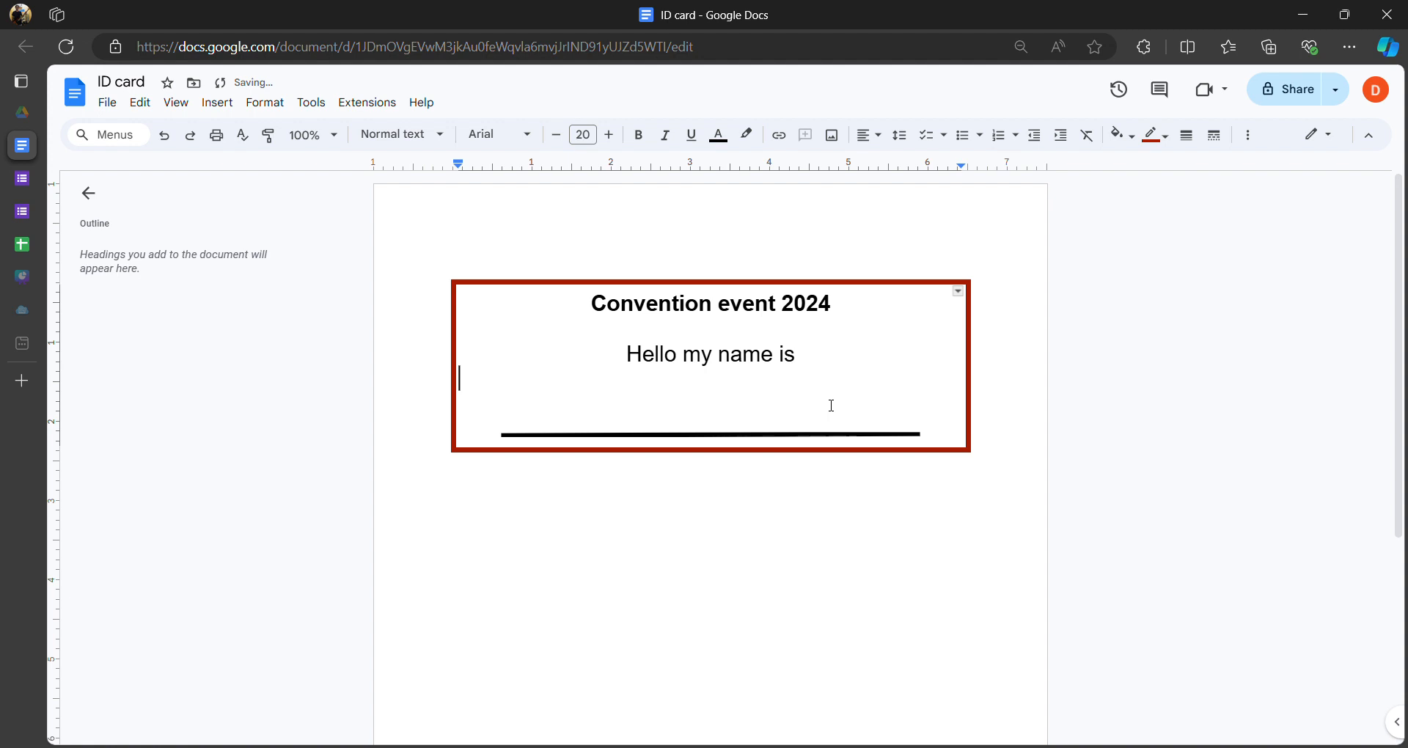
{"action": "key", "text": "ctrl+shift+e"}
{"action": "left_click", "coordinate": [948, 443]}
{"action": "key", "text": "Return"}
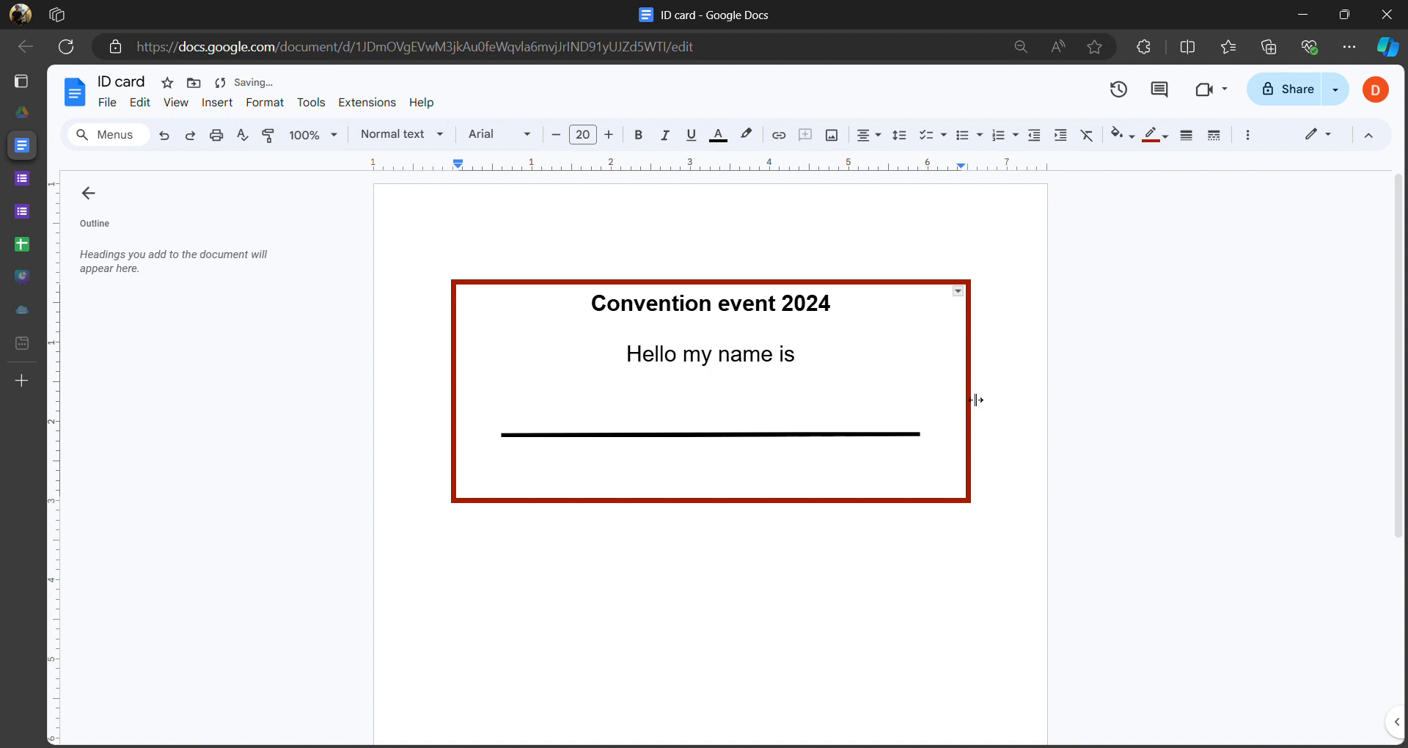
{"action": "double_click", "coordinate": [948, 419]}
{"action": "left_click", "coordinate": [775, 484]}
{"action": "key", "text": "ctrl+shift+l"}
{"action": "type", "text": "Name"}
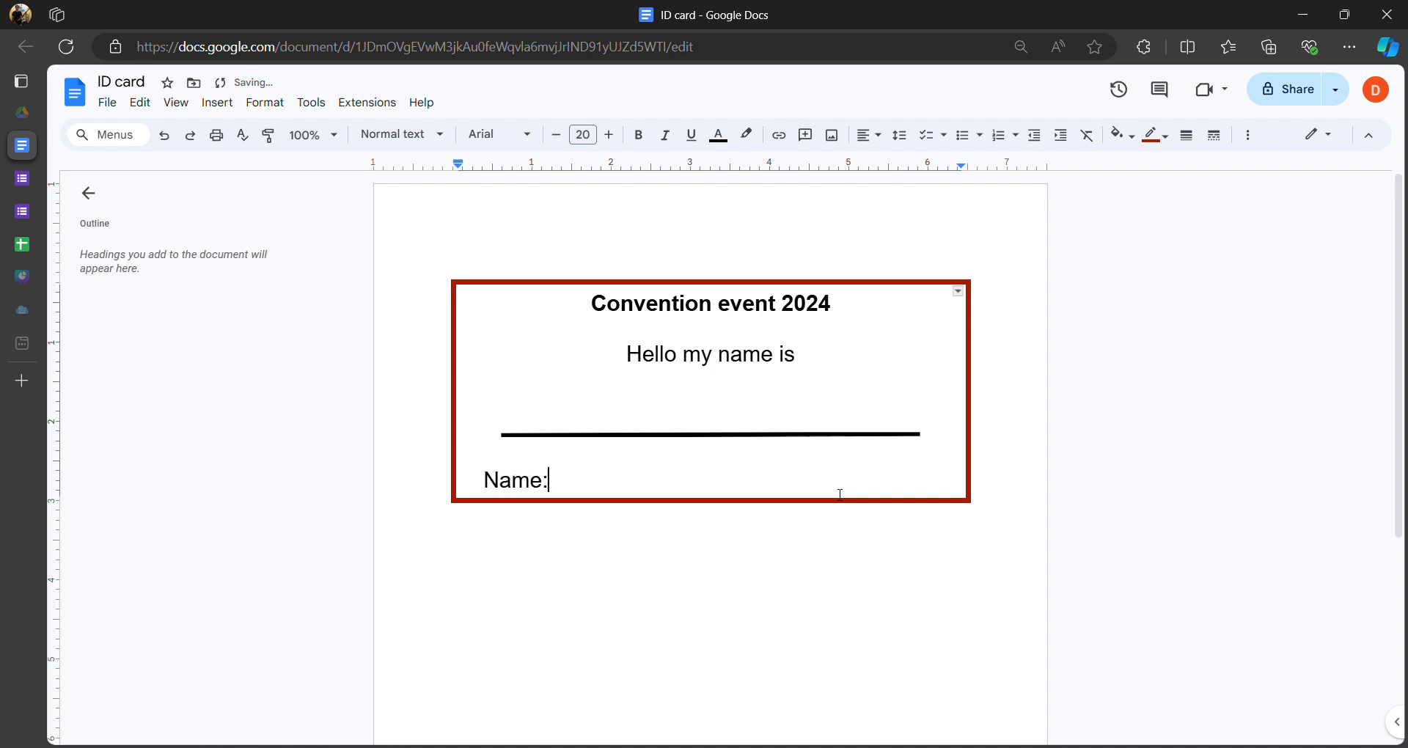
{"action": "type", "text": ":"}
{"action": "key", "text": "Return"}
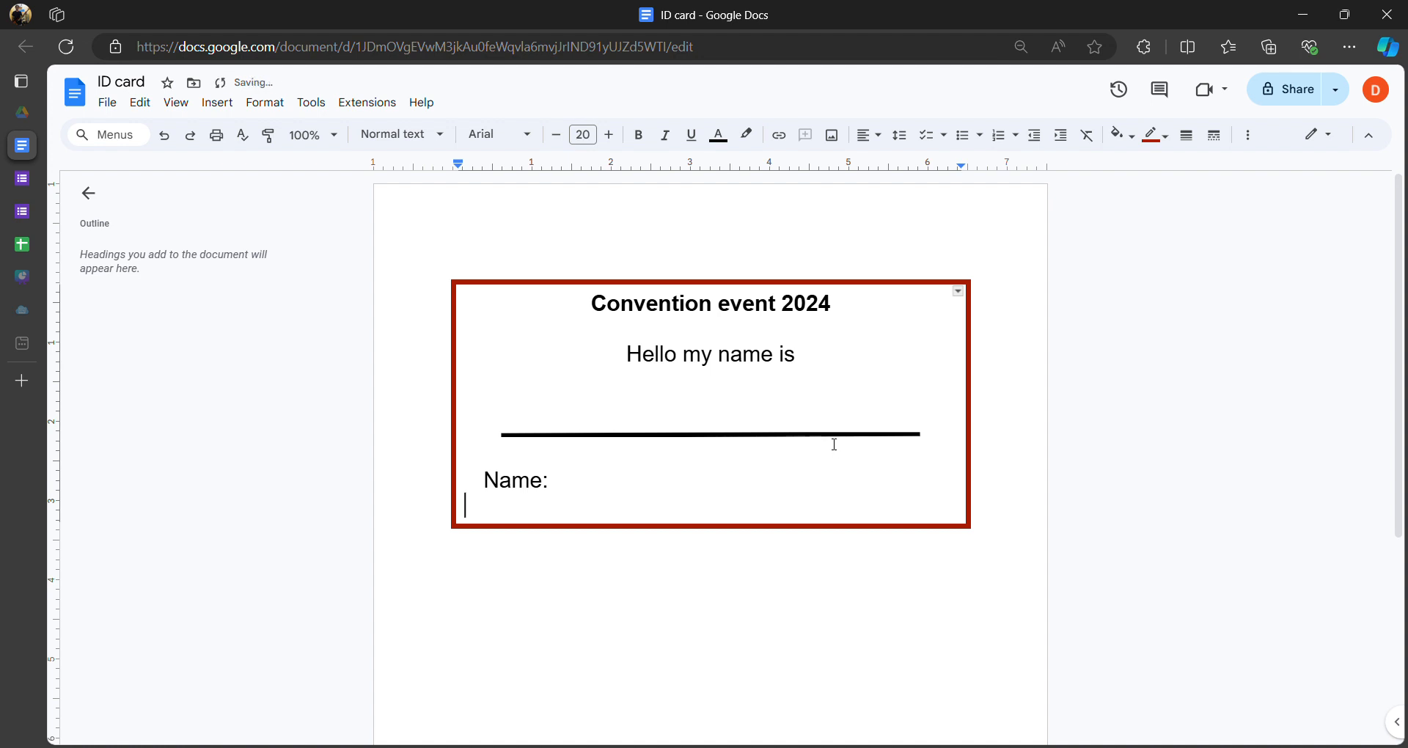
- Paste a copy of the thick line under 'Name:' and add an empty line after it
{"action": "left_click", "coordinate": [690, 442]}
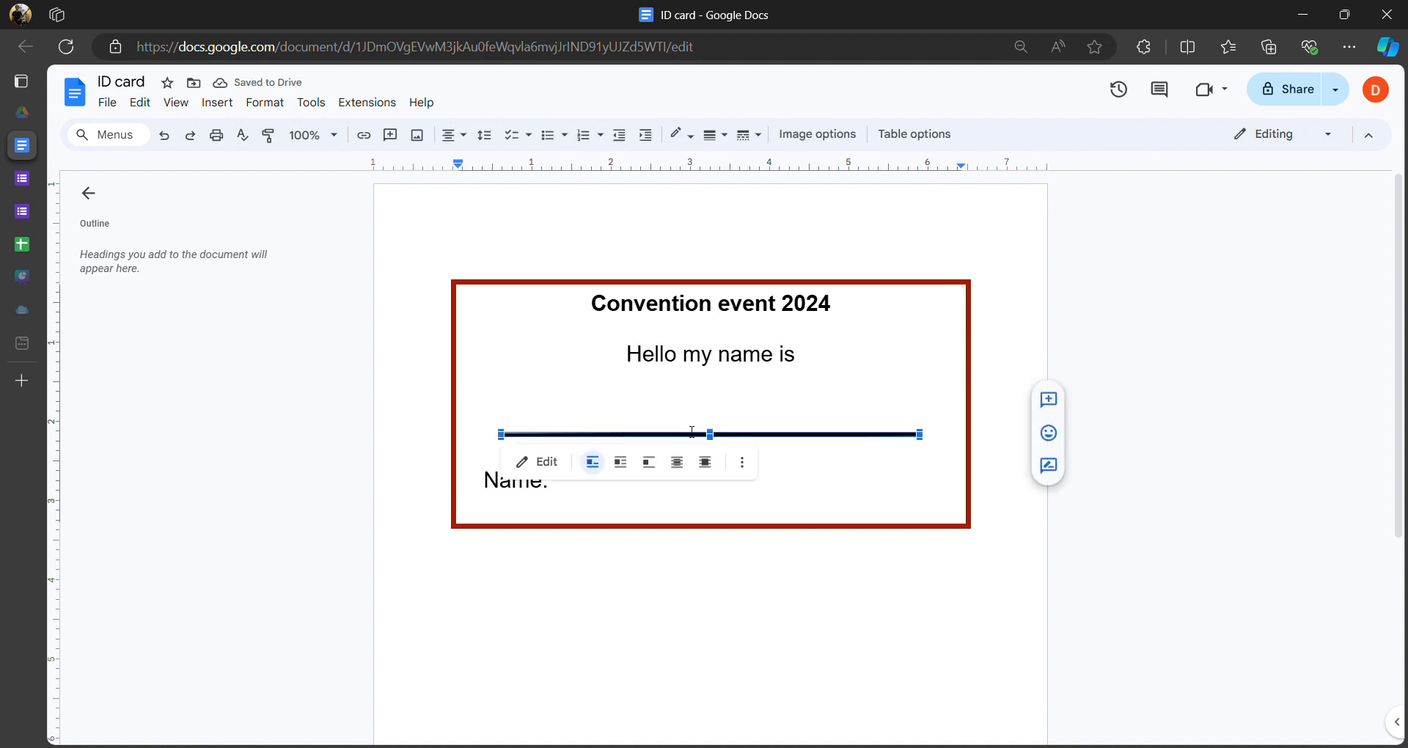
{"action": "left_click", "coordinate": [712, 451]}
{"action": "left_click", "coordinate": [730, 455]}
{"action": "left_click", "coordinate": [727, 527]}
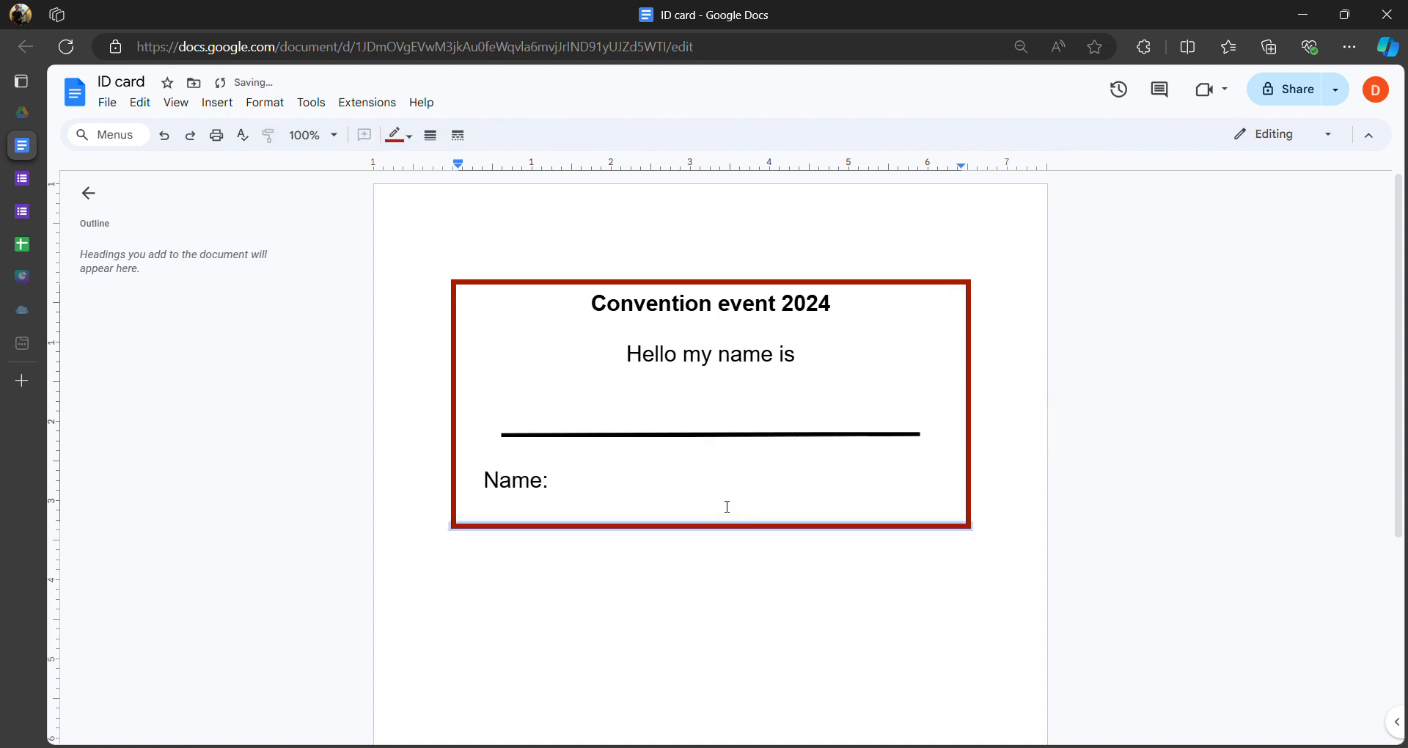
{"action": "left_click", "coordinate": [596, 508]}
{"action": "key", "text": "ctrl+v"}
{"action": "double_click", "coordinate": [683, 487]}
{"action": "scroll", "coordinate": [668, 490], "scroll_direction": "down", "scroll_amount": 2}
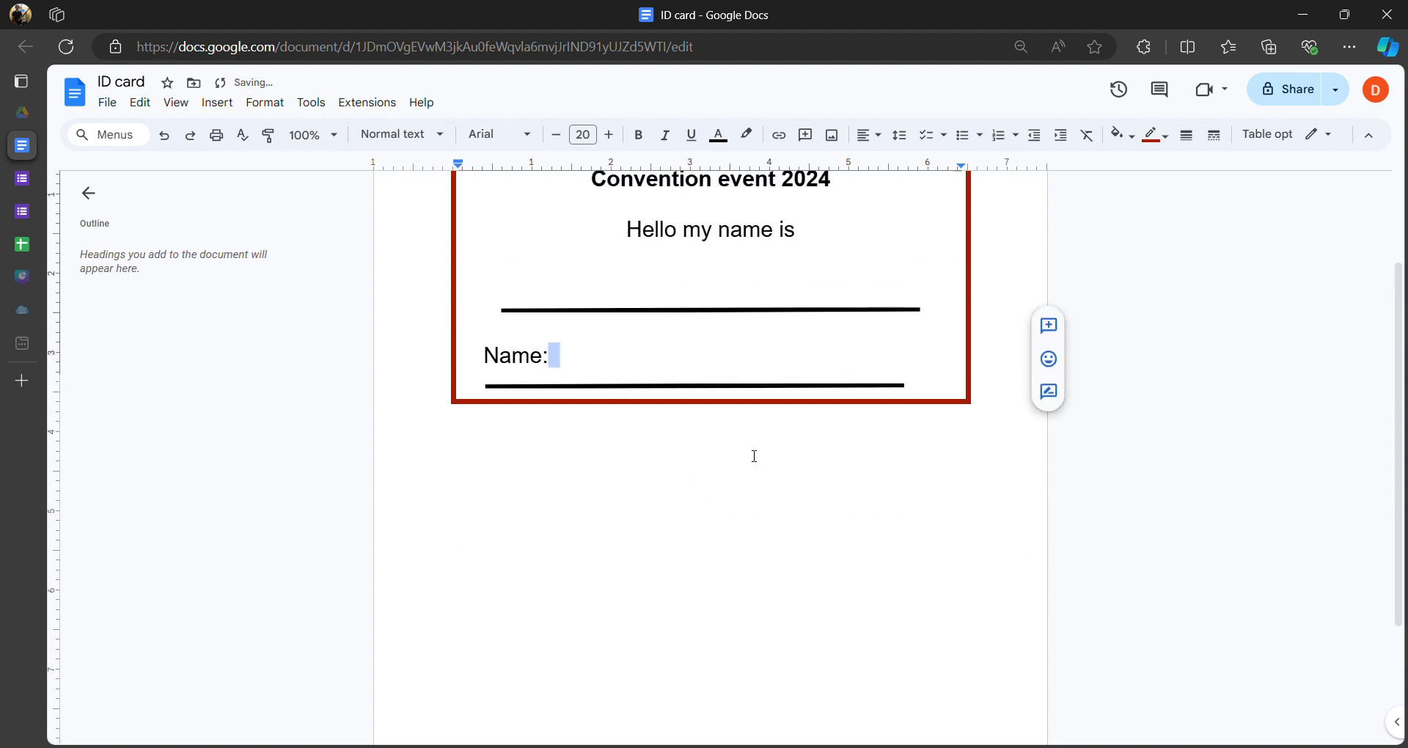
{"action": "left_click", "coordinate": [937, 418]}
{"action": "key", "text": "Return"}
{"action": "key", "text": "Return"}
{"action": "key", "text": "Return"}
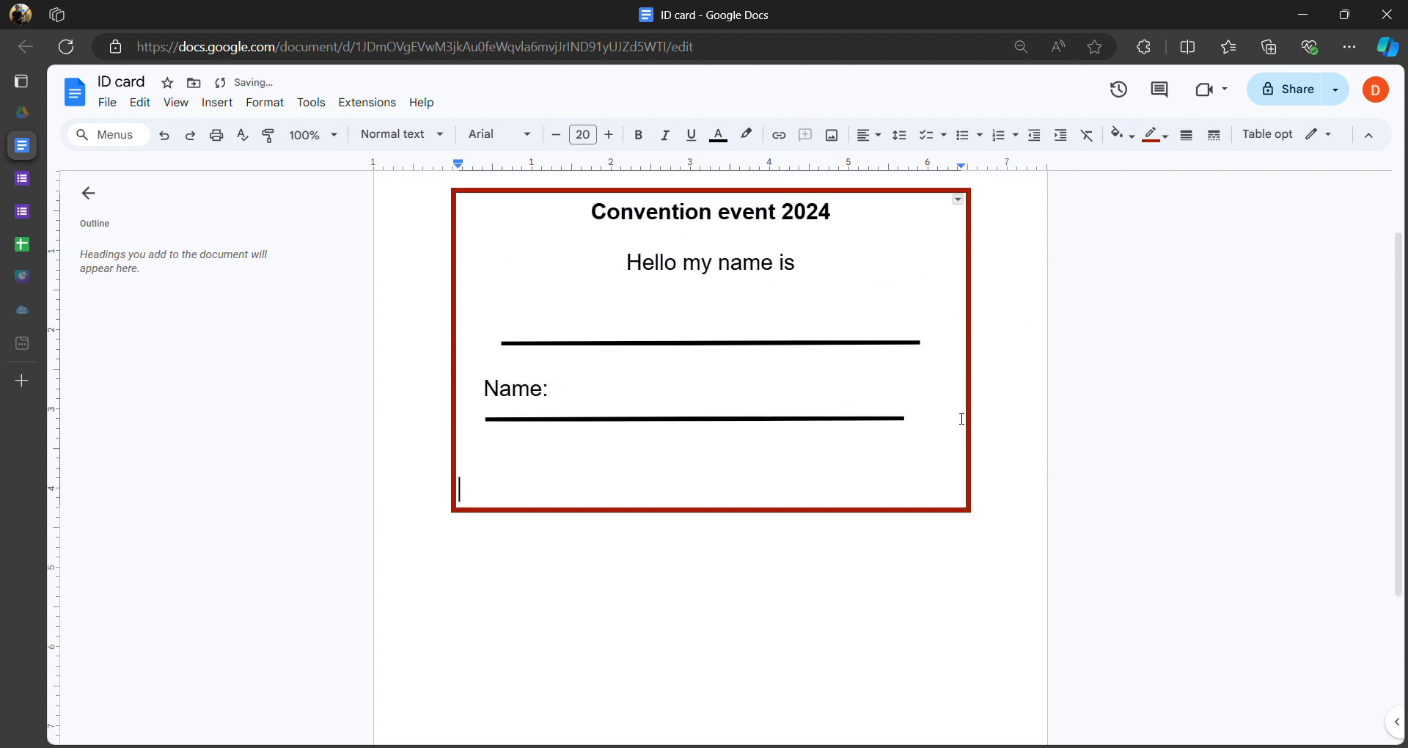
- Edit the drawing under 'Name:' to change its line weight from 8px to 2px
{"action": "left_click", "coordinate": [673, 417]}
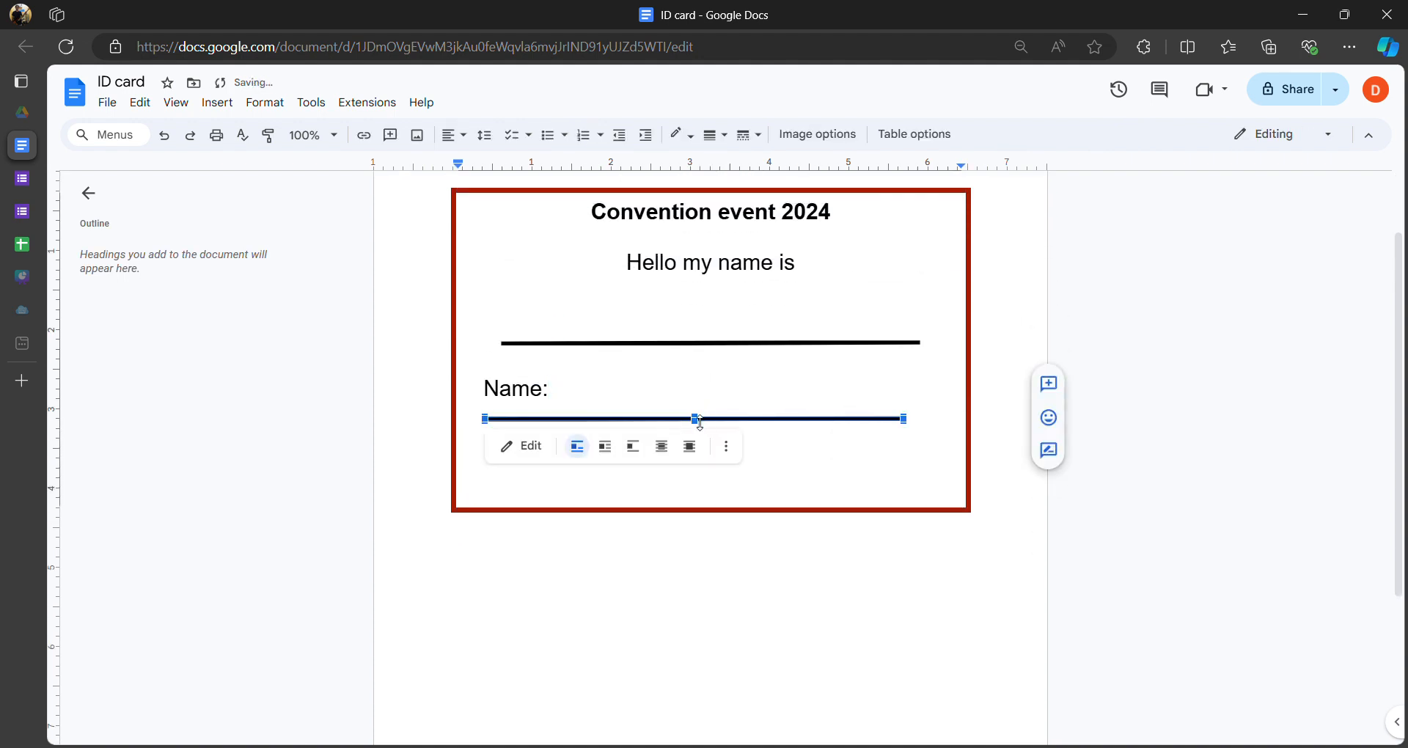
{"action": "left_click", "coordinate": [510, 446]}
{"action": "left_click", "coordinate": [1009, 140]}
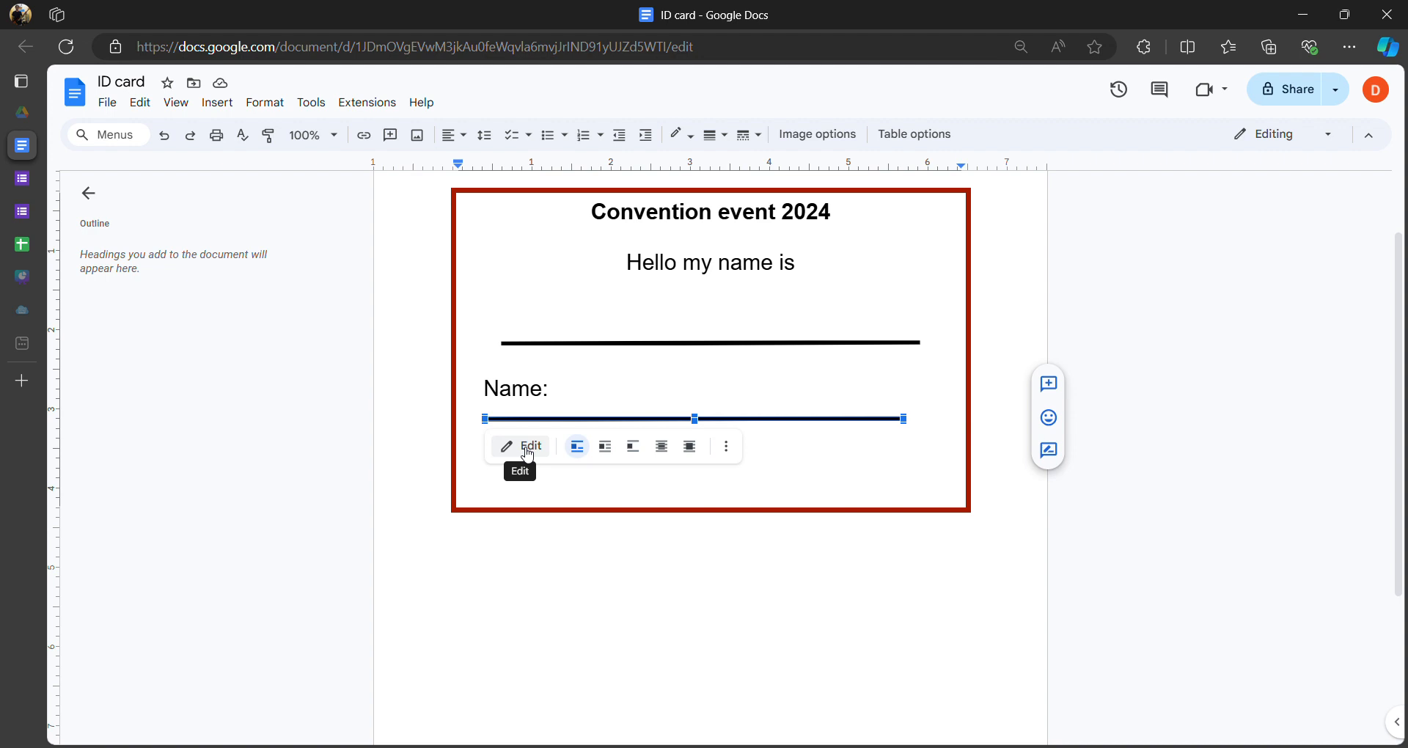
{"action": "left_click", "coordinate": [525, 448]}
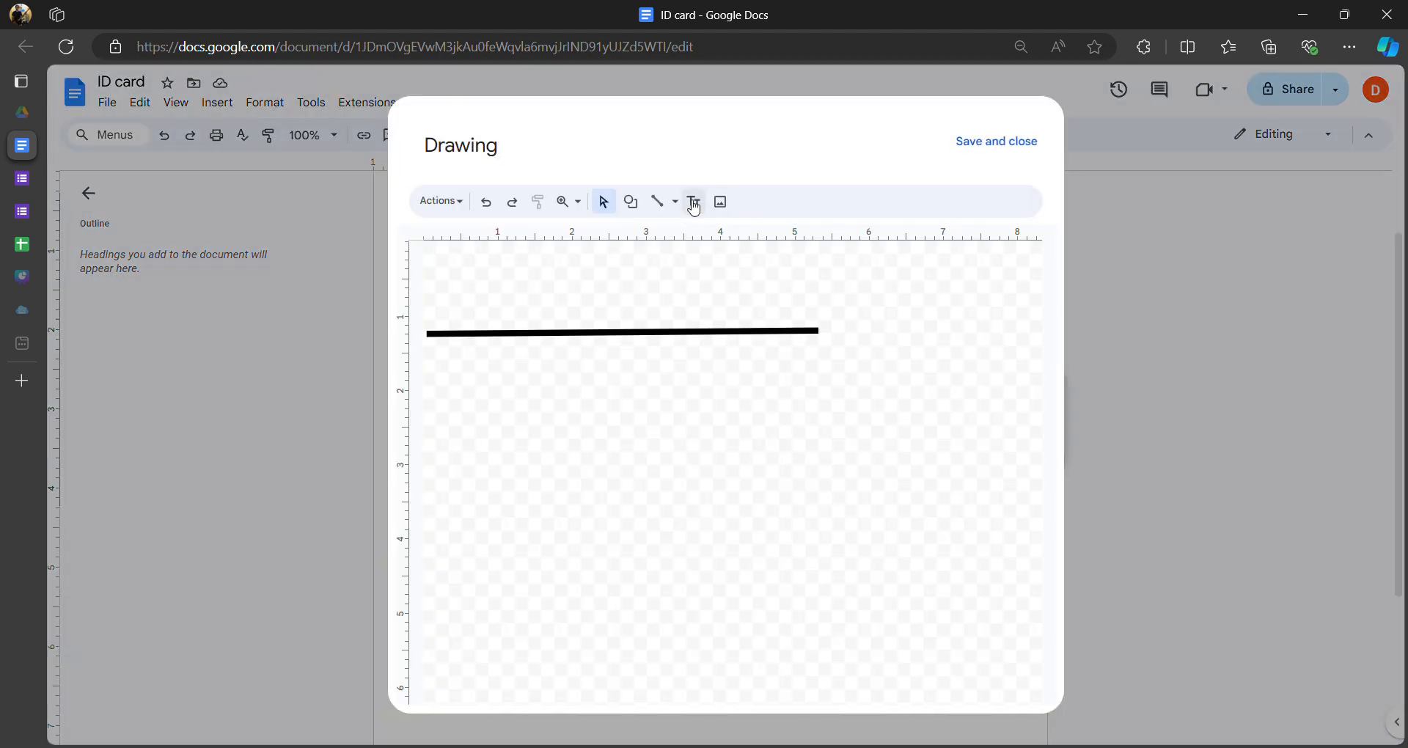
{"action": "left_click", "coordinate": [687, 336]}
{"action": "left_click", "coordinate": [783, 205]}
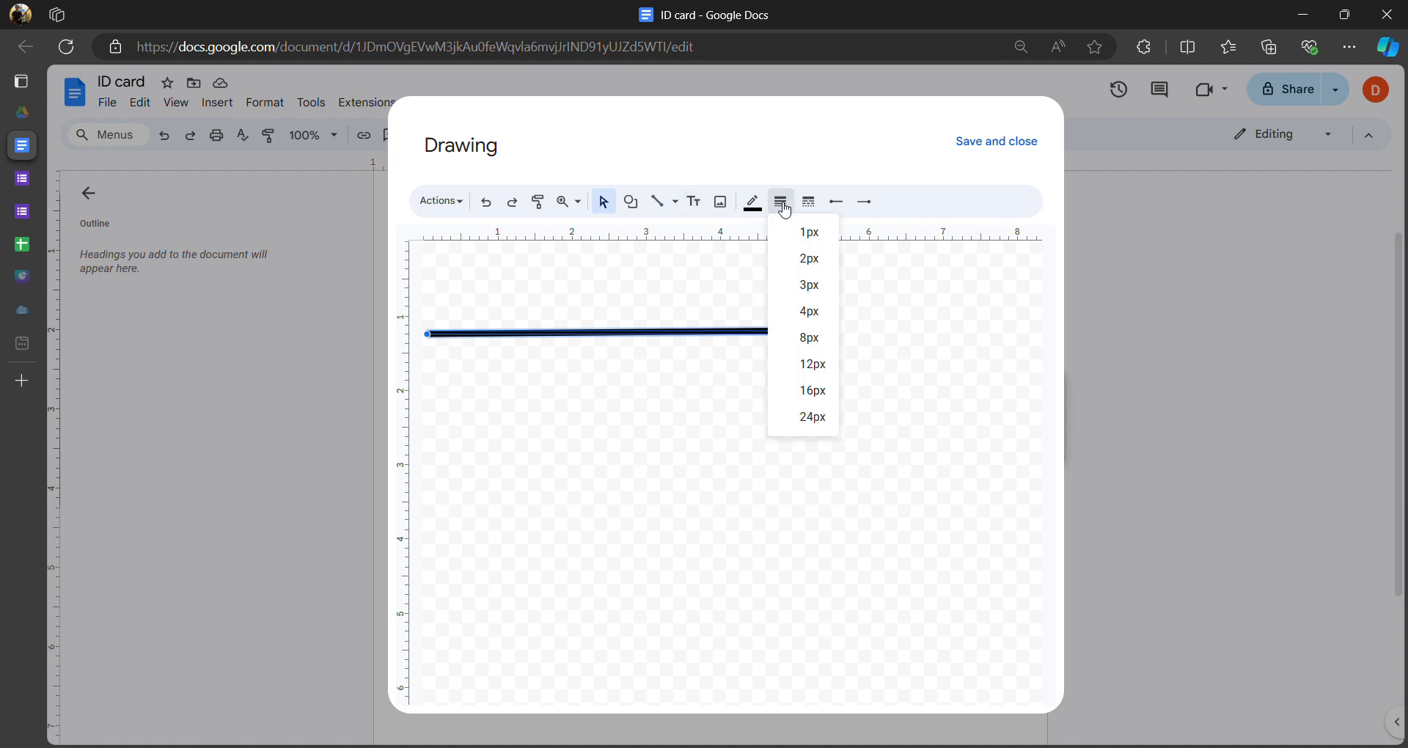
{"action": "left_click", "coordinate": [822, 271]}
{"action": "left_click", "coordinate": [997, 143]}
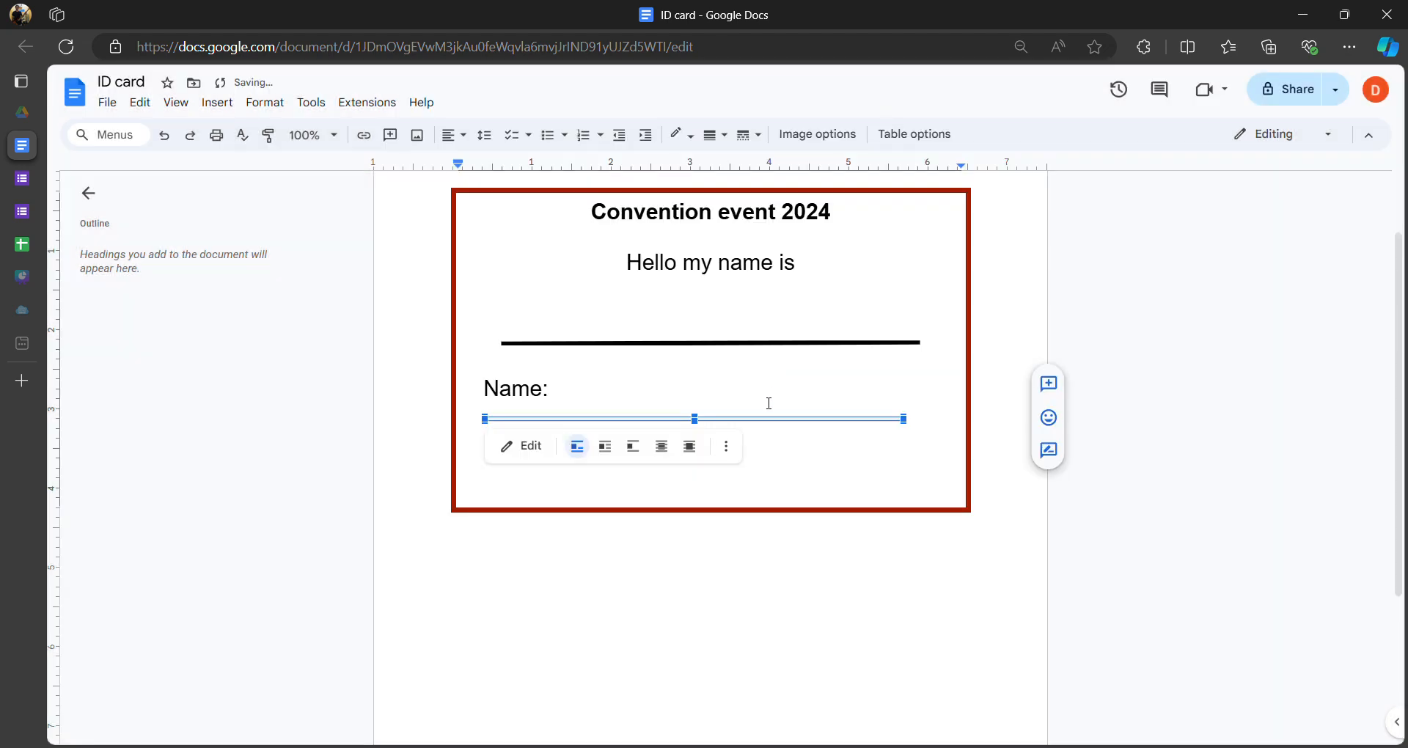
{"action": "left_click", "coordinate": [802, 467]}
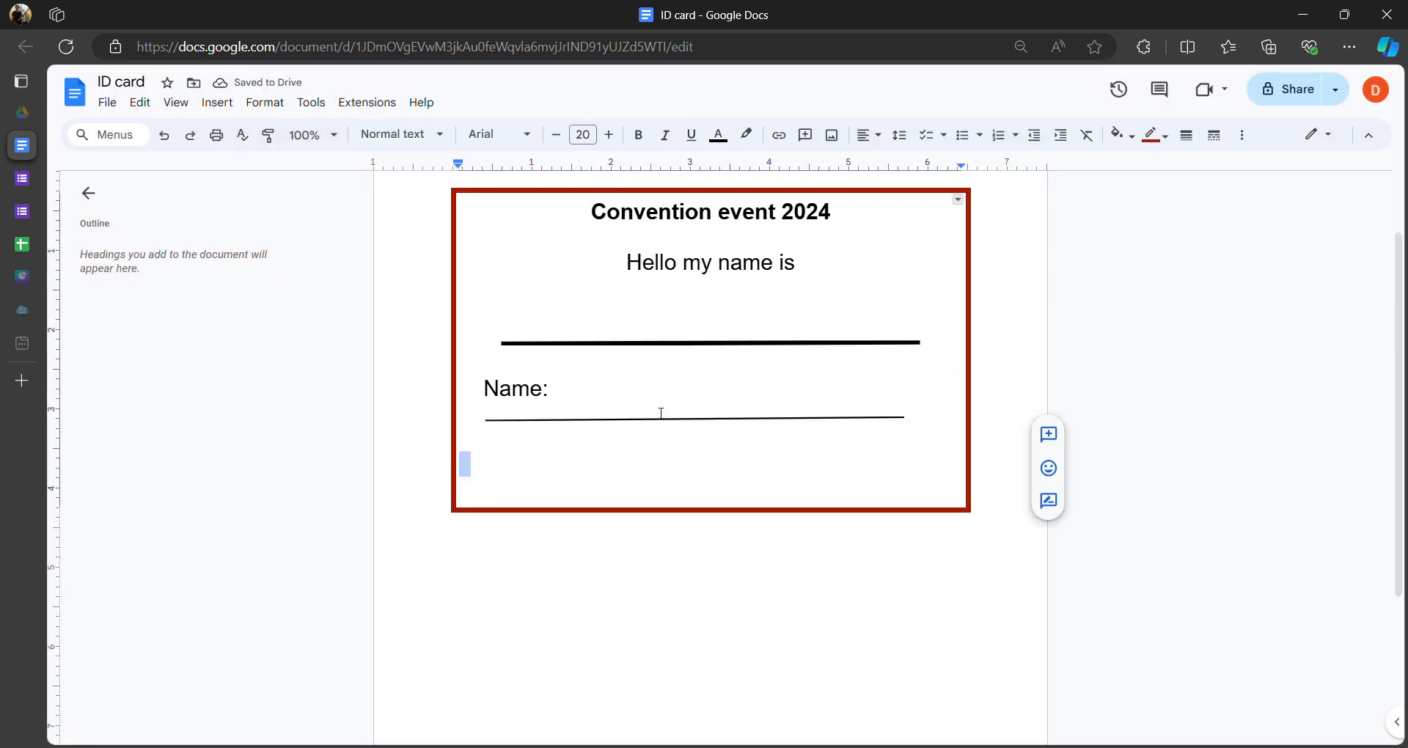
- Paste a second copy of the Name: label and underline below the first
{"action": "left_click", "coordinate": [926, 423]}
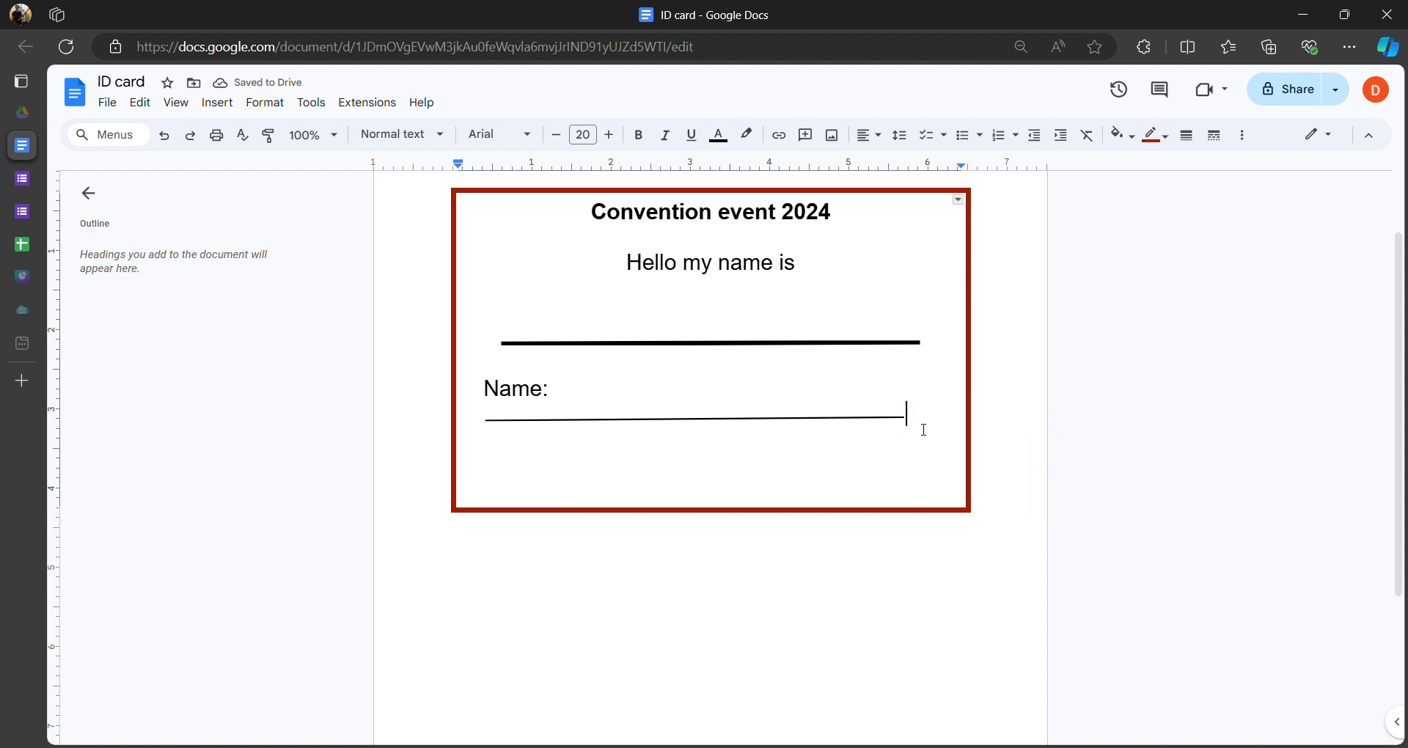
{"action": "mouse_move", "coordinate": [503, 375]}
{"action": "left_mouse_down"}
{"action": "mouse_move", "coordinate": [905, 408]}
{"action": "mouse_move", "coordinate": [927, 431]}
{"action": "left_mouse_up"}
{"action": "key", "text": "ctrl+c"}
{"action": "left_click", "coordinate": [927, 427]}
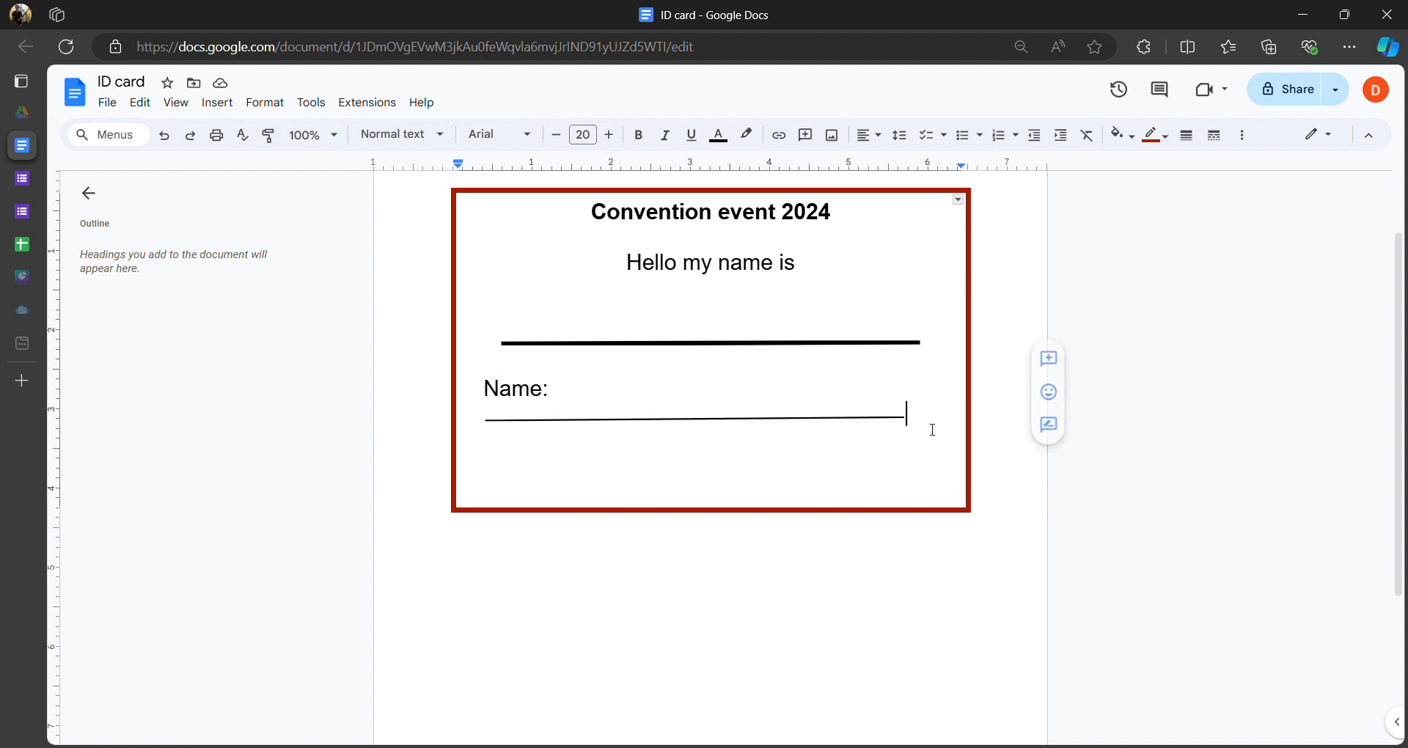
{"action": "key", "text": "Return"}
{"action": "key", "text": "Return"}
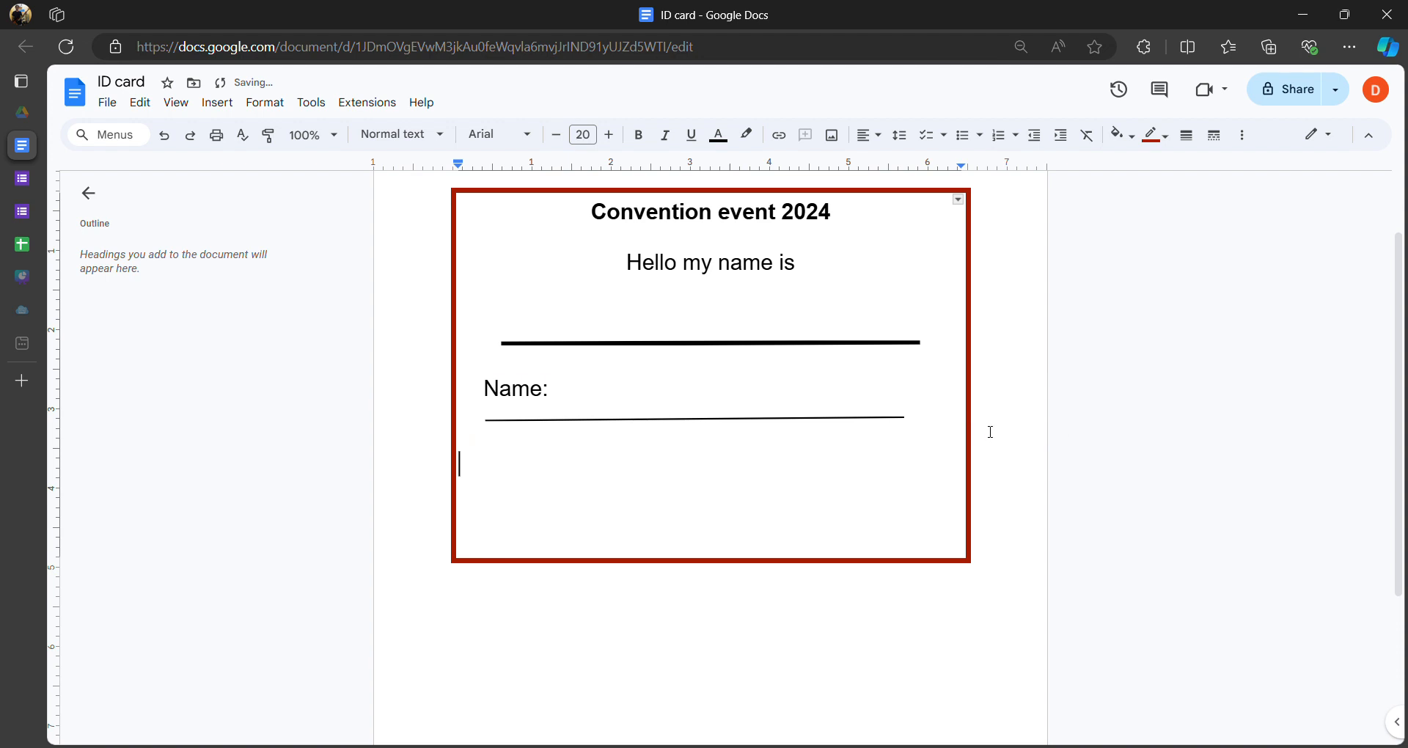
{"action": "key", "text": "ctrl+v"}
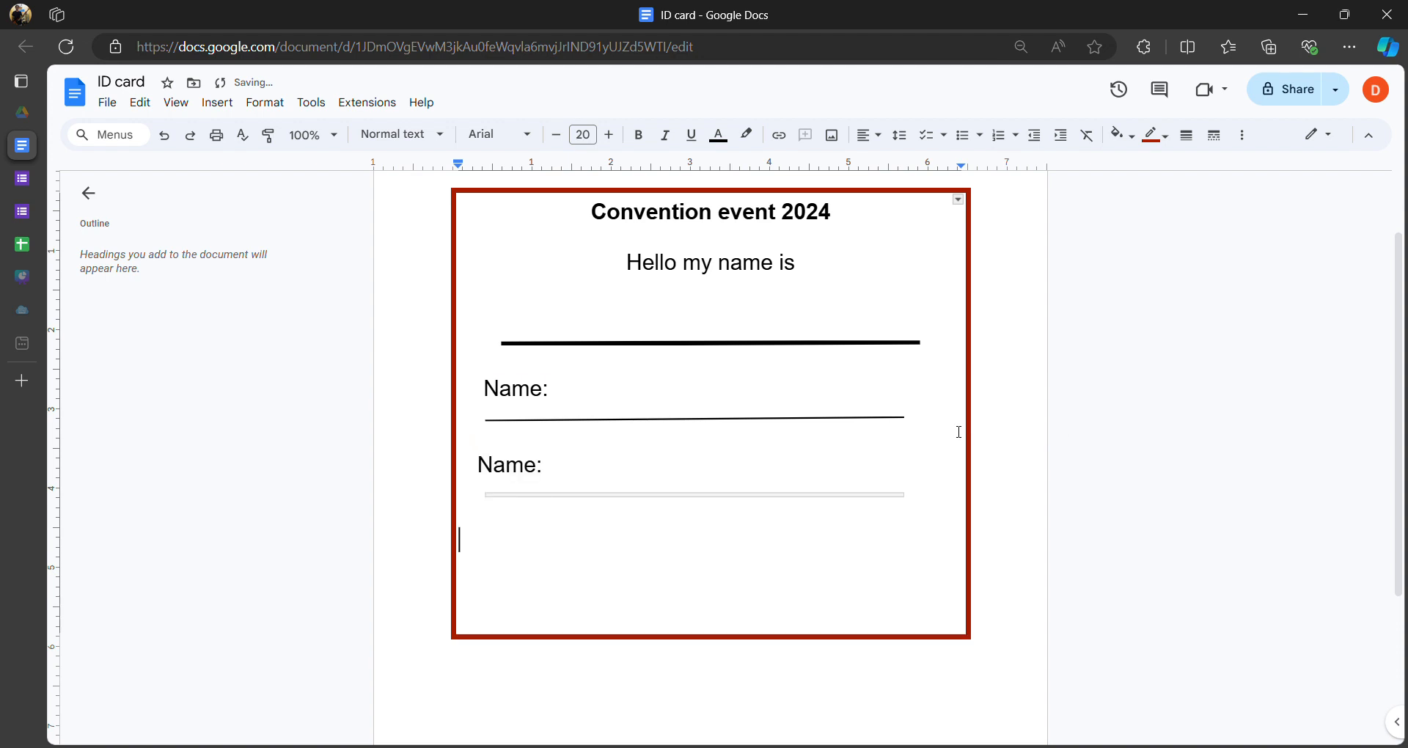
- Paste a third Name: field with underline below the second
{"action": "double_click", "coordinate": [551, 550]}
{"action": "left_click_drag", "start_coordinate": [481, 466], "coordinate": [950, 517]}
{"action": "key", "text": "ctrl+c"}
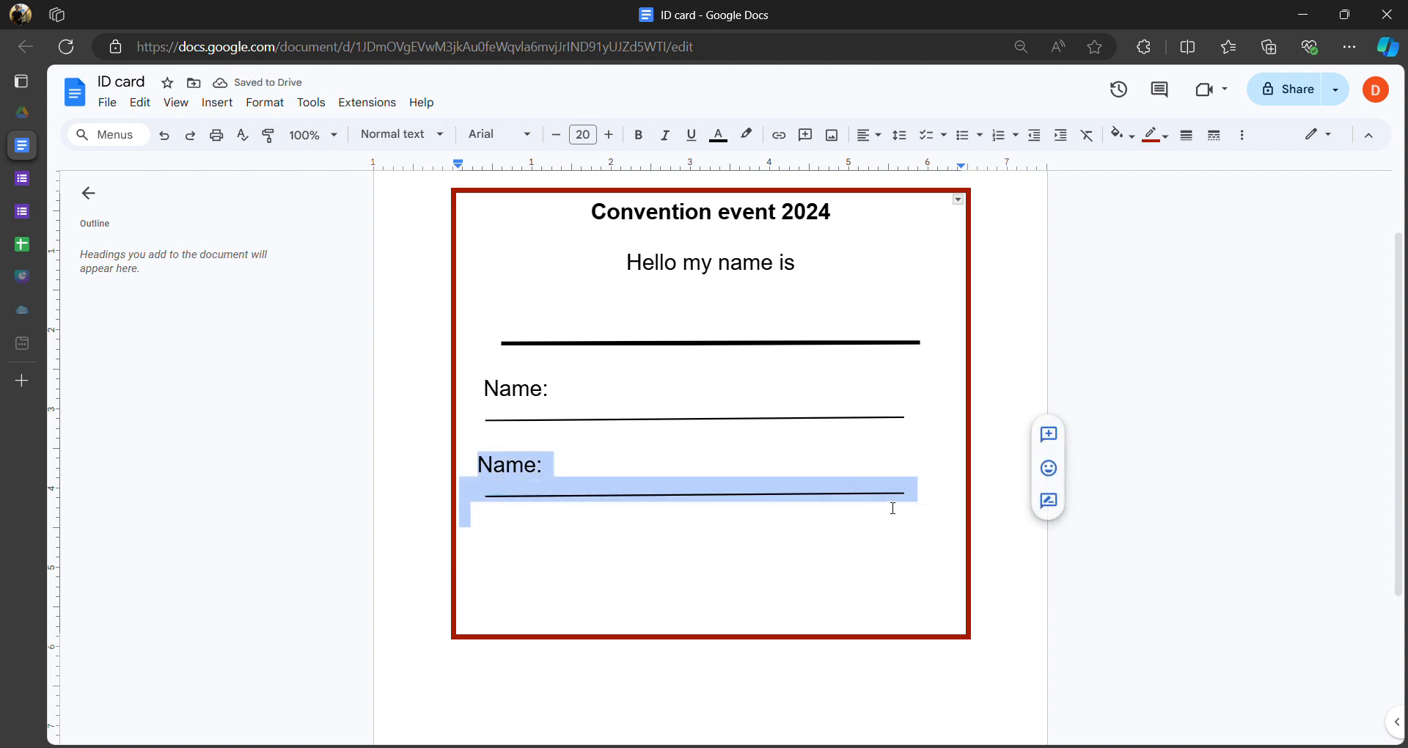
{"action": "left_click", "coordinate": [908, 487]}
{"action": "key", "text": "Return"}
{"action": "key", "text": "Return"}
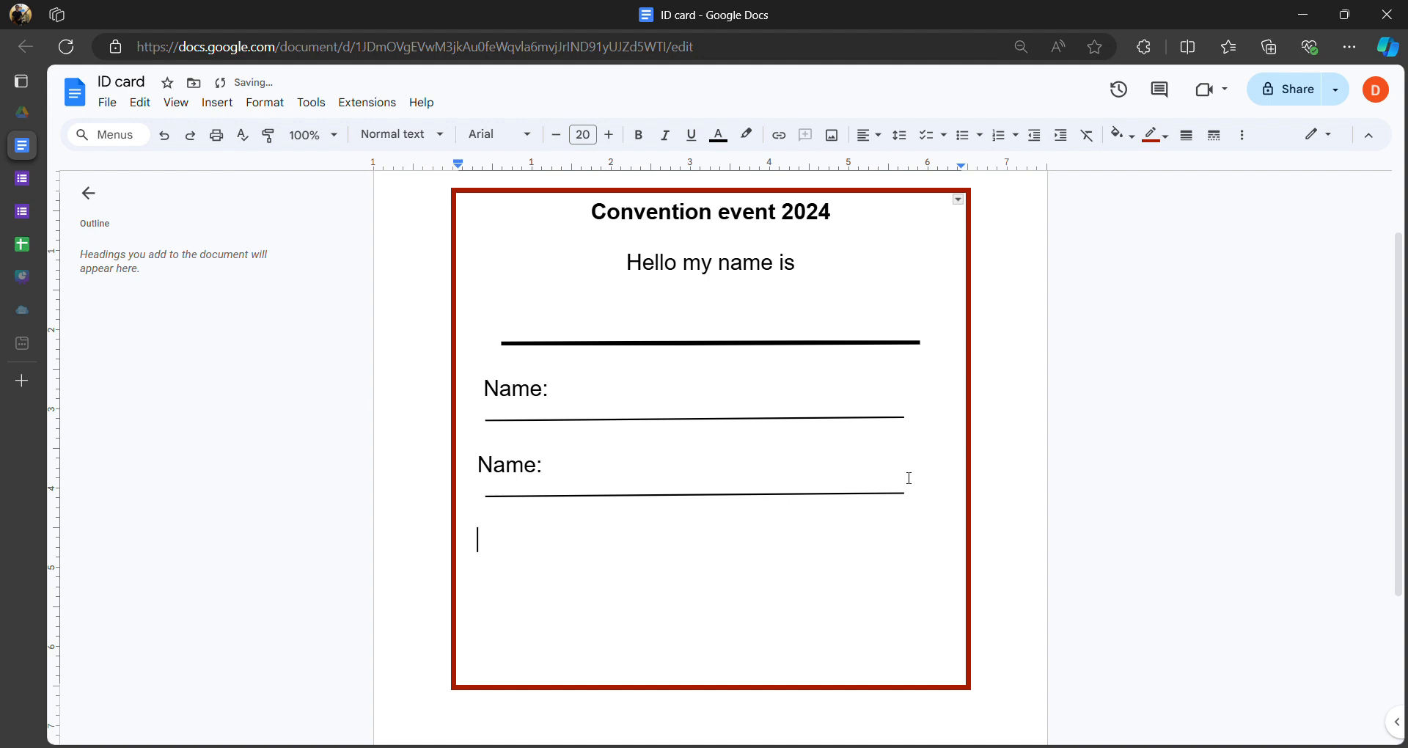
{"action": "key", "text": "ctrl+v"}
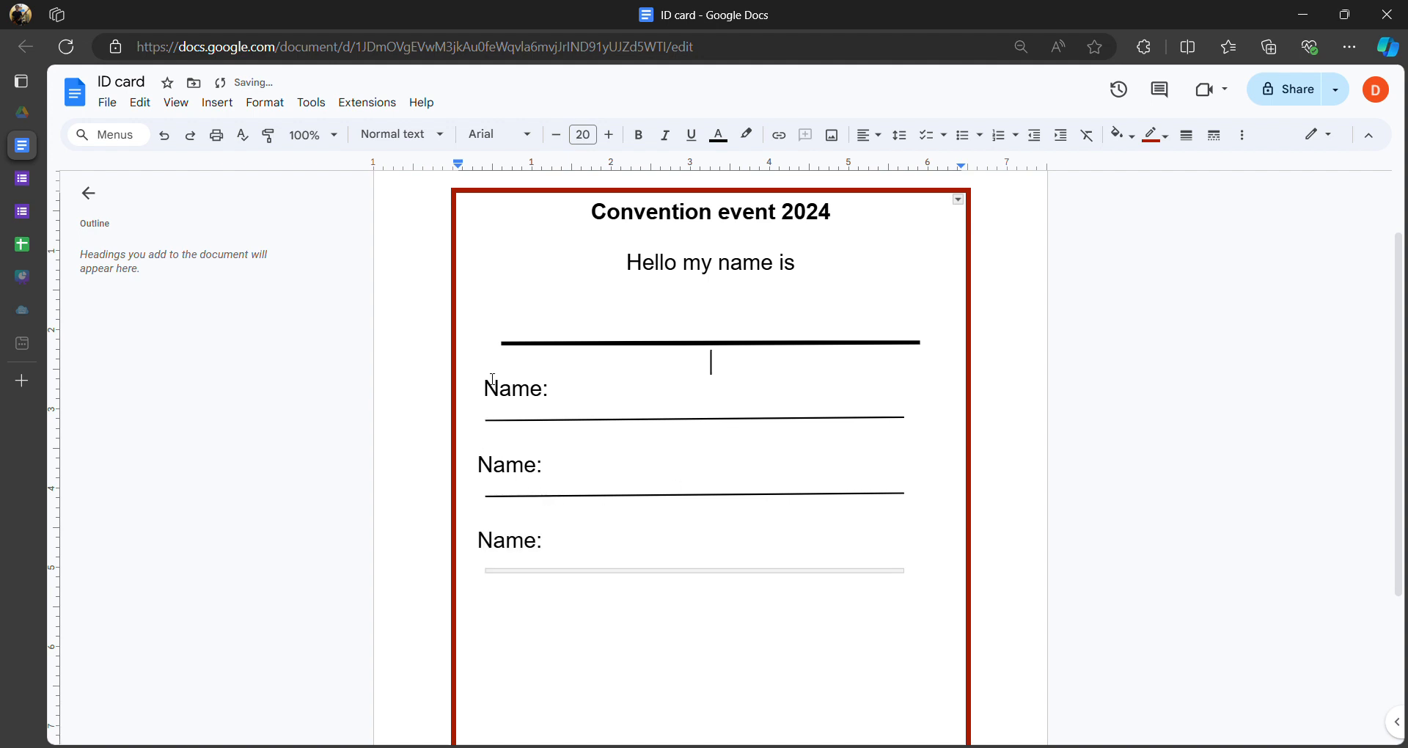
- Line up the copied labels and relabel the second field Email
{"action": "left_click", "coordinate": [480, 464]}
{"action": "left_click", "coordinate": [477, 540]}
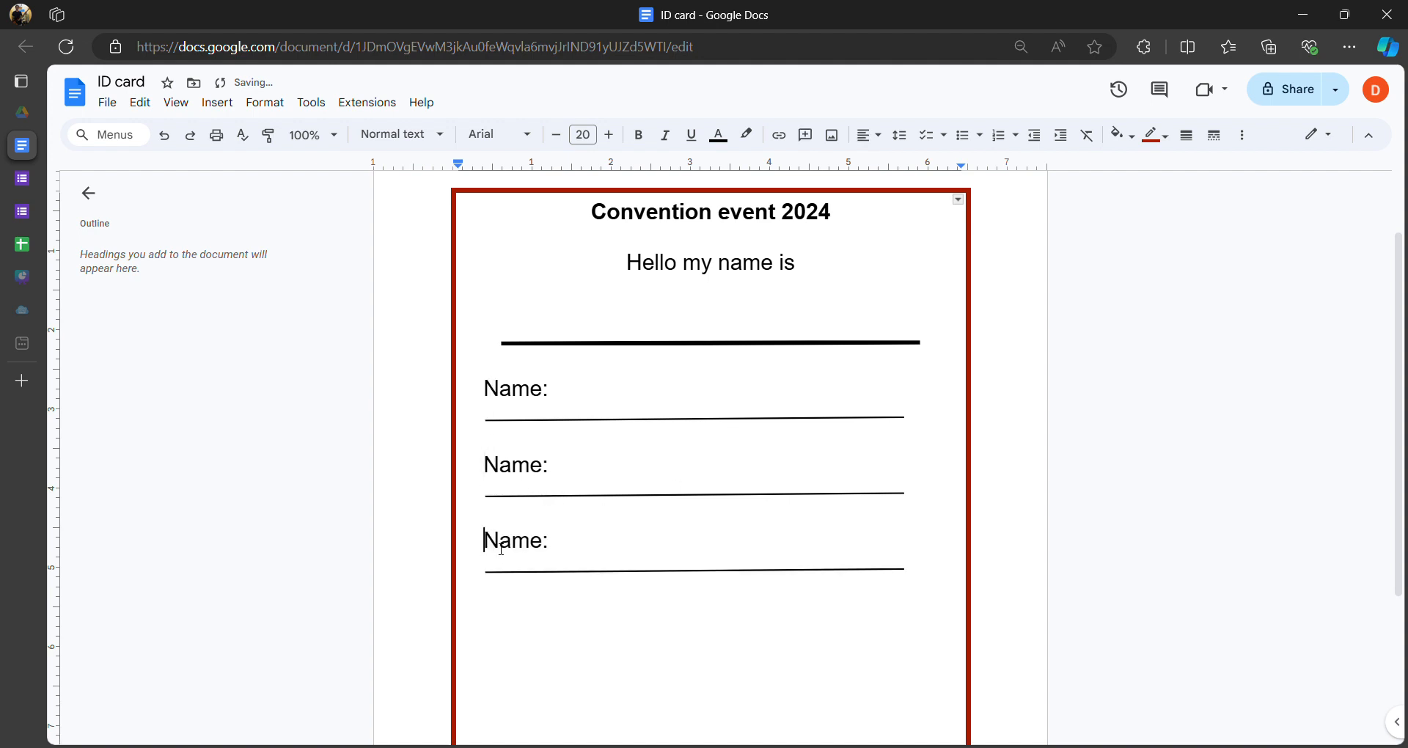
{"action": "left_click", "coordinate": [624, 615]}
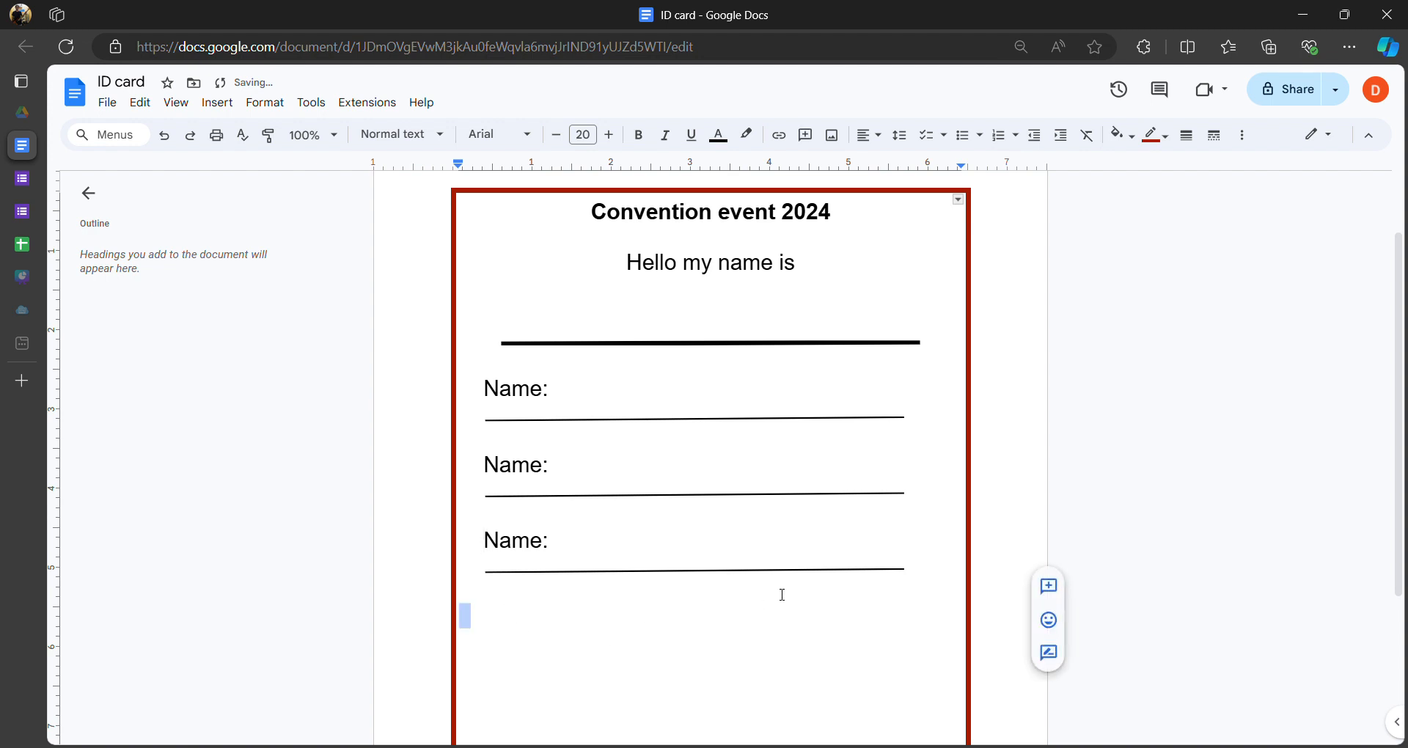
{"action": "double_click", "coordinate": [499, 473]}
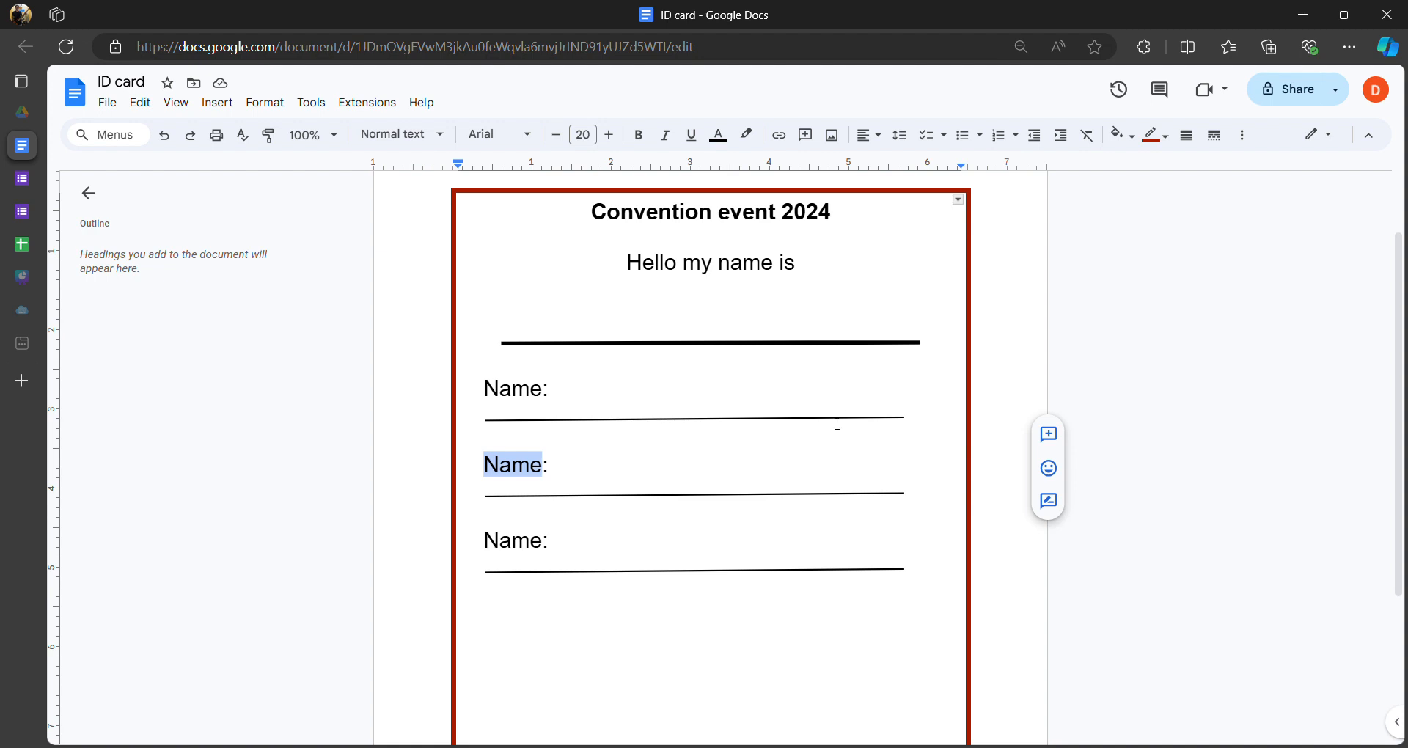
{"action": "type", "text": "Nickname"}
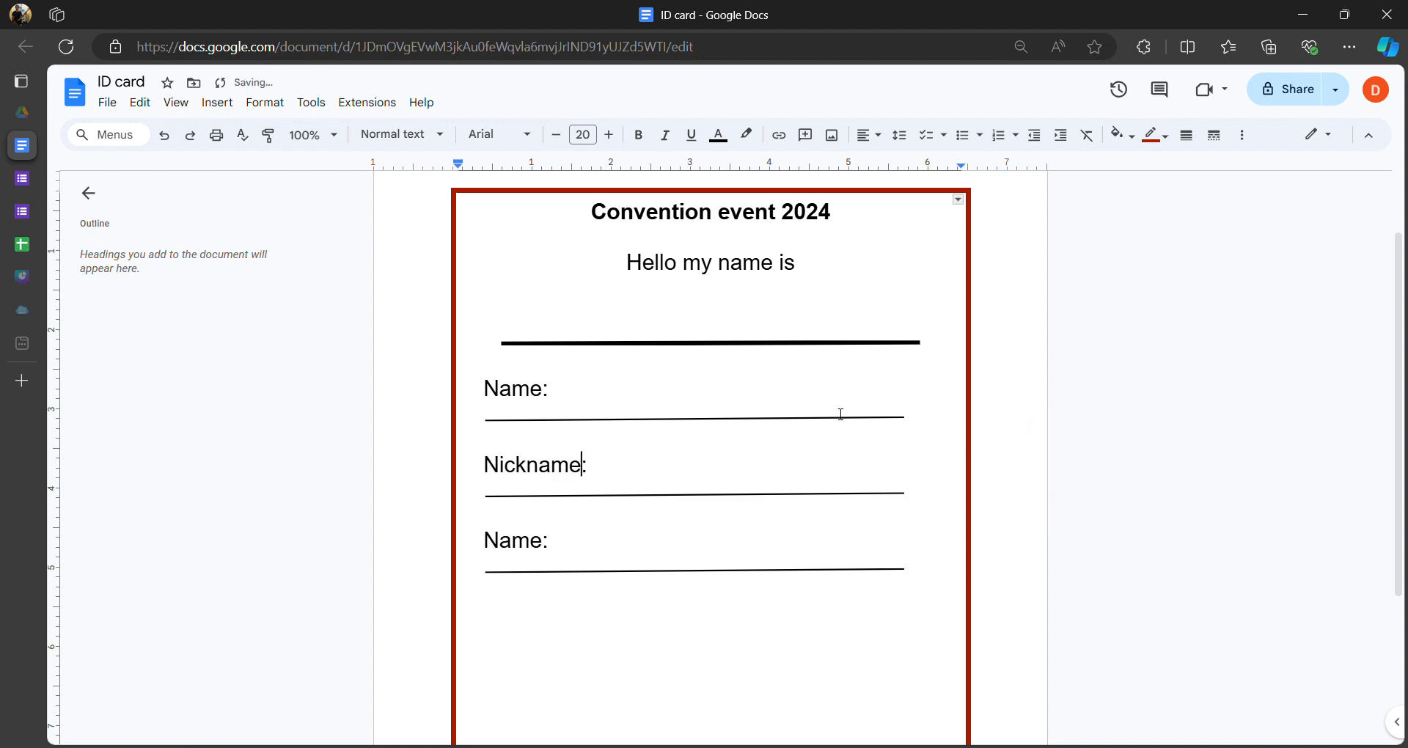
{"action": "left_click_drag", "start_coordinate": [483, 541], "coordinate": [551, 544]}
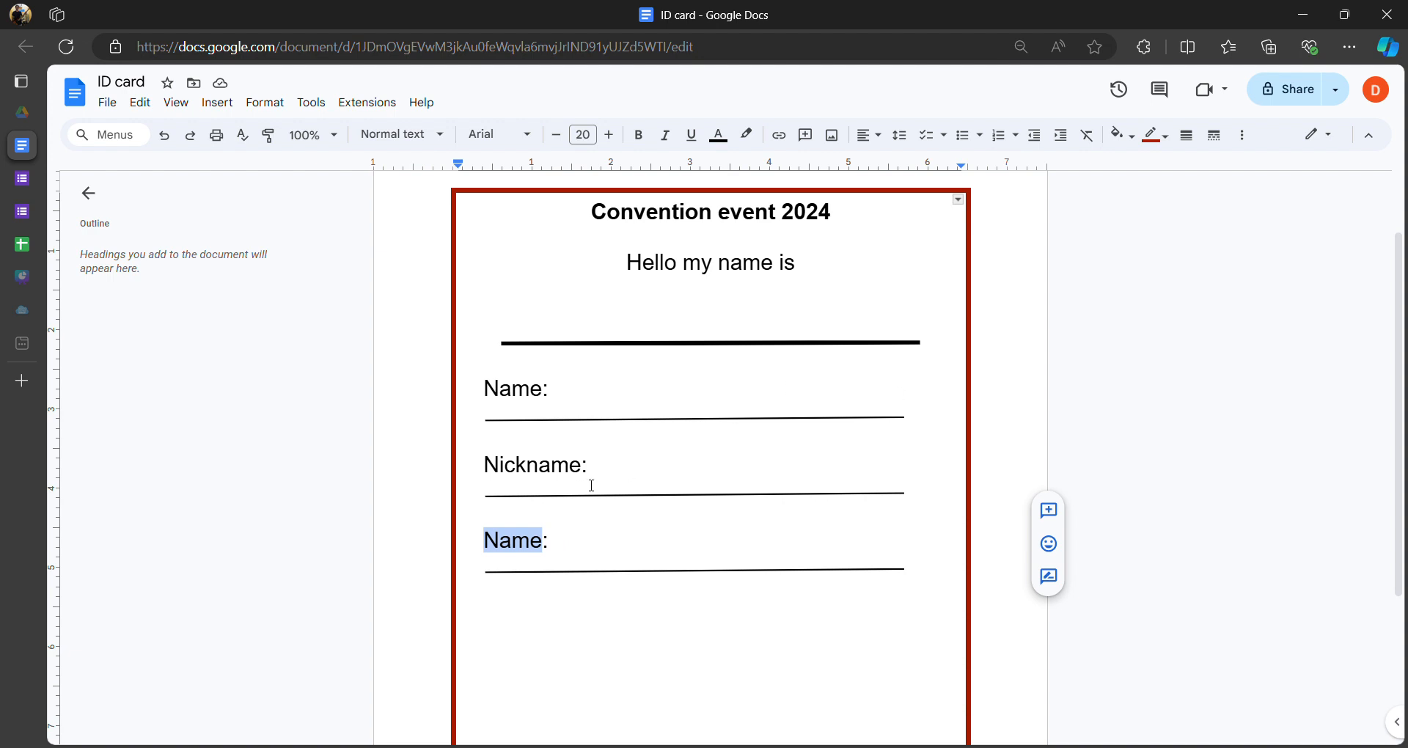
{"action": "left_click_drag", "start_coordinate": [481, 468], "coordinate": [591, 466]}
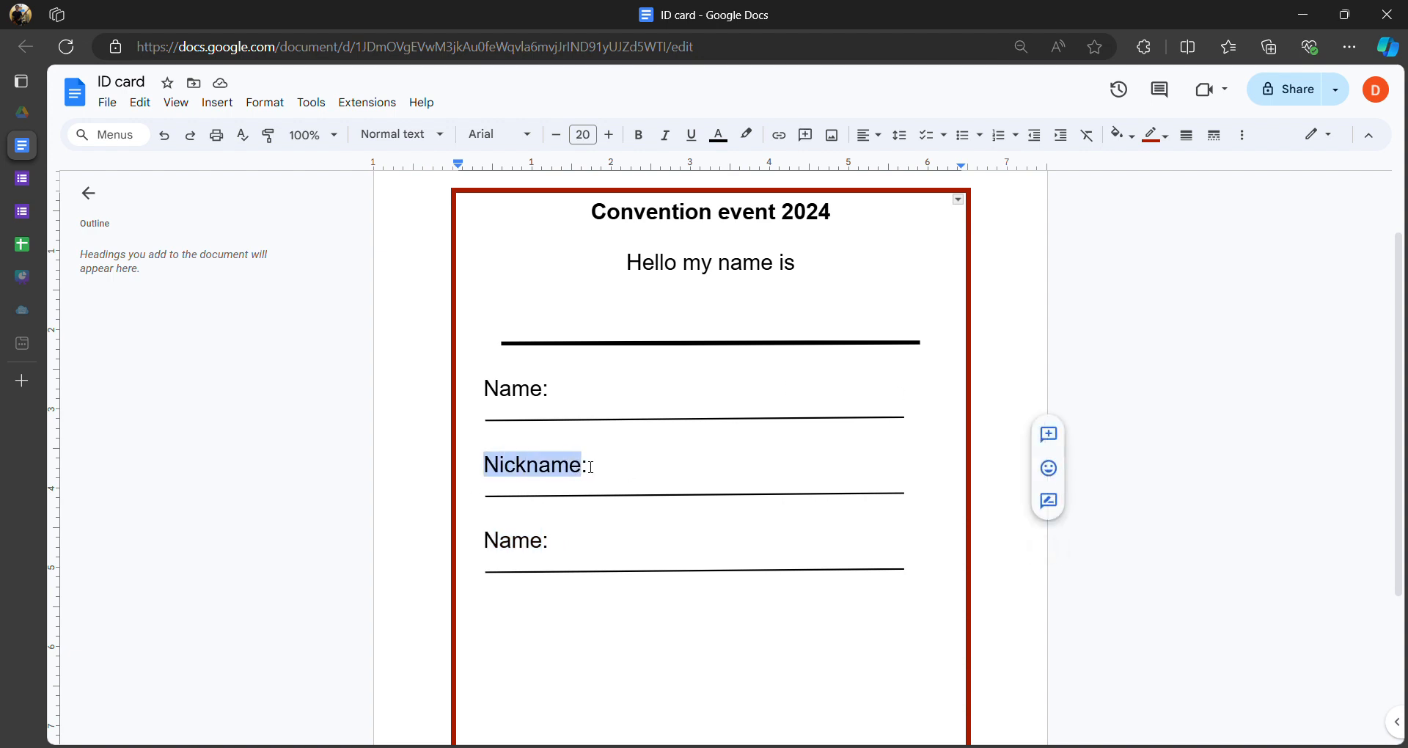
{"action": "type", "text": "Email:"}
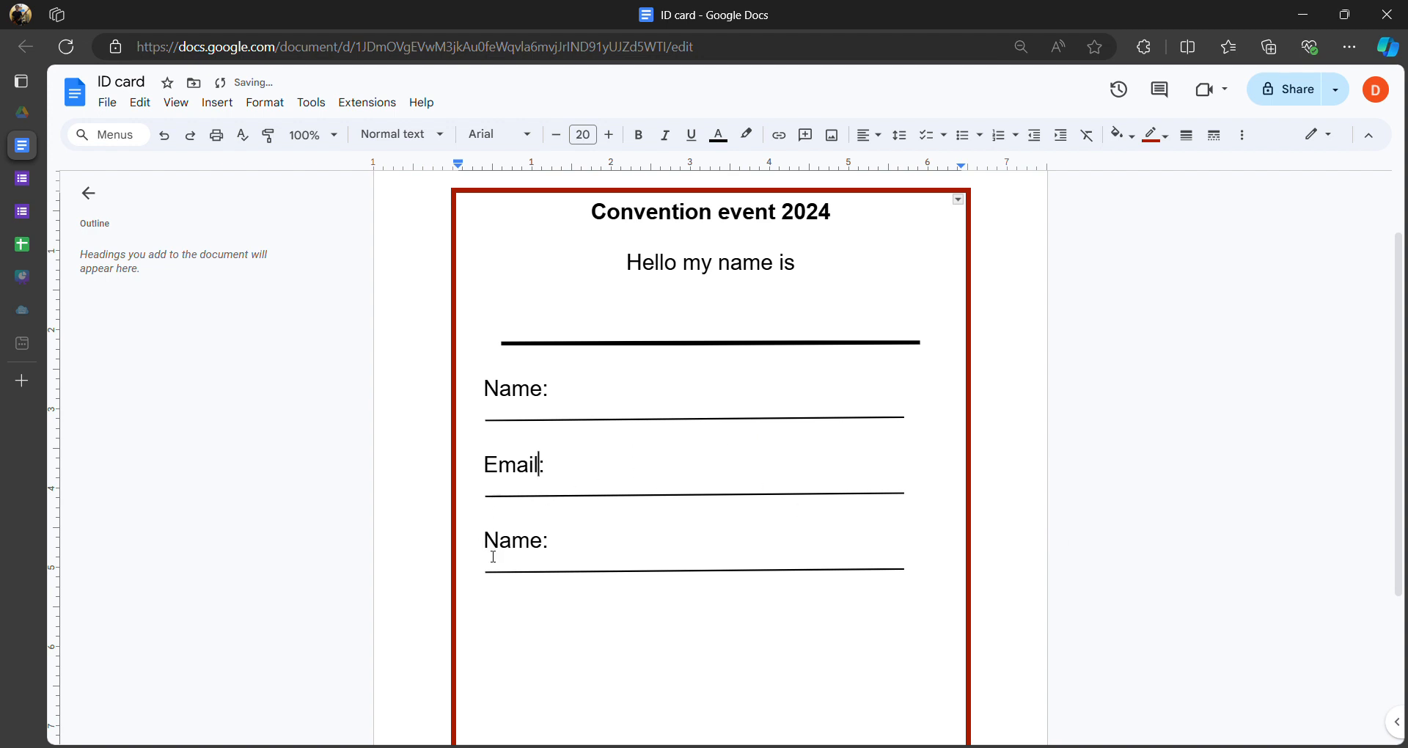
- Change the third field's label from Name to School
{"action": "left_click_drag", "start_coordinate": [502, 546], "coordinate": [559, 546]}
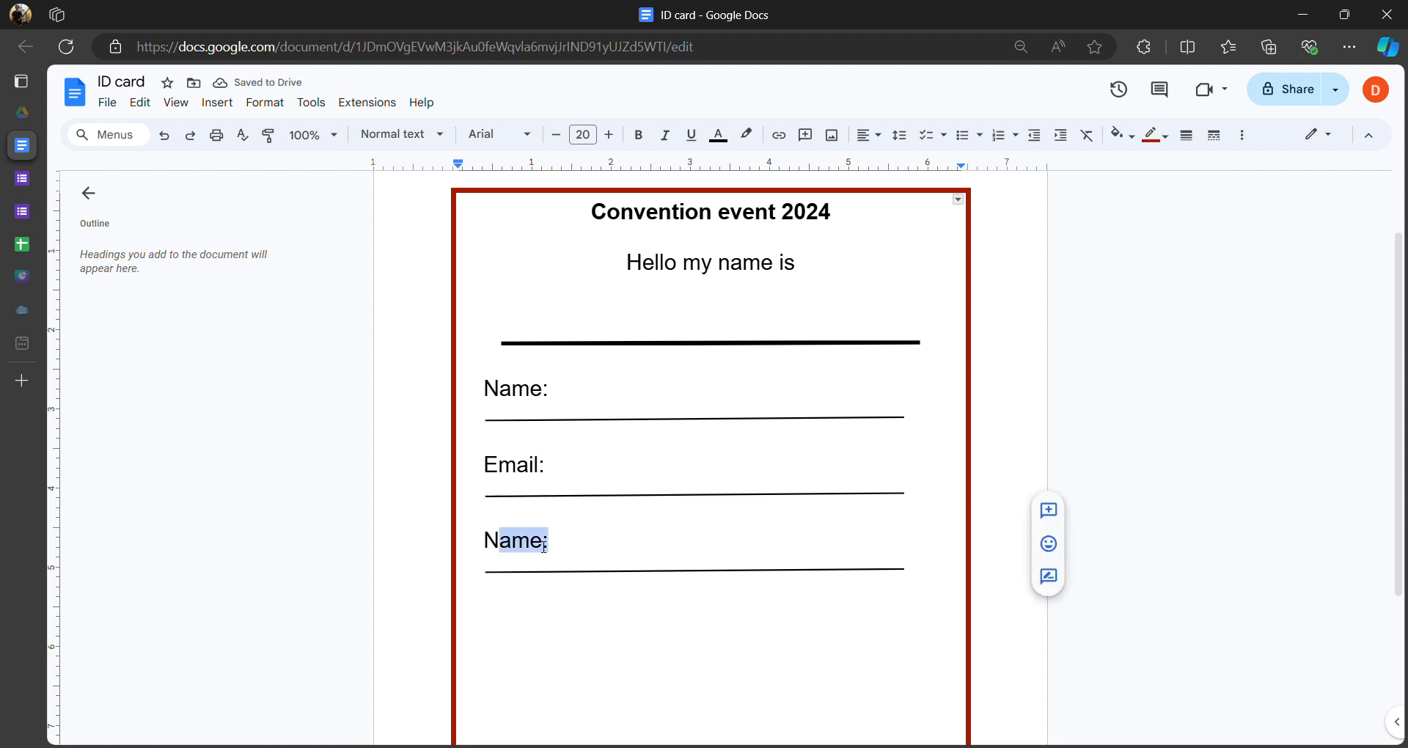
{"action": "left_click", "coordinate": [545, 547]}
{"action": "key", "text": "BackSpace"}
{"action": "key", "text": "BackSpace"}
{"action": "key", "text": "BackSpace"}
{"action": "key", "text": "BackSpace"}
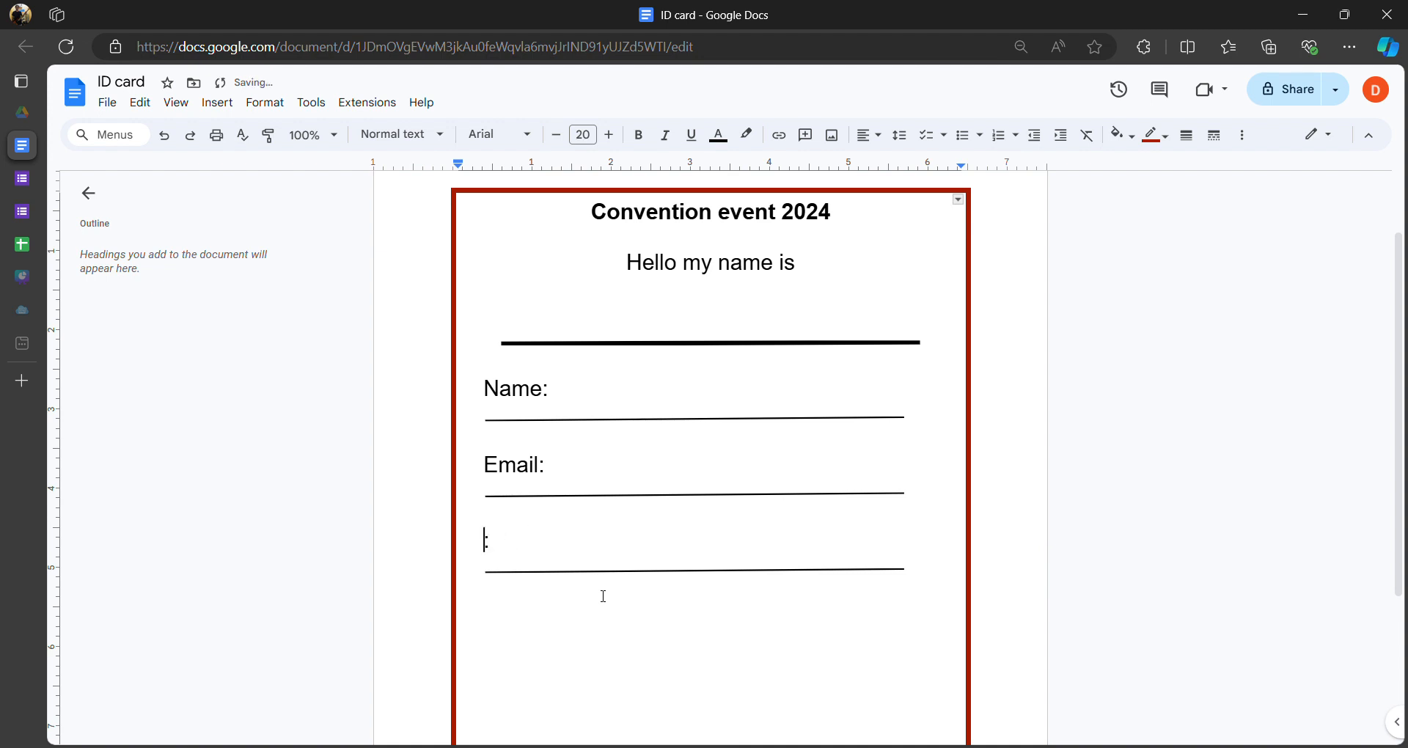
{"action": "type", "text": "School"}
- Paste a copy of the School: field and underline on a new line below
{"action": "left_click_drag", "start_coordinate": [926, 572], "coordinate": [489, 541]}
{"action": "key", "text": "ctrl+c"}
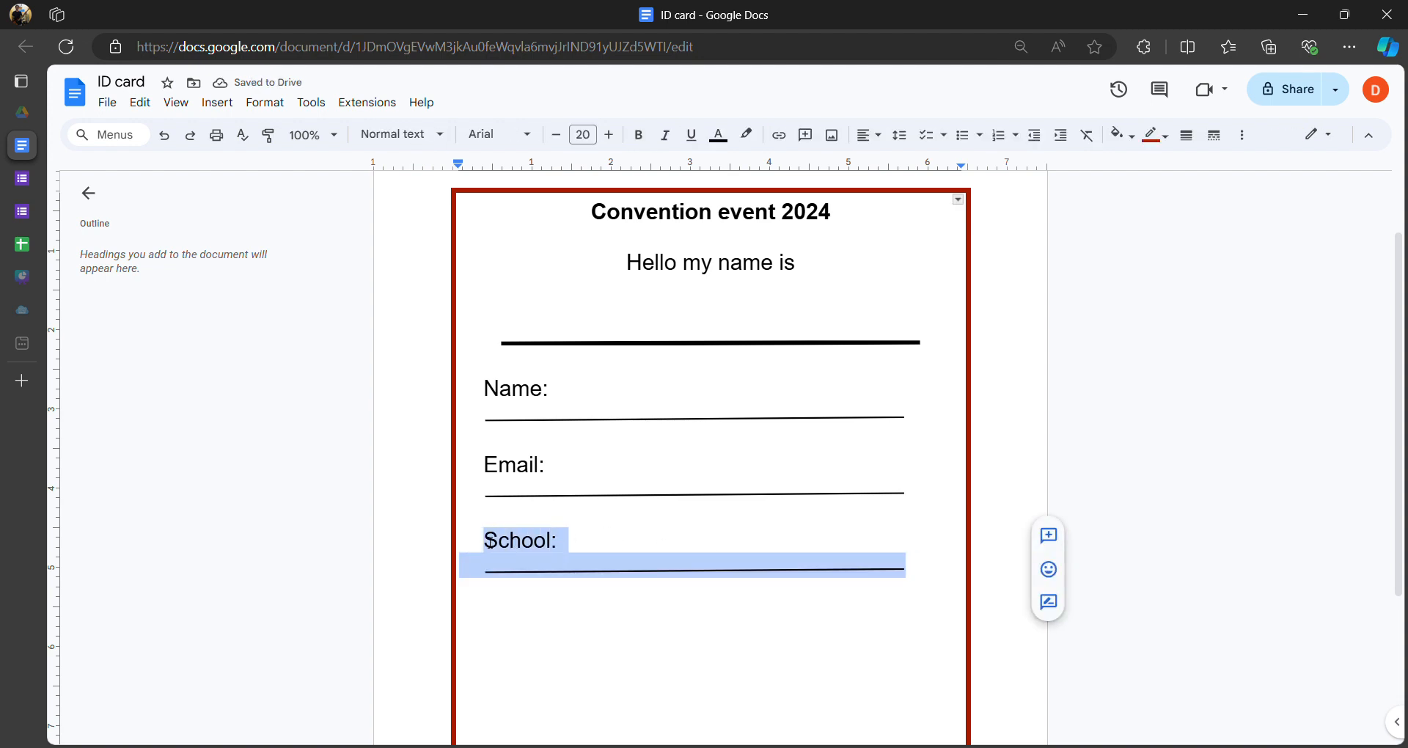
{"action": "left_click", "coordinate": [925, 567]}
{"action": "key", "text": "Return"}
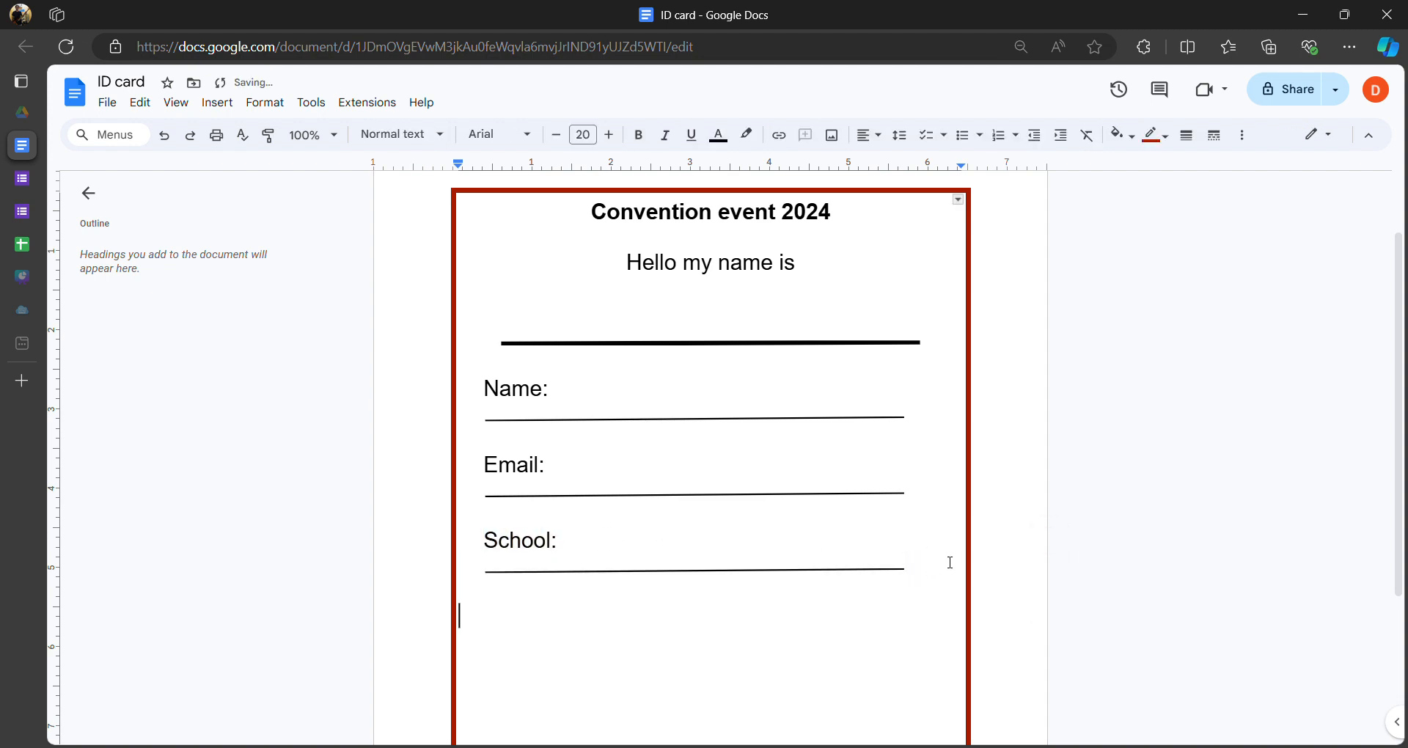
{"action": "key", "text": "ctrl+v"}
- Rename the last School: label to Organization
{"action": "left_click", "coordinate": [467, 621]}
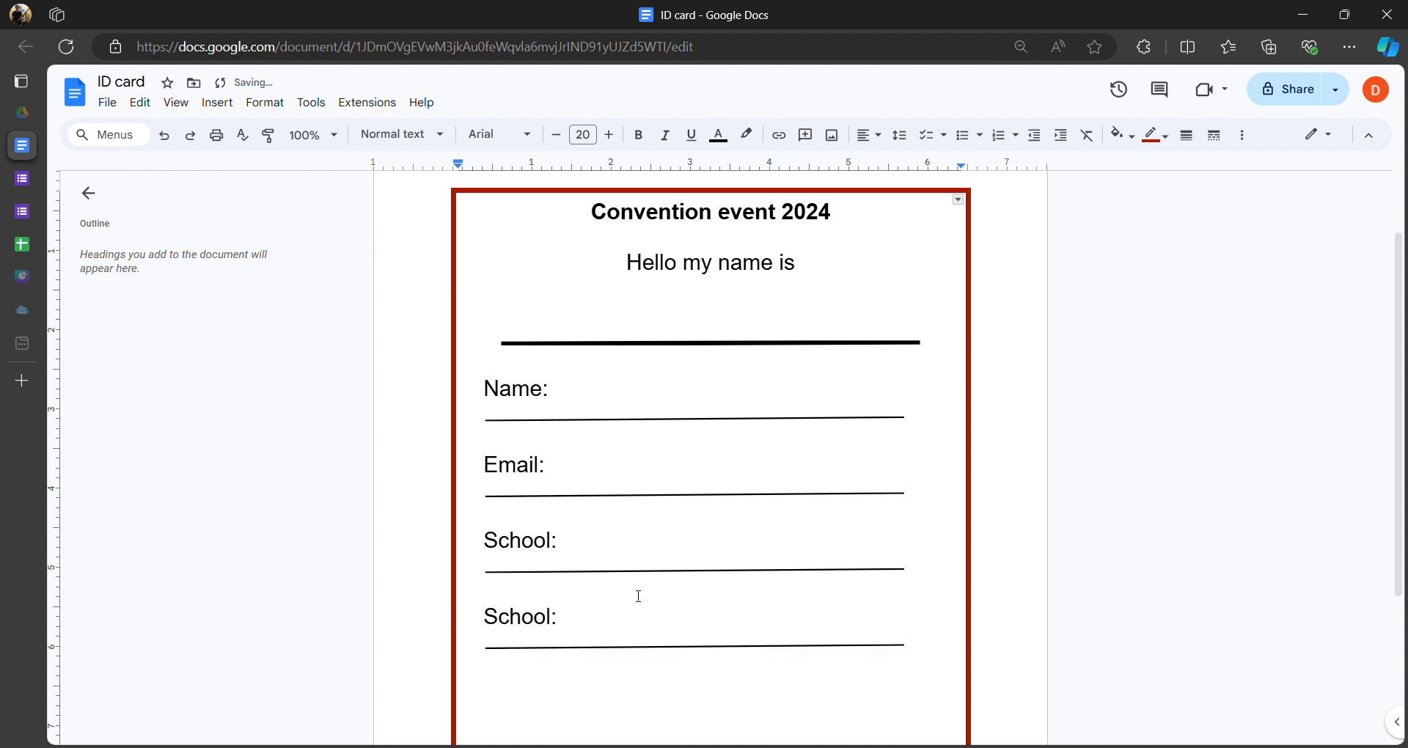
{"action": "double_click", "coordinate": [565, 618]}
{"action": "double_click", "coordinate": [654, 603]}
{"action": "left_click", "coordinate": [618, 614]}
{"action": "left_click", "coordinate": [489, 620]}
{"action": "left_click_drag", "start_coordinate": [551, 621], "coordinate": [495, 621]}
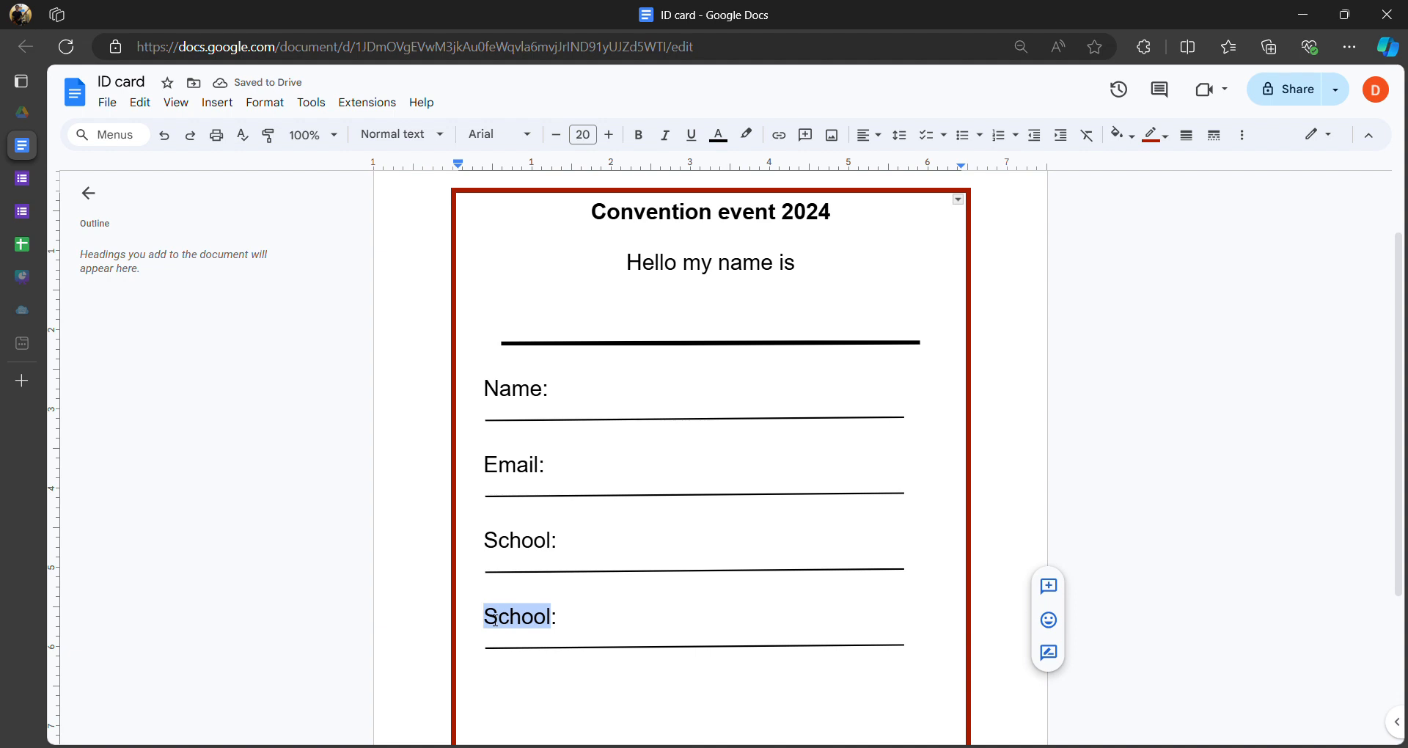
{"action": "type", "text": "Organiza"}
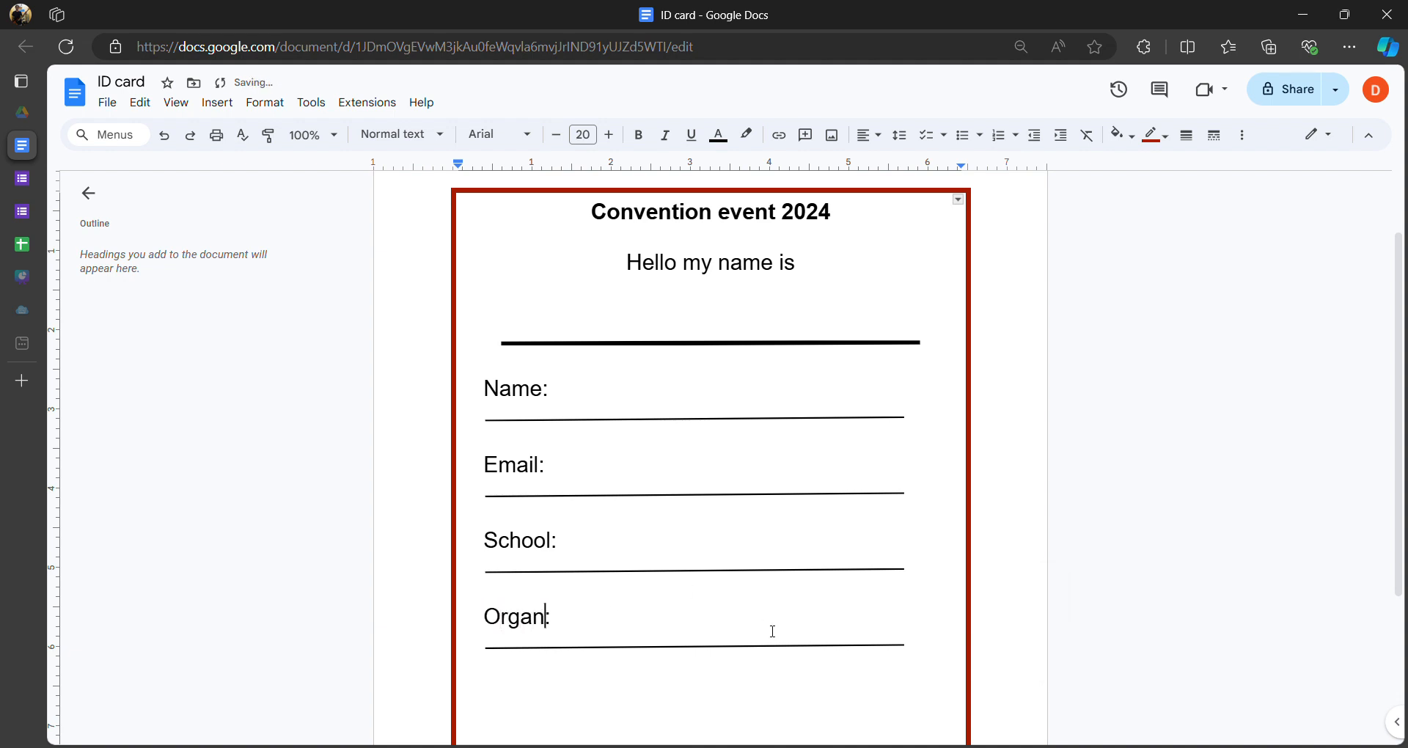
{"action": "type", "text": "tion:"}
- Paste a copy of the Organization field below and relabel it Position
{"action": "left_click_drag", "start_coordinate": [912, 647], "coordinate": [496, 625]}
{"action": "key", "text": "ctrl+c"}
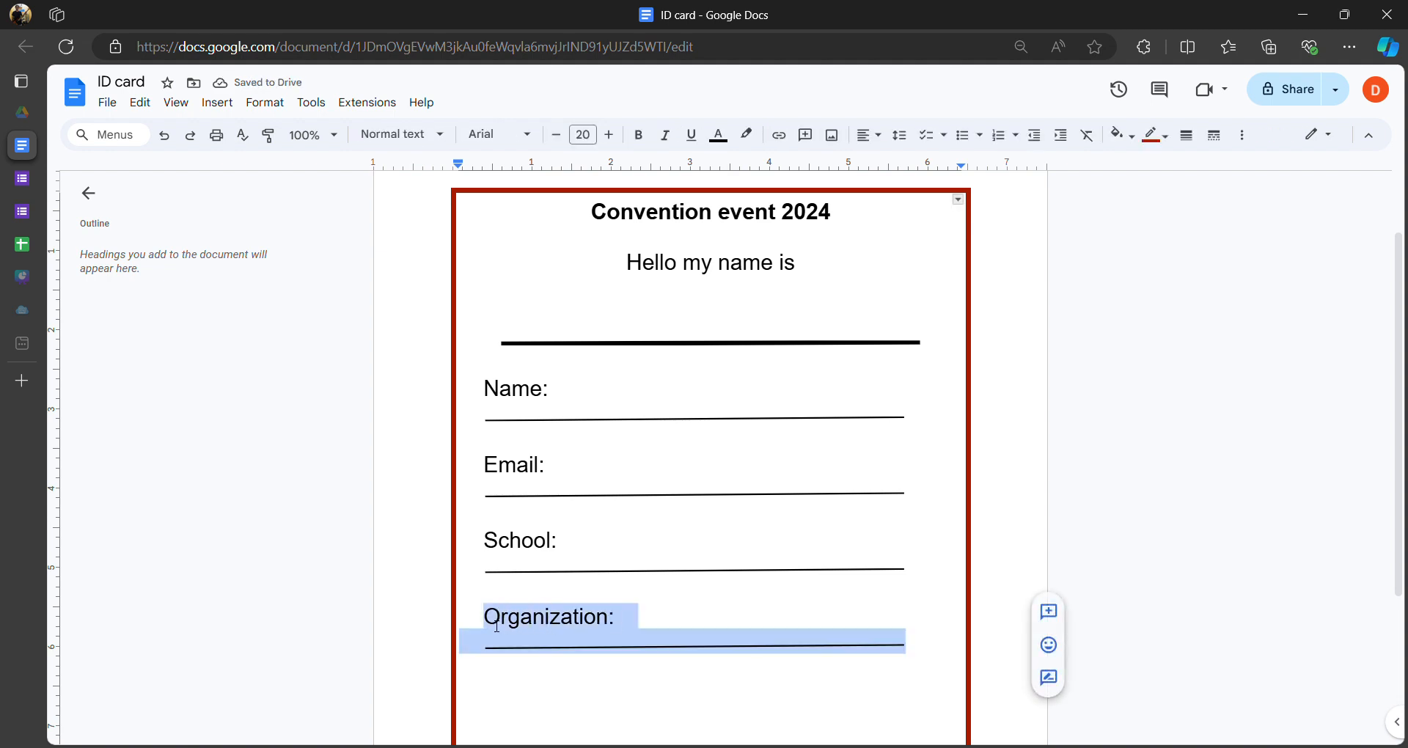
{"action": "left_click", "coordinate": [920, 651]}
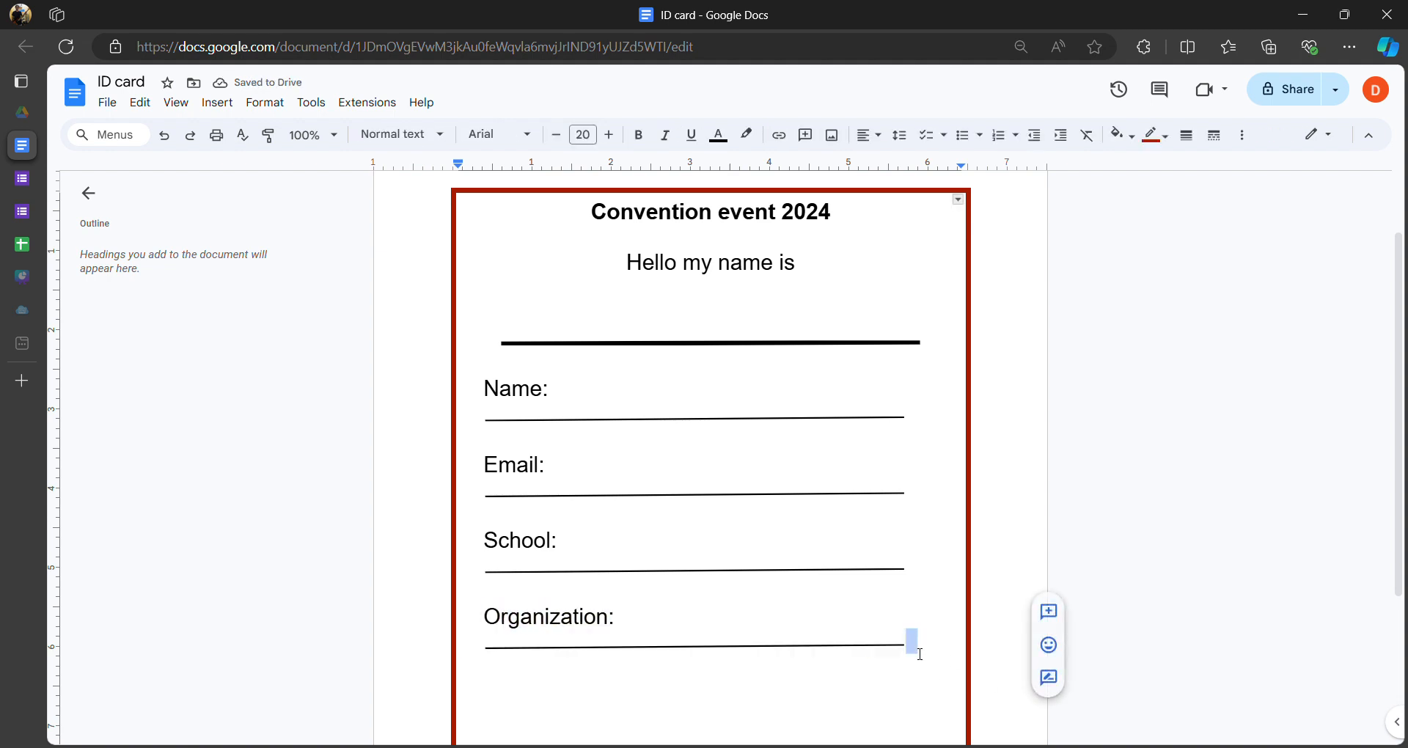
{"action": "key", "text": "Return"}
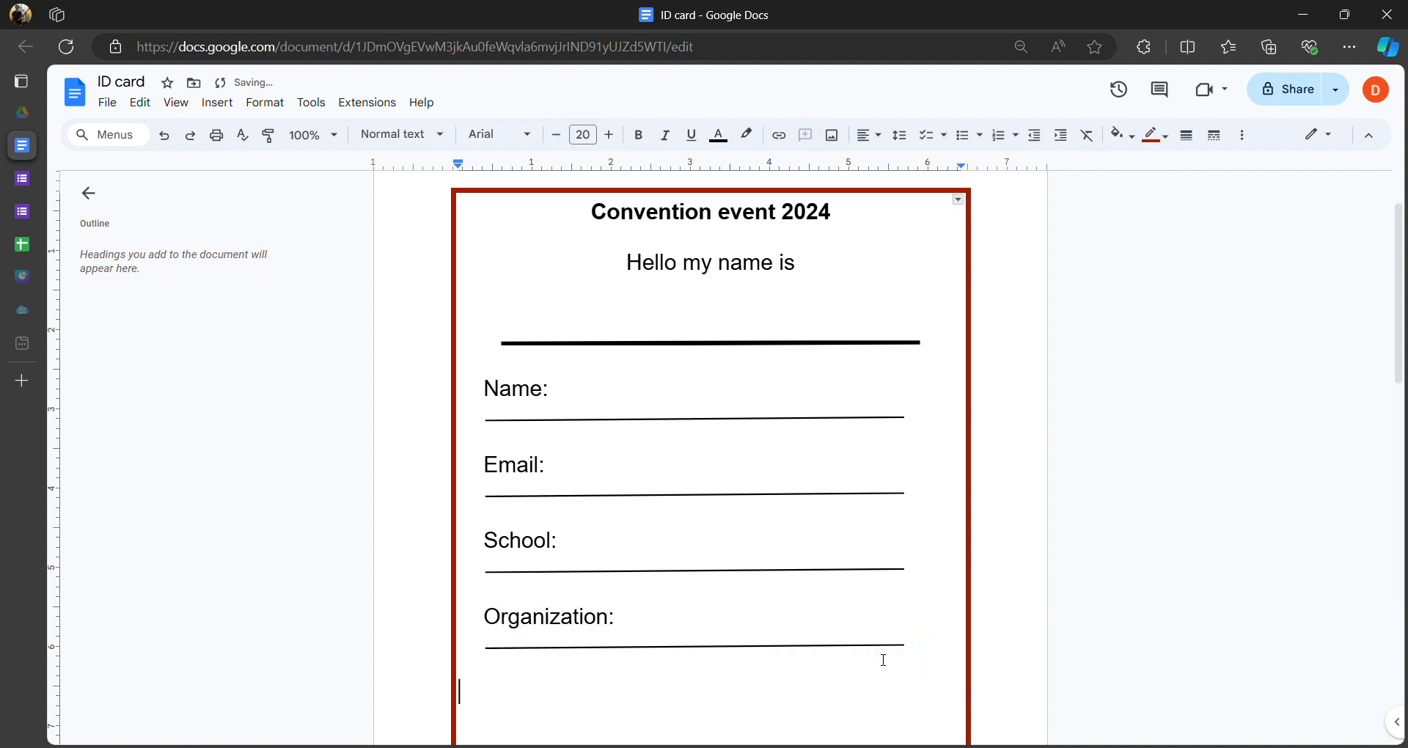
{"action": "key", "text": "ctrl+v"}
{"action": "scroll", "coordinate": [558, 691], "scroll_direction": "down", "scroll_amount": 1}
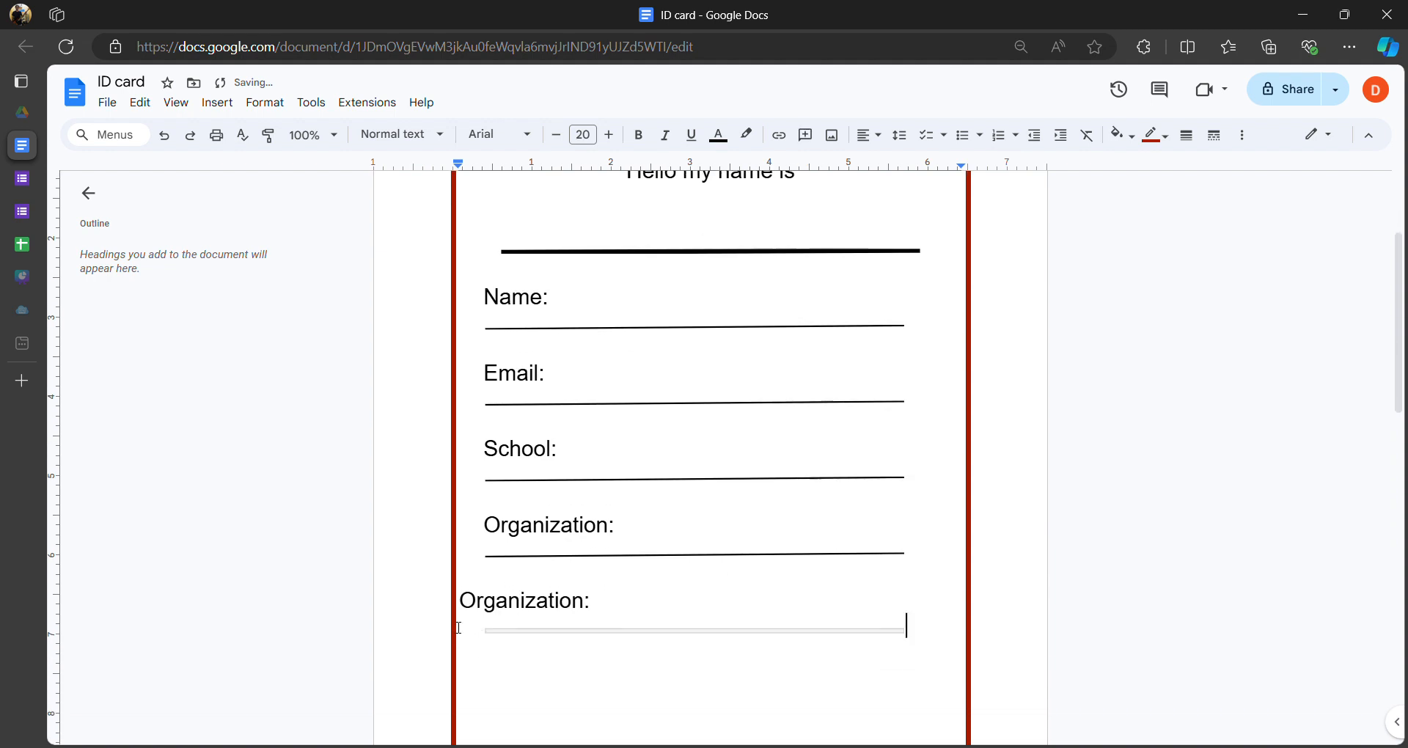
{"action": "left_click", "coordinate": [465, 603]}
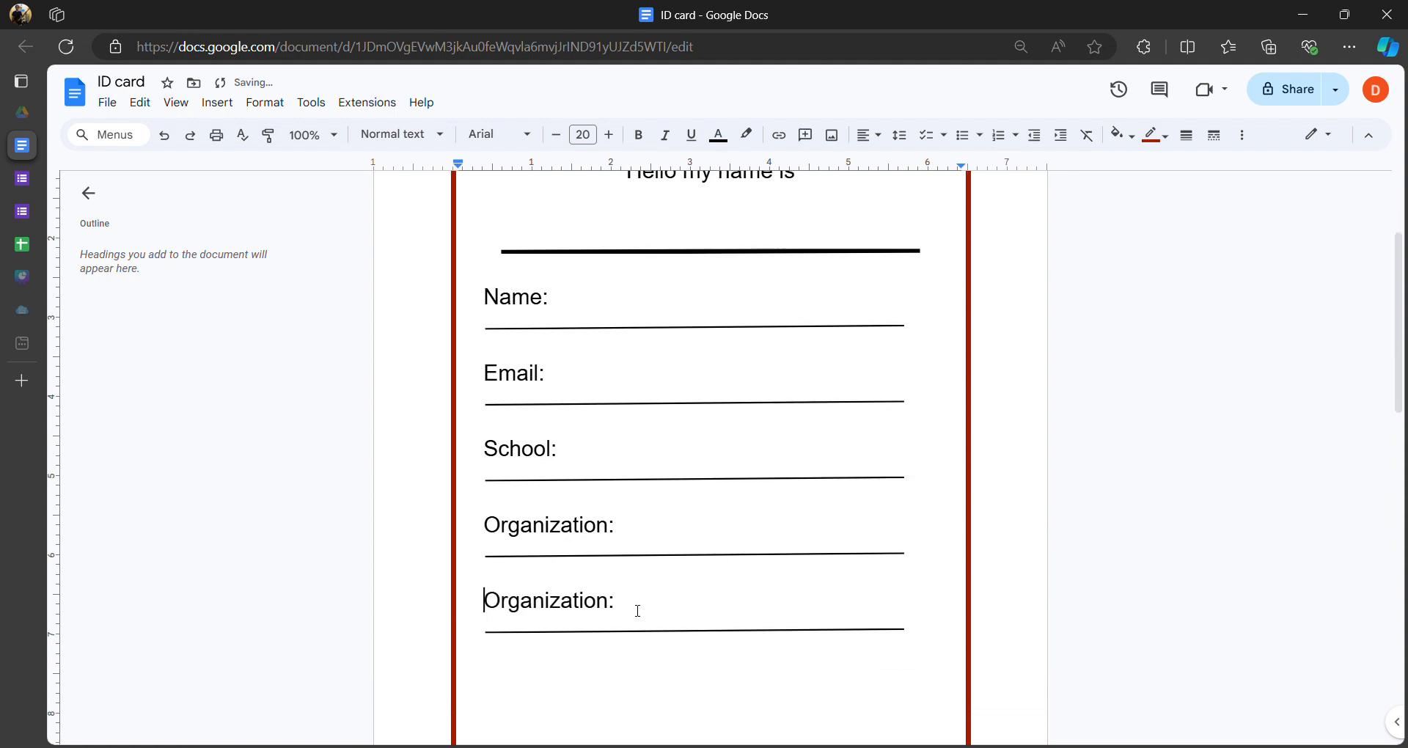
{"action": "left_click_drag", "start_coordinate": [611, 606], "coordinate": [471, 602]}
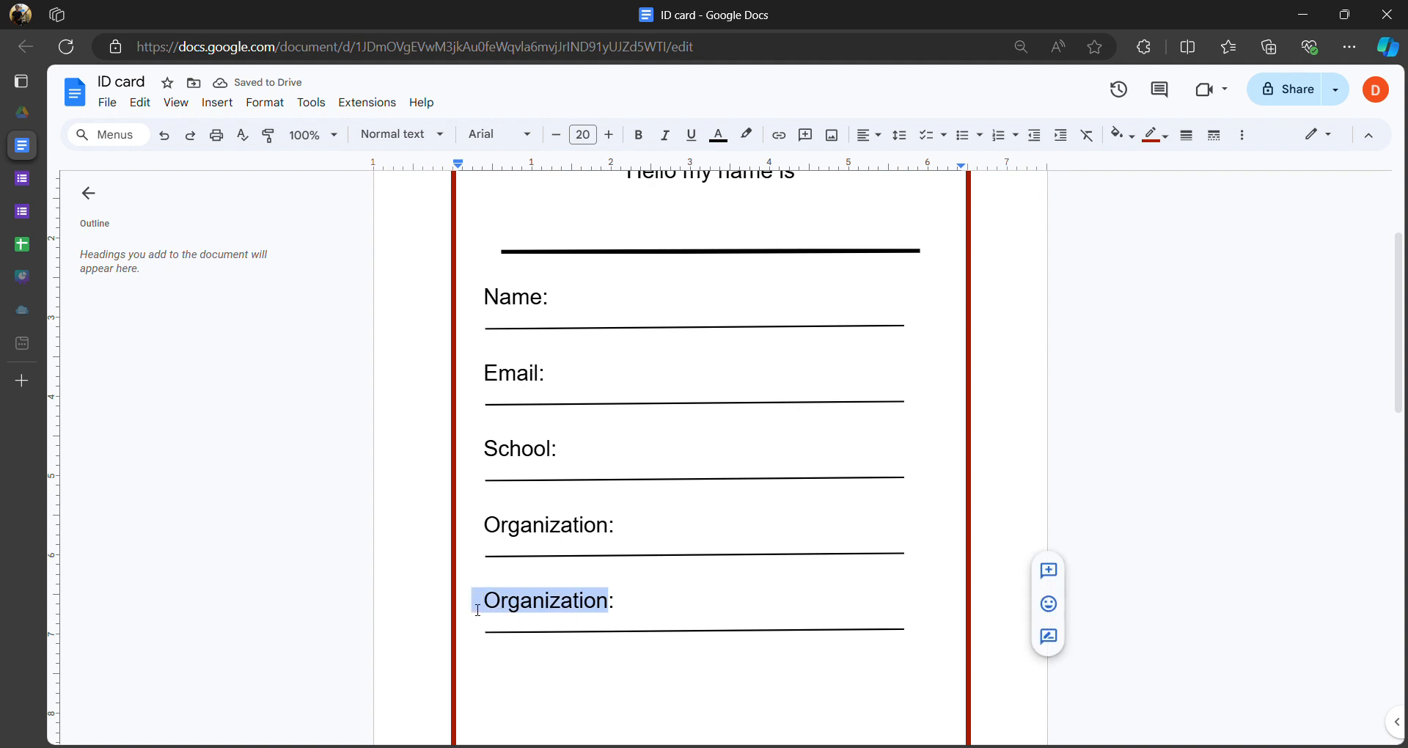
{"action": "type", "text": "Position:"}
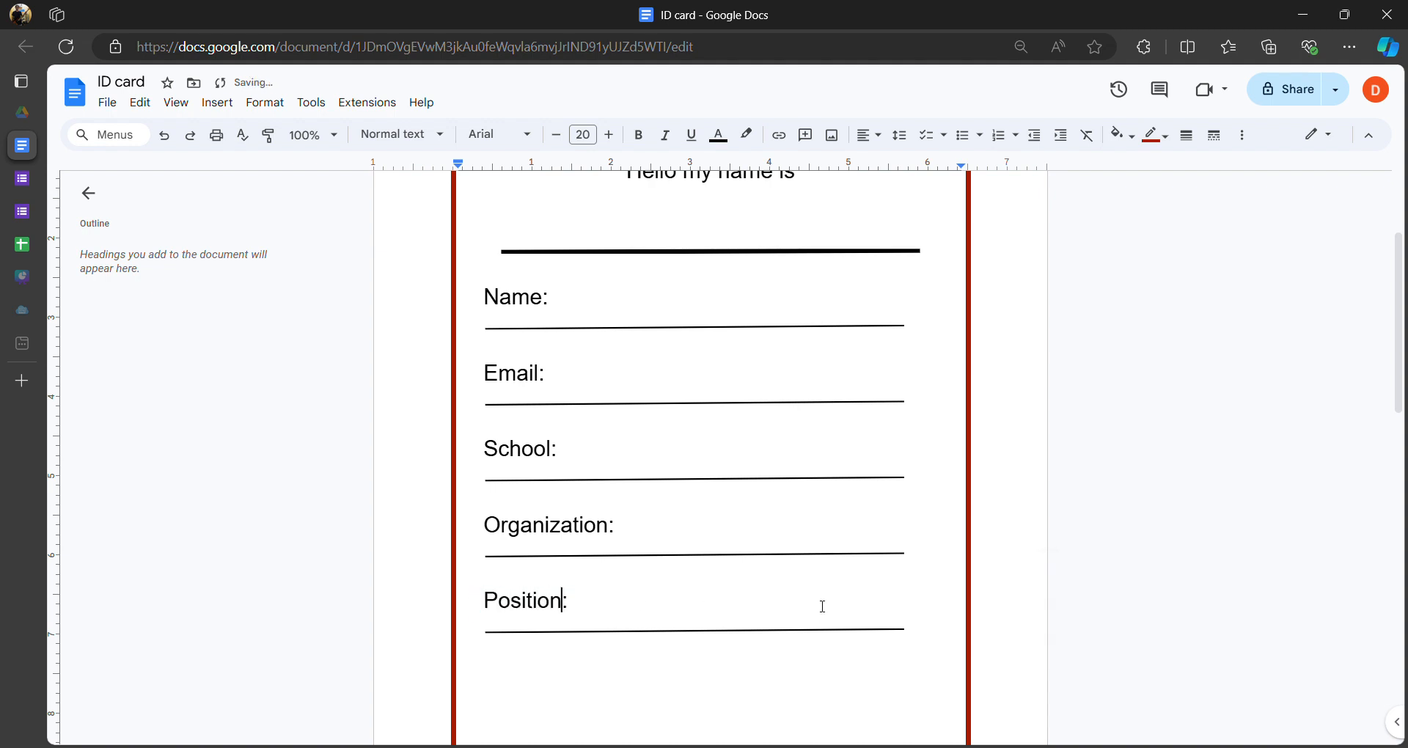
- Paste another underlined field below Position and label it Nickname
{"action": "key", "text": "Return"}
{"action": "type", "text": "N"}
{"action": "key", "text": "BackSpace"}
{"action": "type", "text": "Organization:"}
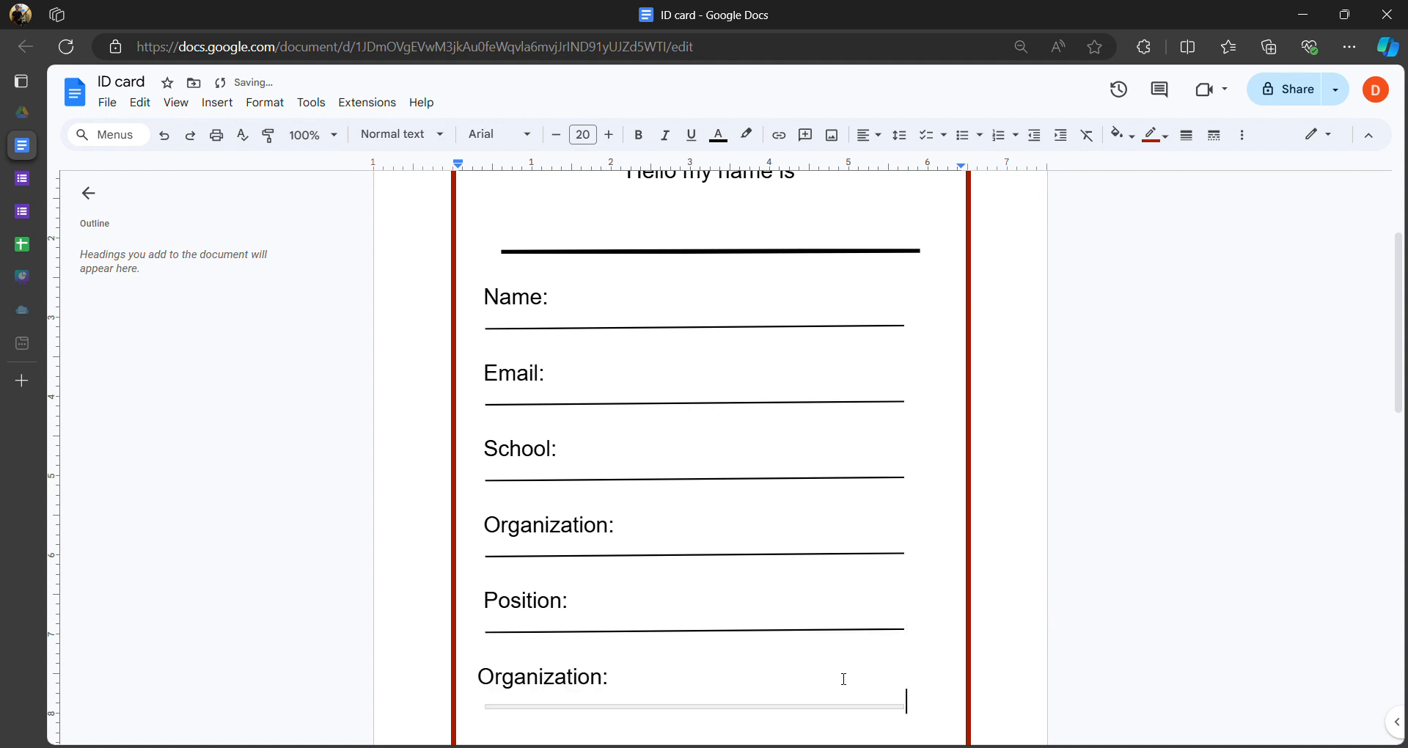
{"action": "left_click_drag", "start_coordinate": [479, 678], "coordinate": [612, 683]}
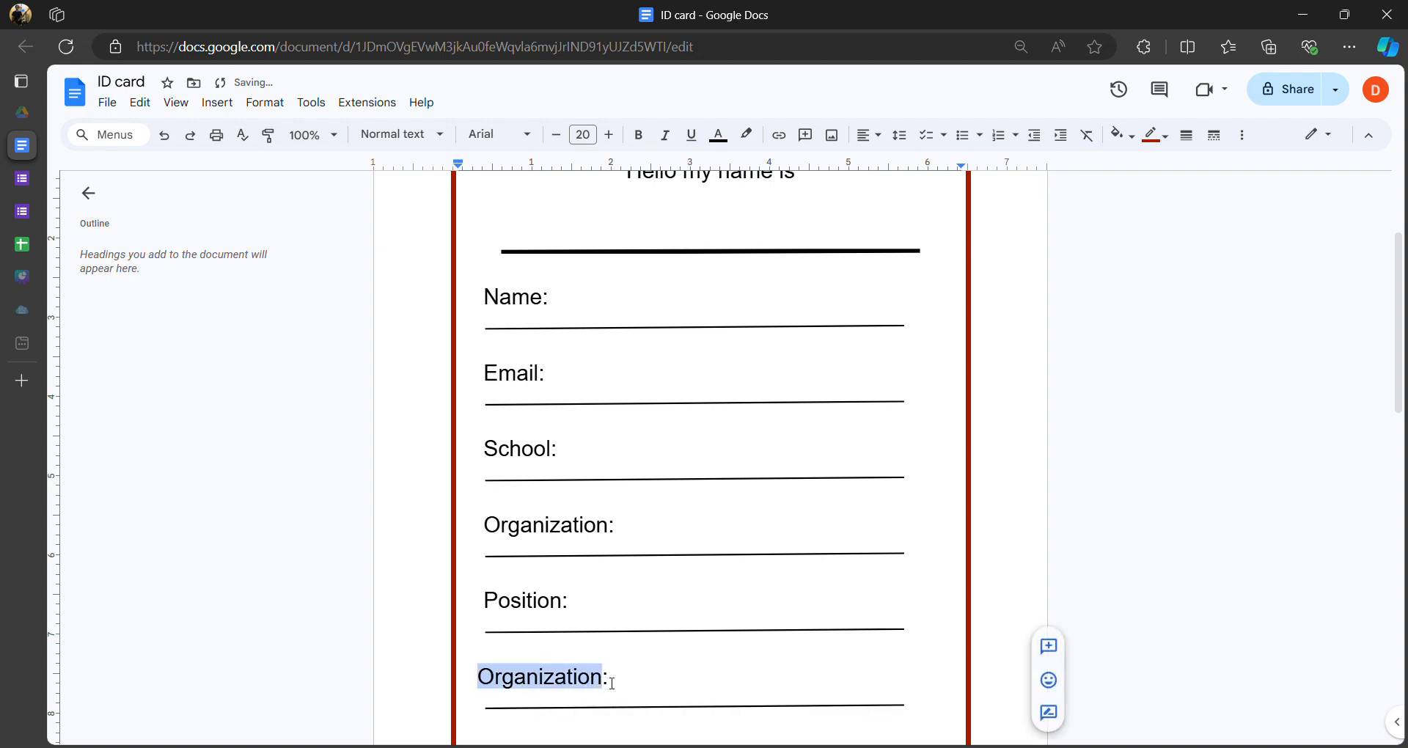
{"action": "type", "text": "Nickname:"}
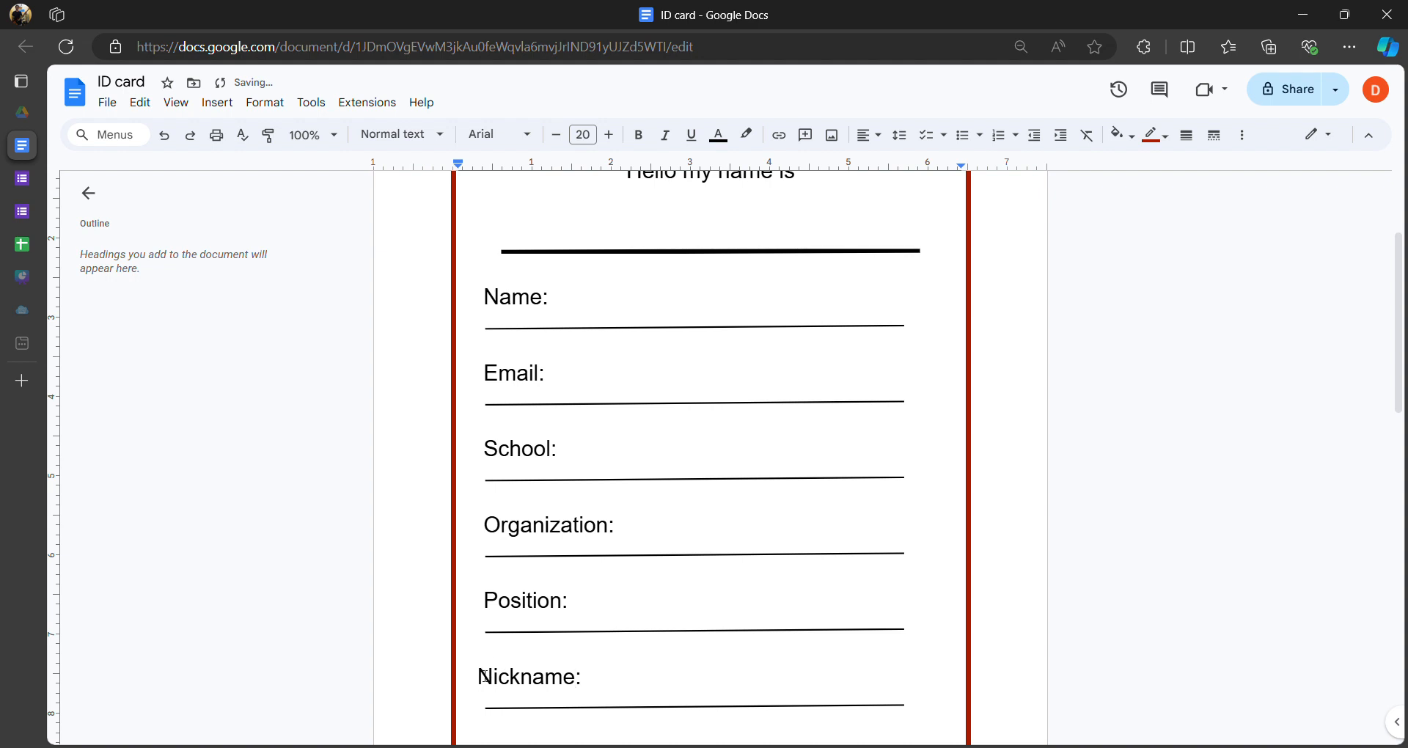
{"action": "left_click", "coordinate": [484, 675]}
{"action": "scroll", "coordinate": [740, 506], "scroll_direction": "up", "scroll_amount": 3}
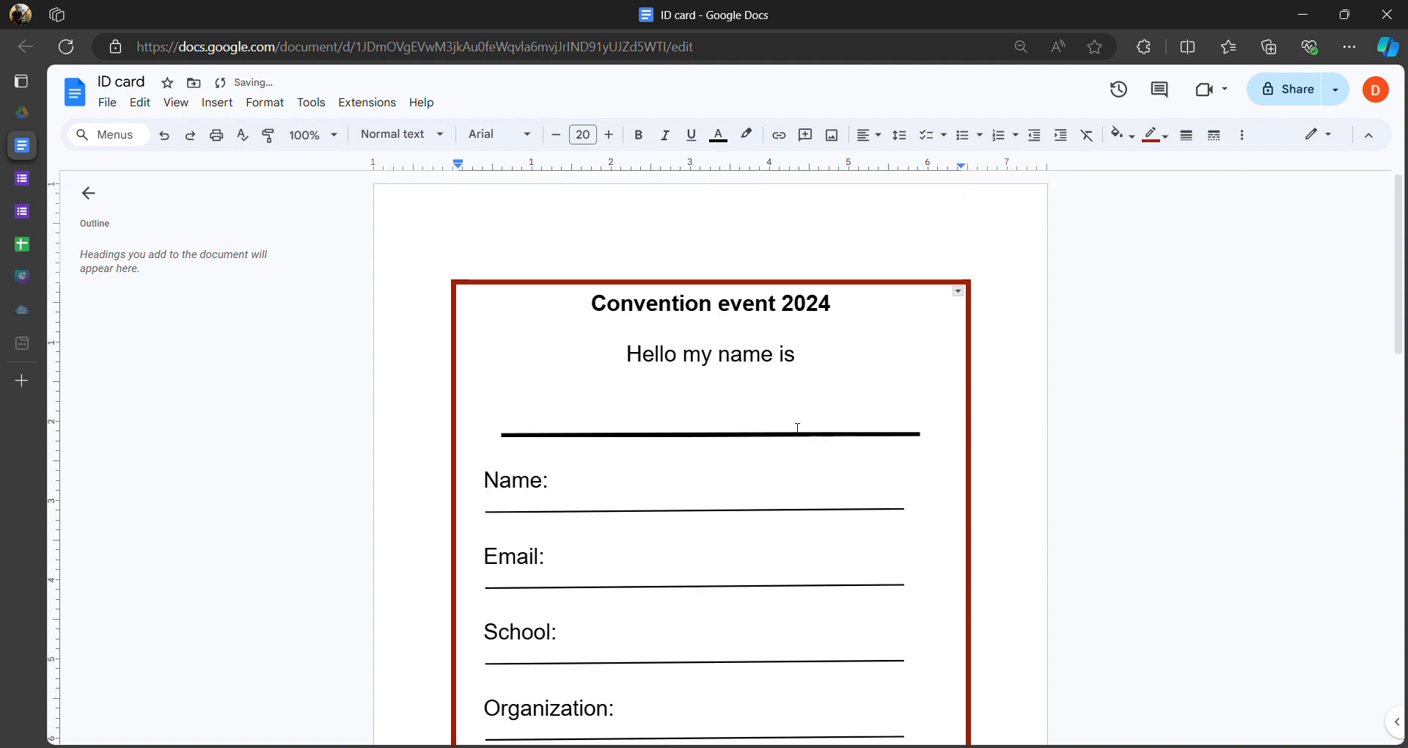
- Insert a blank line above the Name: field to push it down
{"action": "left_click", "coordinate": [501, 486]}
{"action": "key", "text": "Return"}
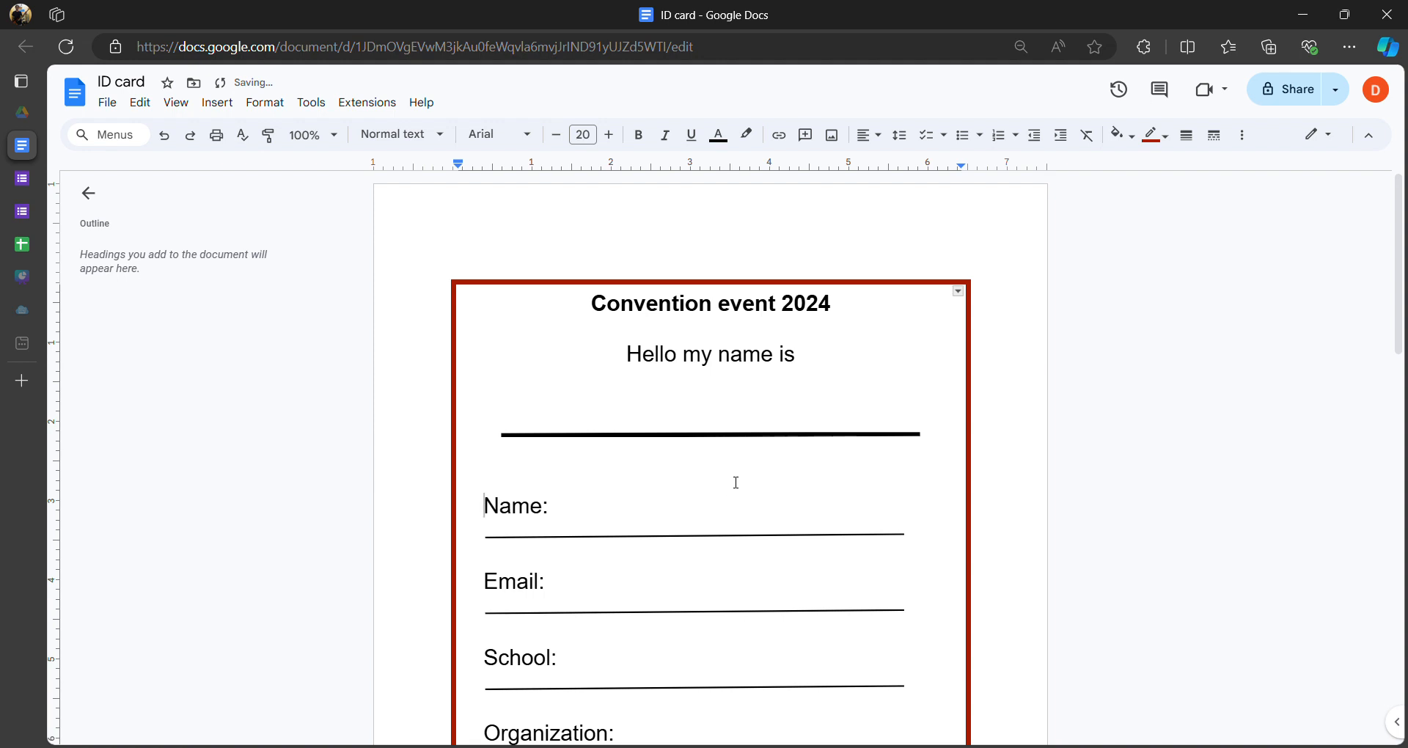
{"action": "scroll", "coordinate": [737, 482], "scroll_direction": "down", "scroll_amount": 14}
{"action": "scroll", "coordinate": [768, 485], "scroll_direction": "up", "scroll_amount": 5}
{"action": "scroll", "coordinate": [748, 495], "scroll_direction": "up", "scroll_amount": 8}
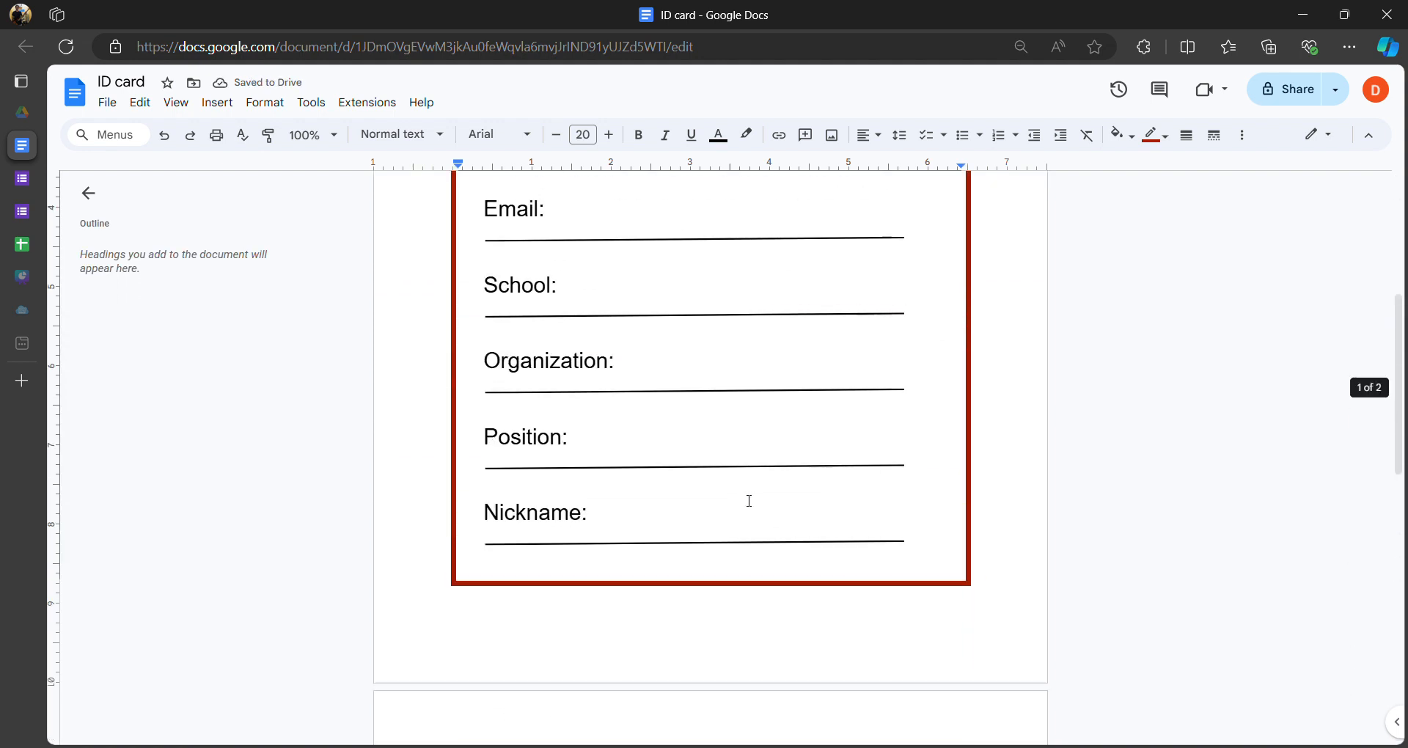
{"action": "scroll", "coordinate": [704, 503], "scroll_direction": "down", "scroll_amount": 5}
- Close the stray blank New tab and return to the ID card document
{"action": "left_click", "coordinate": [700, 508]}
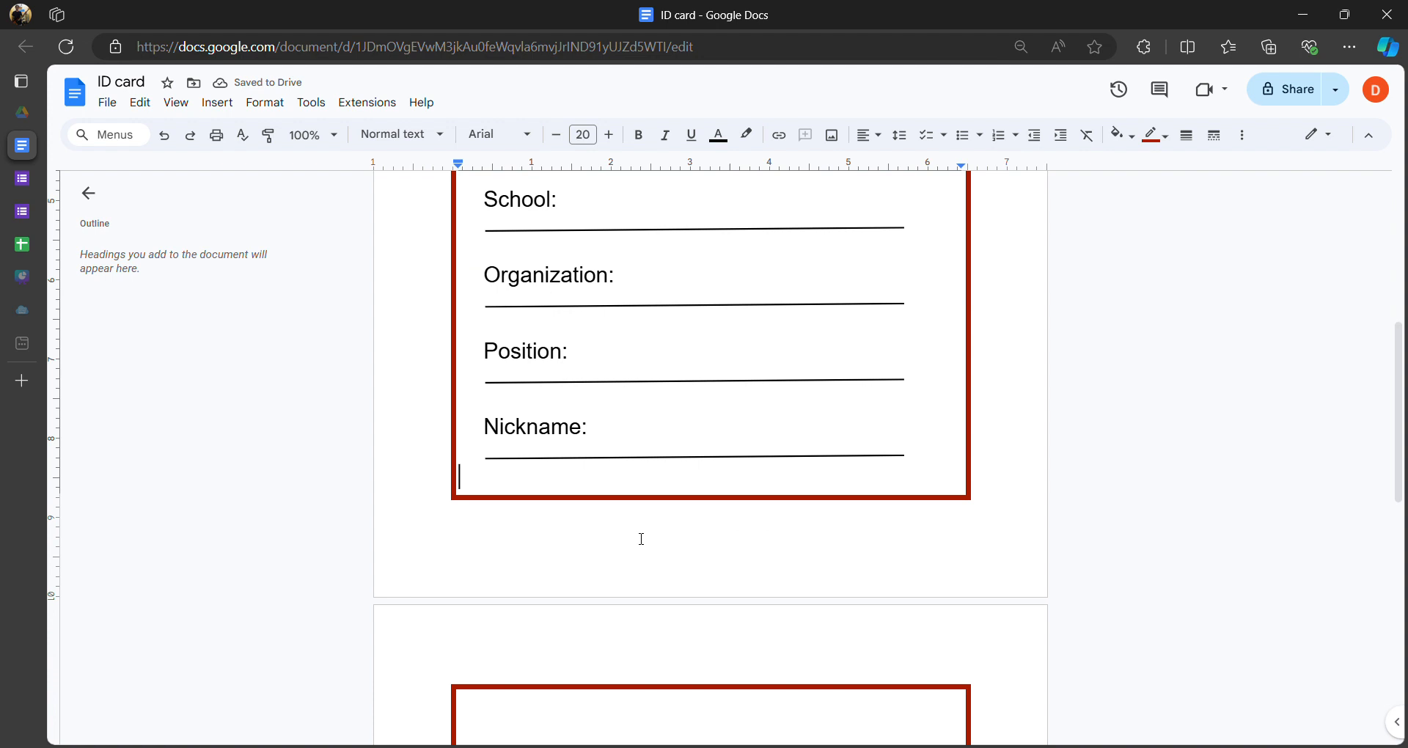
{"action": "left_click", "coordinate": [533, 706]}
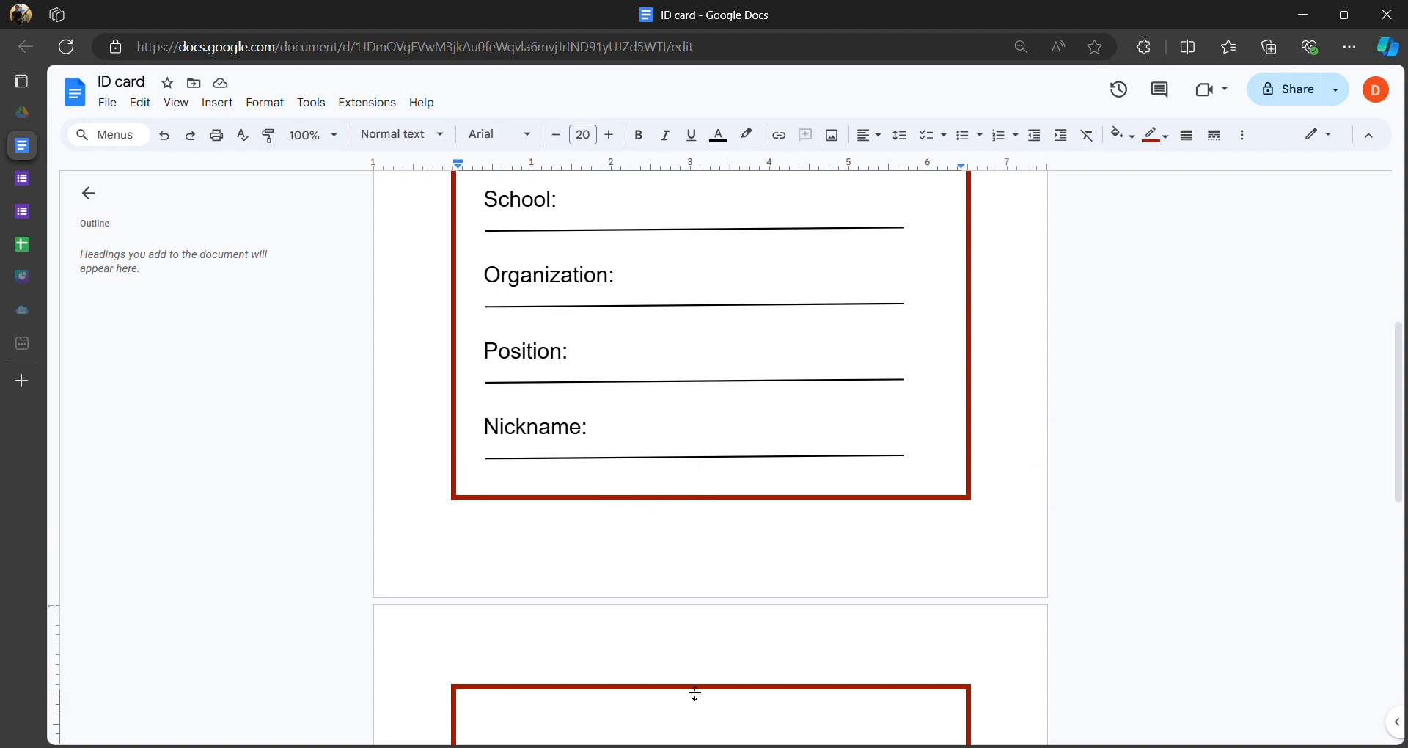
{"action": "left_click", "coordinate": [22, 343]}
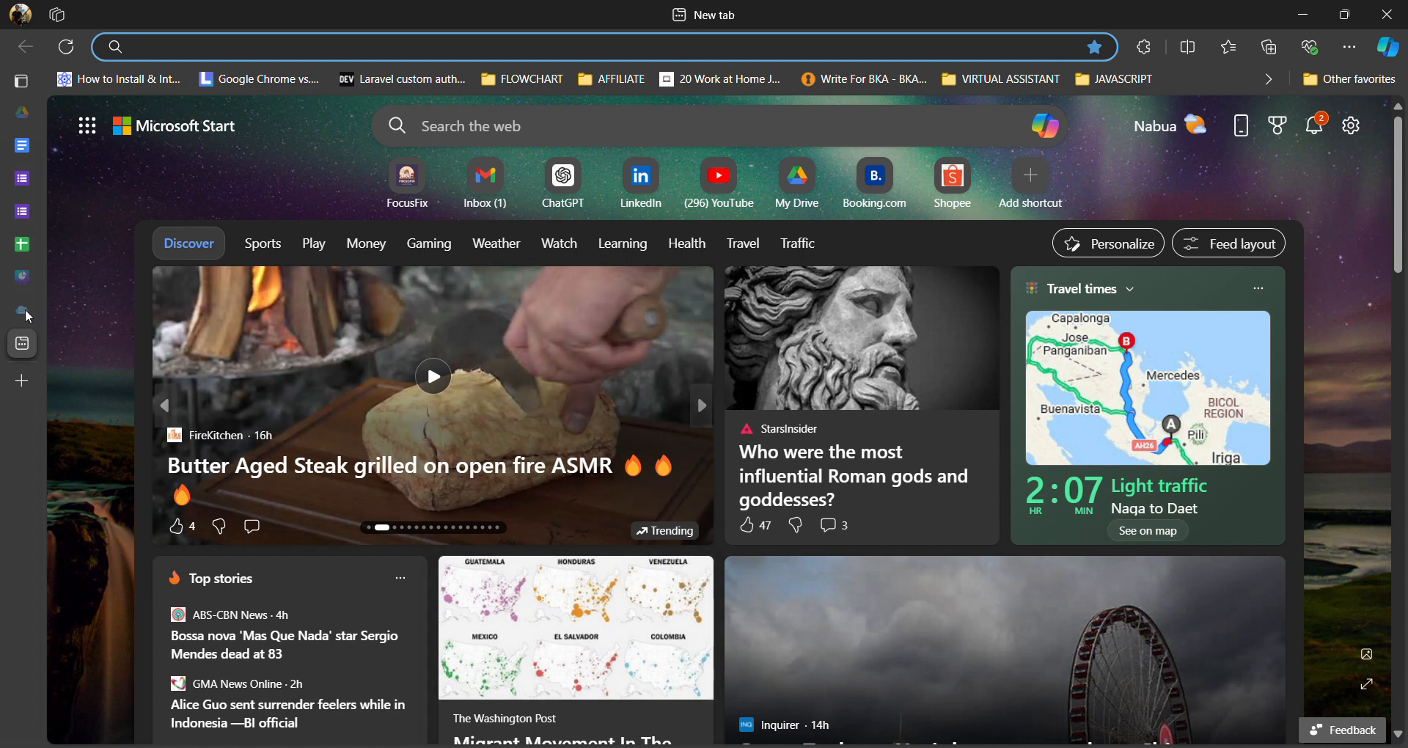
{"action": "mouse_move", "coordinate": [28, 317]}
{"action": "left_click", "coordinate": [133, 343]}
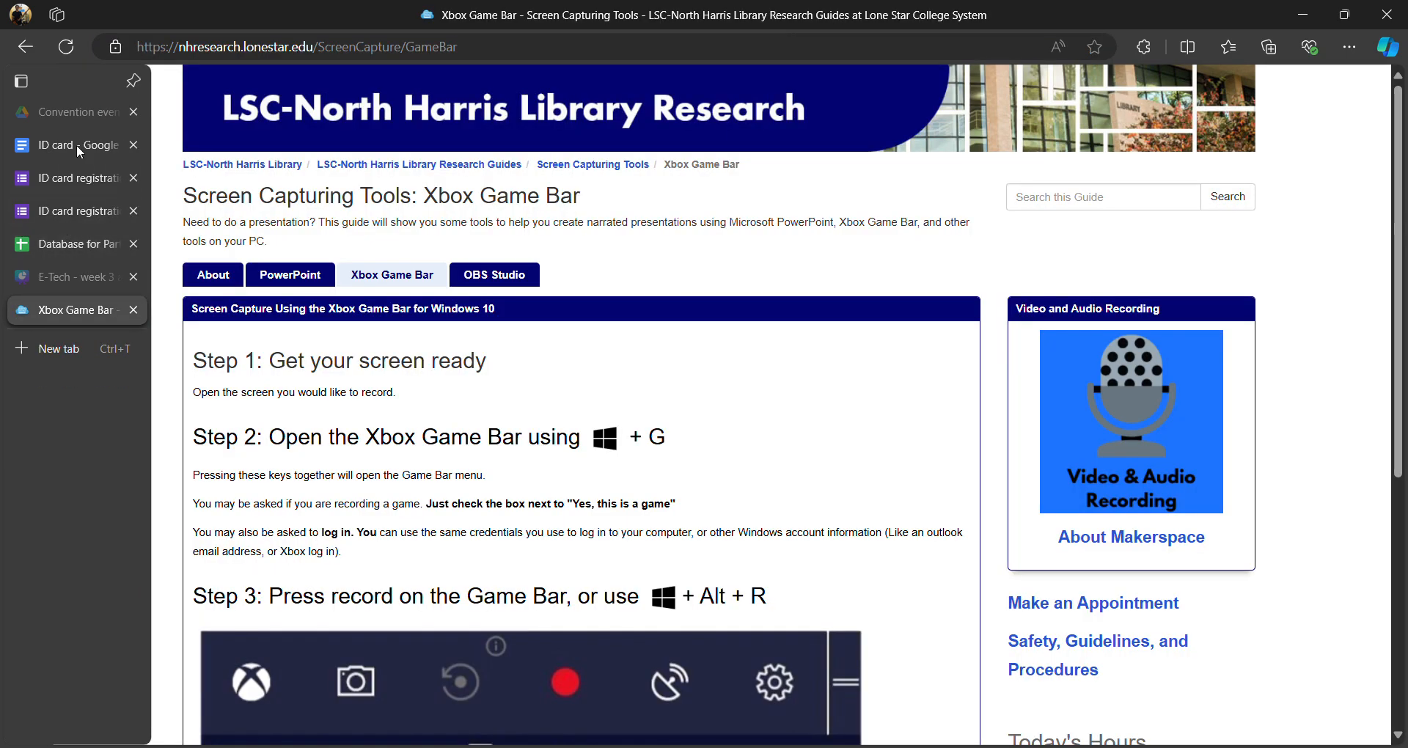
{"action": "left_click", "coordinate": [75, 146]}
- Delete backward near the Nickname field, then undo to restore its underline
{"action": "scroll", "coordinate": [679, 469], "scroll_direction": "down", "scroll_amount": 3}
{"action": "scroll", "coordinate": [611, 399], "scroll_direction": "up", "scroll_amount": 2}
{"action": "key", "text": "BackSpace"}
{"action": "key", "text": "BackSpace"}
{"action": "key", "text": "BackSpace"}
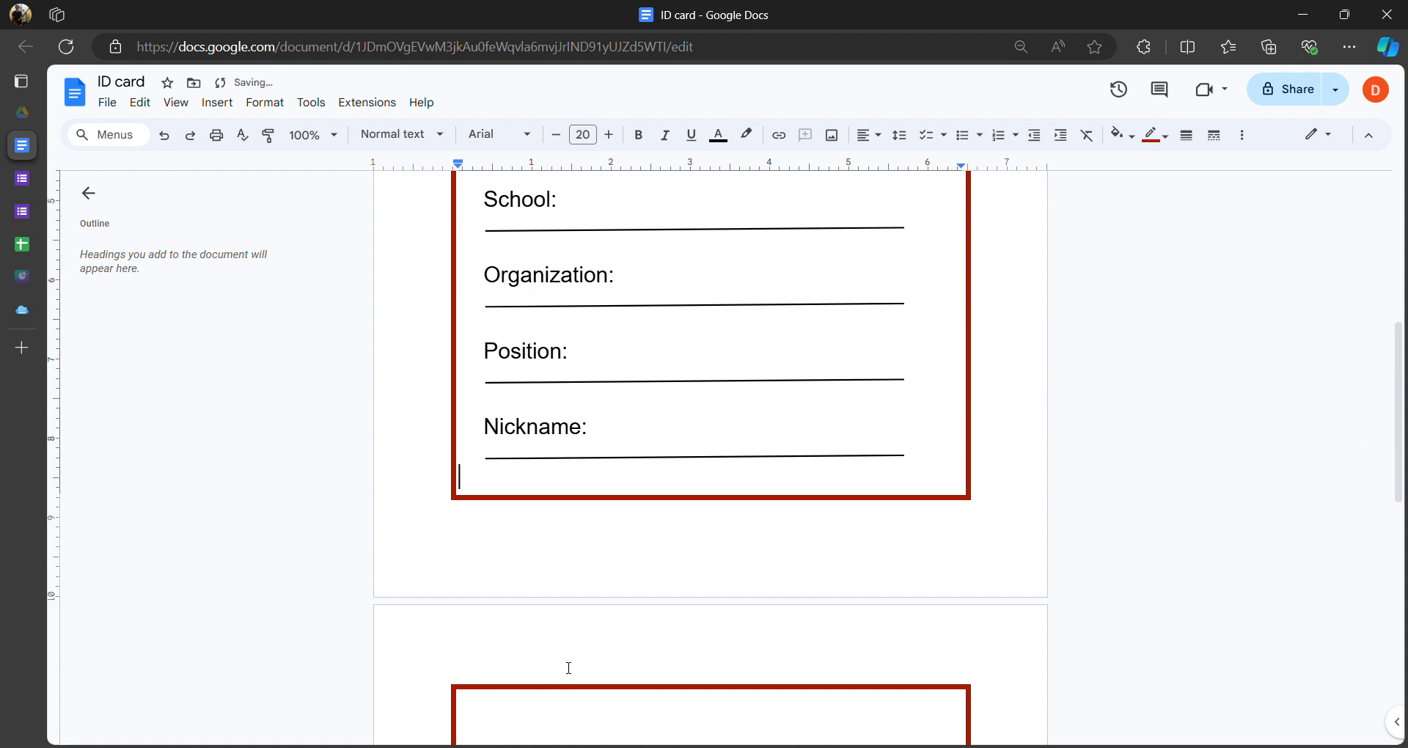
{"action": "key", "text": "BackSpace"}
{"action": "key", "text": "BackSpace"}
{"action": "key", "text": "BackSpace"}
{"action": "key", "text": "BackSpace"}
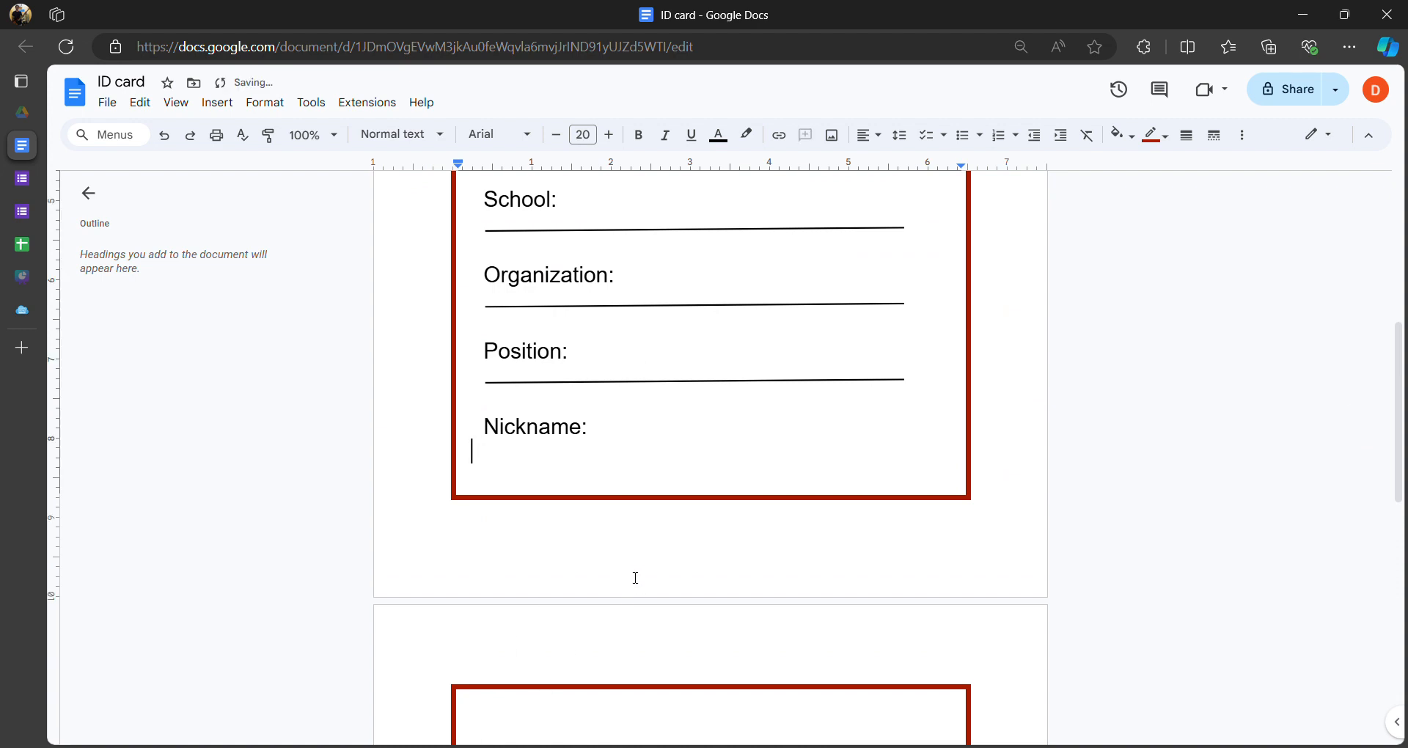
{"action": "key", "text": "ctrl+z"}
{"action": "scroll", "coordinate": [616, 594], "scroll_direction": "up", "scroll_amount": 6}
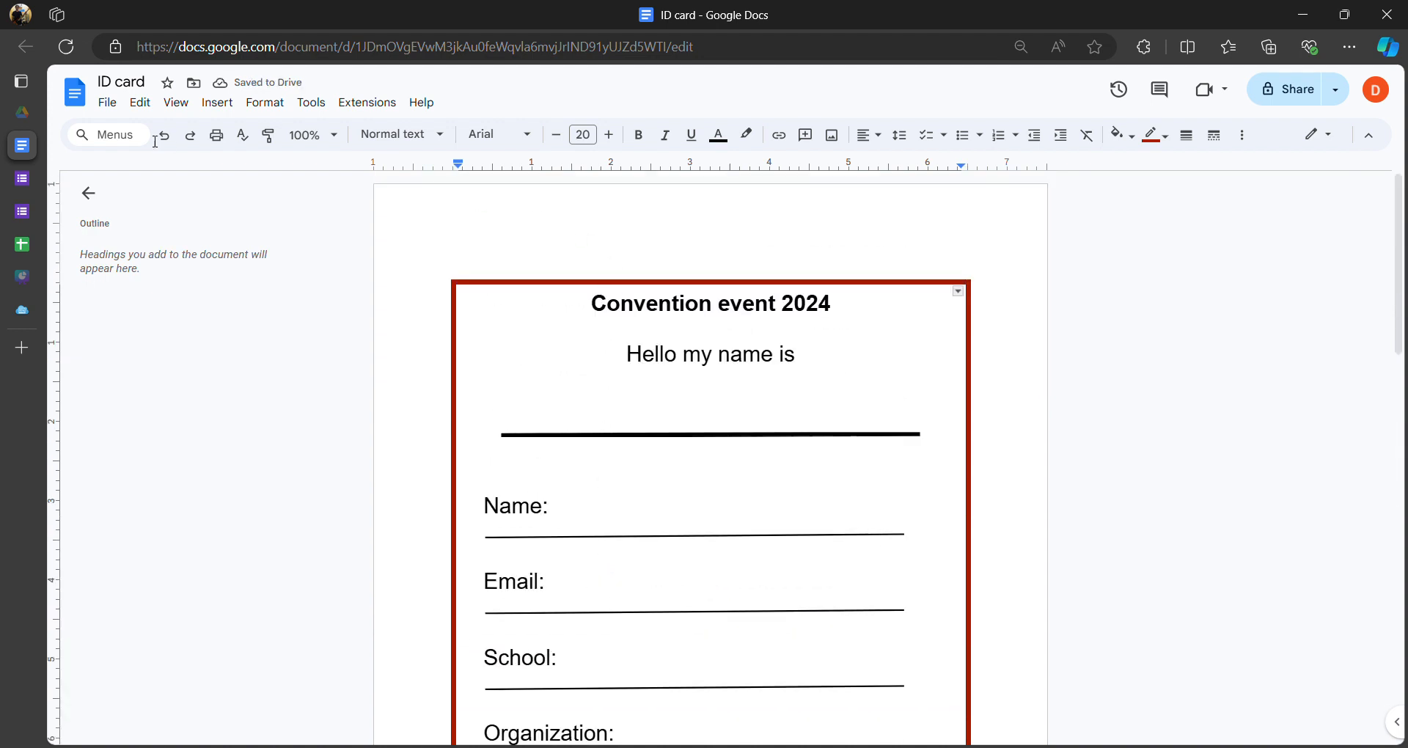
- Set the document's top margin to 0.5 inches in Page setup
{"action": "left_click", "coordinate": [182, 112]}
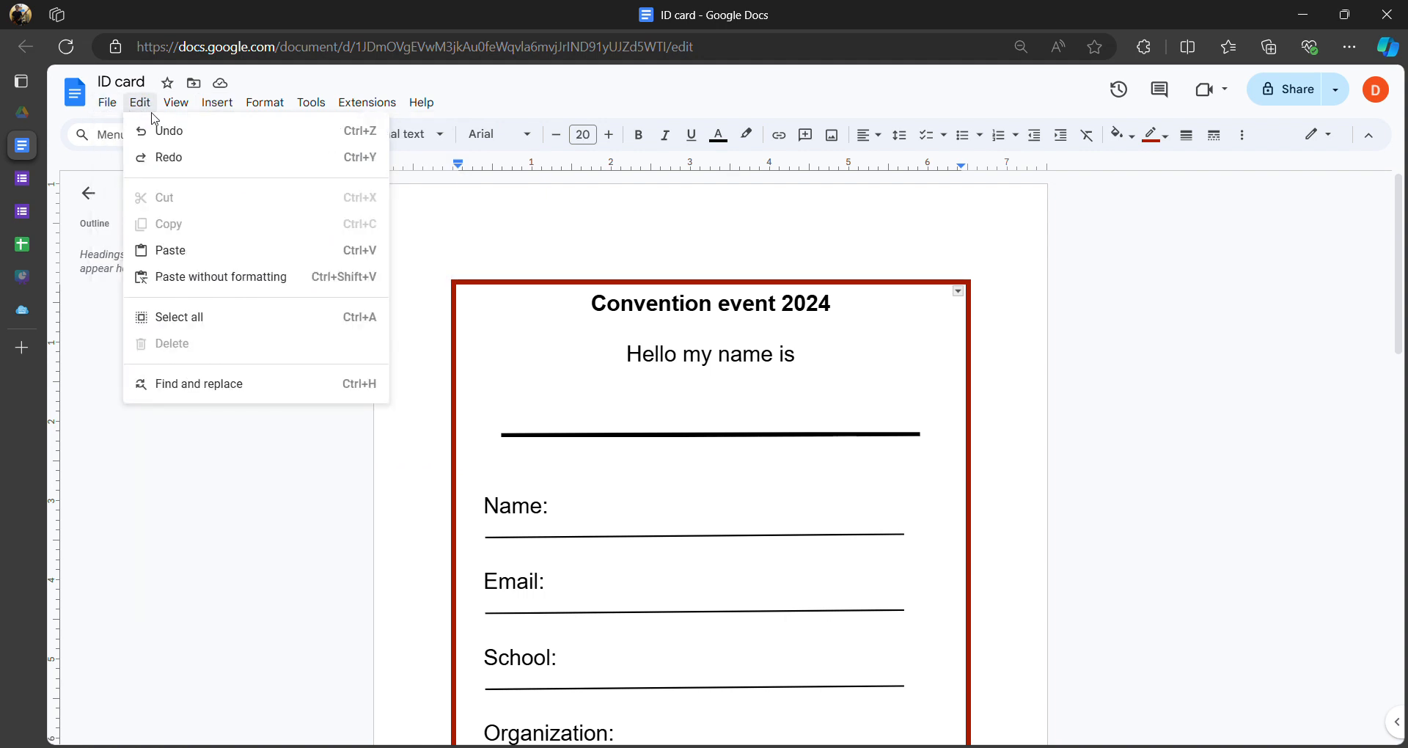
{"action": "mouse_move", "coordinate": [191, 109]}
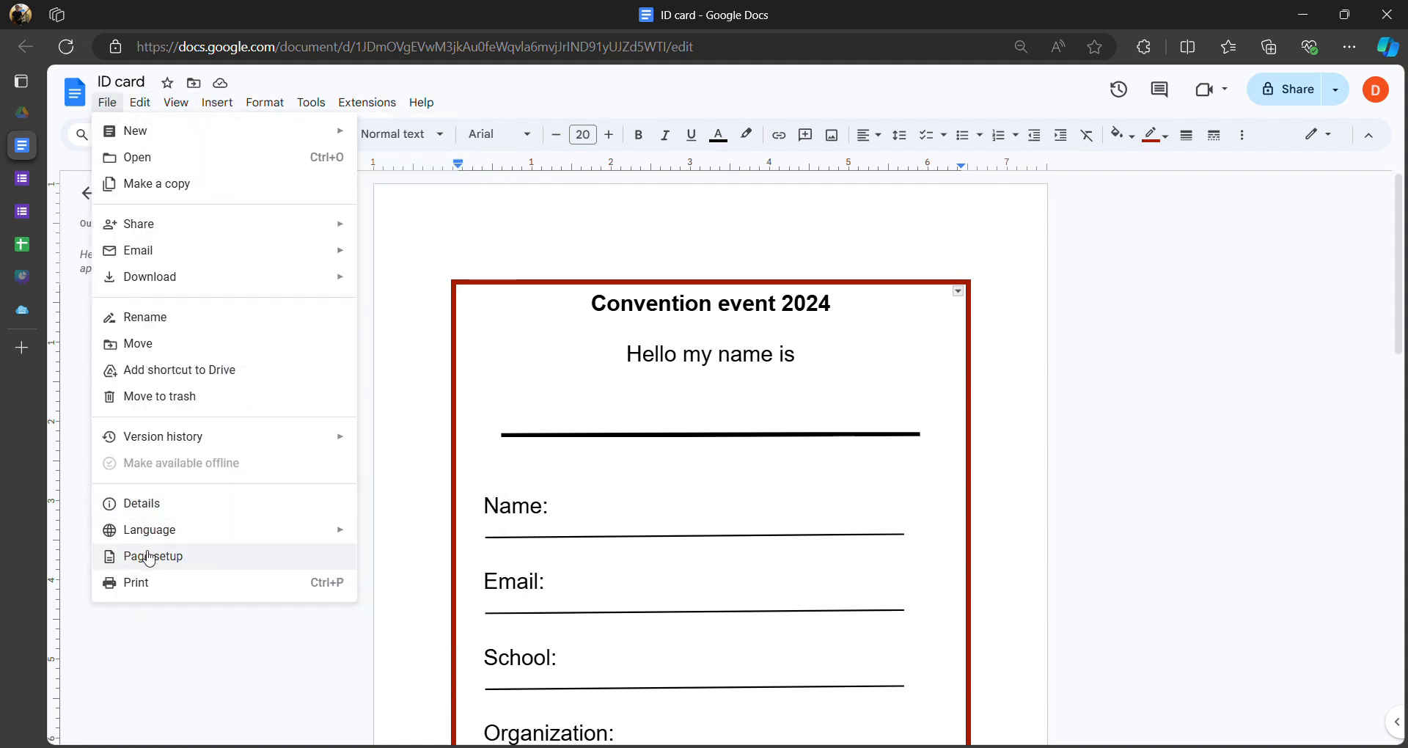
{"action": "left_click", "coordinate": [121, 555]}
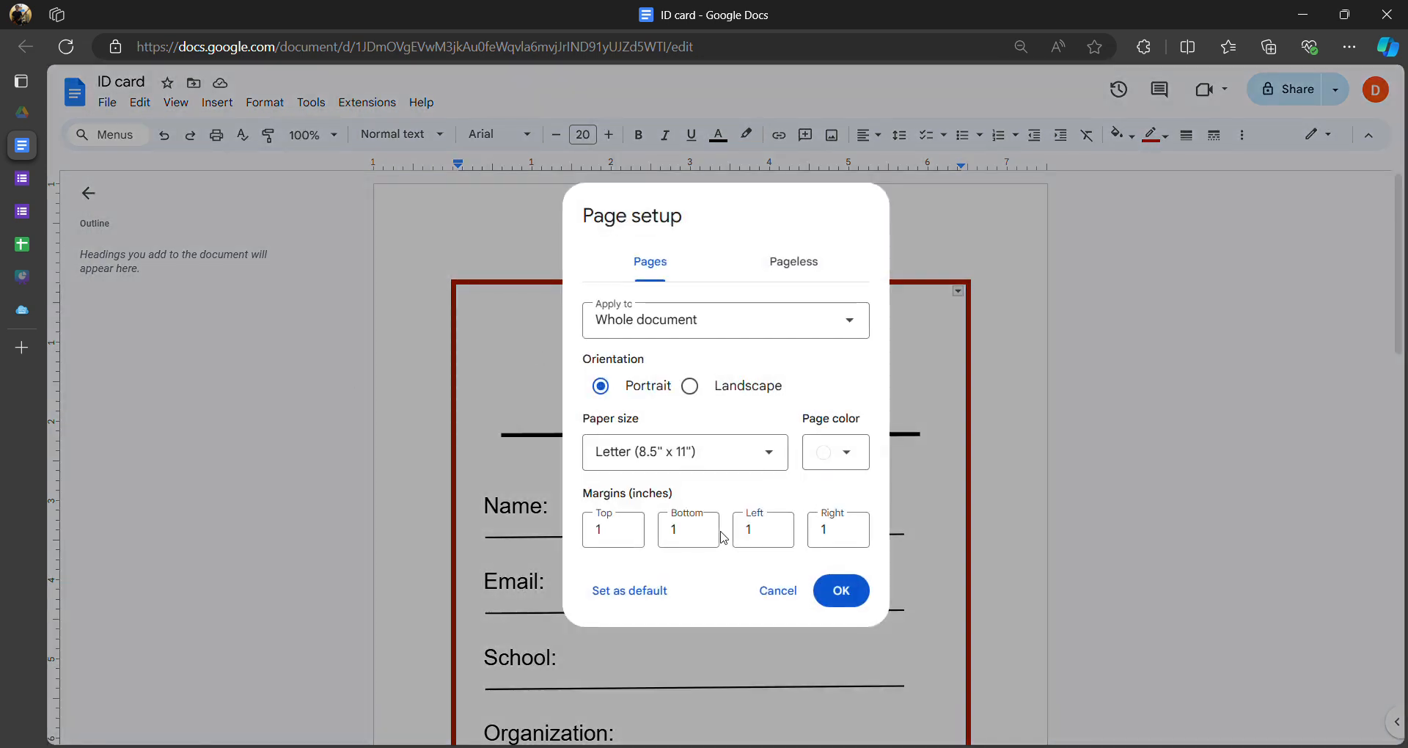
{"action": "left_click", "coordinate": [622, 542]}
{"action": "type", "text": "0.5"}
{"action": "left_click", "coordinate": [841, 590]}
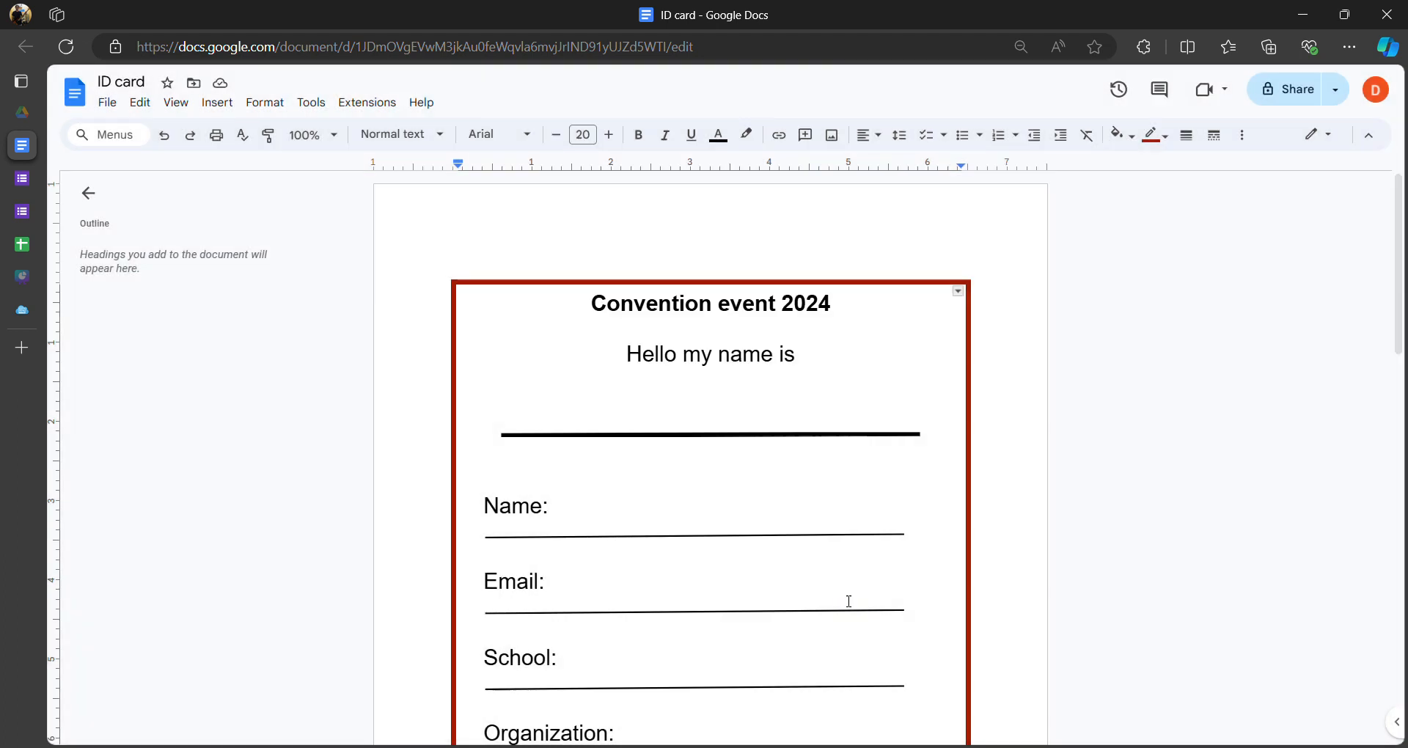
{"action": "scroll", "coordinate": [870, 455], "scroll_direction": "down", "scroll_amount": 10}
- Remove the extra empty line from the bordered box on page 2
{"action": "scroll", "coordinate": [833, 490], "scroll_direction": "up", "scroll_amount": 5}
{"action": "left_click", "coordinate": [778, 570]}
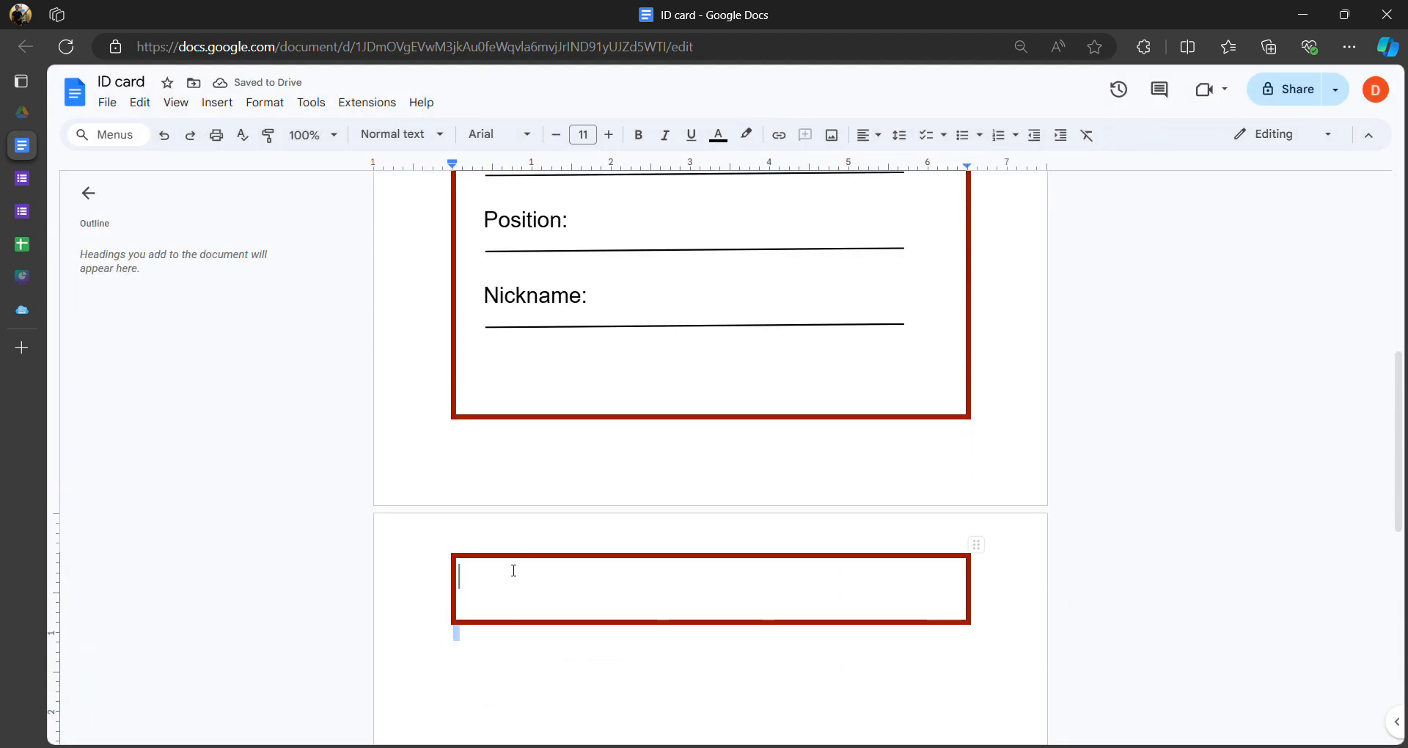
{"action": "left_click_drag", "start_coordinate": [513, 570], "coordinate": [513, 572]}
{"action": "left_click", "coordinate": [528, 629]}
{"action": "key", "text": "BackSpace"}
{"action": "key", "text": "BackSpace"}
{"action": "key", "text": "BackSpace"}
- Type the <<>> placeholder on the line under Hello my name is
{"action": "scroll", "coordinate": [579, 565], "scroll_direction": "up", "scroll_amount": 8}
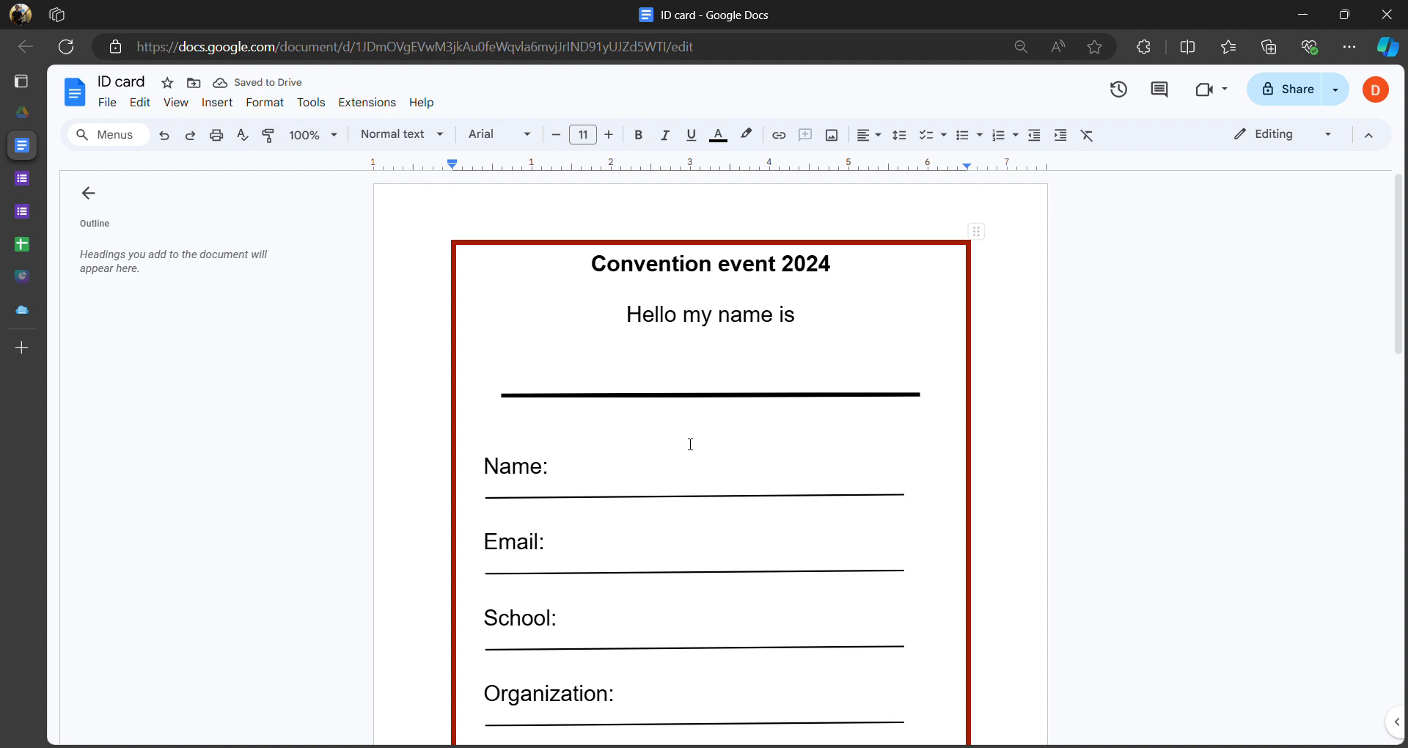
{"action": "scroll", "coordinate": [663, 232], "scroll_direction": "down", "scroll_amount": 3}
{"action": "scroll", "coordinate": [723, 355], "scroll_direction": "up", "scroll_amount": 3}
{"action": "left_click", "coordinate": [723, 364]}
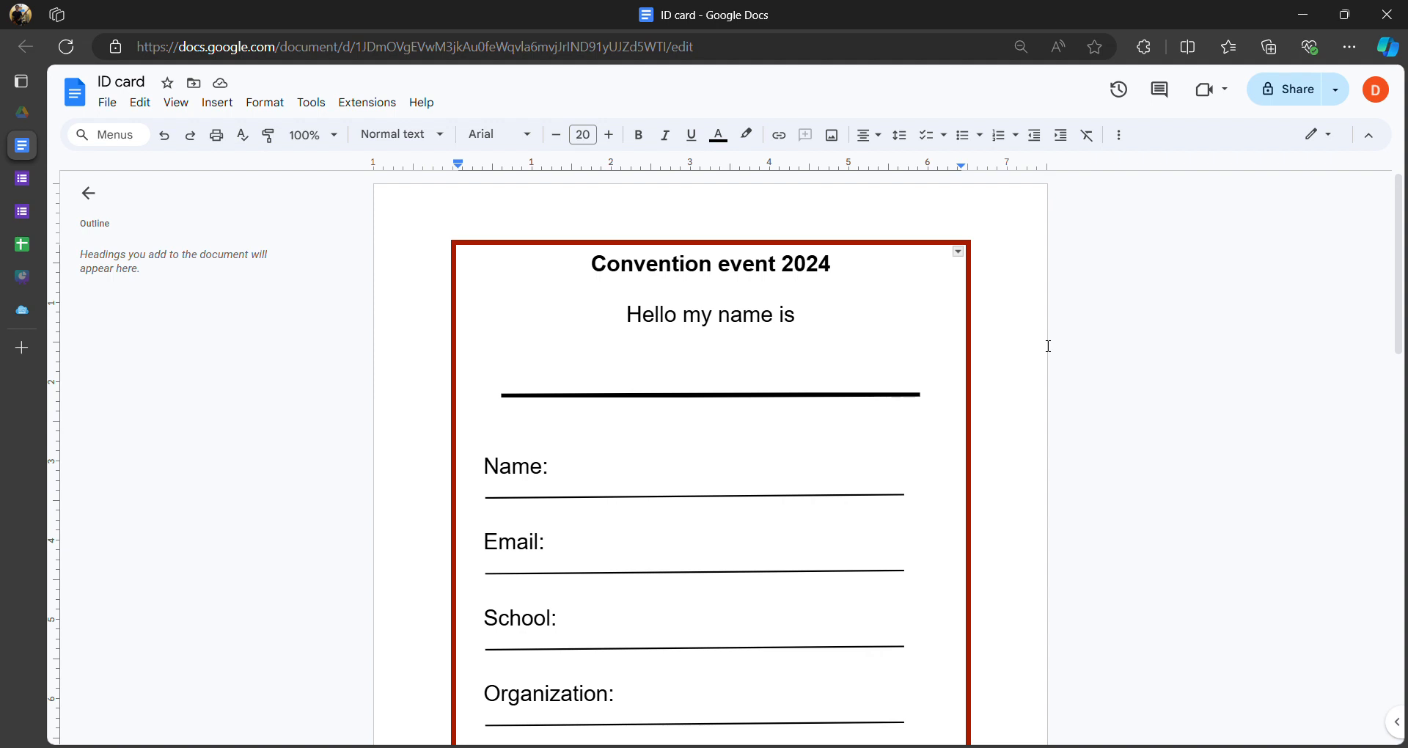
{"action": "type", "text": "<<>>"}
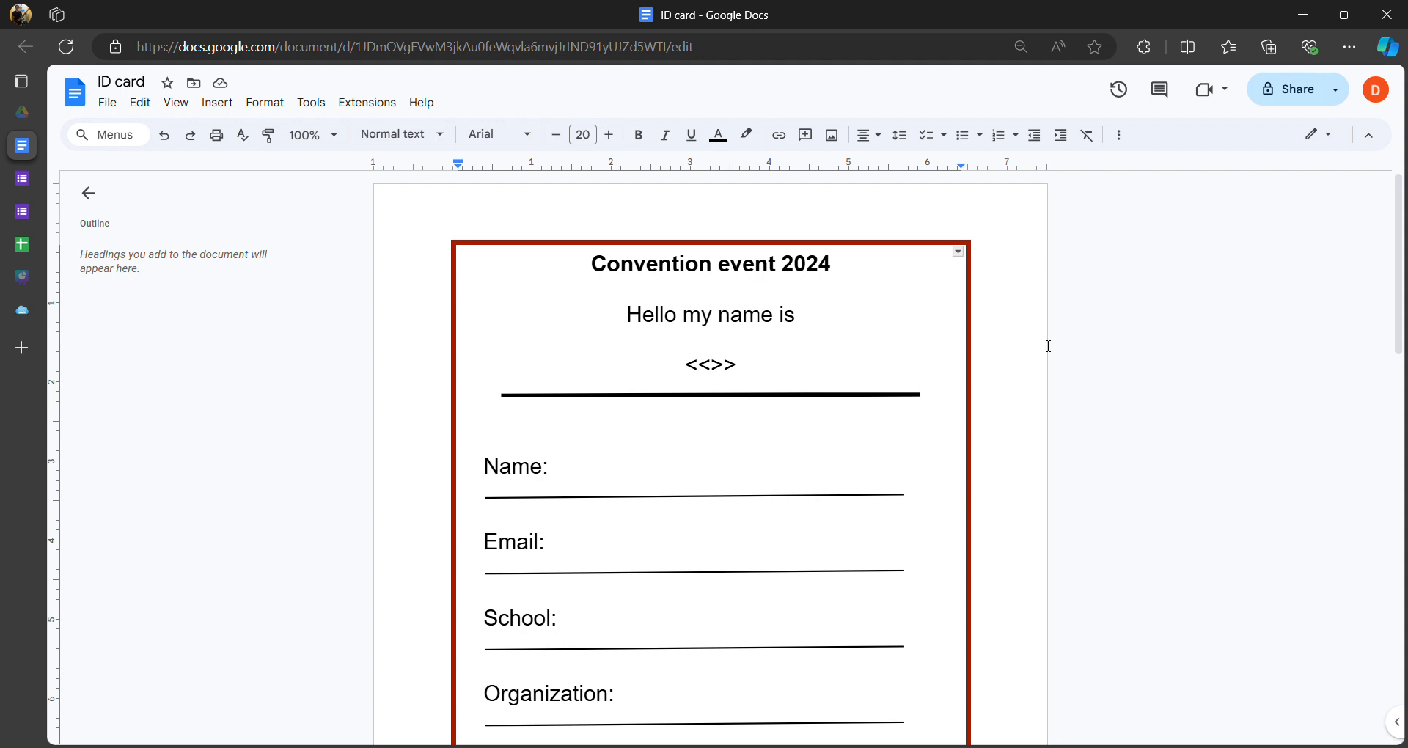
- Open the Database for Participants sheet and review its Name, Nickname and Email headers
{"action": "left_click", "coordinate": [47, 245]}
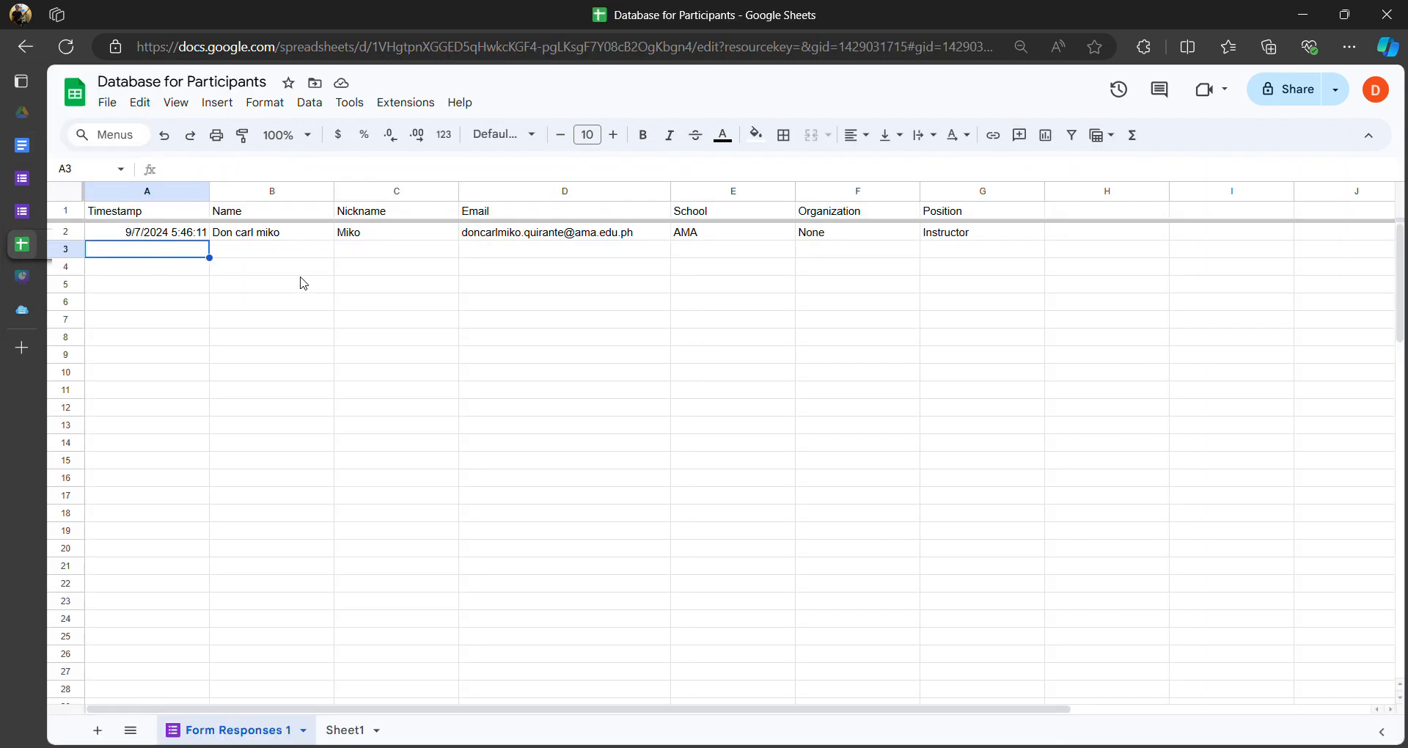
{"action": "left_click", "coordinate": [369, 221]}
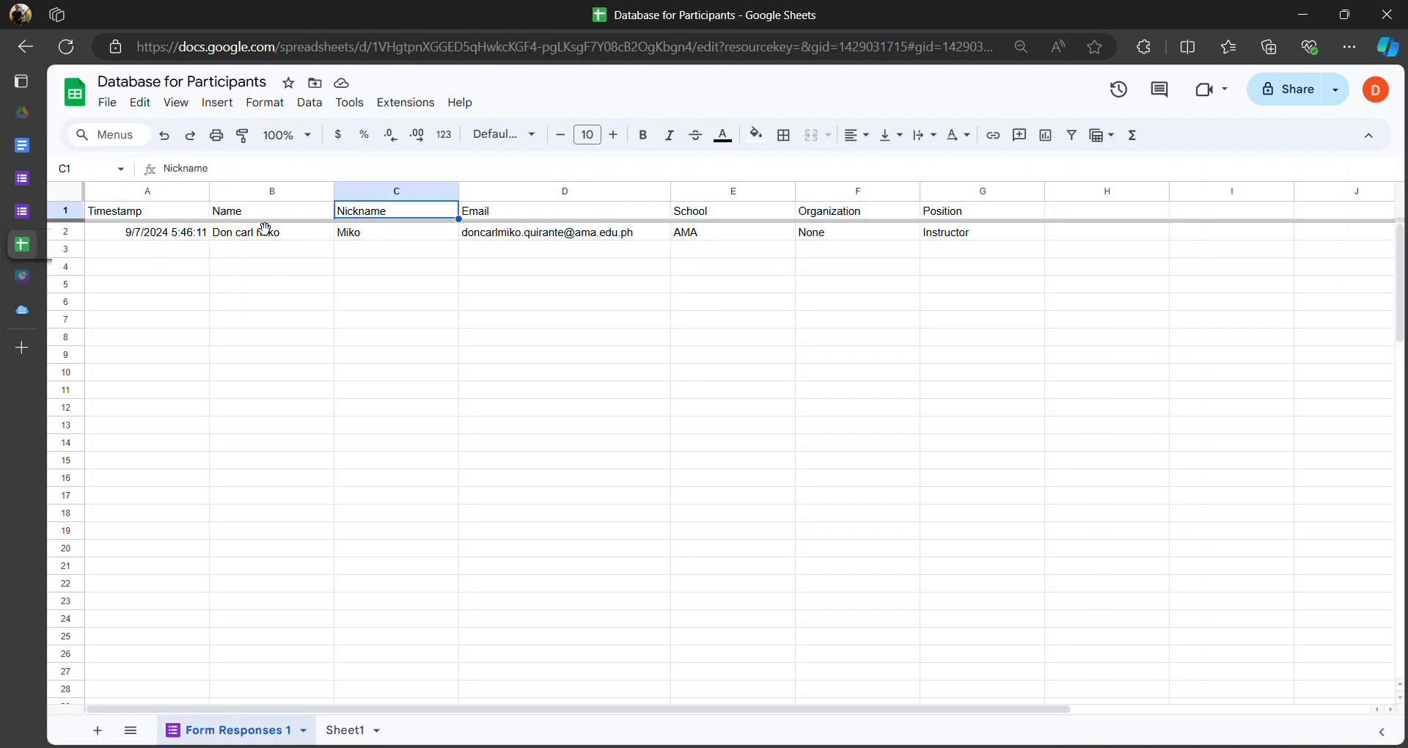
{"action": "left_click", "coordinate": [259, 213]}
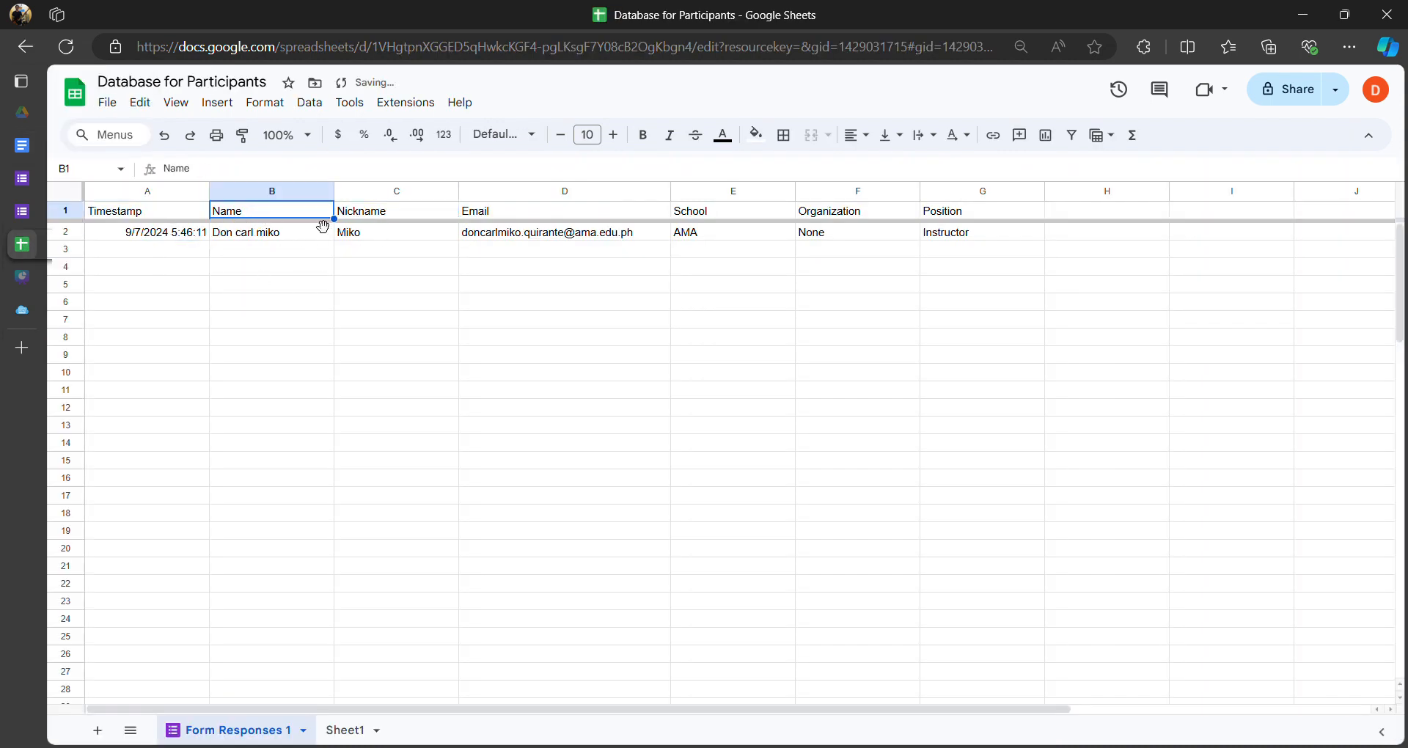
{"action": "left_click", "coordinate": [395, 215]}
{"action": "left_click", "coordinate": [587, 217]}
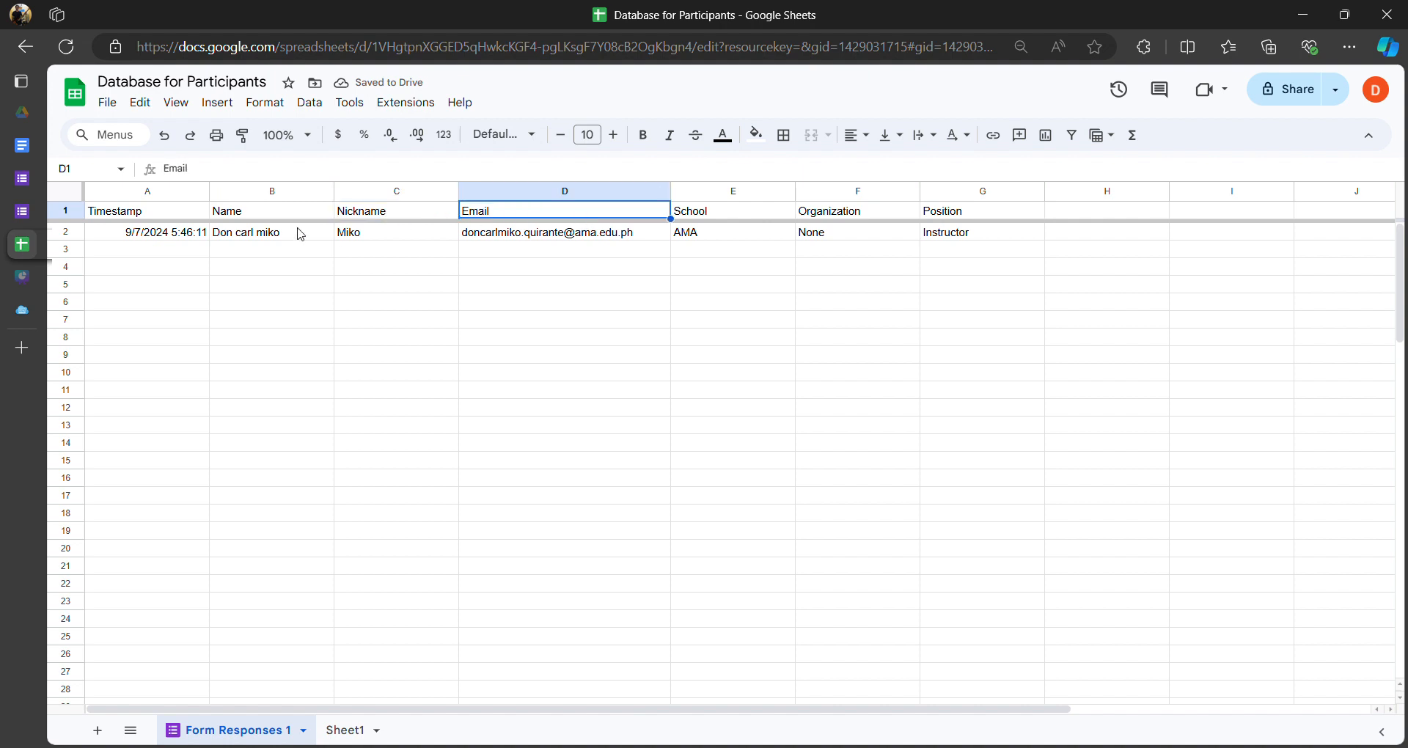
{"action": "left_click", "coordinate": [306, 230]}
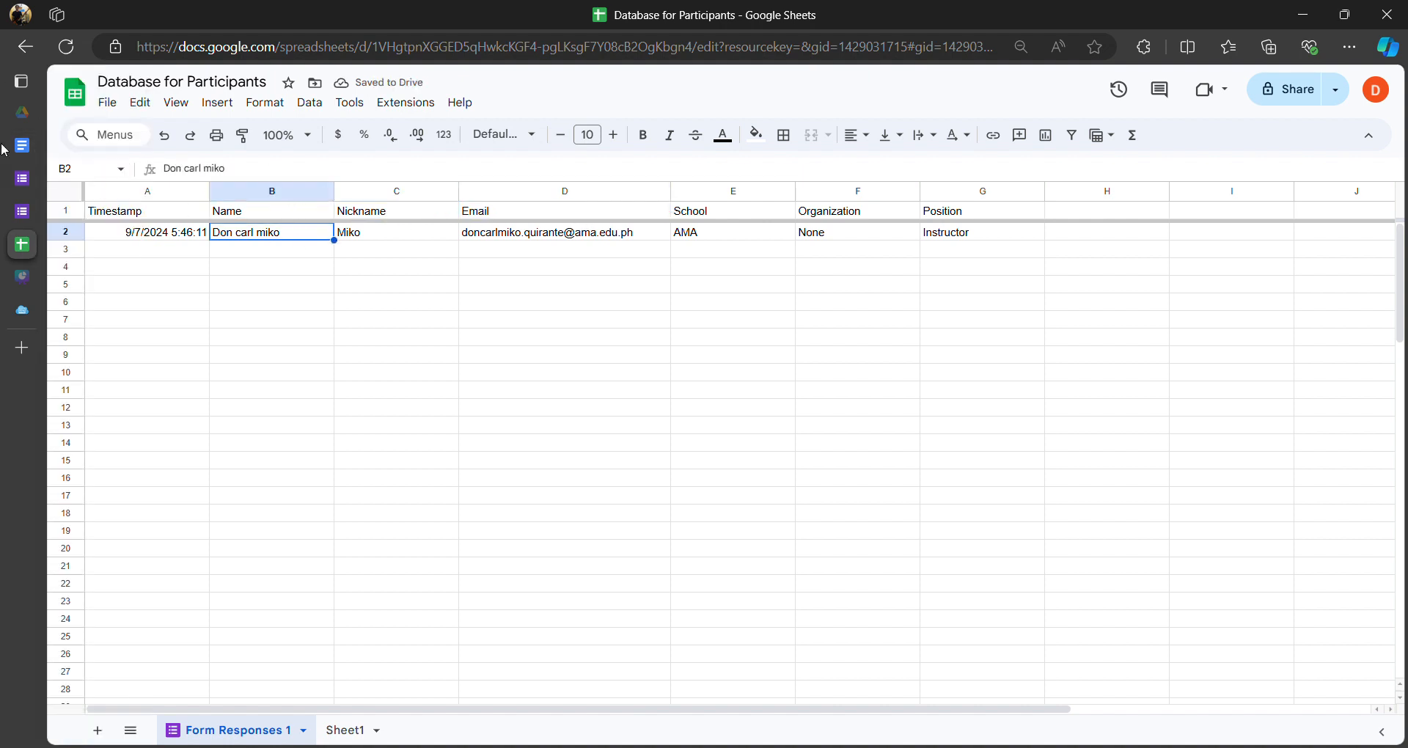
{"action": "mouse_move", "coordinate": [26, 149]}
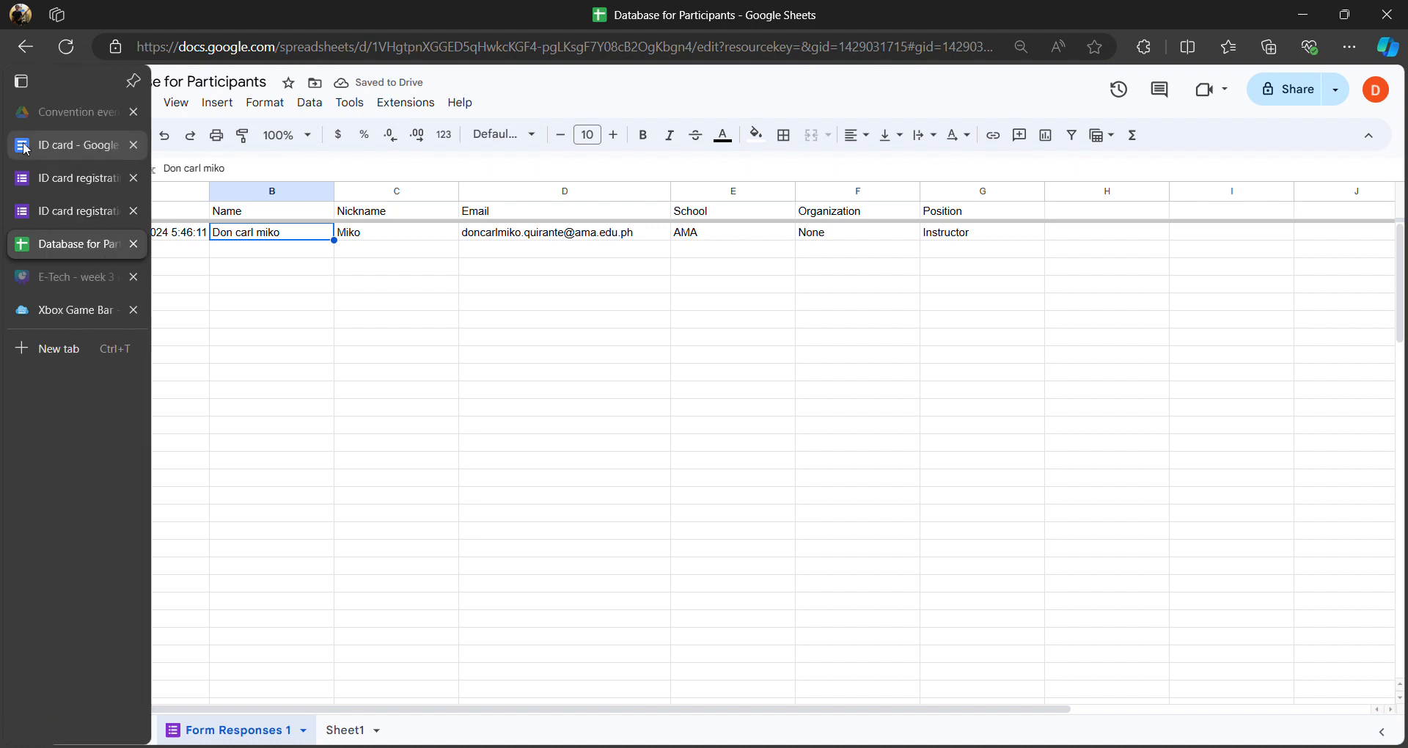
{"action": "left_click", "coordinate": [269, 213]}
{"action": "left_click", "coordinate": [266, 230]}
{"action": "left_click", "coordinate": [270, 215]}
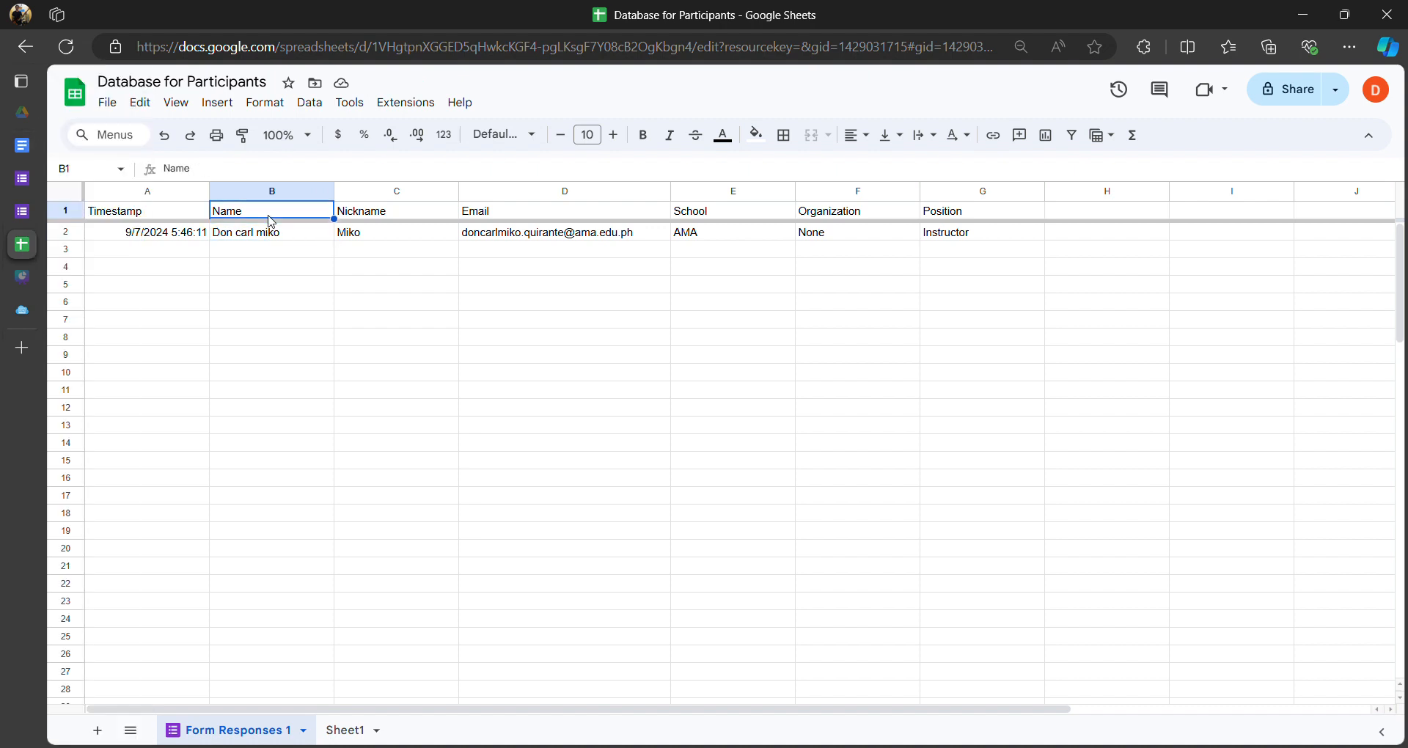
{"action": "left_click", "coordinate": [371, 215]}
{"action": "left_click", "coordinate": [538, 213]}
{"action": "left_click", "coordinate": [245, 217]}
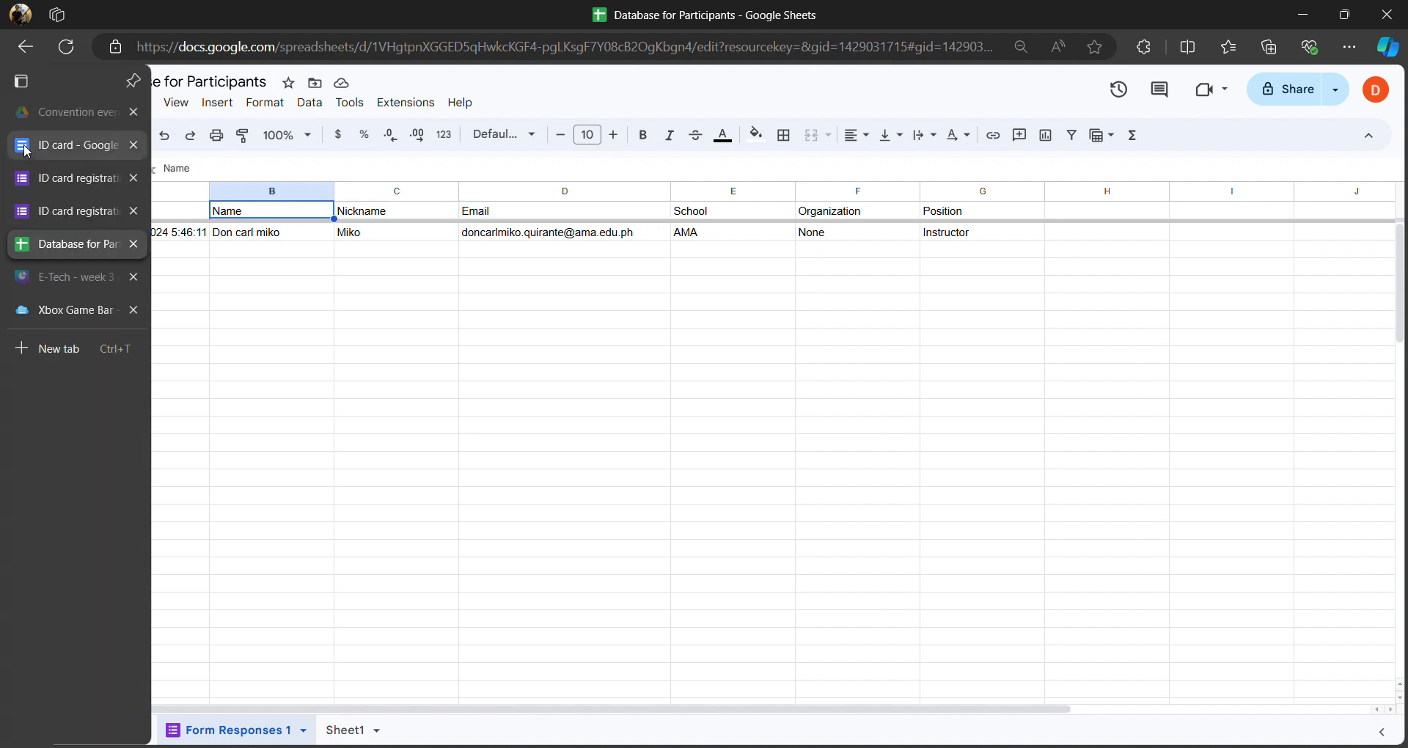
- Select and copy the Nickname header text from cell C1
{"action": "left_click", "coordinate": [22, 145]}
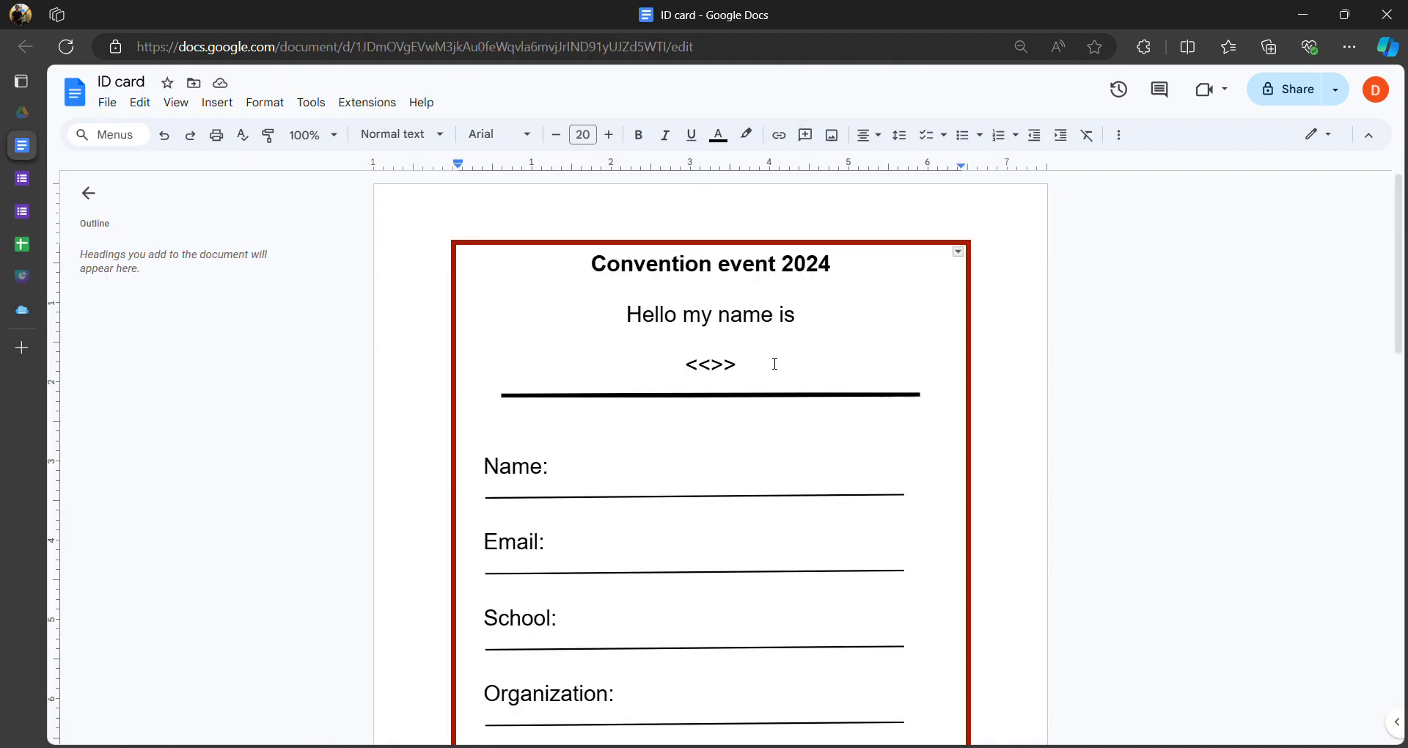
{"action": "left_click", "coordinate": [22, 244]}
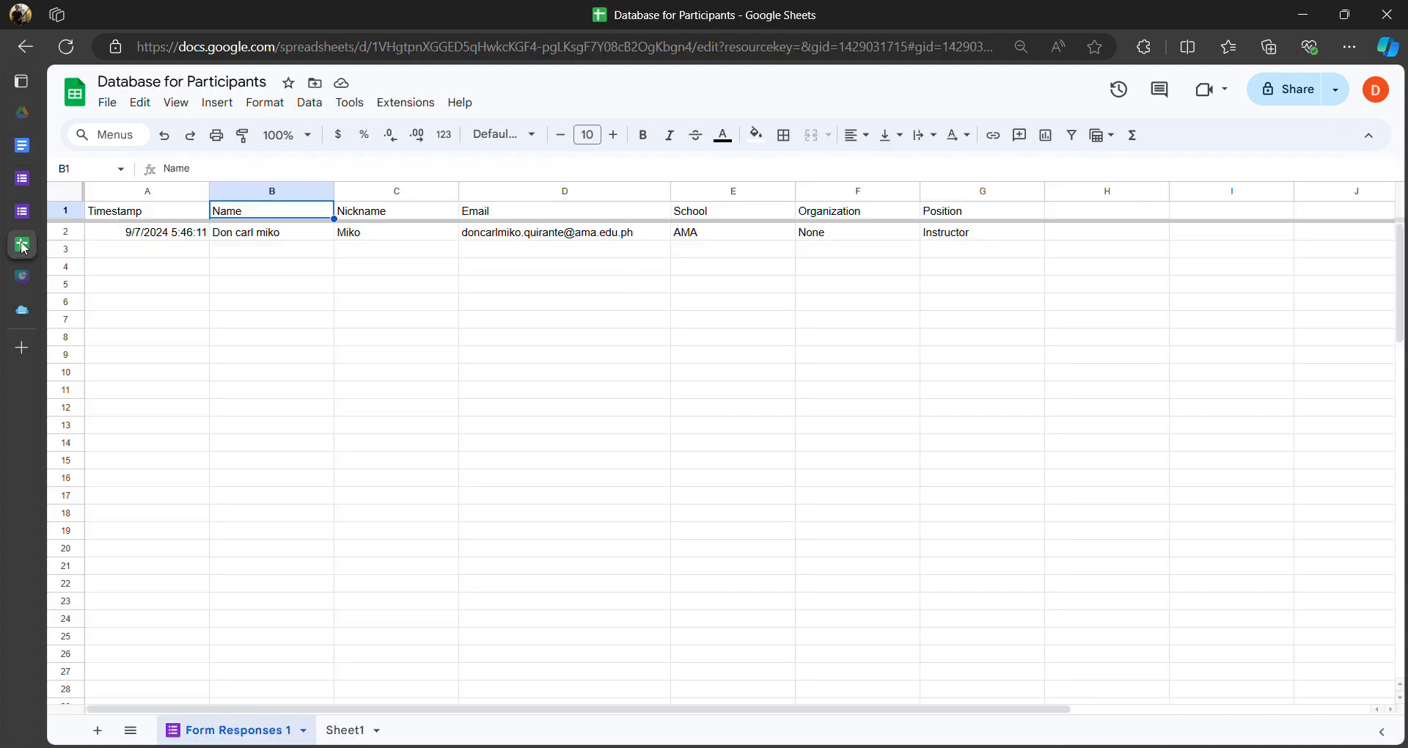
{"action": "left_click", "coordinate": [391, 215]}
{"action": "left_click", "coordinate": [247, 215]}
{"action": "double_click", "coordinate": [256, 218]}
{"action": "left_click_drag", "start_coordinate": [256, 218], "coordinate": [211, 212]}
{"action": "left_click", "coordinate": [253, 250]}
{"action": "left_click", "coordinate": [249, 214]}
{"action": "double_click", "coordinate": [257, 218]}
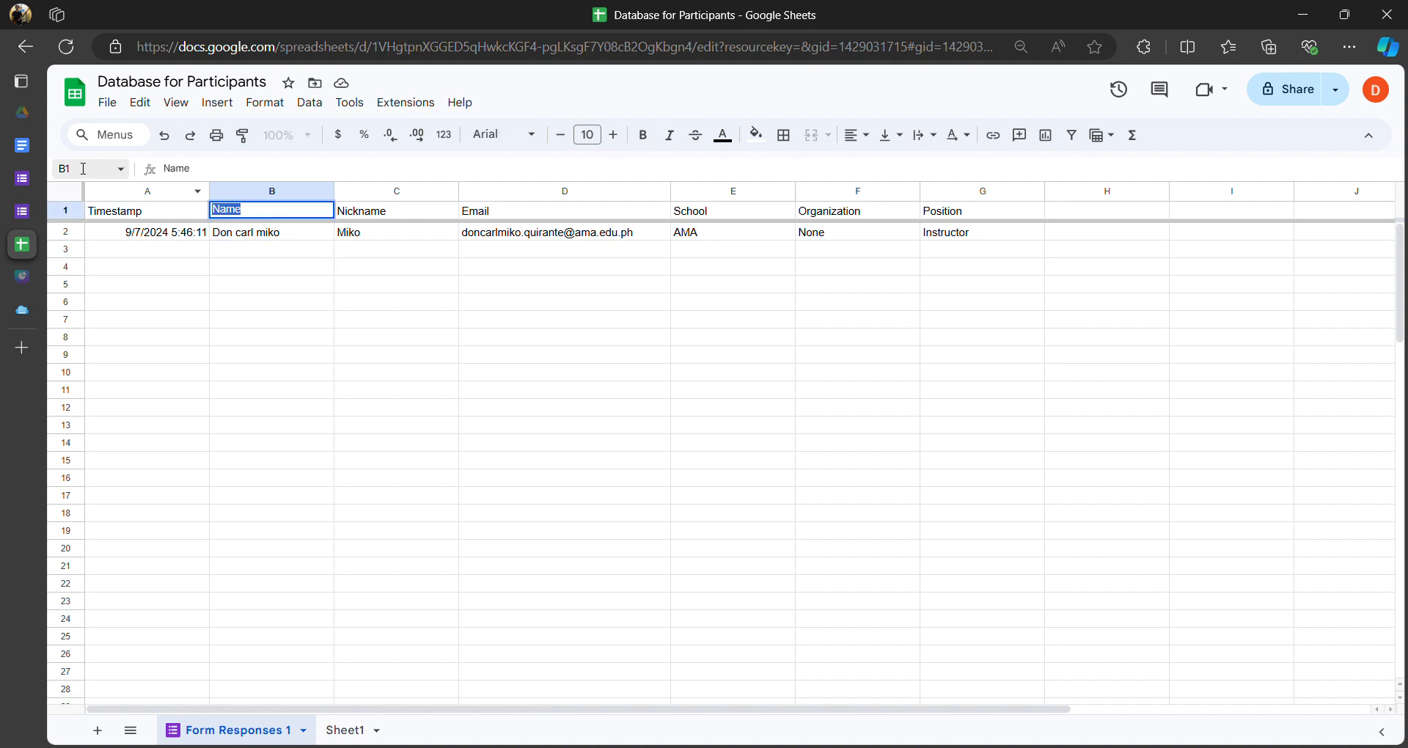
{"action": "left_click", "coordinate": [404, 214]}
{"action": "double_click", "coordinate": [403, 220]}
{"action": "key", "text": "ctrl+c"}
{"action": "left_click", "coordinate": [286, 267]}
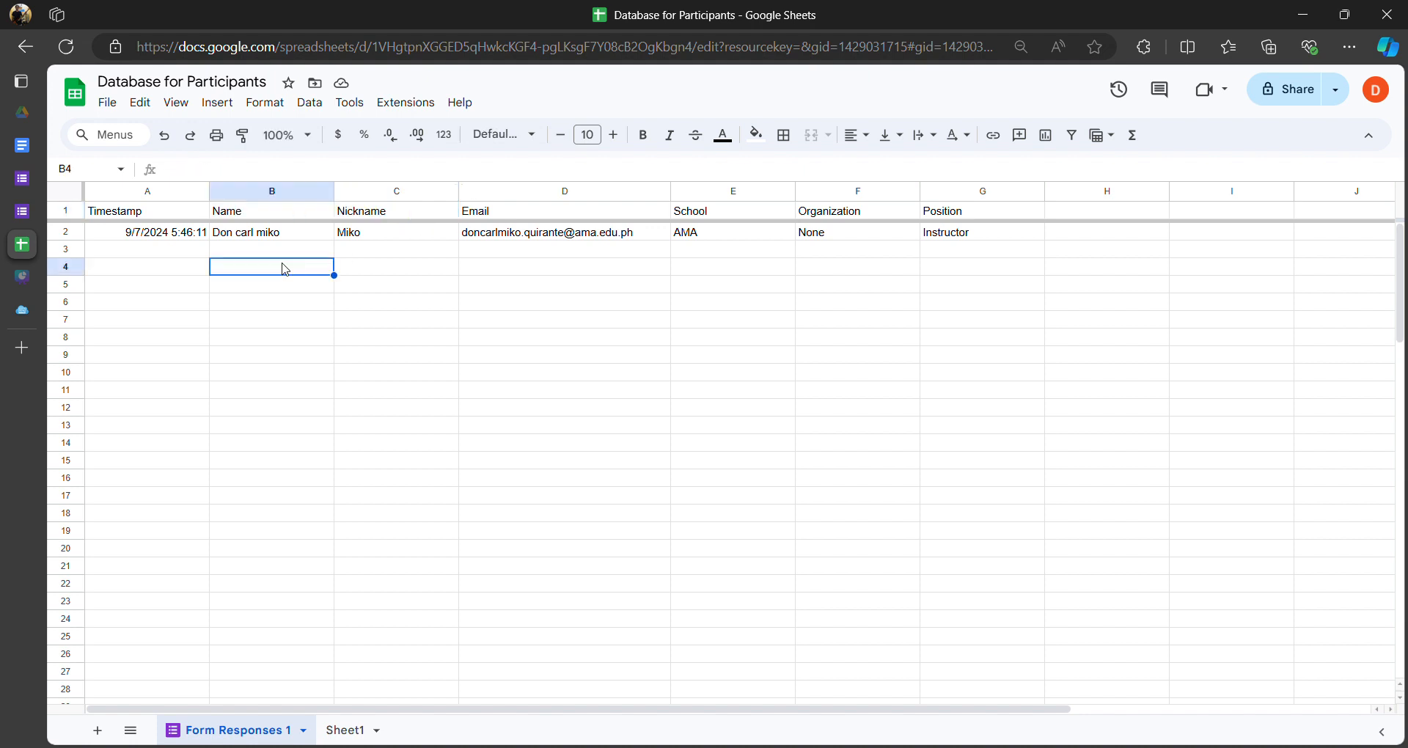
{"action": "left_click", "coordinate": [22, 145]}
- Type Nickname into the empty placeholder so it reads <<Nickname>> at the card's 20pt size
{"action": "key", "text": "ctrl+v"}
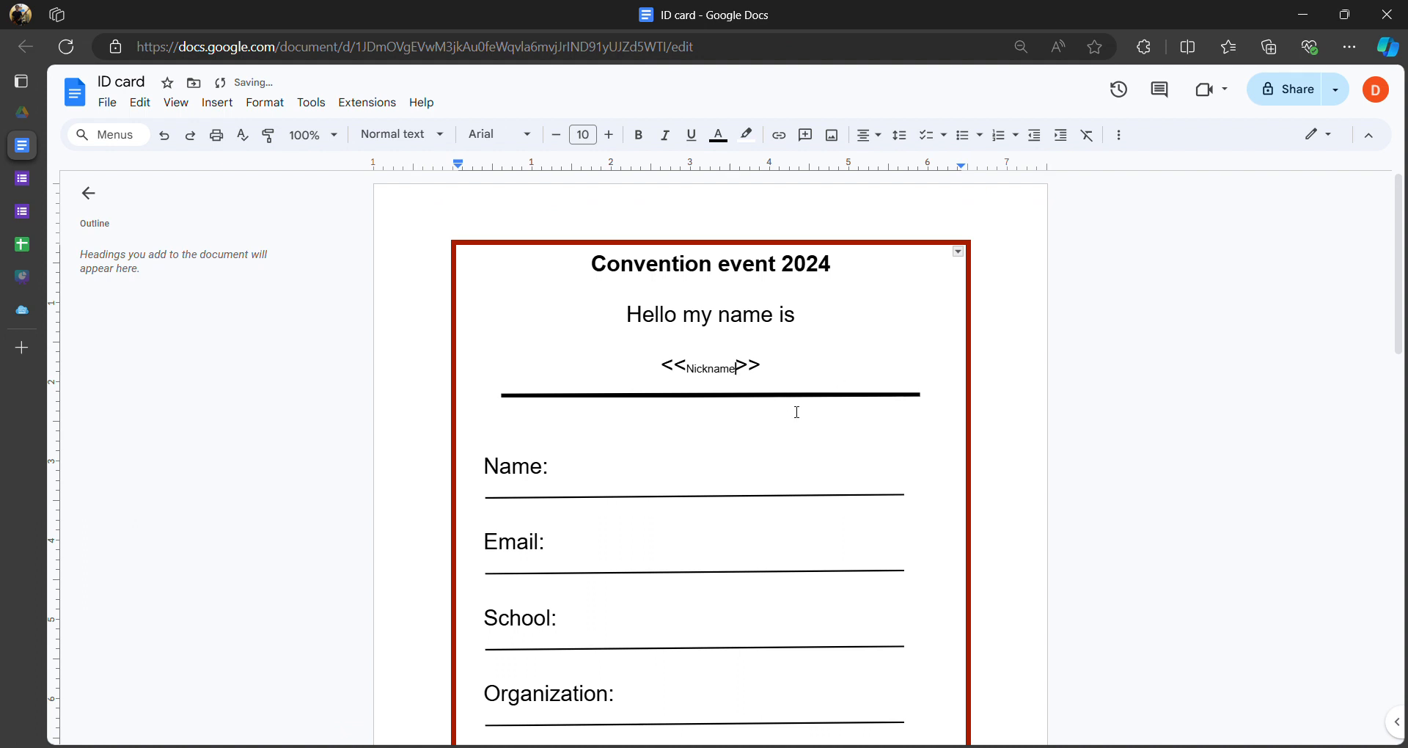
{"action": "key", "text": "ctrl+z"}
{"action": "type", "text": "Nickname"}
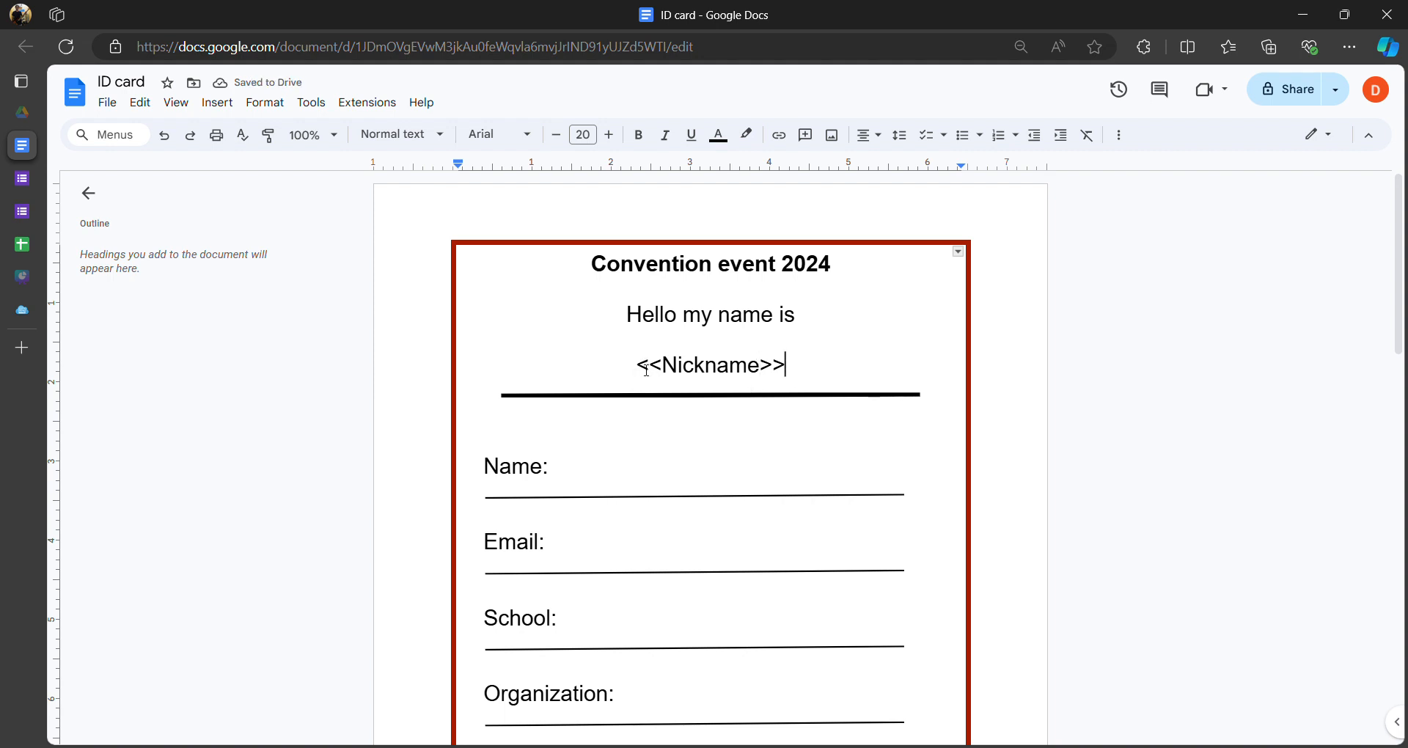
{"action": "left_click_drag", "start_coordinate": [637, 366], "coordinate": [827, 375]}
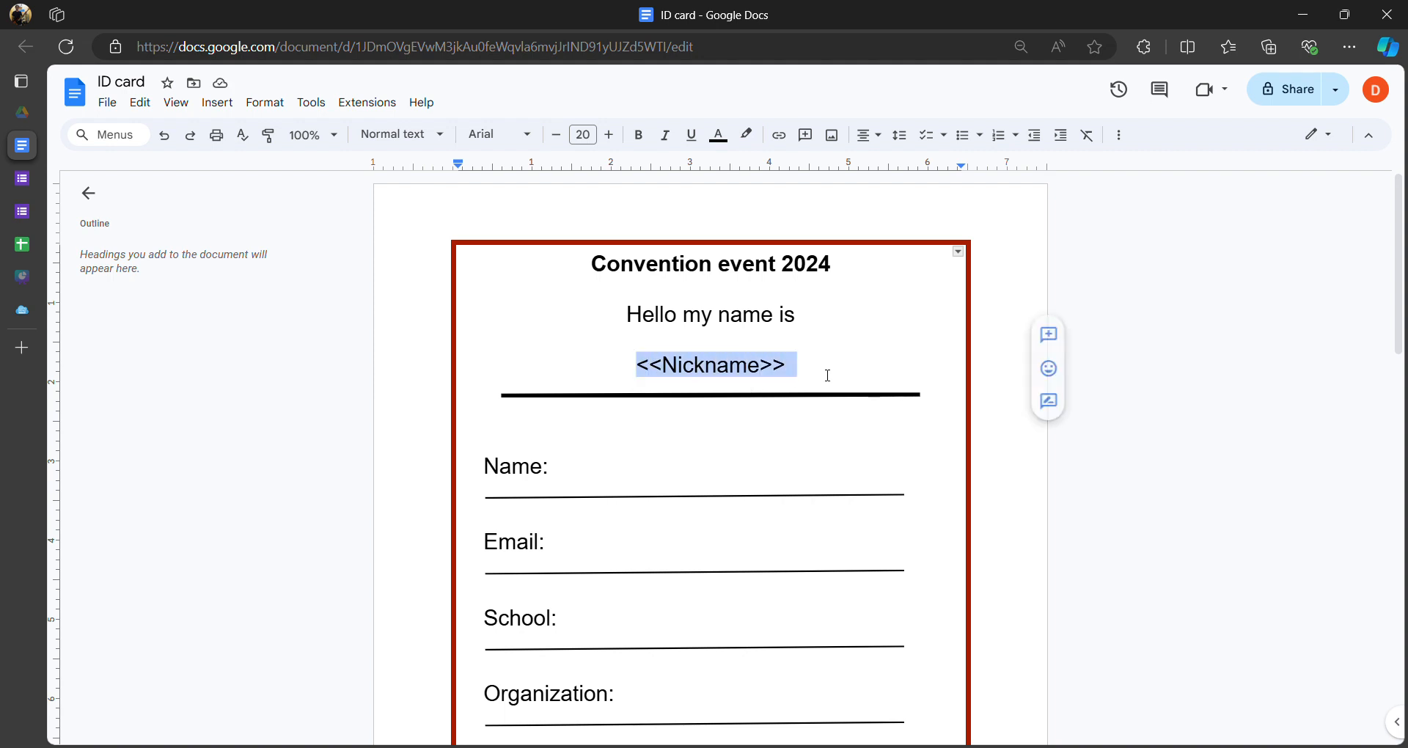
{"action": "left_click", "coordinate": [772, 362]}
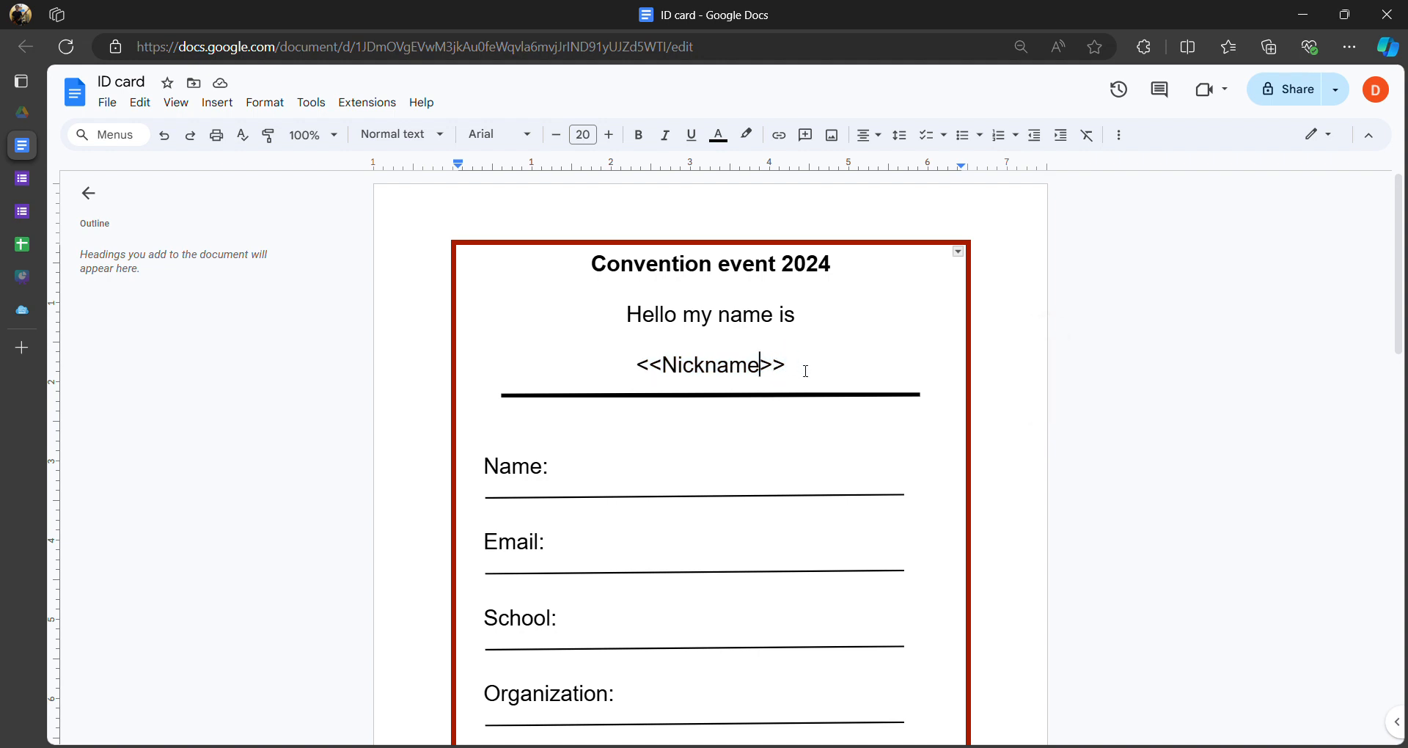
{"action": "left_click", "coordinate": [675, 366]}
{"action": "left_click_drag", "start_coordinate": [670, 366], "coordinate": [804, 363]}
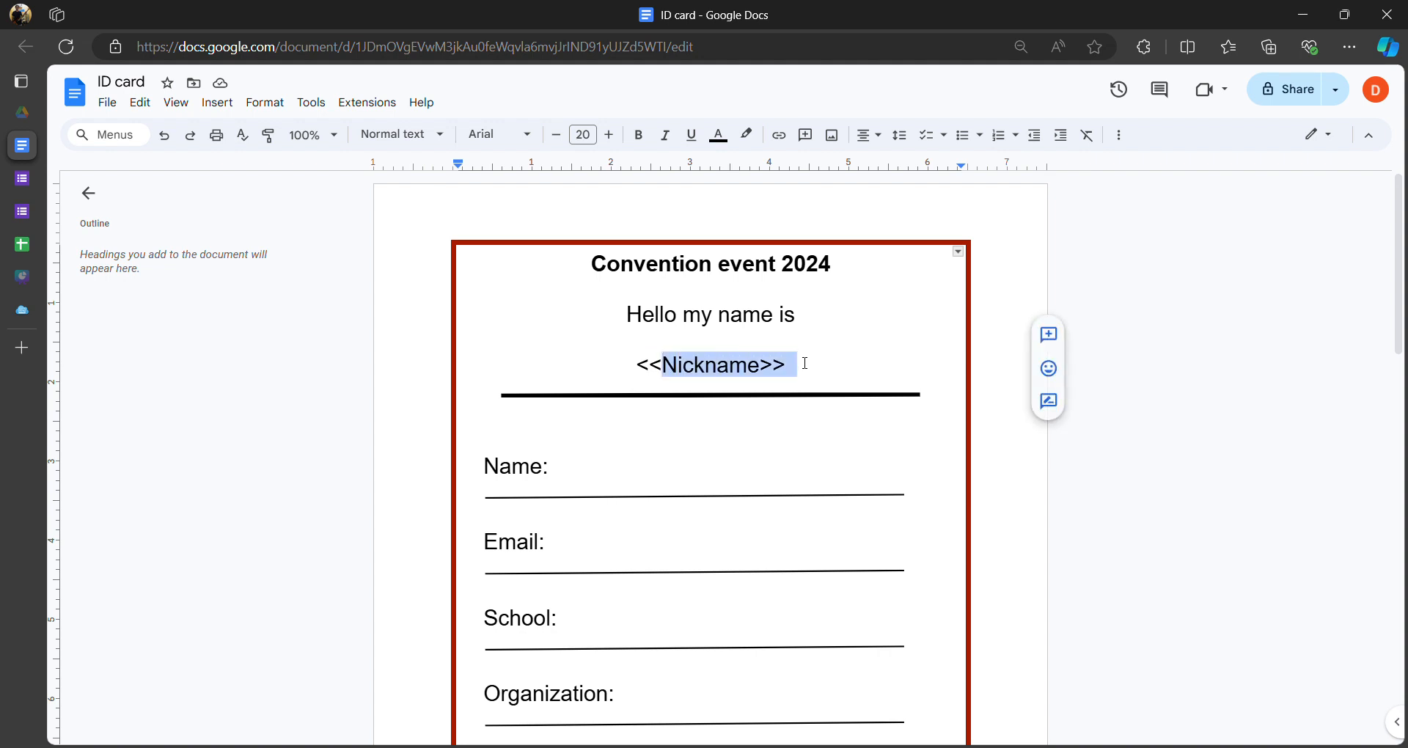
{"action": "left_click", "coordinate": [638, 367]}
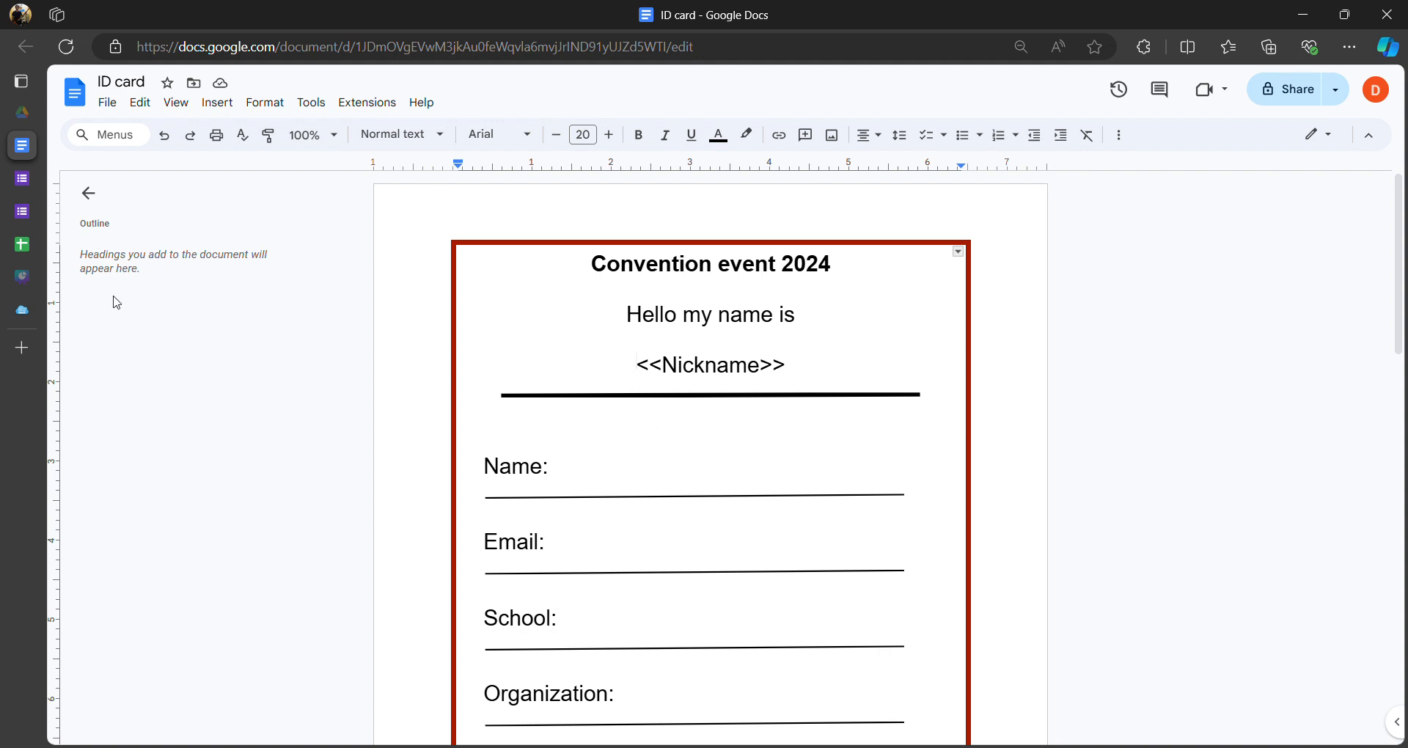
- Copy <<Nickname>> after the Name: label and trim it to read <<Name>>
{"action": "left_click_drag", "start_coordinate": [807, 371], "coordinate": [637, 365]}
{"action": "key", "text": "ctrl+c"}
{"action": "left_click", "coordinate": [622, 477]}
{"action": "key", "text": "ctrl+v"}
{"action": "left_click_drag", "start_coordinate": [645, 472], "coordinate": [613, 470]}
{"action": "key", "text": "BackSpace"}
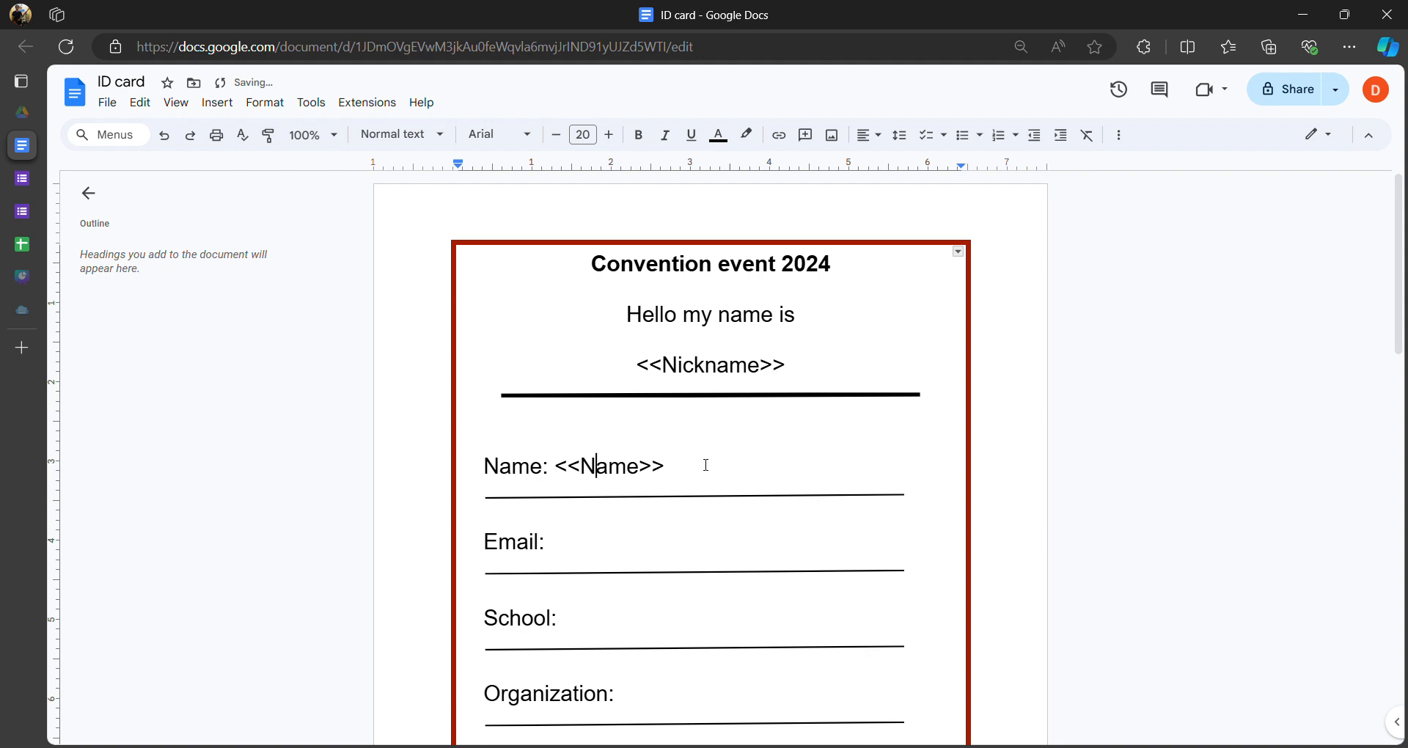
{"action": "mouse_move", "coordinate": [24, 254]}
{"action": "mouse_move", "coordinate": [55, 190]}
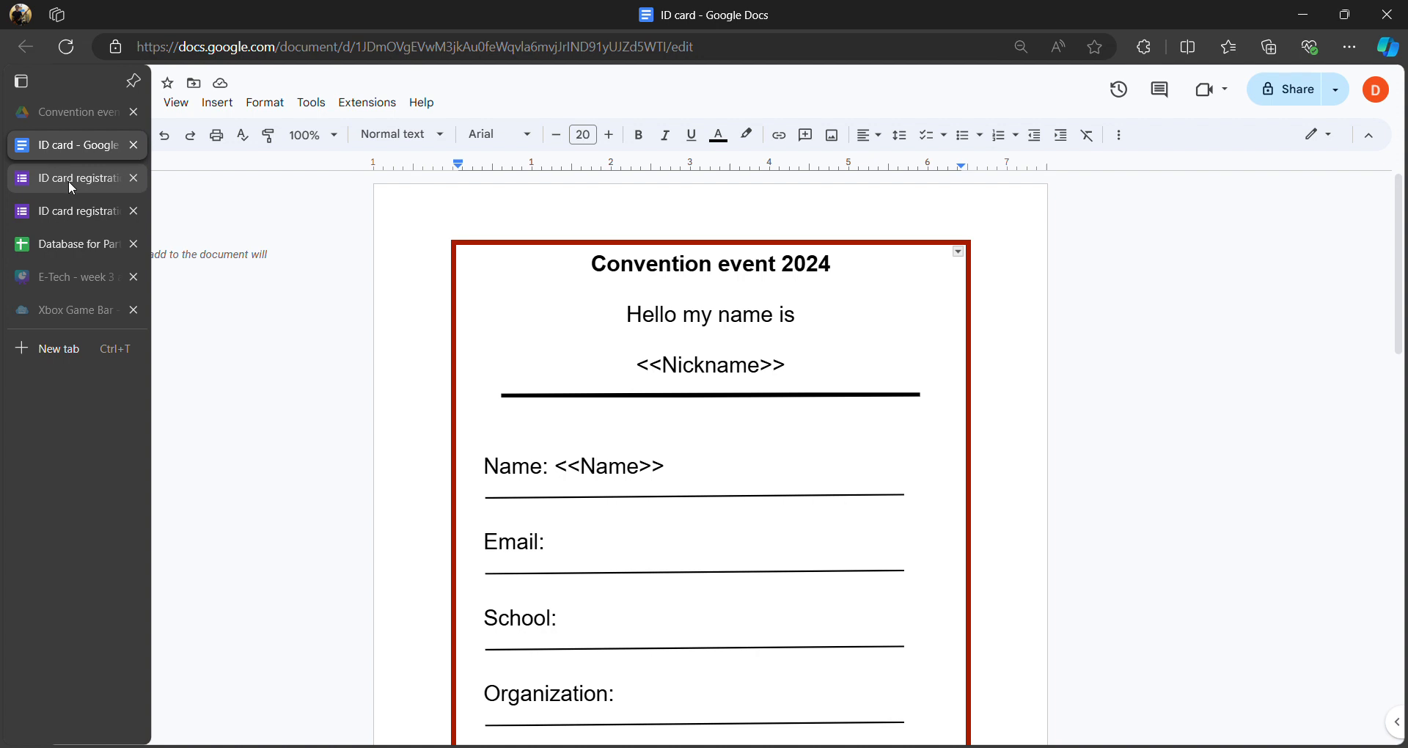
- Close the duplicate 'Your response has been recorded' form tab
{"action": "left_click", "coordinate": [81, 242]}
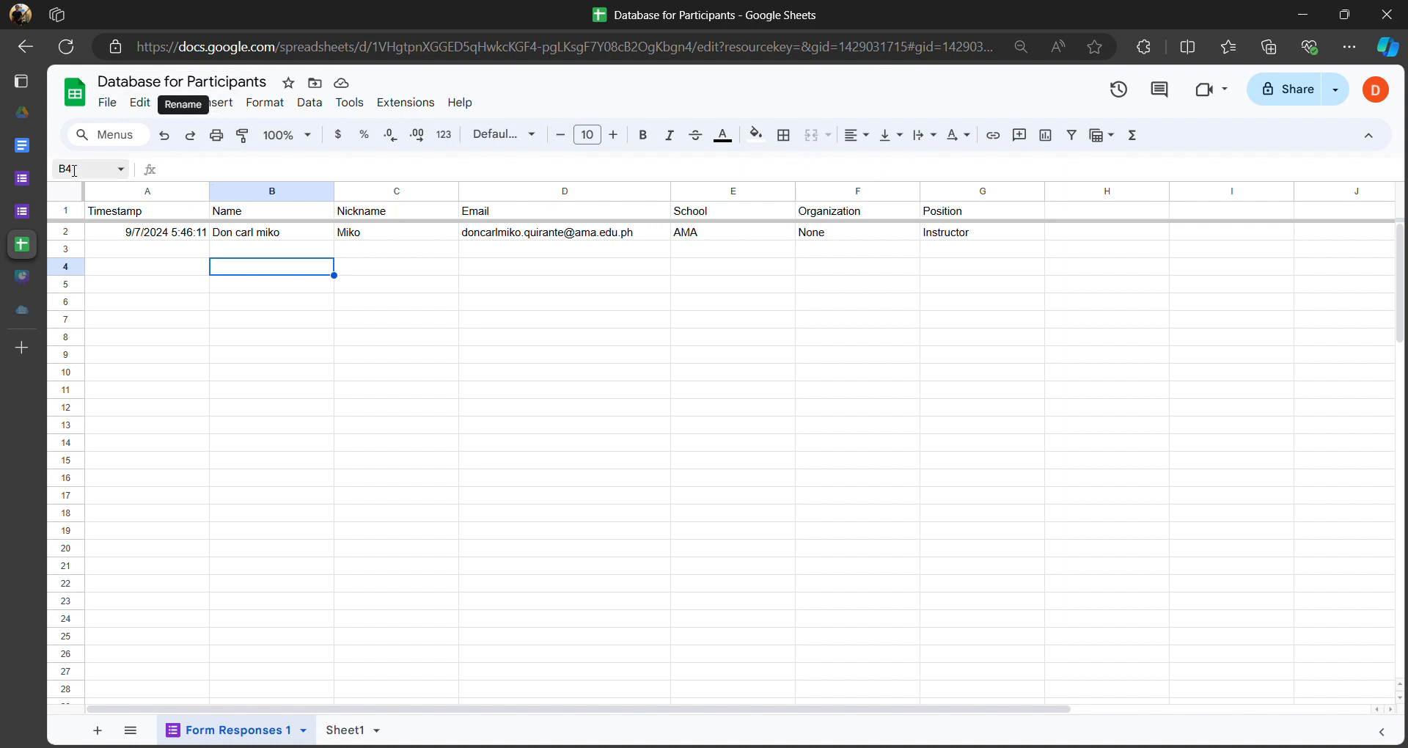
{"action": "left_click", "coordinate": [25, 217]}
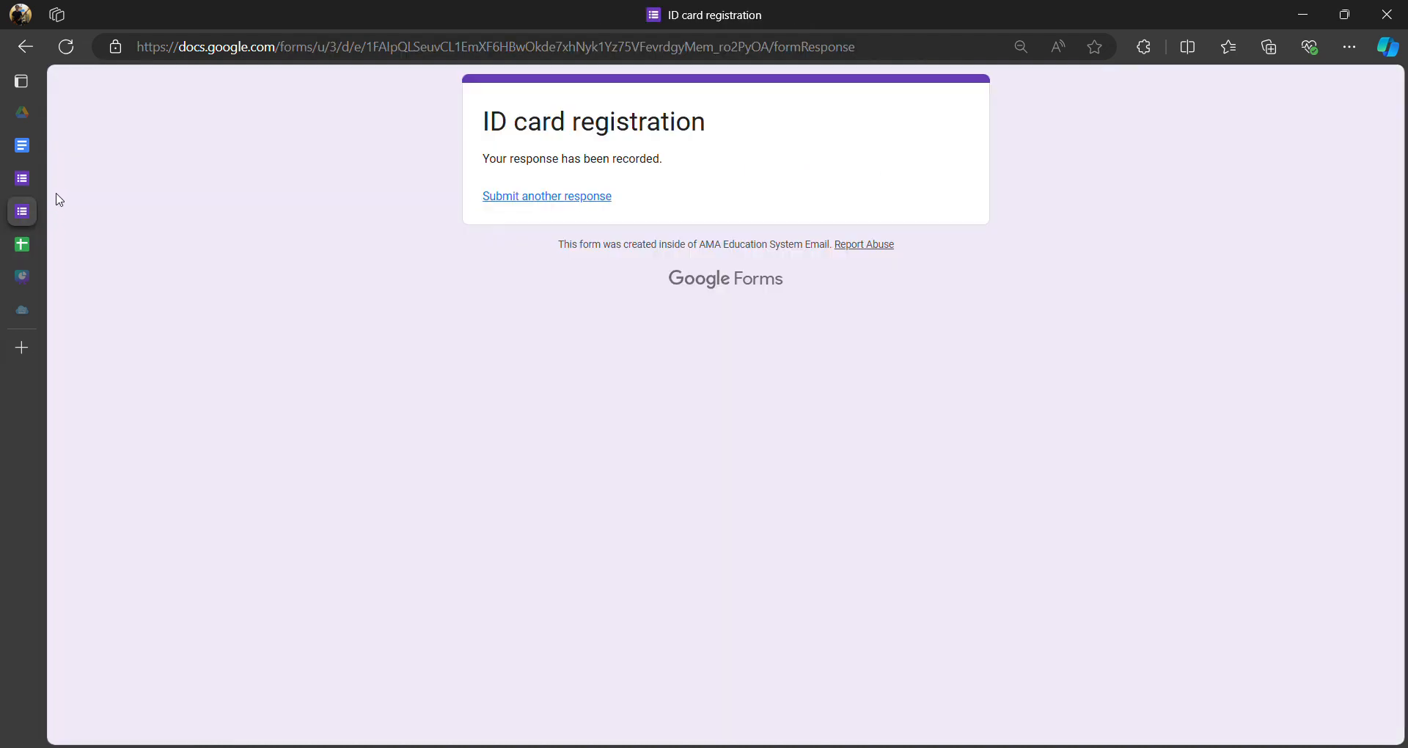
{"action": "left_click", "coordinate": [24, 179]}
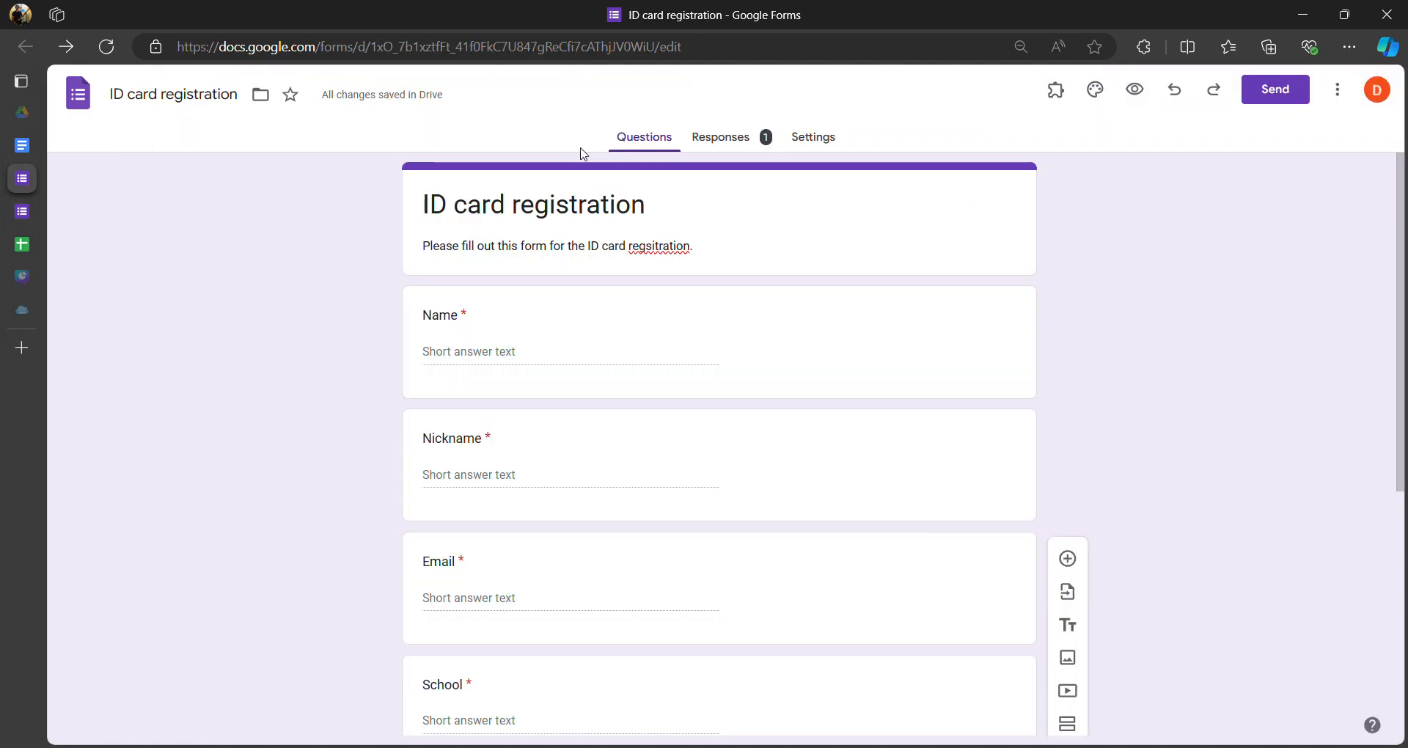
{"action": "left_click", "coordinate": [33, 244]}
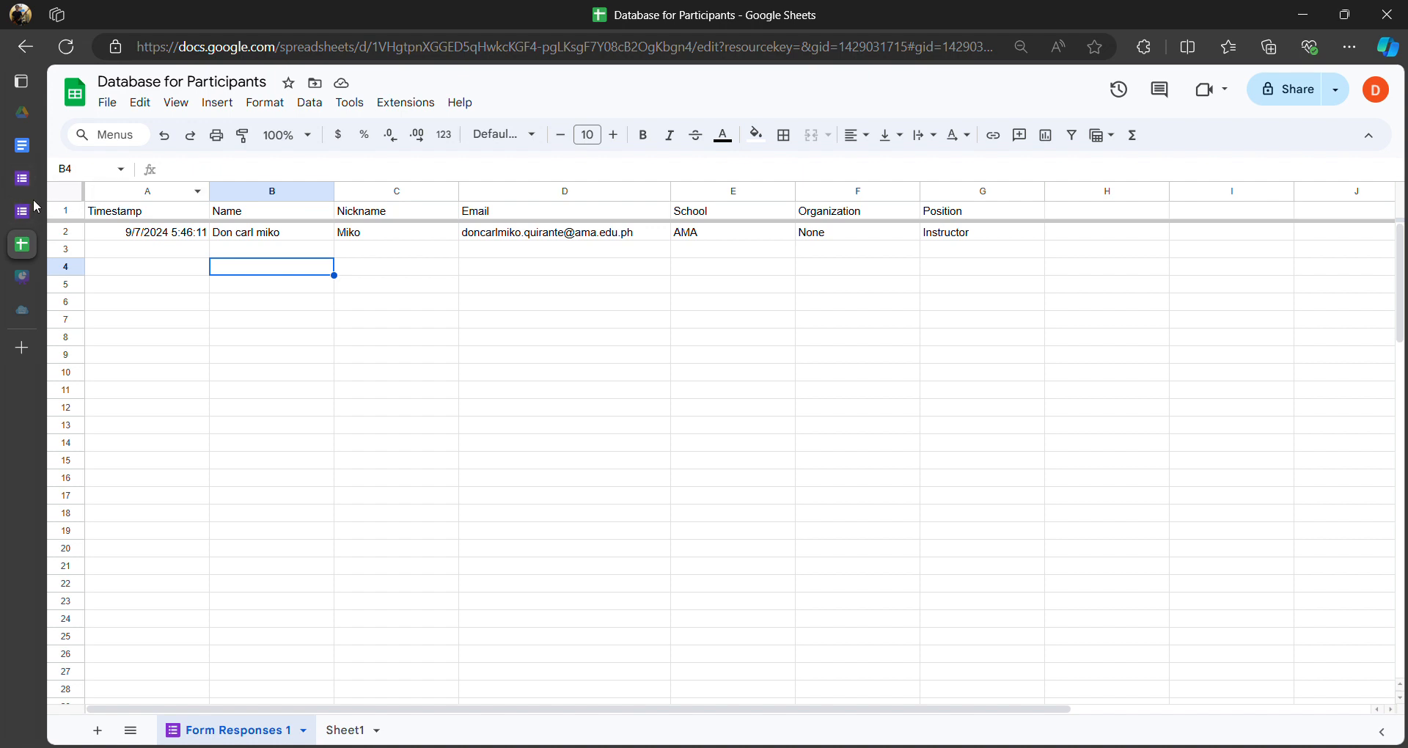
{"action": "mouse_move", "coordinate": [43, 212]}
{"action": "left_click", "coordinate": [25, 214]}
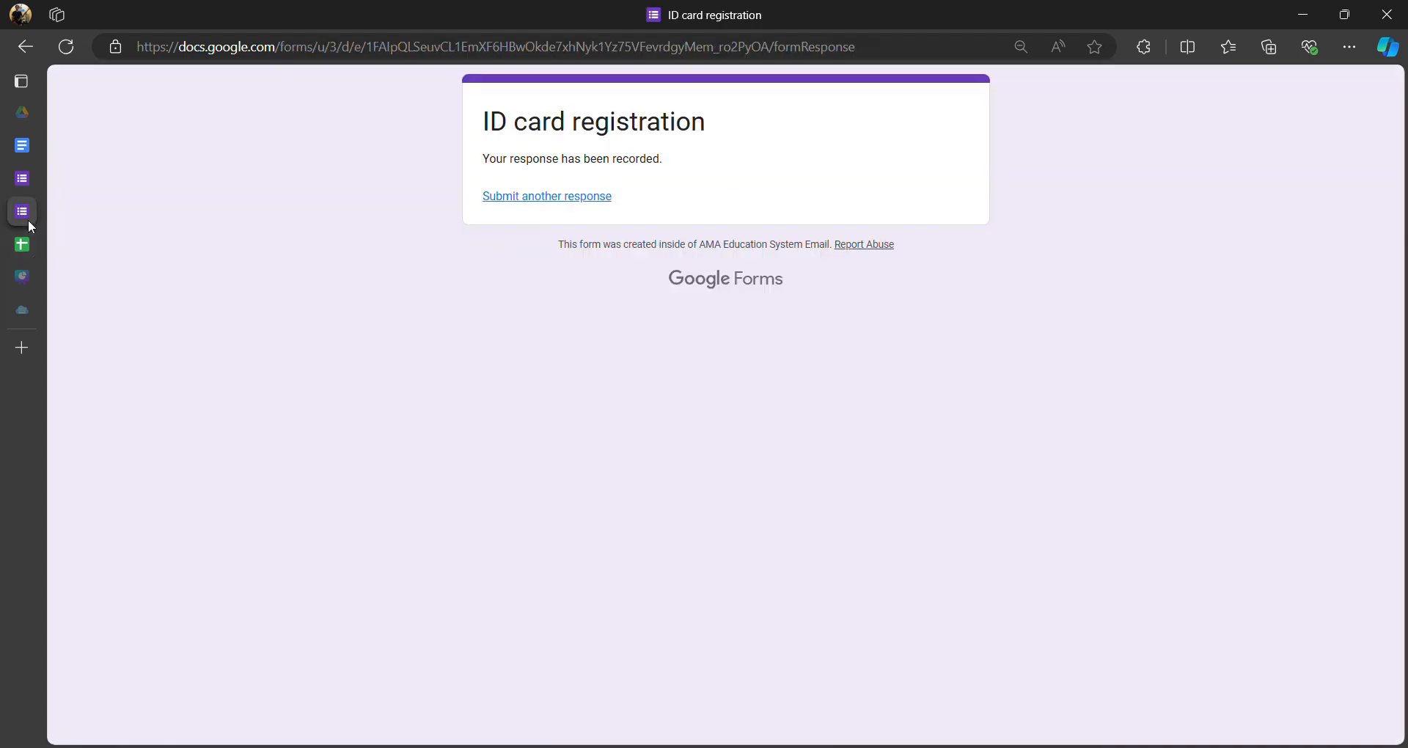
{"action": "mouse_move", "coordinate": [37, 192]}
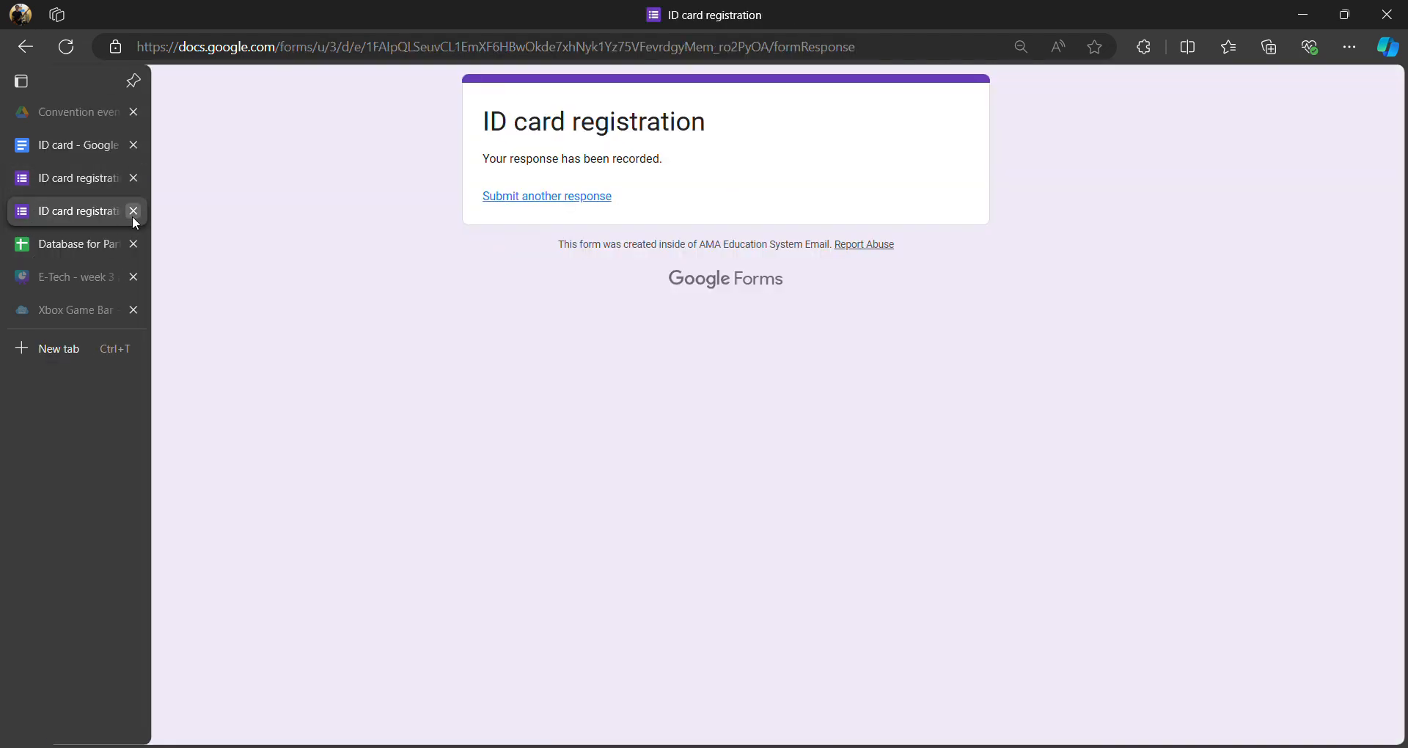
{"action": "left_click", "coordinate": [133, 218]}
{"action": "left_click", "coordinate": [59, 178]}
- Type <<Email>> after the Email: label on the ID card
{"action": "left_click", "coordinate": [64, 146]}
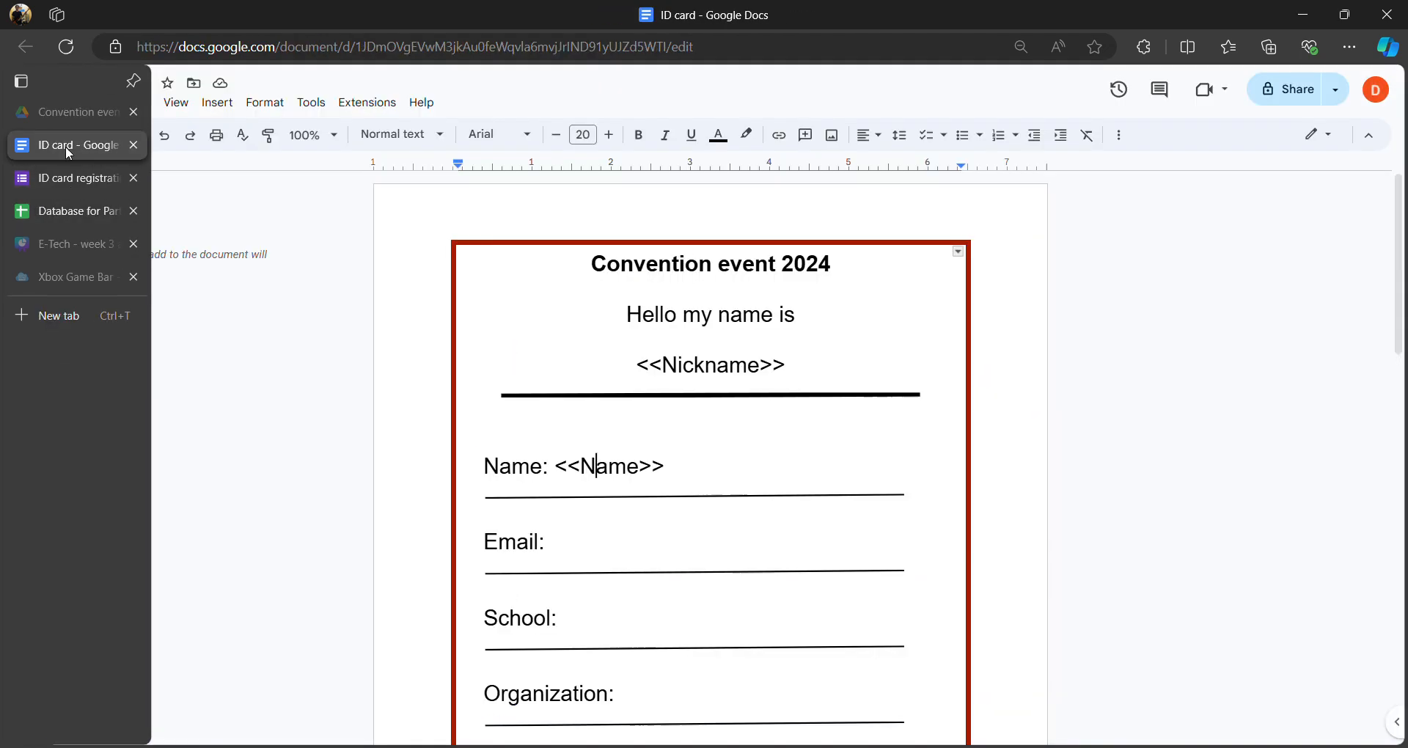
{"action": "scroll", "coordinate": [635, 526], "scroll_direction": "down", "scroll_amount": 1}
{"action": "left_click", "coordinate": [581, 456]}
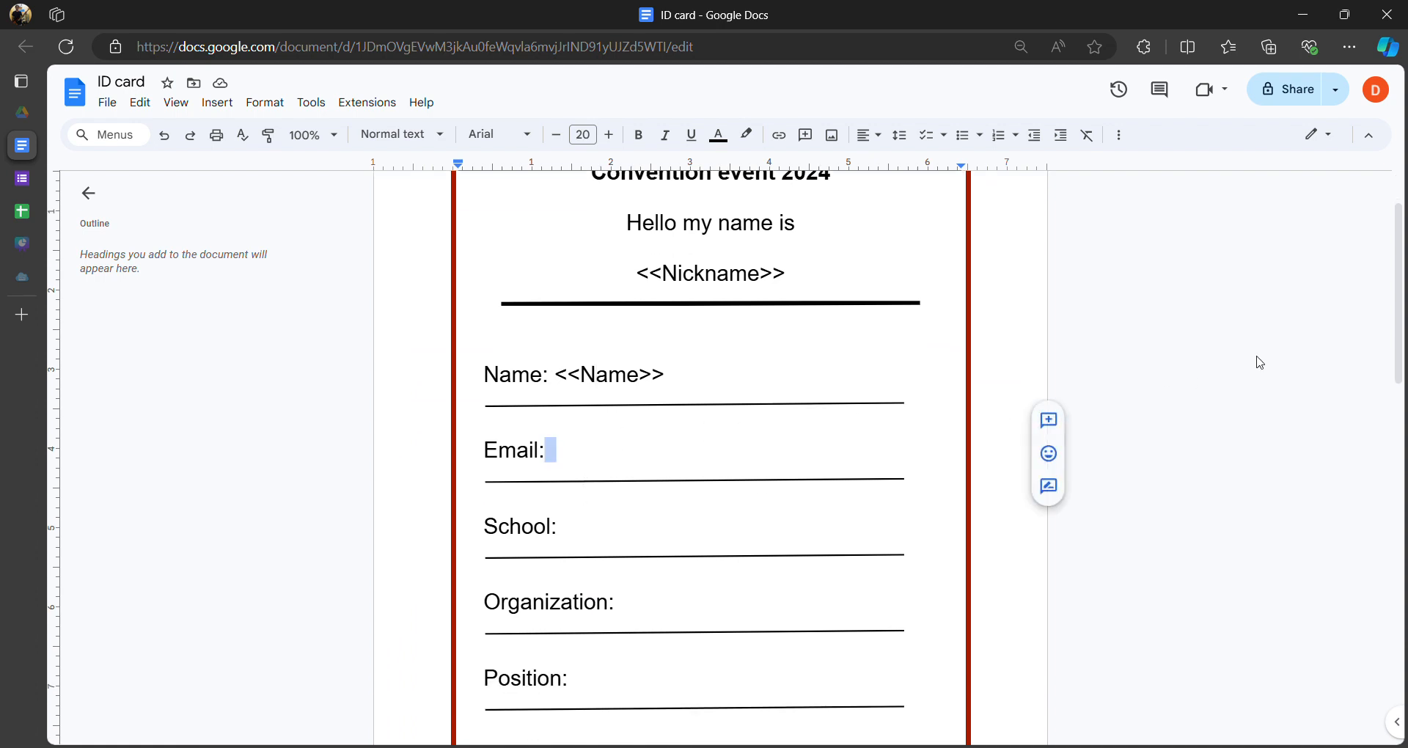
{"action": "type", "text": "<<"}
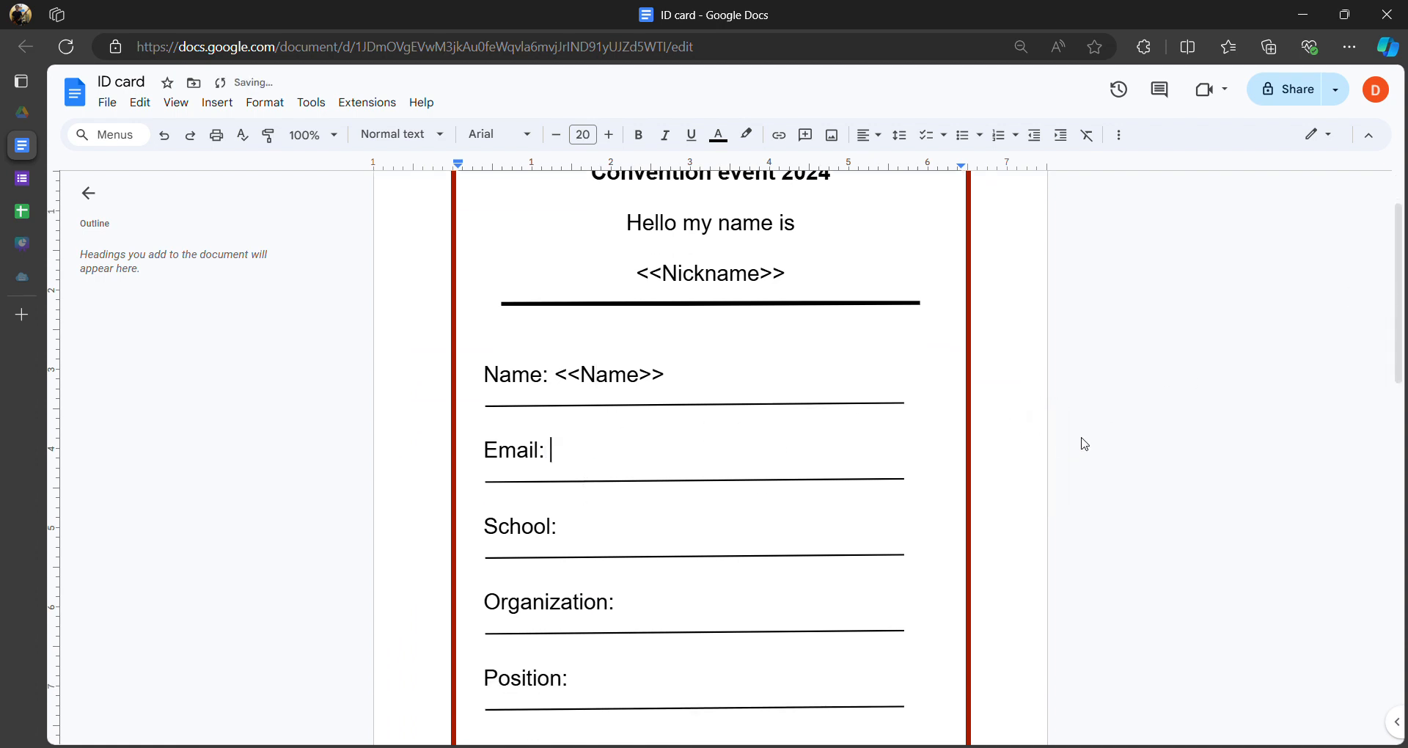
{"action": "type", "text": "Email>>"}
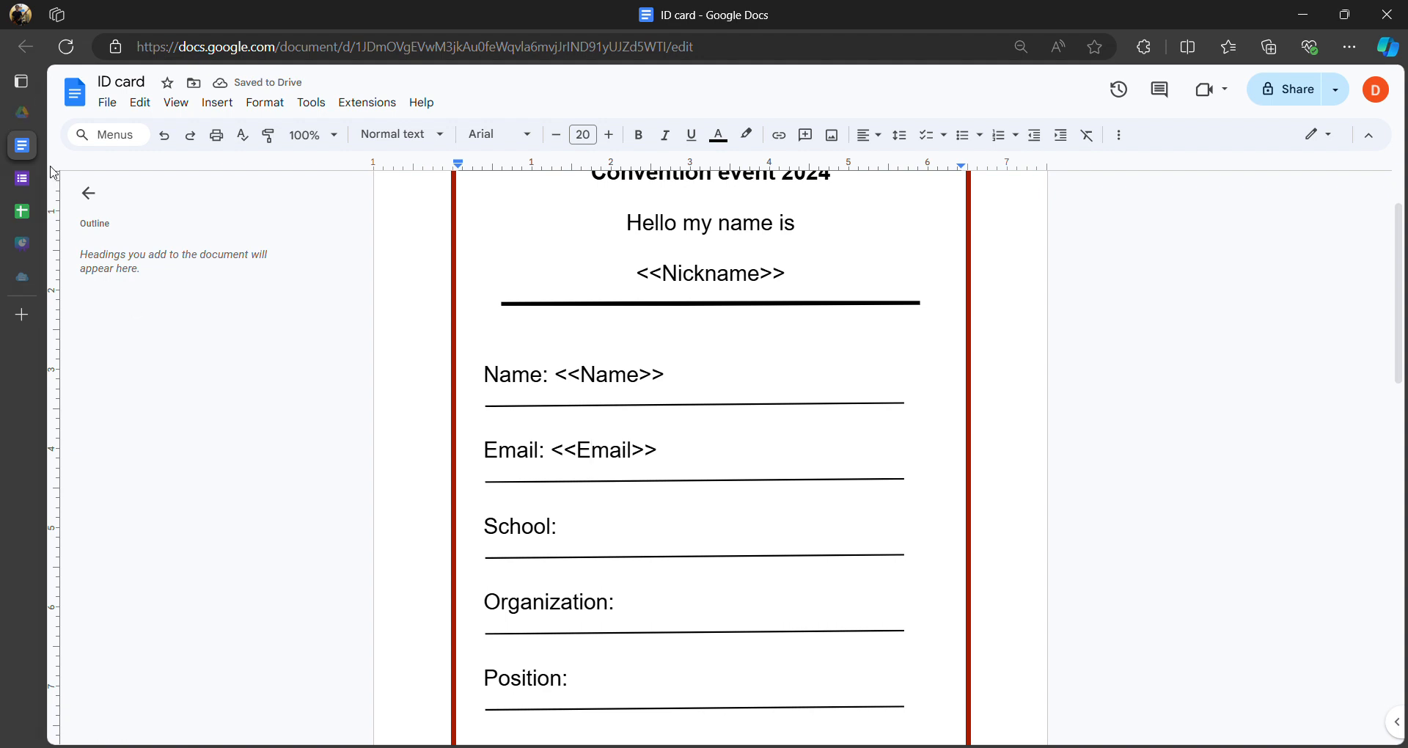
- Check the exact Email and School header names in the participant sheet against the placeholder
{"action": "left_click", "coordinate": [22, 211]}
{"action": "left_click", "coordinate": [468, 214]}
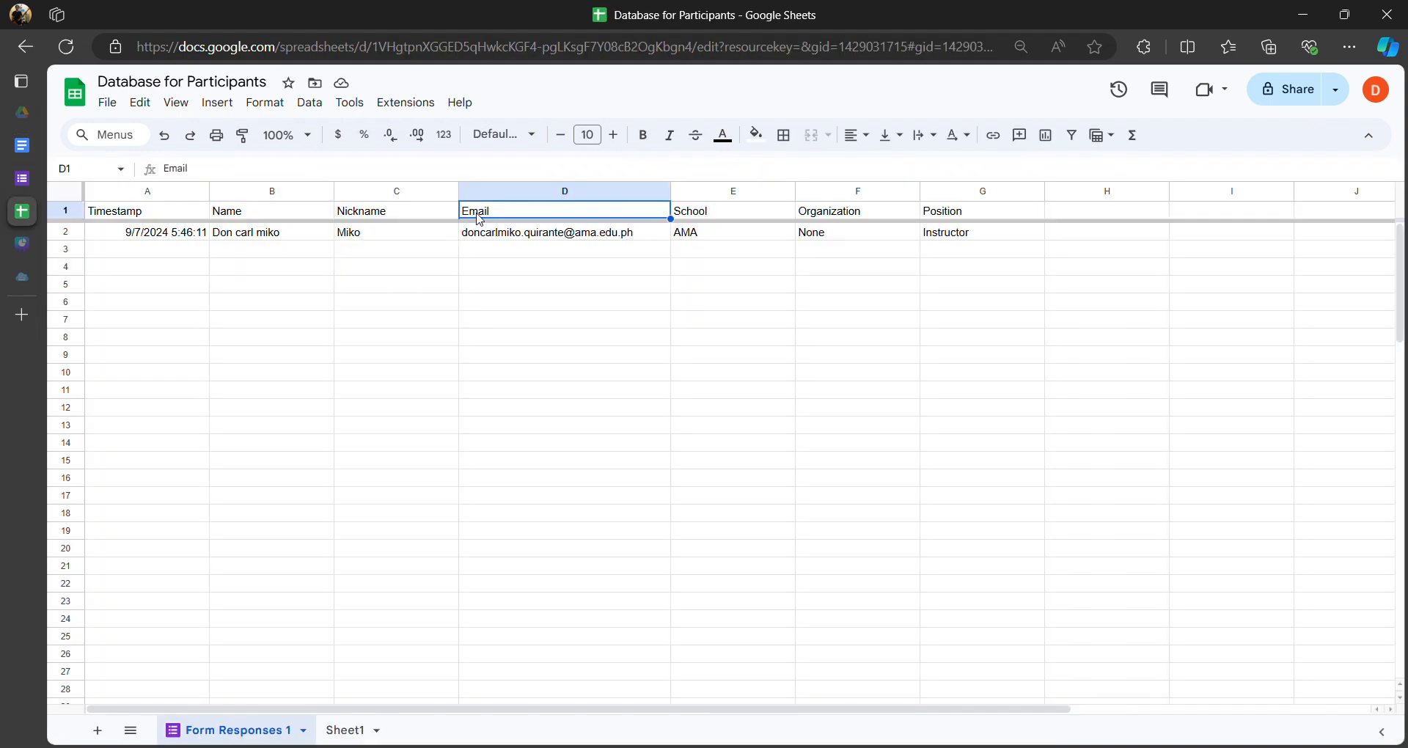
{"action": "double_click", "coordinate": [469, 212]}
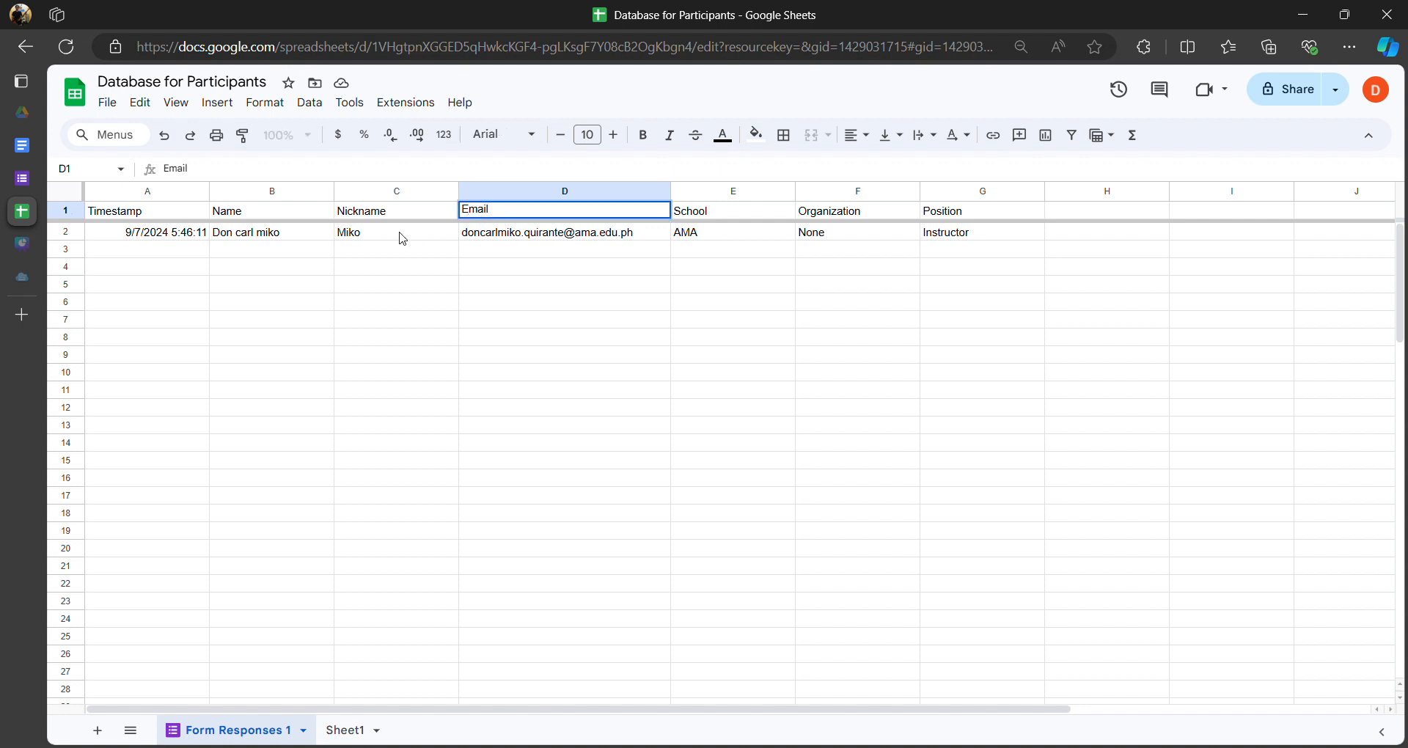
{"action": "left_click", "coordinate": [22, 180]}
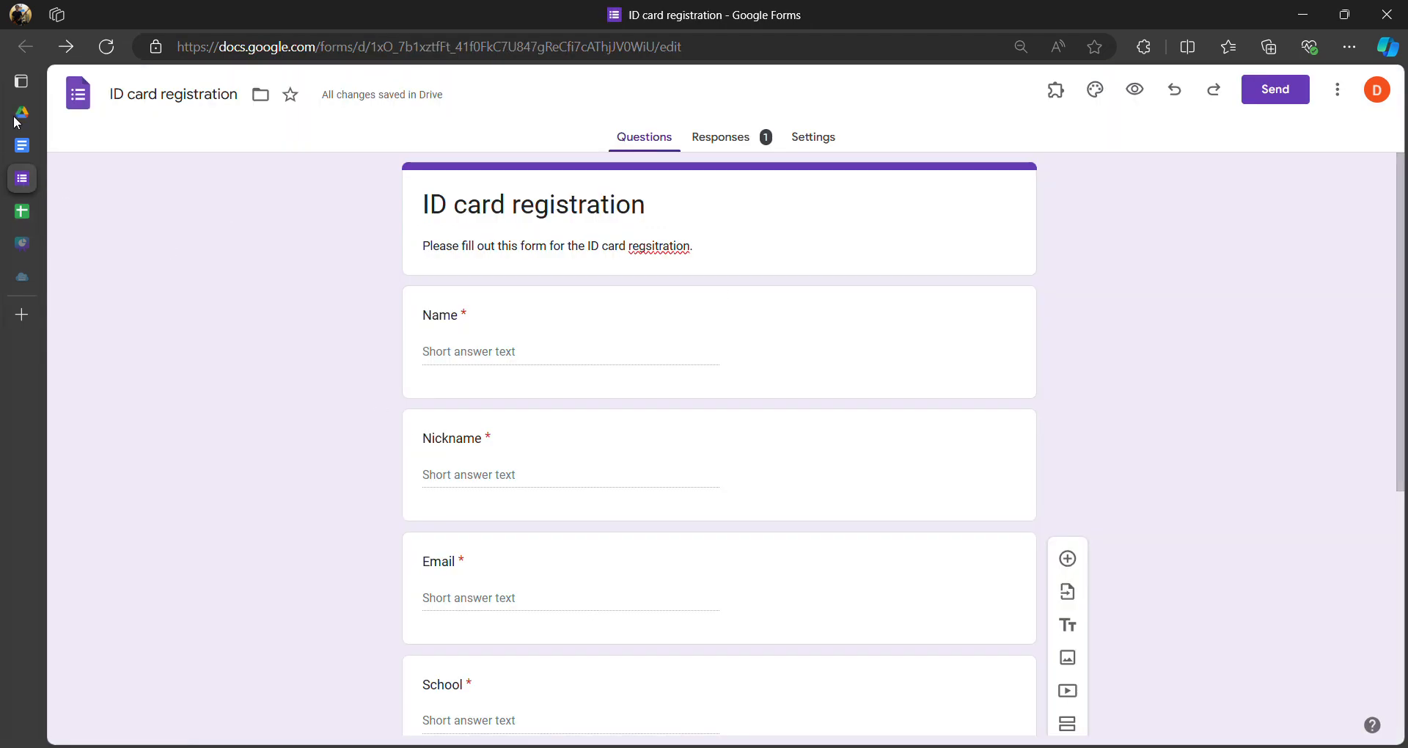
{"action": "left_click", "coordinate": [22, 145]}
{"action": "left_click", "coordinate": [597, 451]}
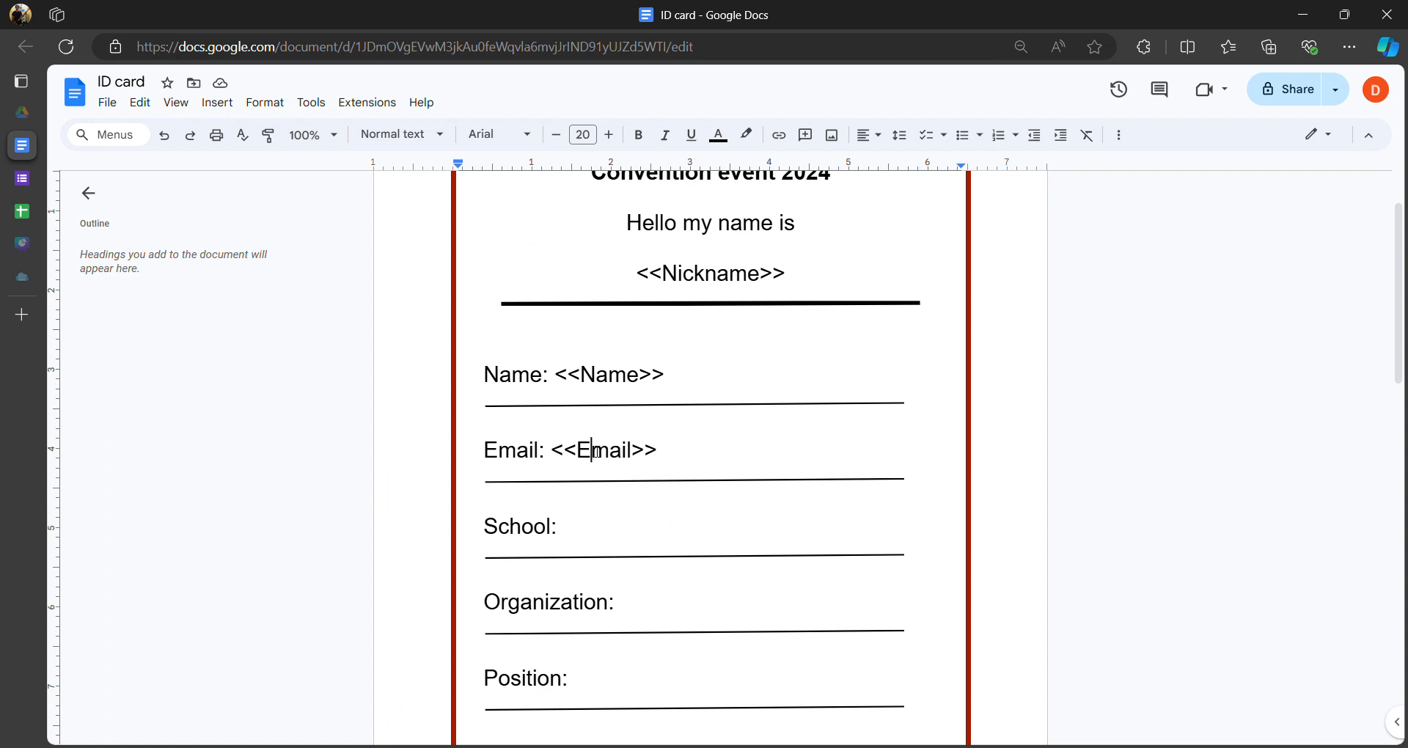
{"action": "left_click", "coordinate": [633, 451]}
{"action": "left_click_drag", "start_coordinate": [577, 450], "coordinate": [640, 453]}
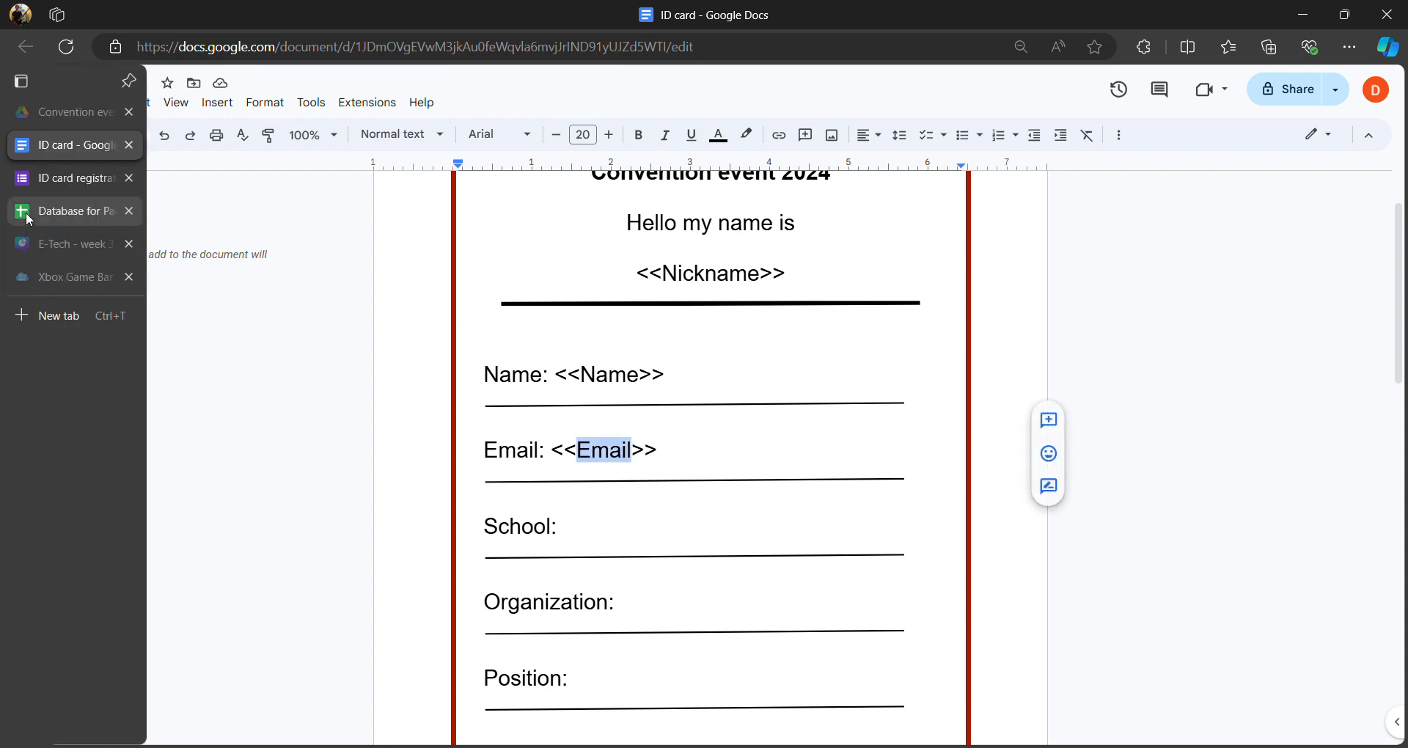
{"action": "left_click", "coordinate": [35, 212]}
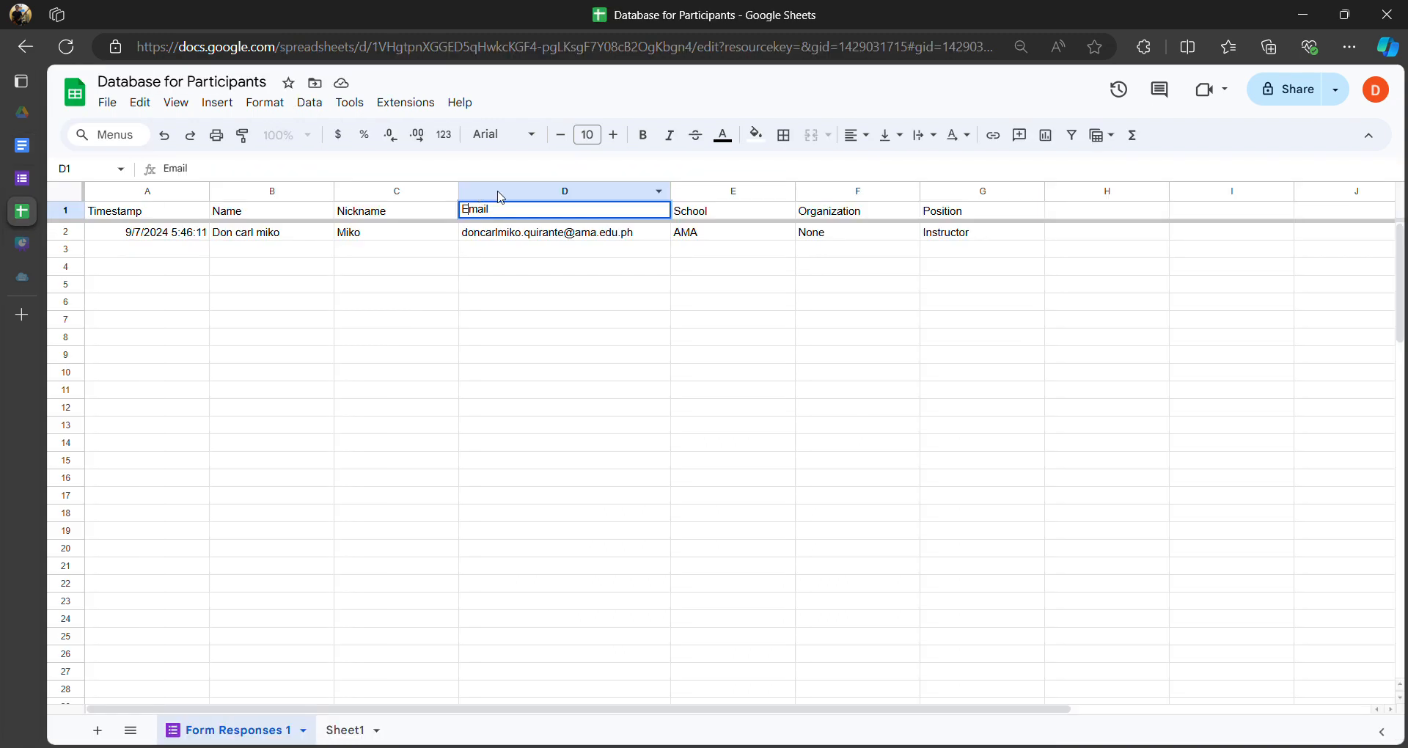
{"action": "left_click", "coordinate": [720, 214]}
{"action": "left_click", "coordinate": [861, 212]}
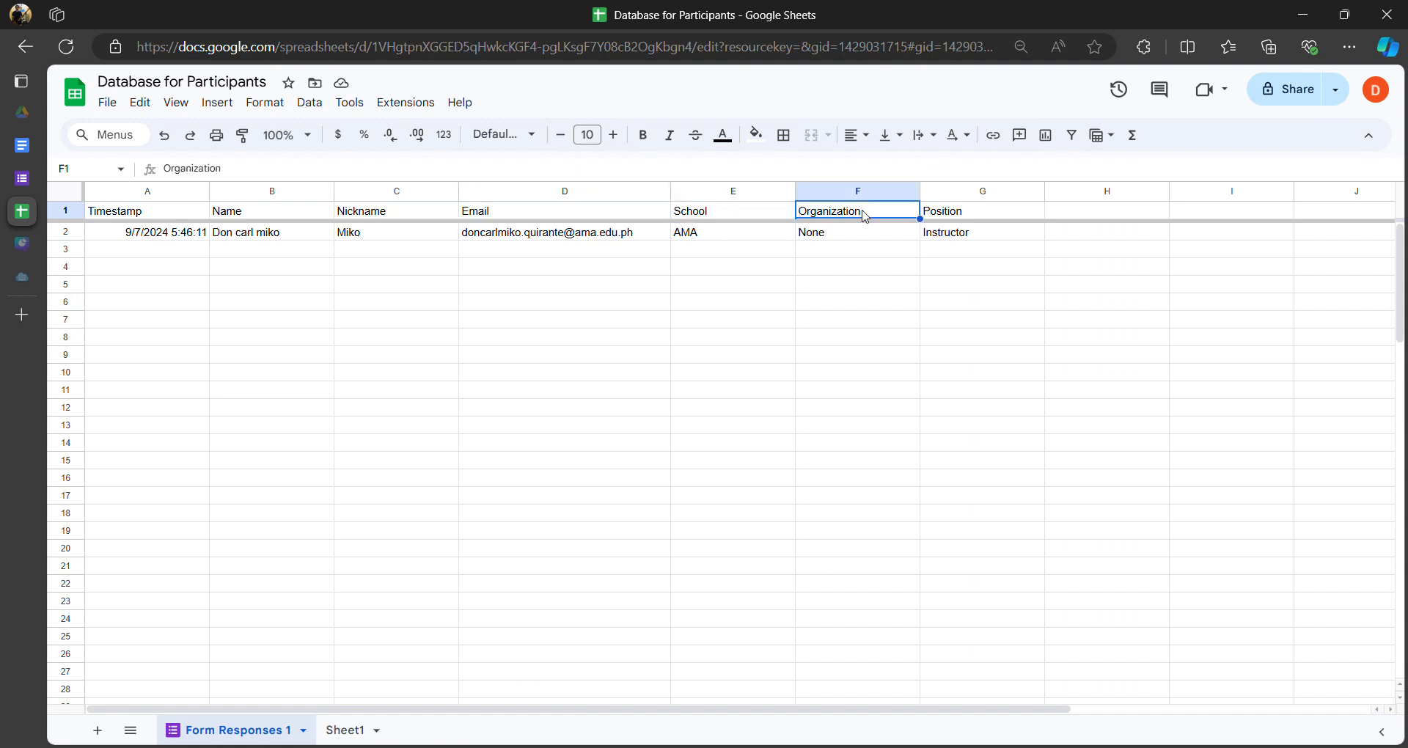
{"action": "left_click", "coordinate": [728, 216]}
{"action": "double_click", "coordinate": [725, 215]}
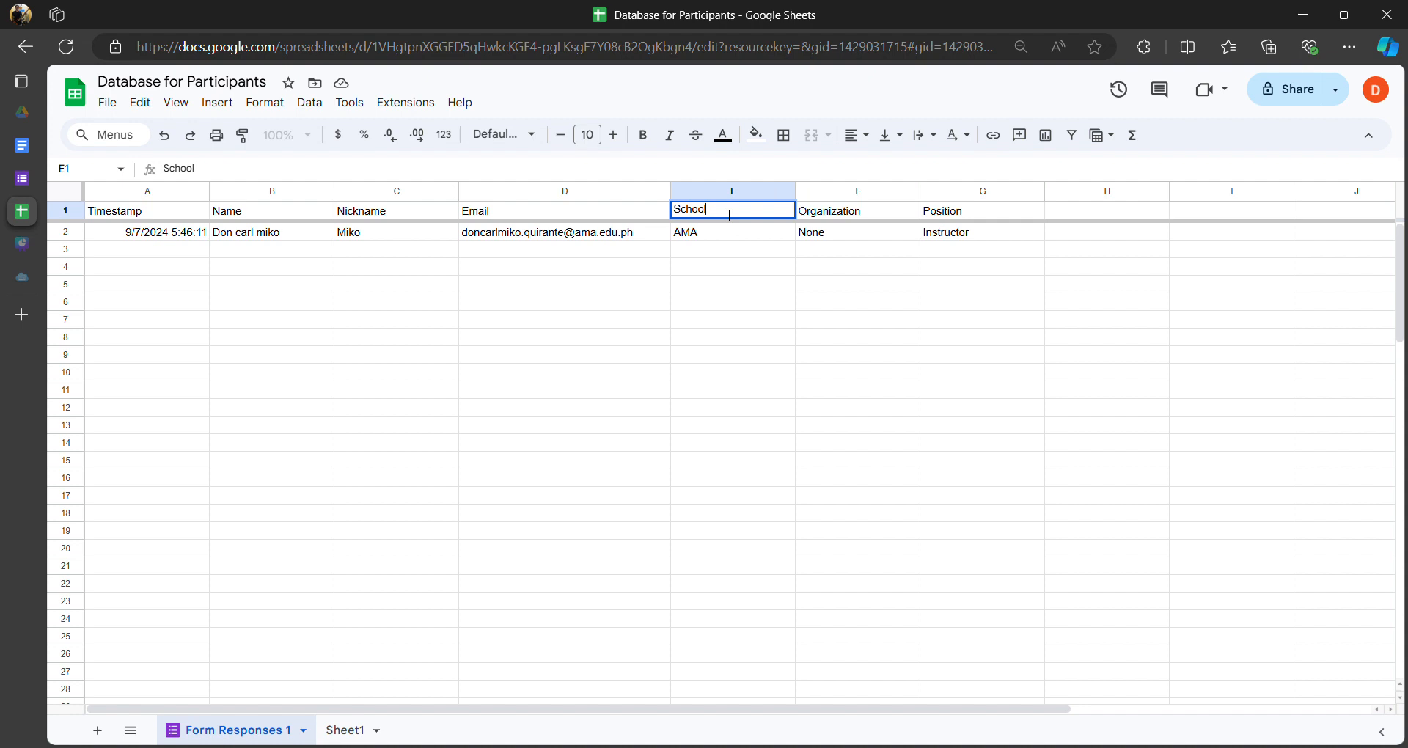
- Delete the trailing question mark so header cell E1 reads School
{"action": "left_click", "coordinate": [23, 151]}
{"action": "double_click", "coordinate": [593, 530]}
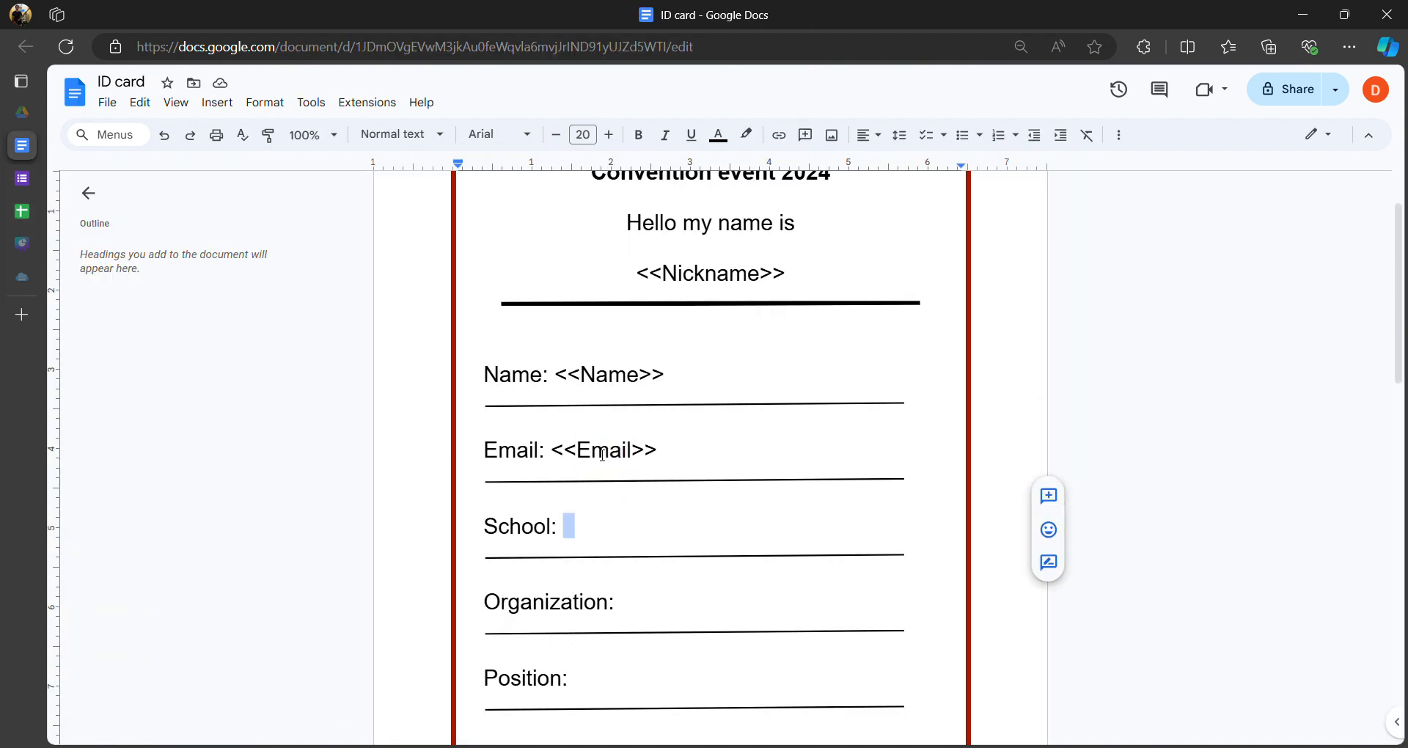
{"action": "left_click", "coordinate": [632, 451]}
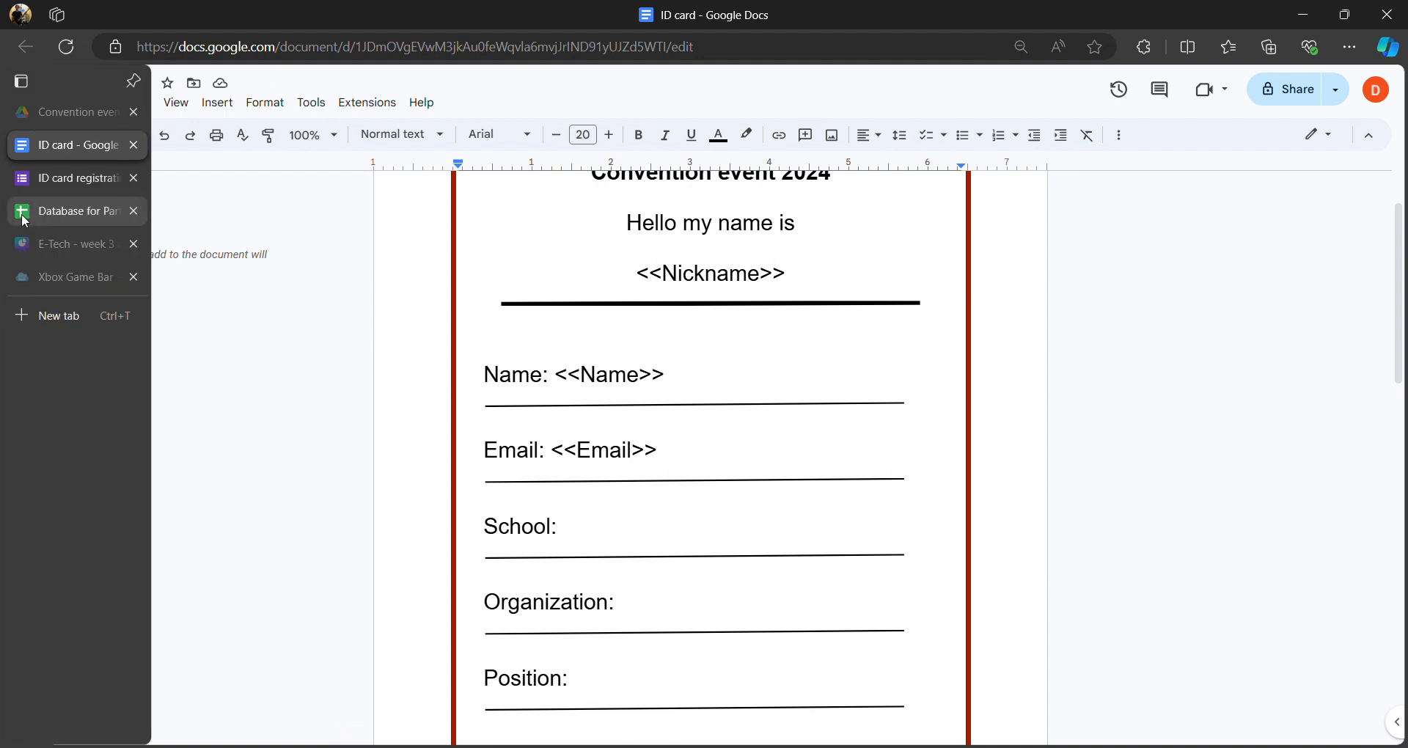
{"action": "left_click", "coordinate": [25, 214]}
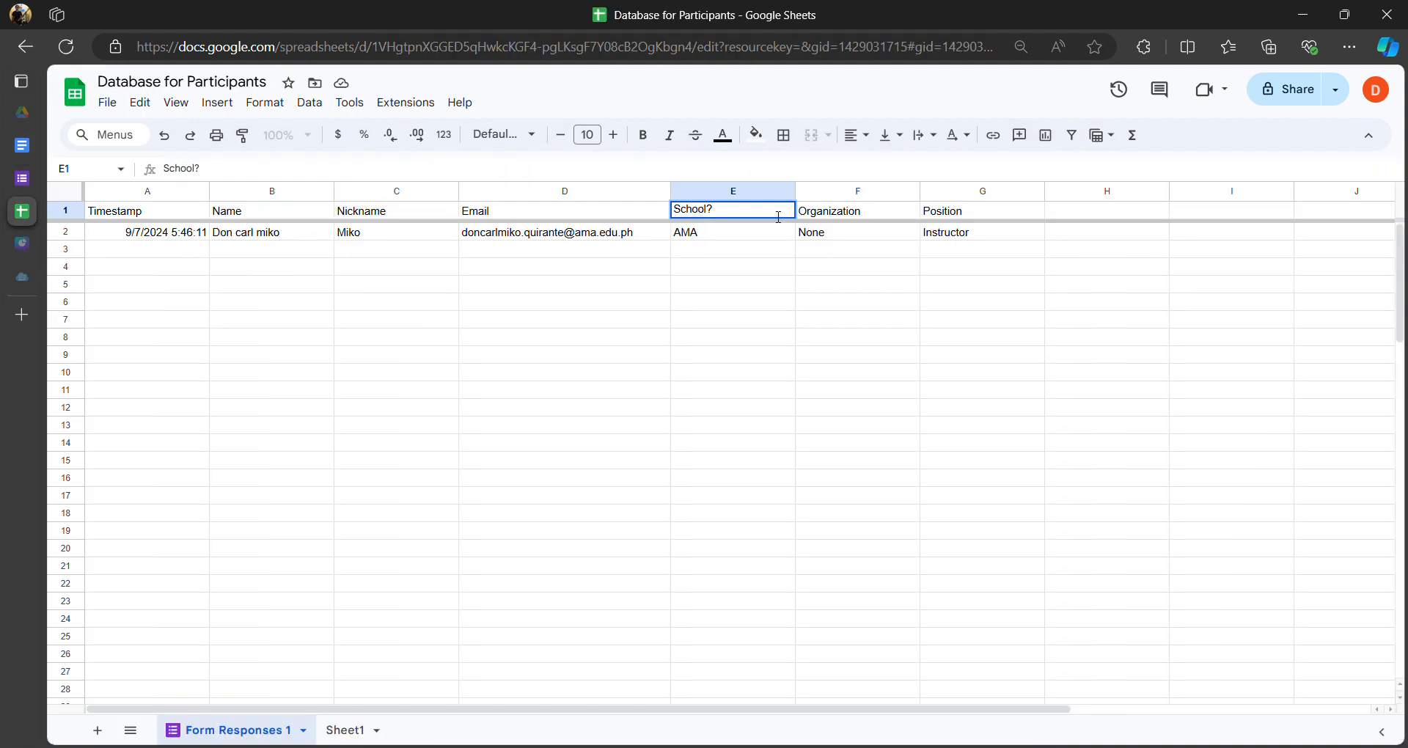
{"action": "key", "text": "BackSpace"}
{"action": "left_click", "coordinate": [700, 255]}
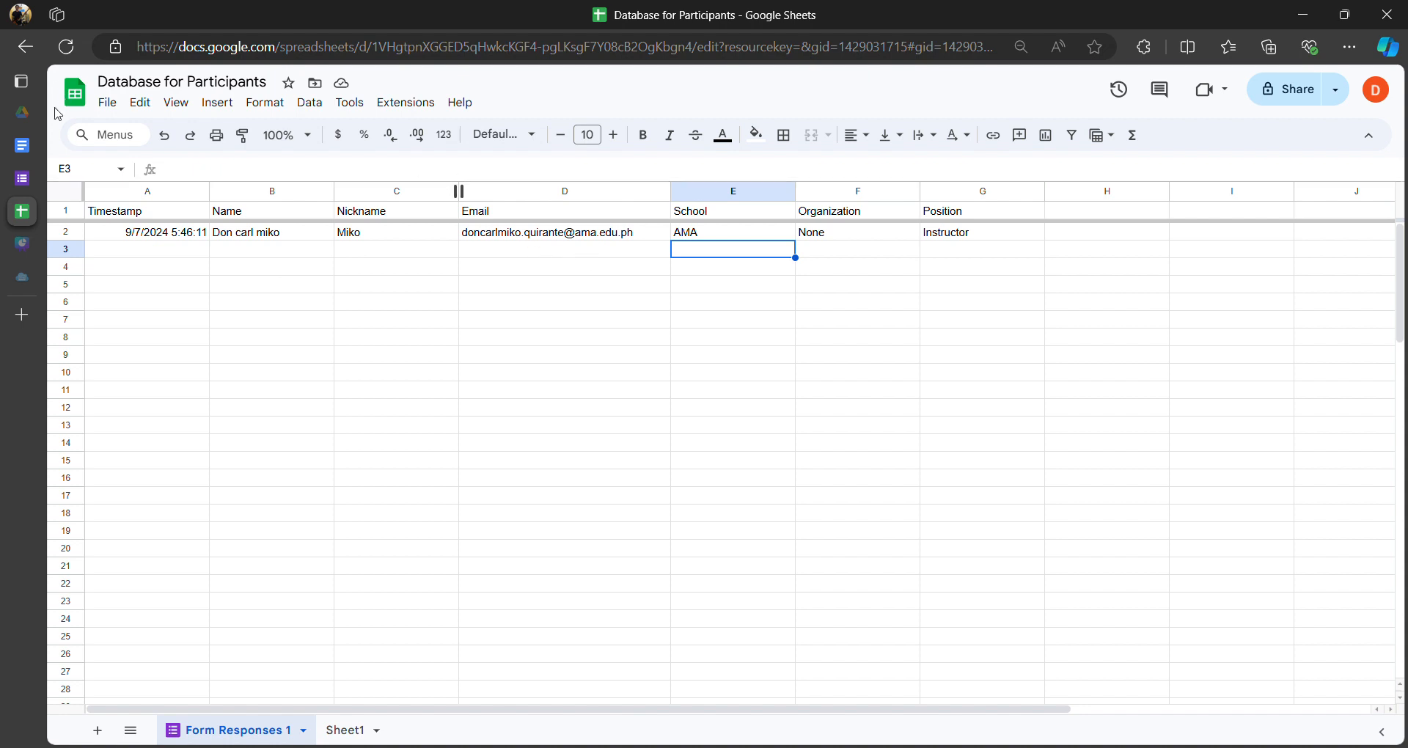
{"action": "left_click", "coordinate": [22, 145]}
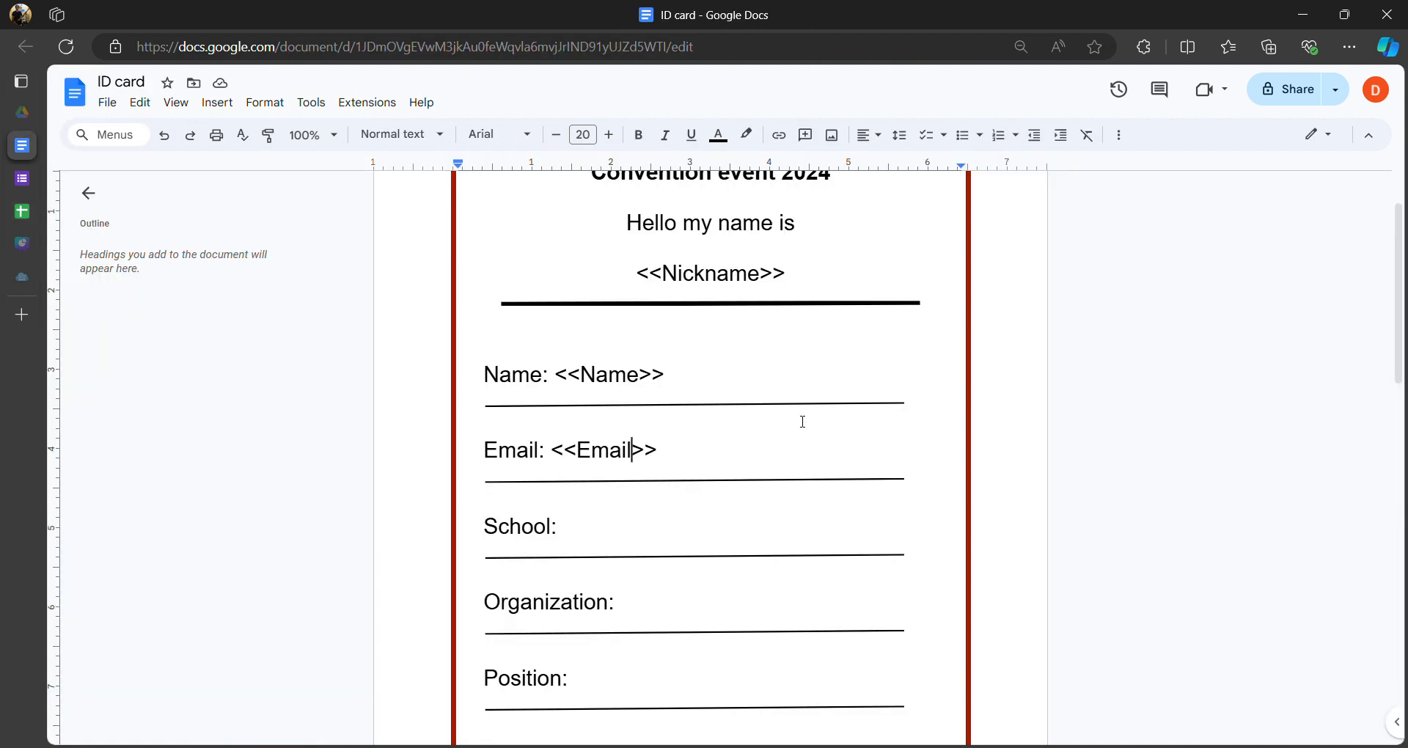
{"action": "left_click_drag", "start_coordinate": [676, 451], "coordinate": [557, 448]}
{"action": "left_click", "coordinate": [564, 450]}
- Copy <<Email>> after School: and change it to <<School>>
{"action": "left_click_drag", "start_coordinate": [675, 452], "coordinate": [555, 453]}
{"action": "key", "text": "ctrl+c"}
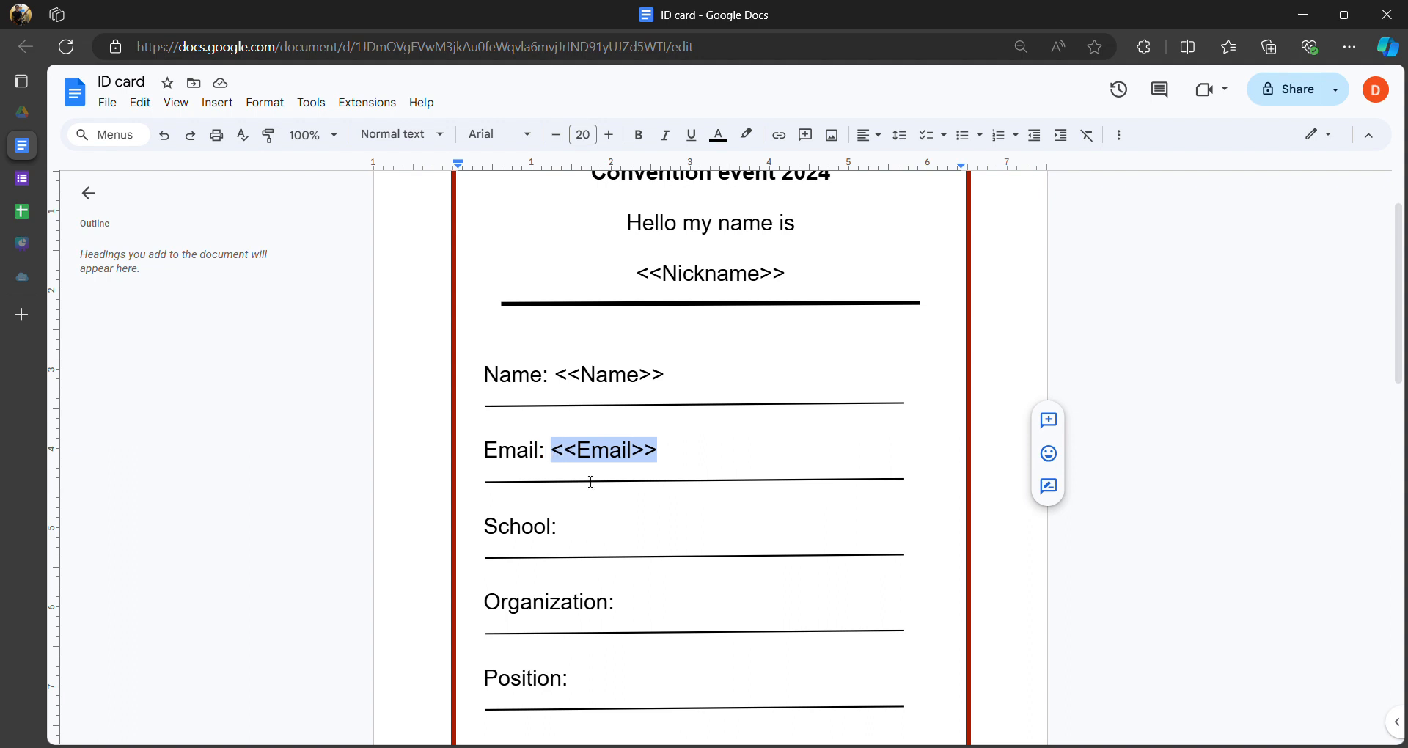
{"action": "double_click", "coordinate": [586, 532]}
{"action": "left_click", "coordinate": [602, 522]}
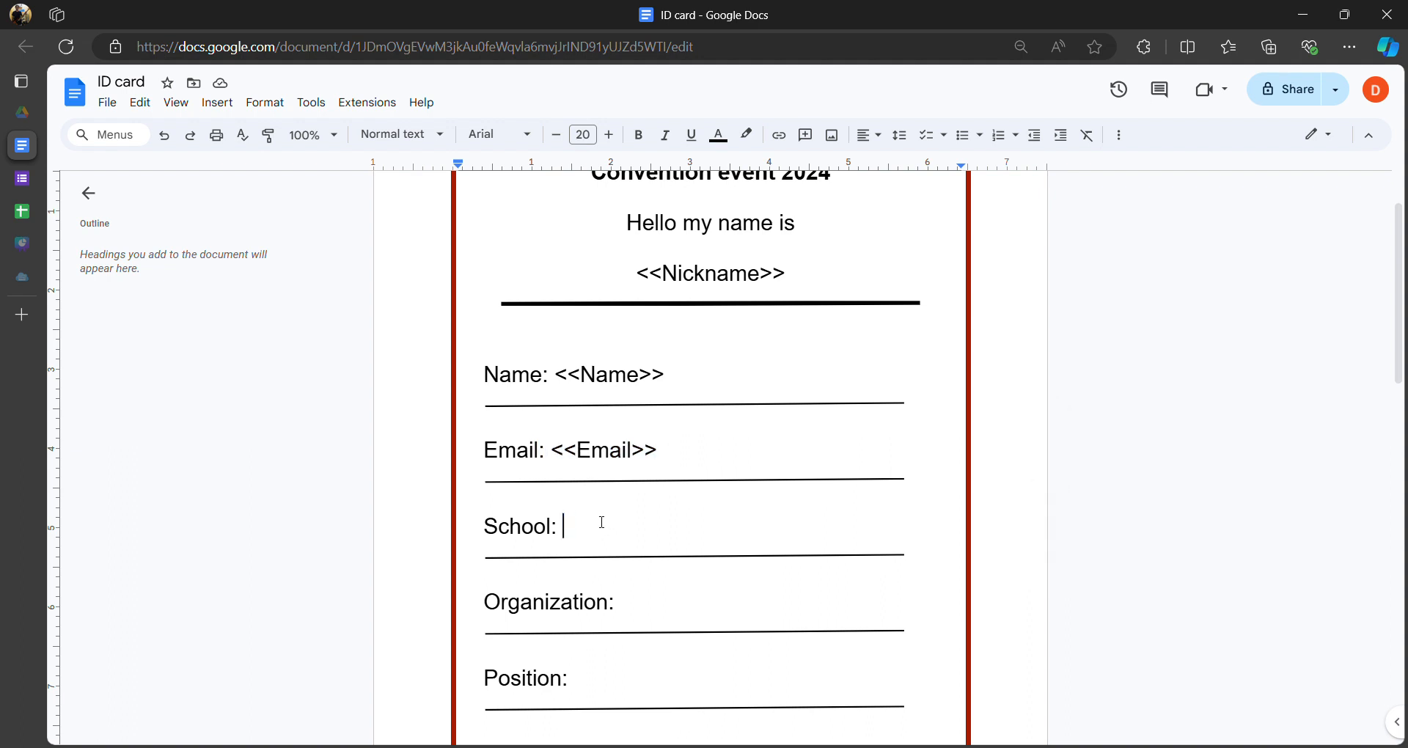
{"action": "key", "text": "ctrl+v"}
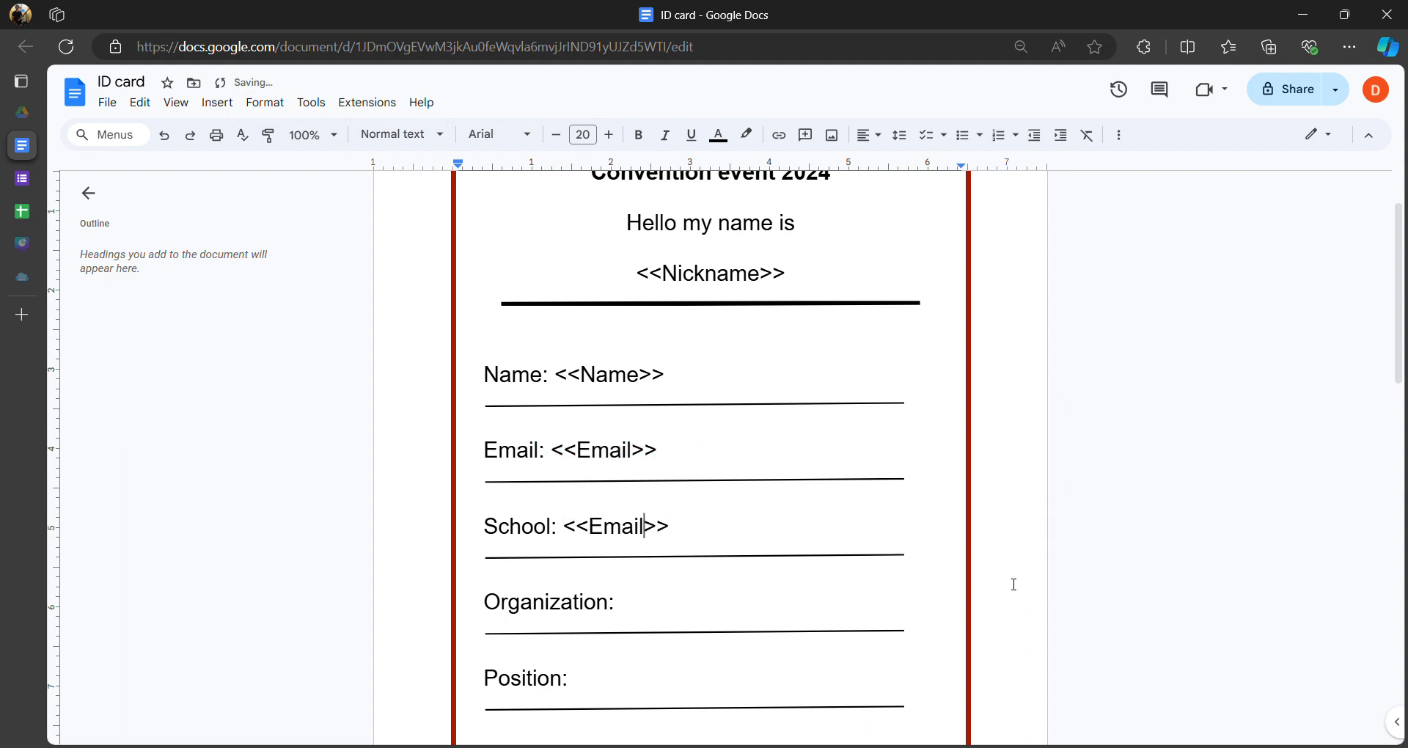
{"action": "key", "text": "BackSpace"}
{"action": "key", "text": "BackSpace"}
{"action": "key", "text": "BackSpace"}
{"action": "key", "text": "BackSpace"}
{"action": "key", "text": "BackSpace"}
{"action": "type", "text": "School"}
{"action": "double_click", "coordinate": [707, 609]}
- Add <<Organization>> after Organization:, matching the sheet's Organization header spelling
{"action": "left_click_drag", "start_coordinate": [682, 527], "coordinate": [563, 531]}
{"action": "key", "text": "ctrl+c"}
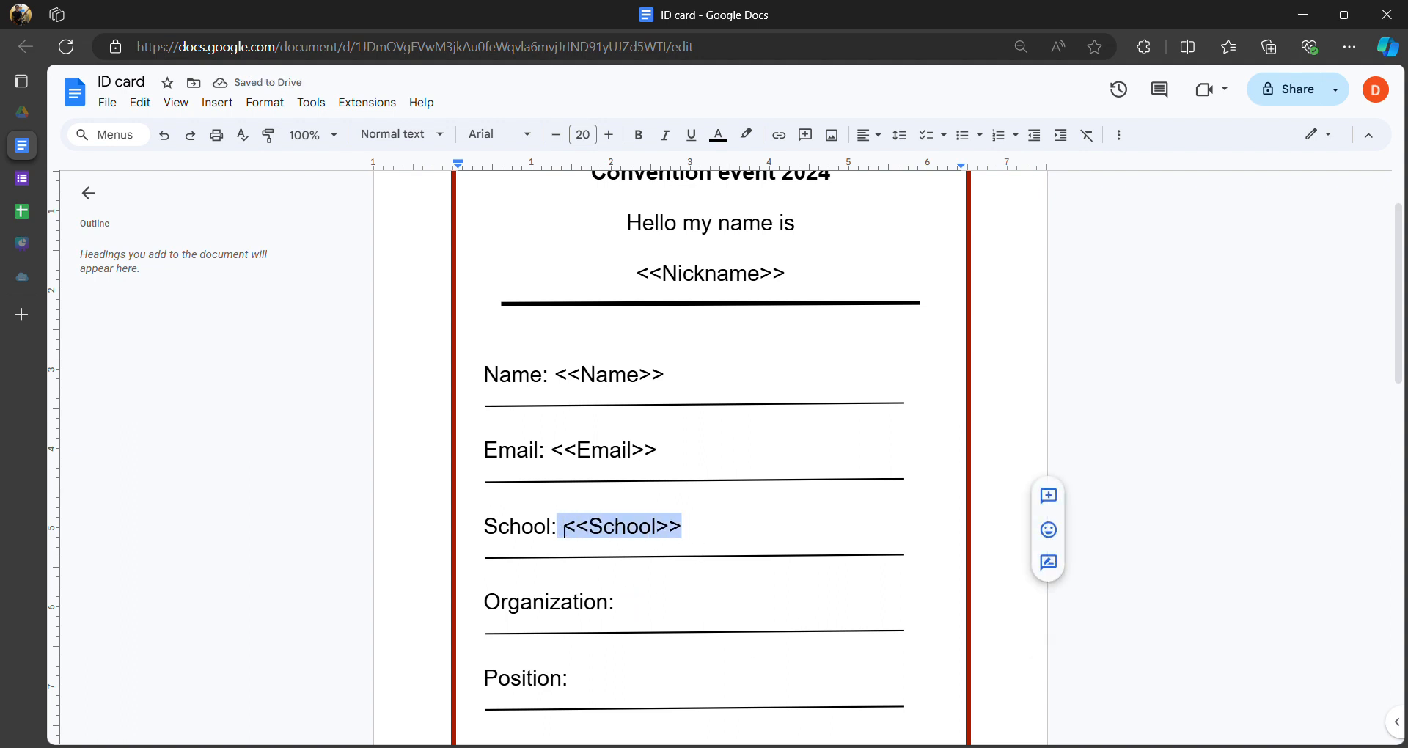
{"action": "double_click", "coordinate": [654, 601]}
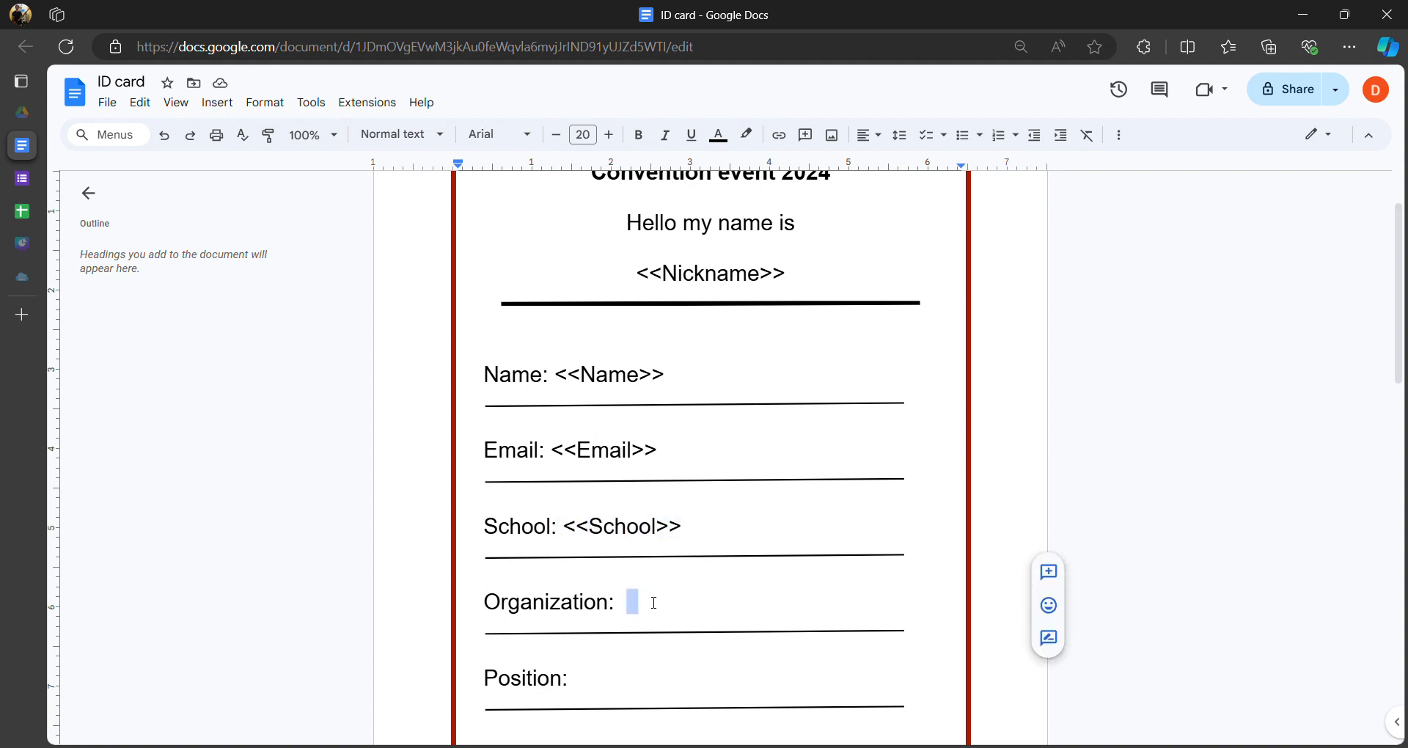
{"action": "key", "text": "ctrl+v"}
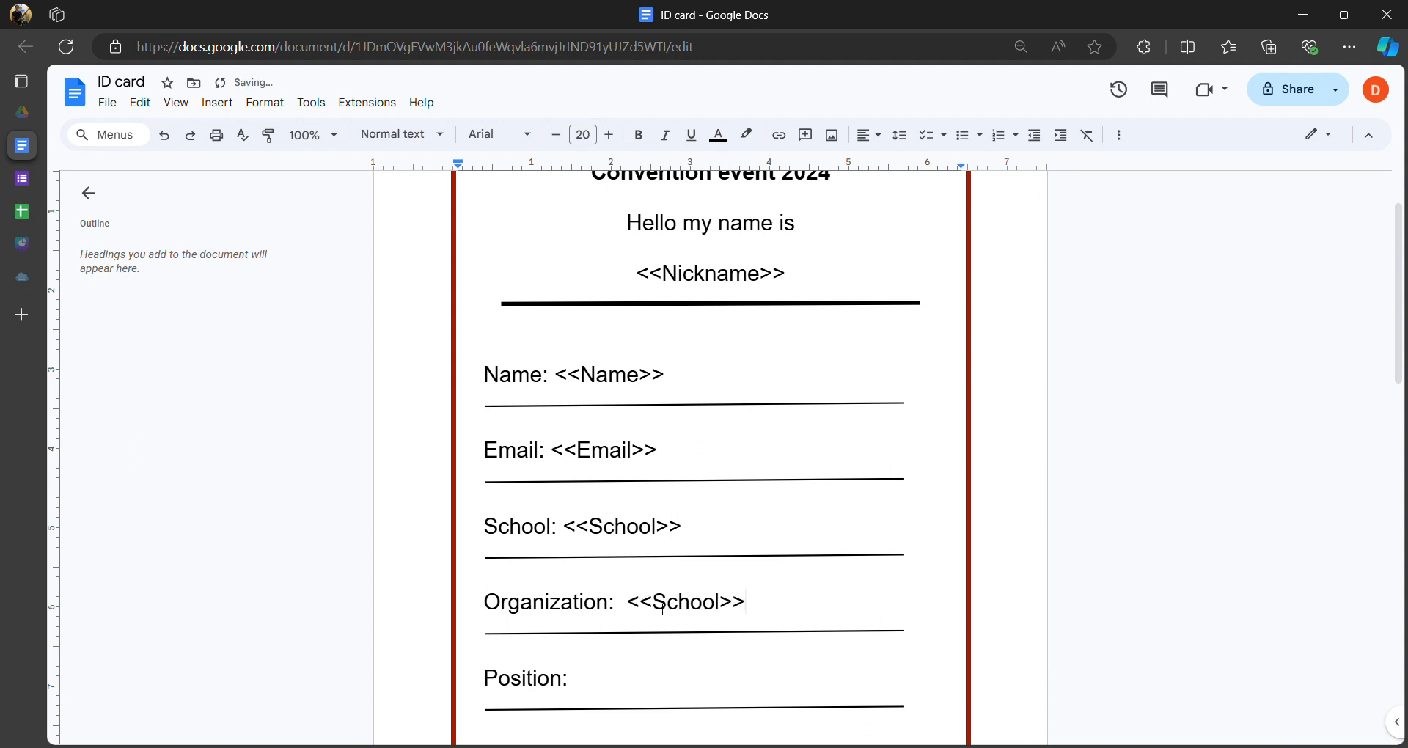
{"action": "left_click_drag", "start_coordinate": [653, 606], "coordinate": [730, 607]}
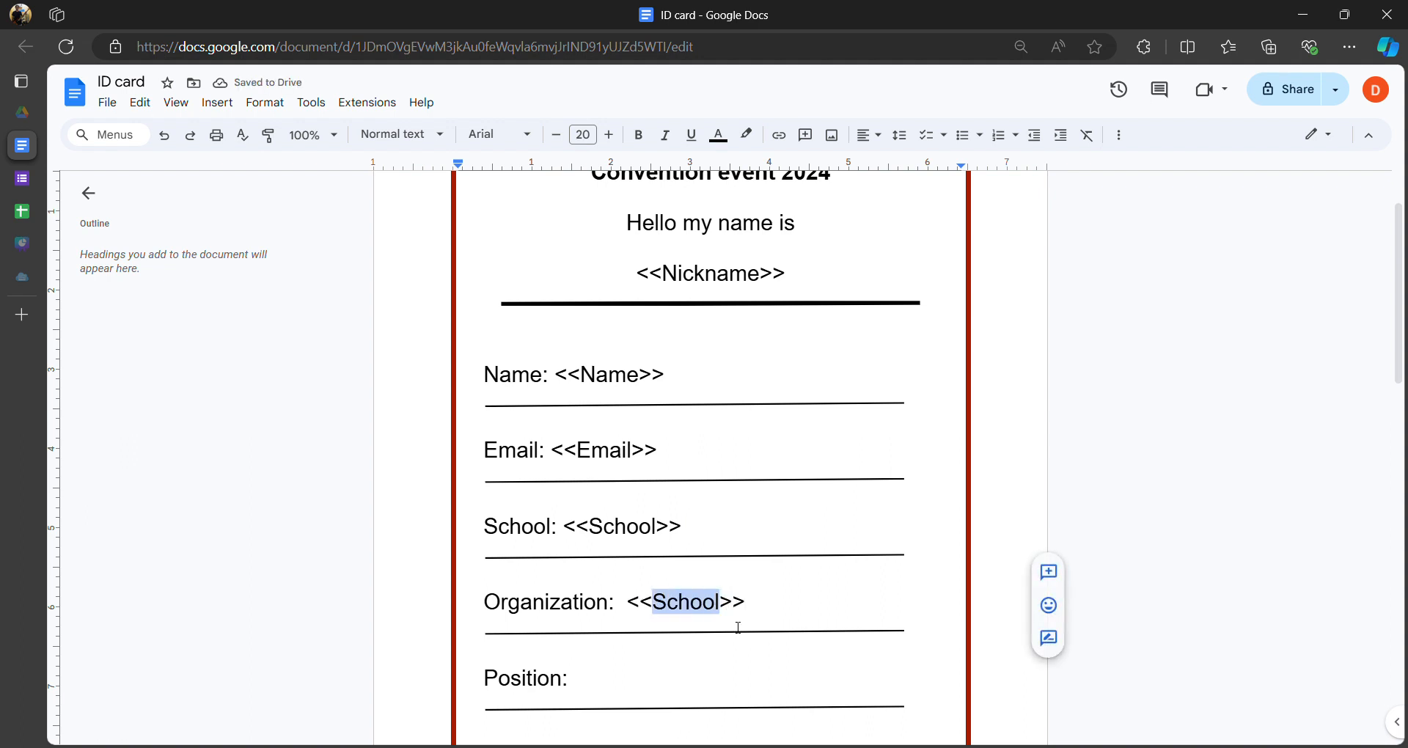
{"action": "type", "text": "Organization"}
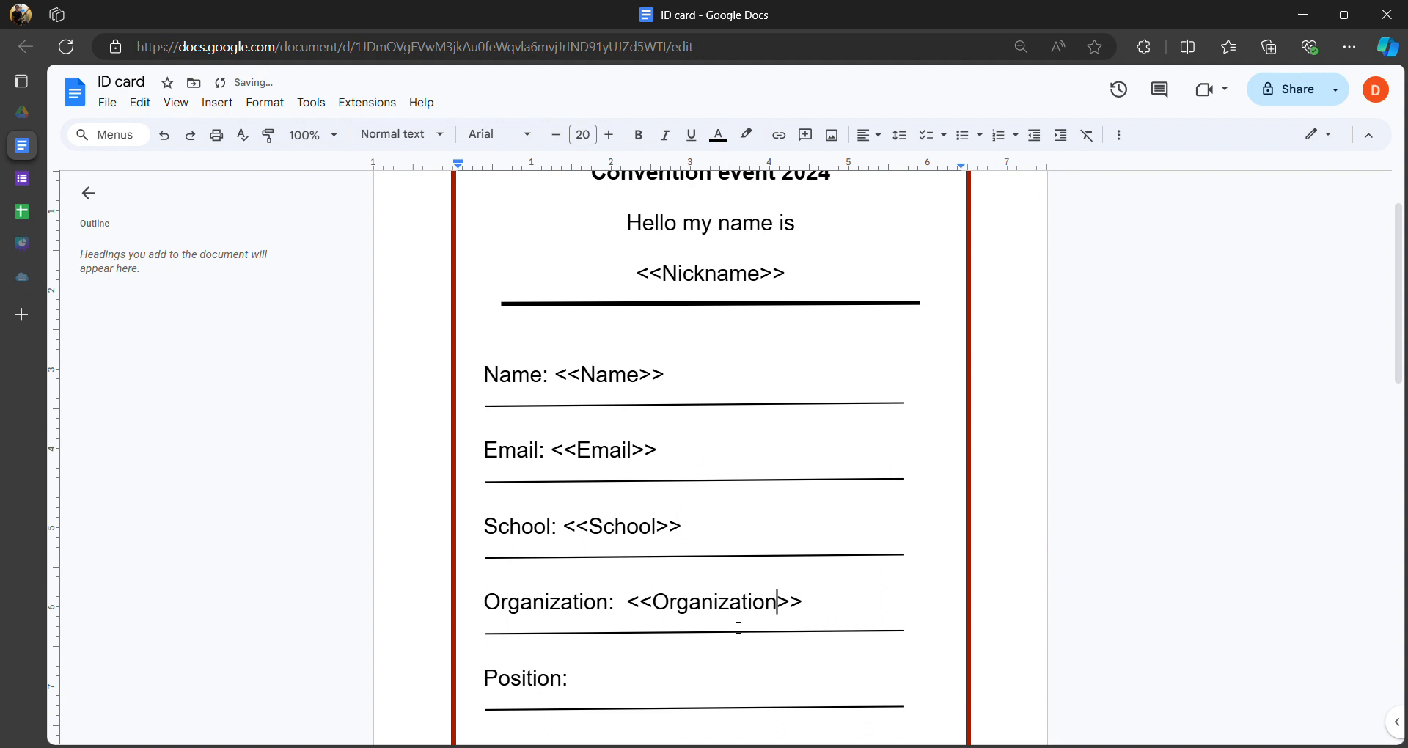
{"action": "left_click", "coordinate": [21, 212]}
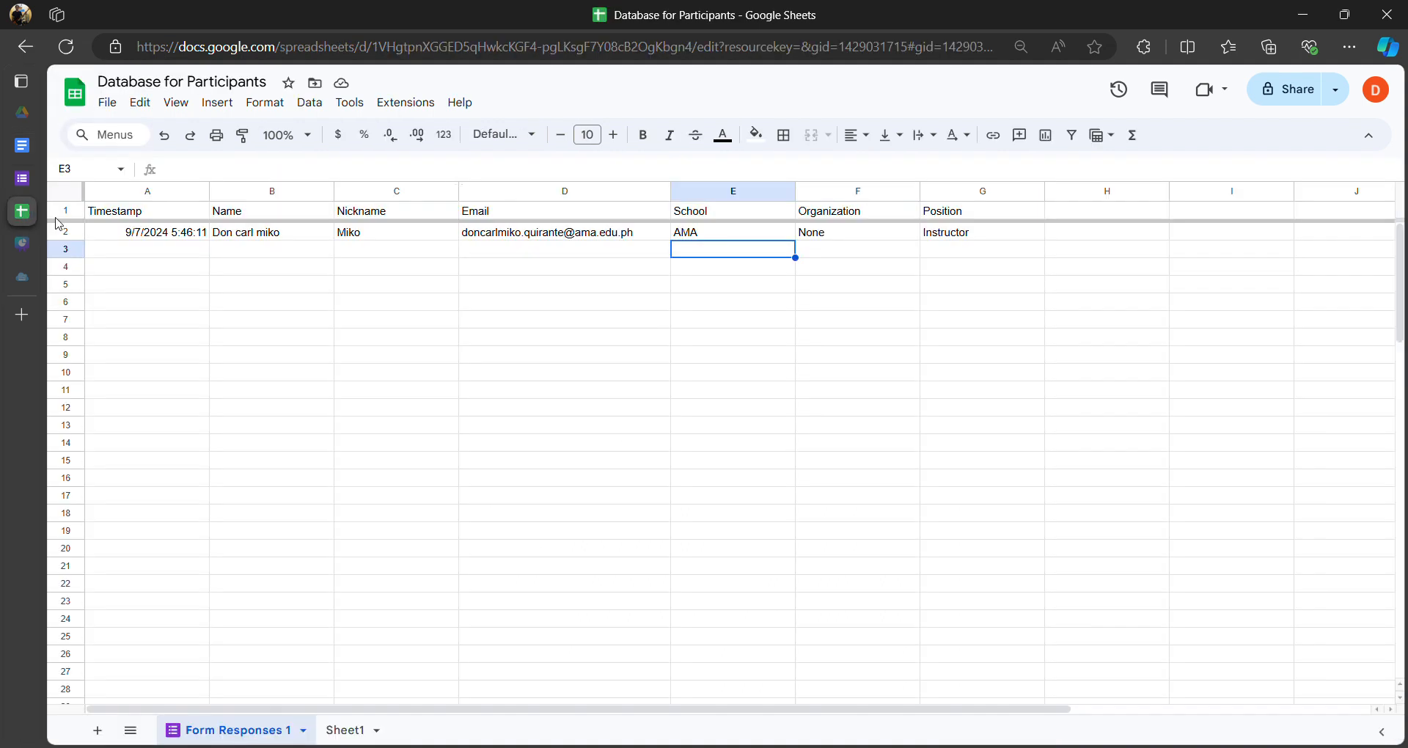
{"action": "left_click", "coordinate": [838, 215]}
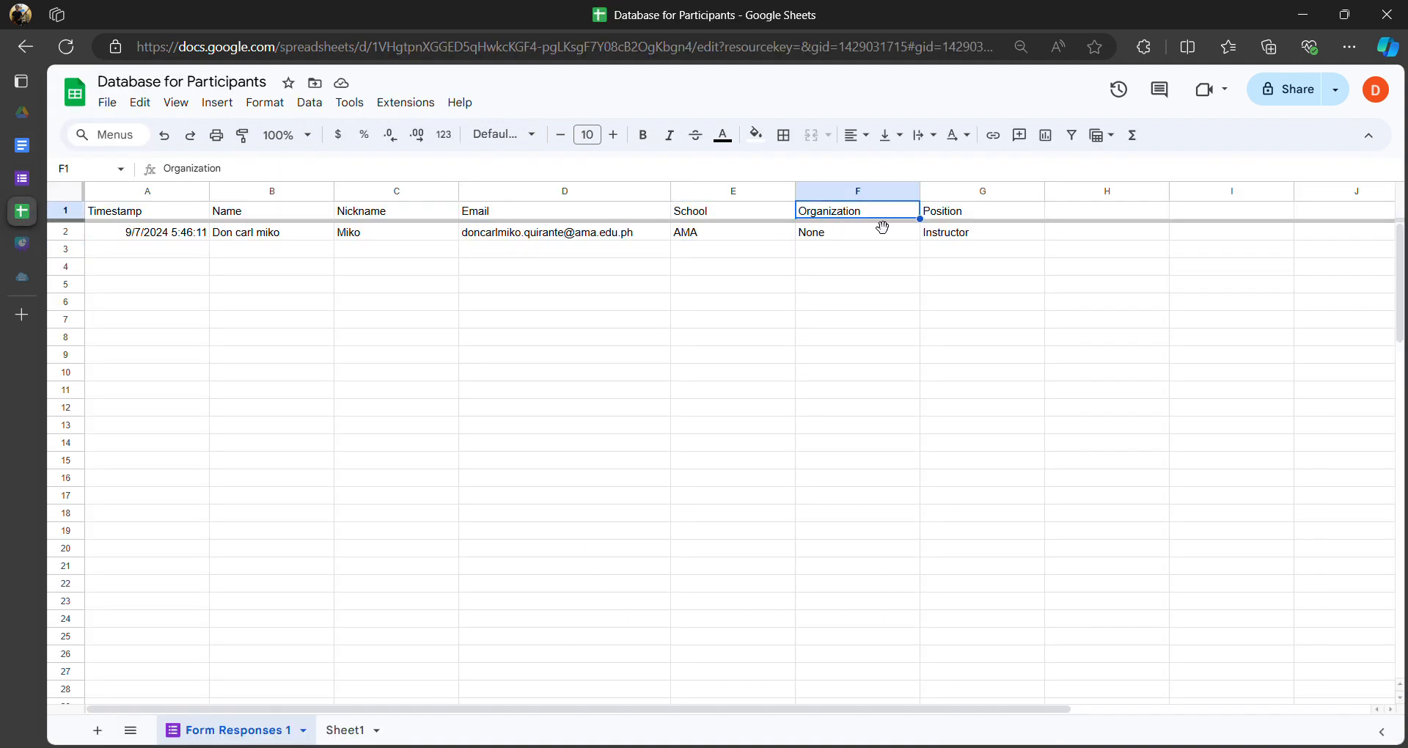
{"action": "left_click", "coordinate": [22, 145]}
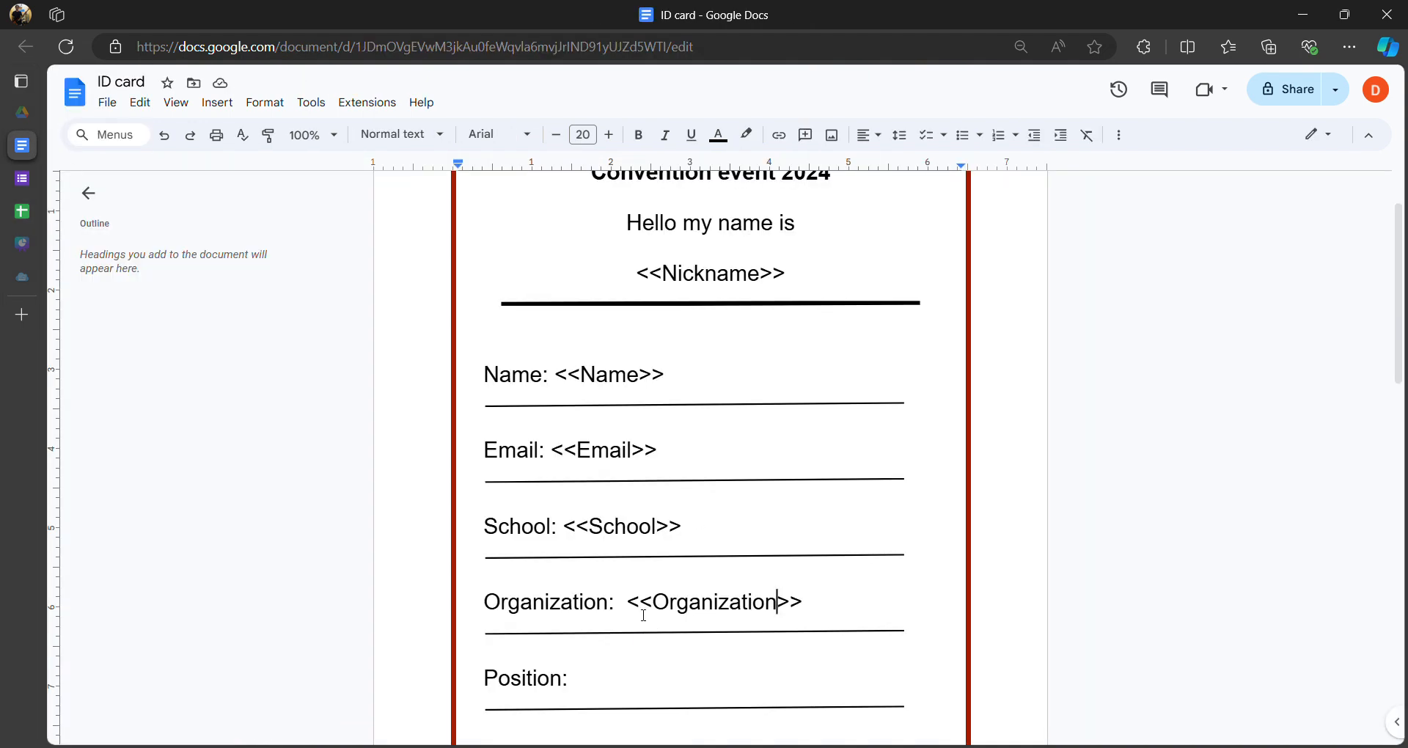
{"action": "left_click_drag", "start_coordinate": [628, 604], "coordinate": [813, 605]}
{"action": "key", "text": "ctrl+c"}
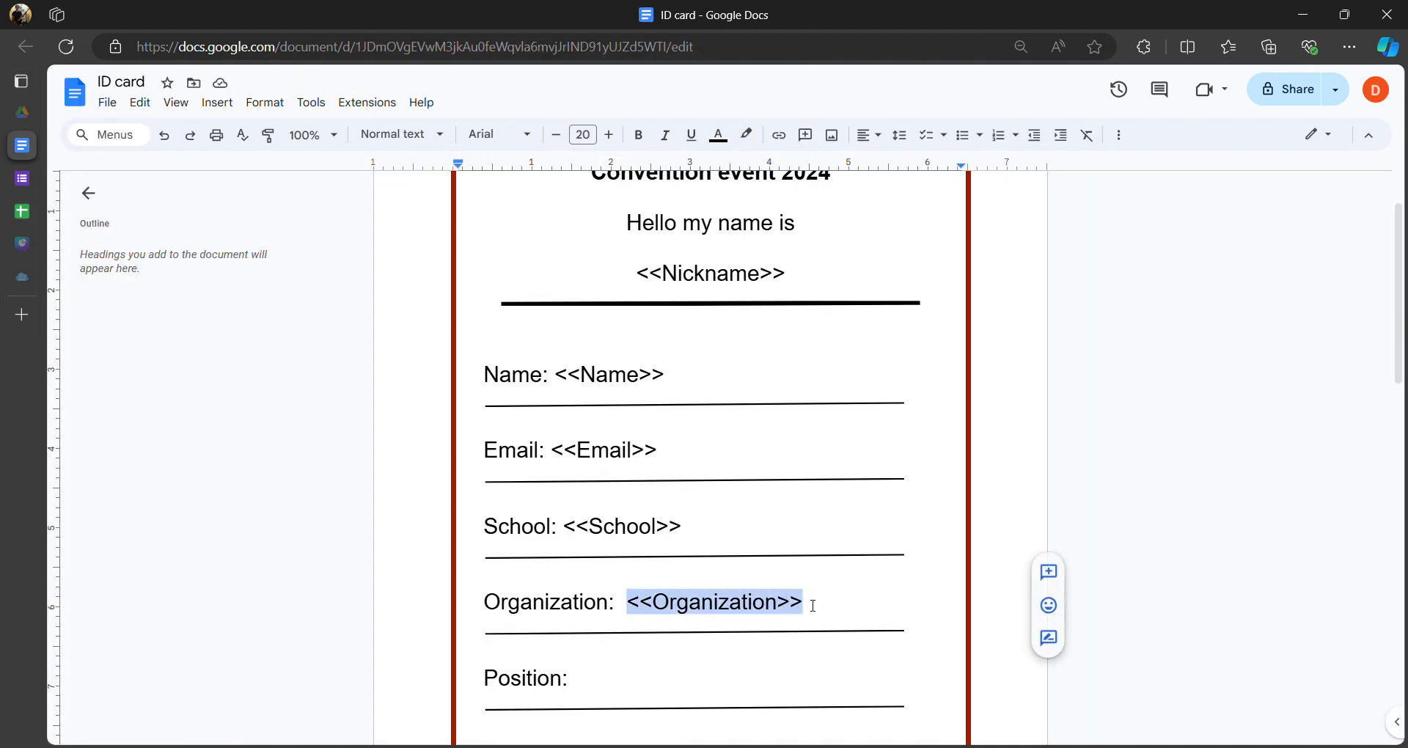
- Paste the placeholder after Position: and change it to <<Position>>
{"action": "left_click", "coordinate": [609, 682]}
{"action": "key", "text": "ctrl+v"}
{"action": "scroll", "coordinate": [657, 642], "scroll_direction": "down", "scroll_amount": 3}
{"action": "left_click_drag", "start_coordinate": [613, 506], "coordinate": [737, 504]}
{"action": "type", "text": "Poisitio"}
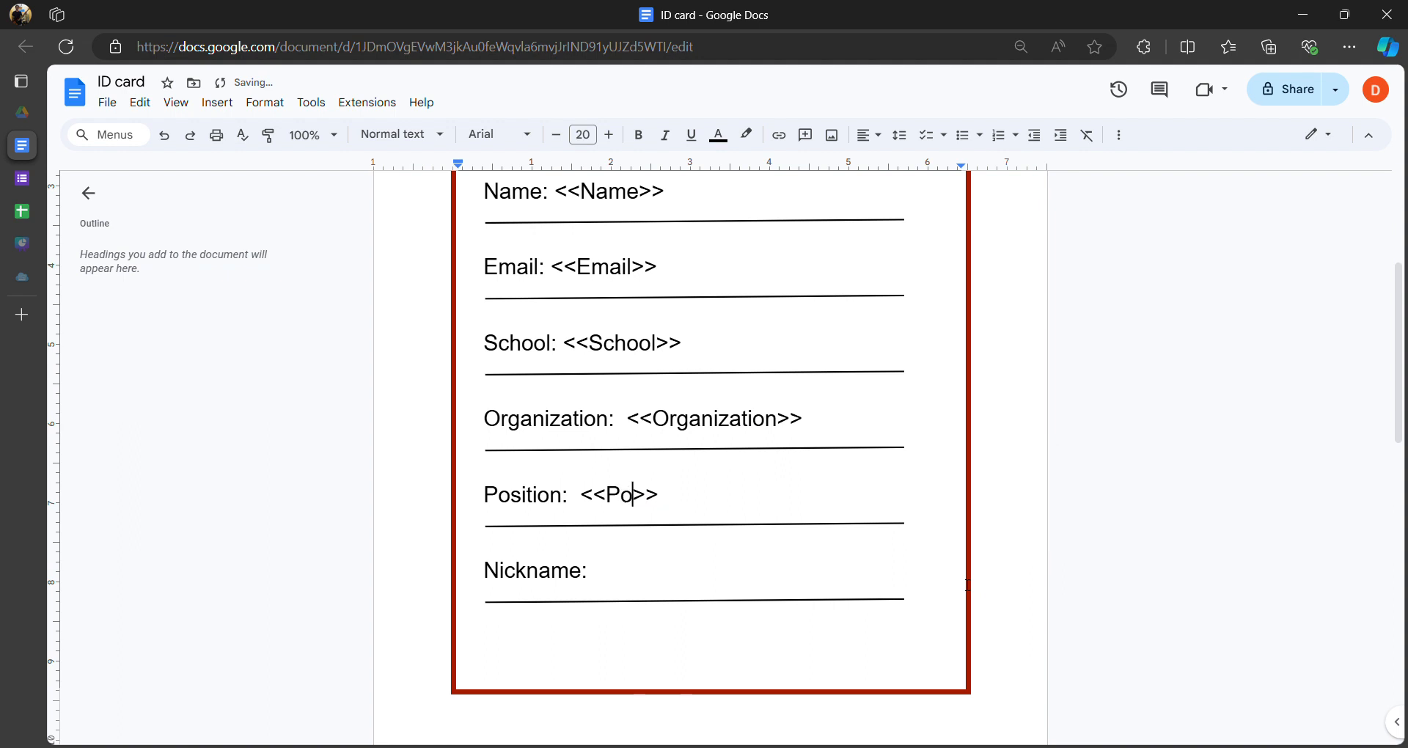
{"action": "key", "text": "BackSpace"}
{"action": "key", "text": "BackSpace"}
{"action": "key", "text": "BackSpace"}
{"action": "key", "text": "BackSpace"}
{"action": "key", "text": "BackSpace"}
{"action": "key", "text": "BackSpace"}
{"action": "type", "text": "sition"}
- Verify the Position header spelling in the sheet and select <<Nickname>> for copying
{"action": "left_click", "coordinate": [22, 211]}
{"action": "double_click", "coordinate": [963, 216]}
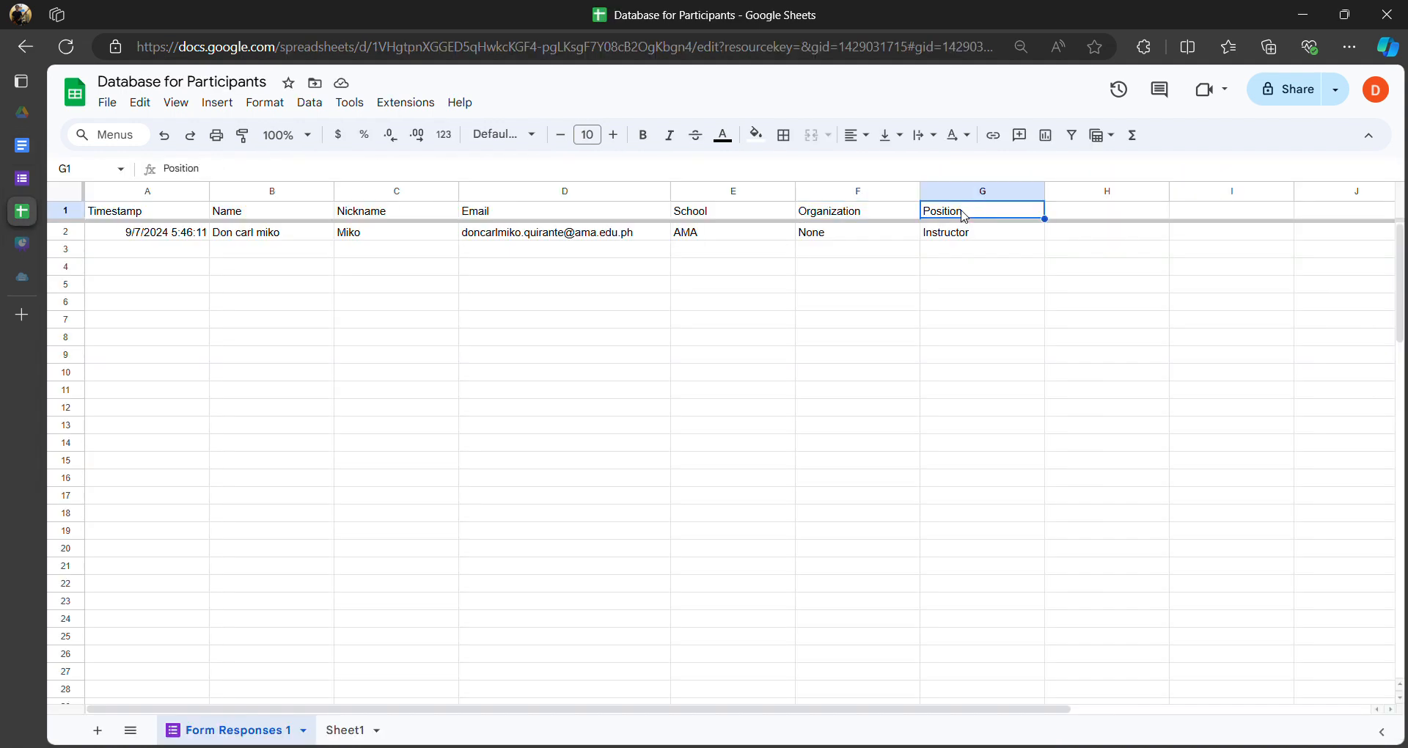
{"action": "left_click", "coordinate": [36, 153]}
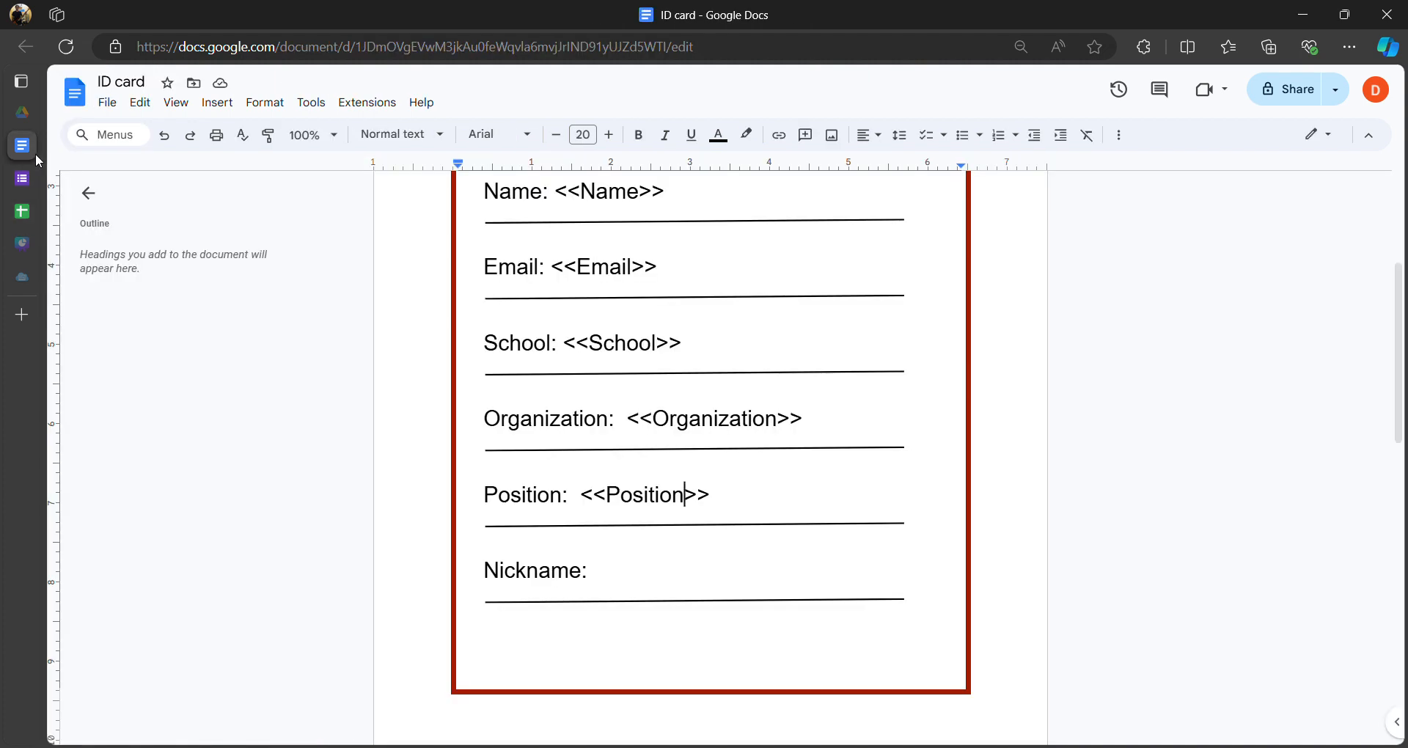
{"action": "mouse_move", "coordinate": [35, 153]}
{"action": "scroll", "coordinate": [684, 493], "scroll_direction": "up", "scroll_amount": 4}
{"action": "left_click_drag", "start_coordinate": [798, 384], "coordinate": [643, 371]}
{"action": "key", "text": "ctrl+c"}
{"action": "scroll", "coordinate": [629, 425], "scroll_direction": "down", "scroll_amount": 5}
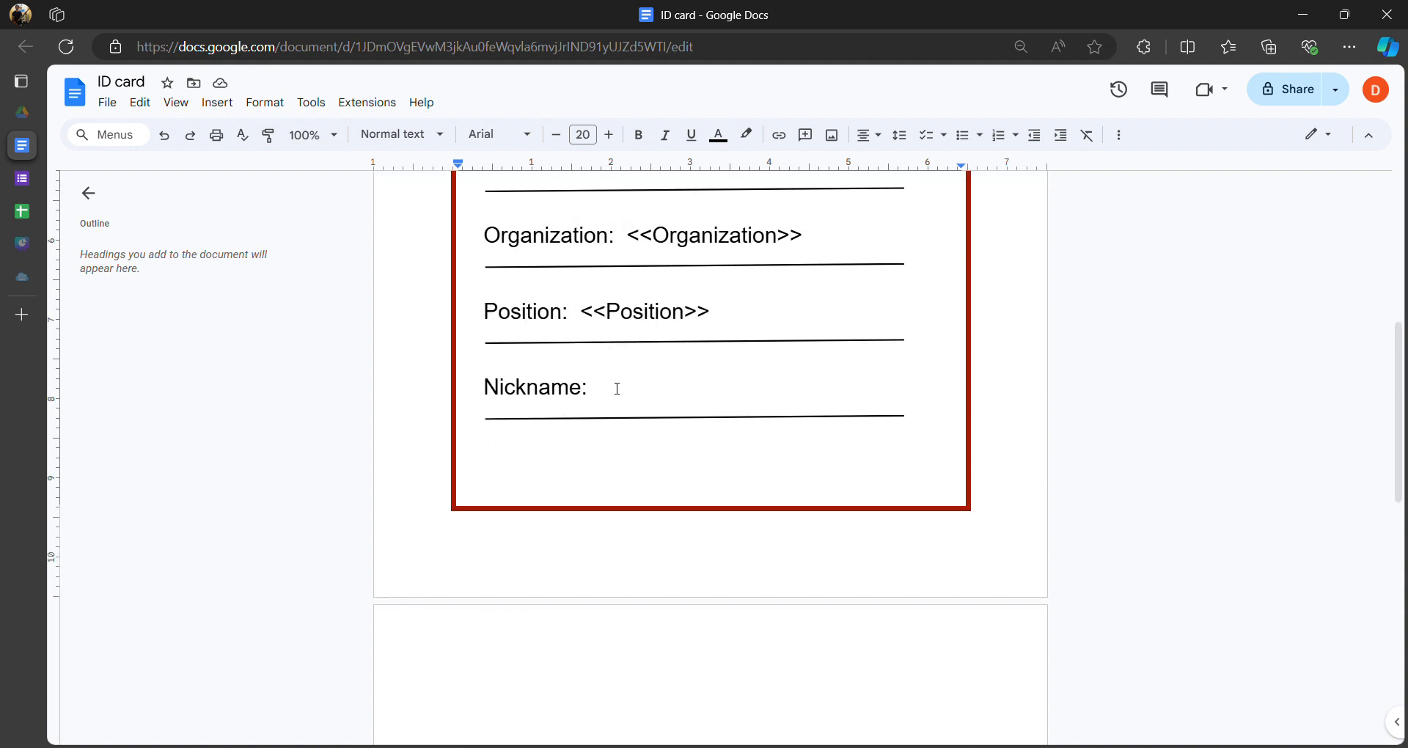
- Paste <<Nickname>> after the Nickname: label and scroll through the finished card
{"action": "left_click", "coordinate": [695, 393]}
{"action": "key", "text": "ctrl+v"}
{"action": "scroll", "coordinate": [748, 431], "scroll_direction": "up", "scroll_amount": 5}
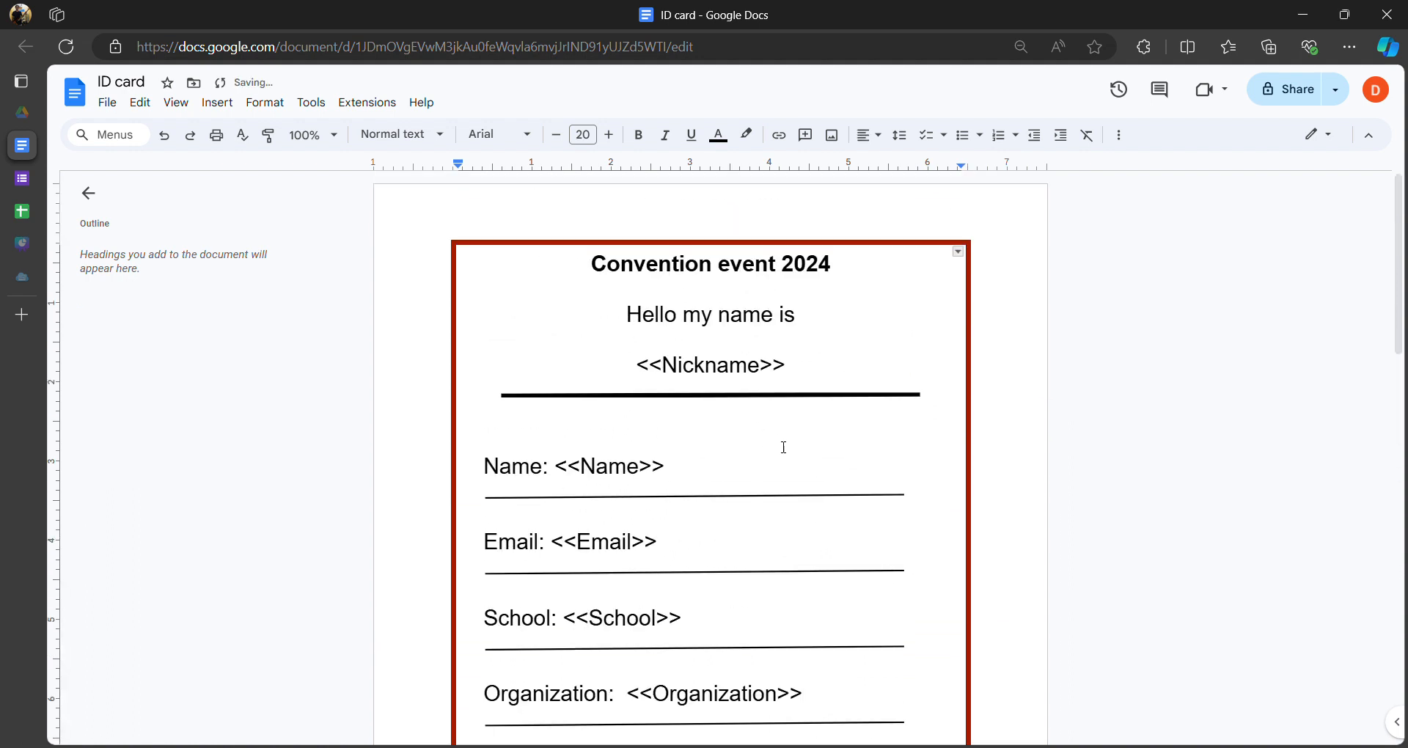
{"action": "scroll", "coordinate": [793, 437], "scroll_direction": "down", "scroll_amount": 5}
{"action": "scroll", "coordinate": [770, 455], "scroll_direction": "up", "scroll_amount": 5}
{"action": "scroll", "coordinate": [804, 407], "scroll_direction": "down", "scroll_amount": 8}
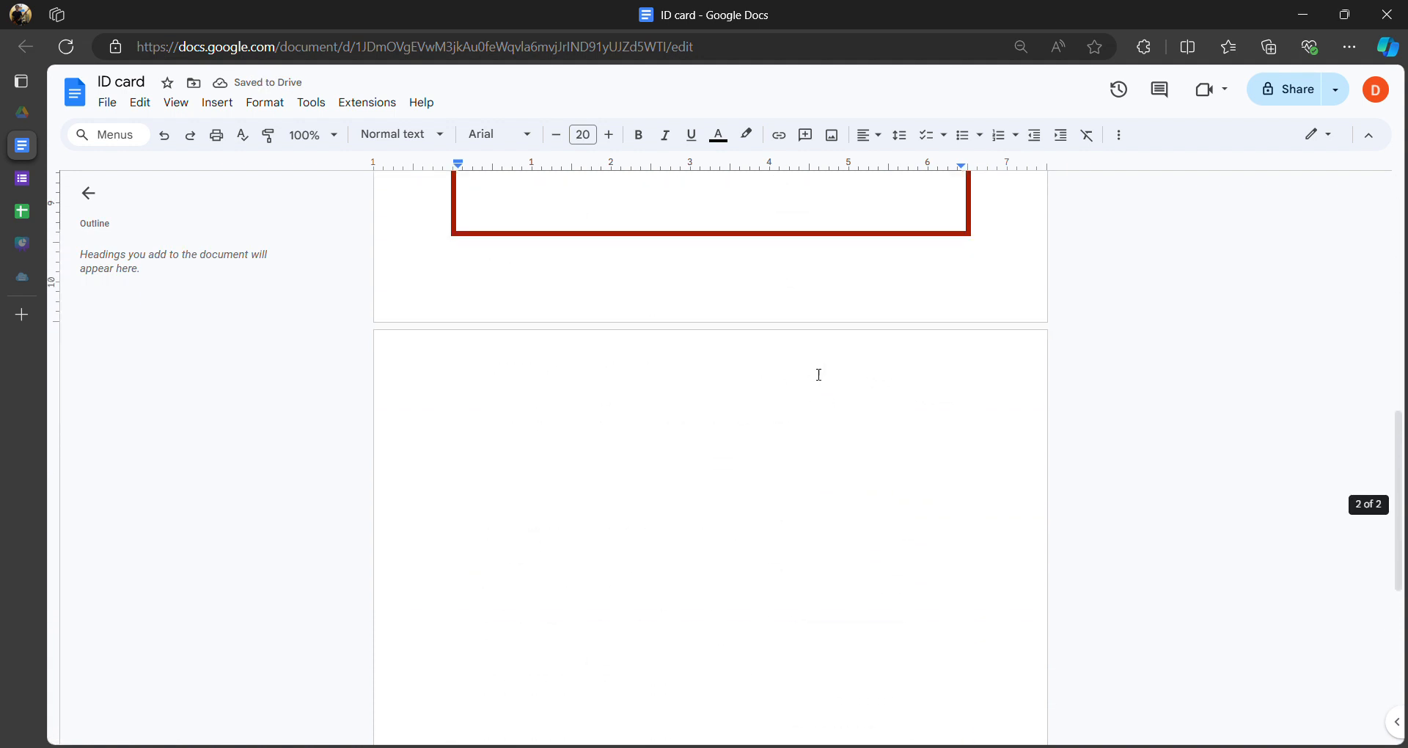
{"action": "scroll", "coordinate": [821, 371], "scroll_direction": "up", "scroll_amount": 5}
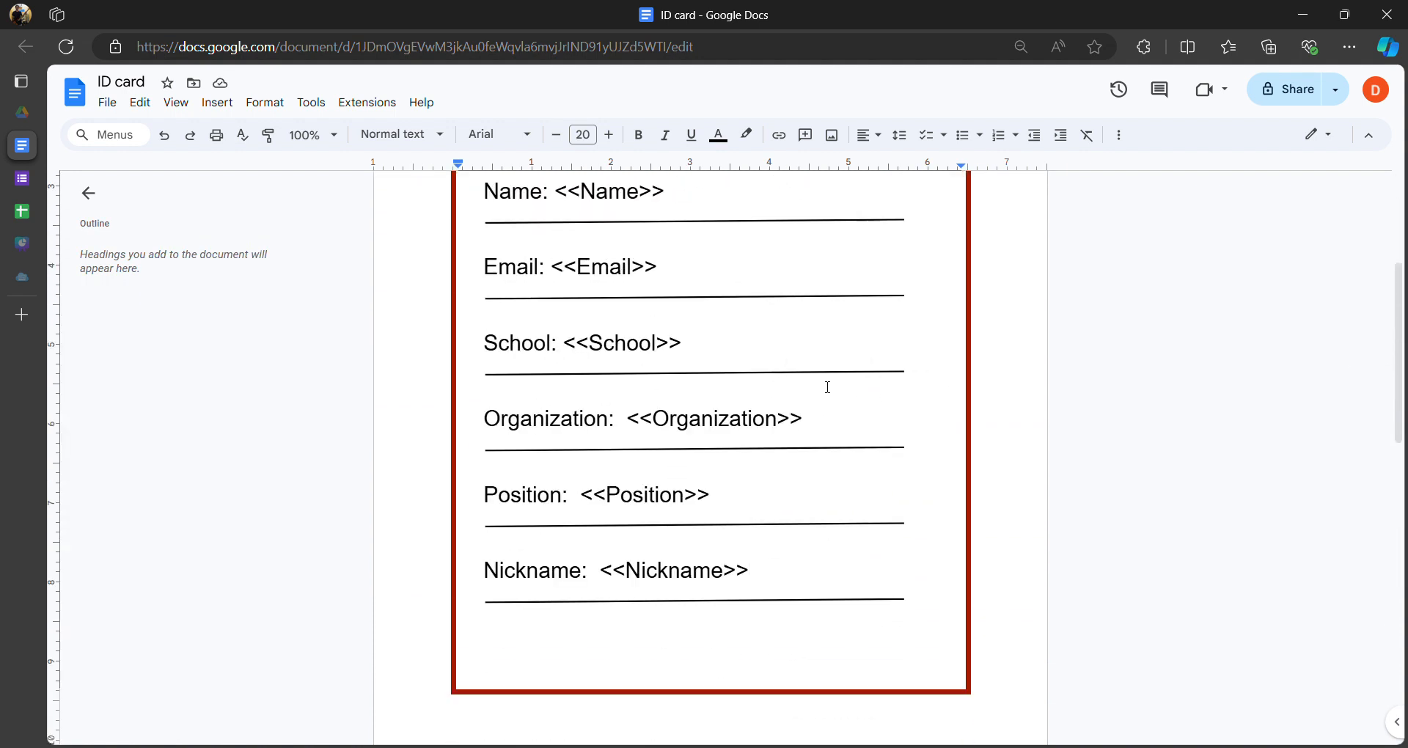
{"action": "scroll", "coordinate": [827, 386], "scroll_direction": "up", "scroll_amount": 4}
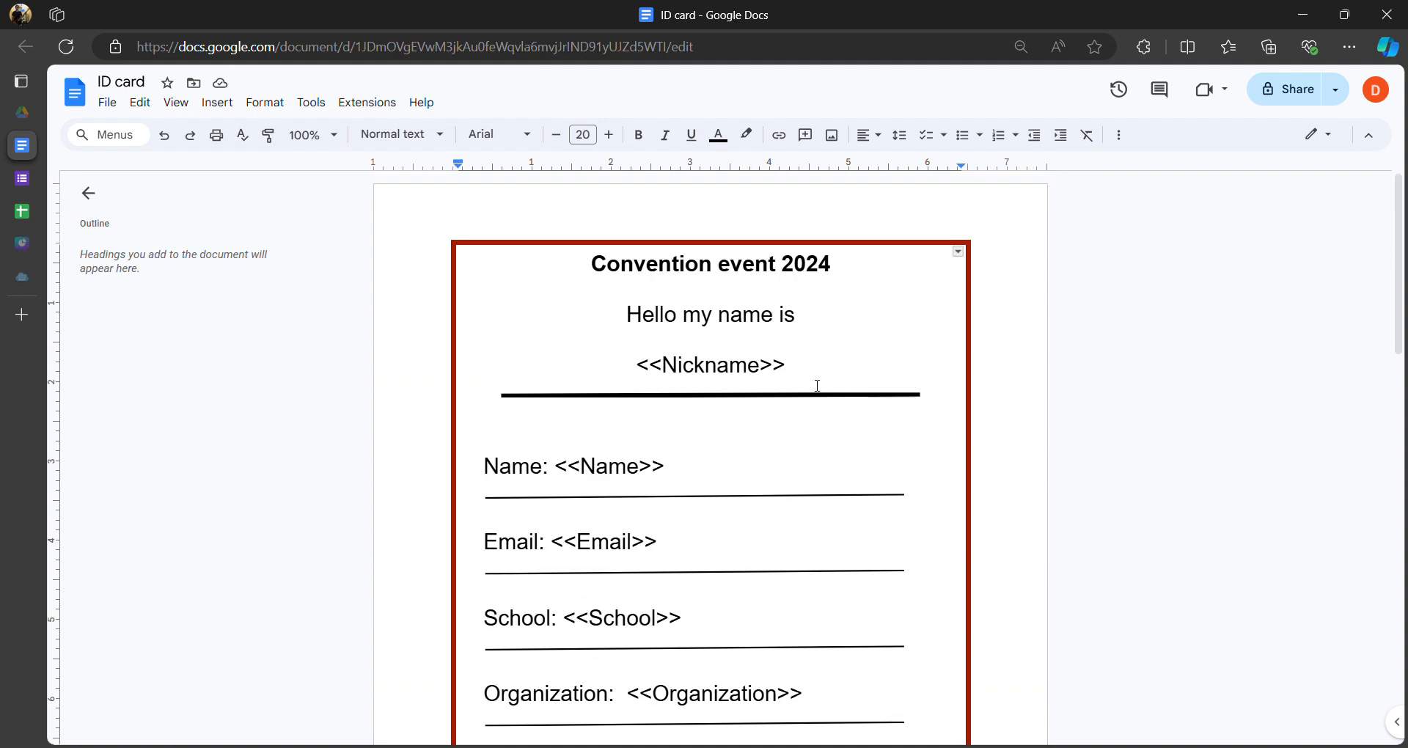
{"action": "scroll", "coordinate": [820, 386], "scroll_direction": "down", "scroll_amount": 4}
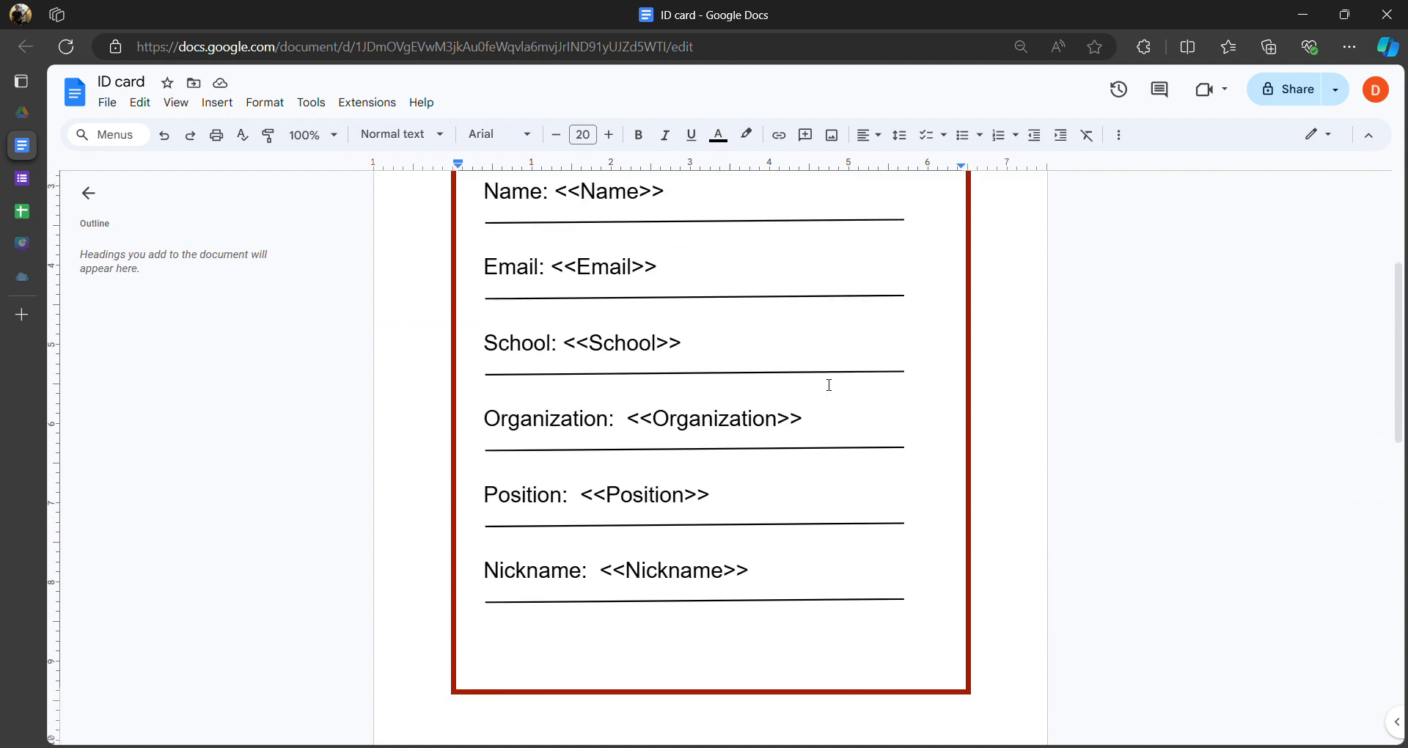
{"action": "scroll", "coordinate": [828, 376], "scroll_direction": "up", "scroll_amount": 4}
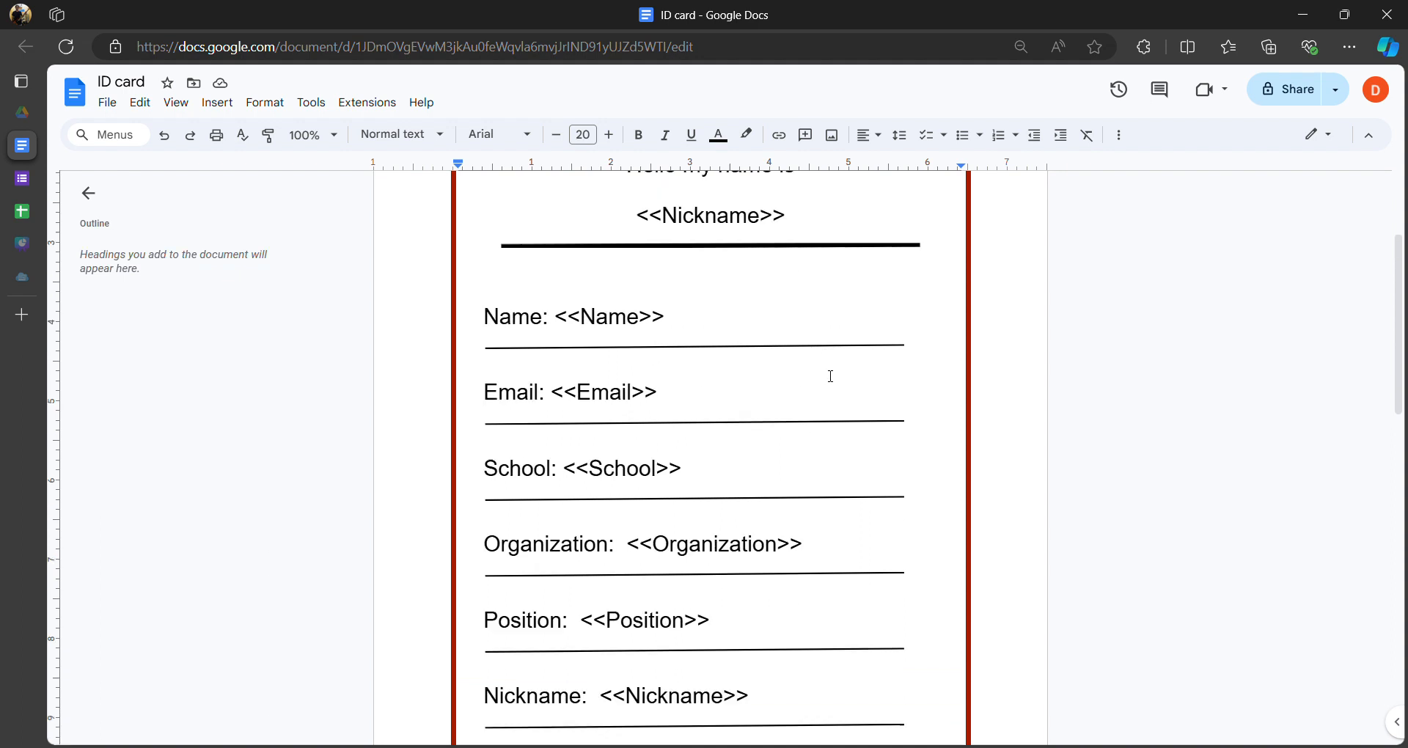
{"action": "scroll", "coordinate": [833, 381], "scroll_direction": "down", "scroll_amount": 5}
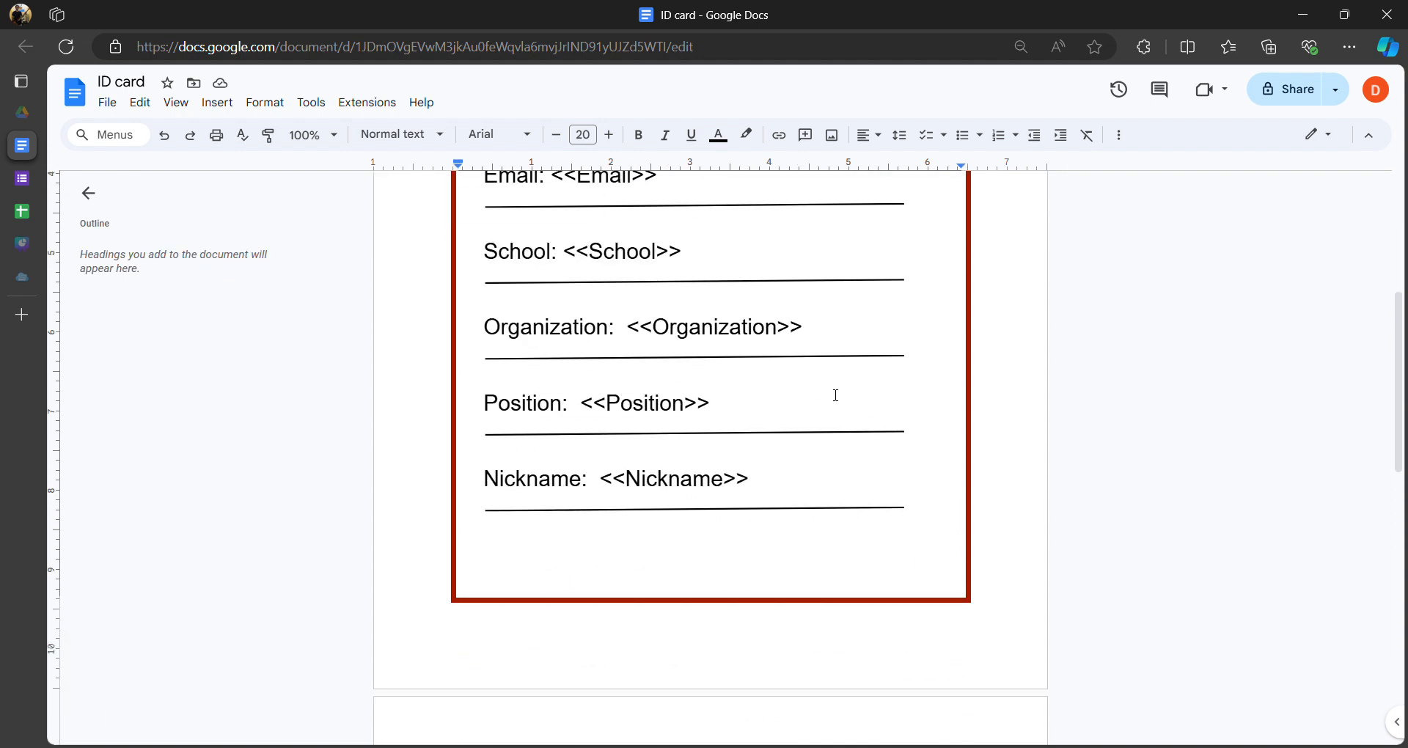
{"action": "scroll", "coordinate": [838, 401], "scroll_direction": "up", "scroll_amount": 5}
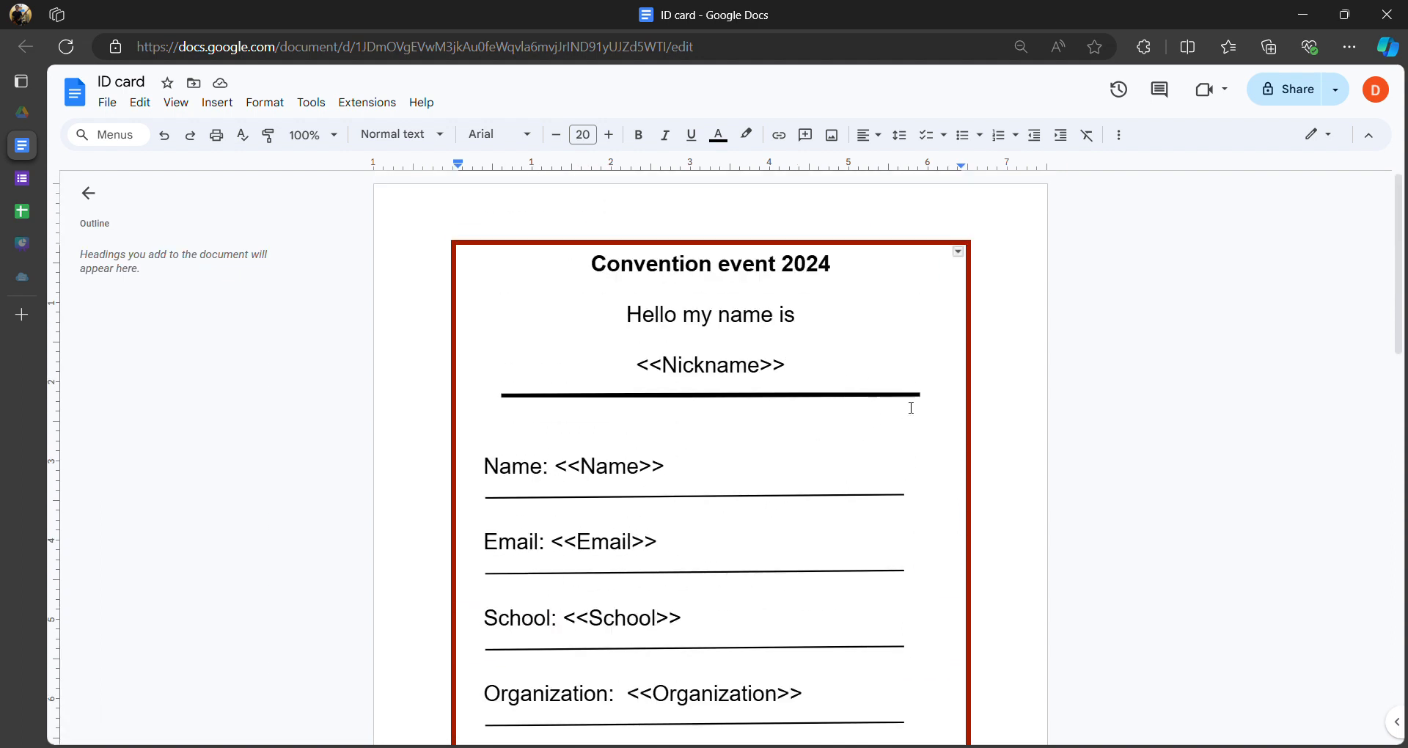
{"action": "scroll", "coordinate": [843, 429], "scroll_direction": "down", "scroll_amount": 5}
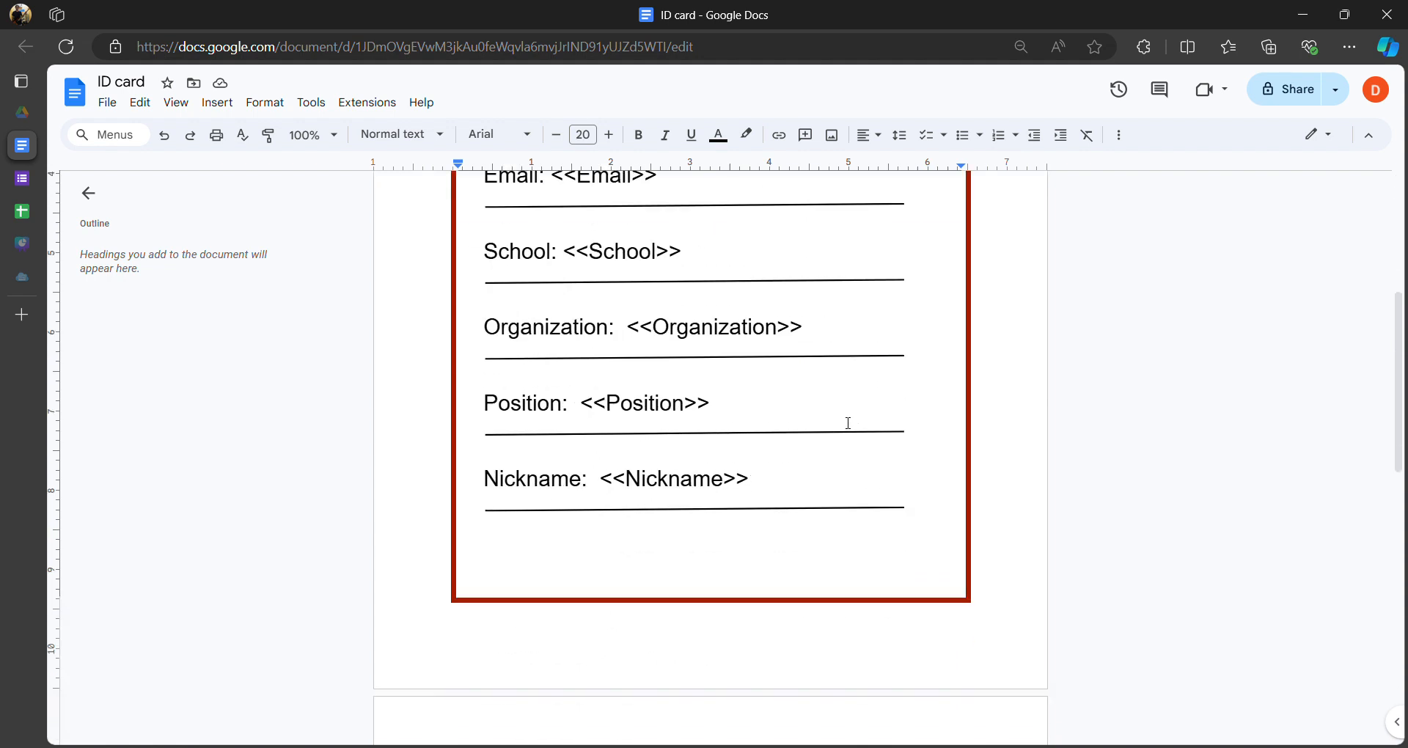
{"action": "scroll", "coordinate": [848, 423], "scroll_direction": "up", "scroll_amount": 4}
{"action": "scroll", "coordinate": [835, 418], "scroll_direction": "down", "scroll_amount": 6}
{"action": "scroll", "coordinate": [830, 416], "scroll_direction": "up", "scroll_amount": 4}
{"action": "scroll", "coordinate": [830, 419], "scroll_direction": "up", "scroll_amount": 4}
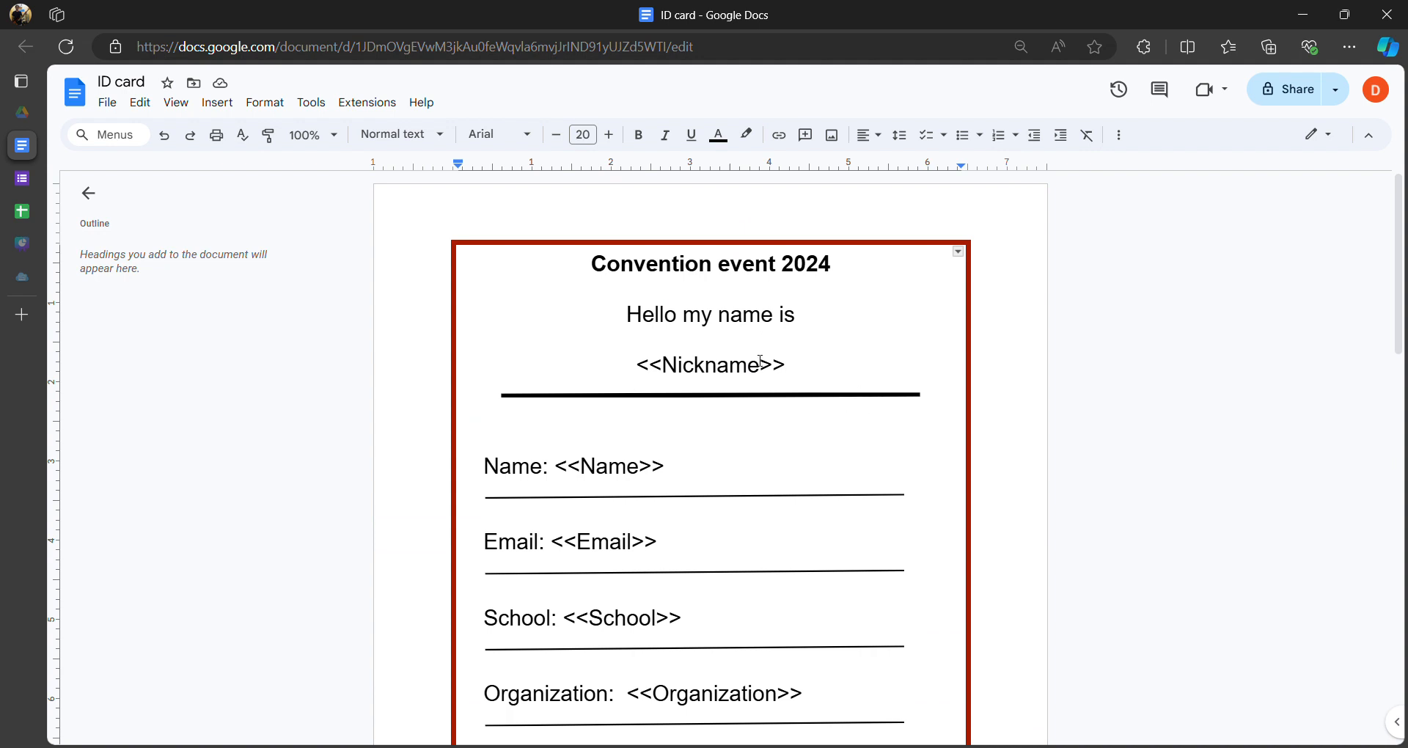
{"action": "scroll", "coordinate": [760, 361], "scroll_direction": "down", "scroll_amount": 3}
{"action": "scroll", "coordinate": [648, 322], "scroll_direction": "up", "scroll_amount": 1}
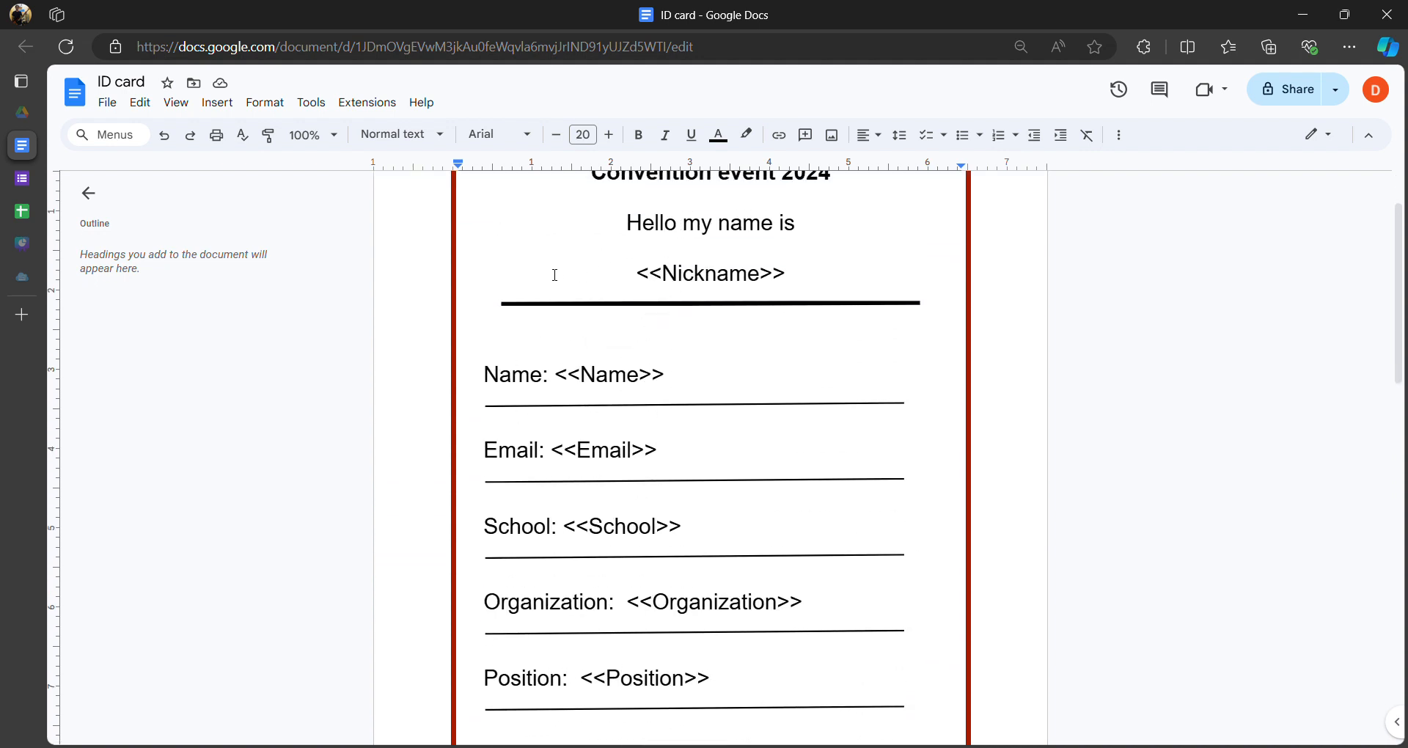
- Clear and restore the Miko nickname in C2, leaving the responses unchanged
{"action": "left_click", "coordinate": [29, 213]}
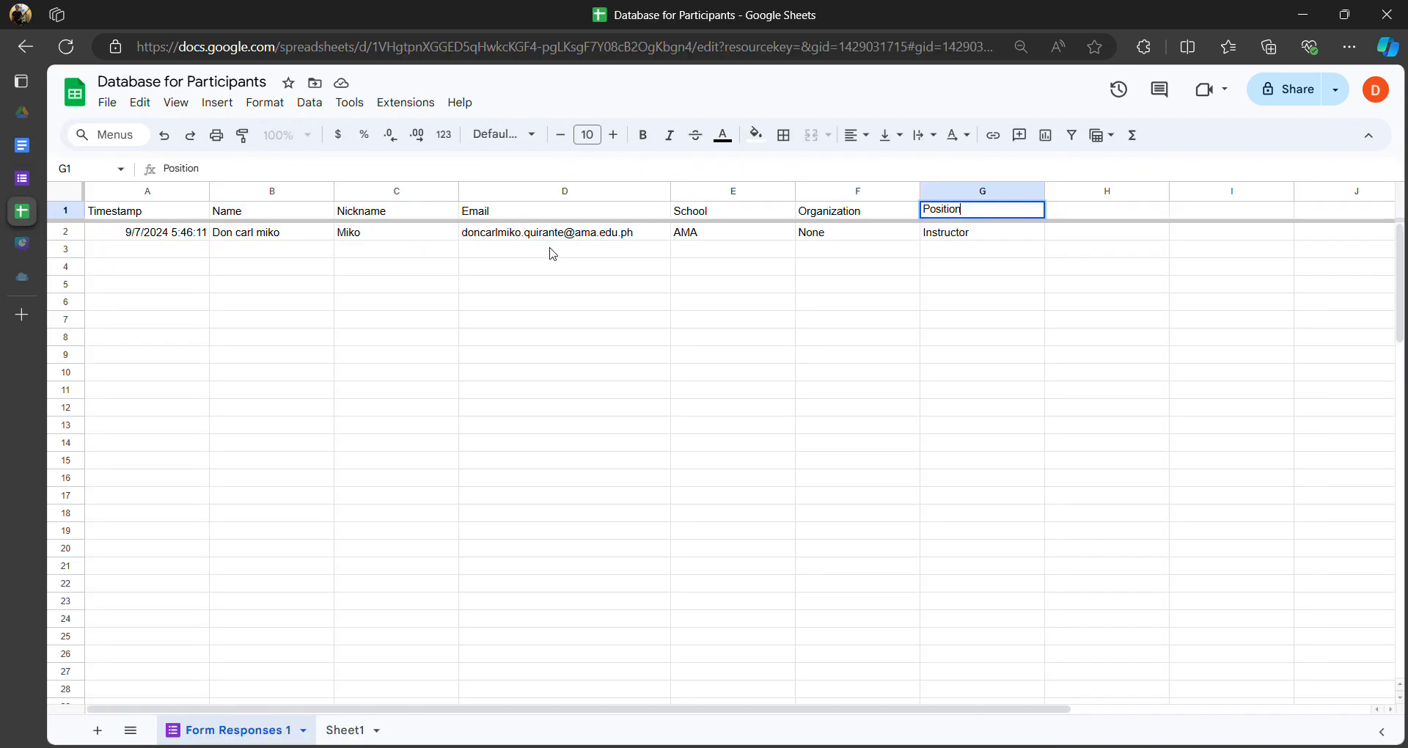
{"action": "left_click", "coordinate": [481, 257]}
{"action": "left_click", "coordinate": [436, 251]}
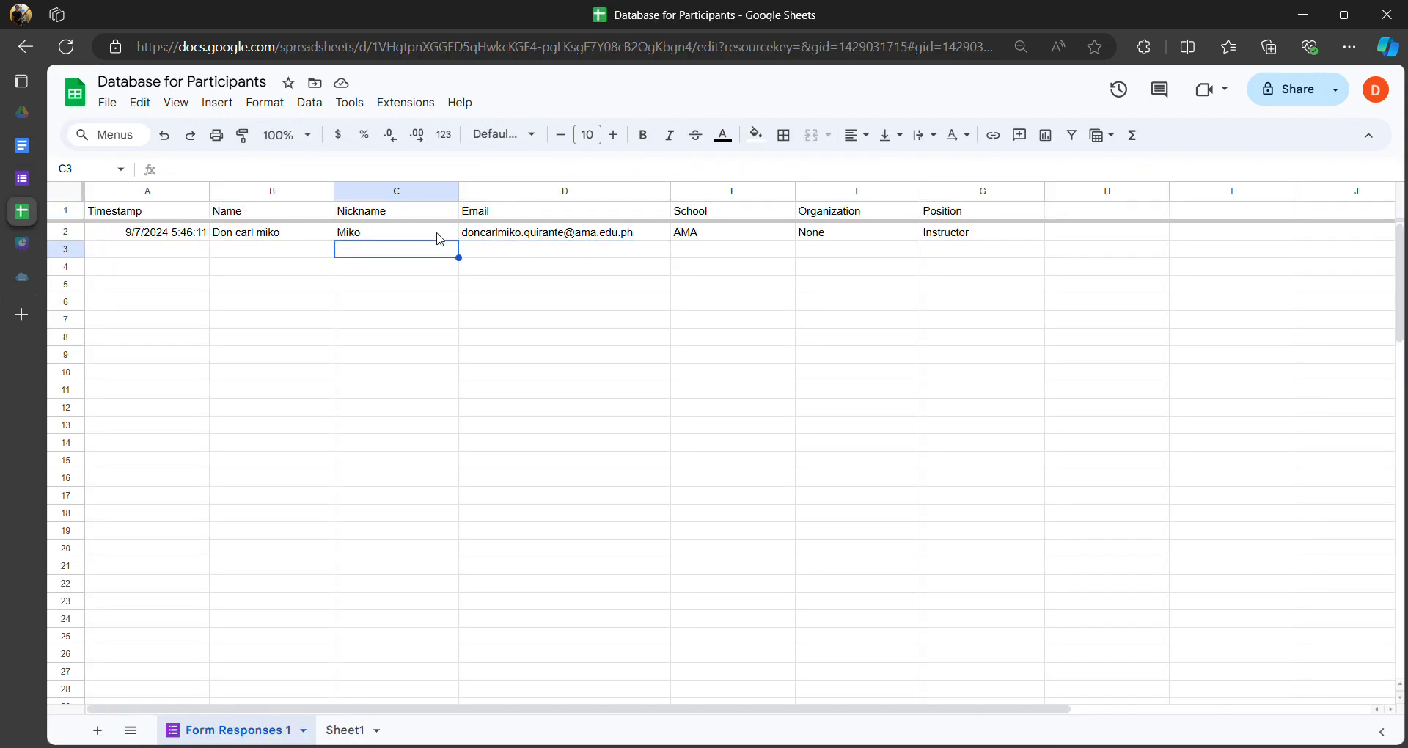
{"action": "left_click", "coordinate": [383, 237]}
{"action": "key", "text": "Delete"}
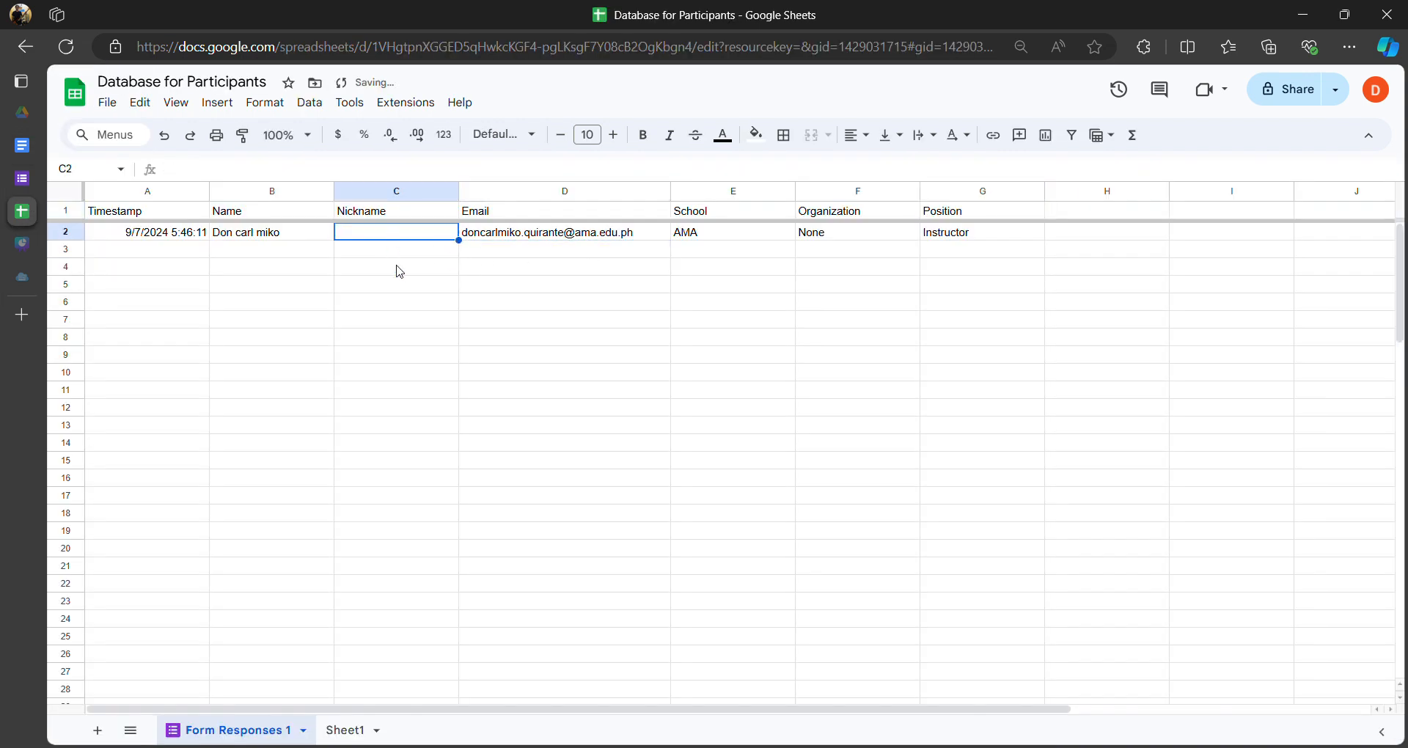
{"action": "key", "text": "ctrl+z"}
{"action": "left_click", "coordinate": [396, 253]}
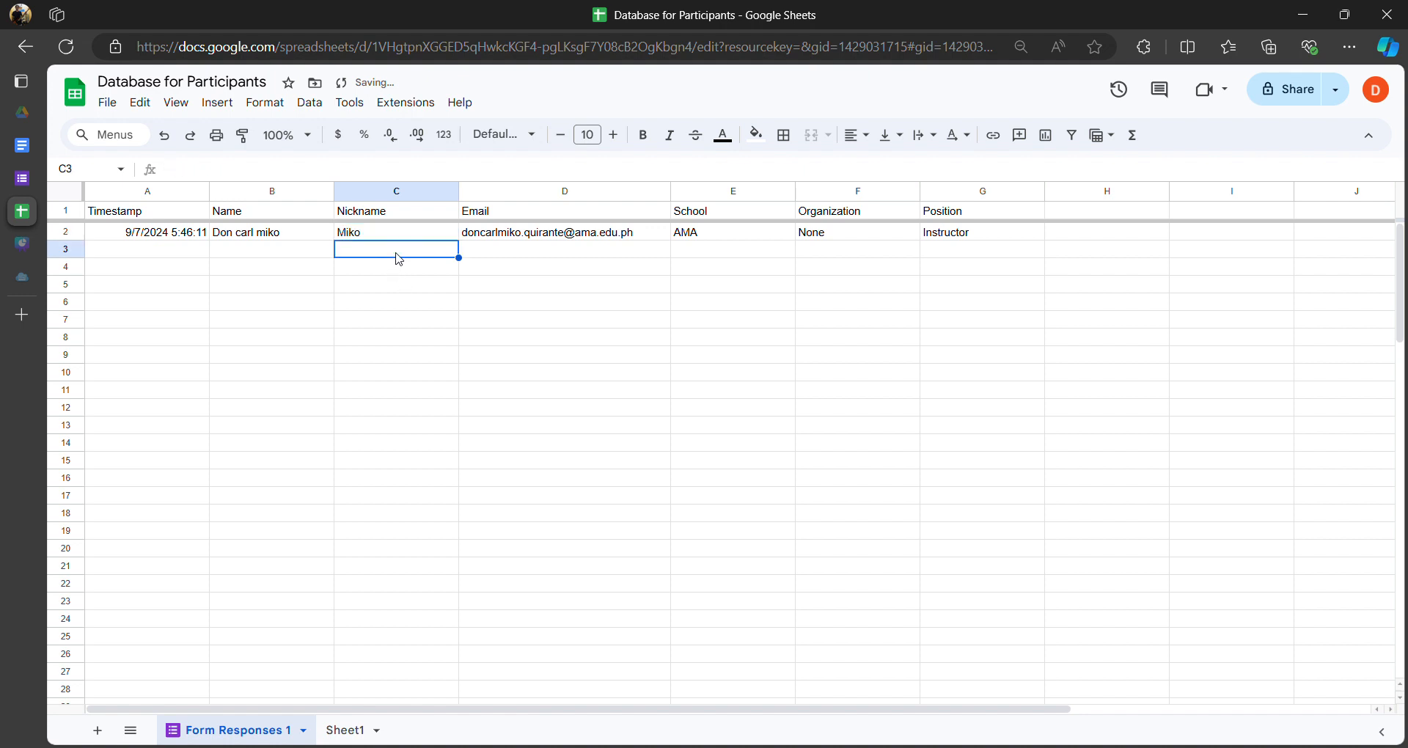
{"action": "left_click", "coordinate": [518, 257]}
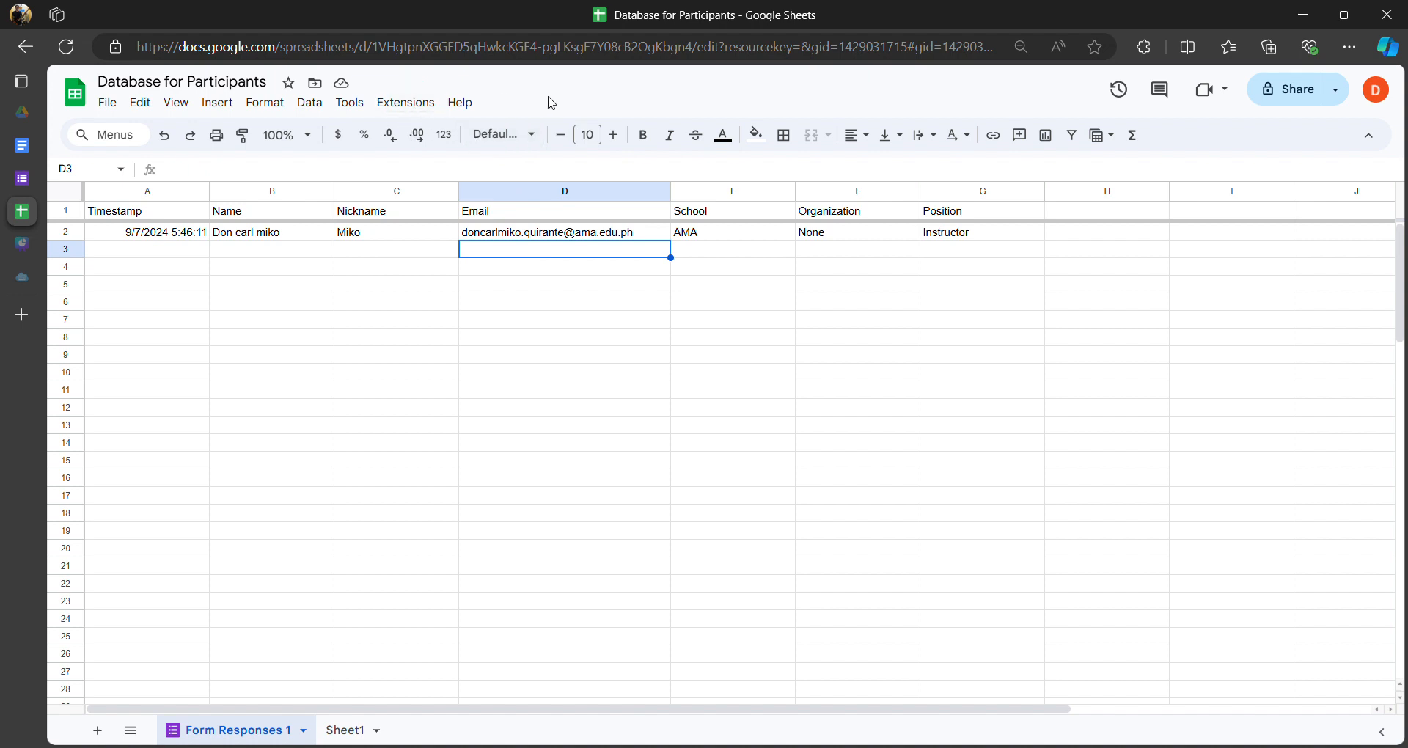
- Browse the Add-ons options under the Extensions menu
{"action": "left_click", "coordinate": [413, 111]}
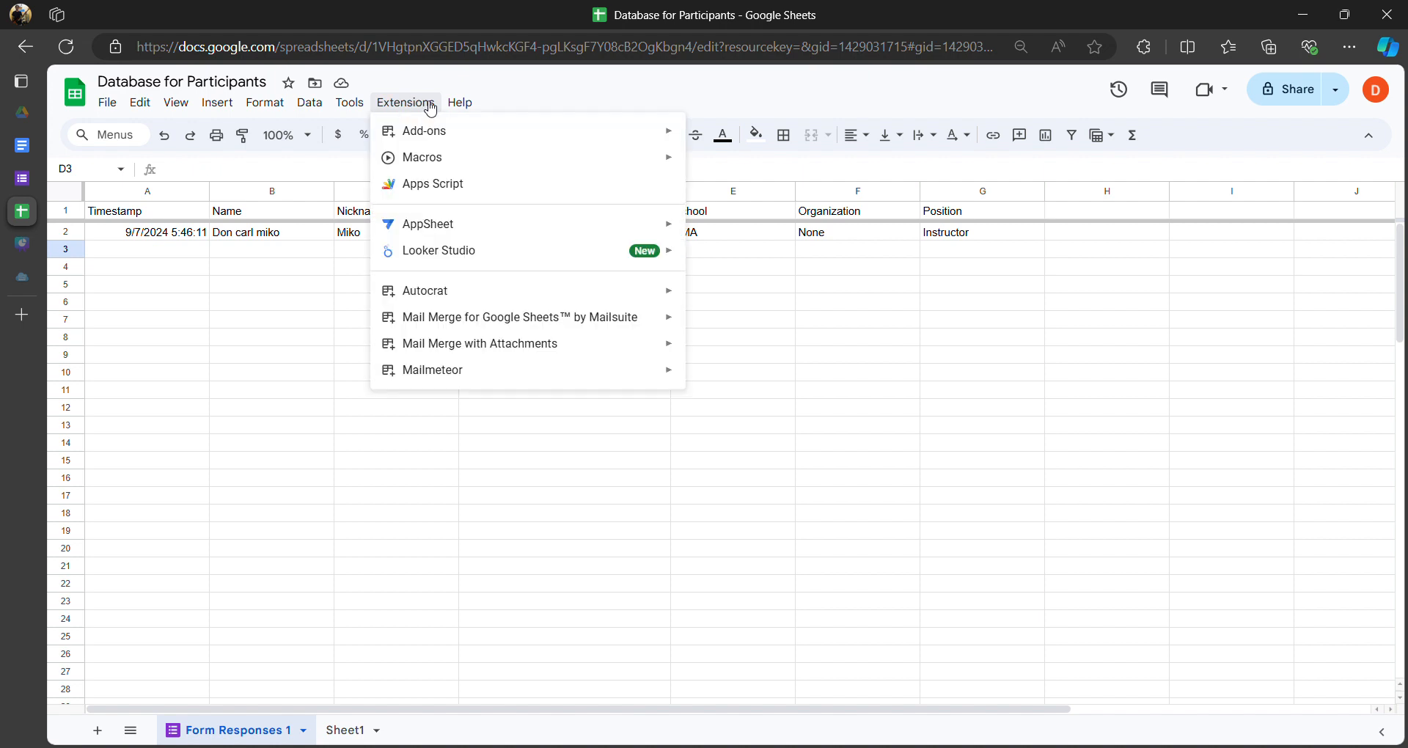
{"action": "mouse_move", "coordinate": [445, 110]}
{"action": "mouse_move", "coordinate": [440, 139]}
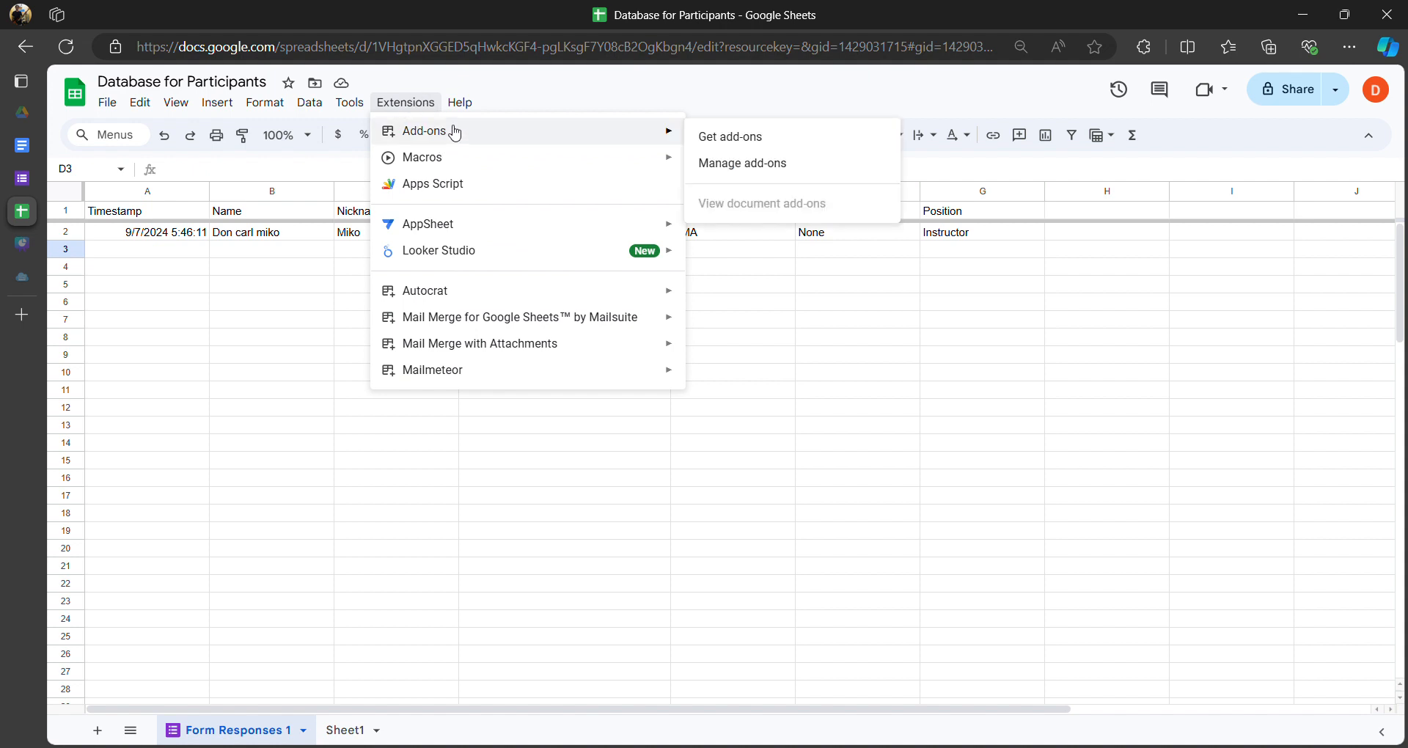
{"action": "mouse_move", "coordinate": [471, 292]}
- Search the Workspace Marketplace for 'autocrat', see it's installed, and close the Marketplace
{"action": "left_click", "coordinate": [749, 144]}
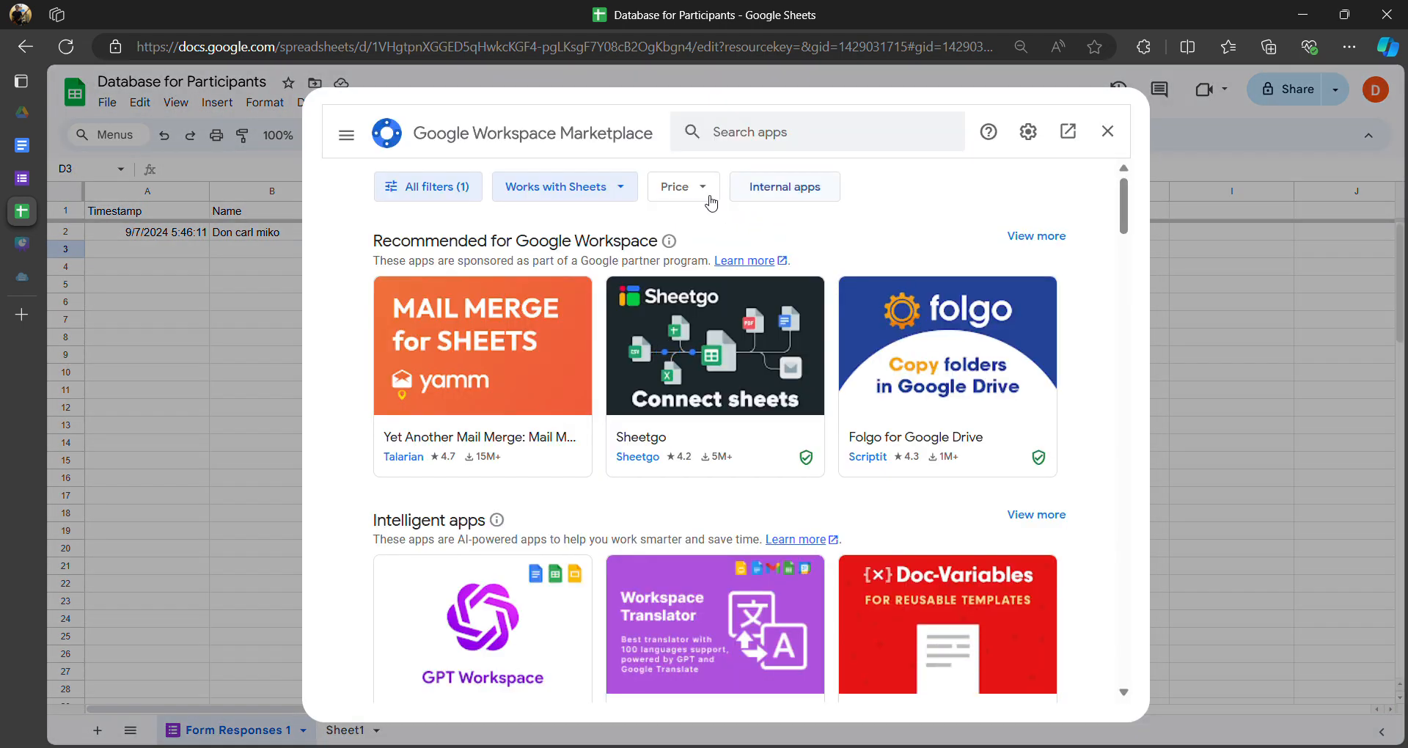
{"action": "type", "text": "autocra"}
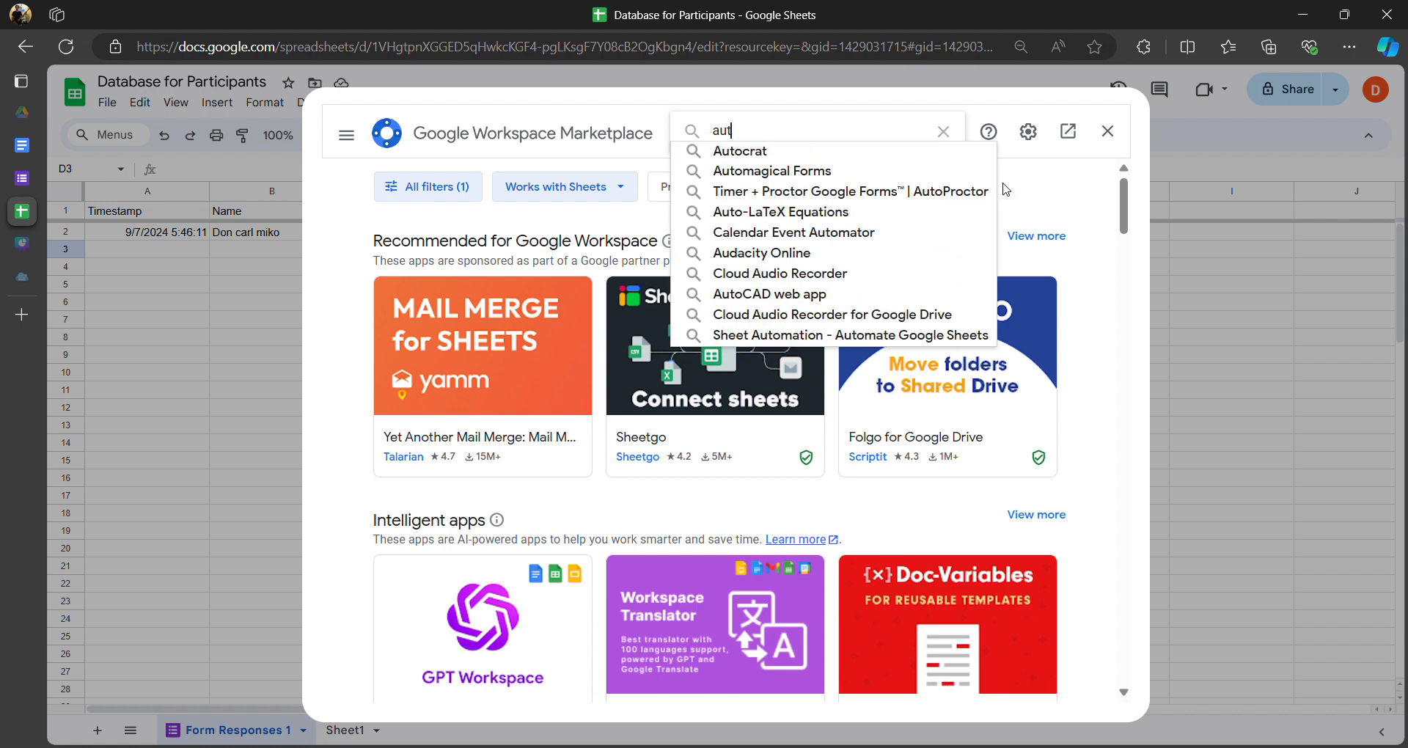
{"action": "type", "text": "t"}
{"action": "key", "text": "Return"}
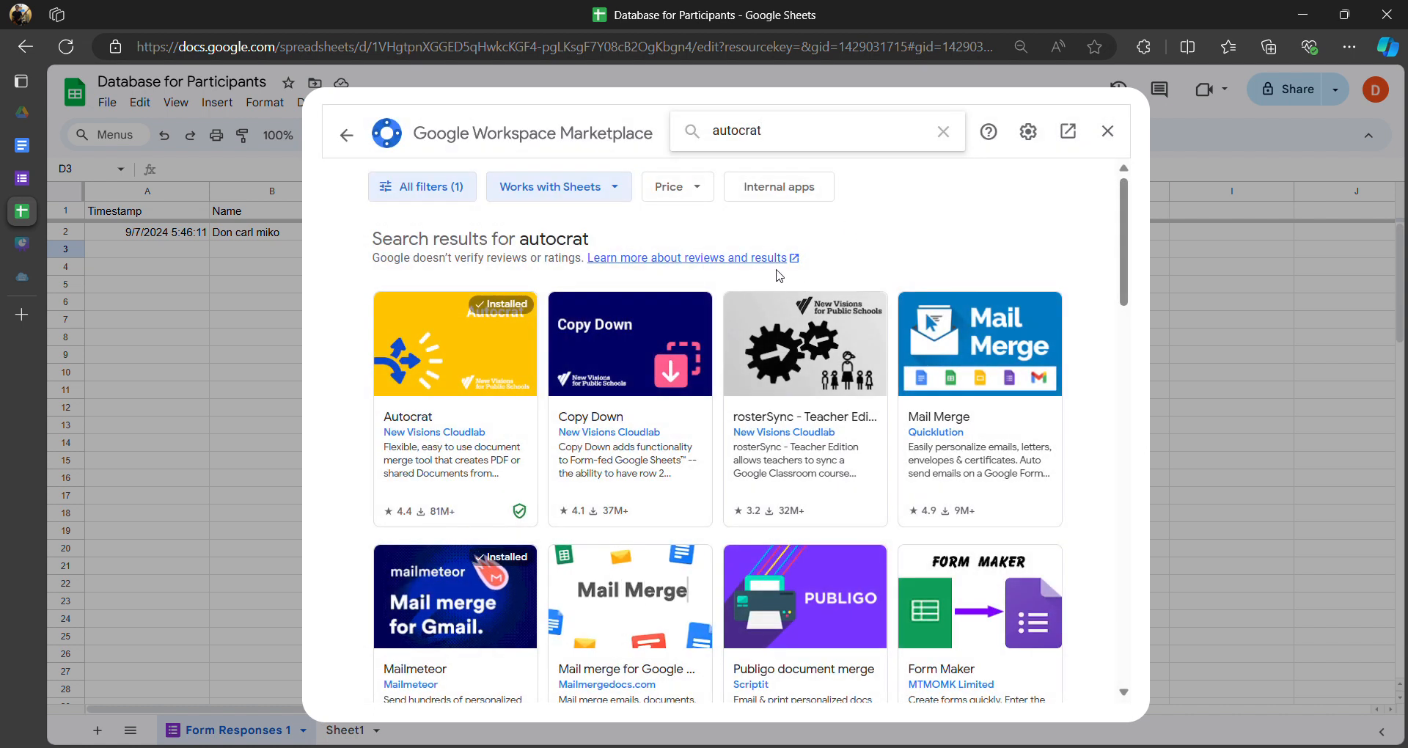
{"action": "left_click", "coordinate": [431, 392]}
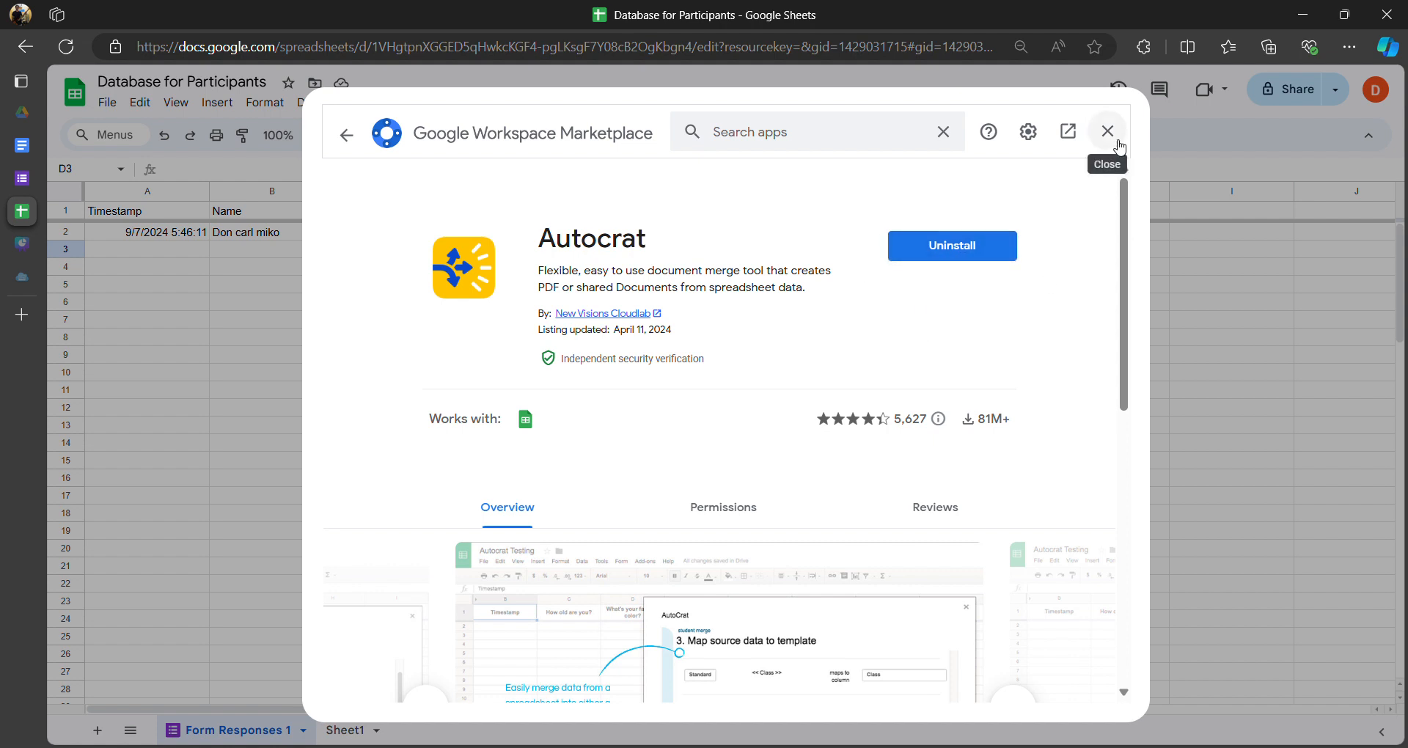
{"action": "left_click", "coordinate": [1108, 132]}
- Launch Autocrat from Extensions, start a new job named 'Participants', and advance to Choose template
{"action": "left_click", "coordinate": [425, 106]}
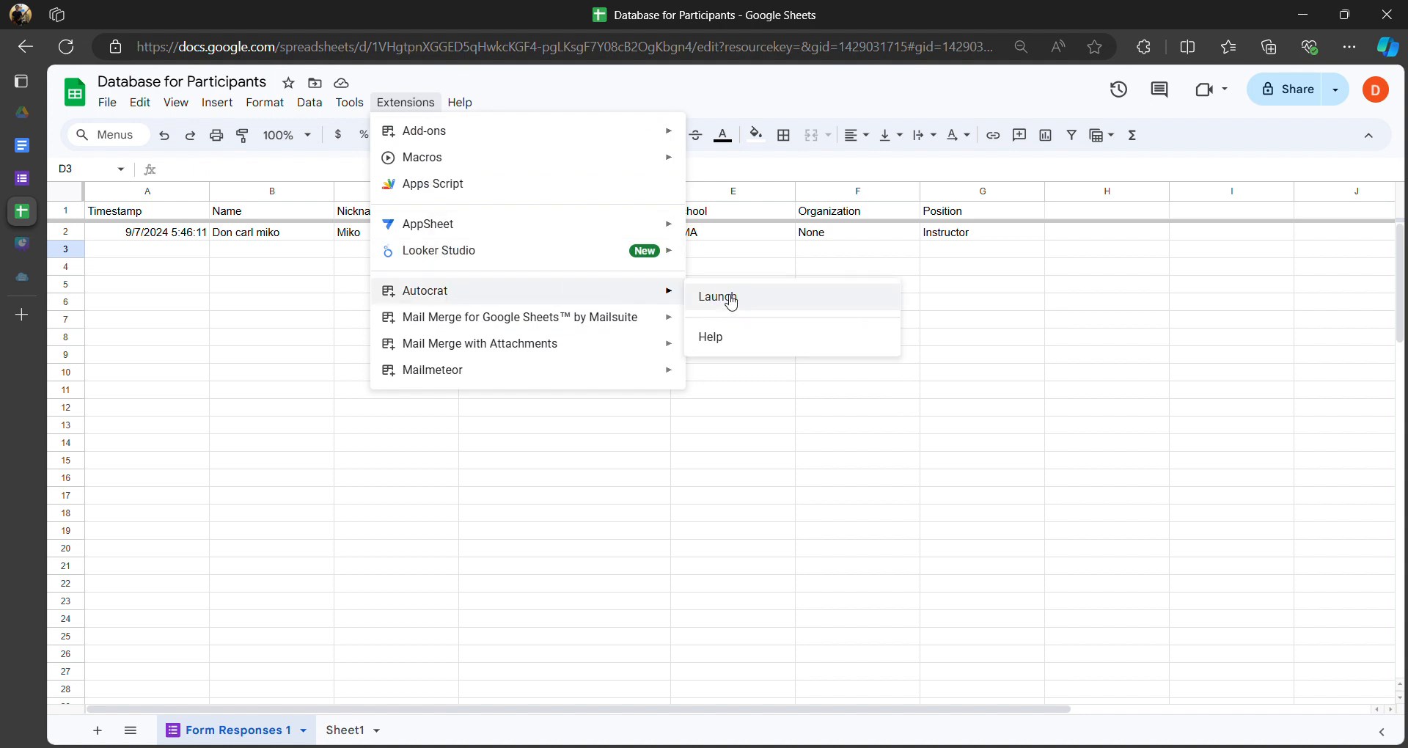
{"action": "left_click", "coordinate": [761, 309]}
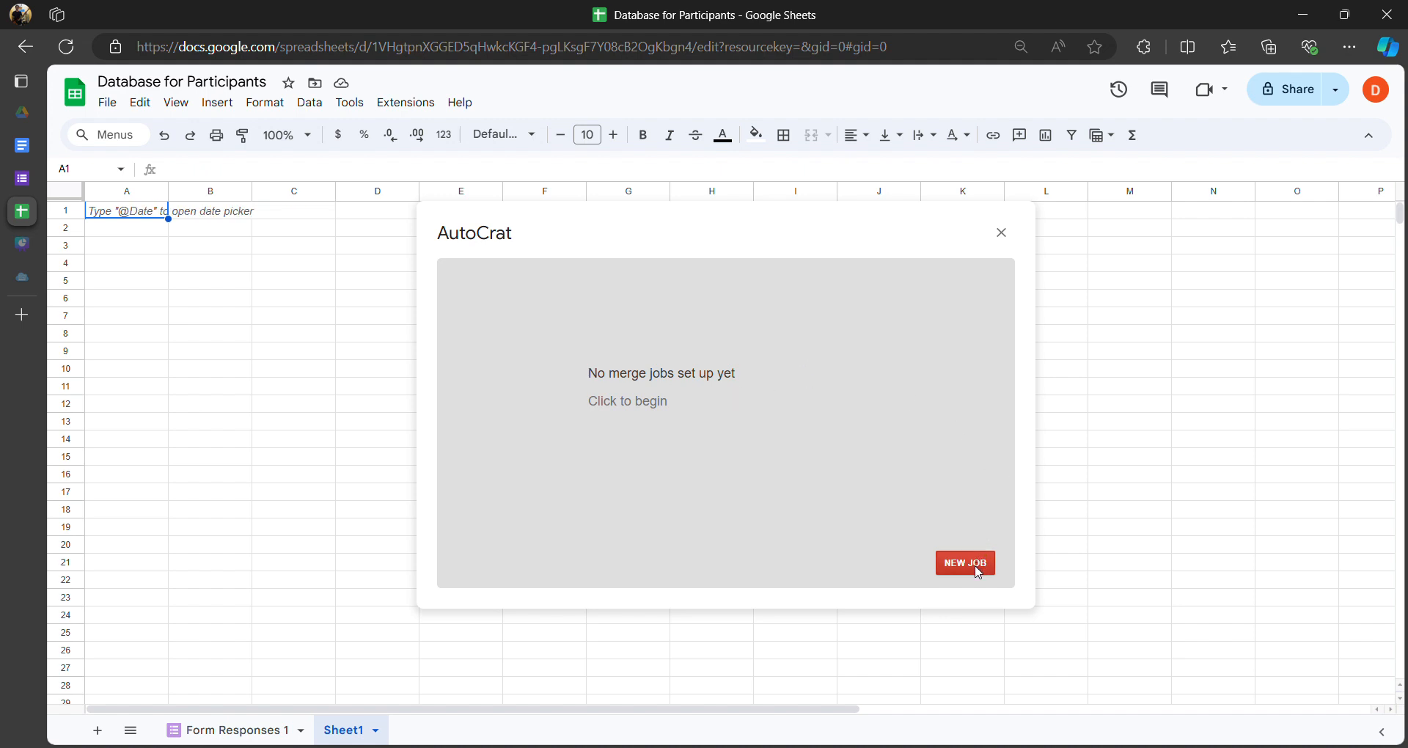
{"action": "left_click", "coordinate": [978, 571]}
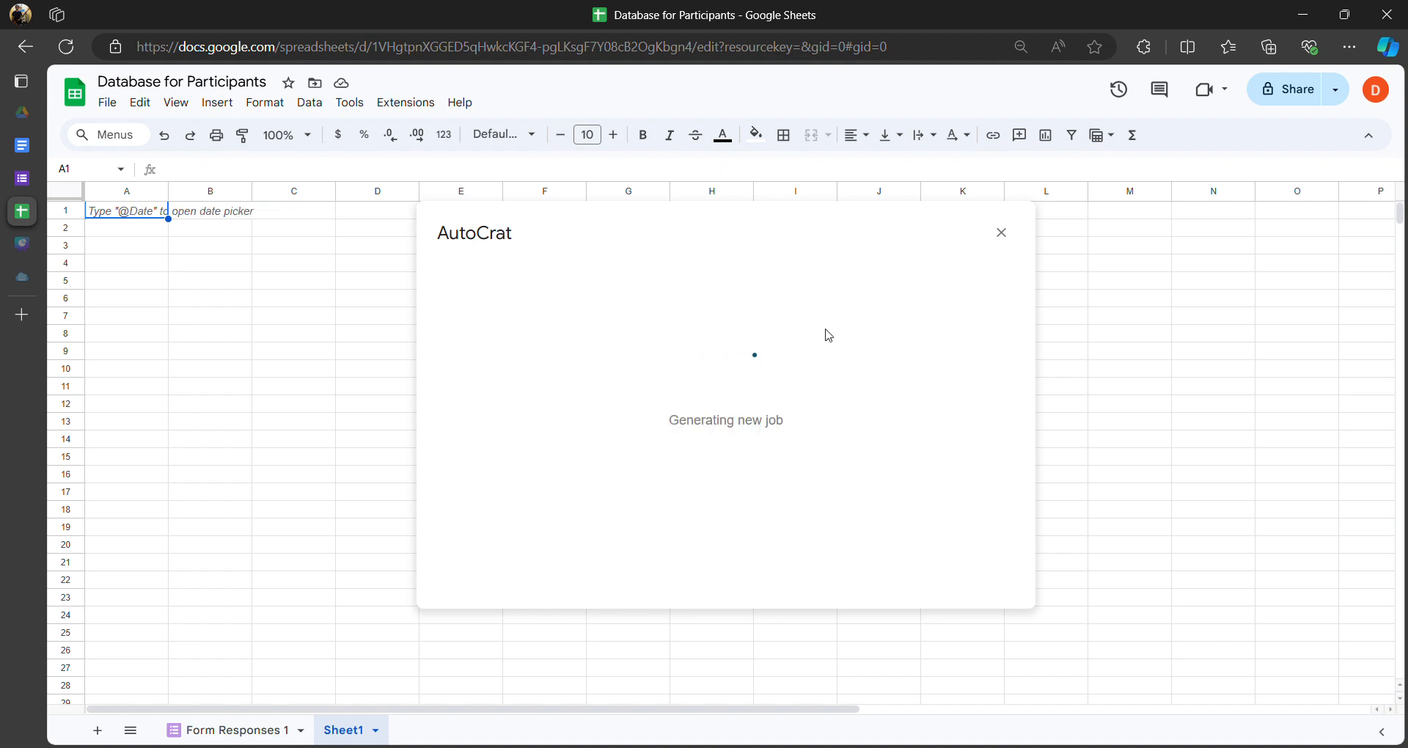
{"action": "left_click", "coordinate": [696, 347]}
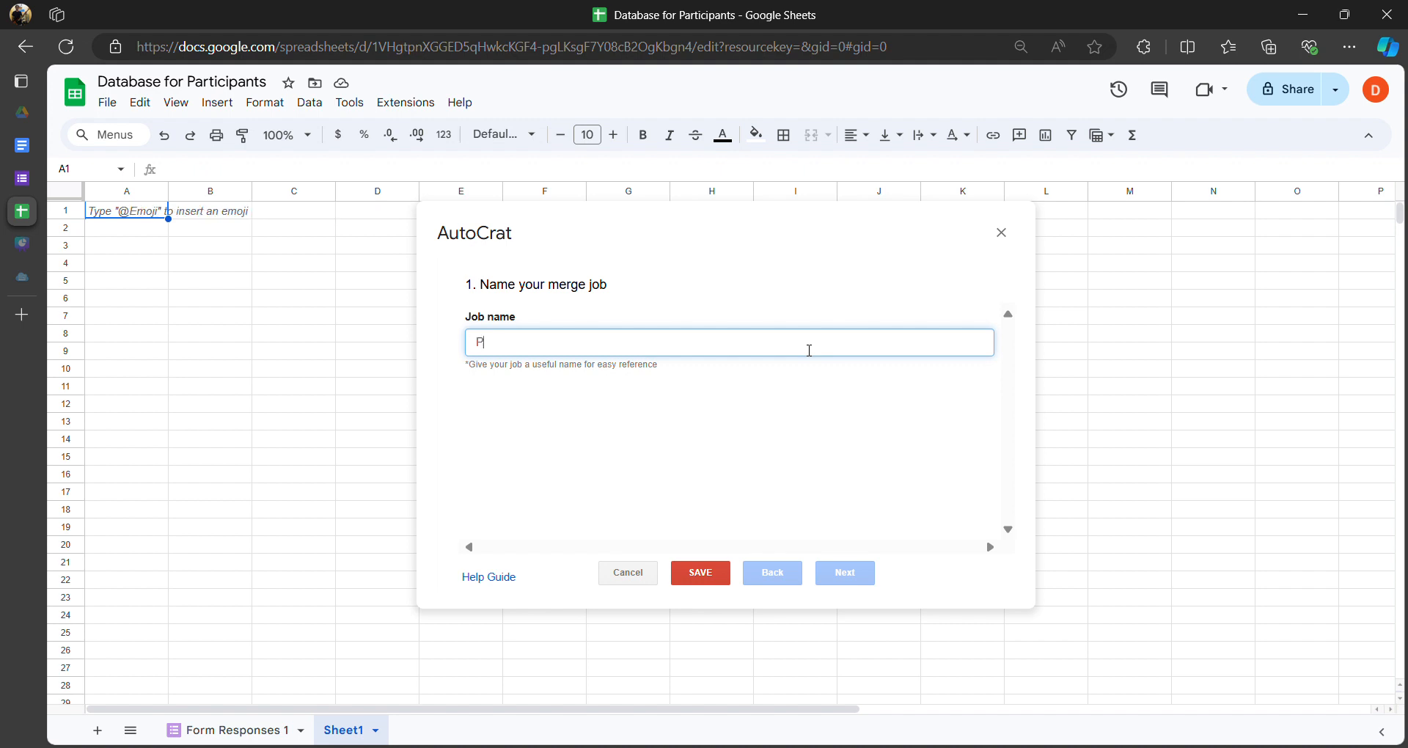
{"action": "type", "text": "articip"}
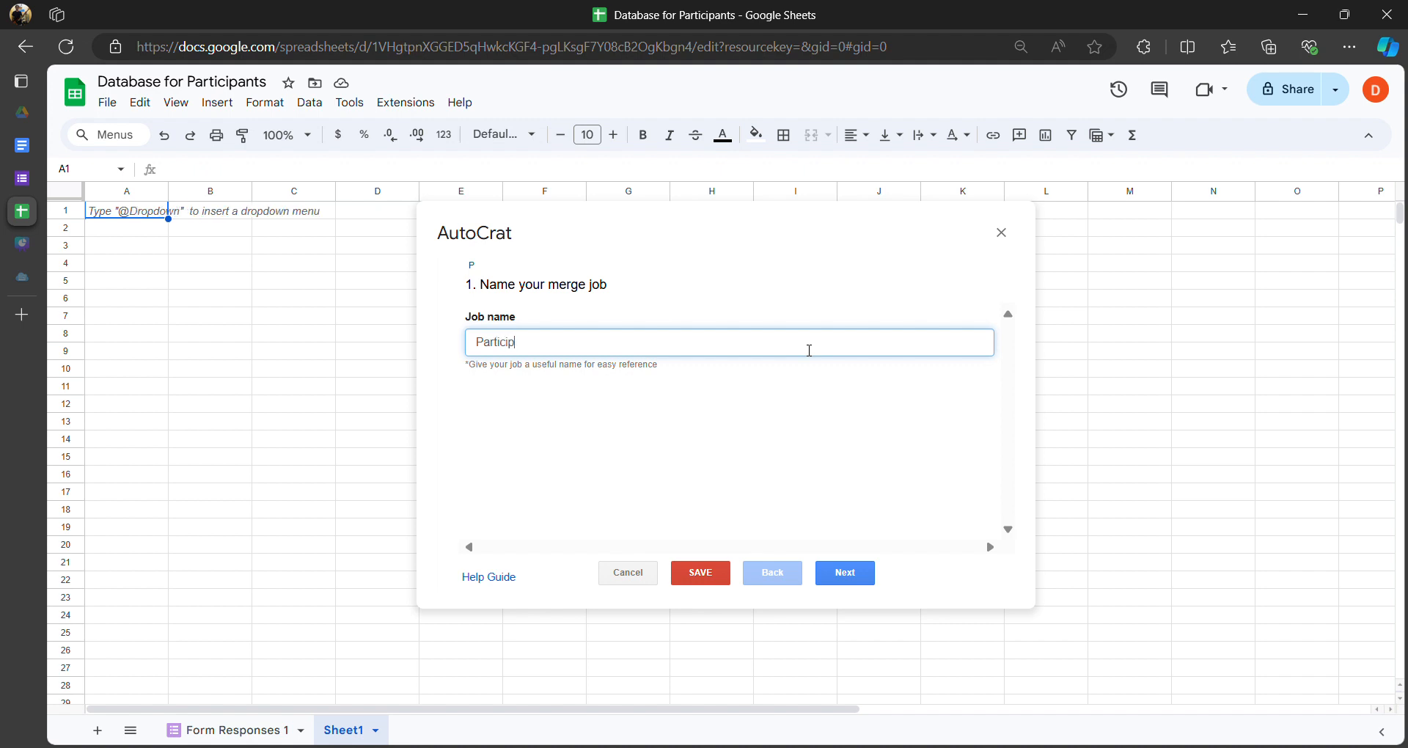
{"action": "type", "text": "ants"}
{"action": "left_click", "coordinate": [911, 374]}
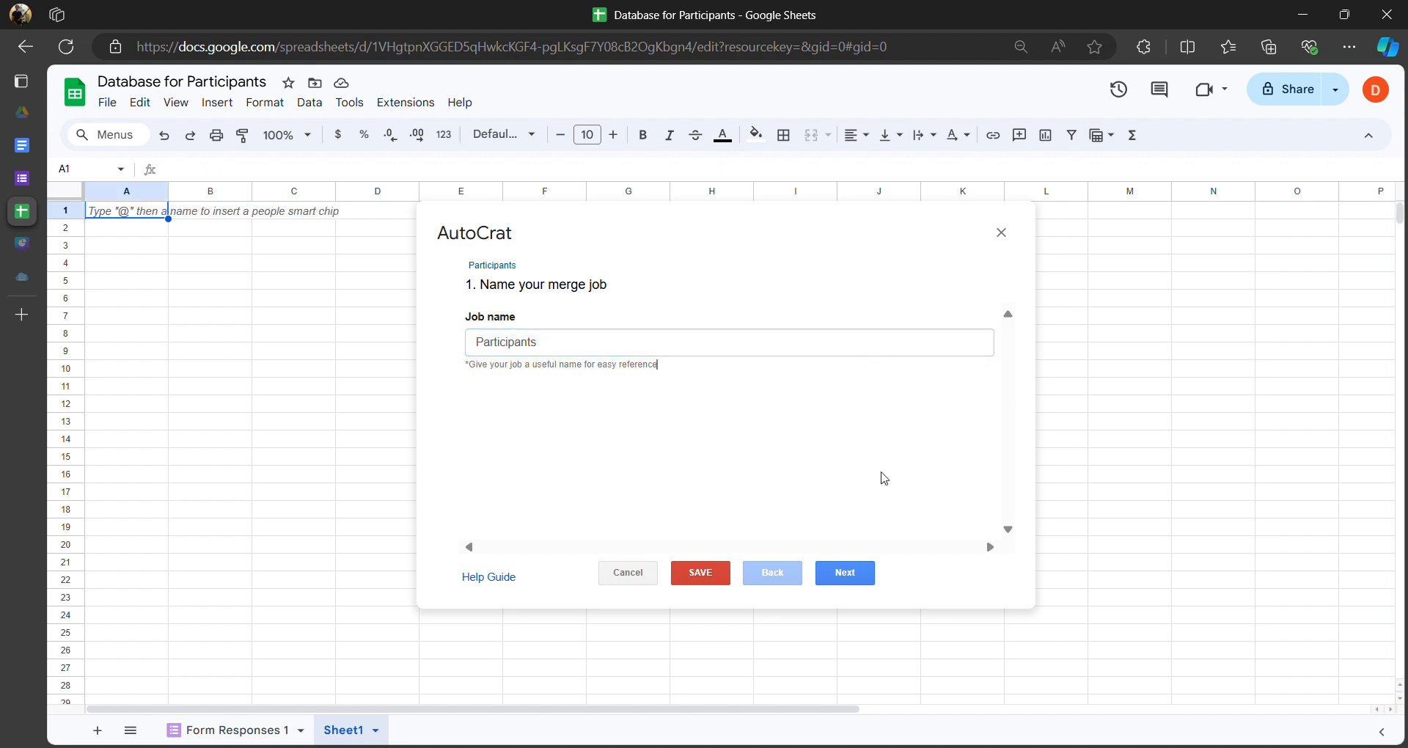
{"action": "left_click", "coordinate": [857, 582]}
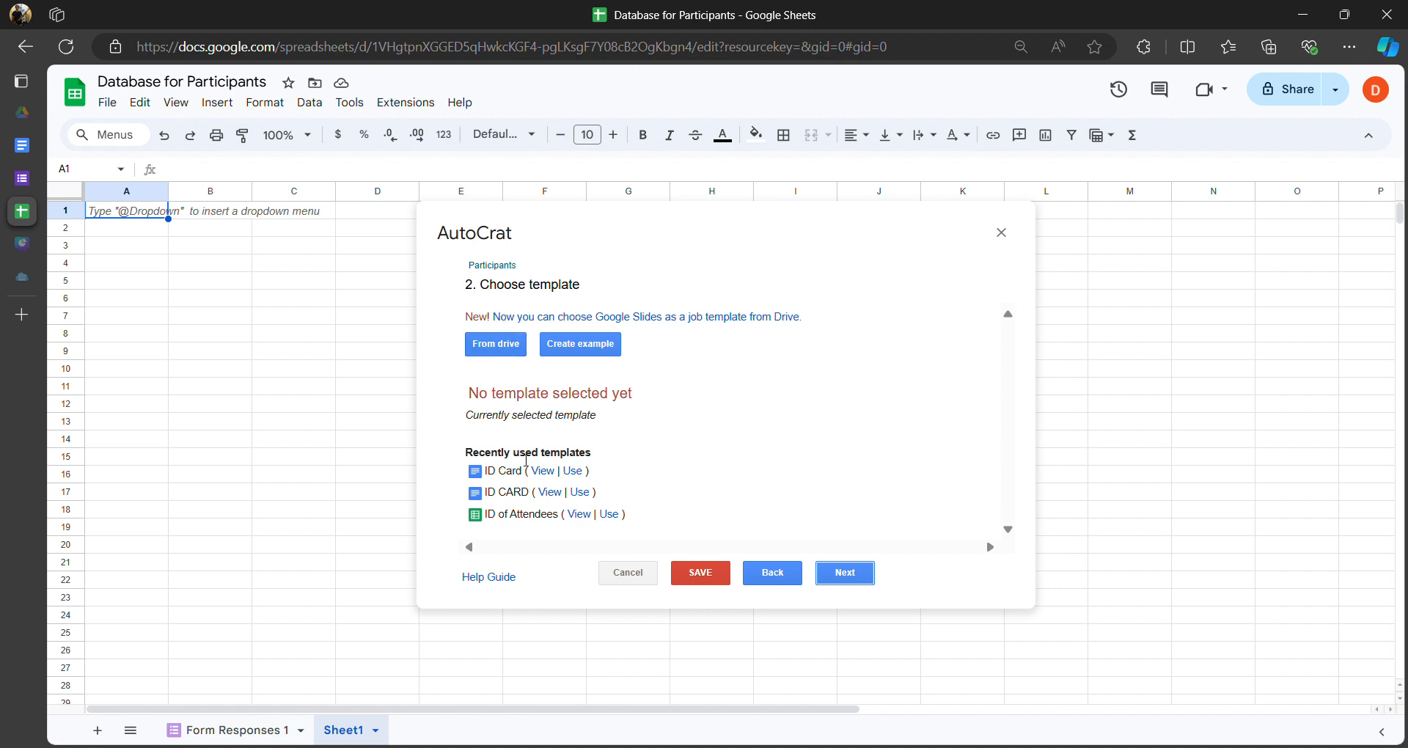
- Open the From Drive picker to browse for a template file
{"action": "left_click_drag", "start_coordinate": [472, 454], "coordinate": [636, 458]}
{"action": "left_click", "coordinate": [467, 386]}
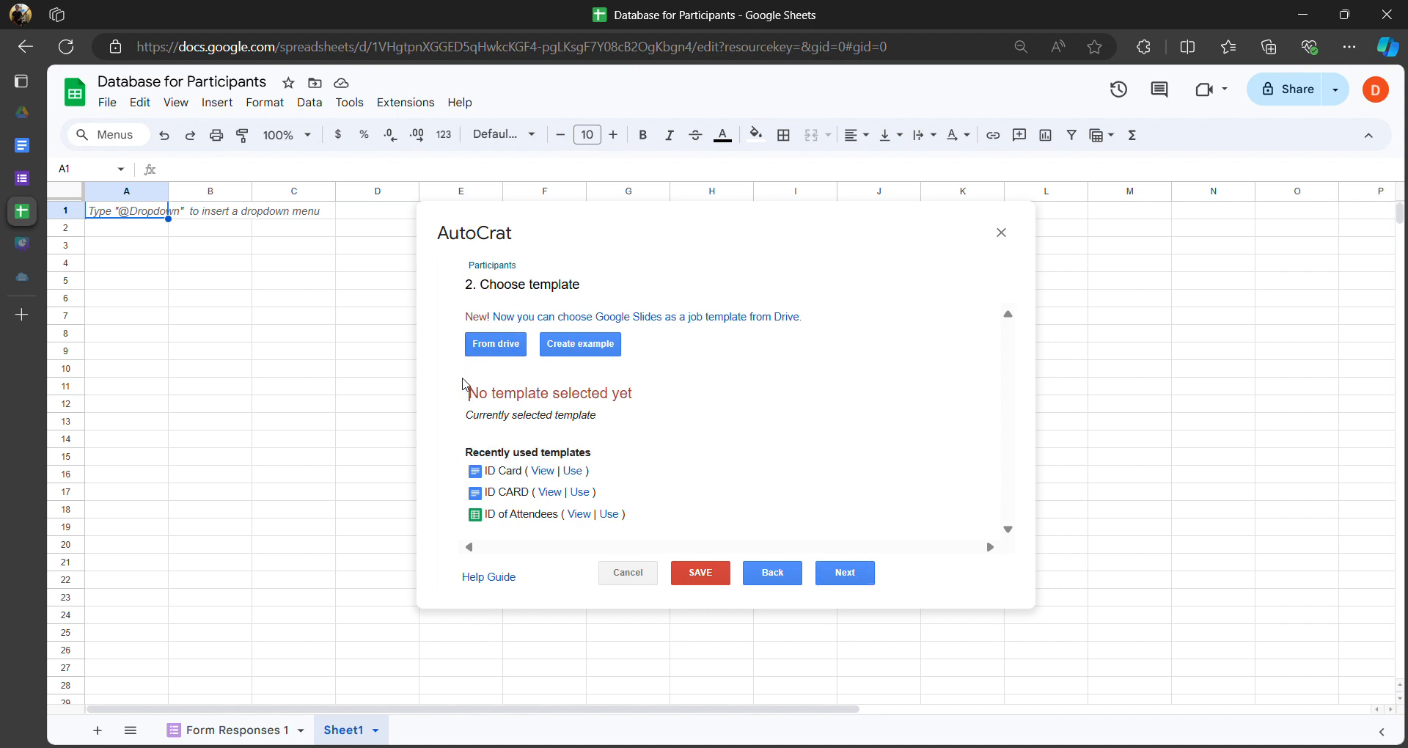
{"action": "left_click", "coordinate": [491, 348]}
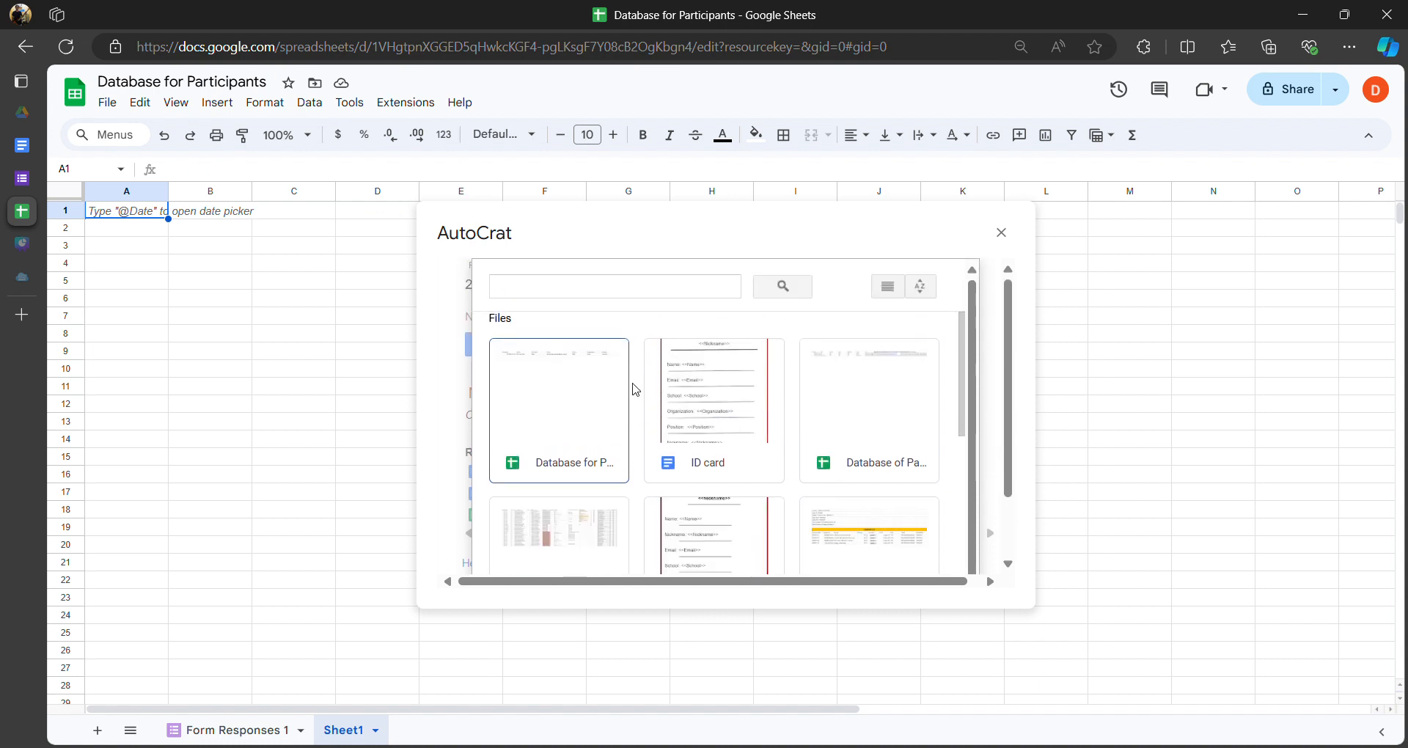
{"action": "scroll", "coordinate": [624, 389], "scroll_direction": "down", "scroll_amount": 5}
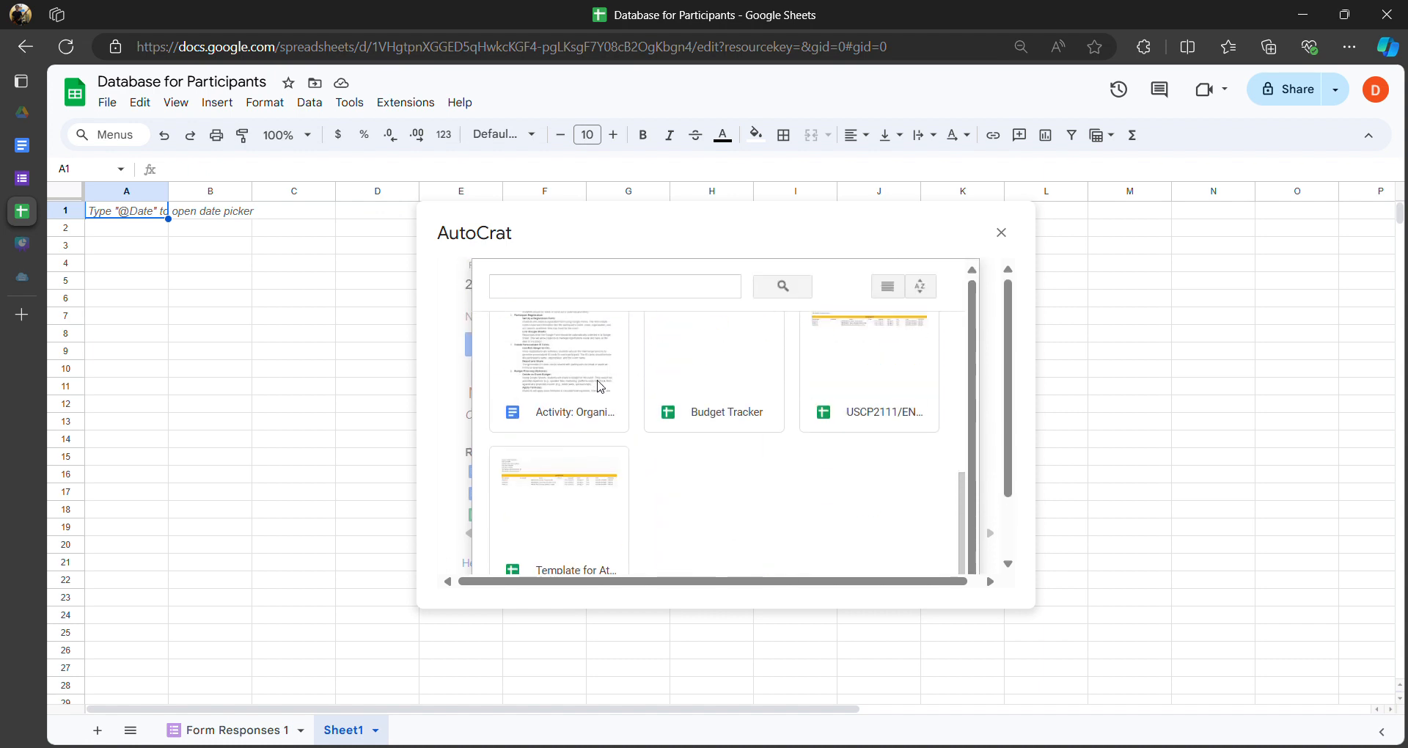
{"action": "scroll", "coordinate": [605, 385], "scroll_direction": "up", "scroll_amount": 5}
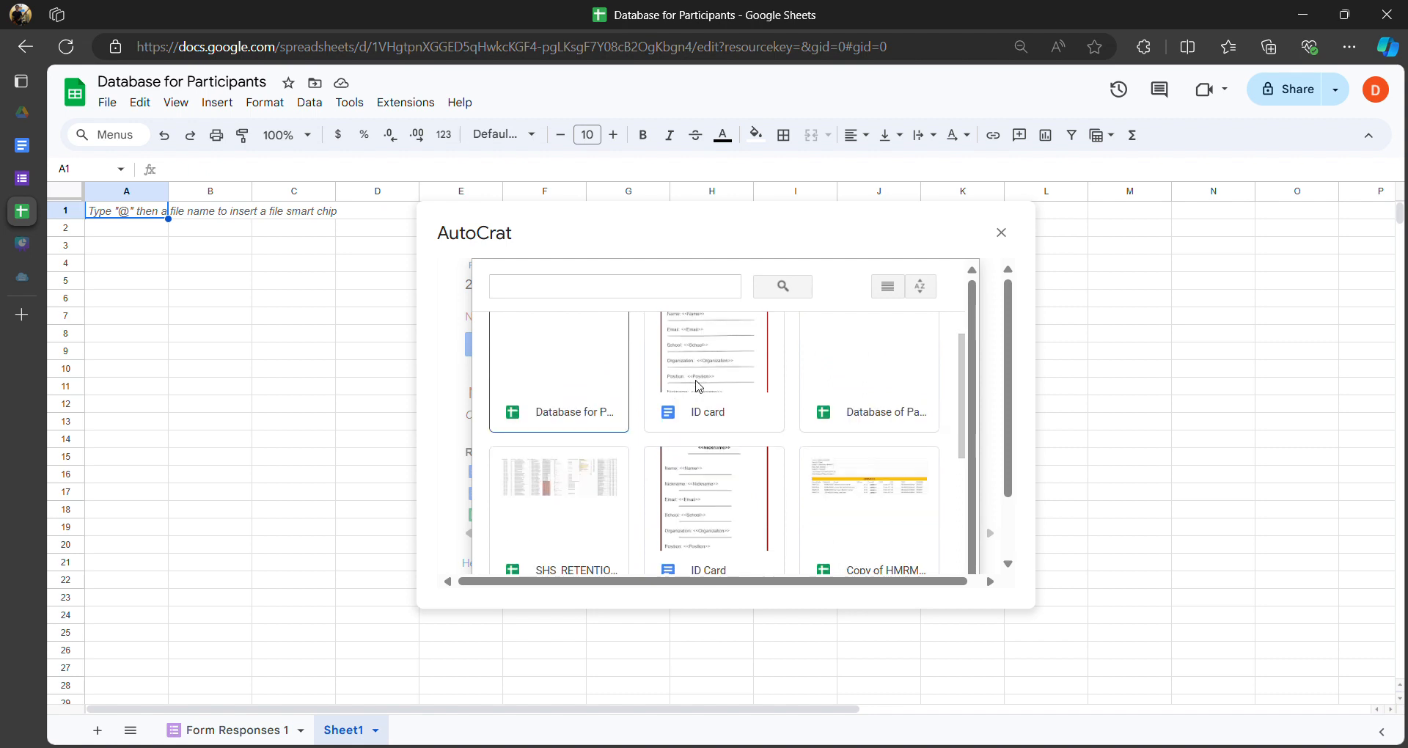
{"action": "scroll", "coordinate": [638, 402], "scroll_direction": "down", "scroll_amount": 5}
{"action": "scroll", "coordinate": [667, 396], "scroll_direction": "up", "scroll_amount": 5}
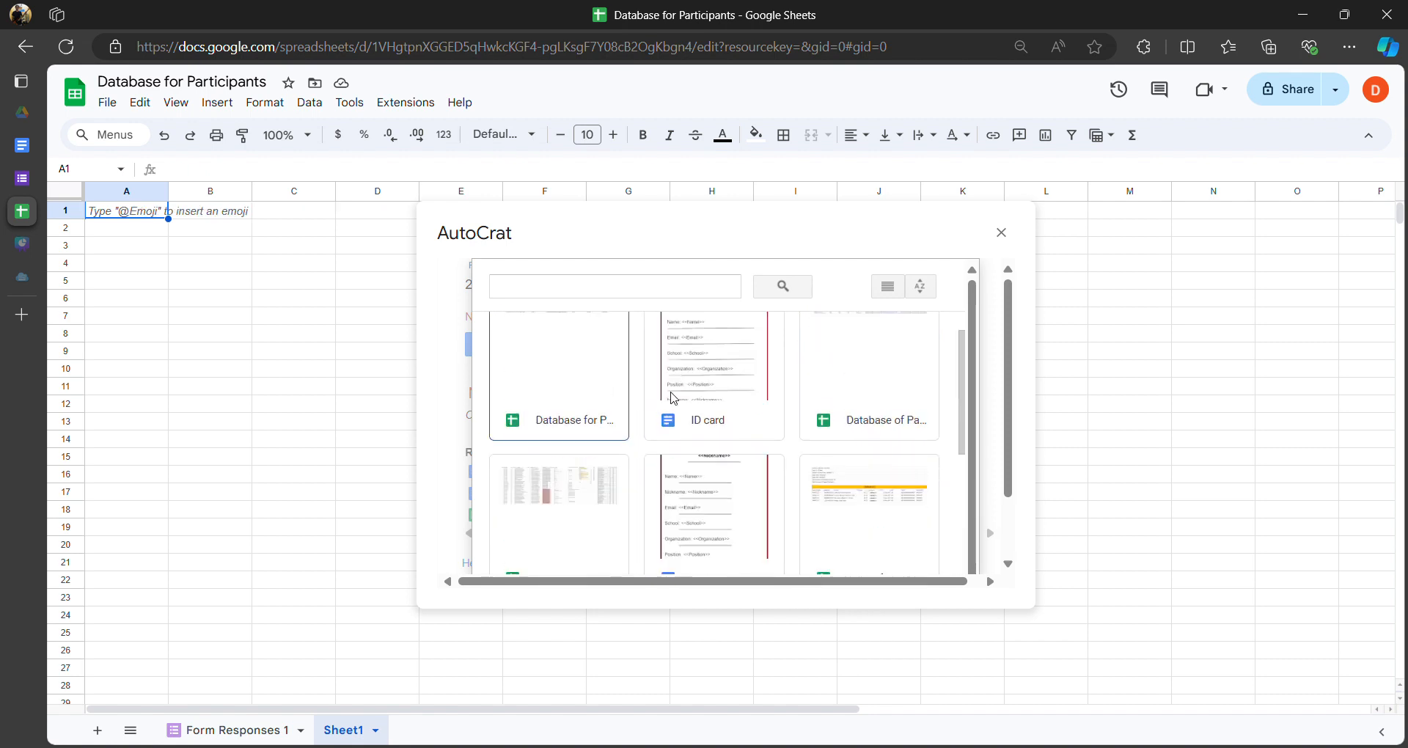
{"action": "scroll", "coordinate": [722, 381], "scroll_direction": "down", "scroll_amount": 2}
{"action": "scroll", "coordinate": [719, 406], "scroll_direction": "up", "scroll_amount": 3}
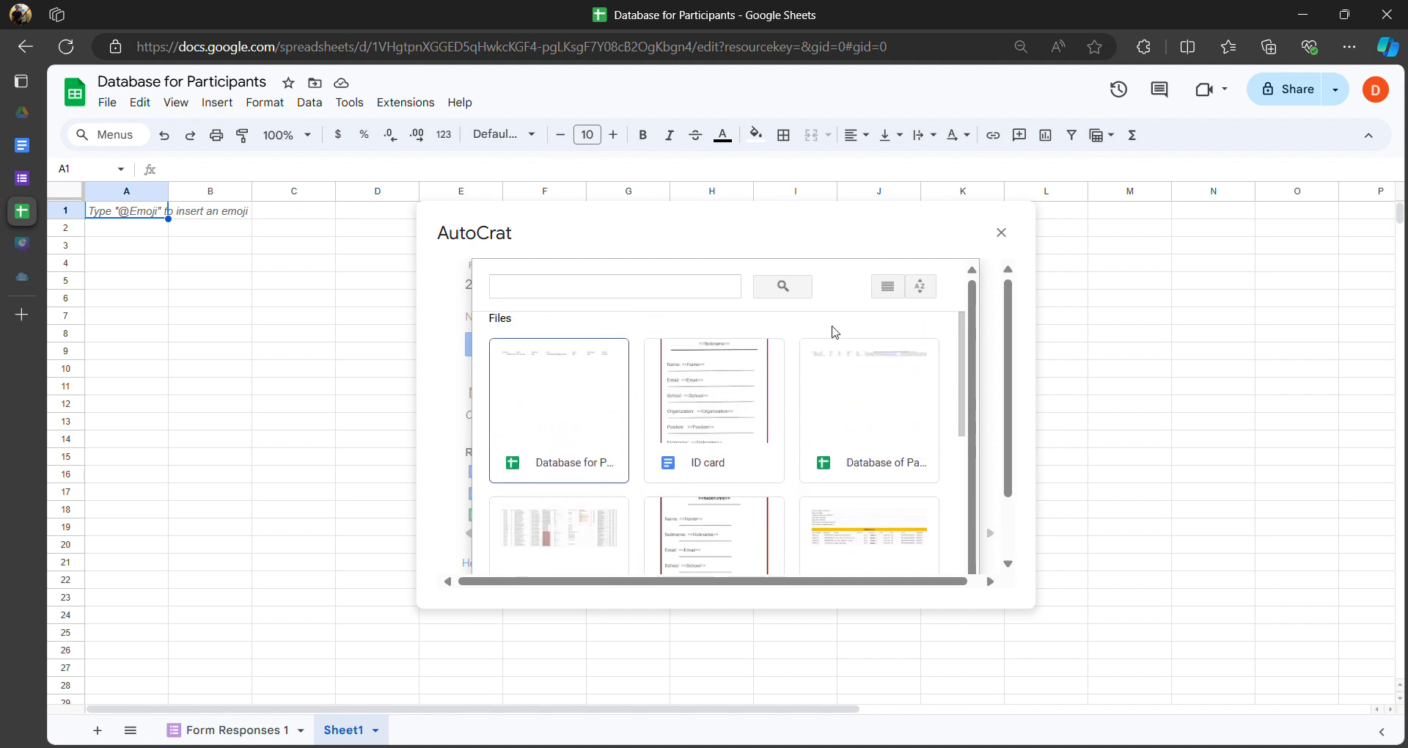
{"action": "scroll", "coordinate": [736, 388], "scroll_direction": "down", "scroll_amount": 2}
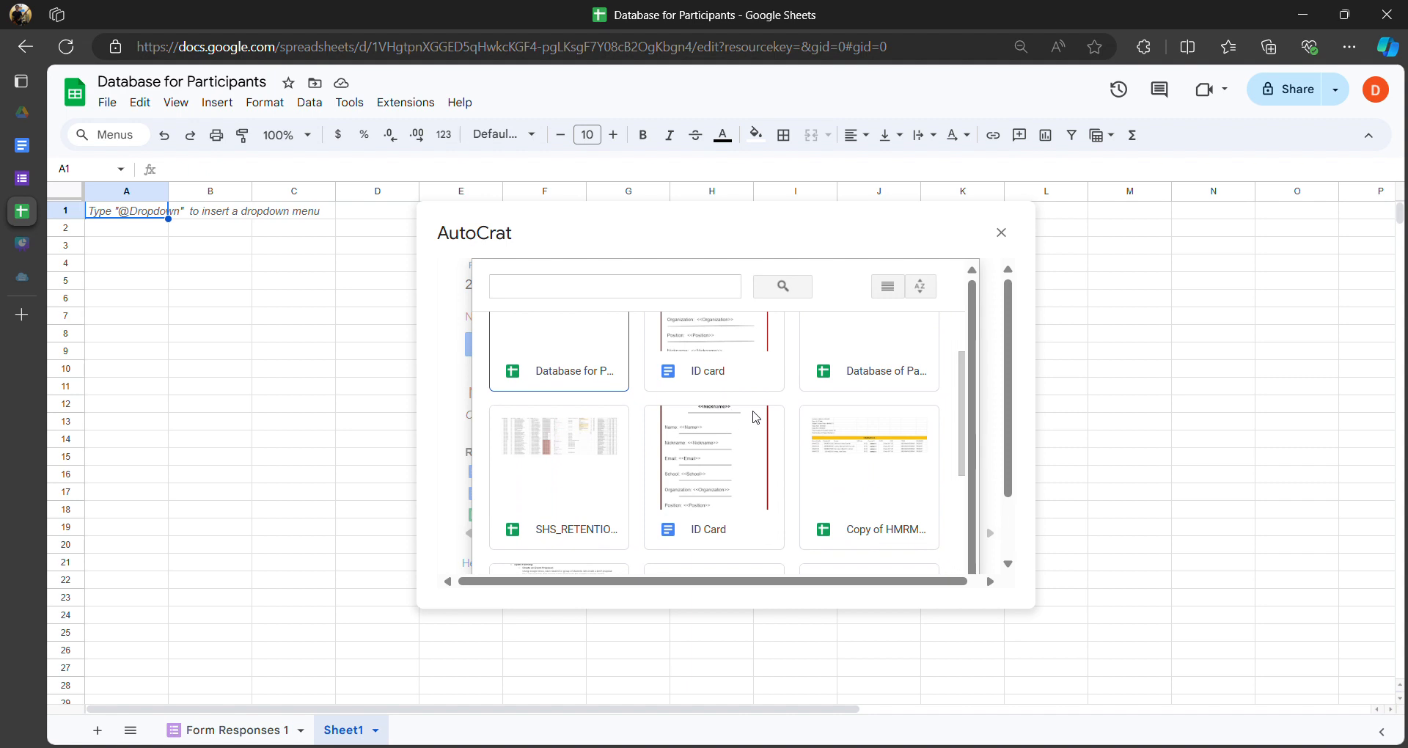
- Check the ID card template document, then return to the participant database spreadsheet
{"action": "left_click", "coordinate": [23, 148]}
{"action": "scroll", "coordinate": [450, 259], "scroll_direction": "up", "scroll_amount": 1}
{"action": "mouse_move", "coordinate": [23, 244]}
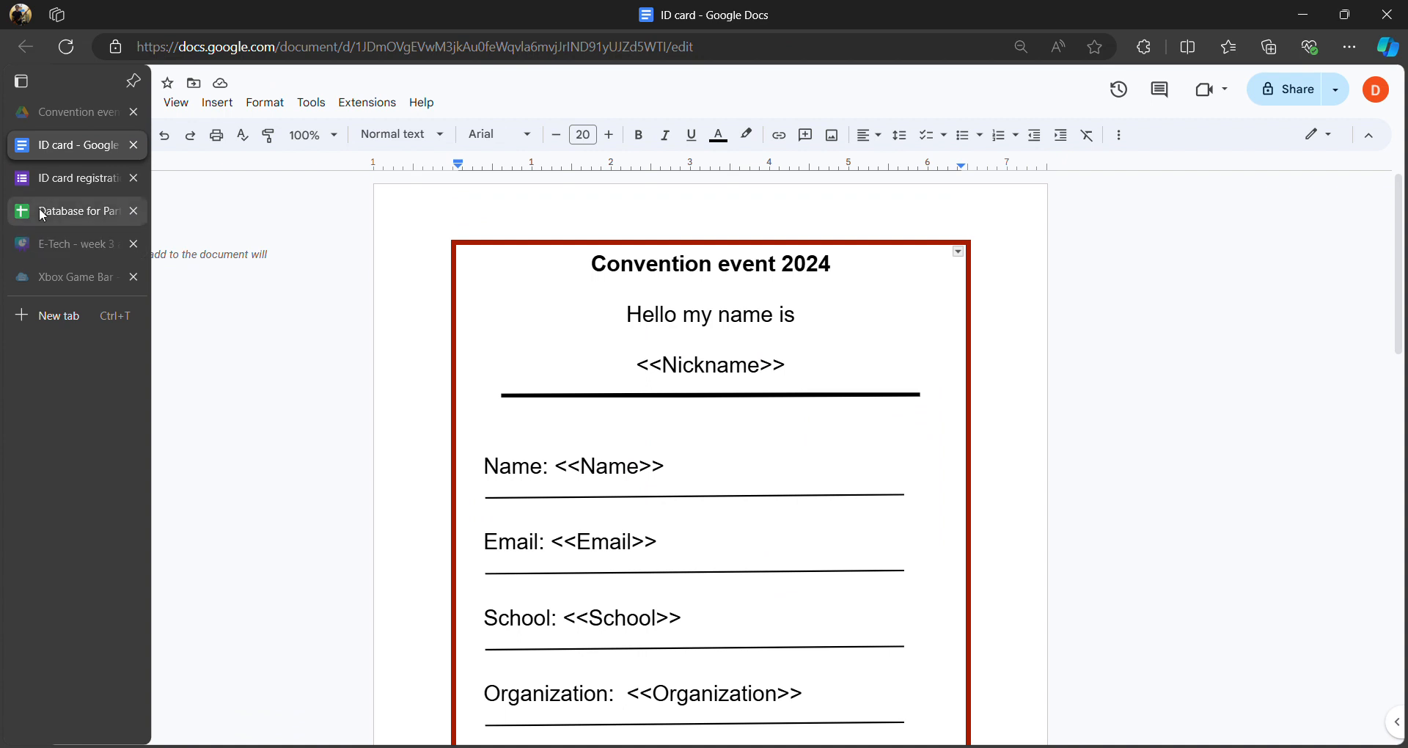
{"action": "mouse_move", "coordinate": [29, 216]}
{"action": "left_click", "coordinate": [37, 218]}
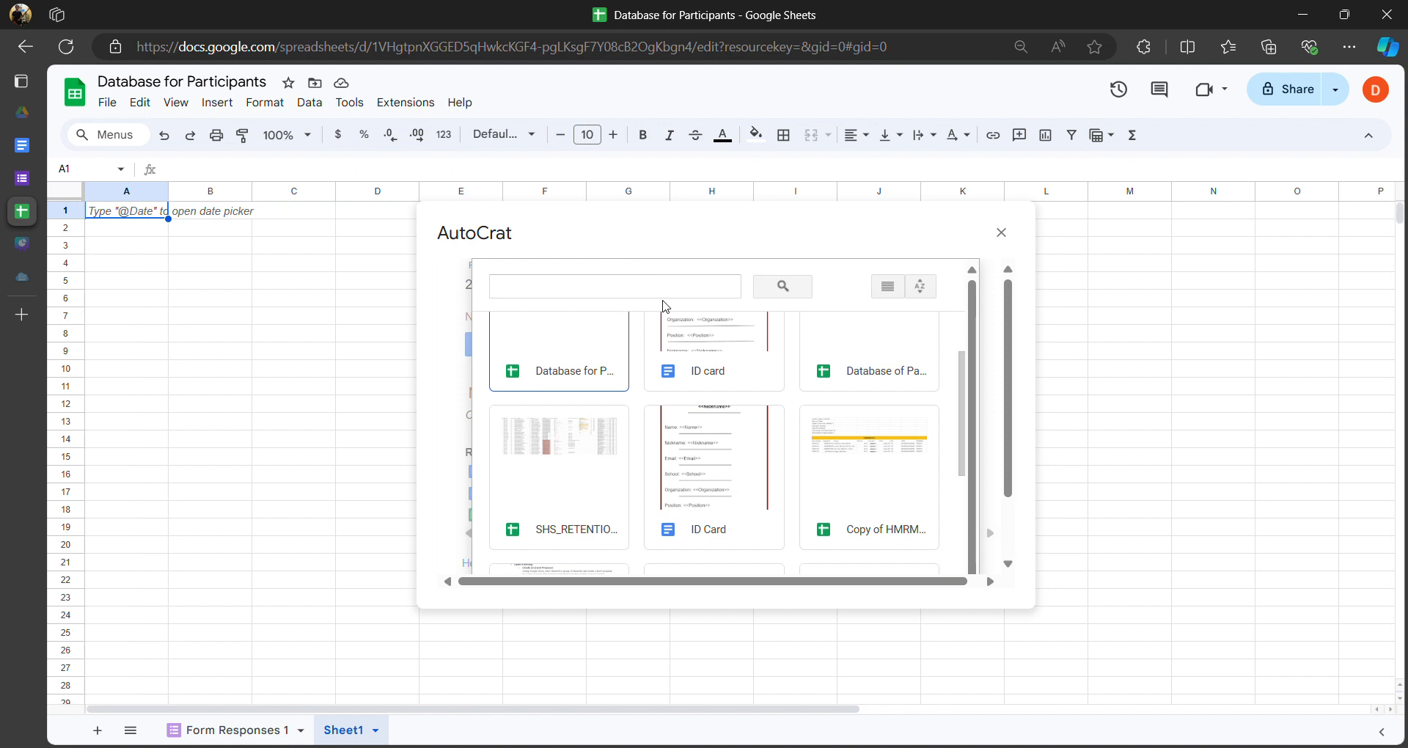
- Select the ID card document as the merge template and proceed to tag mapping
{"action": "left_click", "coordinate": [724, 367]}
{"action": "scroll", "coordinate": [725, 418], "scroll_direction": "up", "scroll_amount": 1}
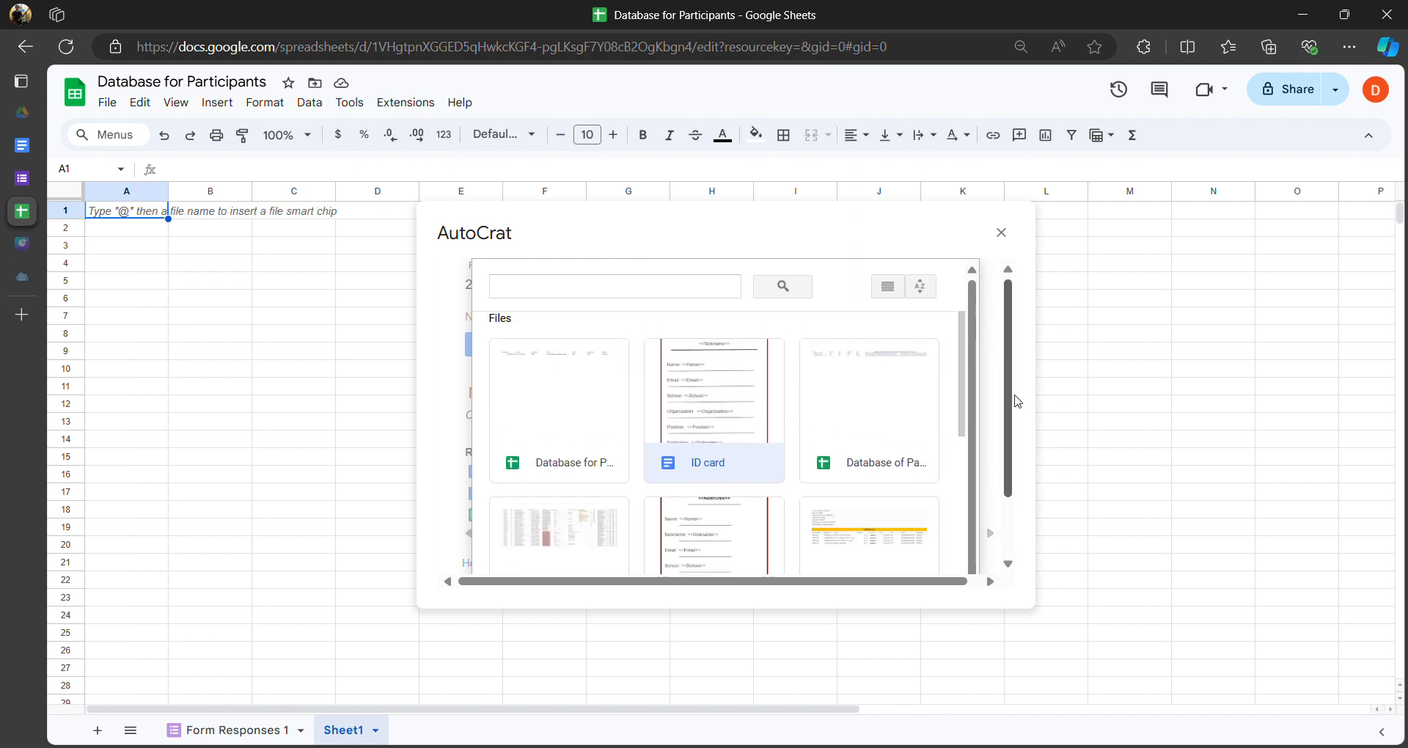
{"action": "left_click_drag", "start_coordinate": [1017, 401], "coordinate": [997, 456]}
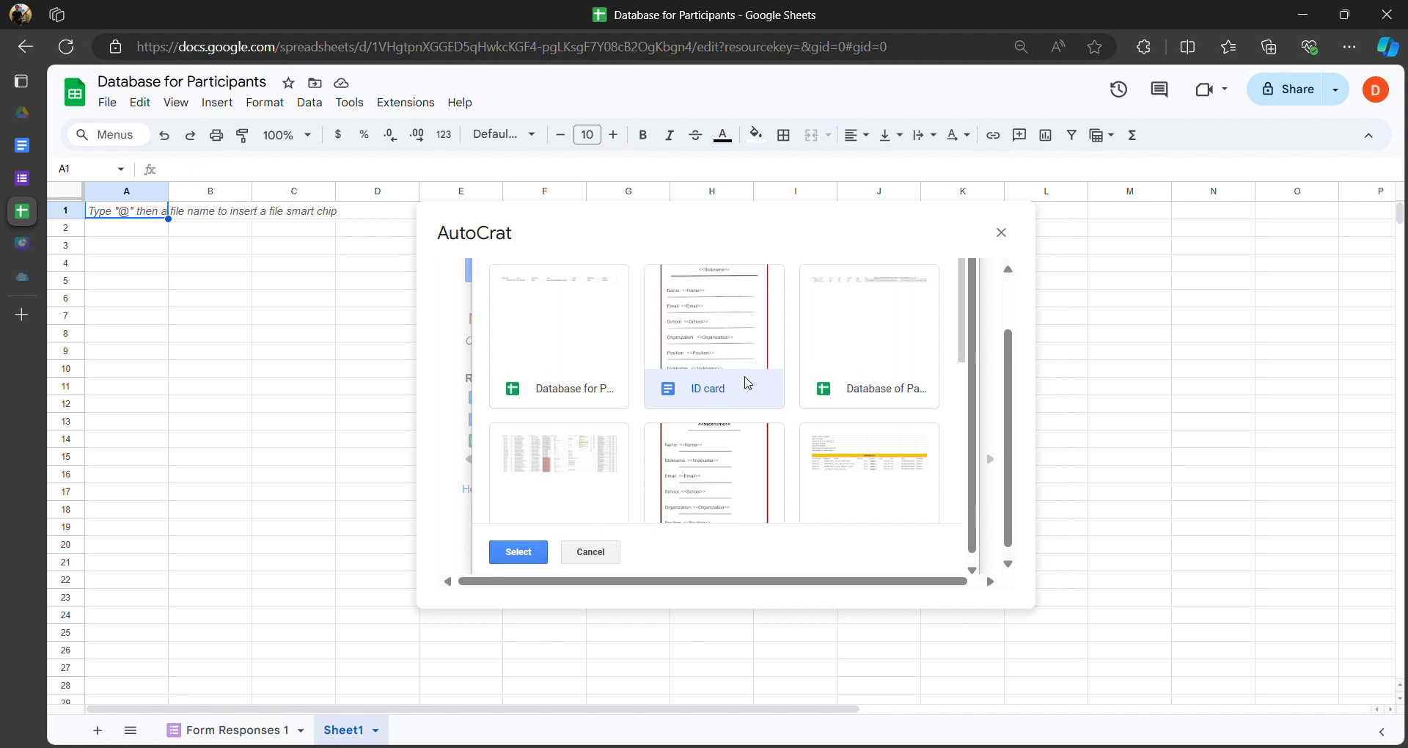
{"action": "scroll", "coordinate": [726, 384], "scroll_direction": "up", "scroll_amount": 2}
{"action": "scroll", "coordinate": [710, 418], "scroll_direction": "down", "scroll_amount": 5}
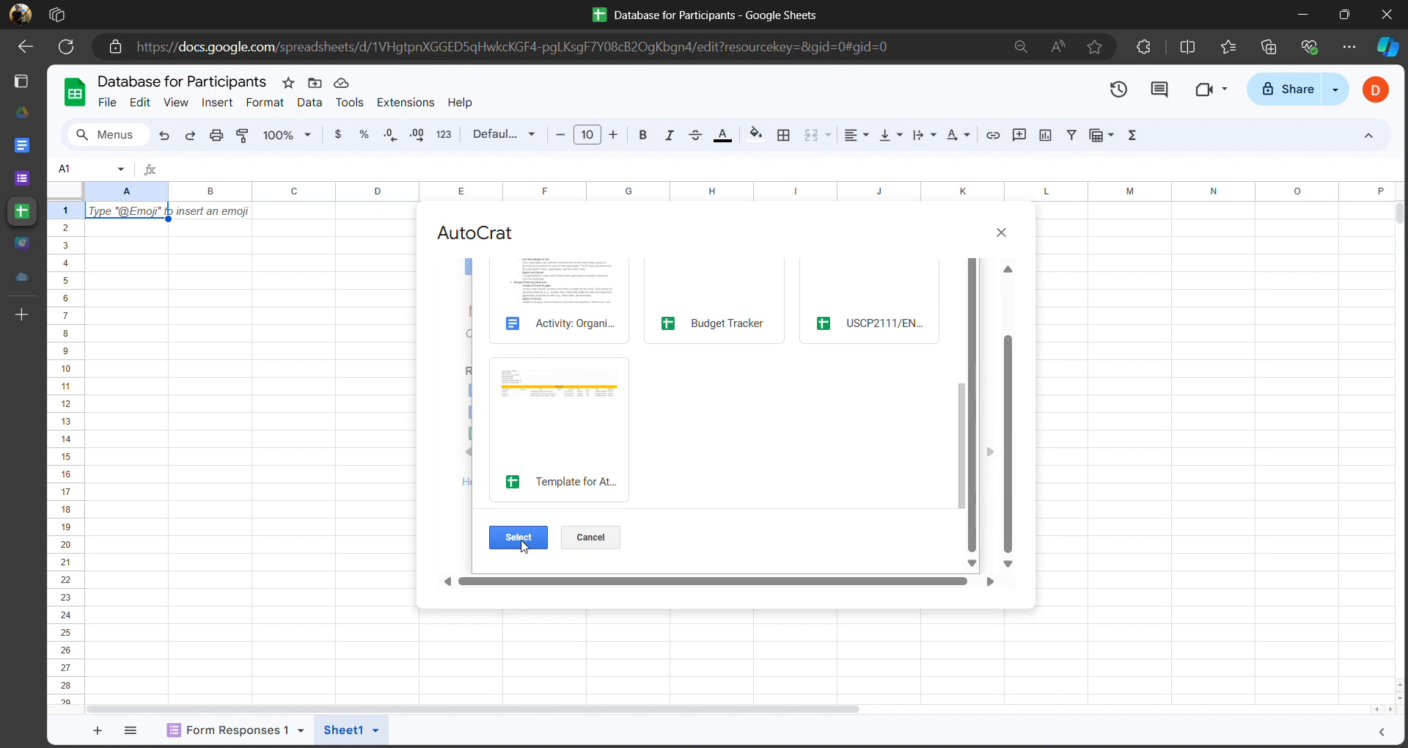
{"action": "left_click", "coordinate": [520, 539]}
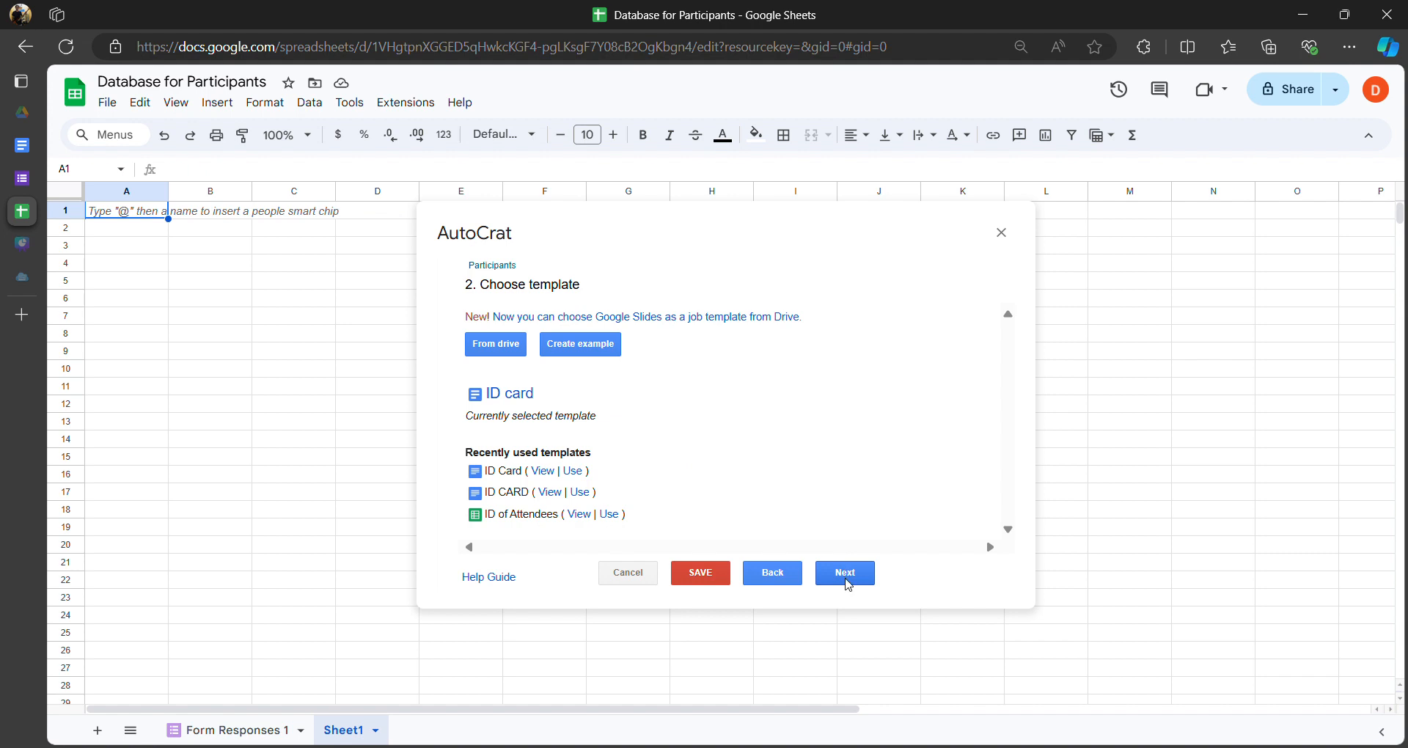
{"action": "left_click", "coordinate": [845, 574]}
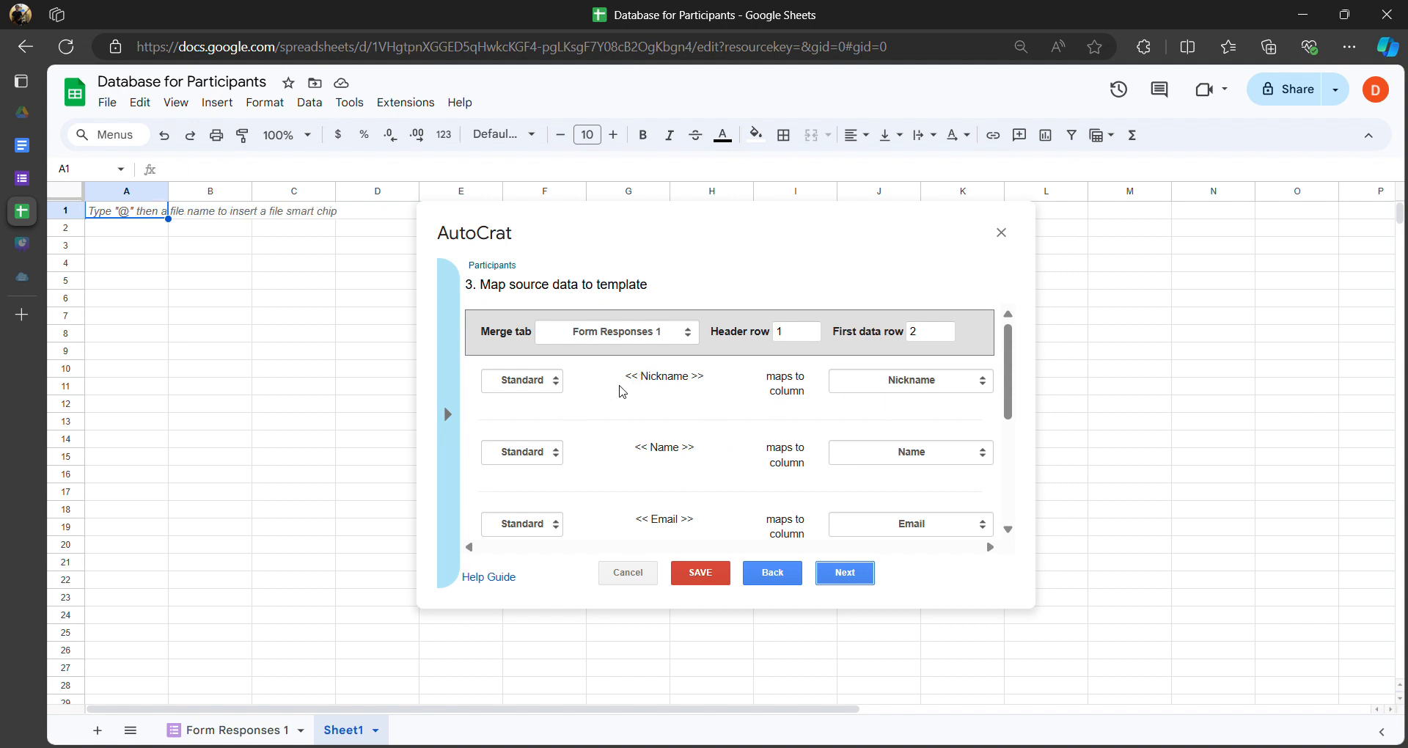
- Check that the Nickname, Name and Email tags map to their matching response columns
{"action": "scroll", "coordinate": [695, 398], "scroll_direction": "down", "scroll_amount": 5}
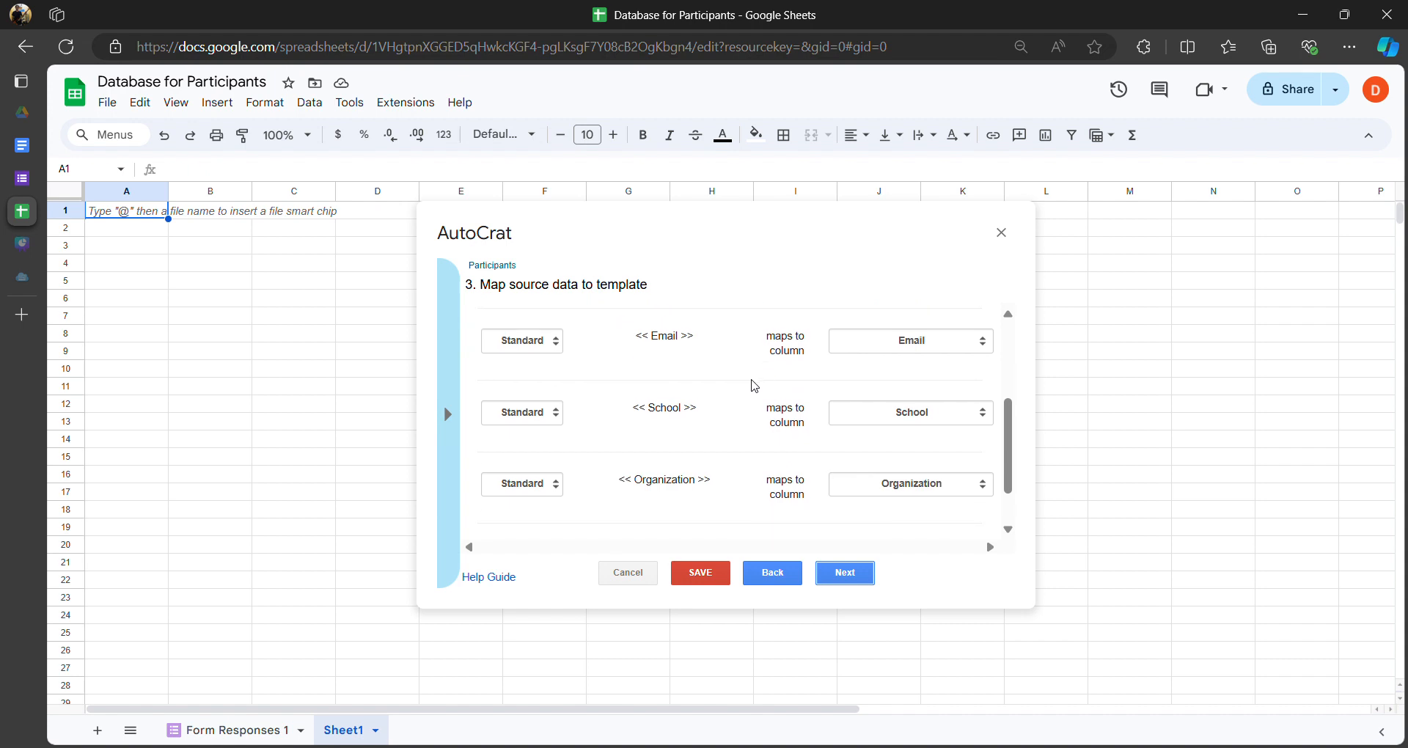
{"action": "scroll", "coordinate": [749, 402], "scroll_direction": "up", "scroll_amount": 5}
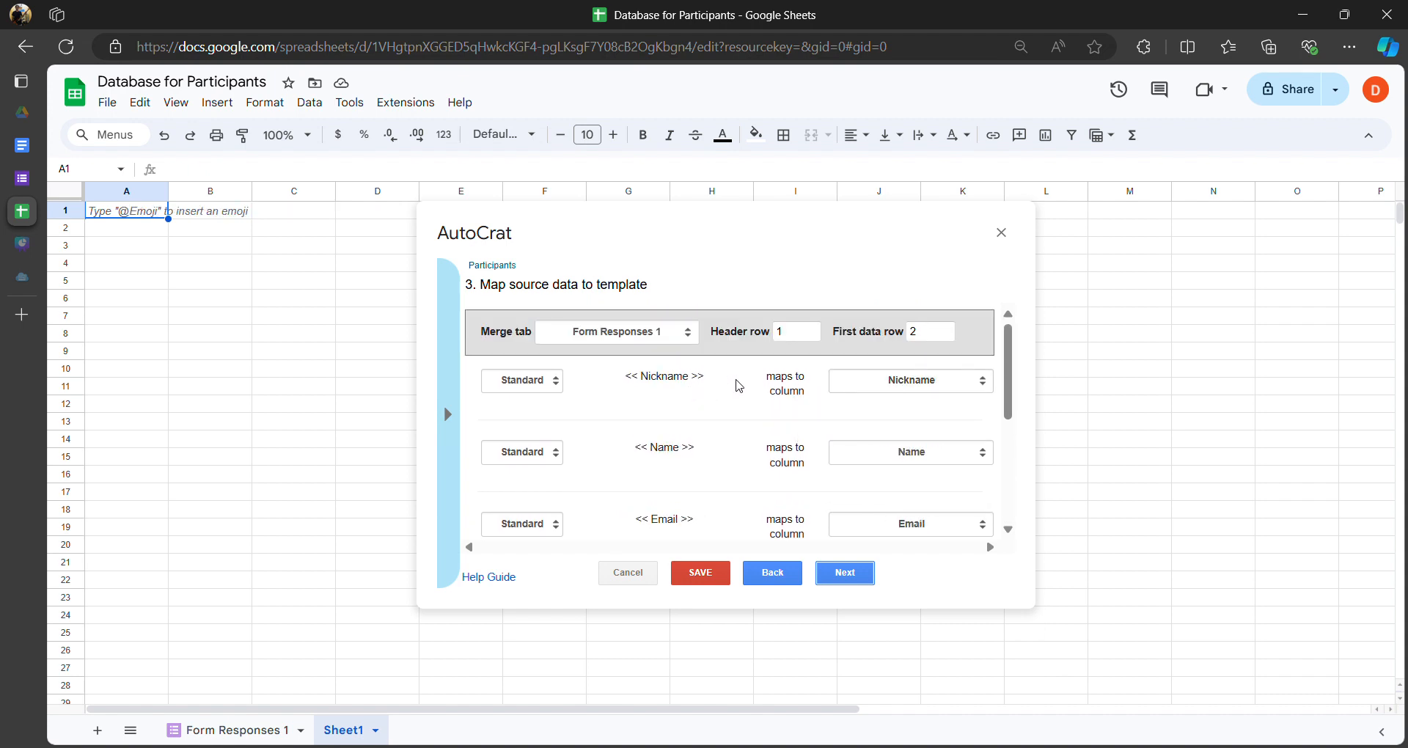
{"action": "left_click", "coordinate": [904, 381]}
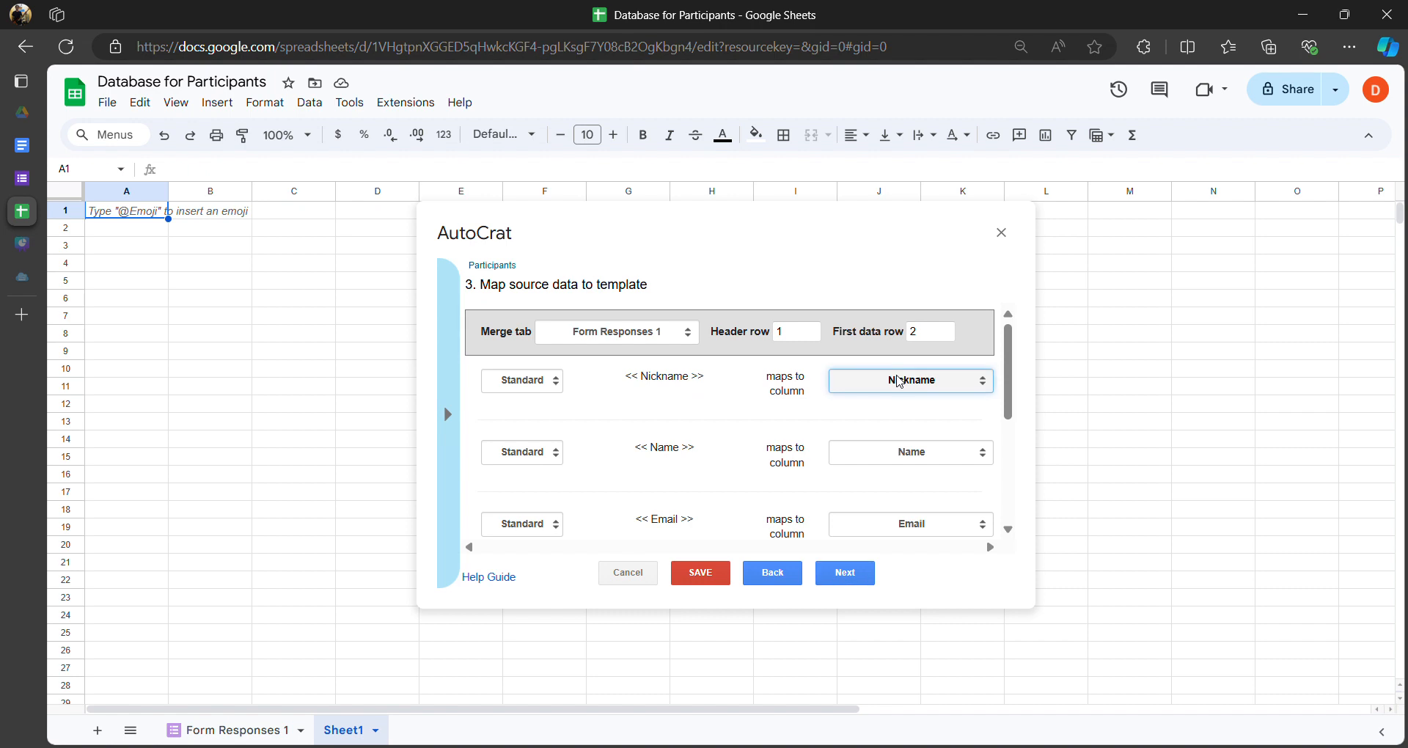
{"action": "scroll", "coordinate": [693, 448], "scroll_direction": "down", "scroll_amount": 3}
{"action": "scroll", "coordinate": [733, 443], "scroll_direction": "up", "scroll_amount": 3}
{"action": "left_click", "coordinate": [894, 454]}
{"action": "left_click", "coordinate": [685, 455]}
{"action": "left_click_drag", "start_coordinate": [642, 449], "coordinate": [698, 455]}
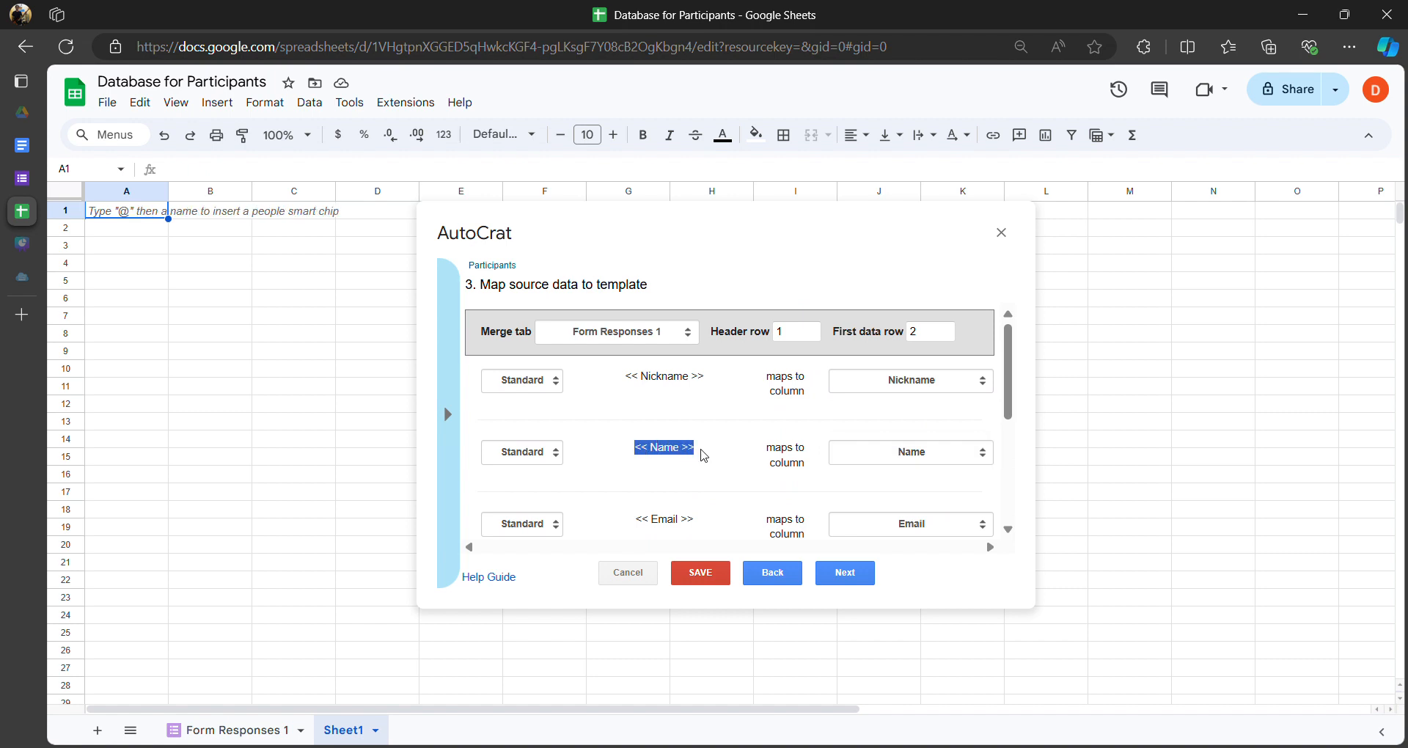
{"action": "left_click", "coordinate": [860, 456]}
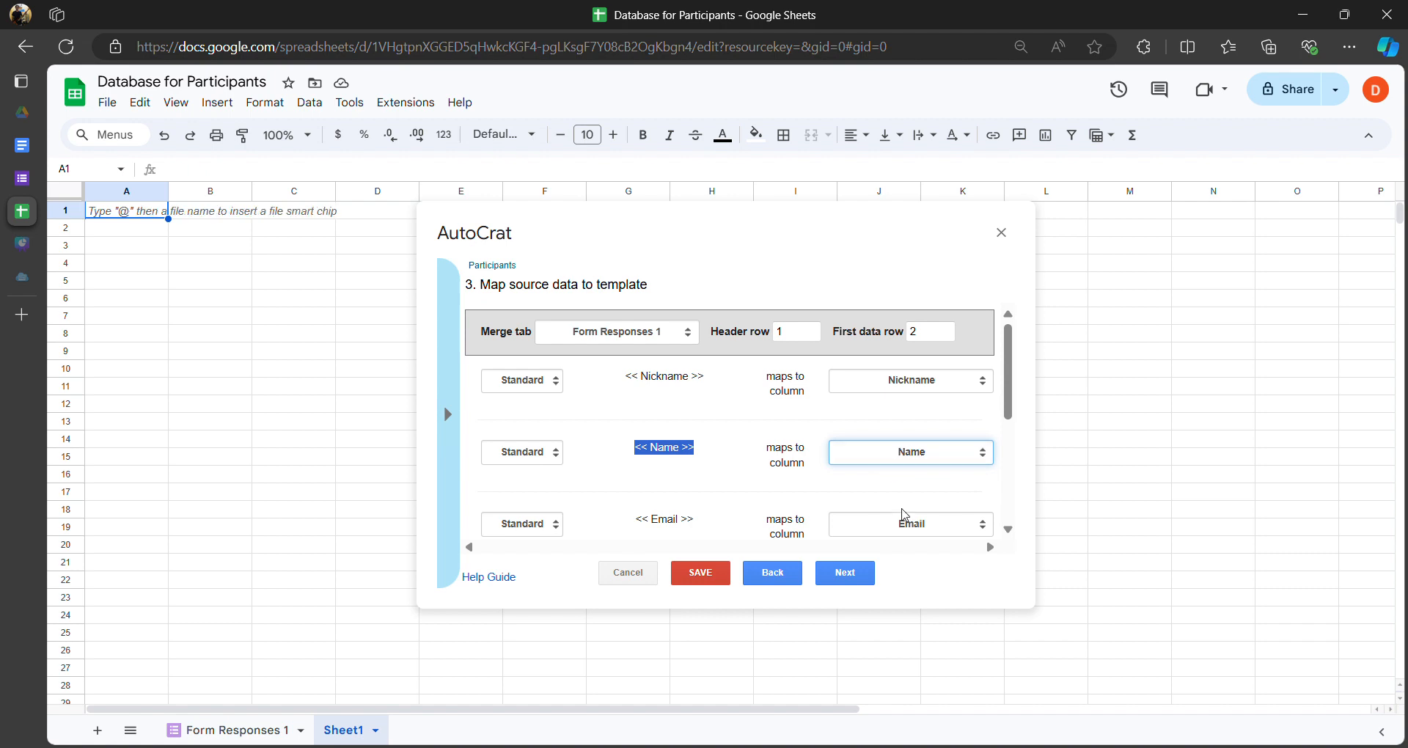
{"action": "scroll", "coordinate": [782, 493], "scroll_direction": "down", "scroll_amount": 1}
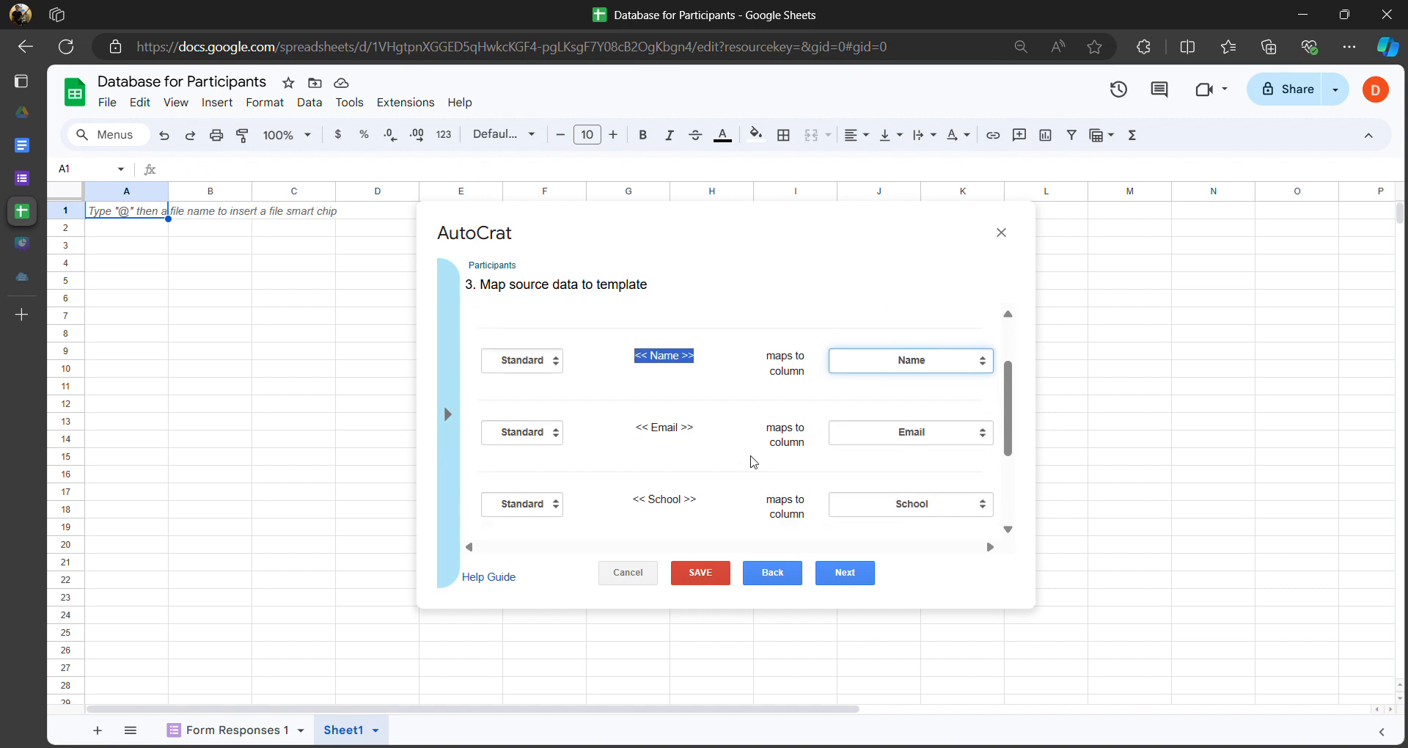
{"action": "left_click", "coordinate": [645, 426]}
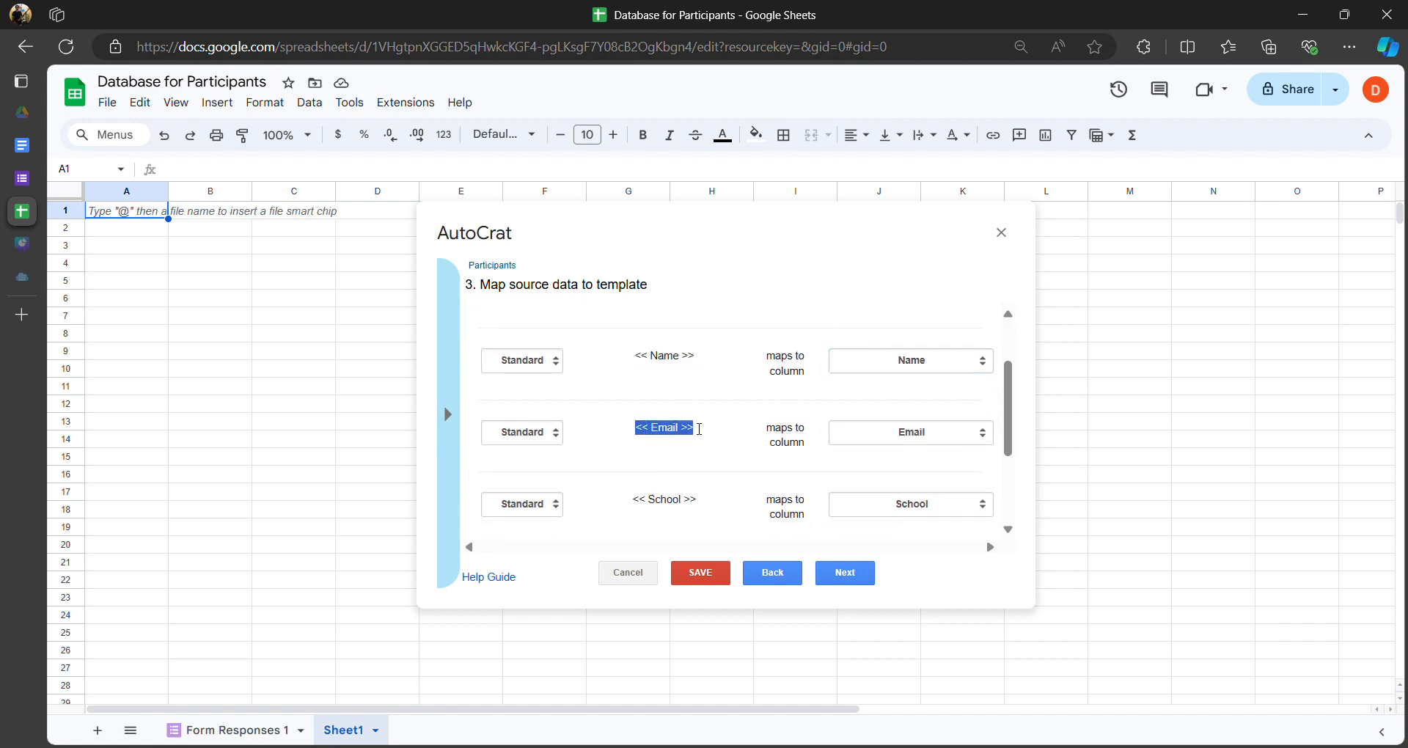
{"action": "left_click", "coordinate": [880, 424]}
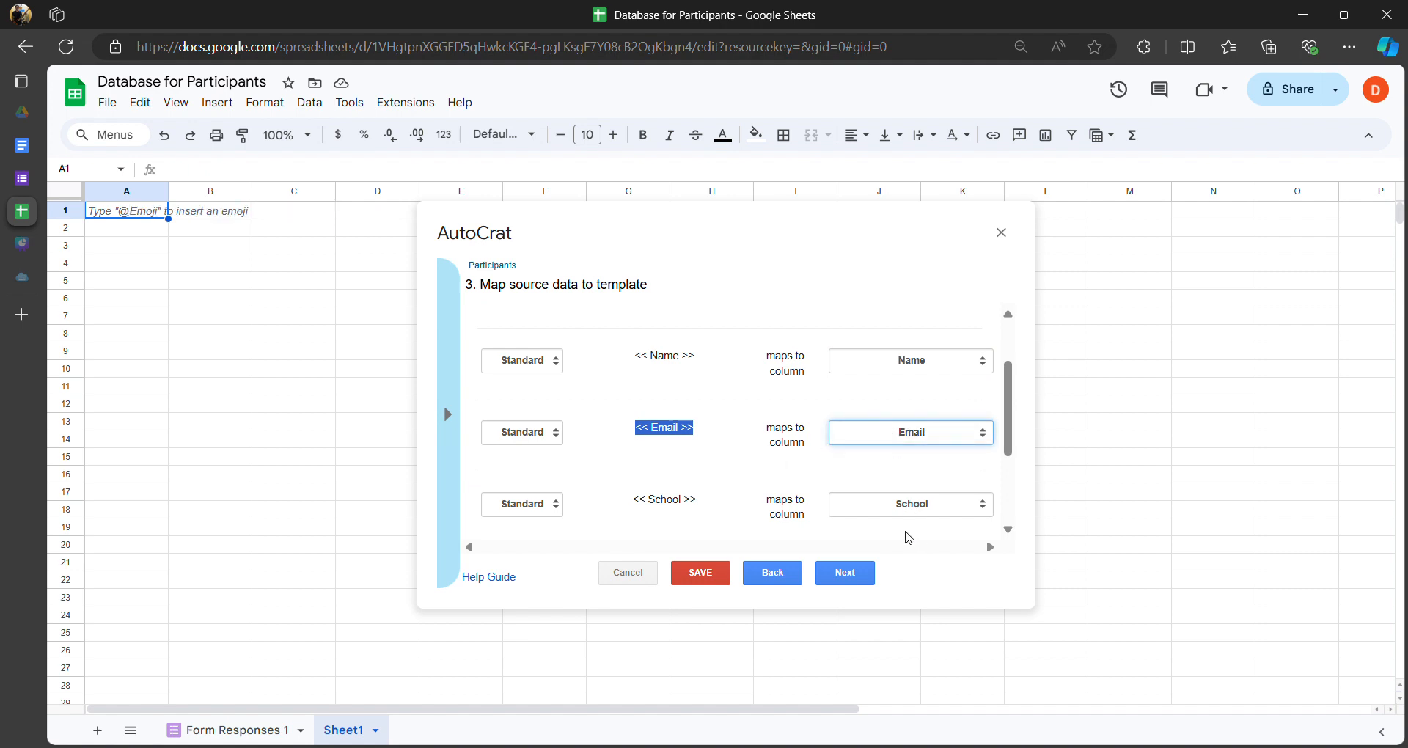
- Verify the School and remaining tag mappings, then proceed to File settings
{"action": "scroll", "coordinate": [697, 499], "scroll_direction": "down", "scroll_amount": 2}
{"action": "scroll", "coordinate": [767, 473], "scroll_direction": "up", "scroll_amount": 1}
{"action": "left_click", "coordinate": [902, 443]}
{"action": "left_click", "coordinate": [740, 456]}
{"action": "scroll", "coordinate": [755, 459], "scroll_direction": "down", "scroll_amount": 1}
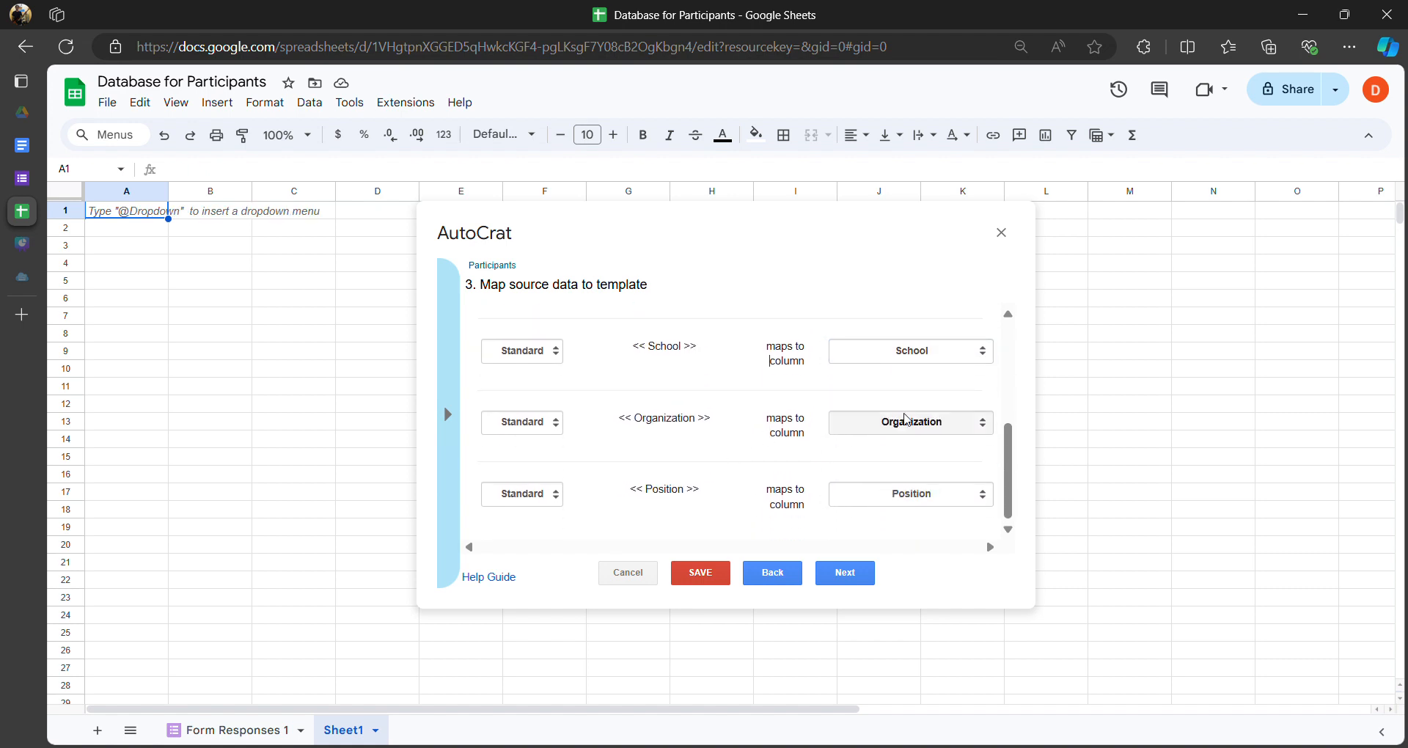
{"action": "scroll", "coordinate": [891, 462], "scroll_direction": "up", "scroll_amount": 3}
{"action": "scroll", "coordinate": [903, 473], "scroll_direction": "down", "scroll_amount": 2}
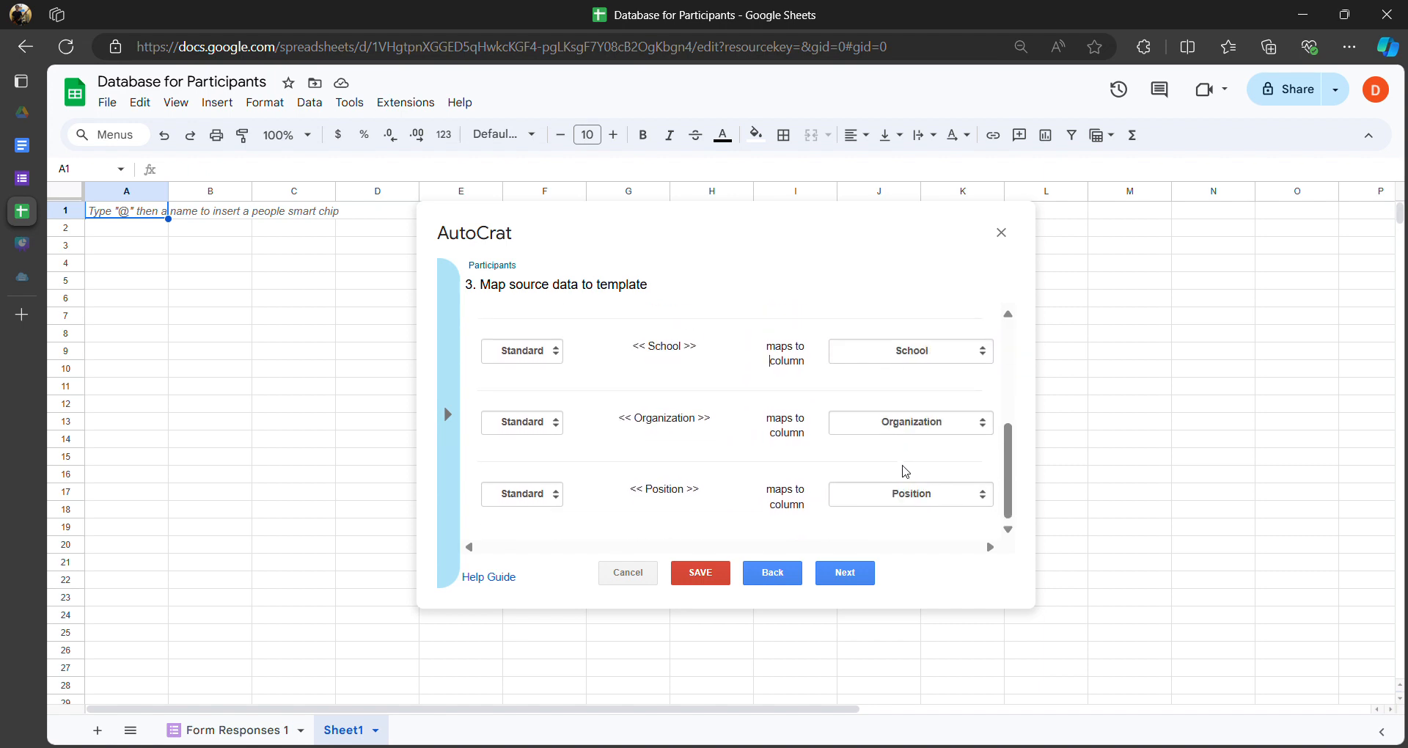
{"action": "scroll", "coordinate": [671, 464], "scroll_direction": "up", "scroll_amount": 2}
{"action": "scroll", "coordinate": [685, 438], "scroll_direction": "down", "scroll_amount": 2}
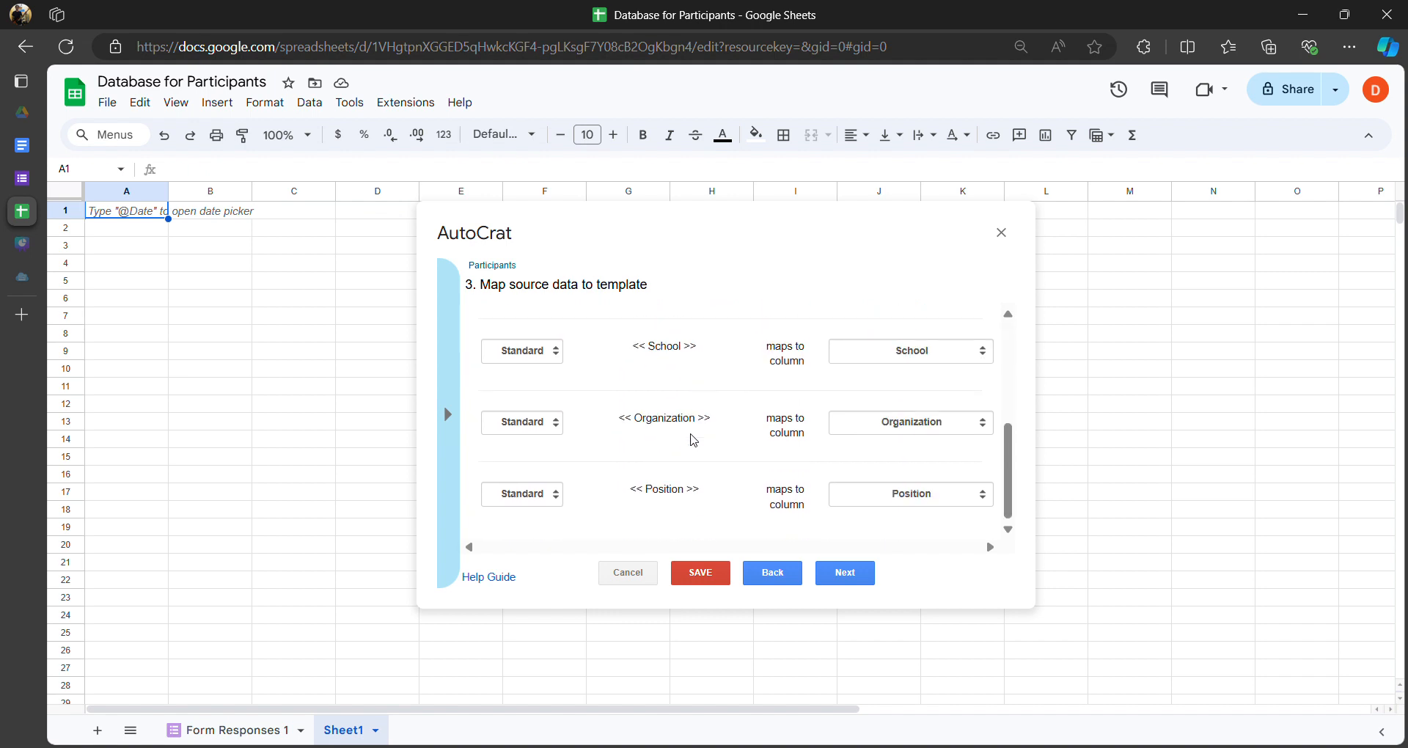
{"action": "scroll", "coordinate": [741, 459], "scroll_direction": "up", "scroll_amount": 3}
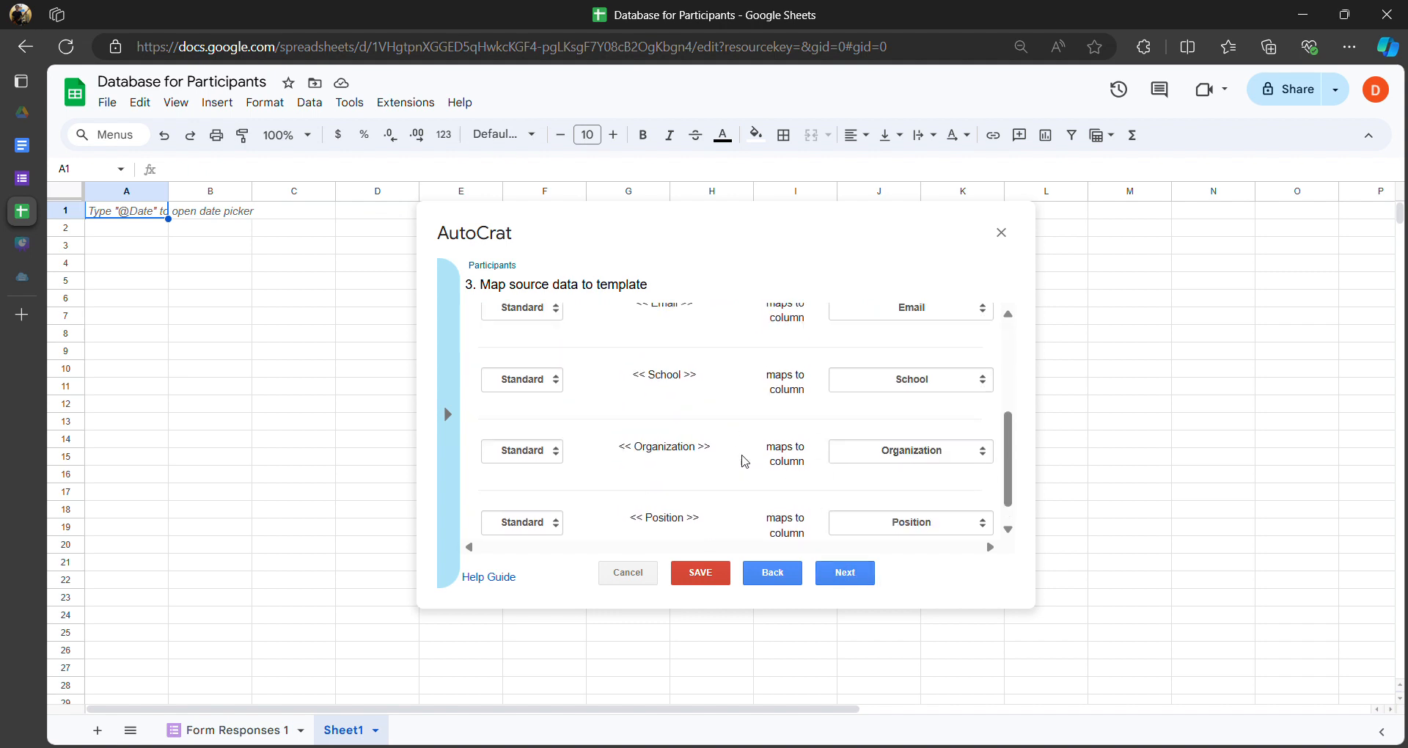
{"action": "left_click_drag", "start_coordinate": [622, 376], "coordinate": [714, 491]}
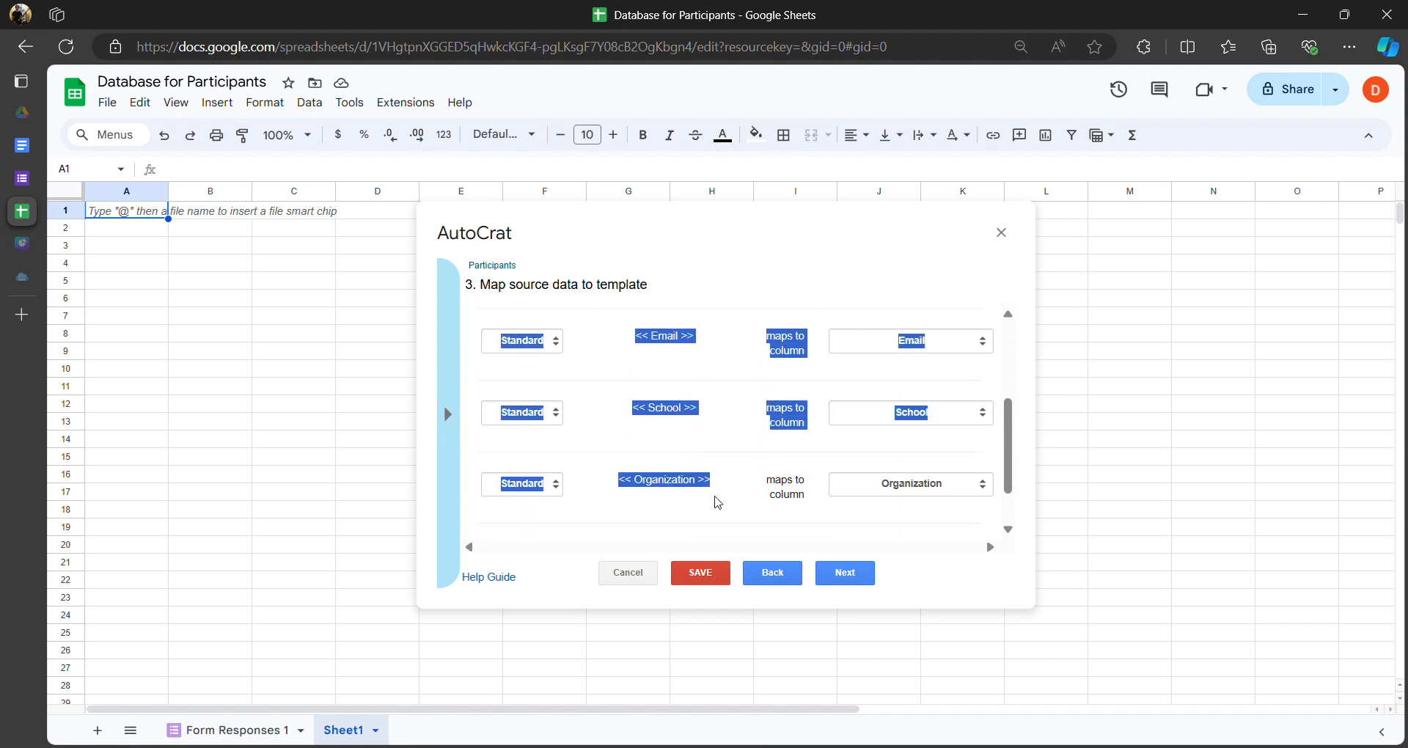
{"action": "left_click", "coordinate": [749, 425]}
{"action": "scroll", "coordinate": [719, 443], "scroll_direction": "up", "scroll_amount": 3}
{"action": "left_click", "coordinate": [708, 380]}
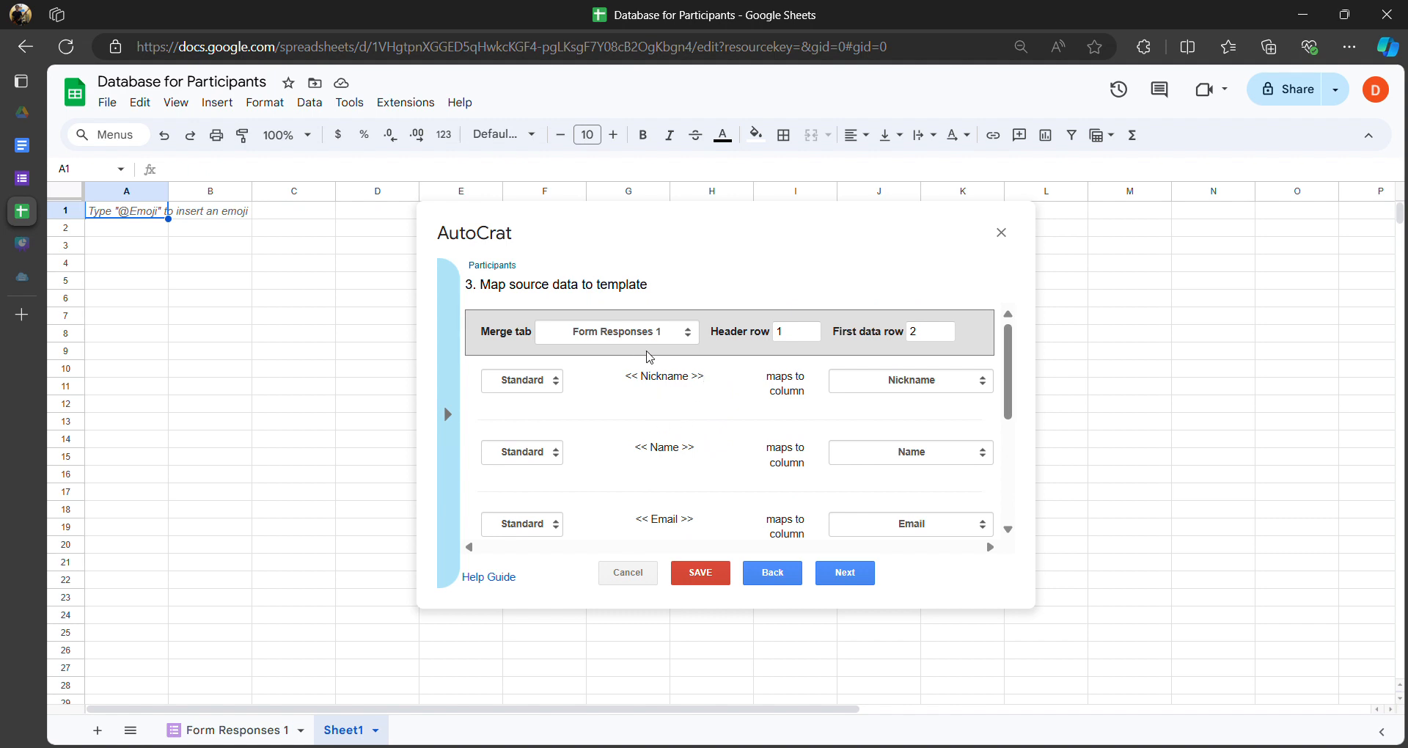
{"action": "scroll", "coordinate": [652, 393], "scroll_direction": "down", "scroll_amount": 4}
{"action": "scroll", "coordinate": [668, 432], "scroll_direction": "up", "scroll_amount": 2}
{"action": "scroll", "coordinate": [671, 444], "scroll_direction": "down", "scroll_amount": 2}
{"action": "left_click_drag", "start_coordinate": [673, 489], "coordinate": [640, 387]}
{"action": "scroll", "coordinate": [652, 411], "scroll_direction": "up", "scroll_amount": 5}
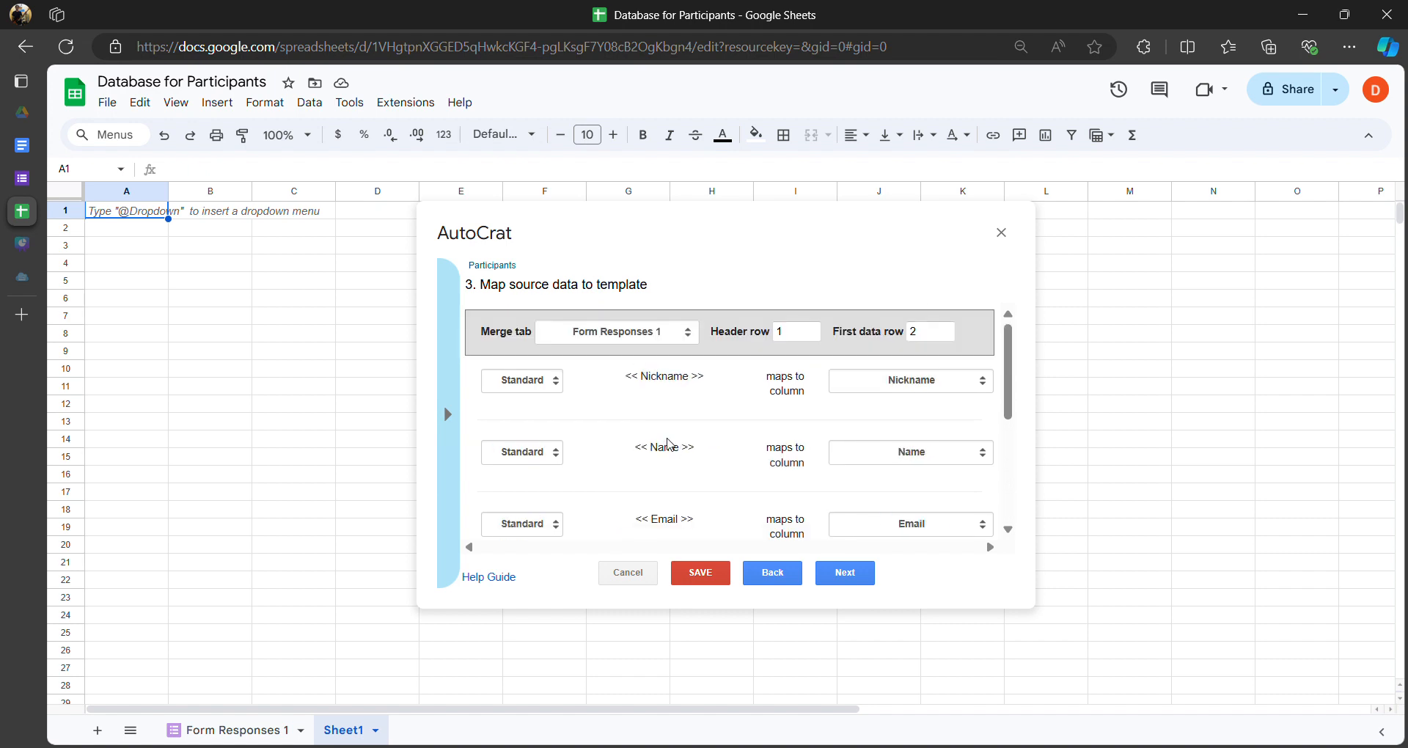
{"action": "left_click", "coordinate": [852, 579]}
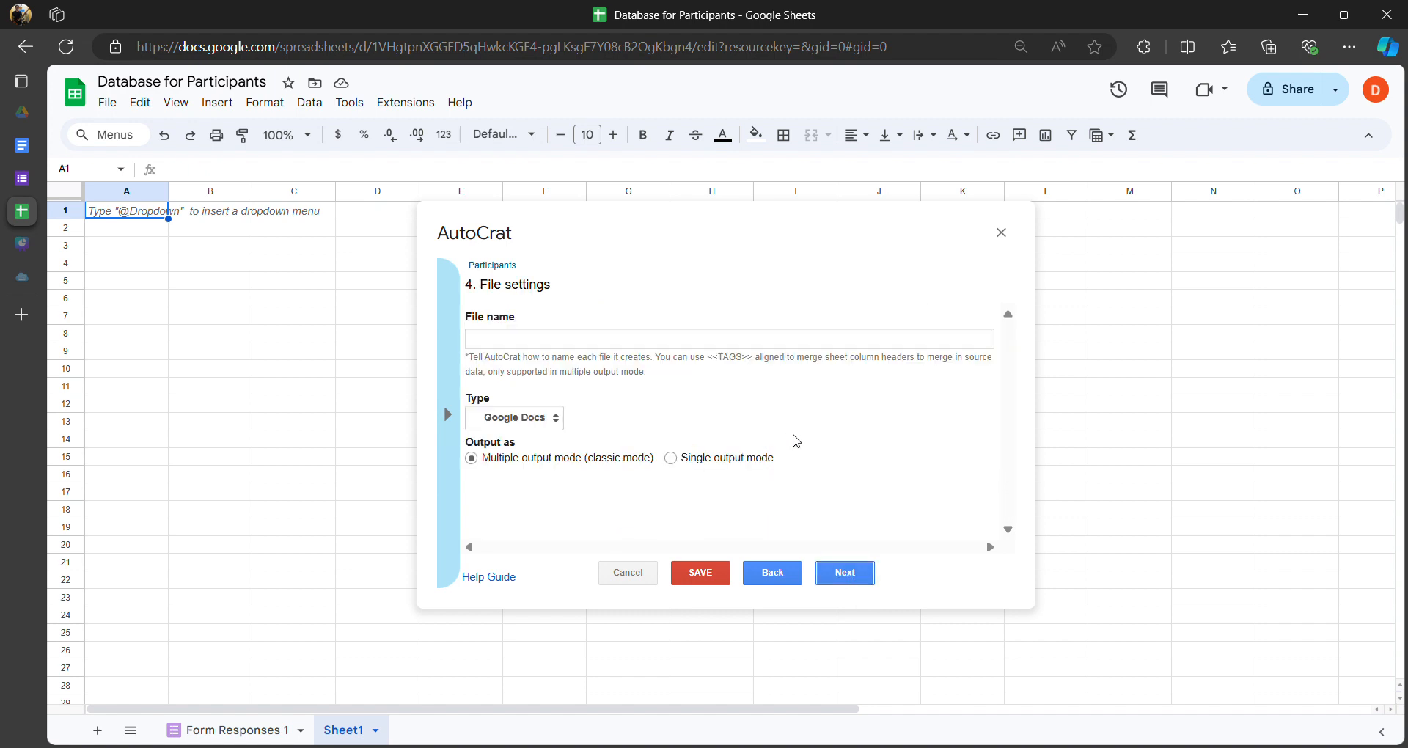
- Enter 'ID card for <<Name>>' in the File name field, leaving out the Email tag
{"action": "left_click", "coordinate": [606, 345]}
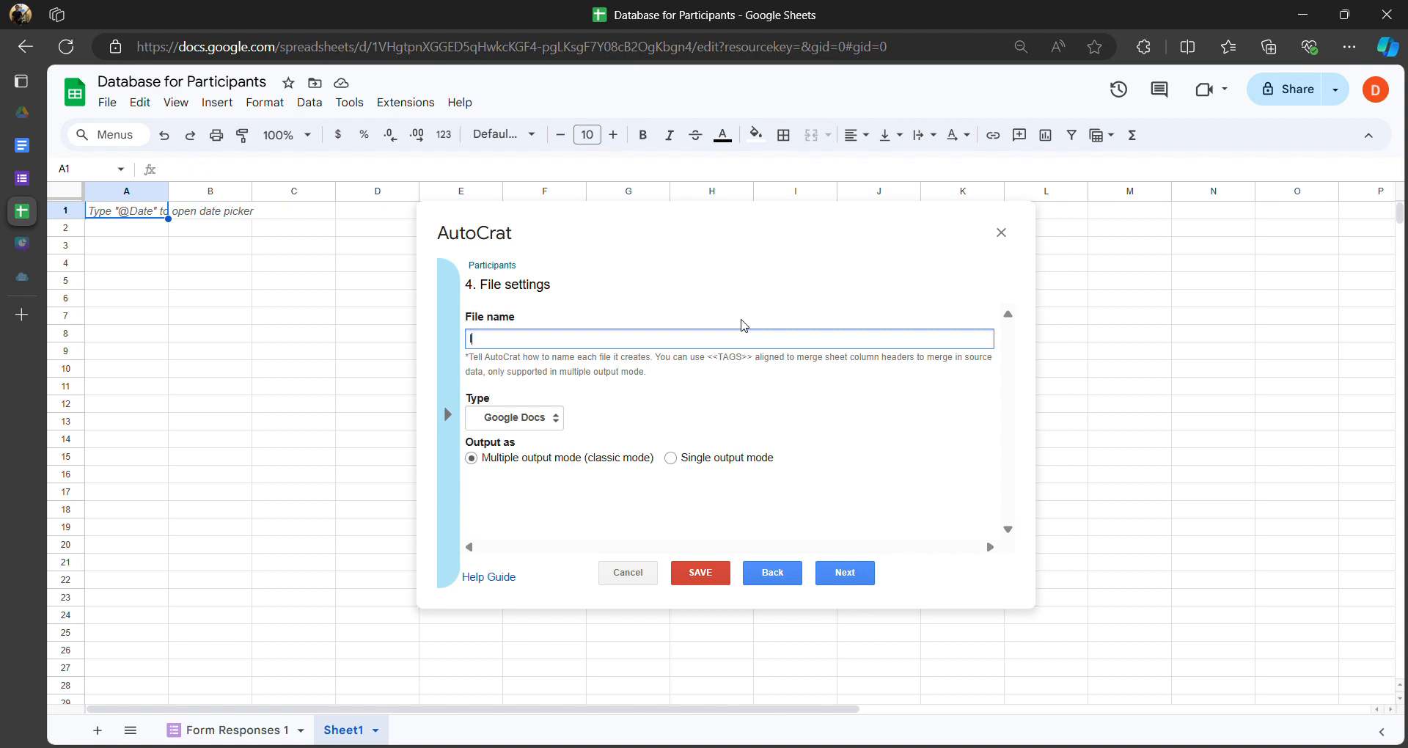
{"action": "type", "text": "ID"}
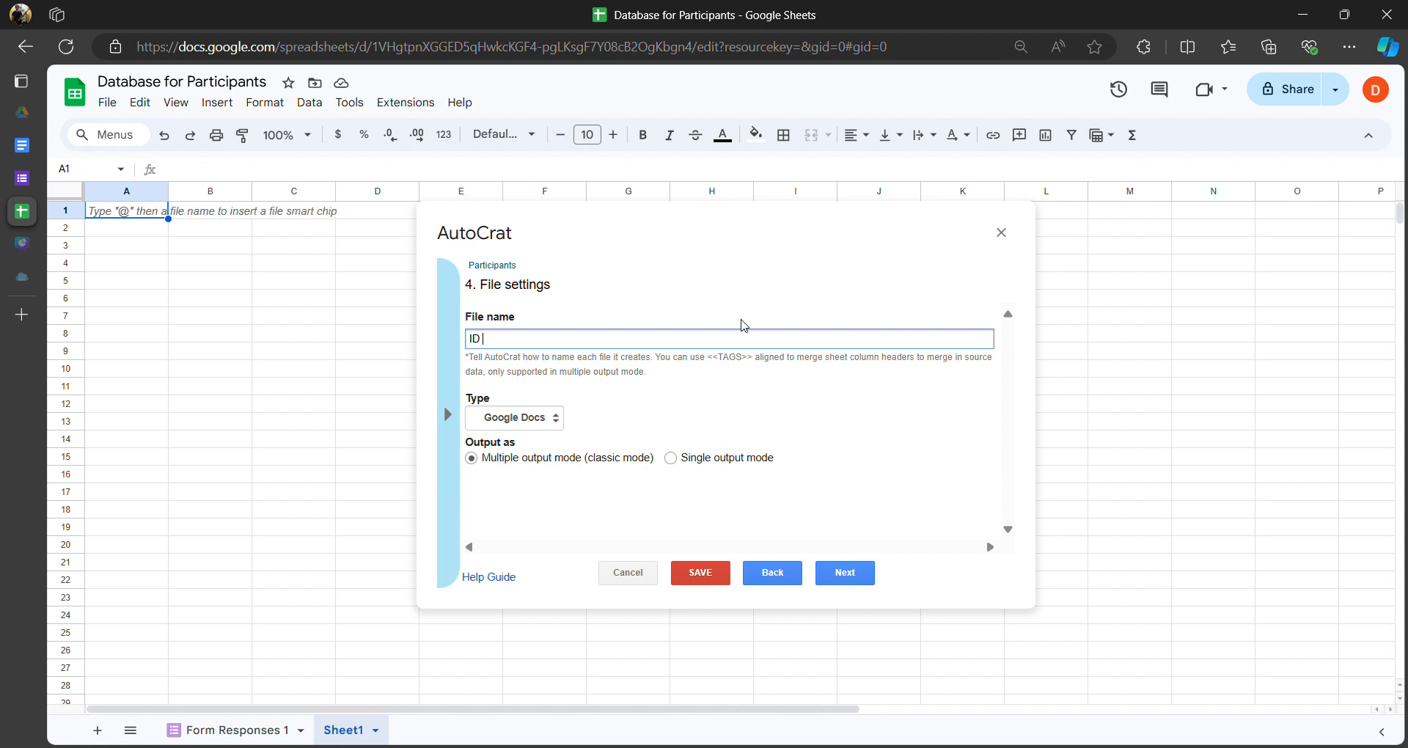
{"action": "type", "text": " card for"}
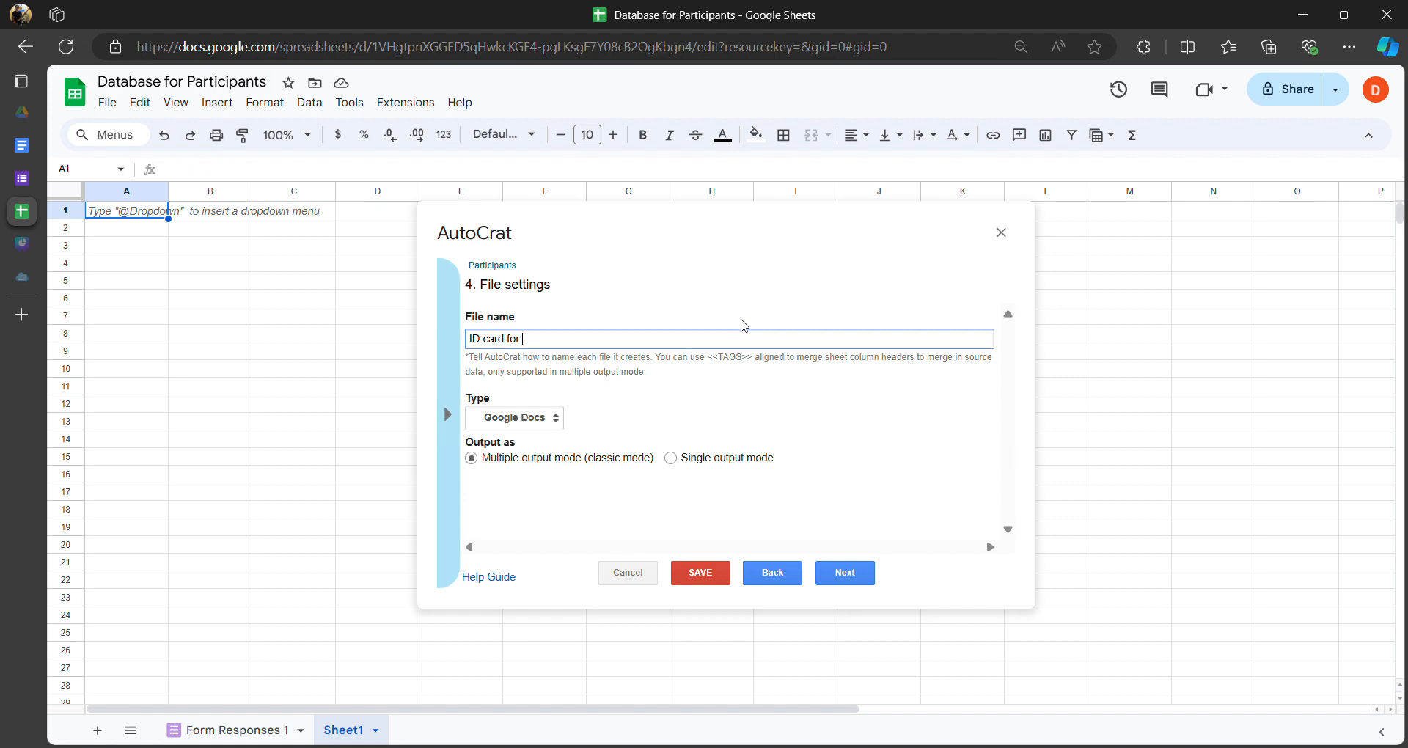
{"action": "type", "text": "<<"}
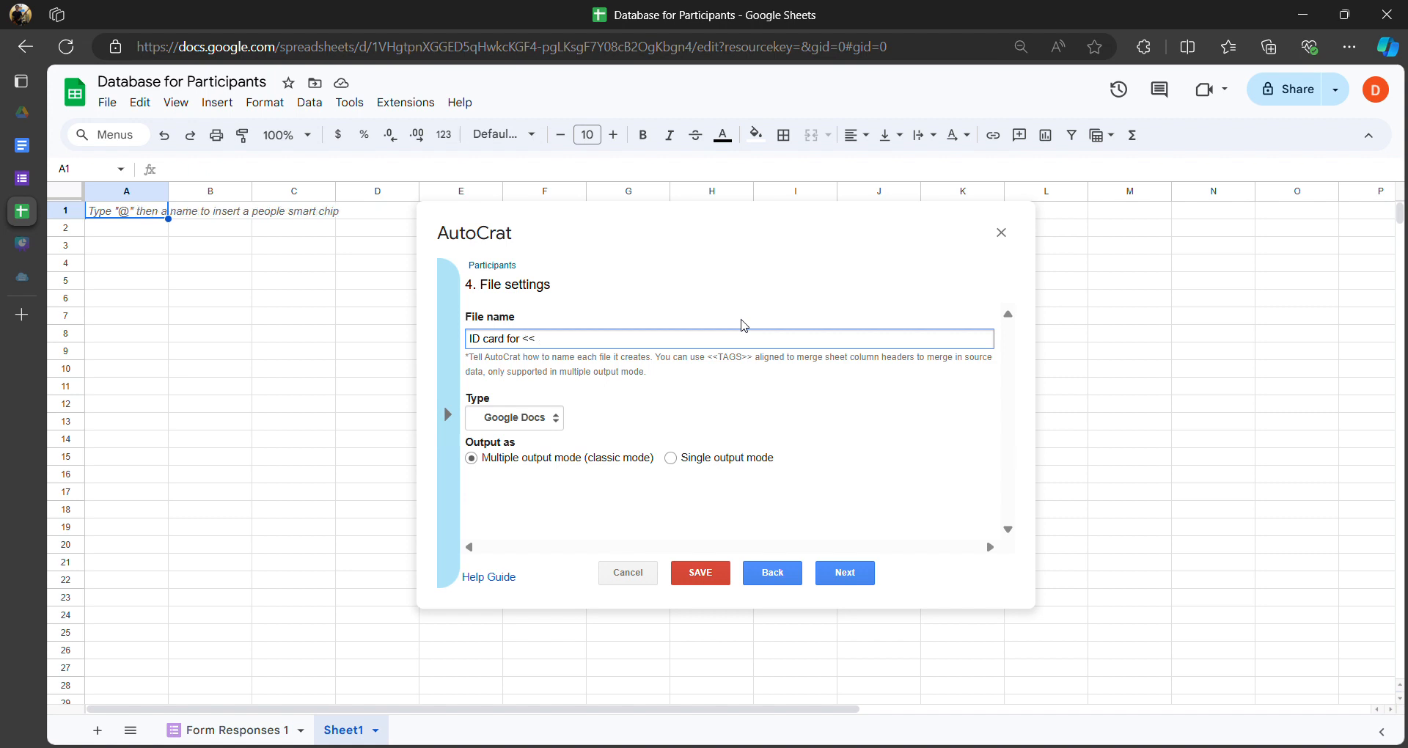
{"action": "type", "text": ">>"}
{"action": "type", "text": "Nam"}
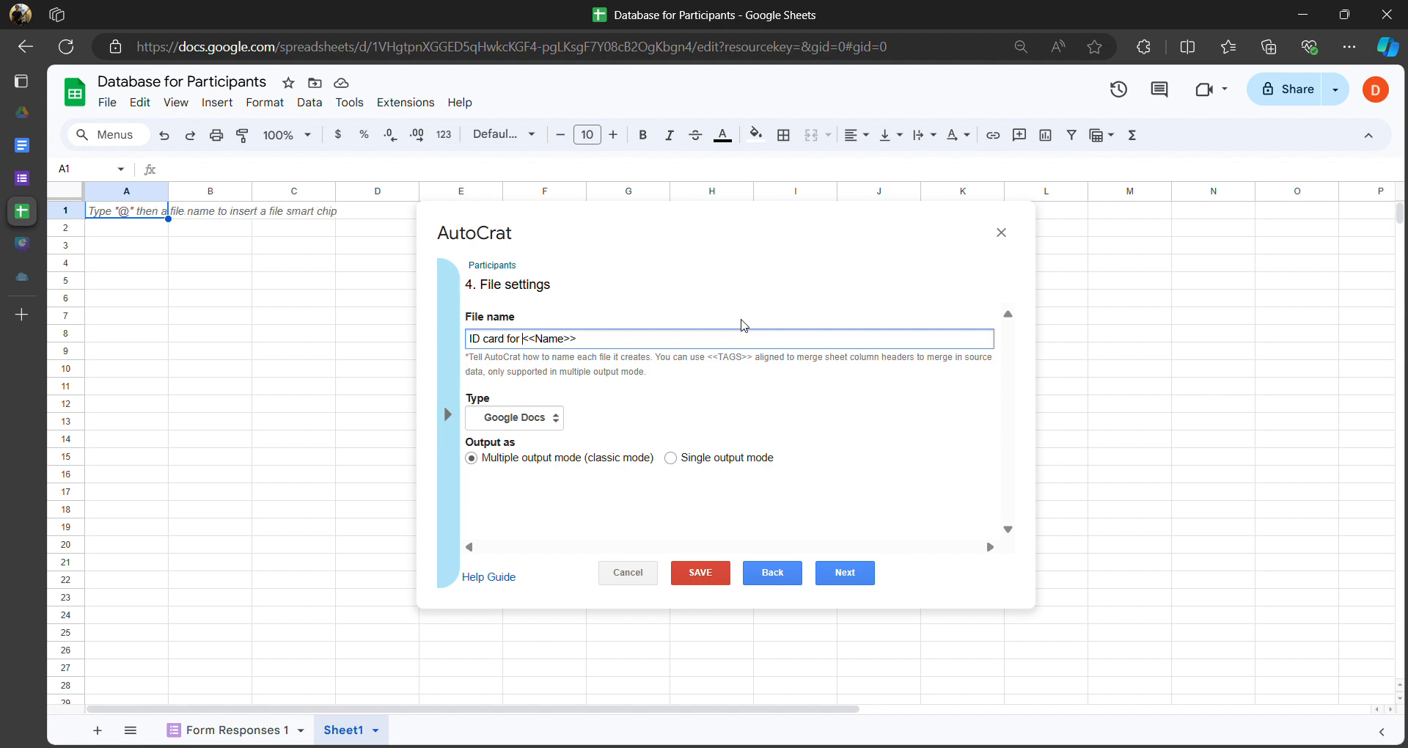
{"action": "key", "text": "Right"}
{"action": "key", "text": "Right"}
{"action": "key", "text": "Right"}
{"action": "key", "text": "Right"}
{"action": "type", "text": "<Name"}
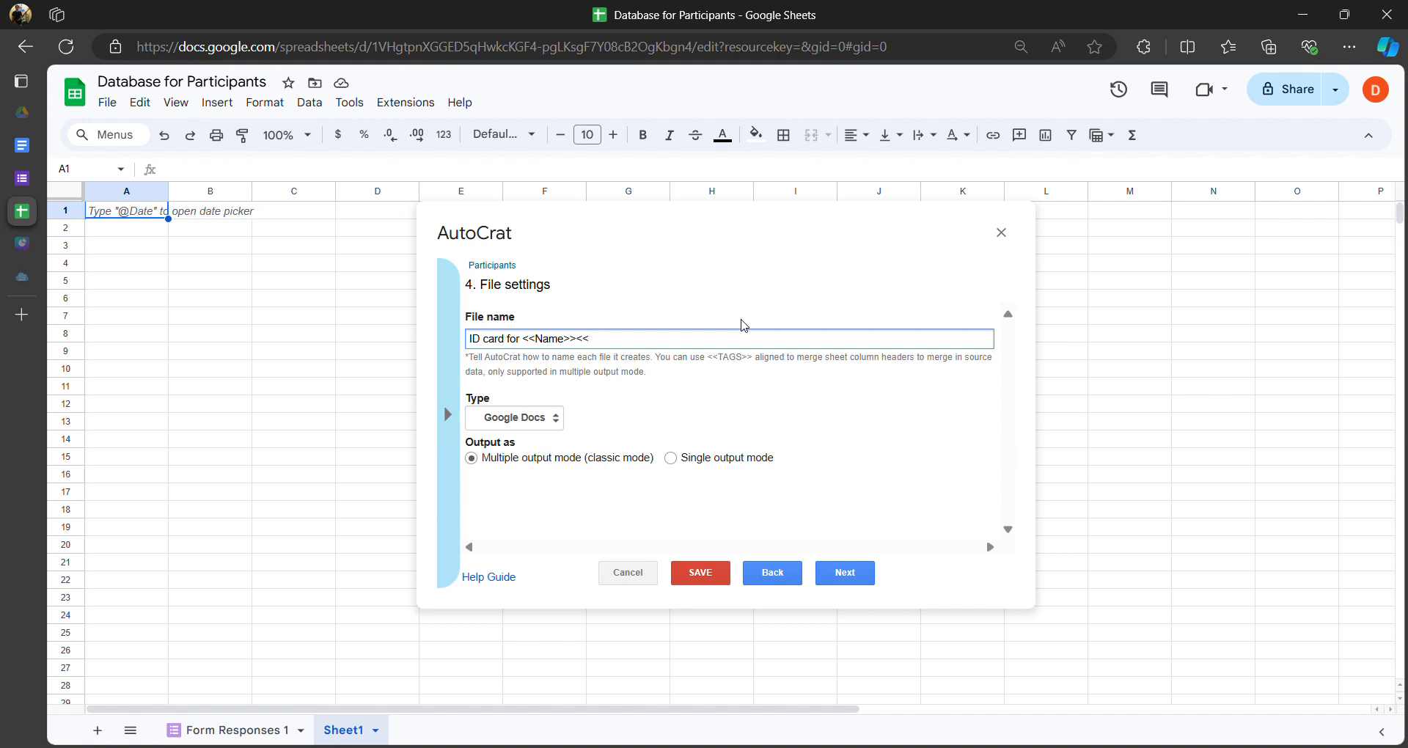
{"action": "type", "text": ">><<Email"}
{"action": "key", "text": "BackSpace"}
{"action": "key", "text": "BackSpace"}
{"action": "key", "text": "BackSpace"}
{"action": "key", "text": "BackSpace"}
{"action": "key", "text": "BackSpace"}
{"action": "key", "text": "BackSpace"}
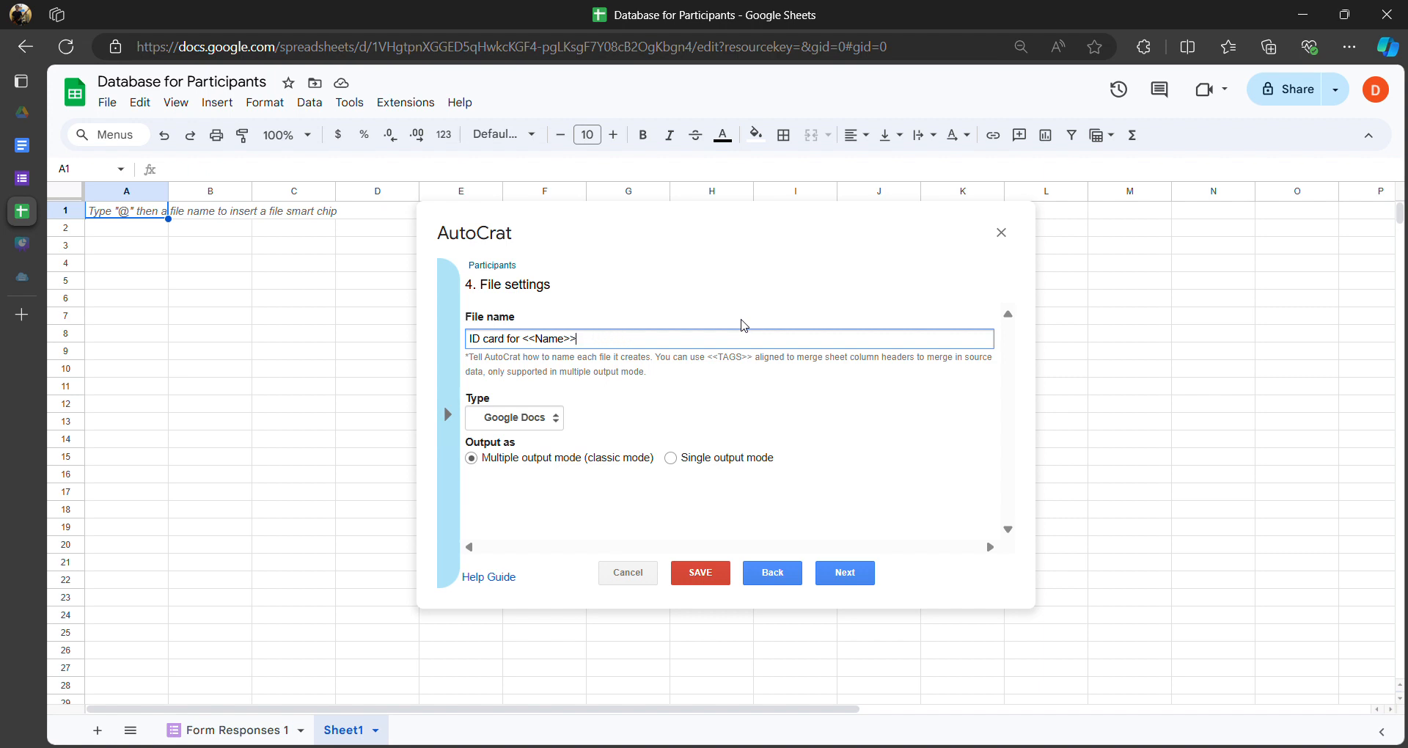
- Switch the output Type from Google Docs to PDF and go to destination folders
{"action": "left_click", "coordinate": [551, 422]}
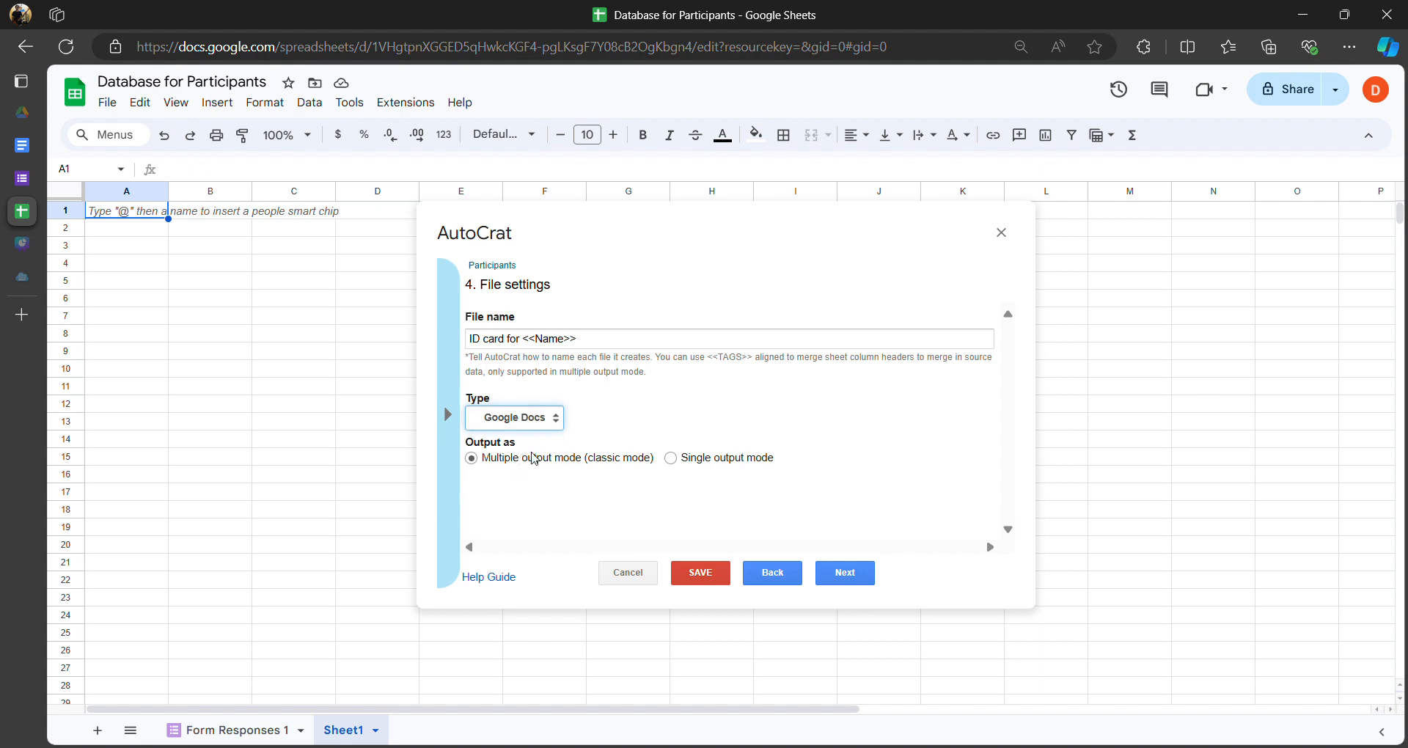
{"action": "key", "text": "Down"}
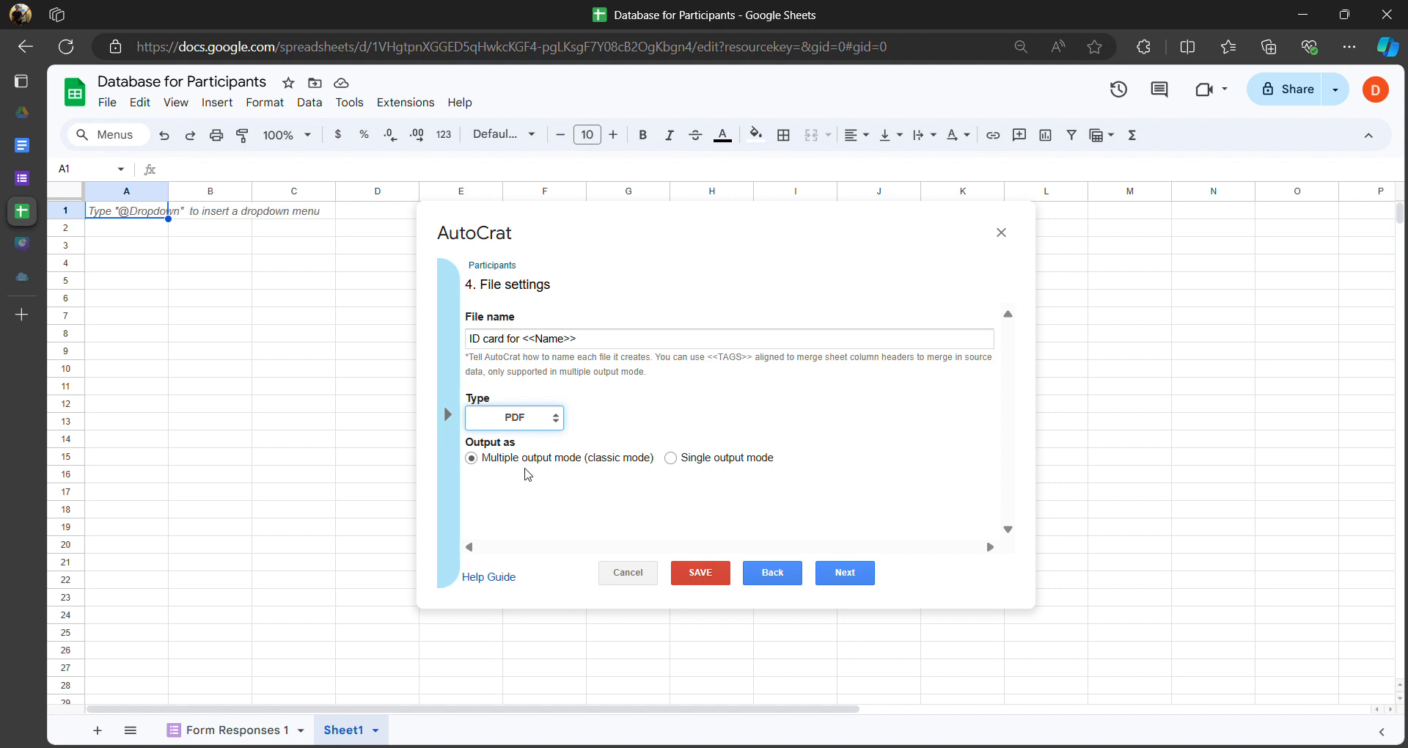
{"action": "left_click", "coordinate": [567, 383]}
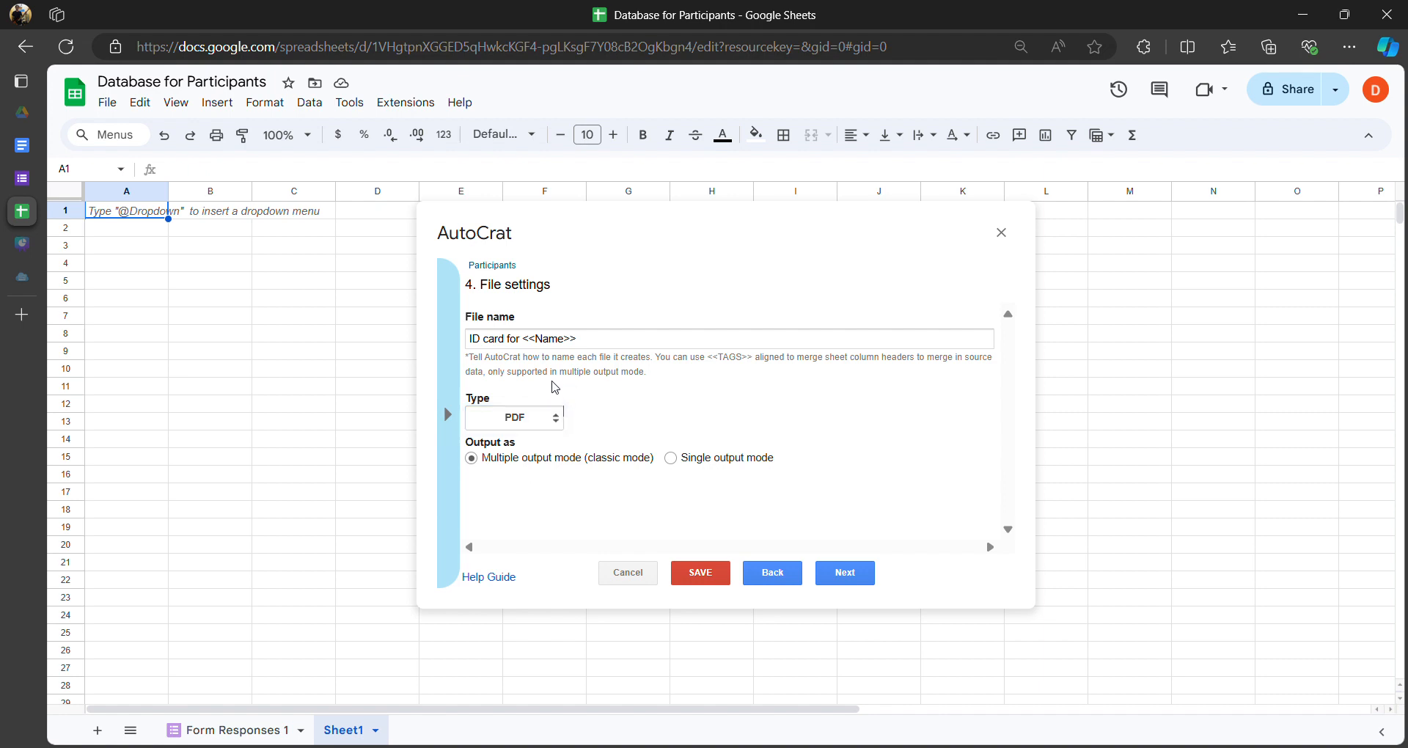
{"action": "left_click", "coordinate": [846, 577]}
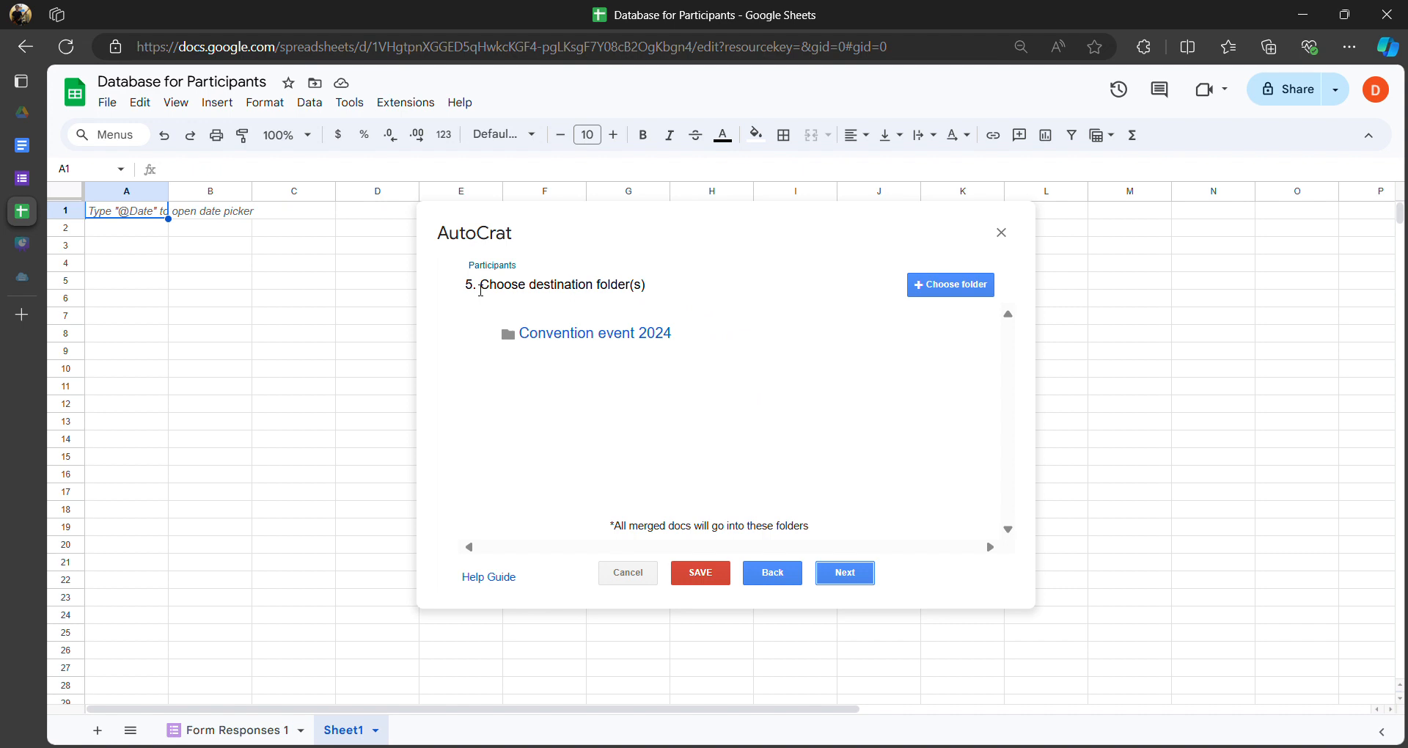
- Delete the default Convention event 2024 destination folder, confirming with YES
{"action": "left_click_drag", "start_coordinate": [481, 290], "coordinate": [636, 288]}
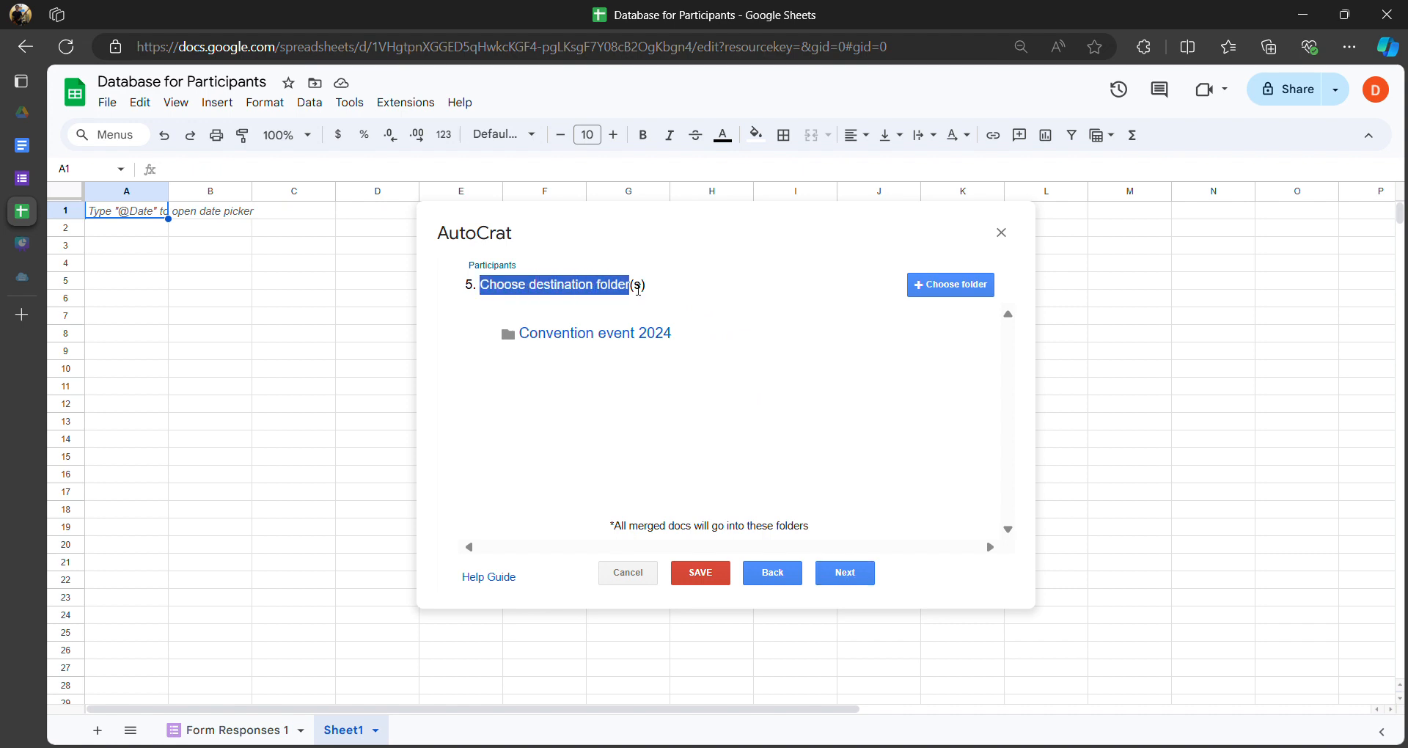
{"action": "left_click", "coordinate": [581, 297]}
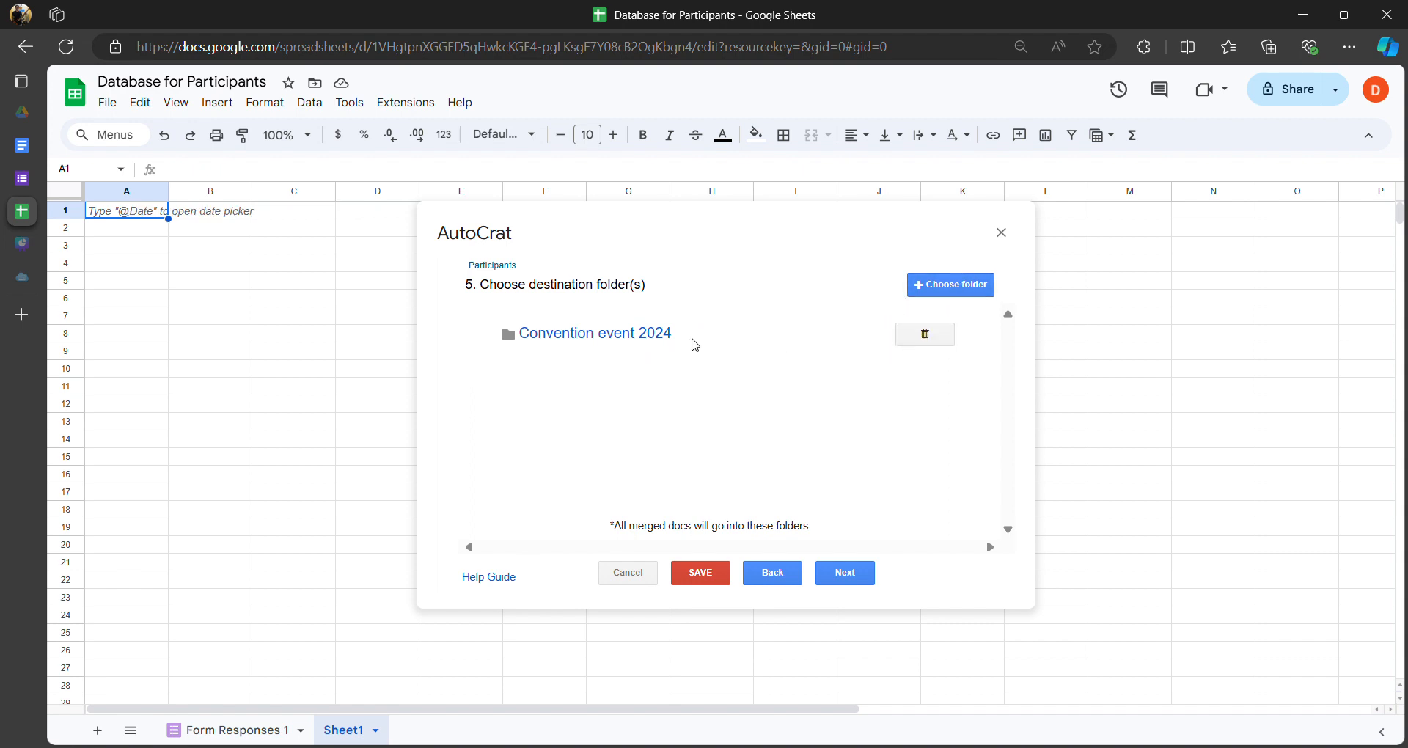
{"action": "left_click", "coordinate": [918, 335]}
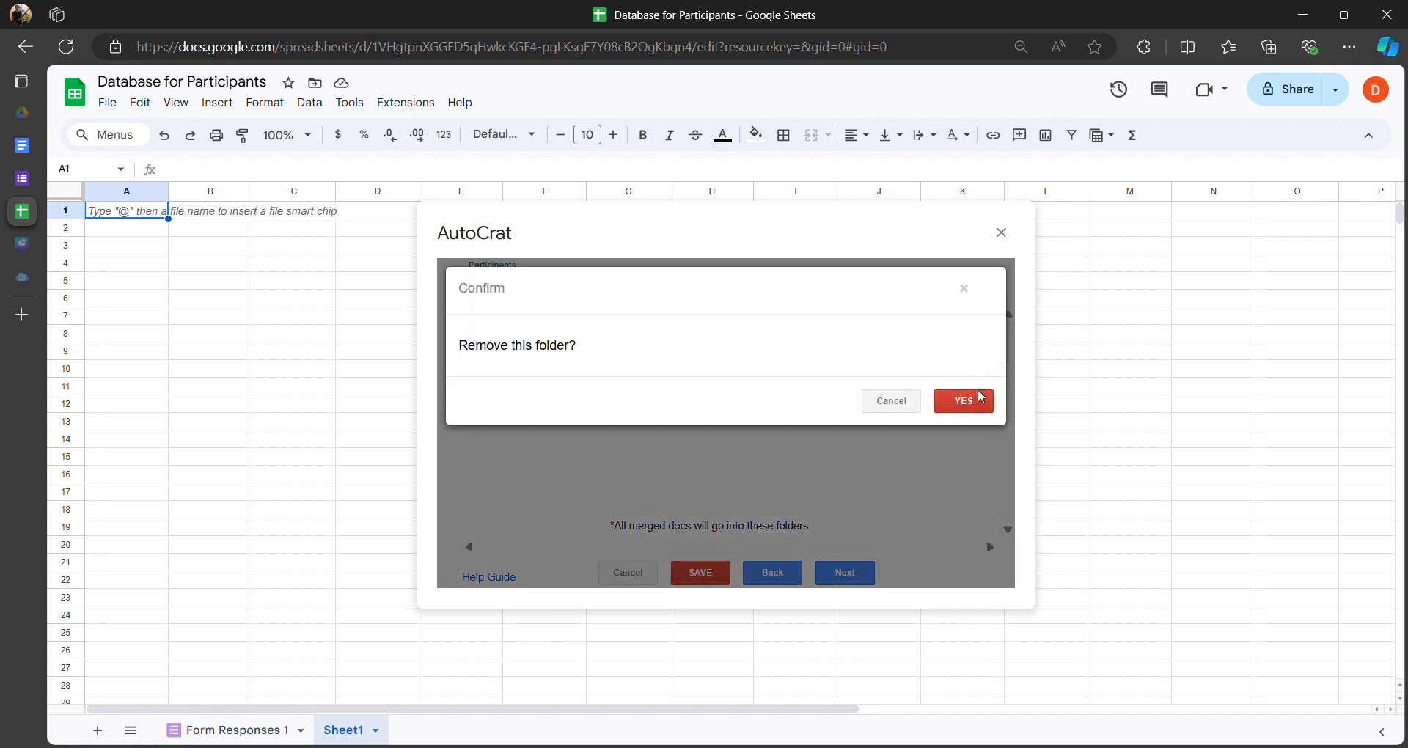
{"action": "left_click", "coordinate": [966, 407]}
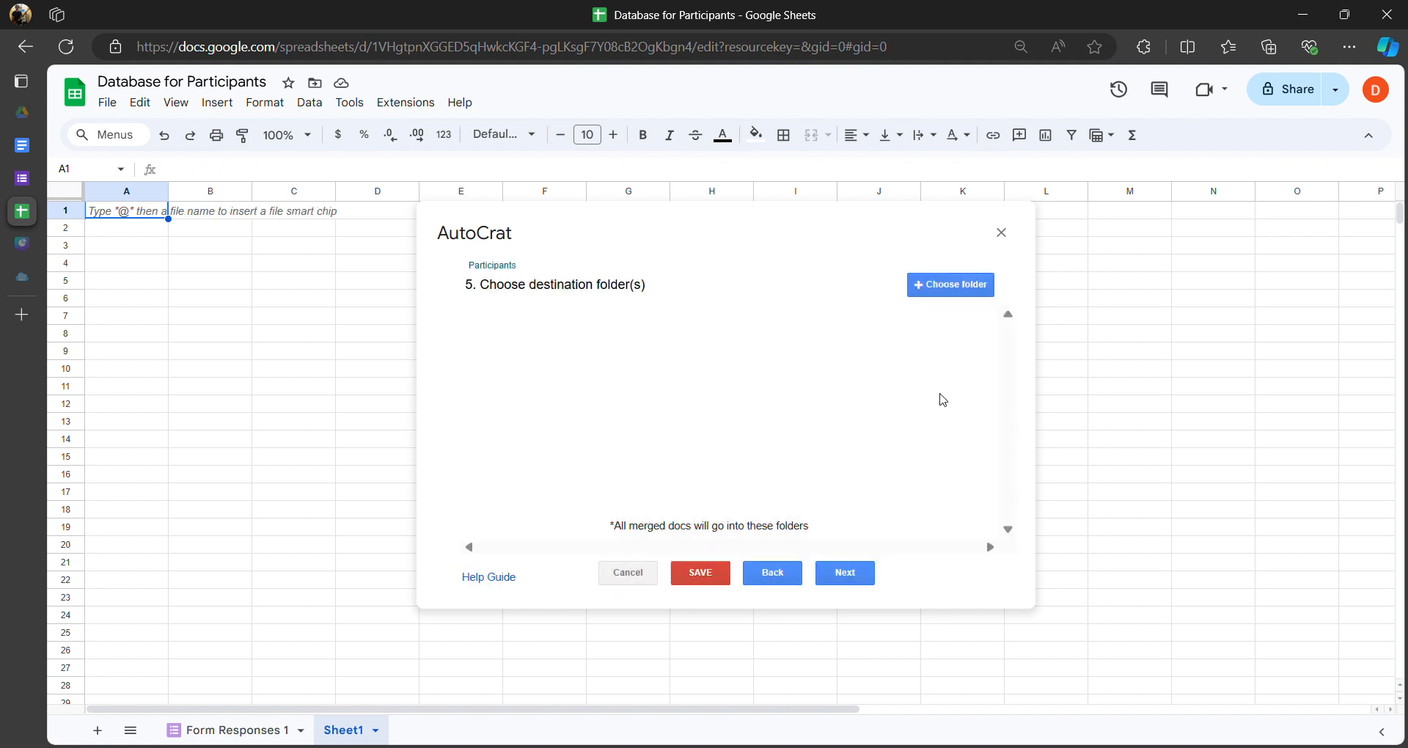
- Open the Drive folder picker and select the ID database folder
{"action": "left_click", "coordinate": [958, 288]}
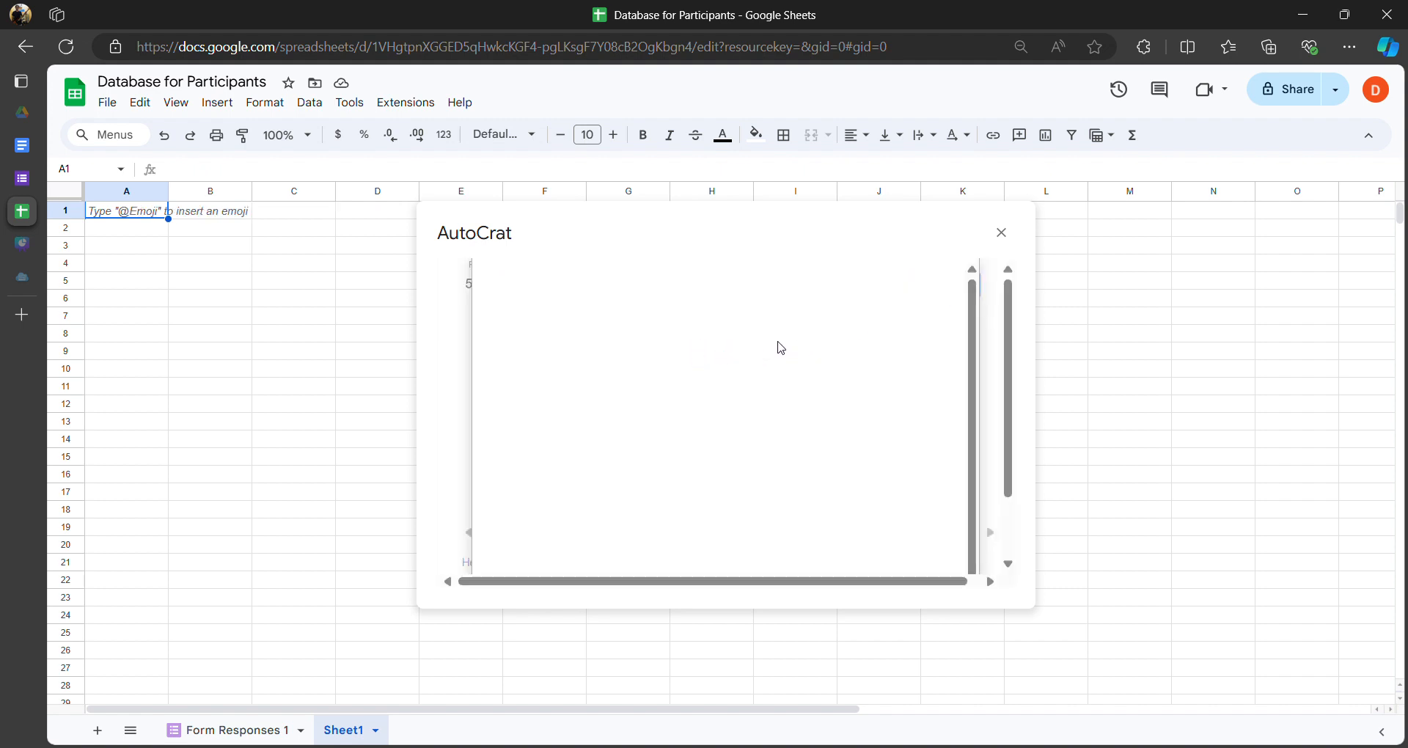
{"action": "scroll", "coordinate": [607, 359], "scroll_direction": "up", "scroll_amount": 3}
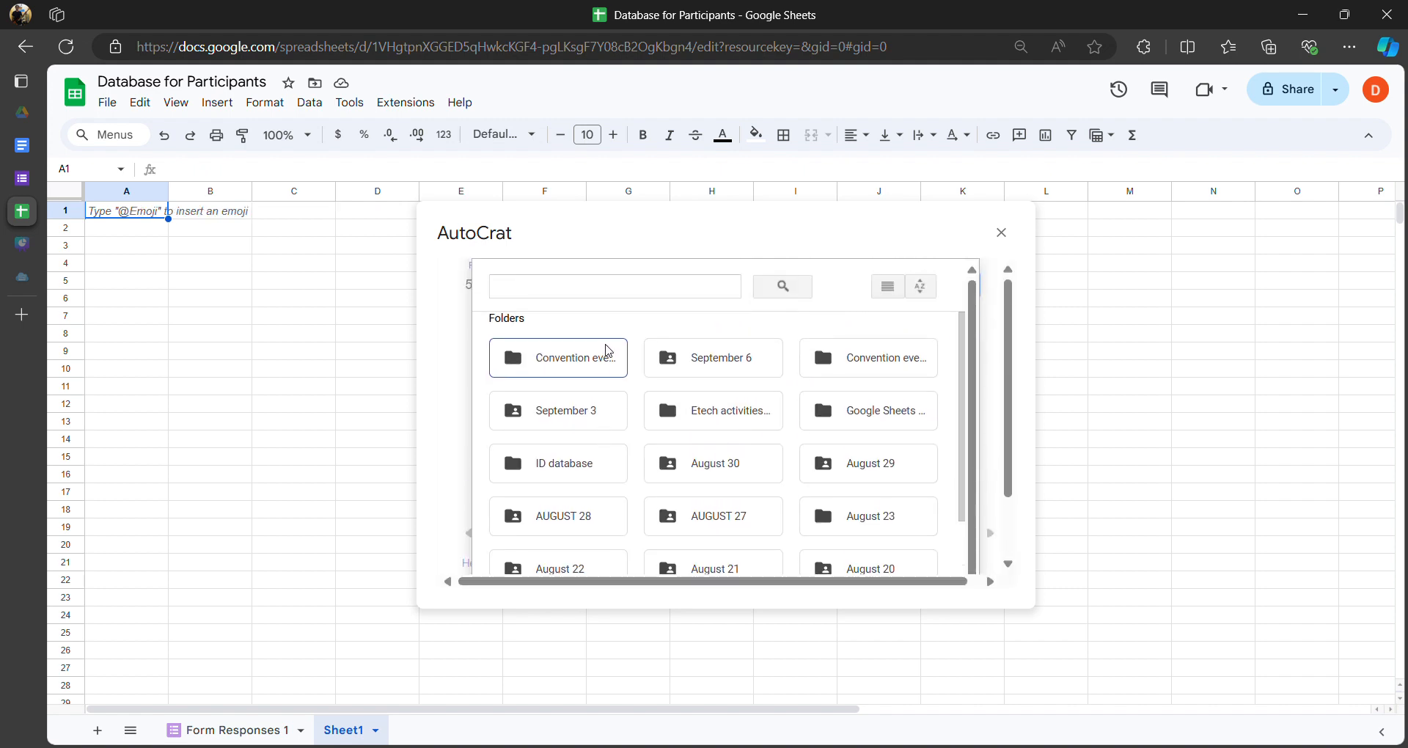
{"action": "scroll", "coordinate": [664, 360], "scroll_direction": "down", "scroll_amount": 3}
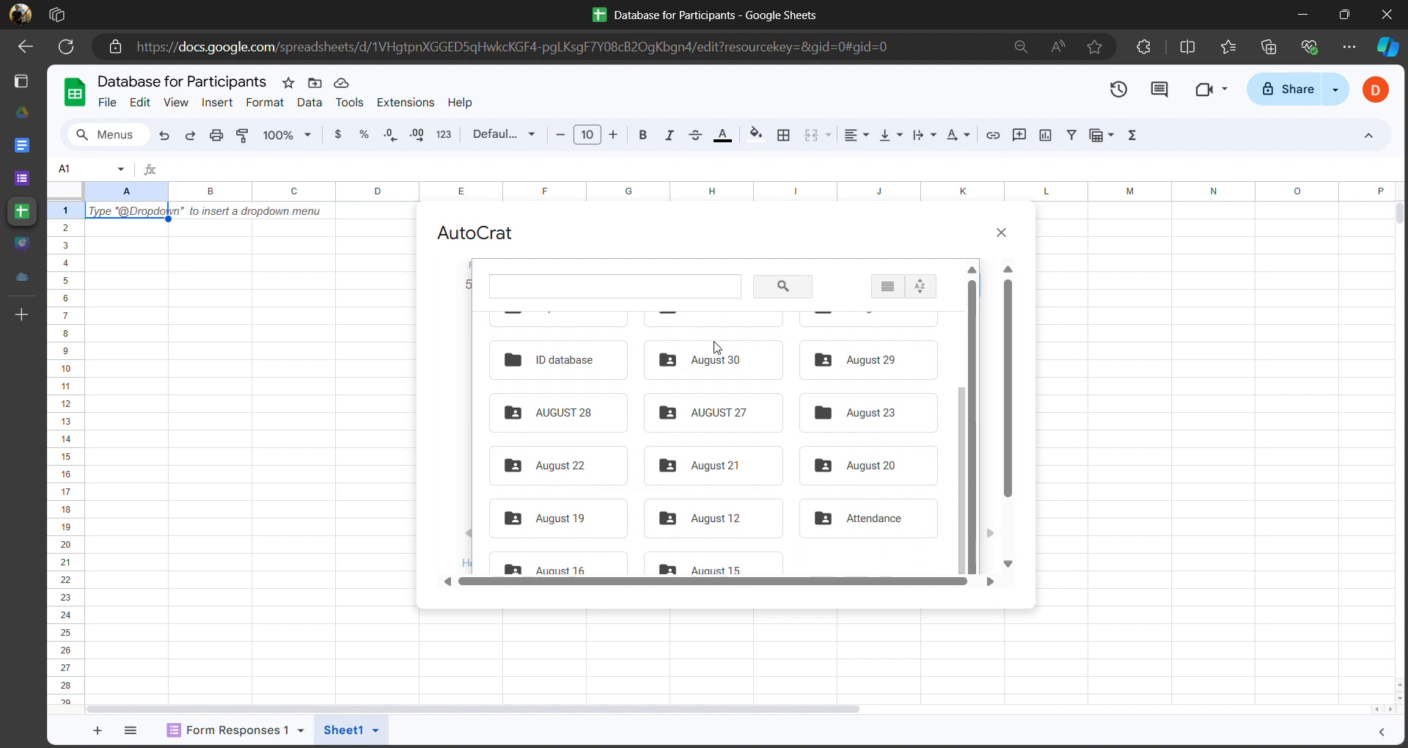
{"action": "scroll", "coordinate": [643, 385], "scroll_direction": "up", "scroll_amount": 3}
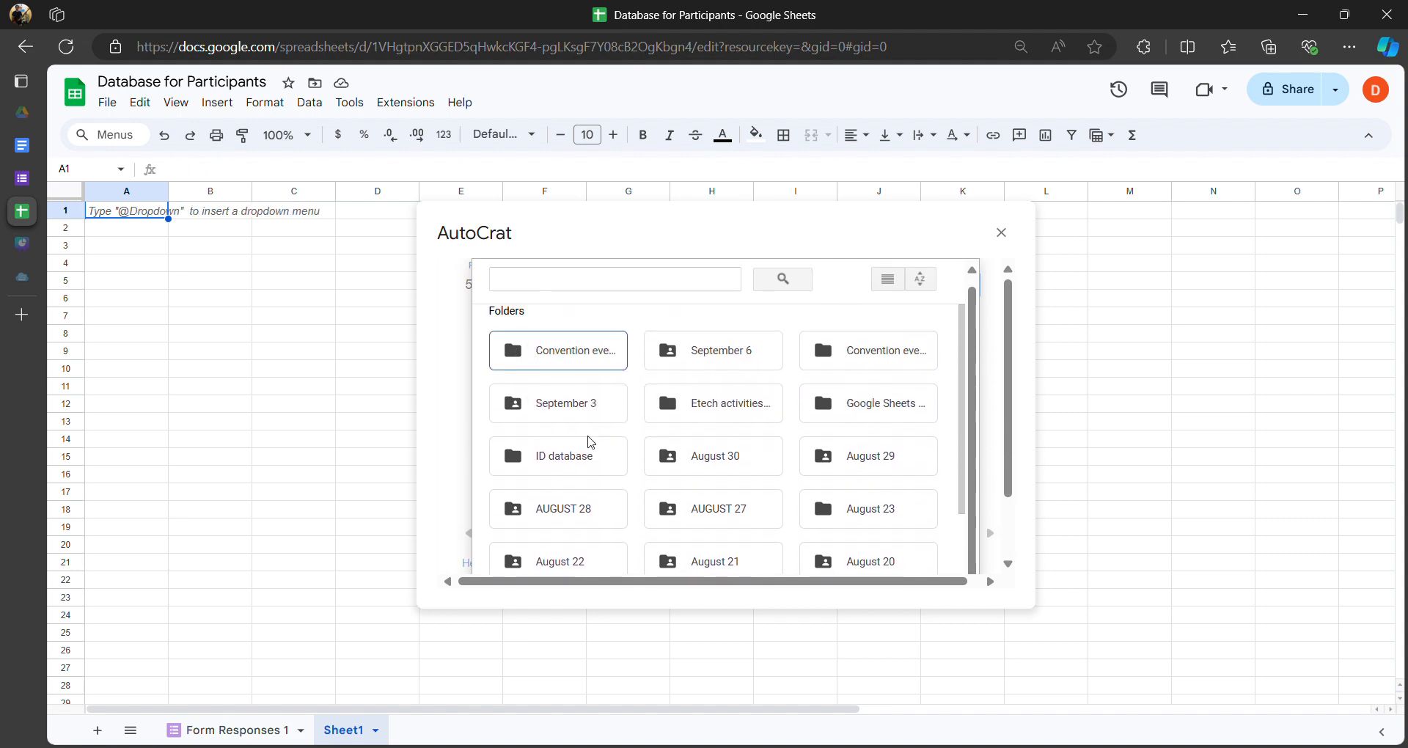
{"action": "left_click", "coordinate": [561, 456]}
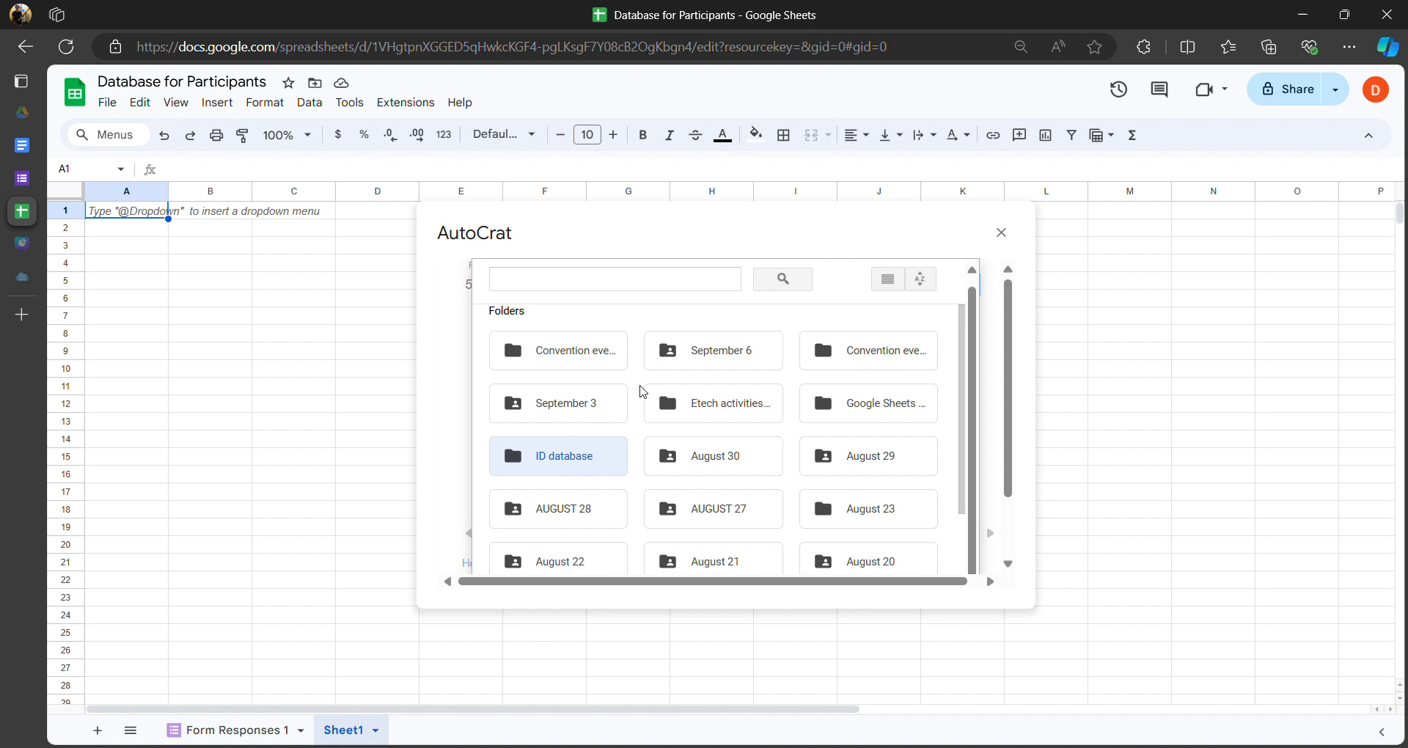
{"action": "scroll", "coordinate": [610, 411], "scroll_direction": "down", "scroll_amount": 5}
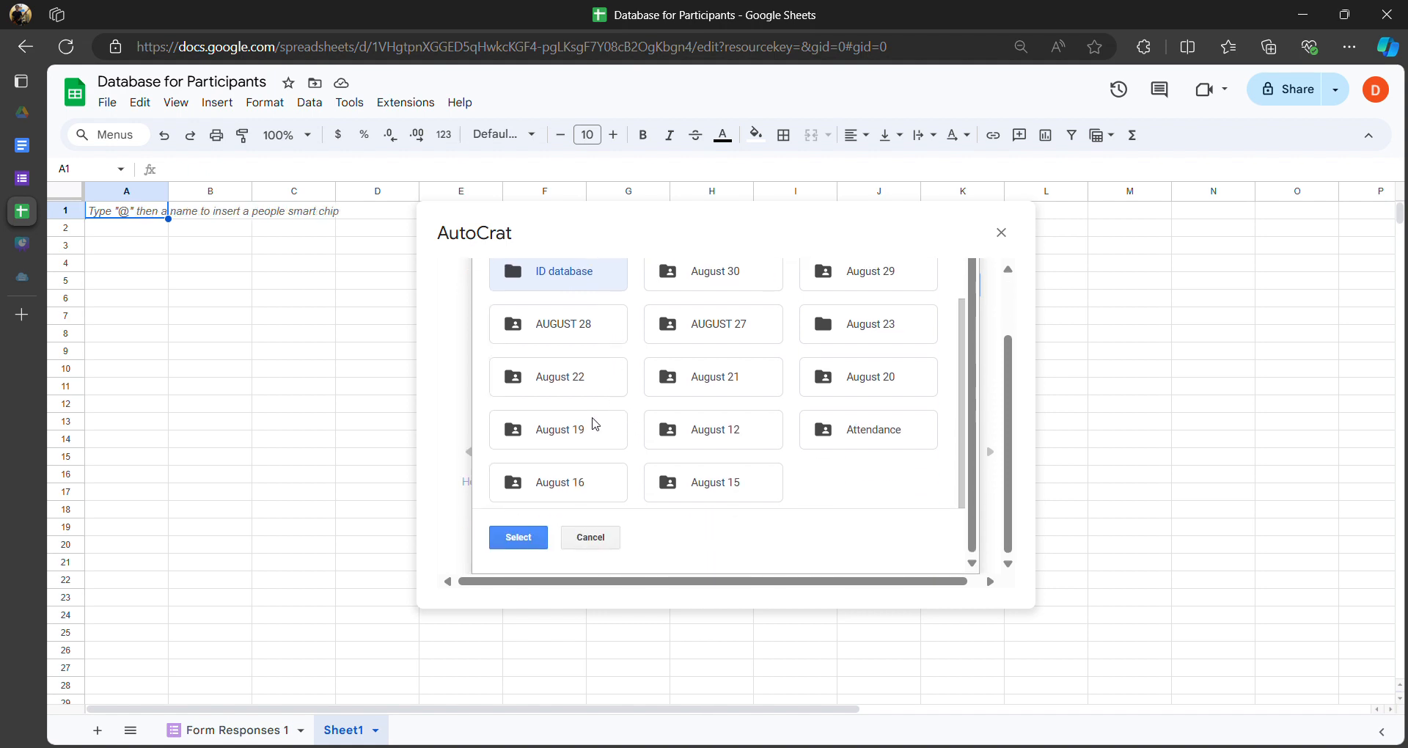
{"action": "scroll", "coordinate": [591, 418], "scroll_direction": "up", "scroll_amount": 3}
{"action": "scroll", "coordinate": [565, 378], "scroll_direction": "up", "scroll_amount": 1}
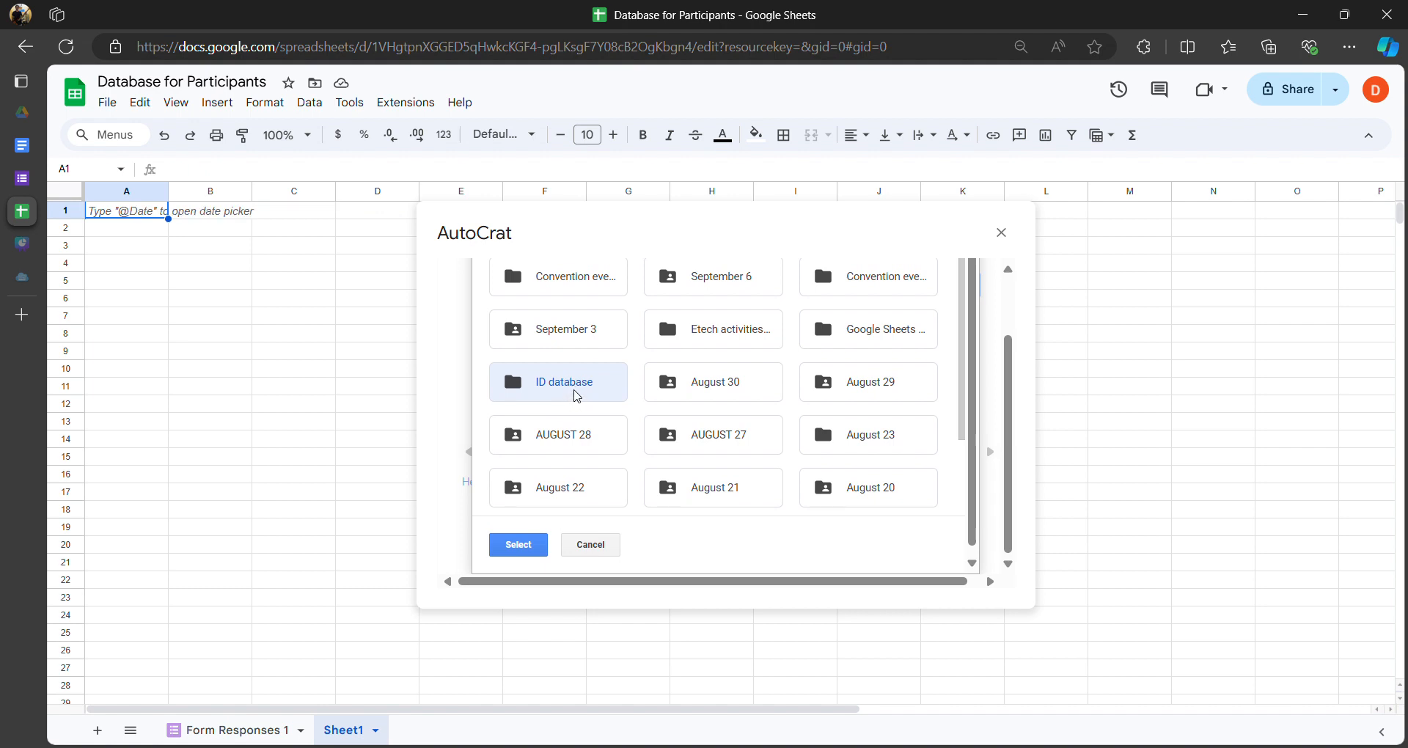
{"action": "scroll", "coordinate": [578, 397], "scroll_direction": "up", "scroll_amount": 2}
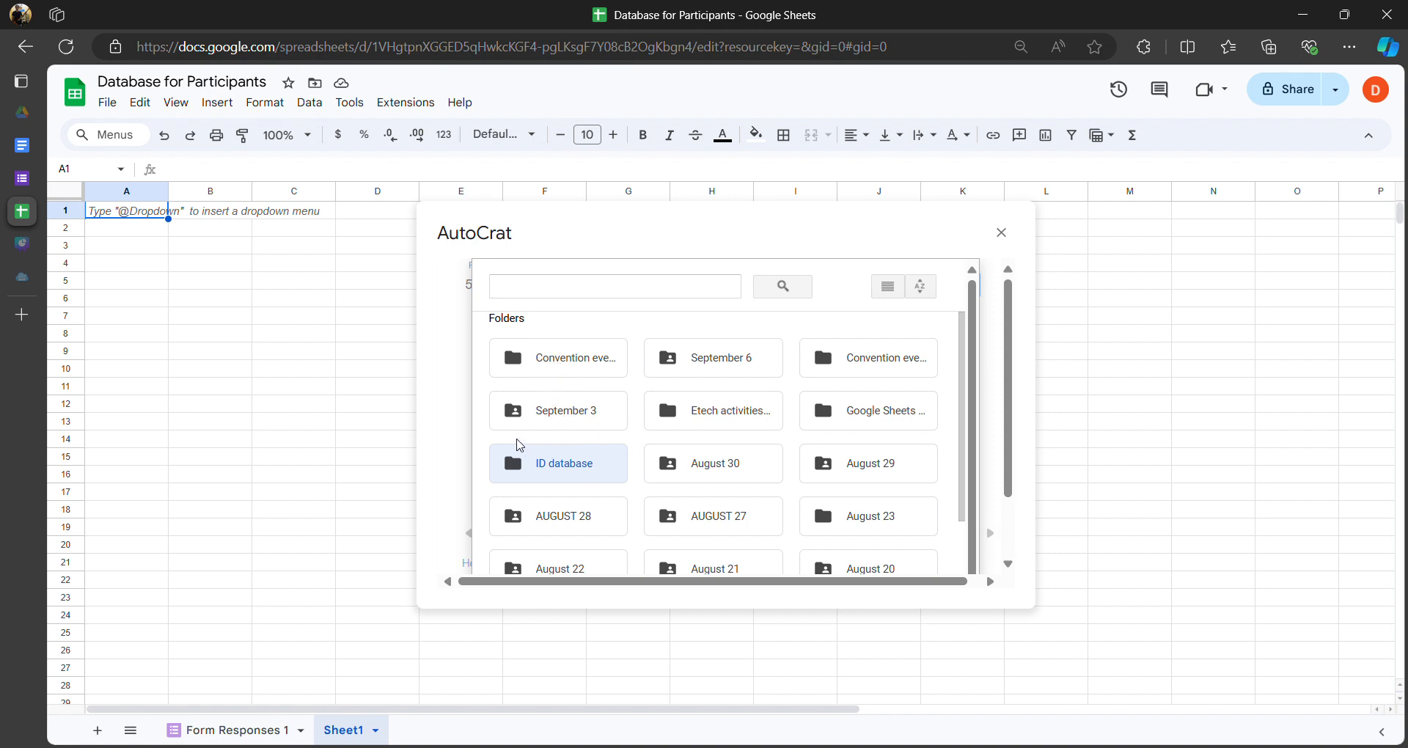
- Reselect ID database and confirm it as AutoCrat's destination folder
{"action": "left_click", "coordinate": [539, 442]}
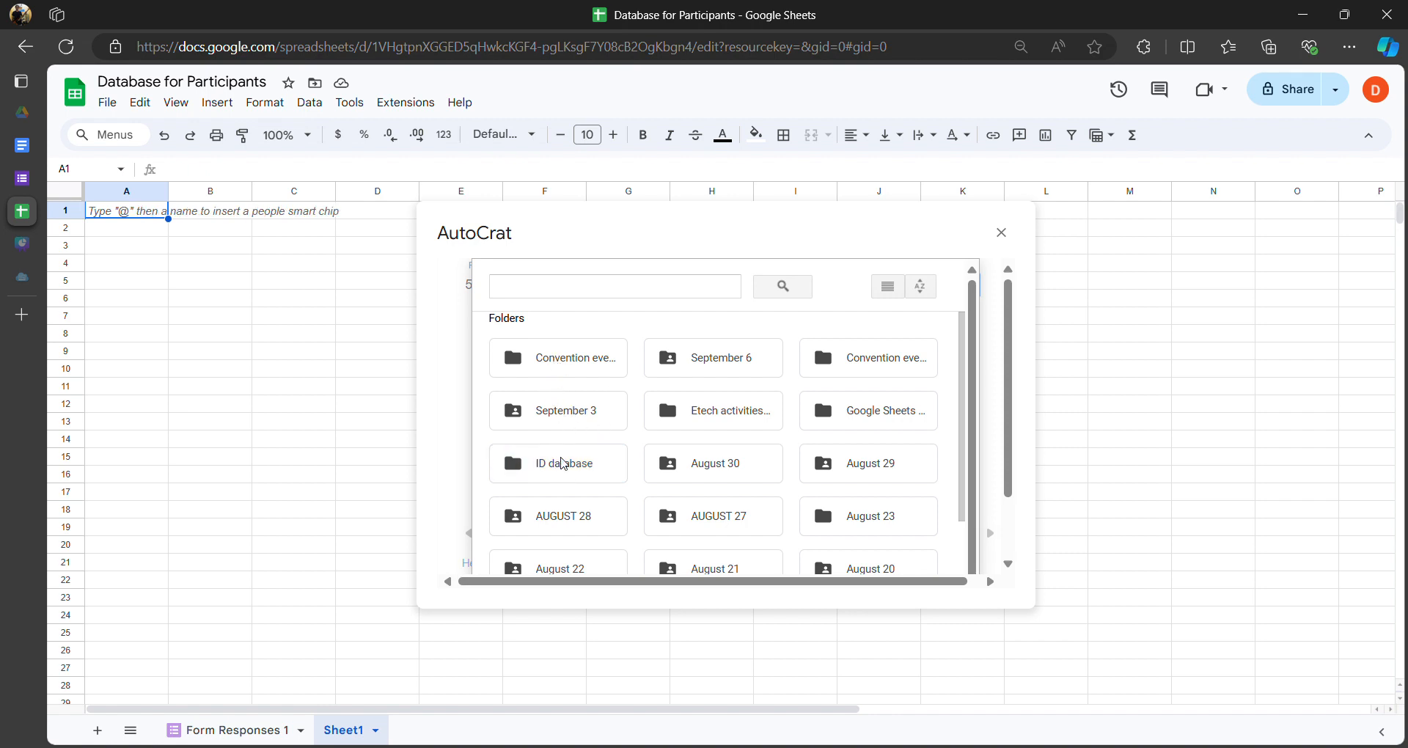
{"action": "left_click", "coordinate": [560, 464]}
{"action": "scroll", "coordinate": [572, 431], "scroll_direction": "down", "scroll_amount": 1}
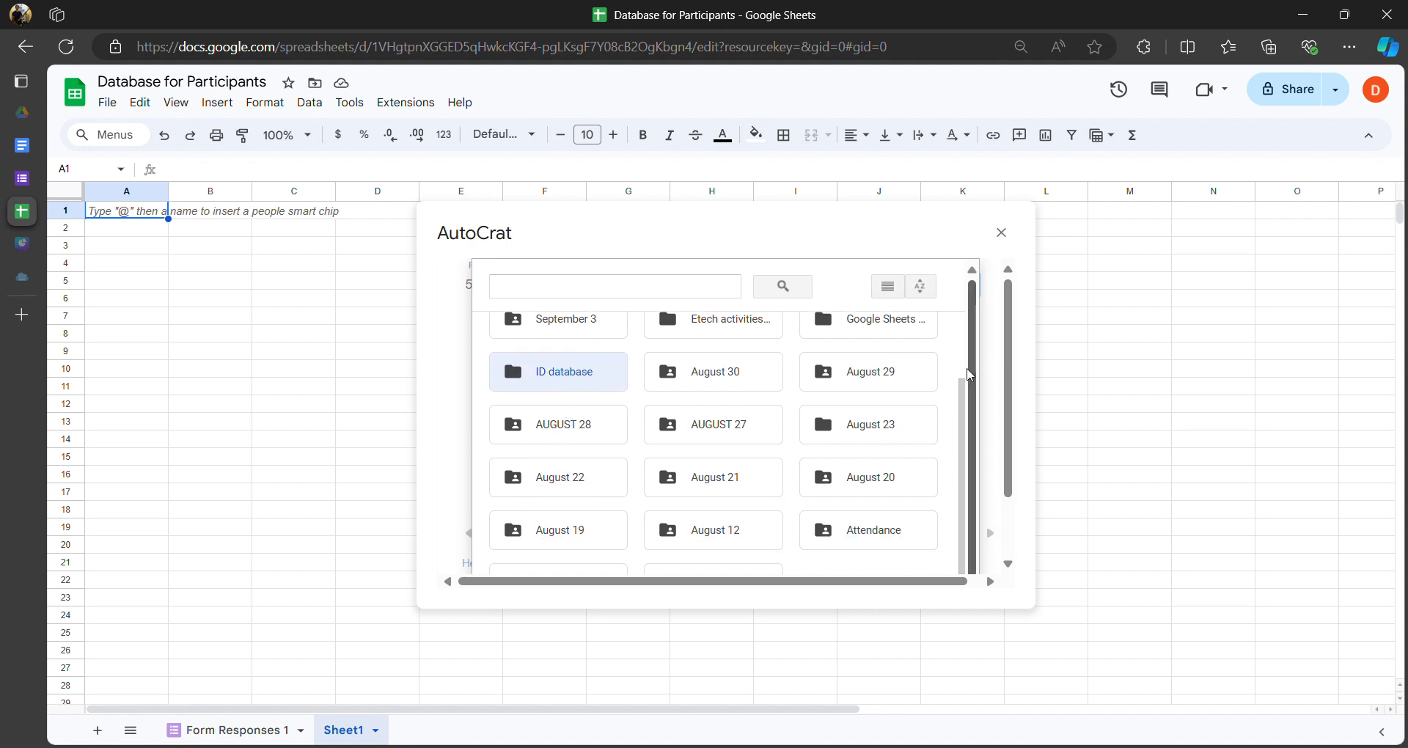
{"action": "scroll", "coordinate": [535, 484], "scroll_direction": "down", "scroll_amount": 1}
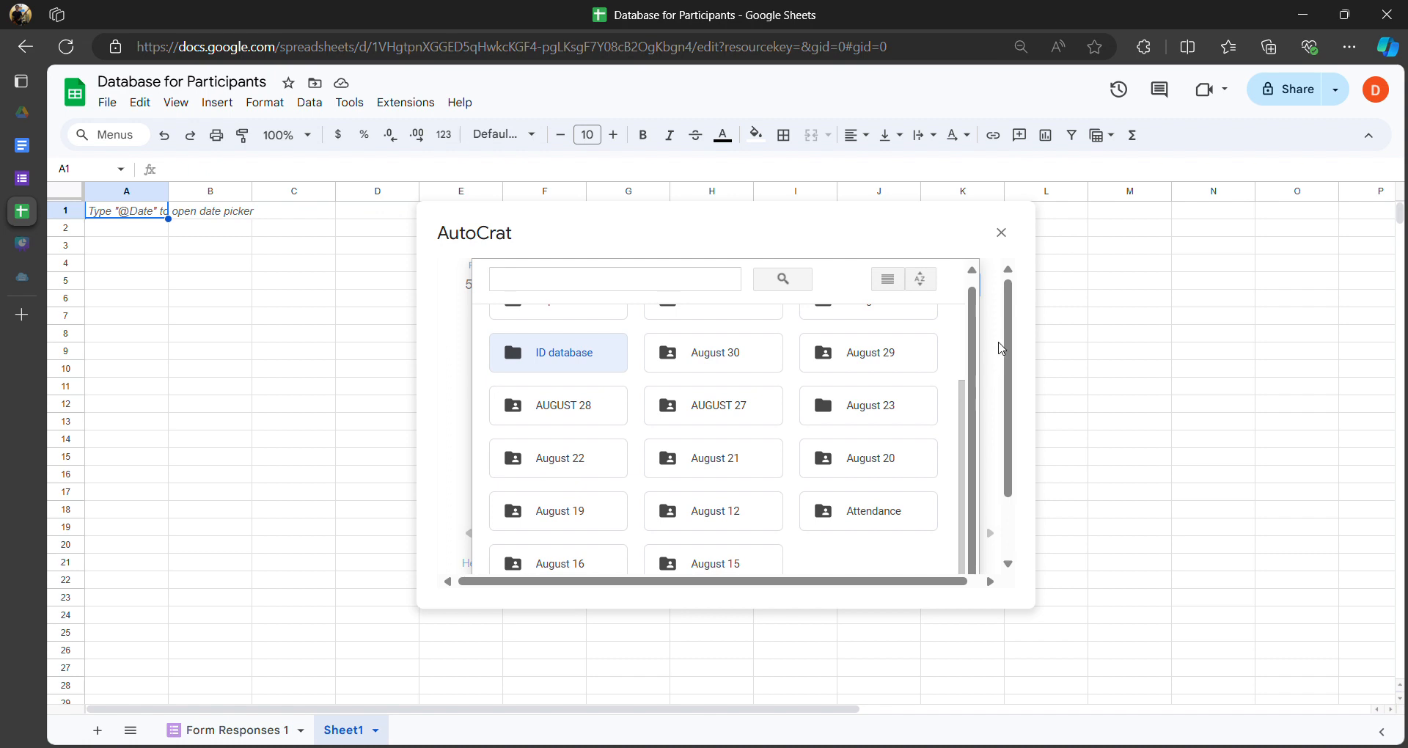
{"action": "scroll", "coordinate": [1006, 382], "scroll_direction": "down", "scroll_amount": 1}
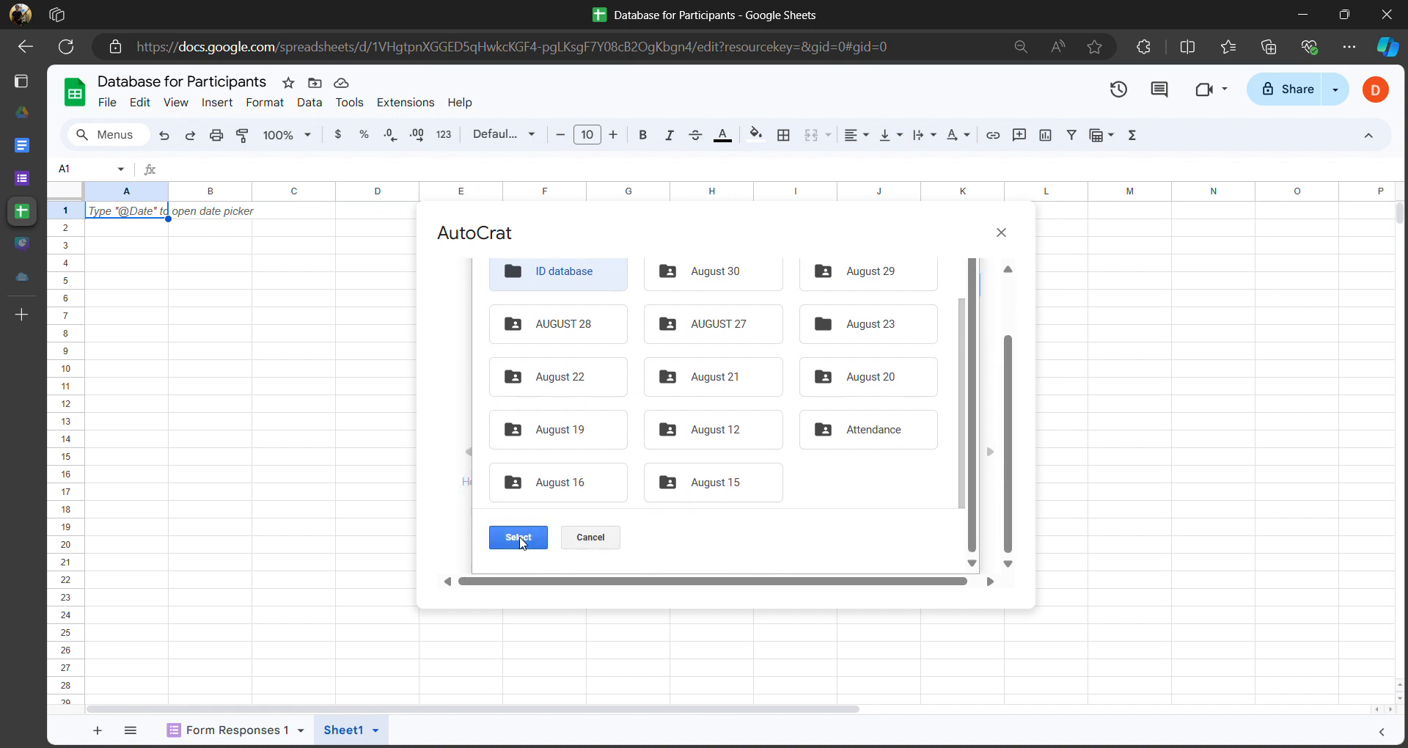
{"action": "left_click", "coordinate": [520, 539]}
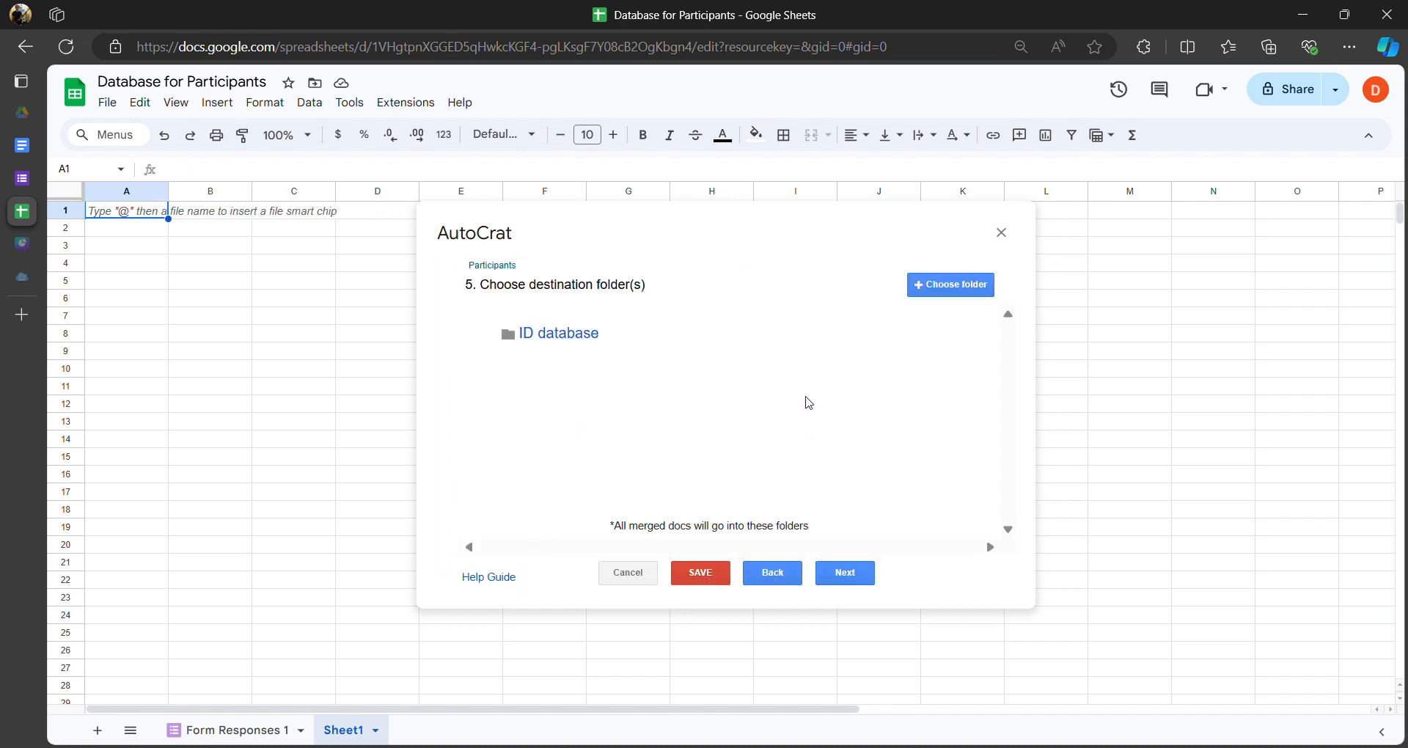
{"action": "left_click", "coordinate": [948, 292]}
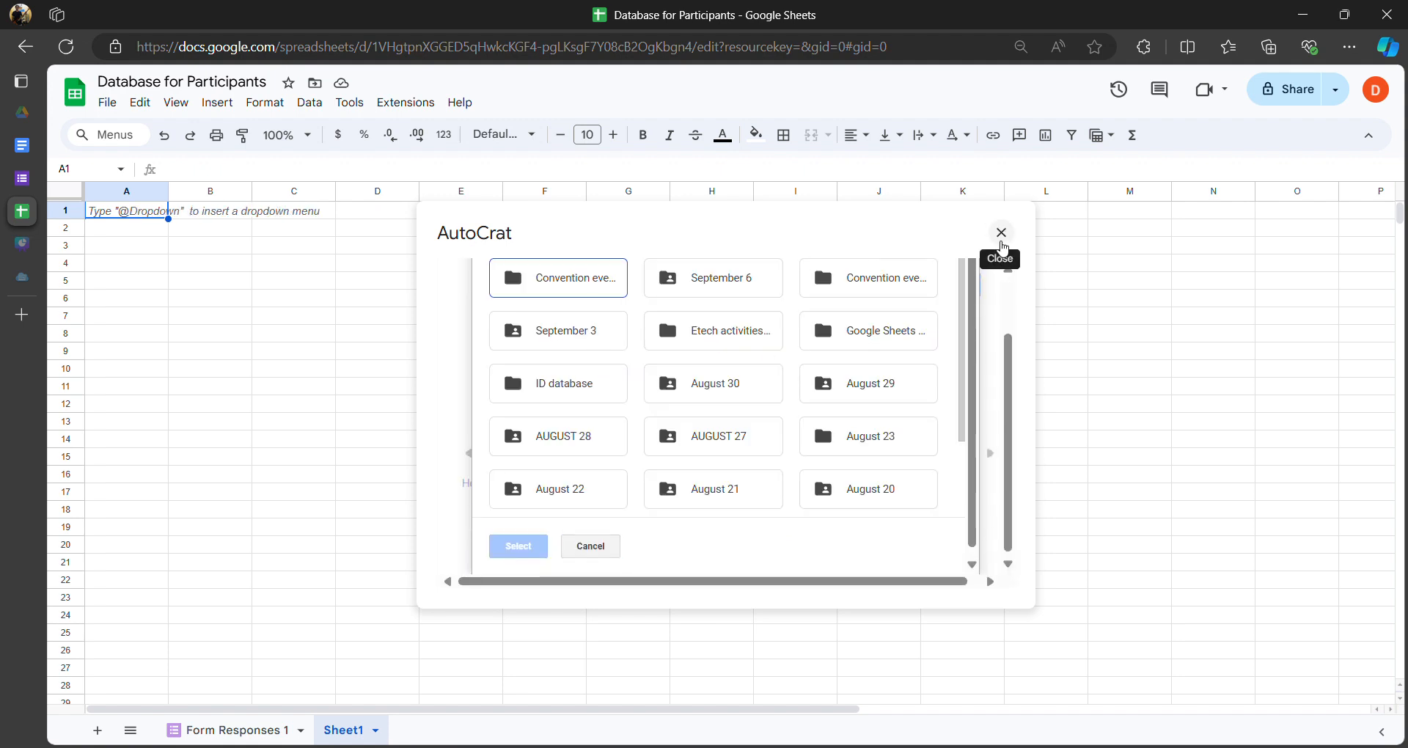
{"action": "scroll", "coordinate": [609, 513], "scroll_direction": "down", "scroll_amount": 3}
{"action": "left_click", "coordinate": [588, 536]}
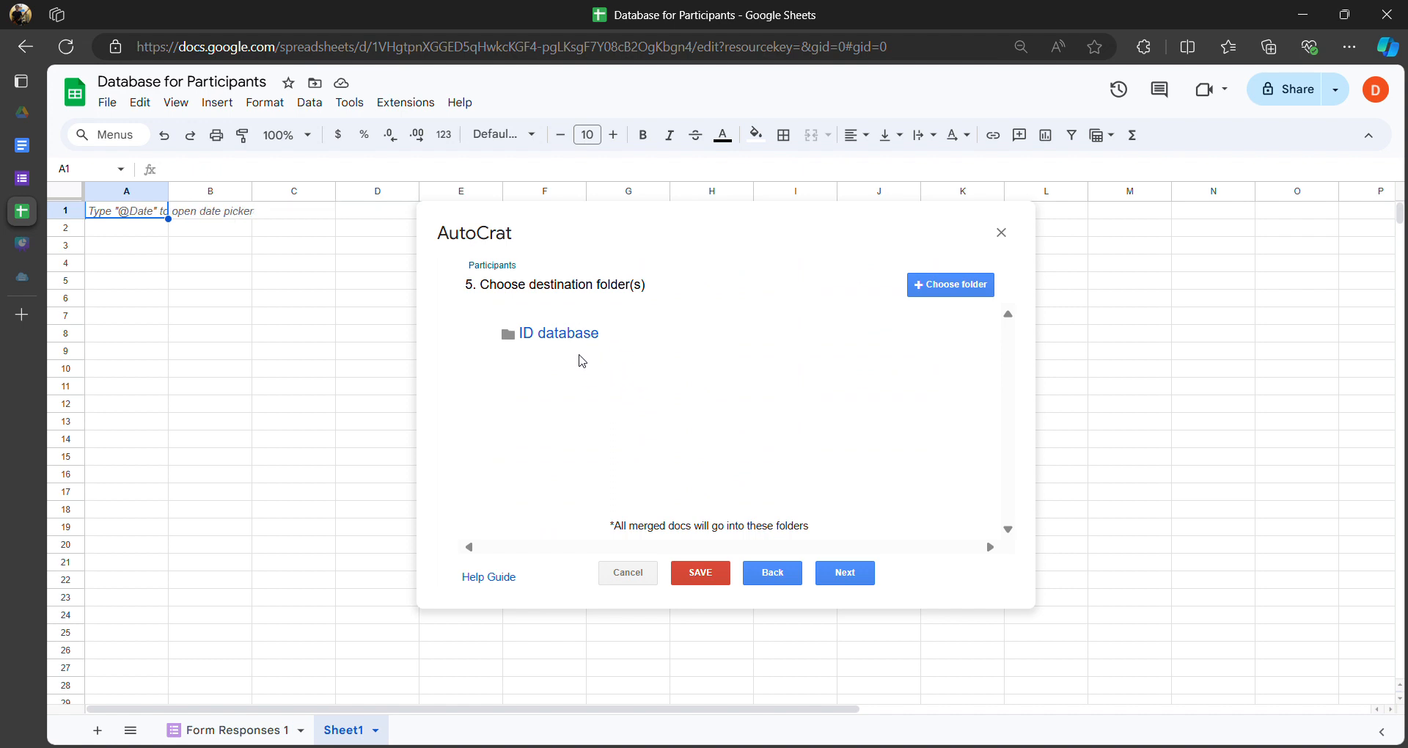
{"action": "mouse_move", "coordinate": [581, 351]}
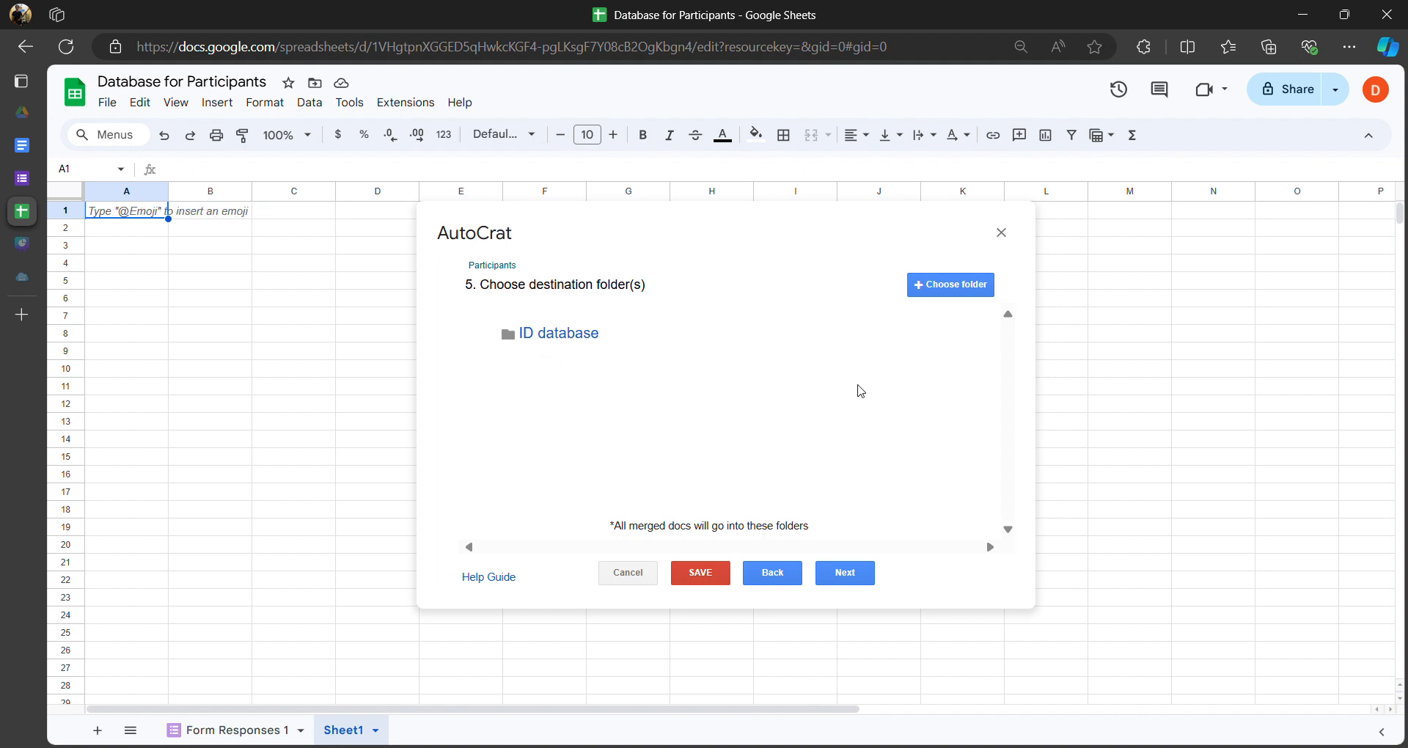
- Pass the destination, dynamic folder reference and merge condition steps without adding anything
{"action": "left_click", "coordinate": [845, 572]}
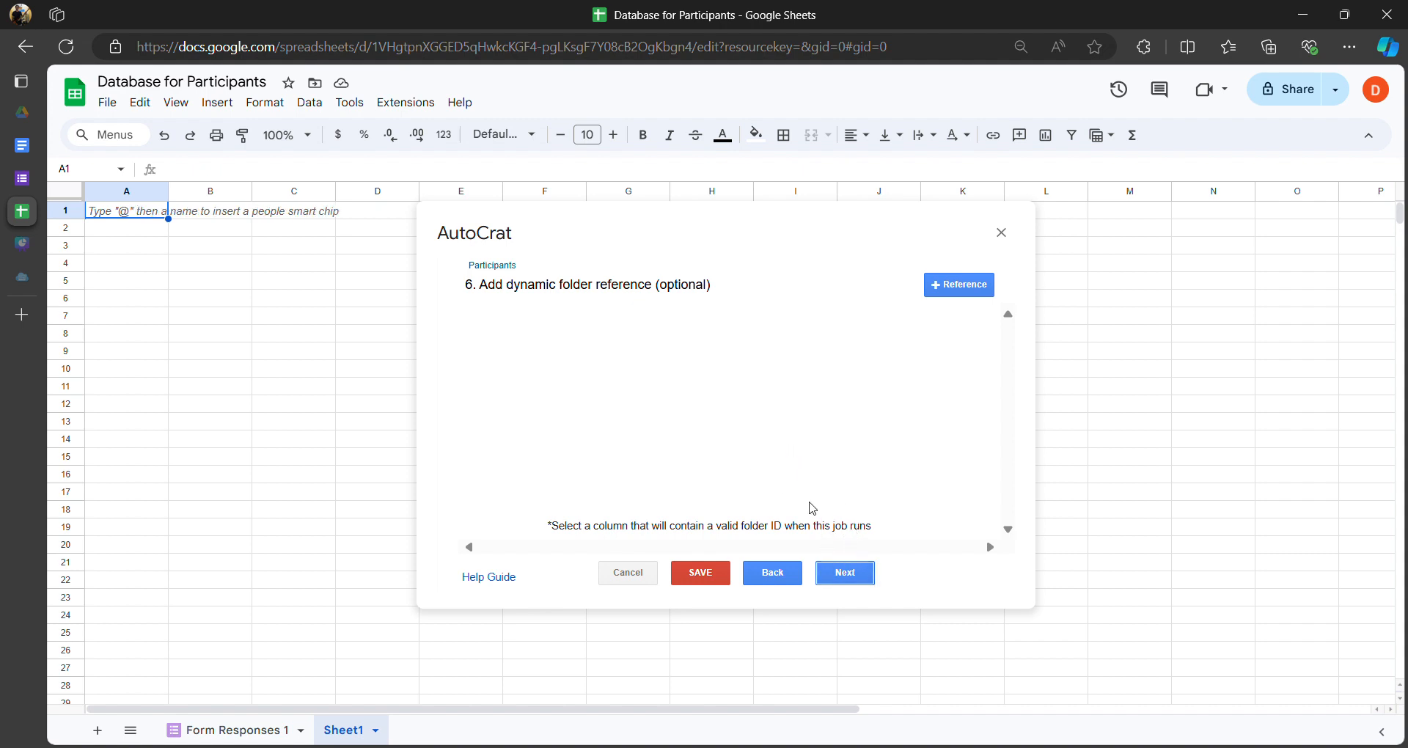
{"action": "left_click", "coordinate": [845, 573]}
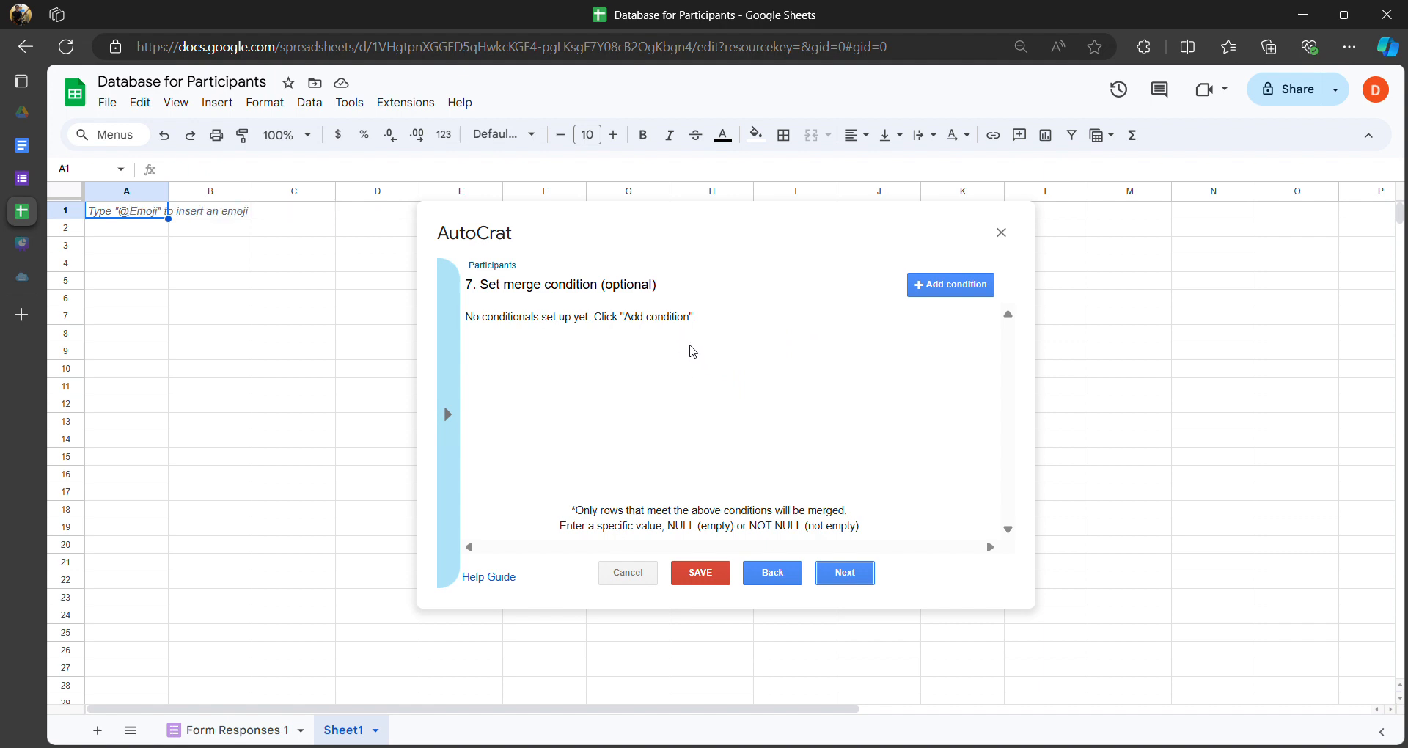
{"action": "left_click", "coordinate": [857, 578]}
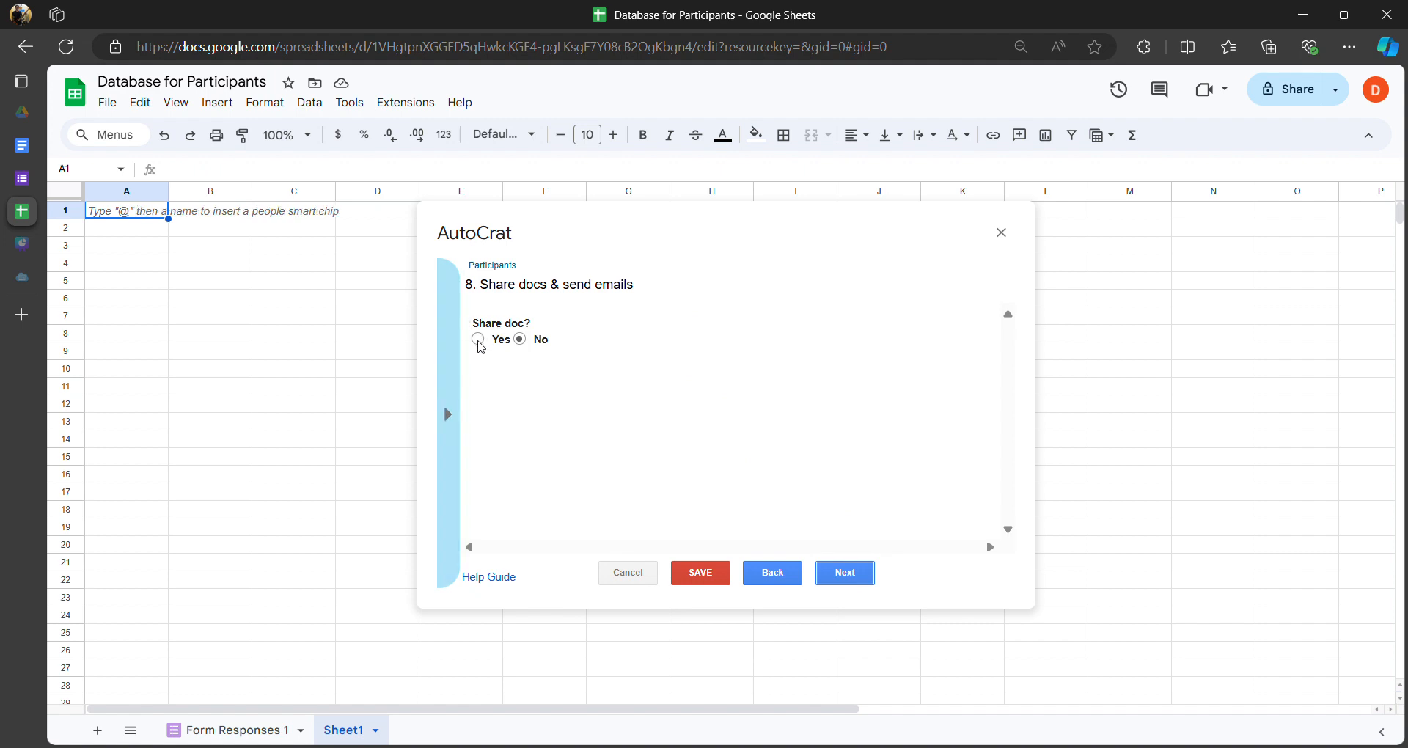
- Set Share doc? to Yes with PDF sharing, and focus the email To field
{"action": "left_click", "coordinate": [478, 339]}
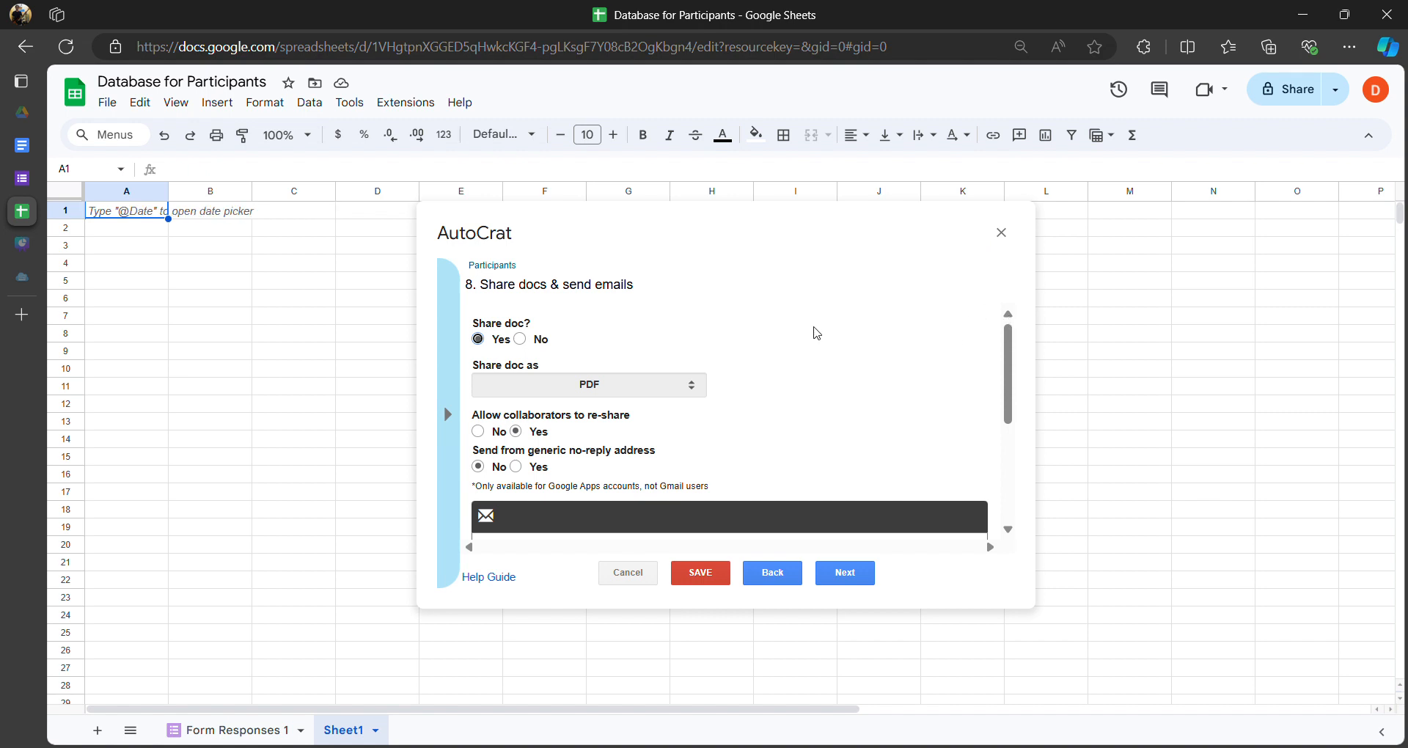
{"action": "scroll", "coordinate": [744, 337], "scroll_direction": "down", "scroll_amount": 5}
{"action": "scroll", "coordinate": [733, 345], "scroll_direction": "up", "scroll_amount": 5}
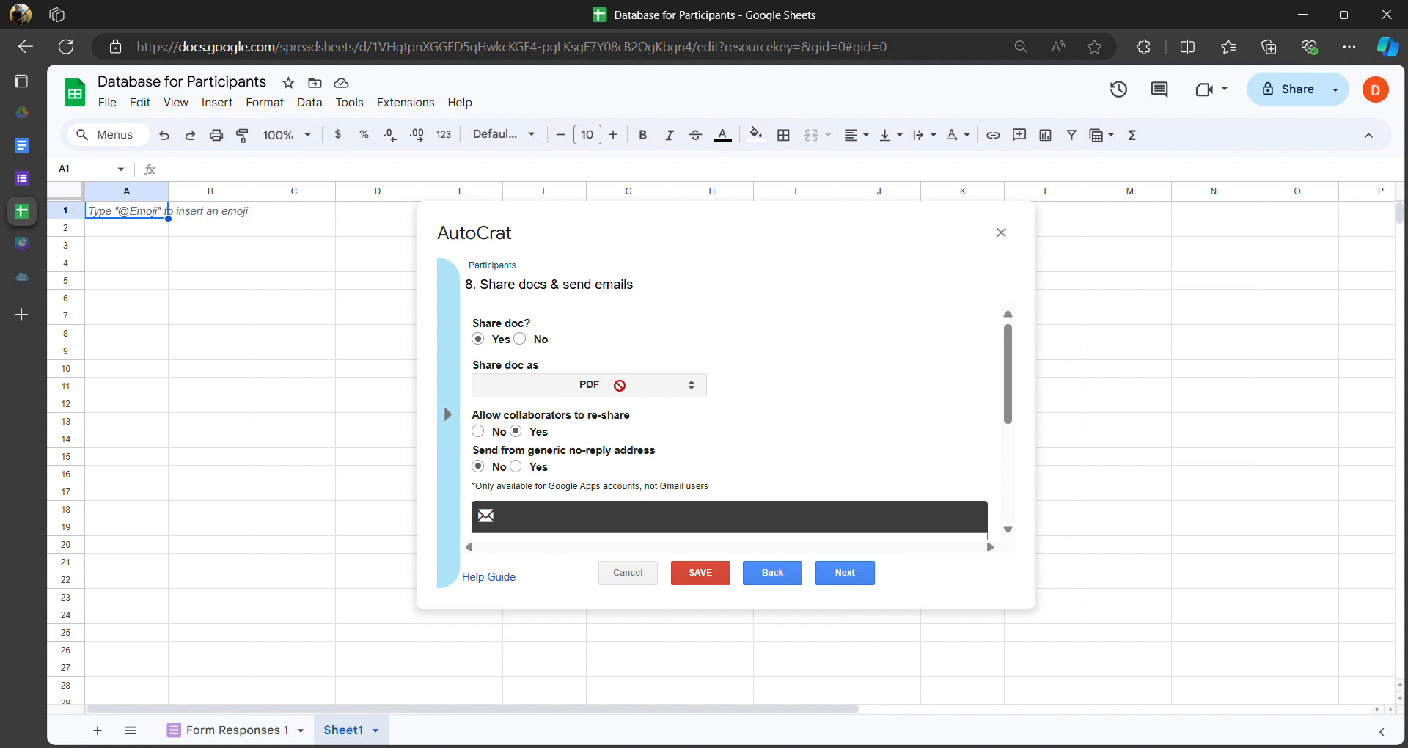
{"action": "scroll", "coordinate": [673, 383], "scroll_direction": "down", "scroll_amount": 3}
{"action": "scroll", "coordinate": [664, 383], "scroll_direction": "up", "scroll_amount": 2}
{"action": "scroll", "coordinate": [652, 382], "scroll_direction": "down", "scroll_amount": 1}
{"action": "scroll", "coordinate": [608, 382], "scroll_direction": "up", "scroll_amount": 2}
{"action": "scroll", "coordinate": [630, 363], "scroll_direction": "down", "scroll_amount": 3}
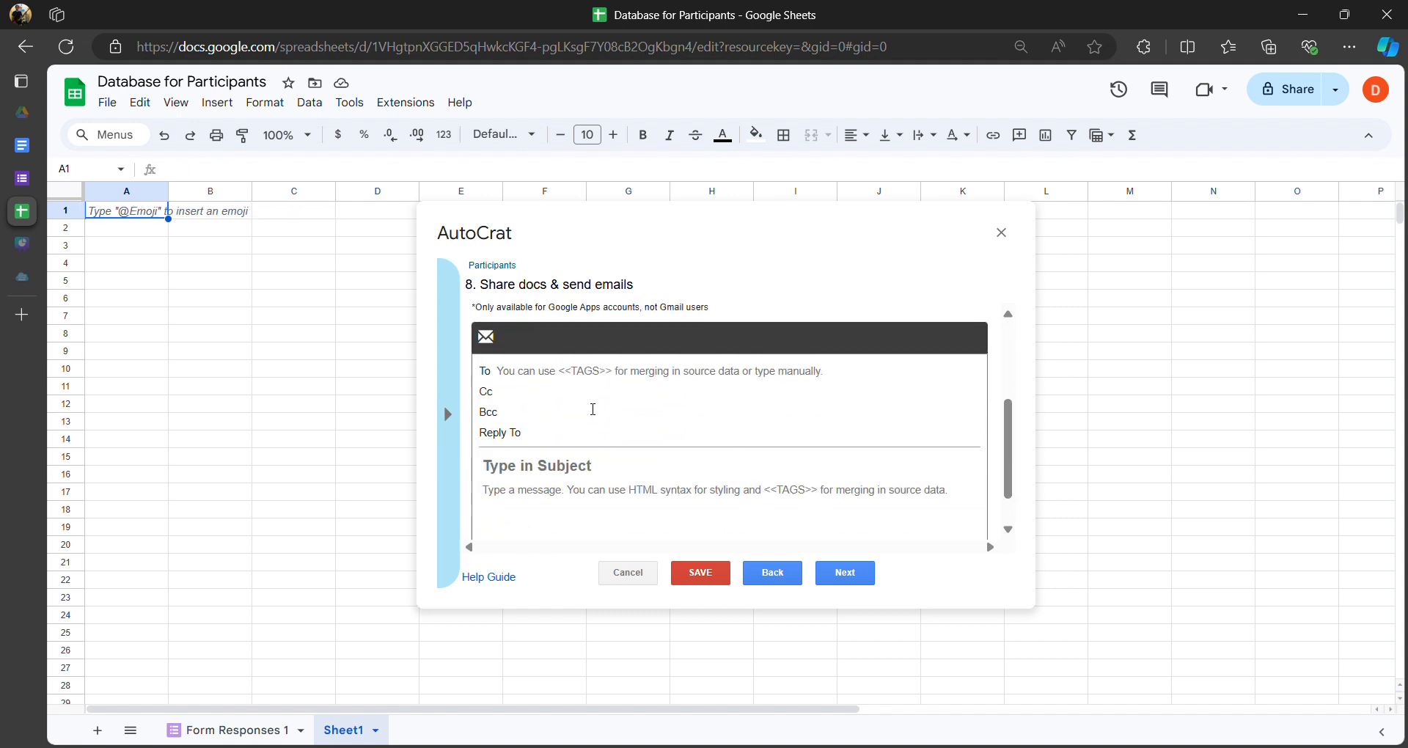
{"action": "left_click", "coordinate": [588, 368]}
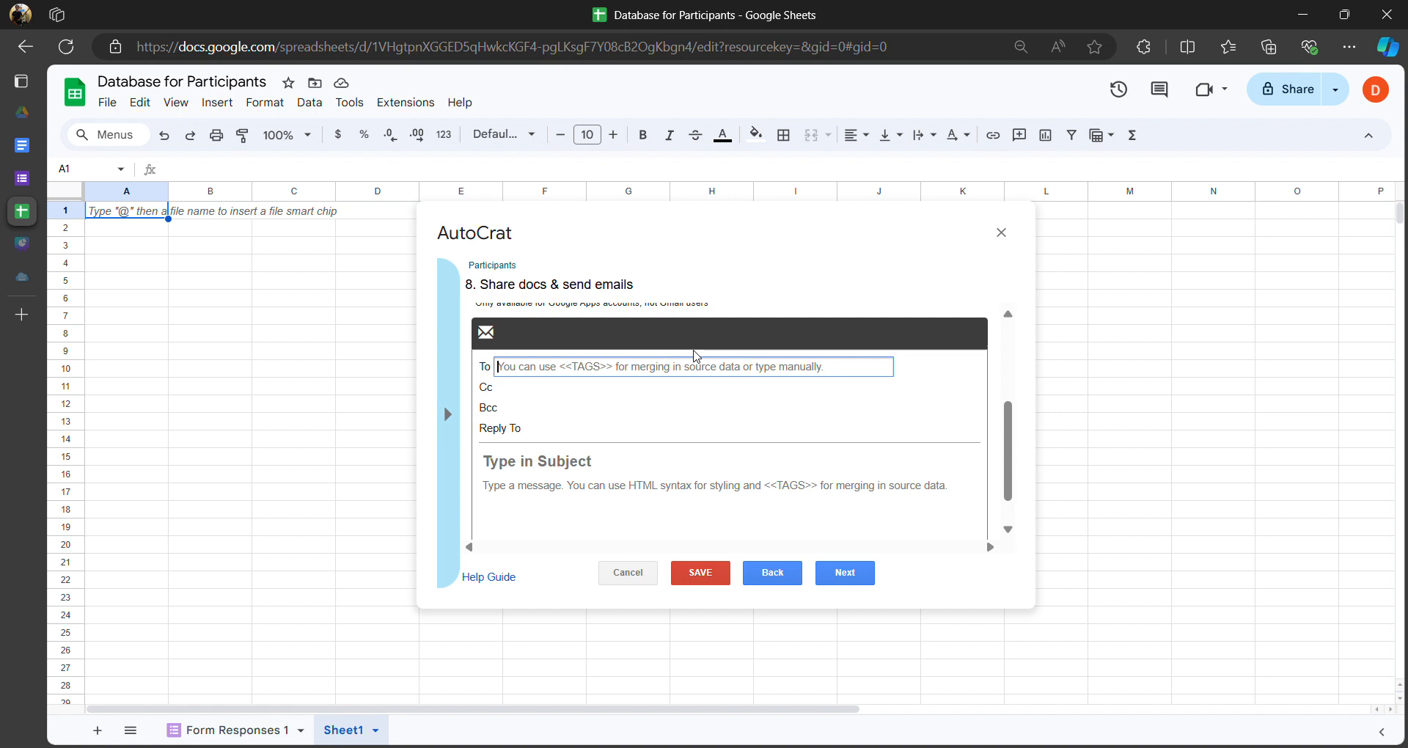
- Enter the <<Email>> merge tag as the share email's To recipient
{"action": "type", "text": "don"}
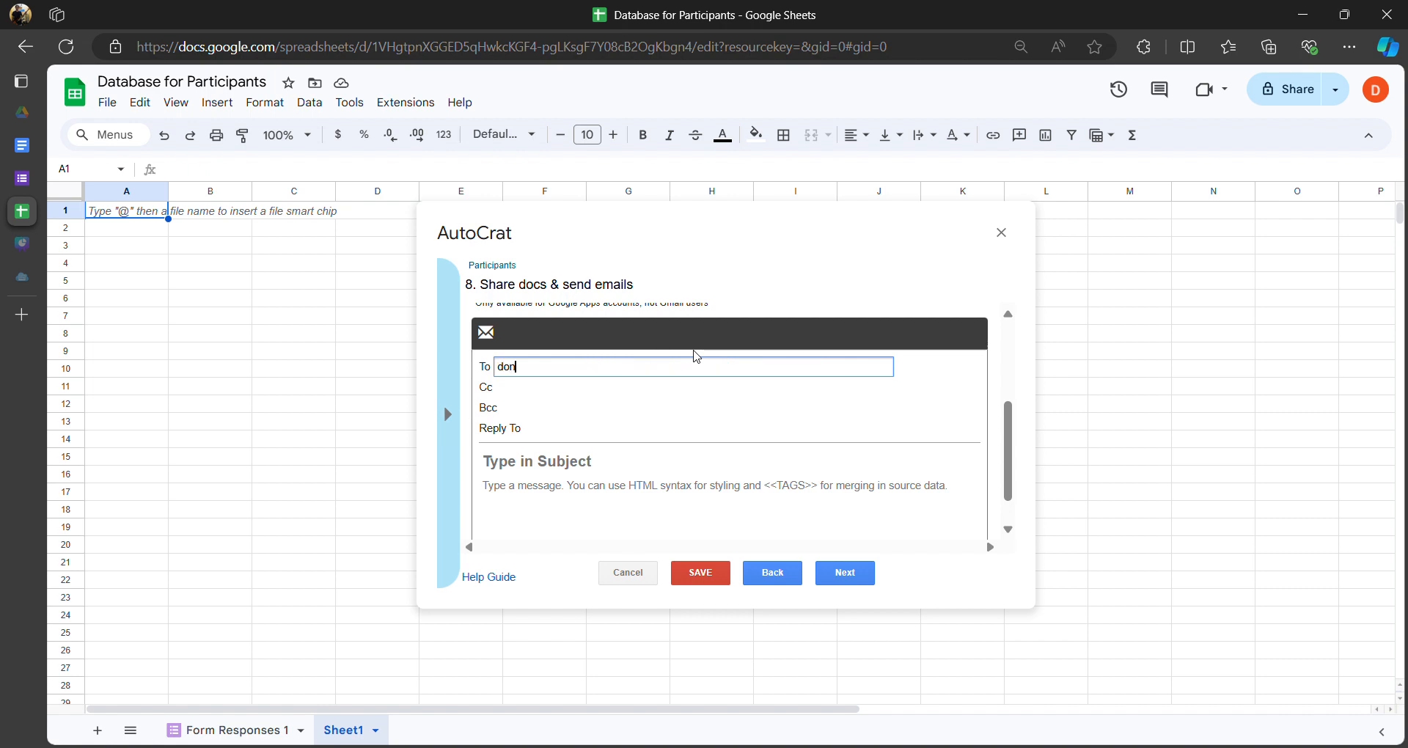
{"action": "key", "text": "BackSpace"}
{"action": "key", "text": "BackSpace"}
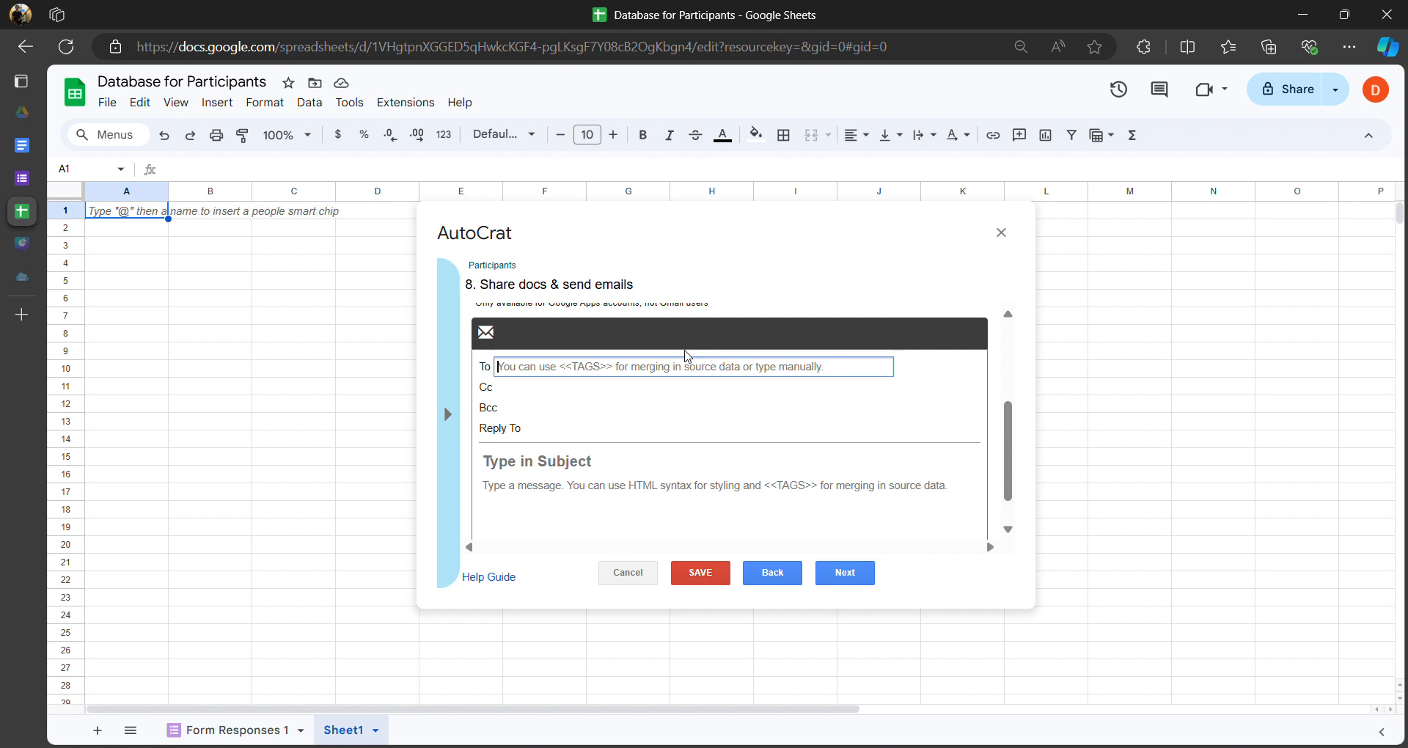
{"action": "type", "text": "<"}
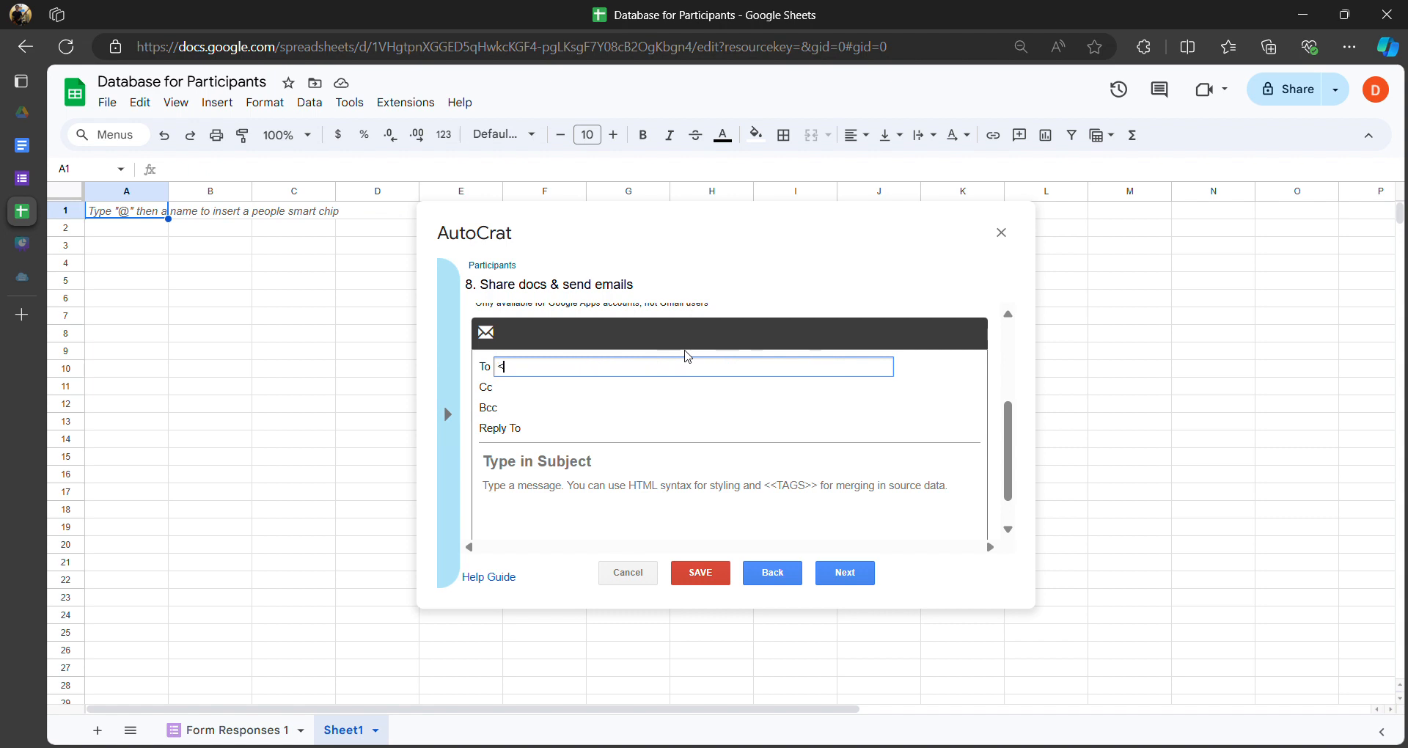
{"action": "type", "text": "<Email>>"}
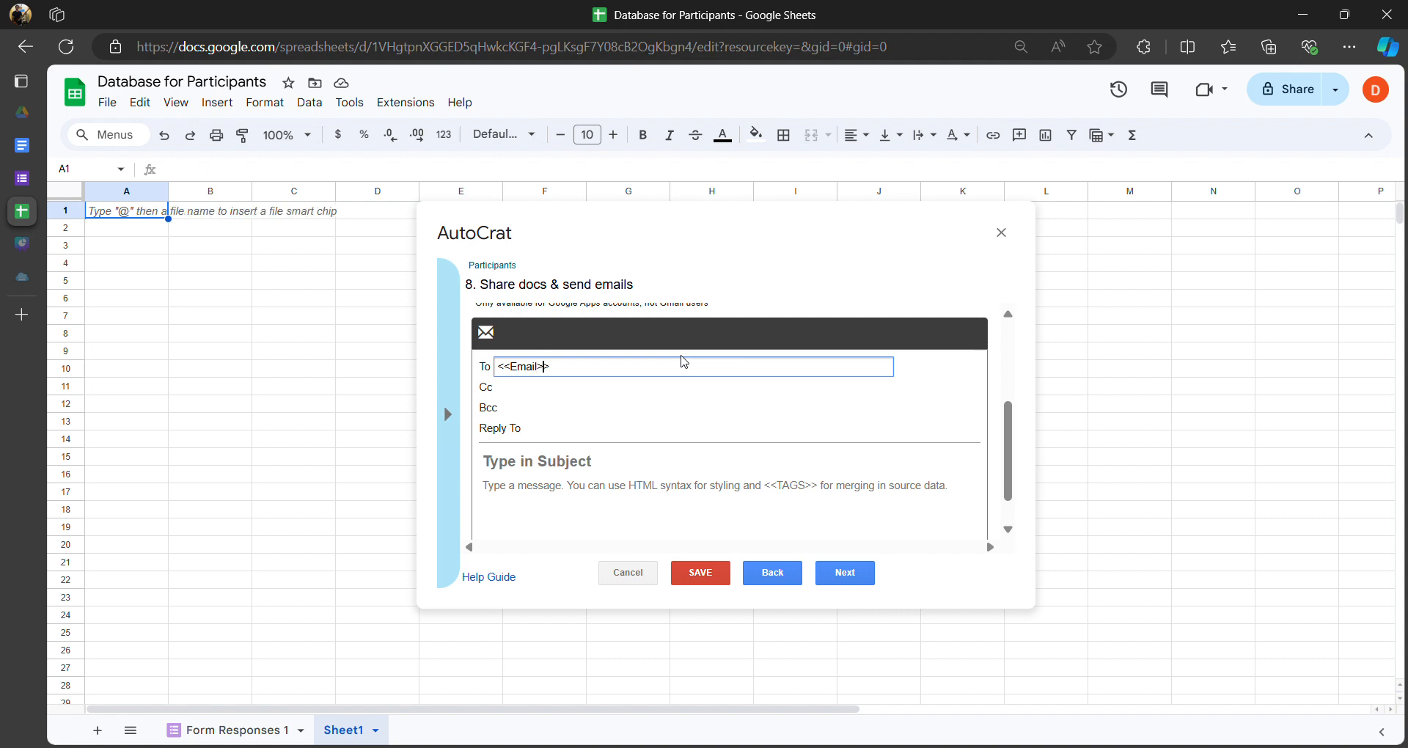
{"action": "key", "text": "shift+Left"}
{"action": "key", "text": "shift+Left"}
{"action": "key", "text": "shift+Left"}
{"action": "key", "text": "shift+Left"}
{"action": "key", "text": "shift+Left"}
{"action": "key", "text": "Right"}
{"action": "left_click", "coordinate": [576, 462]}
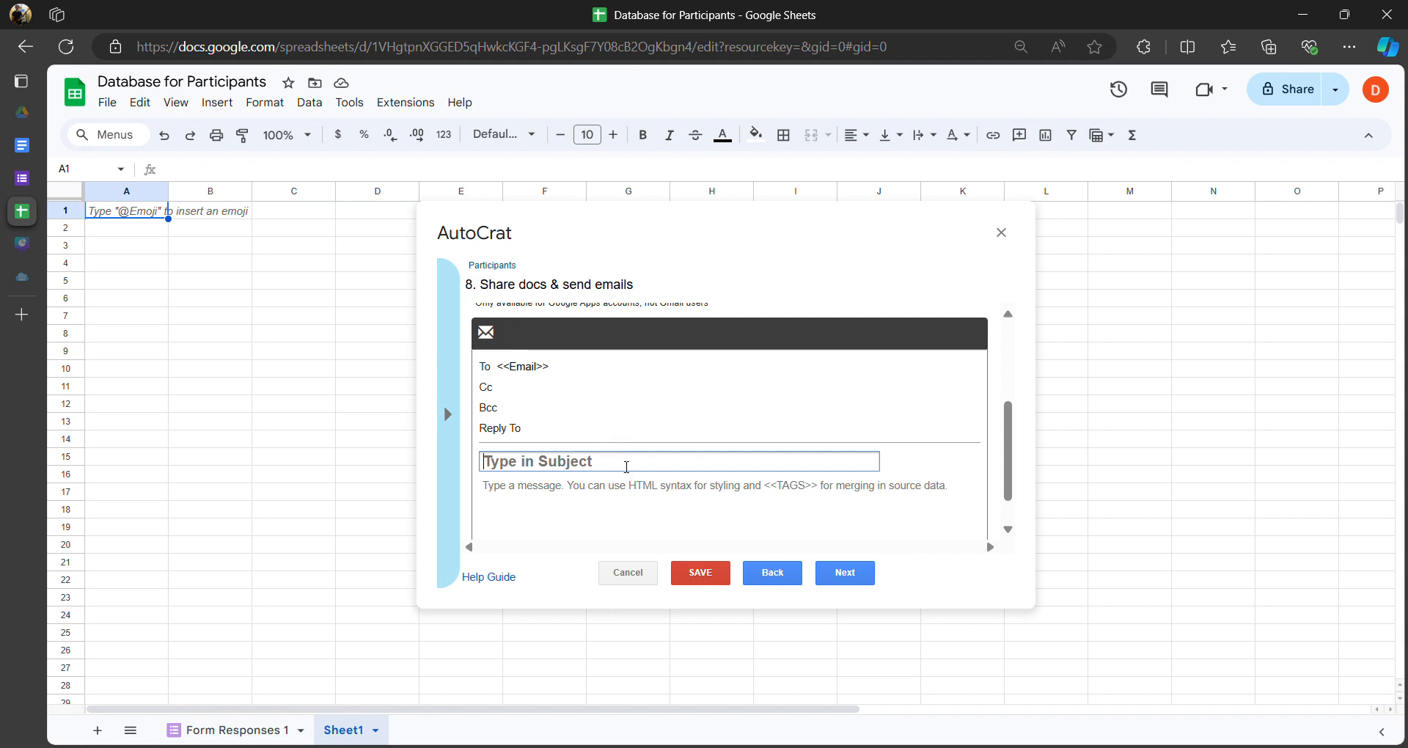
{"action": "scroll", "coordinate": [587, 415], "scroll_direction": "up", "scroll_amount": 1}
{"action": "scroll", "coordinate": [570, 381], "scroll_direction": "down", "scroll_amount": 2}
{"action": "left_click", "coordinate": [559, 326]}
{"action": "left_click_drag", "start_coordinate": [496, 325], "coordinate": [585, 325]}
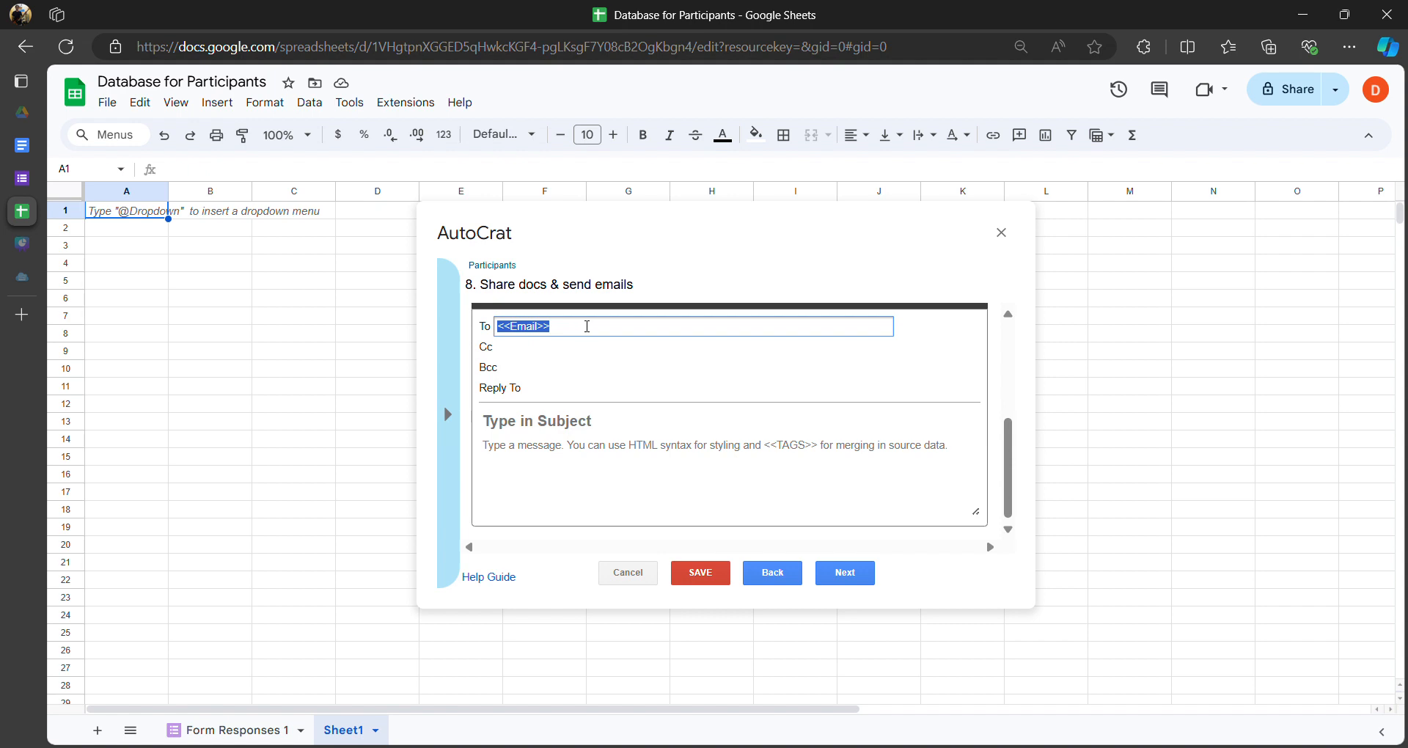
{"action": "left_click", "coordinate": [575, 327]}
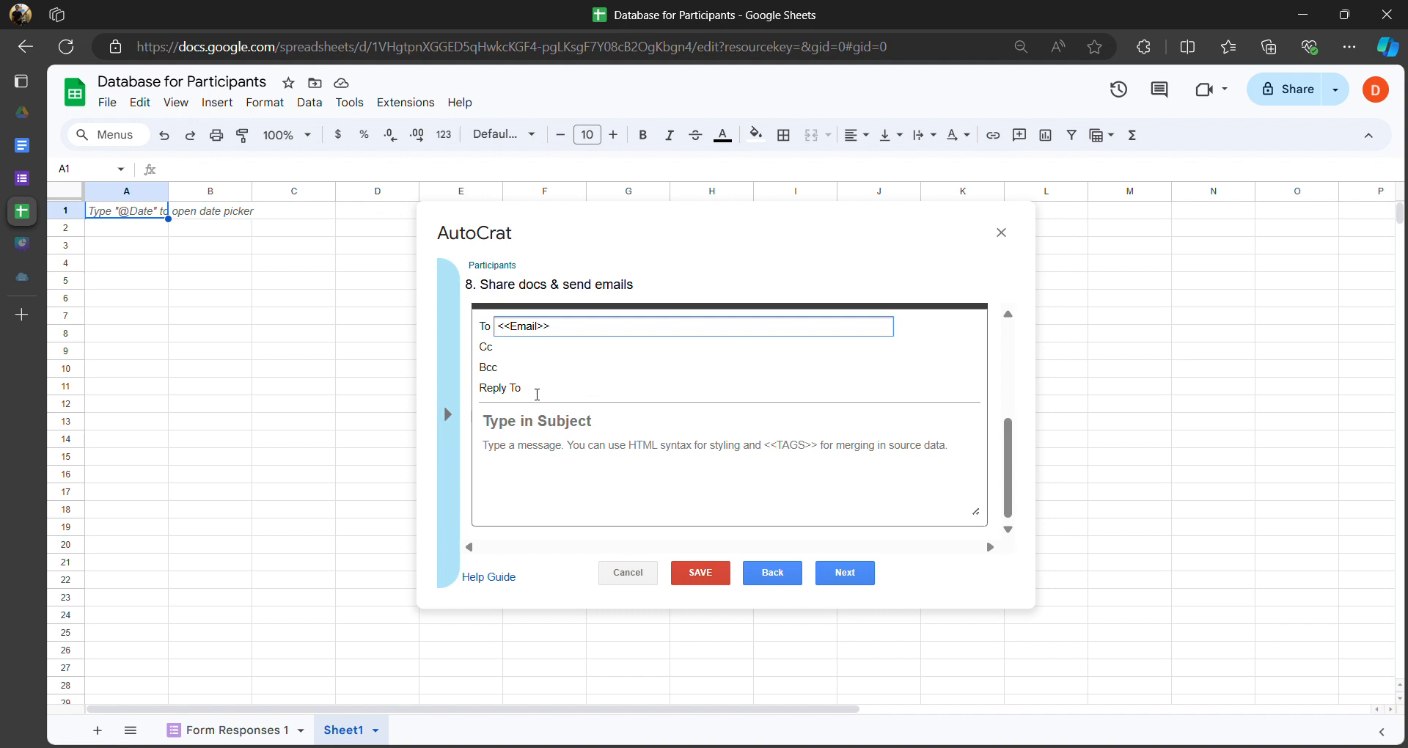
{"action": "scroll", "coordinate": [533, 395], "scroll_direction": "up", "scroll_amount": 3}
{"action": "scroll", "coordinate": [643, 402], "scroll_direction": "down", "scroll_amount": 3}
{"action": "left_click", "coordinate": [579, 421]}
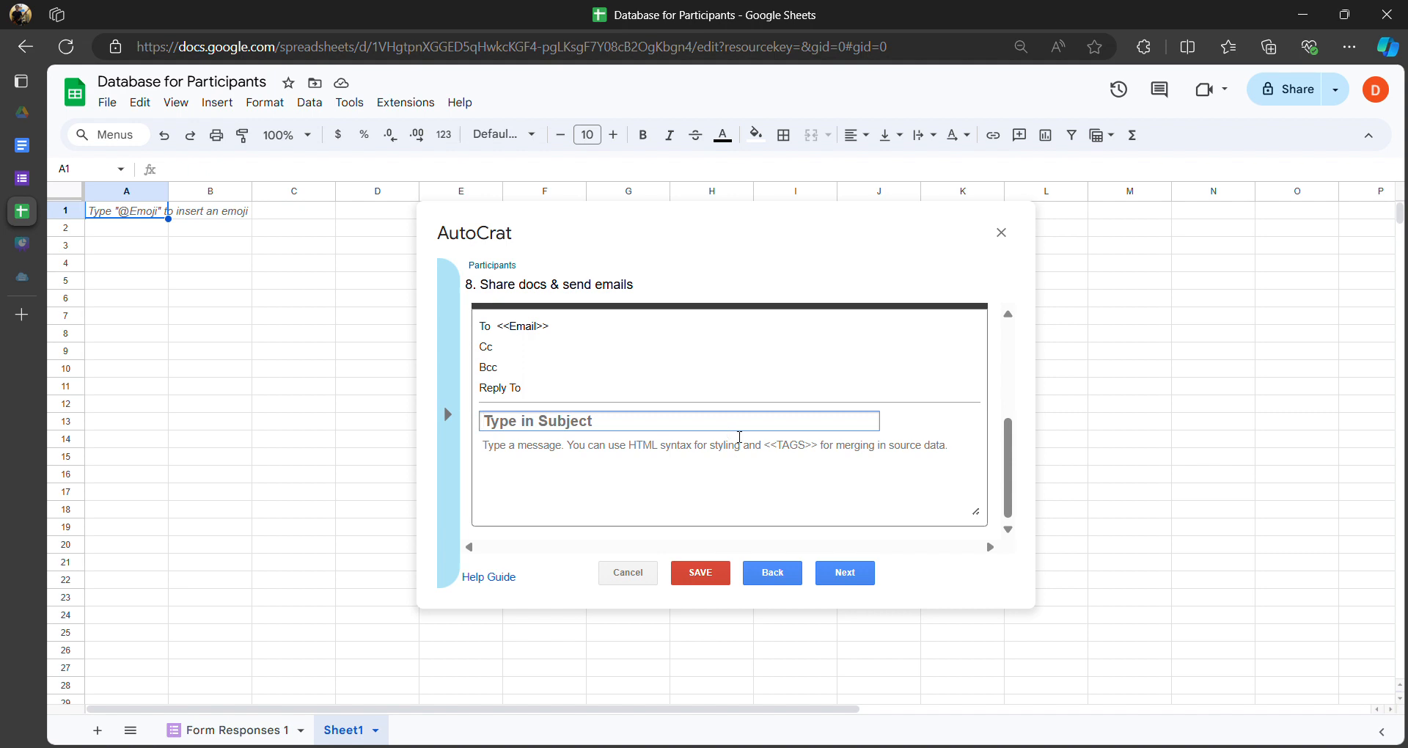
- Enter 'ID card for the event' as the email subject
{"action": "type", "text": "ID"}
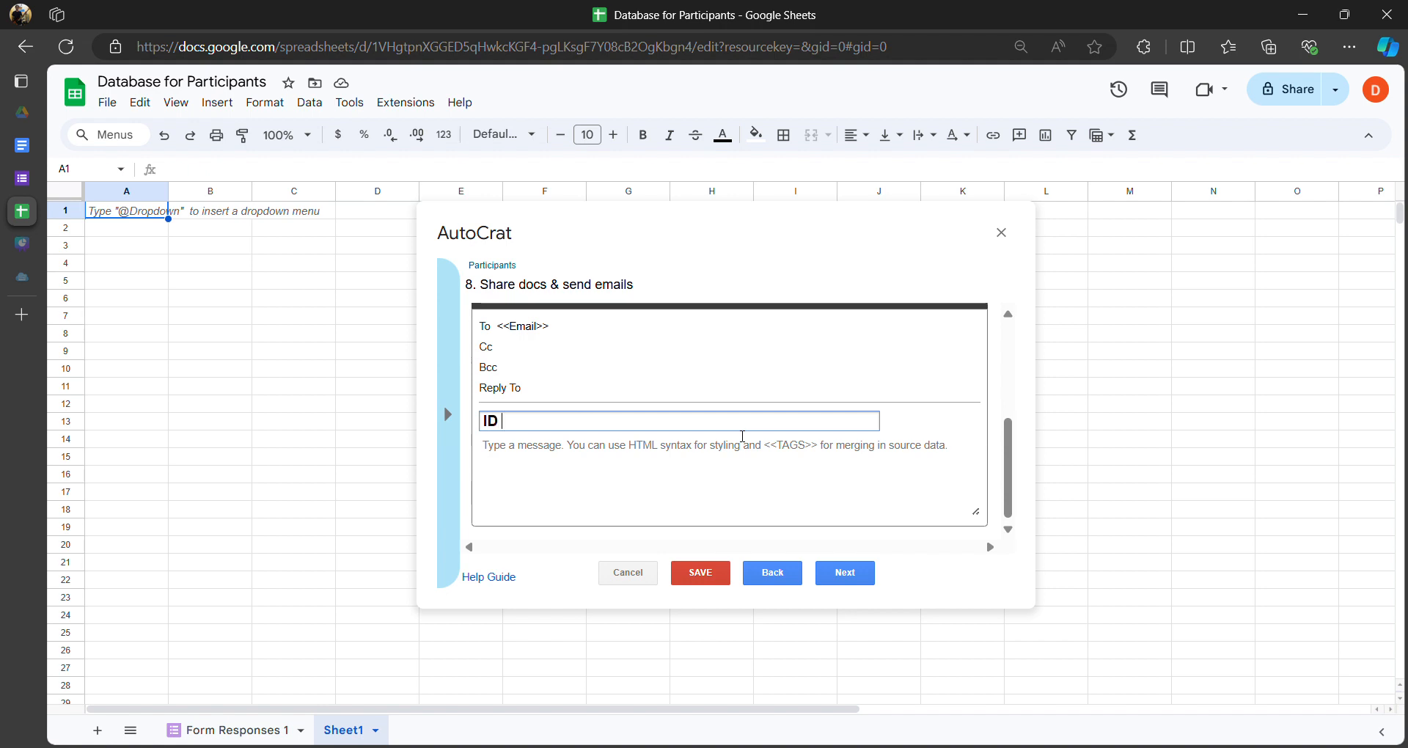
{"action": "type", "text": " card for the "}
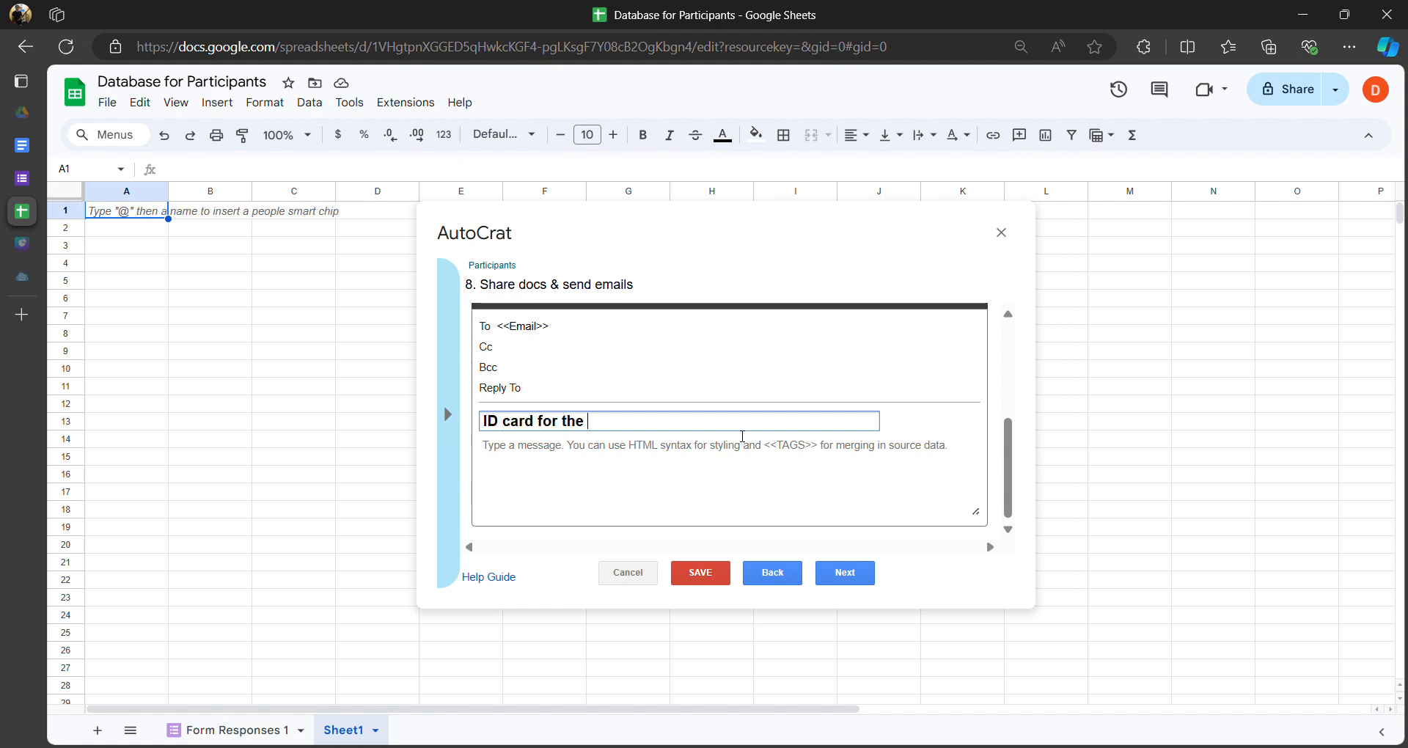
{"action": "type", "text": "event"}
{"action": "left_click", "coordinate": [733, 455]}
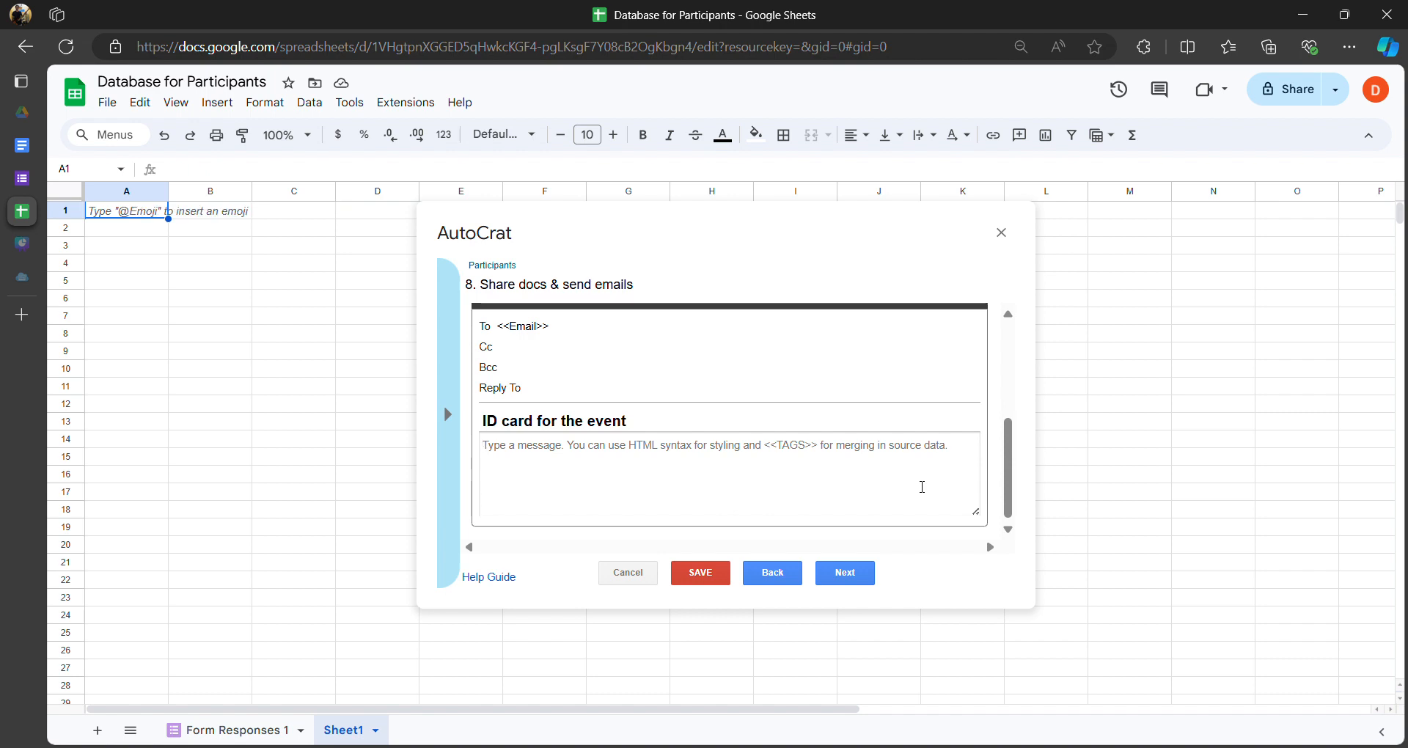
- Write the body 'Hello <<Name>> Here is the ID card that you will be needing for your event. Thank you'
{"action": "type", "text": "Hello"}
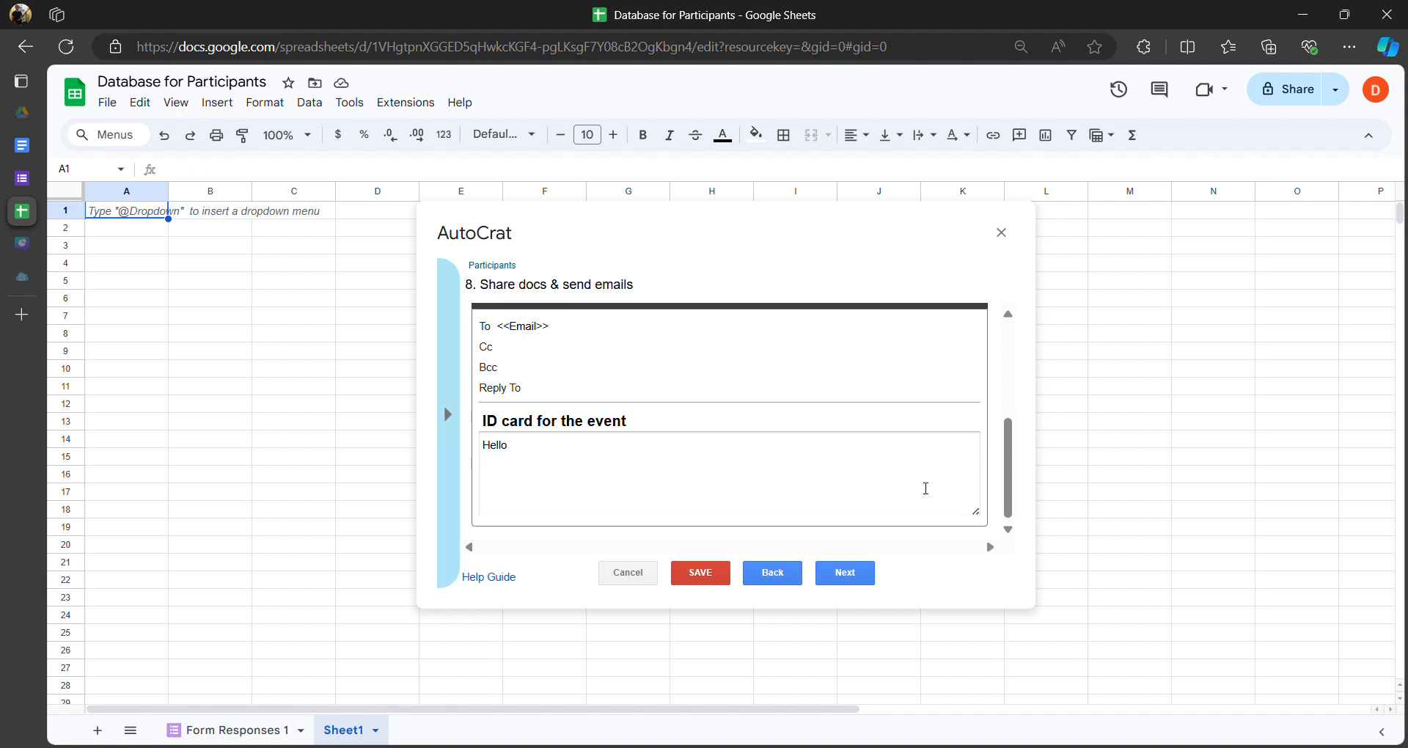
{"action": "type", "text": " <<"}
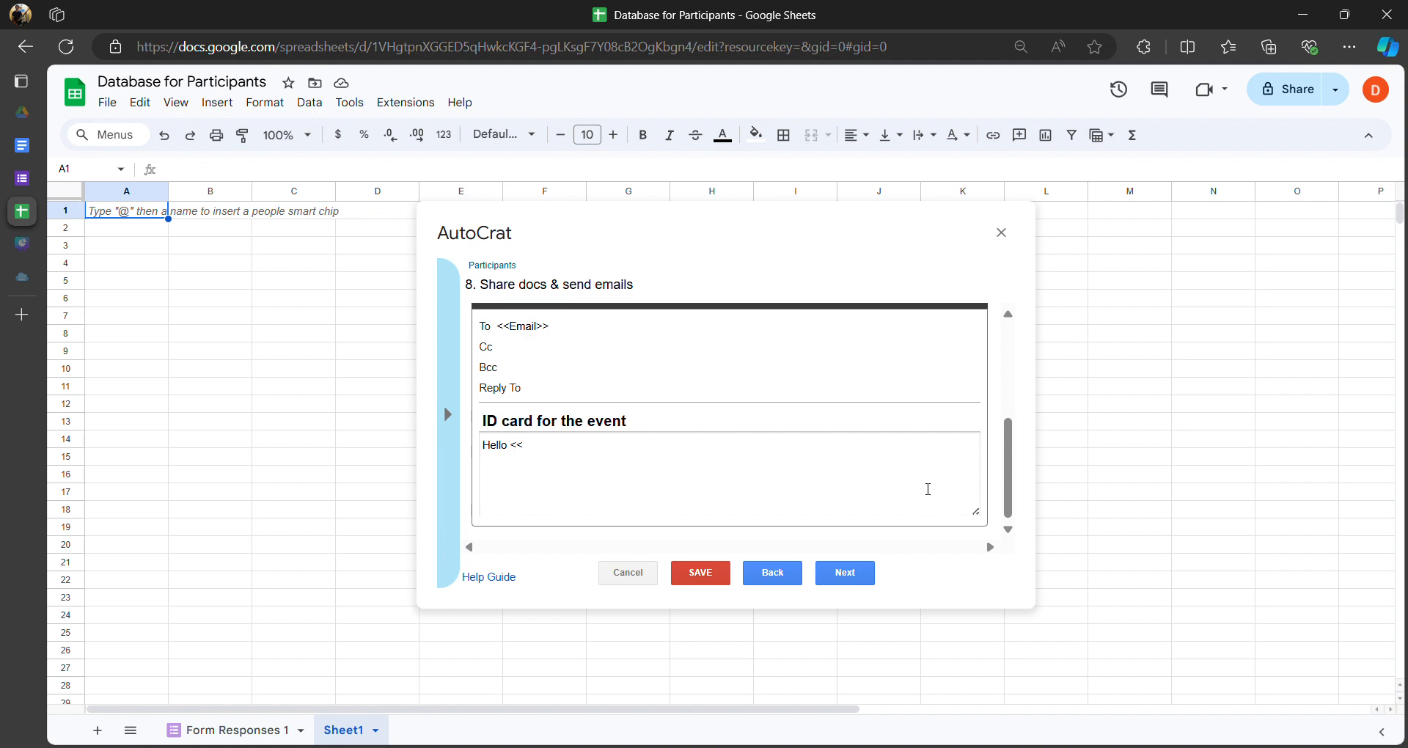
{"action": "type", "text": "Name>>,"}
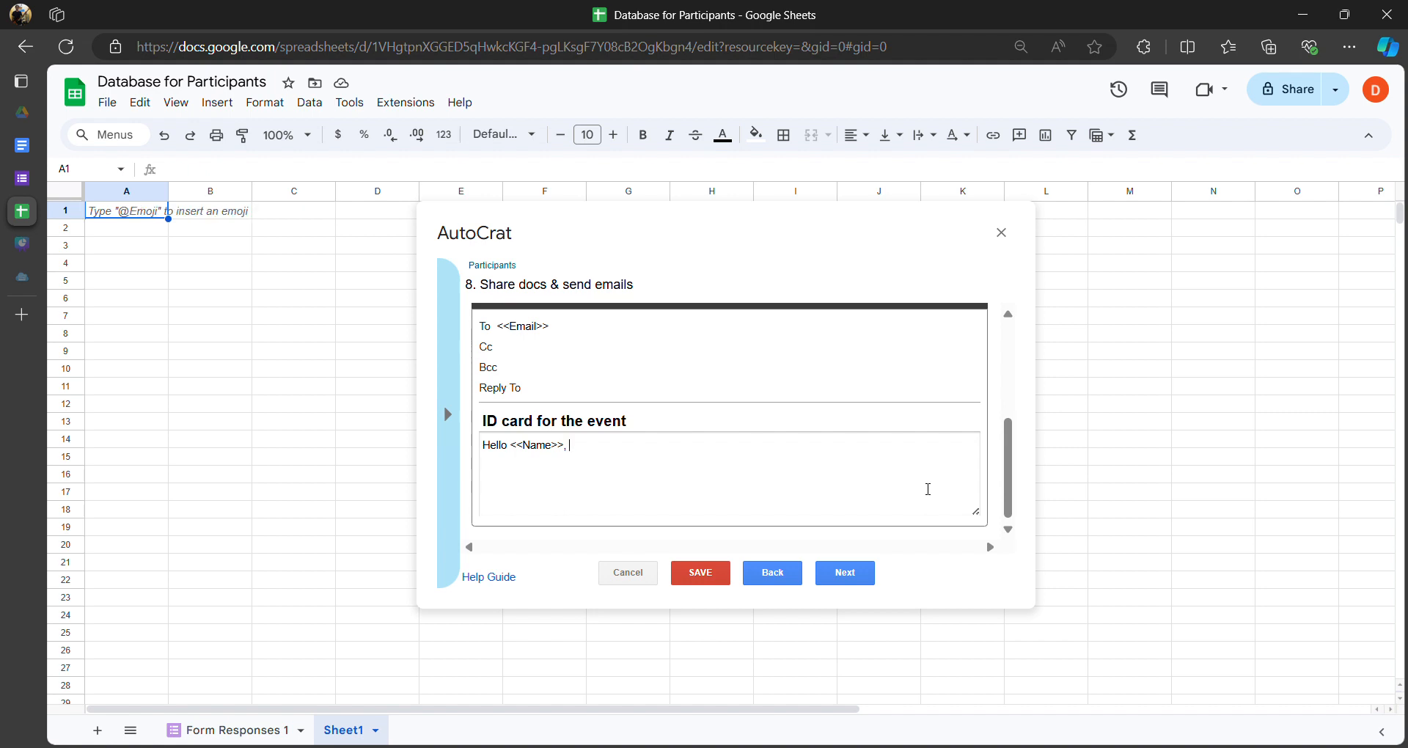
{"action": "type", "text": "Here is the "}
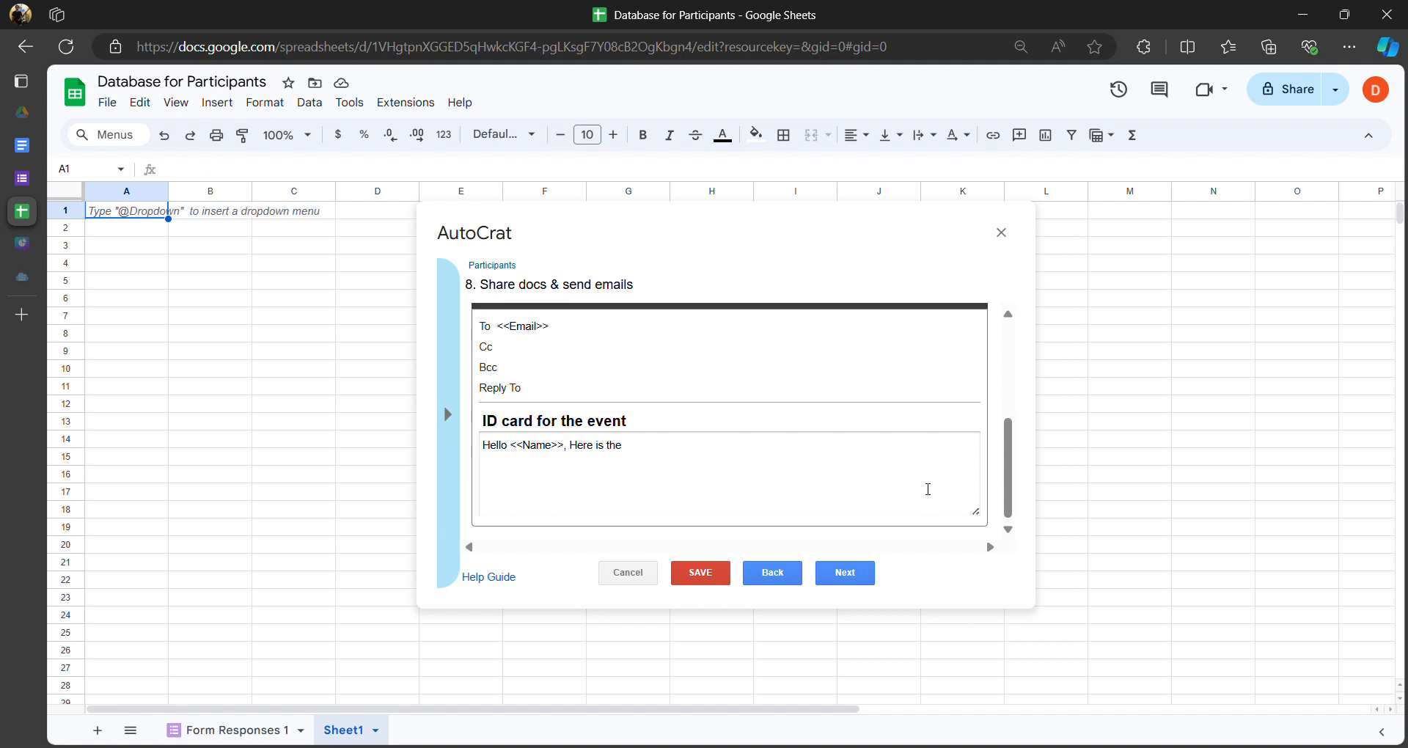
{"action": "type", "text": "ID card th"}
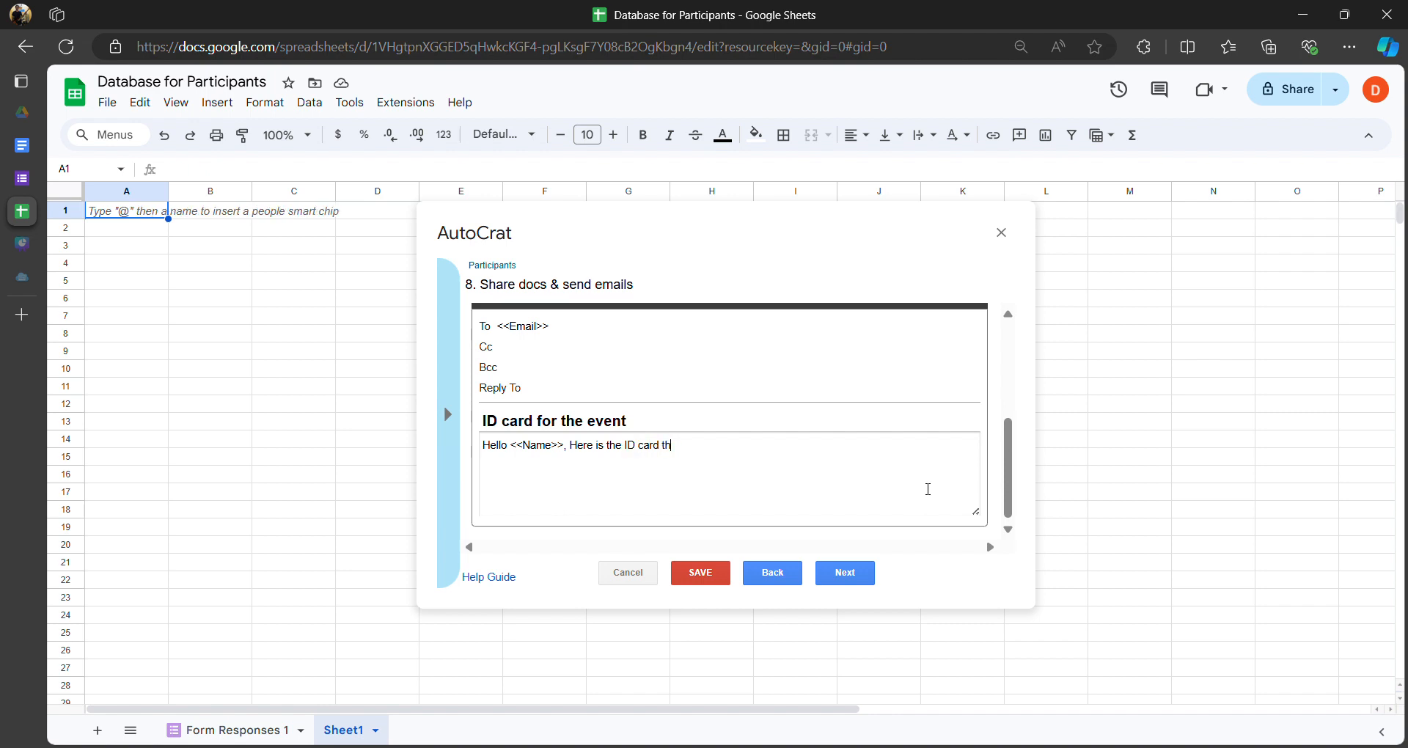
{"action": "type", "text": "at you will be needing for your event.  Th"}
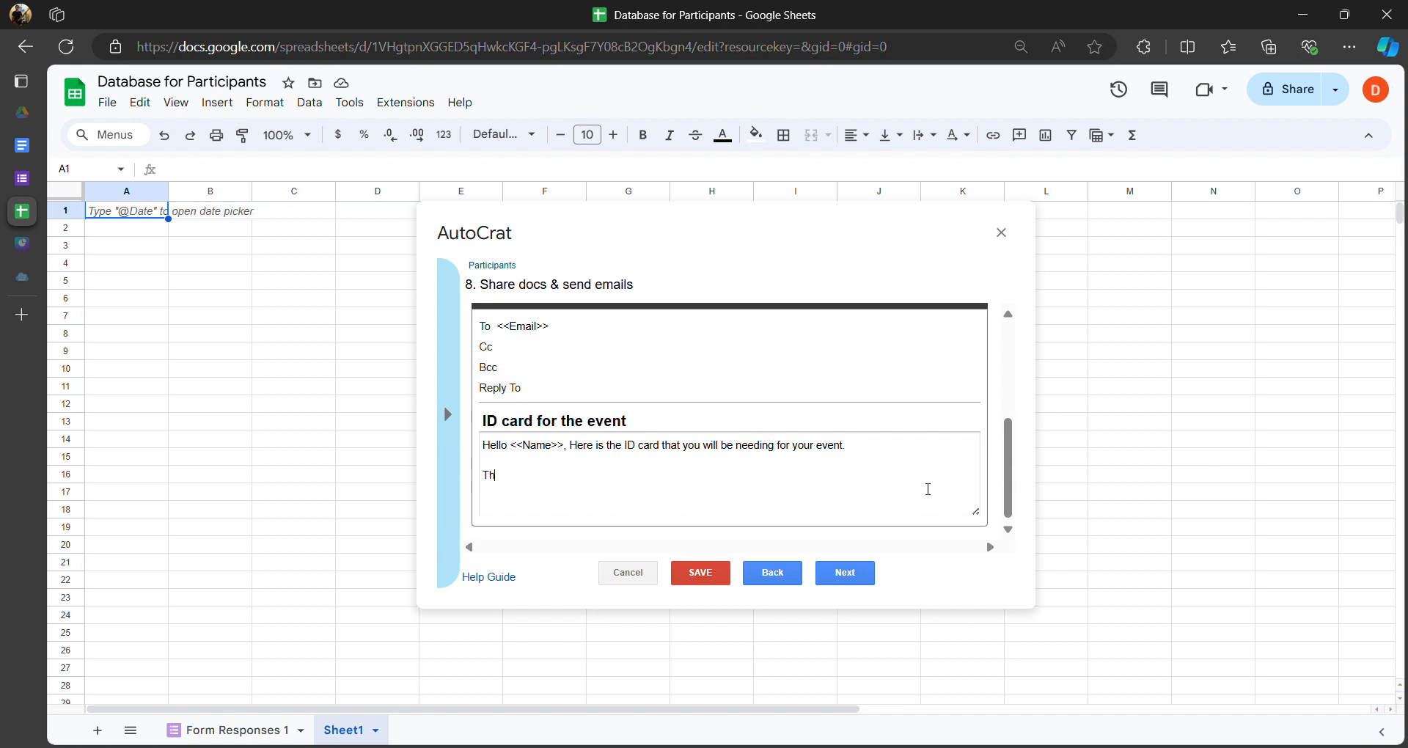
{"action": "type", "text": "ank you!"}
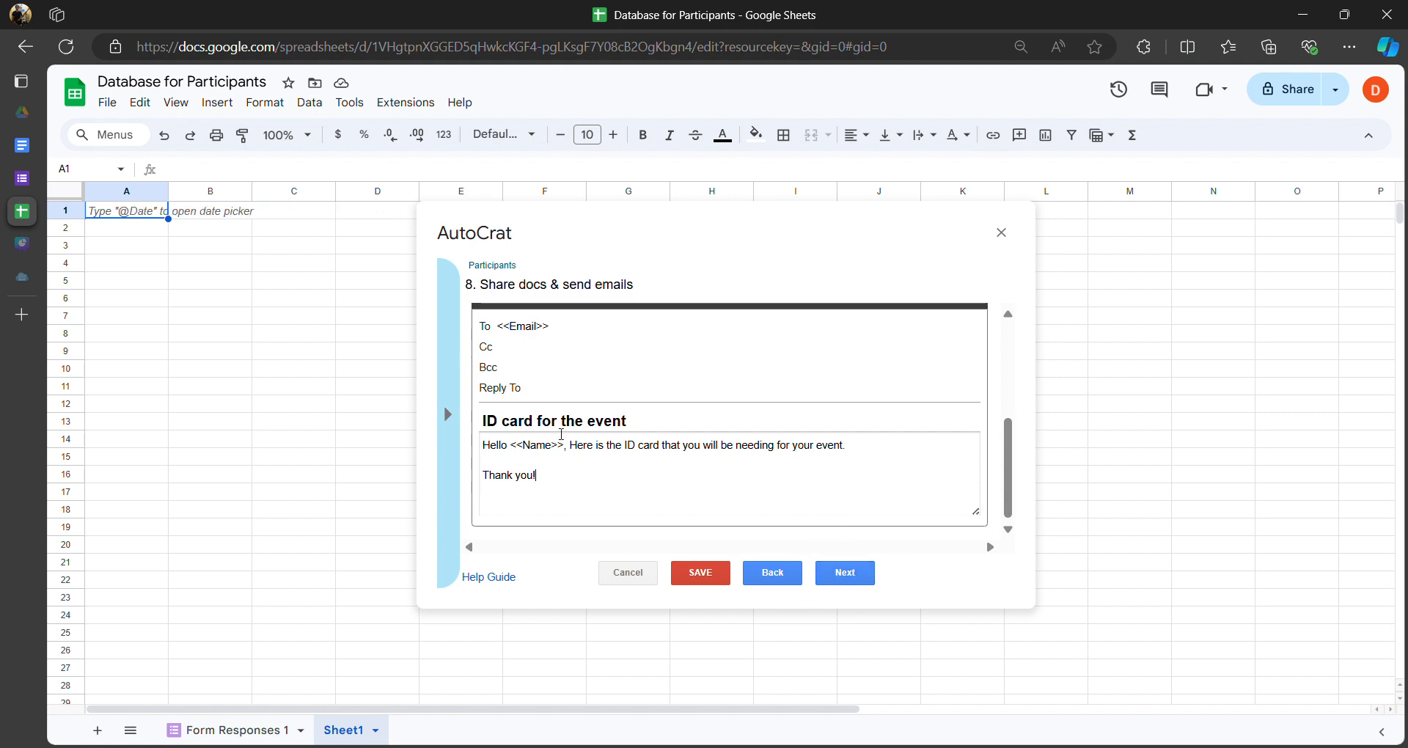
- Remove the extra <<Email>> line from the body and continue to the trigger settings
{"action": "key", "text": "Return"}
{"action": "type", "text": "<<"}
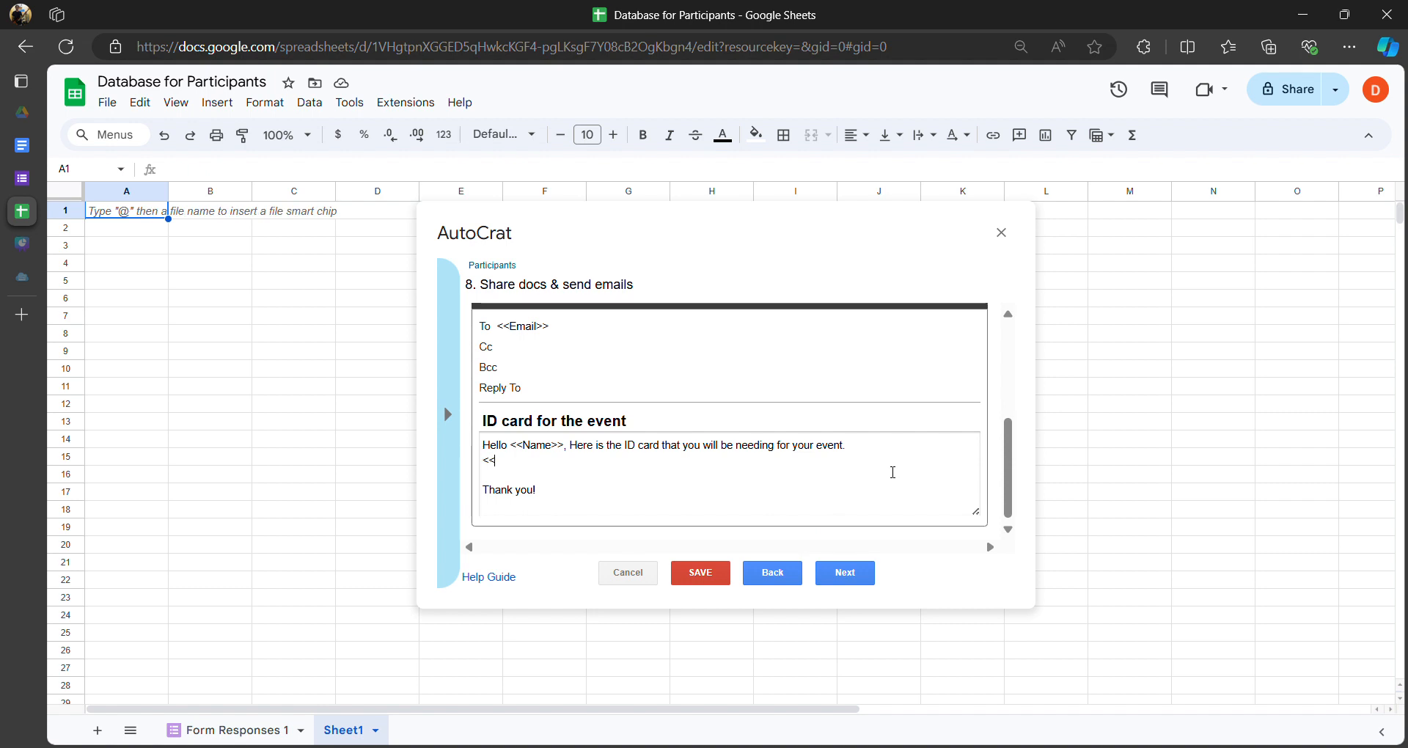
{"action": "type", "text": "Email>>"}
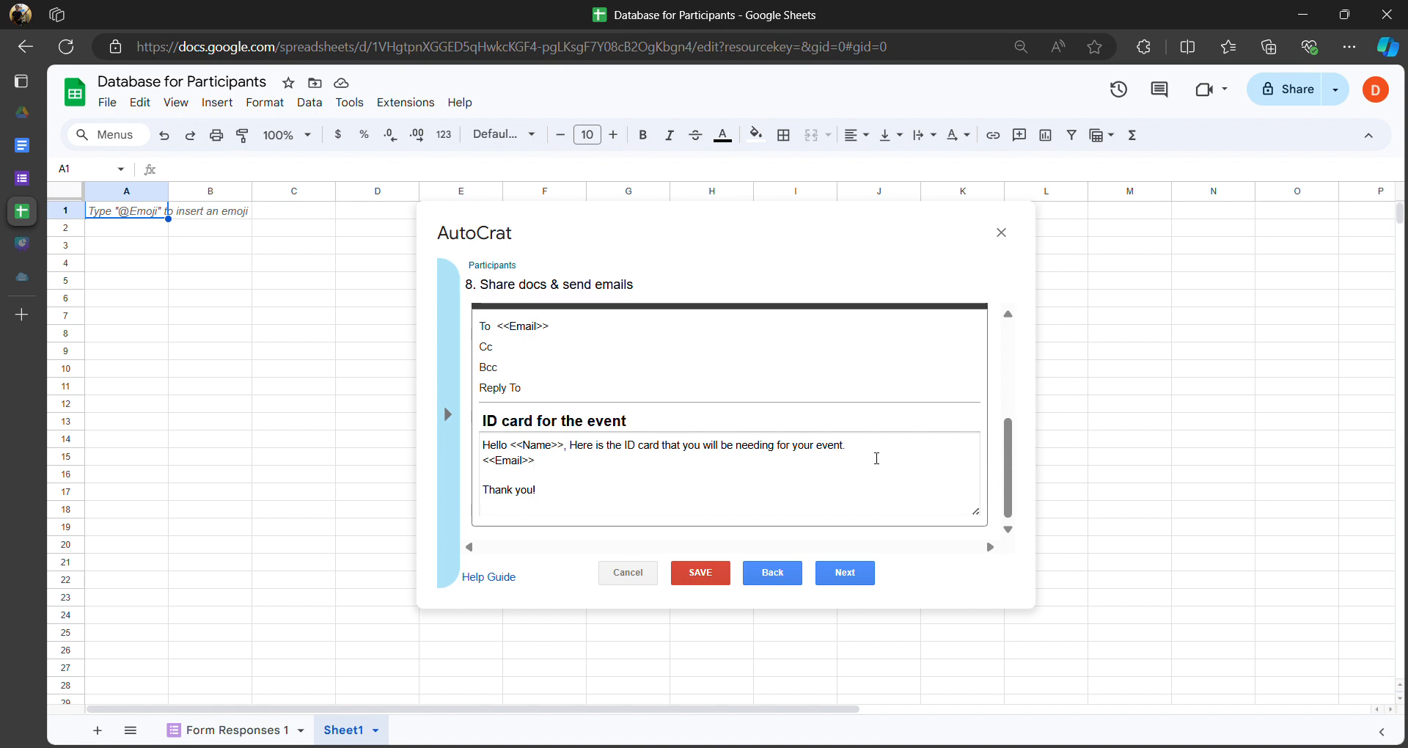
{"action": "key", "text": "BackSpace"}
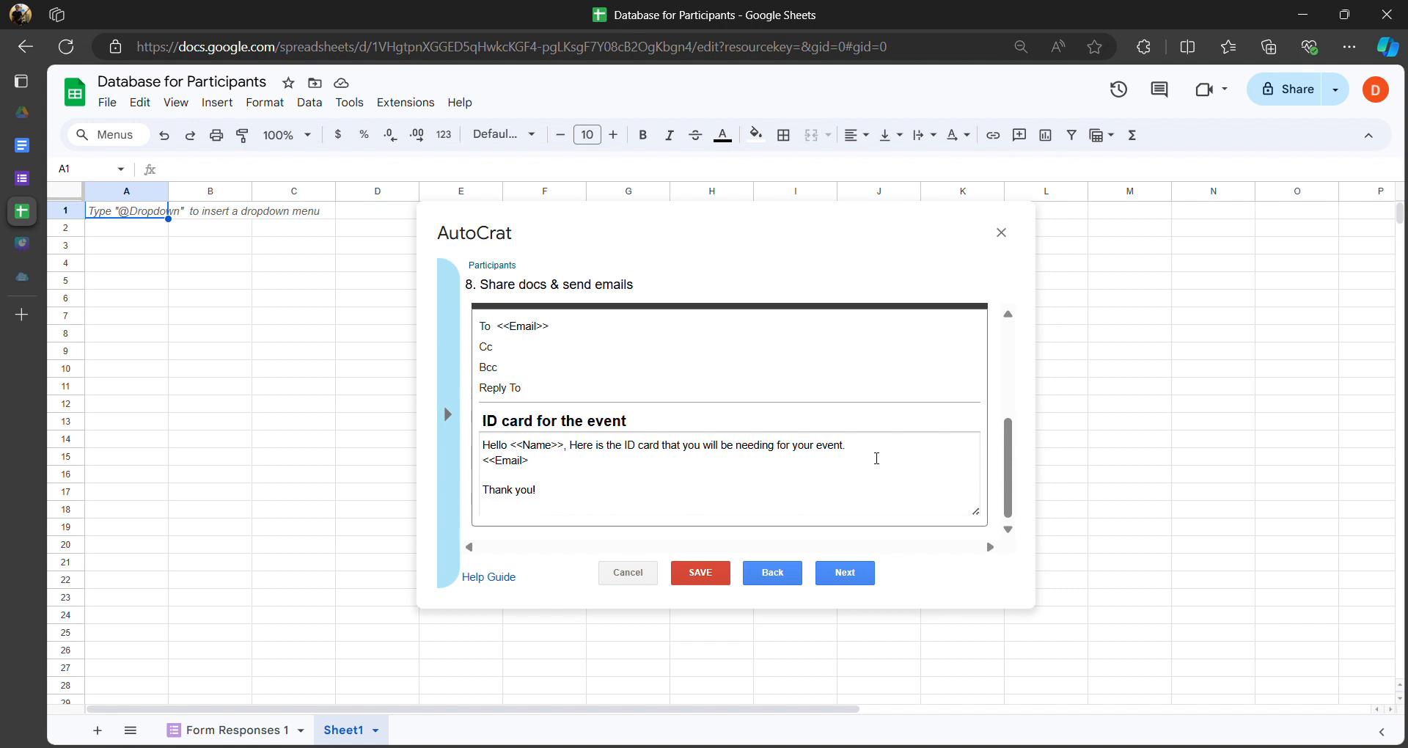
{"action": "key", "text": "BackSpace"}
{"action": "key", "text": "BackSpace"}
{"action": "key", "text": "BackSpace"}
{"action": "key", "text": "BackSpace"}
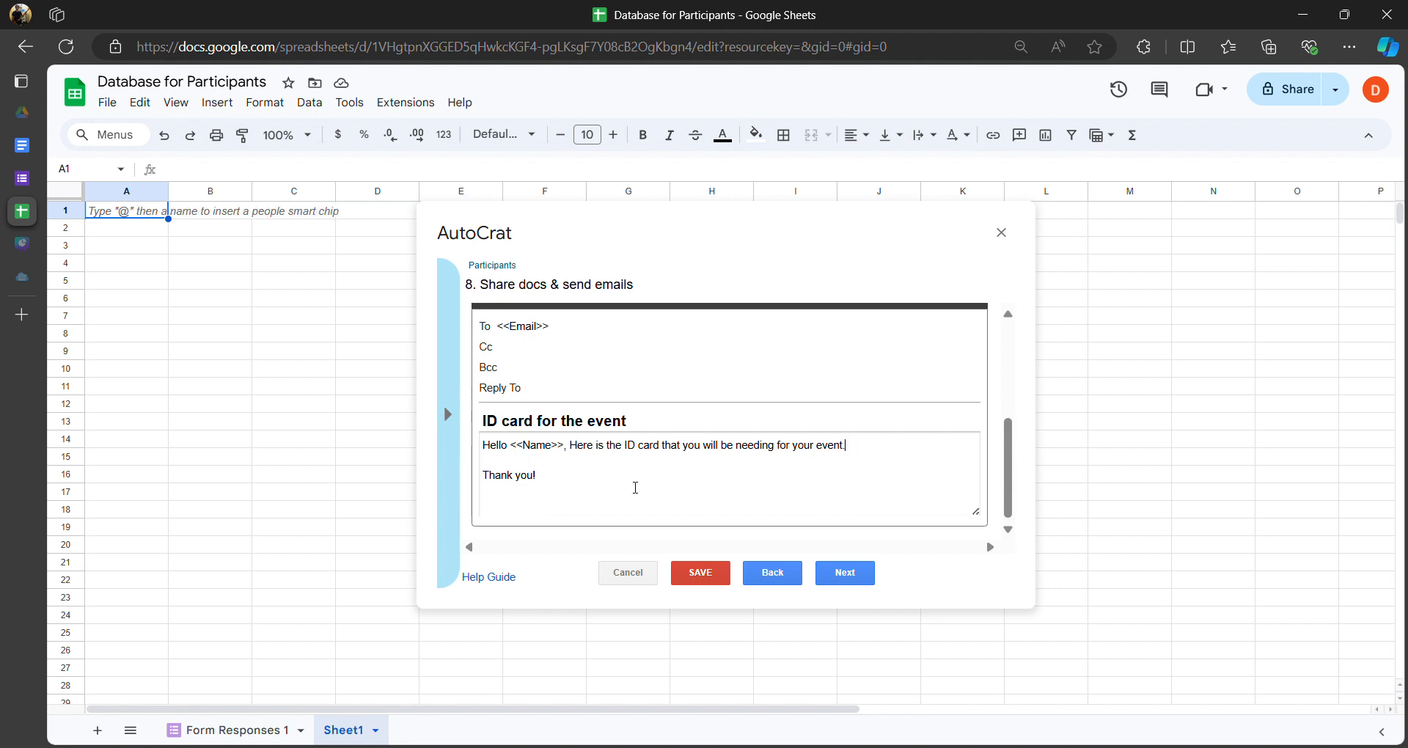
{"action": "left_click", "coordinate": [755, 472]}
{"action": "left_click", "coordinate": [555, 447]}
{"action": "left_click_drag", "start_coordinate": [511, 446], "coordinate": [571, 456]}
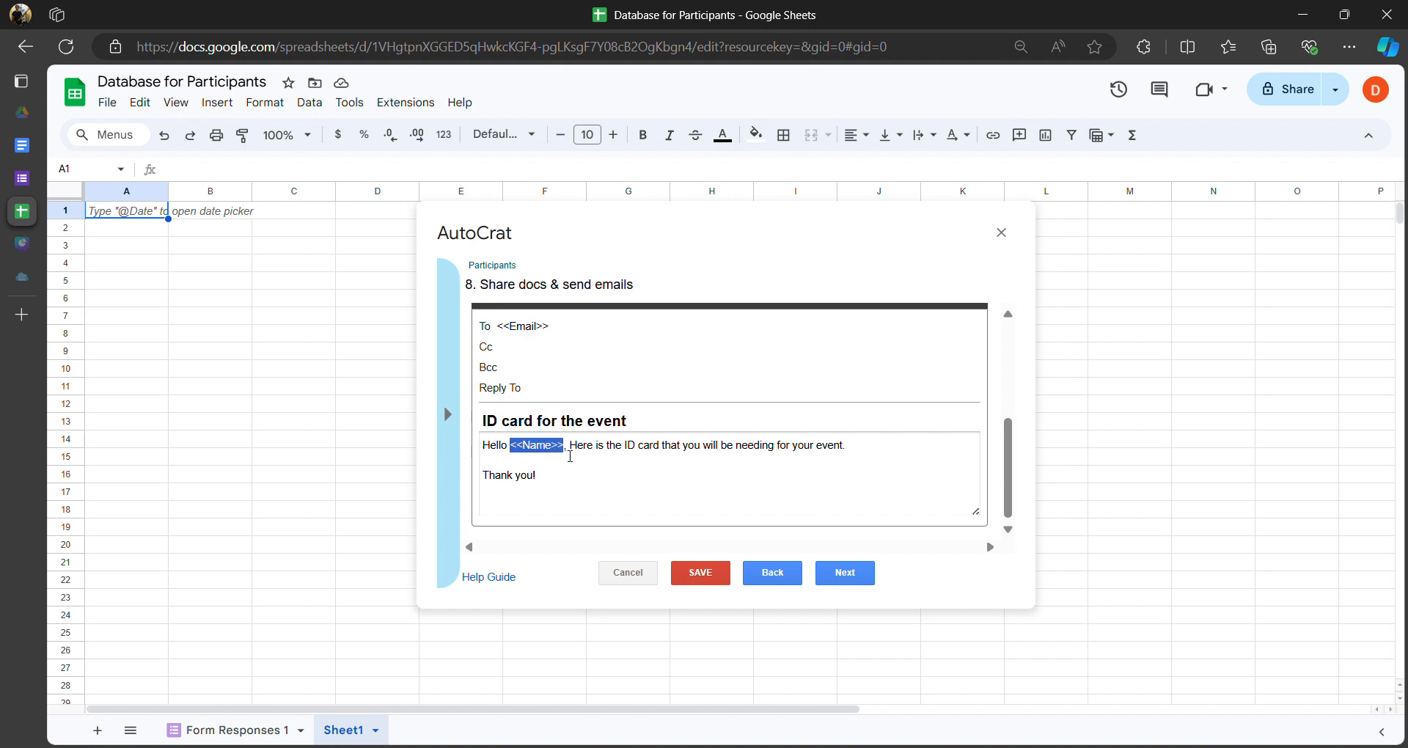
{"action": "left_click", "coordinate": [528, 449]}
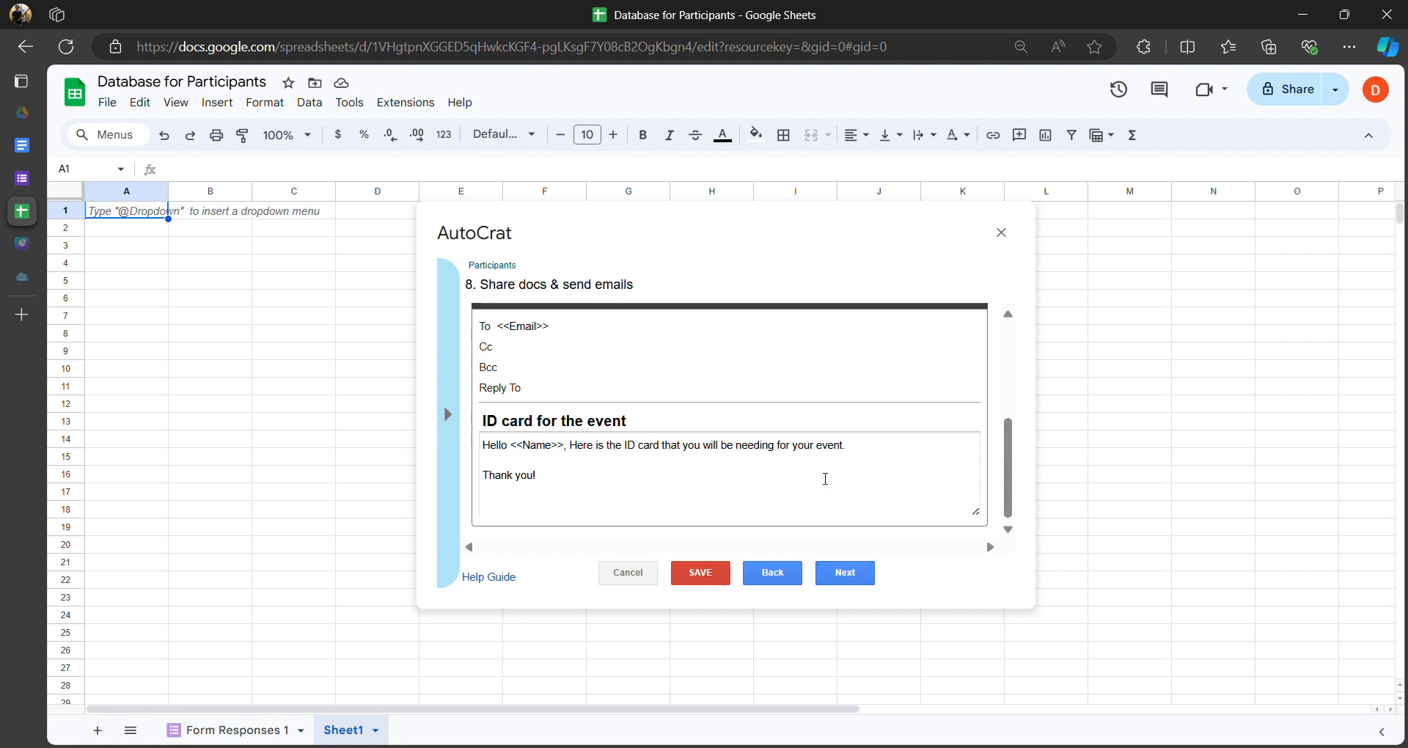
{"action": "left_click", "coordinate": [836, 571]}
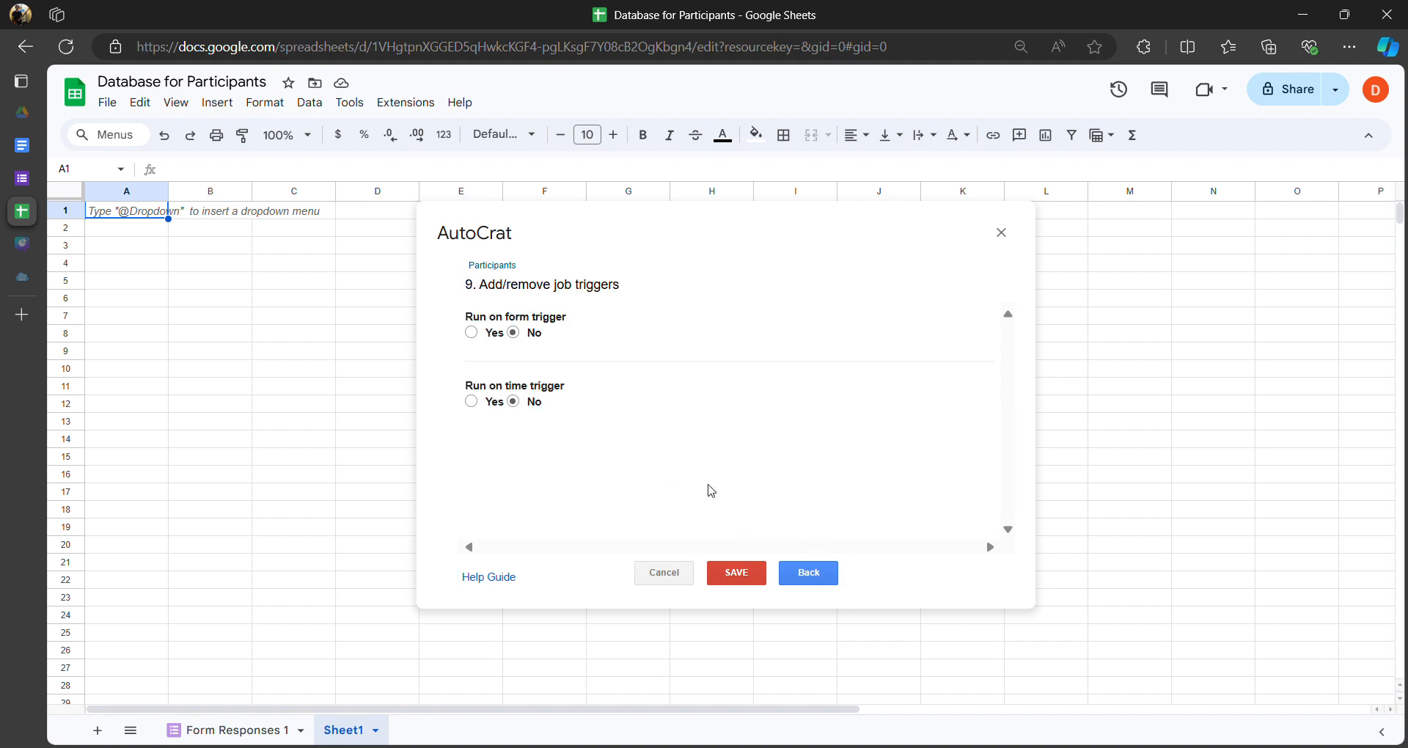
- Turn on Run on form trigger, confirm enabling triggers, and save the Participants job
{"action": "left_click", "coordinate": [472, 332]}
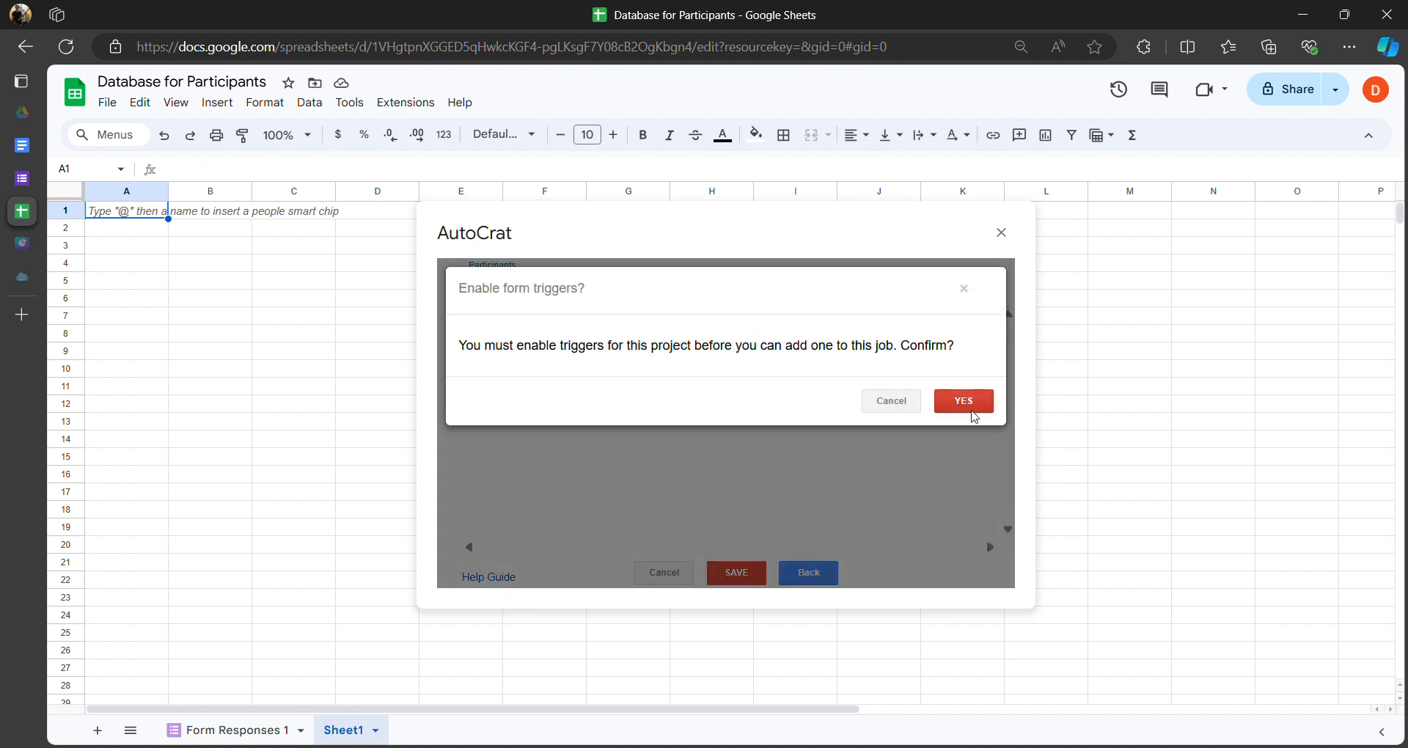
{"action": "left_click", "coordinate": [963, 402]}
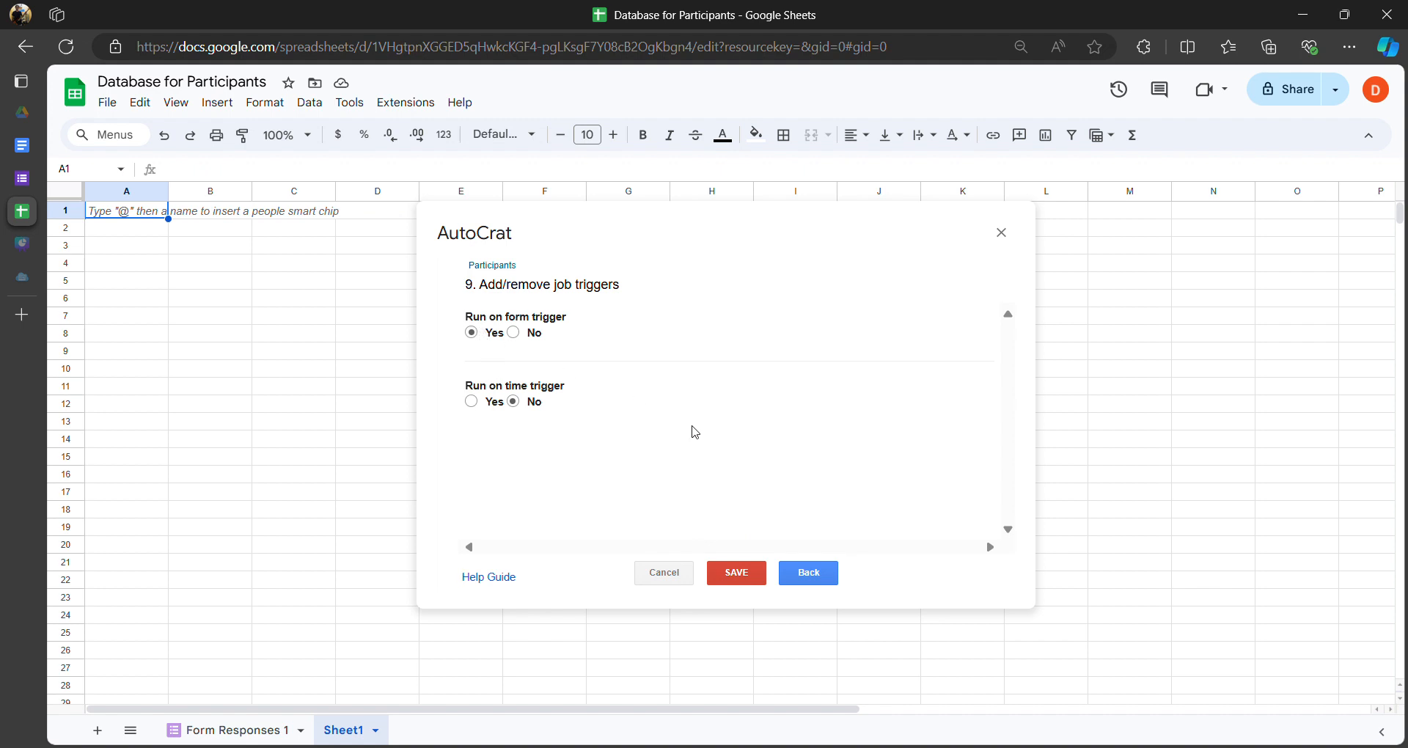
{"action": "left_click", "coordinate": [746, 578]}
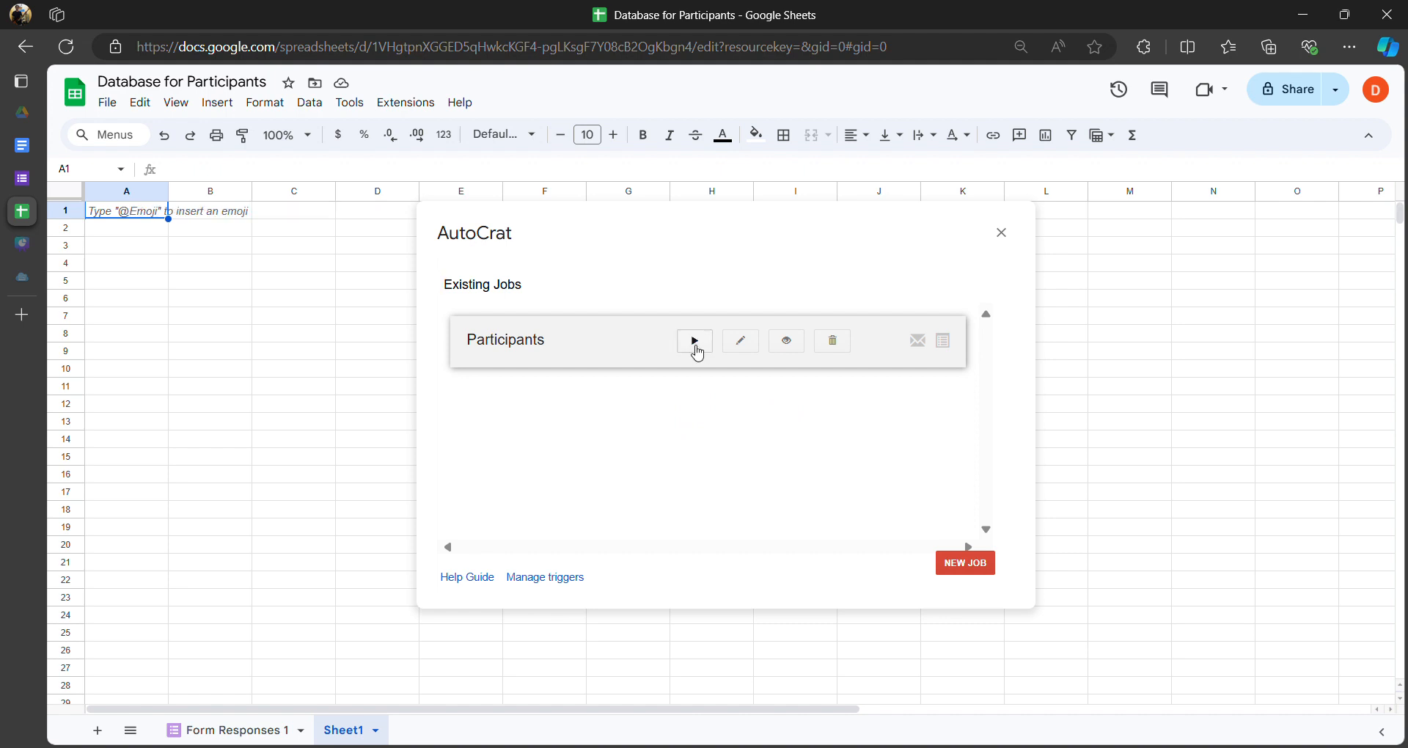
- Run the Participants merge job now and close the Database for Participants tab
{"action": "left_click", "coordinate": [694, 342]}
{"action": "left_click", "coordinate": [701, 345]}
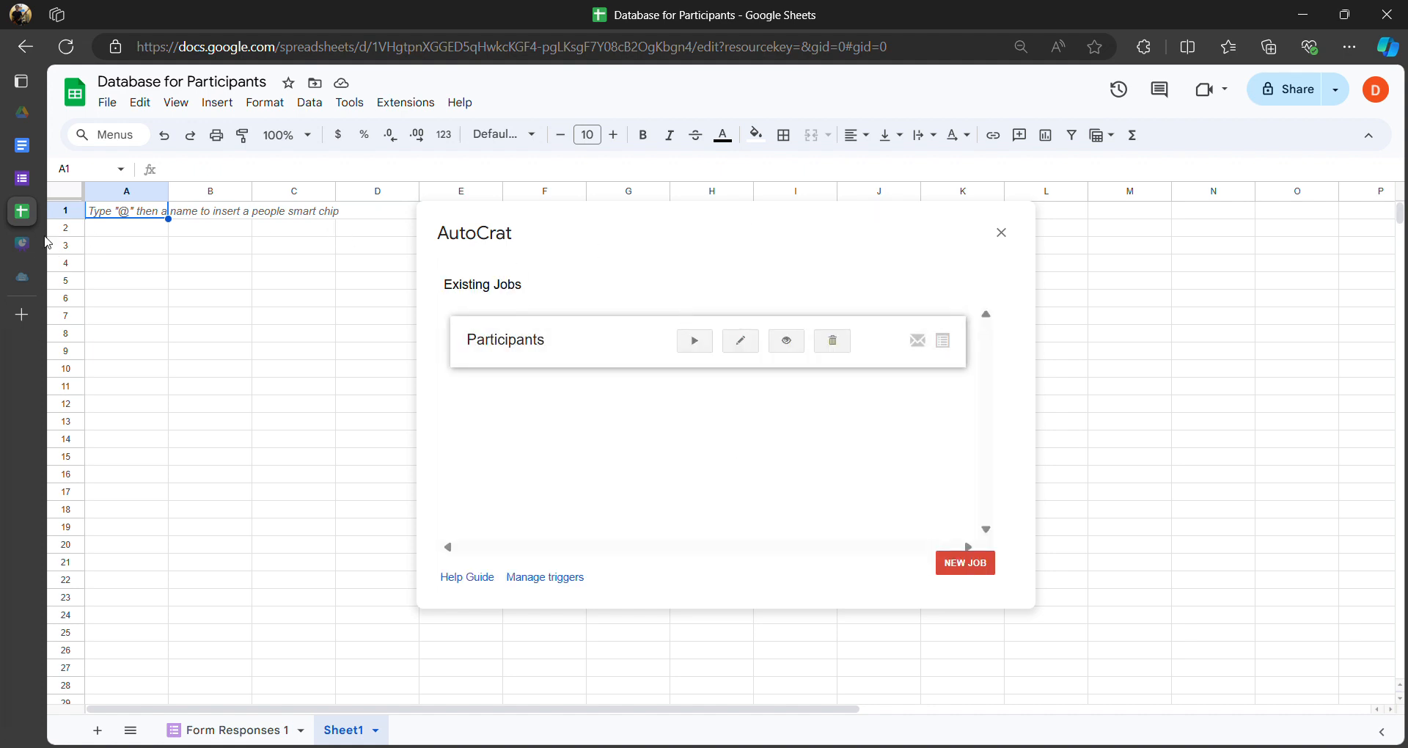
{"action": "mouse_move", "coordinate": [43, 241]}
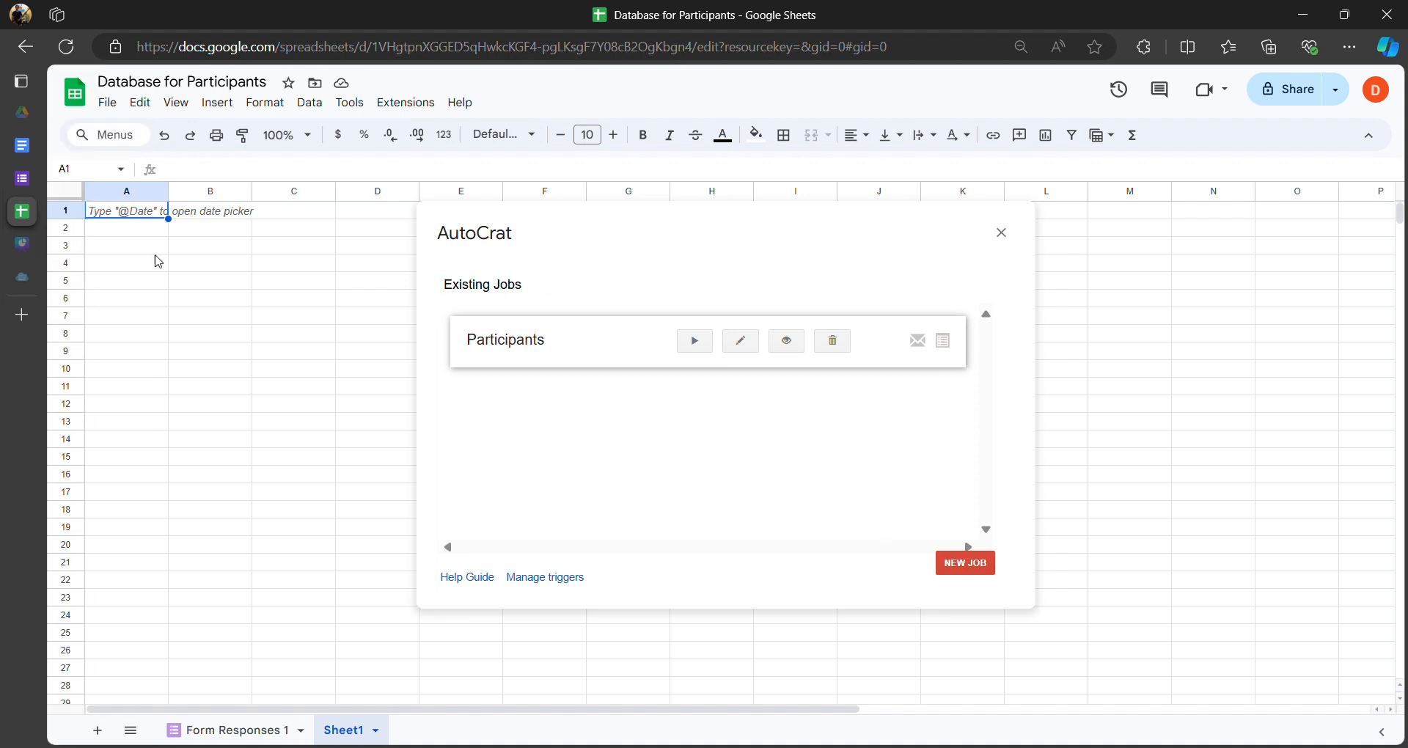
{"action": "mouse_move", "coordinate": [22, 211]}
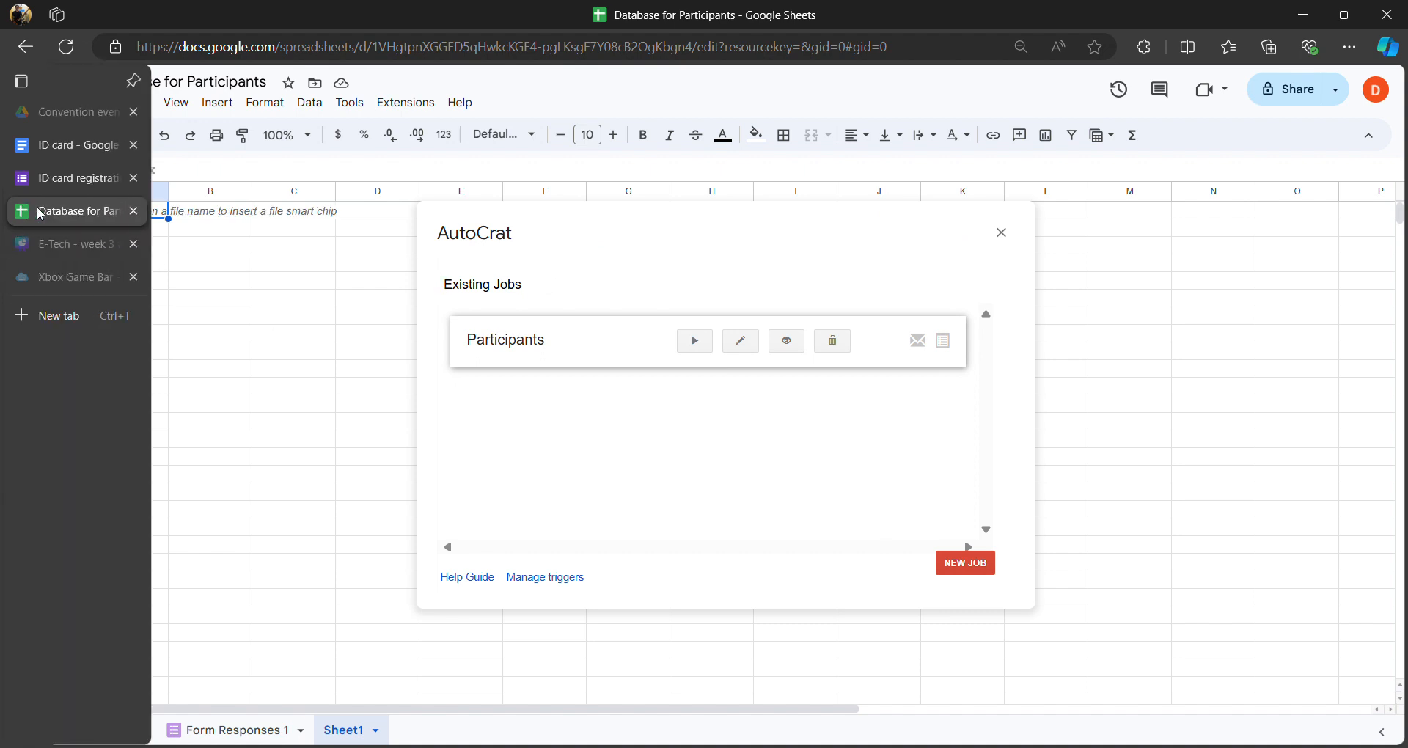
{"action": "left_click", "coordinate": [133, 212]}
- Preview the registration form and answer Name 'Spiderman' and Nickname 'Peter'
{"action": "left_click", "coordinate": [79, 183]}
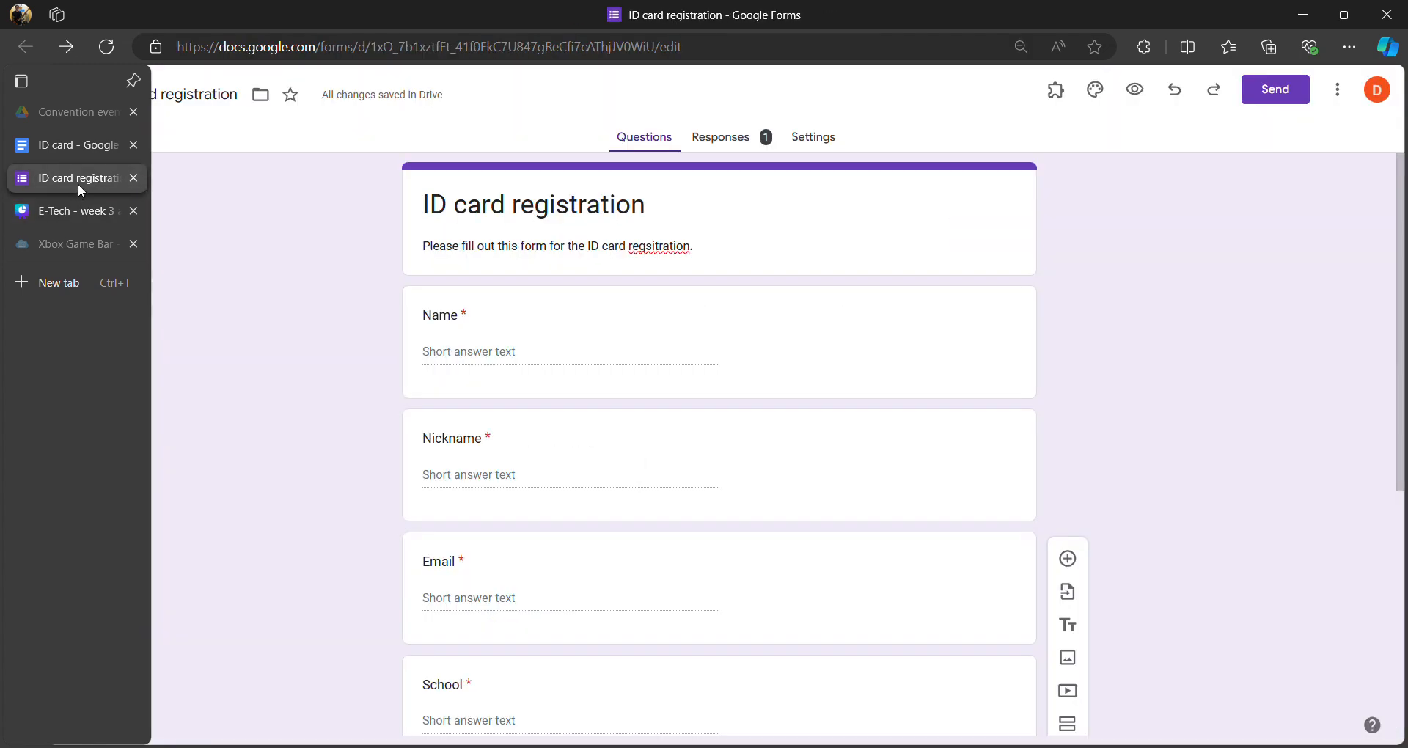
{"action": "left_click", "coordinate": [1135, 90]}
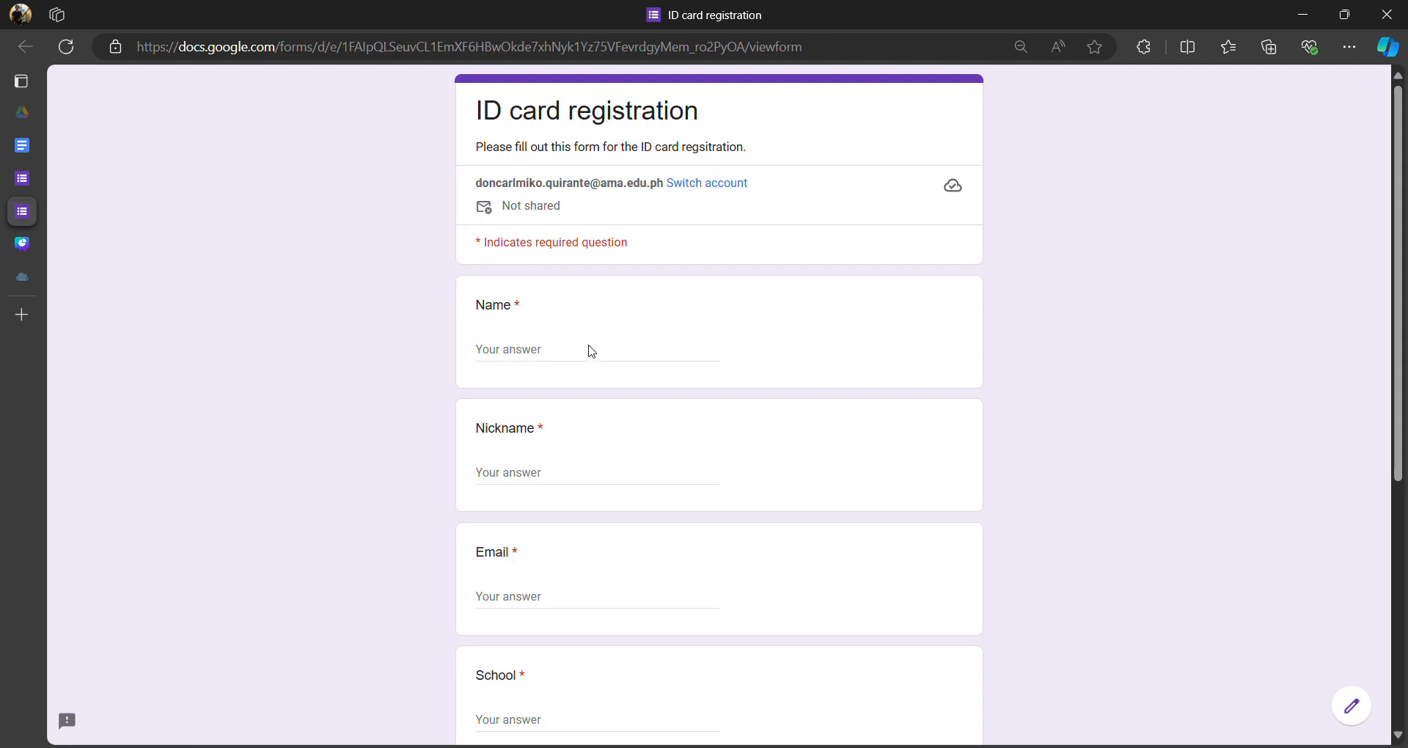
{"action": "left_click", "coordinate": [592, 351]}
{"action": "type", "text": "d"}
{"action": "key", "text": "BackSpace"}
{"action": "type", "text": "Spider"}
{"action": "key", "text": "Tab"}
{"action": "key", "text": "Tab"}
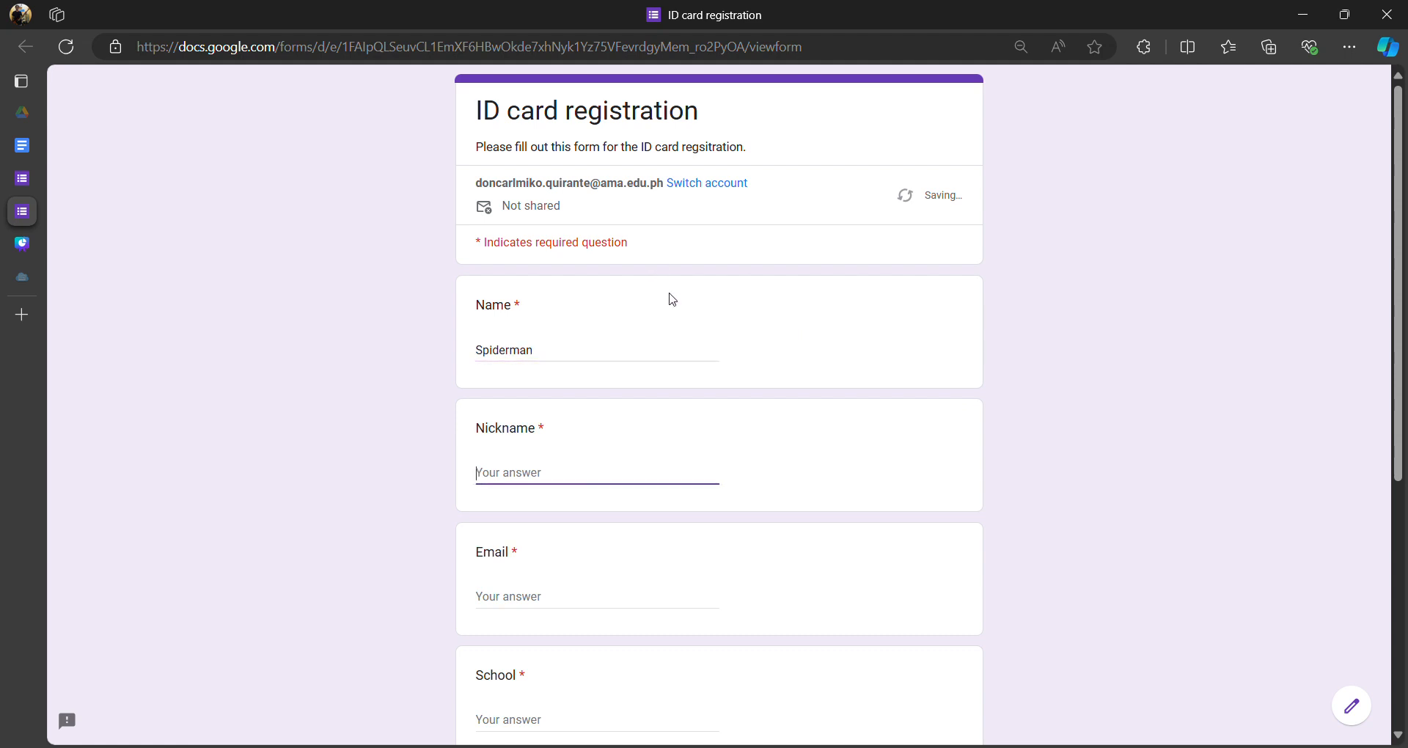
{"action": "type", "text": "Peter"}
{"action": "left_click", "coordinate": [593, 603]}
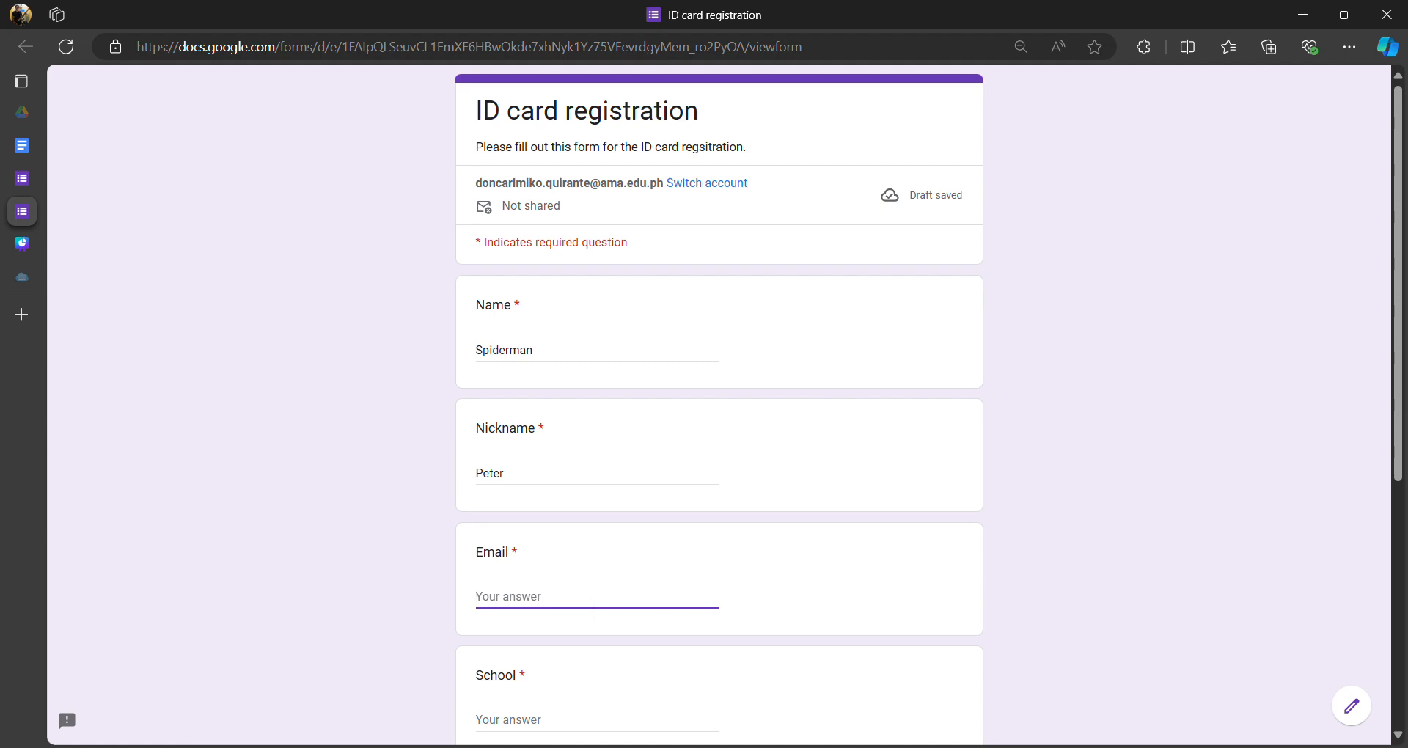
- Fill in the email, School 'AMA', Organization 'None', Position 'Teacher', and submit
{"action": "type", "text": "don"}
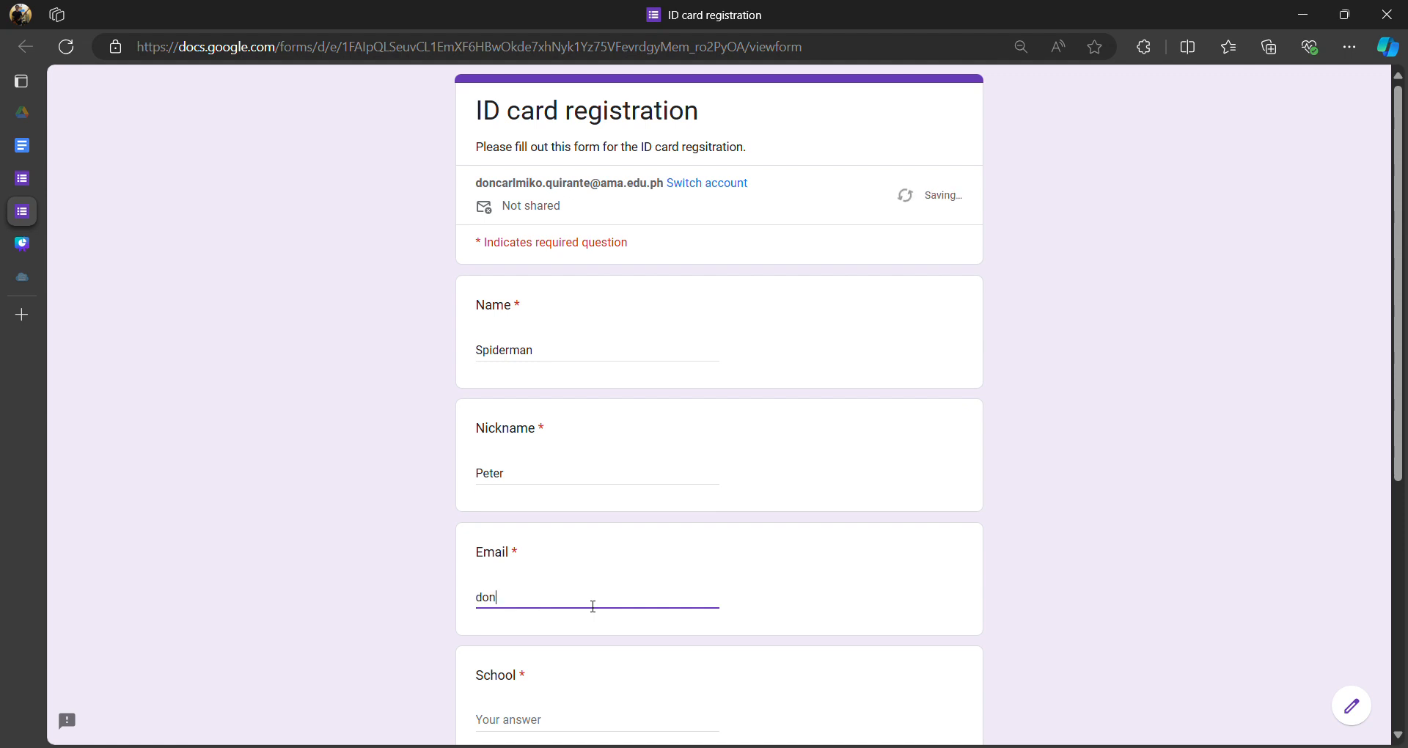
{"action": "left_click", "coordinate": [577, 455]}
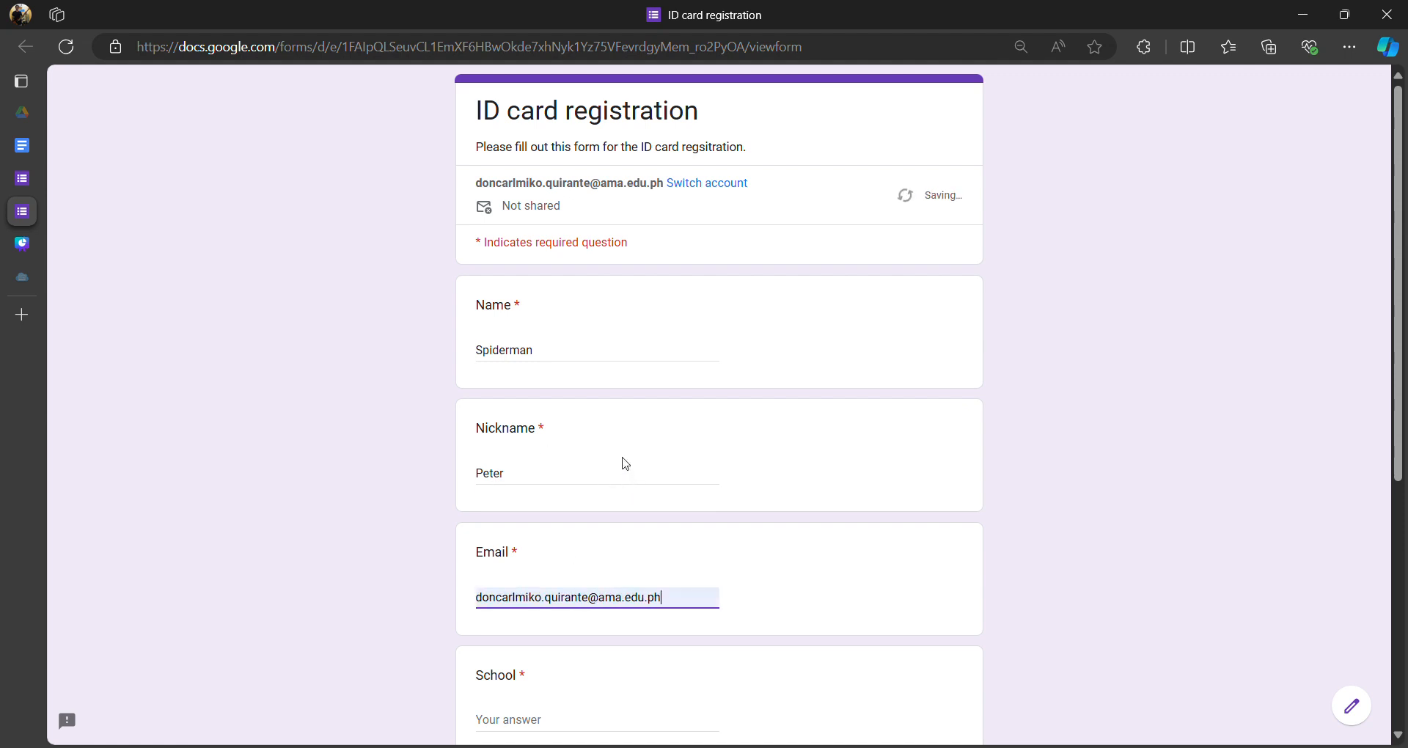
{"action": "scroll", "coordinate": [522, 473], "scroll_direction": "down", "scroll_amount": 4}
{"action": "left_click", "coordinate": [541, 448]}
{"action": "type", "text": "AM"}
{"action": "key", "text": "Tab"}
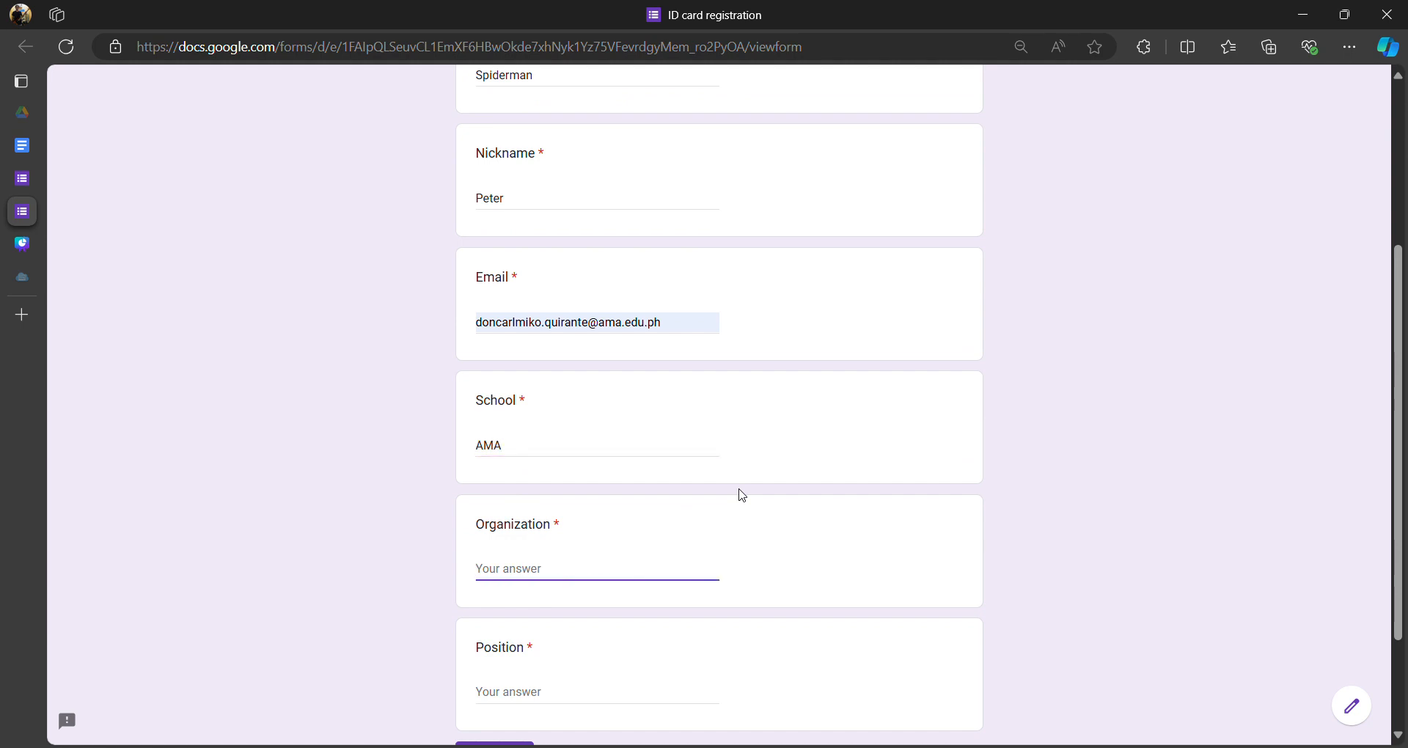
{"action": "type", "text": "Teac"}
{"action": "key", "text": "BackSpace"}
{"action": "key", "text": "BackSpace"}
{"action": "key", "text": "BackSpace"}
{"action": "key", "text": "BackSpace"}
{"action": "type", "text": "None"}
{"action": "key", "text": "Tab"}
{"action": "type", "text": "Teache"}
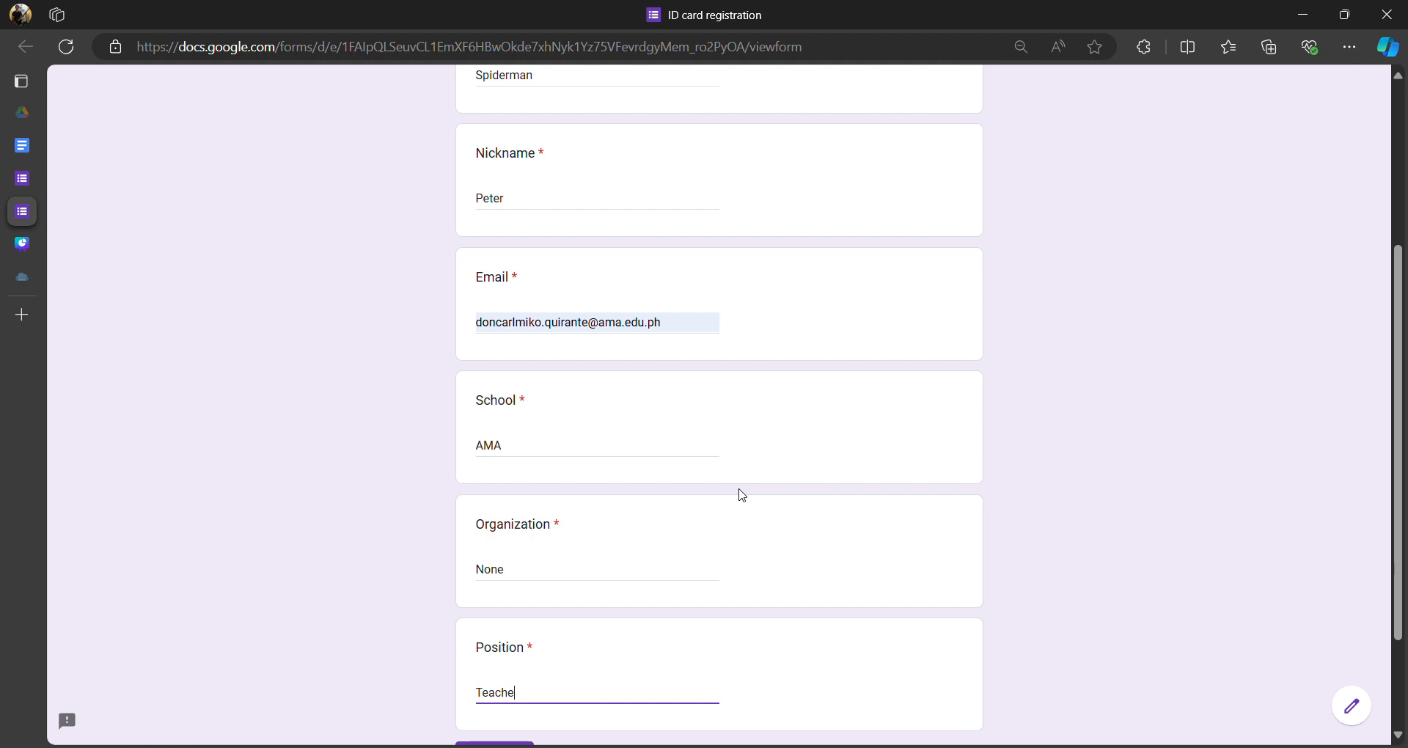
{"action": "scroll", "coordinate": [742, 495], "scroll_direction": "down", "scroll_amount": 2}
{"action": "left_click", "coordinate": [494, 621]}
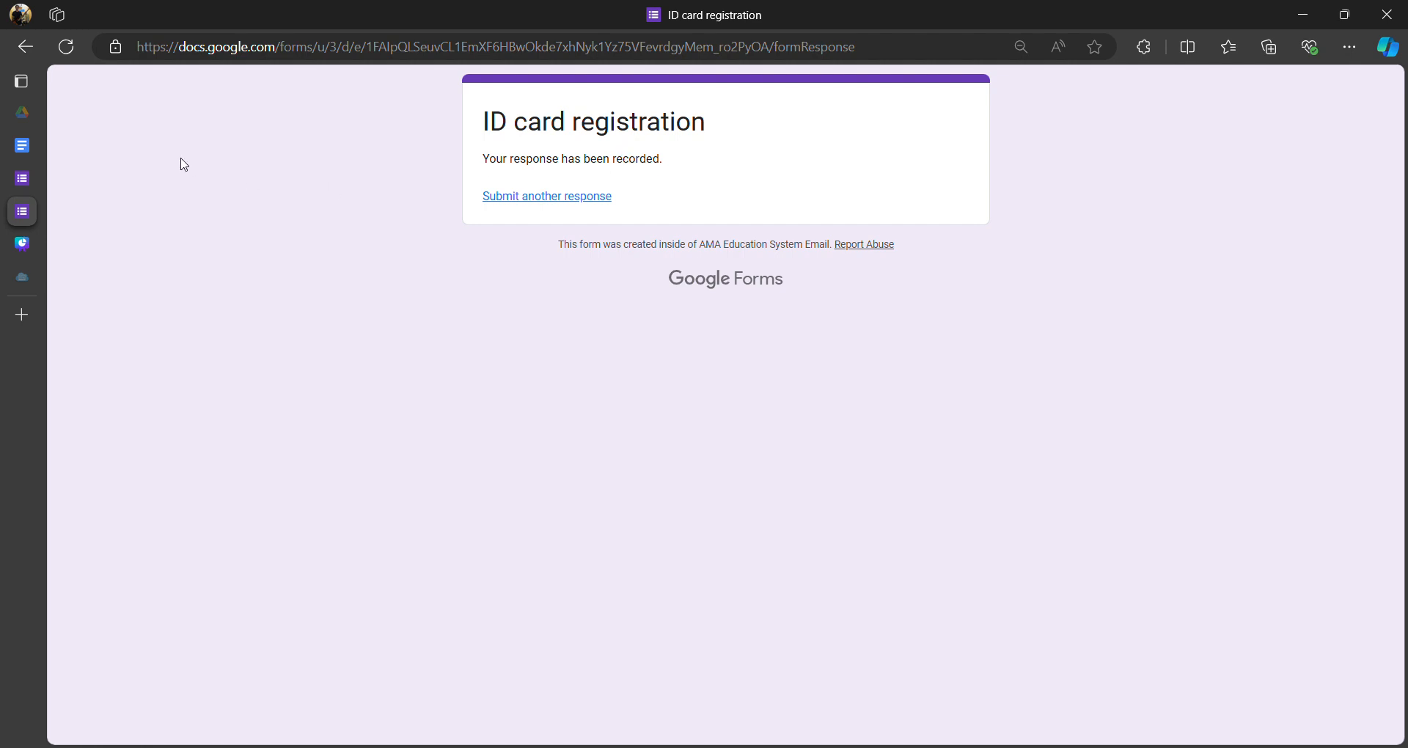
- Open the Database for Participants spreadsheet and move its tab below the form tab
{"action": "left_click", "coordinate": [25, 113]}
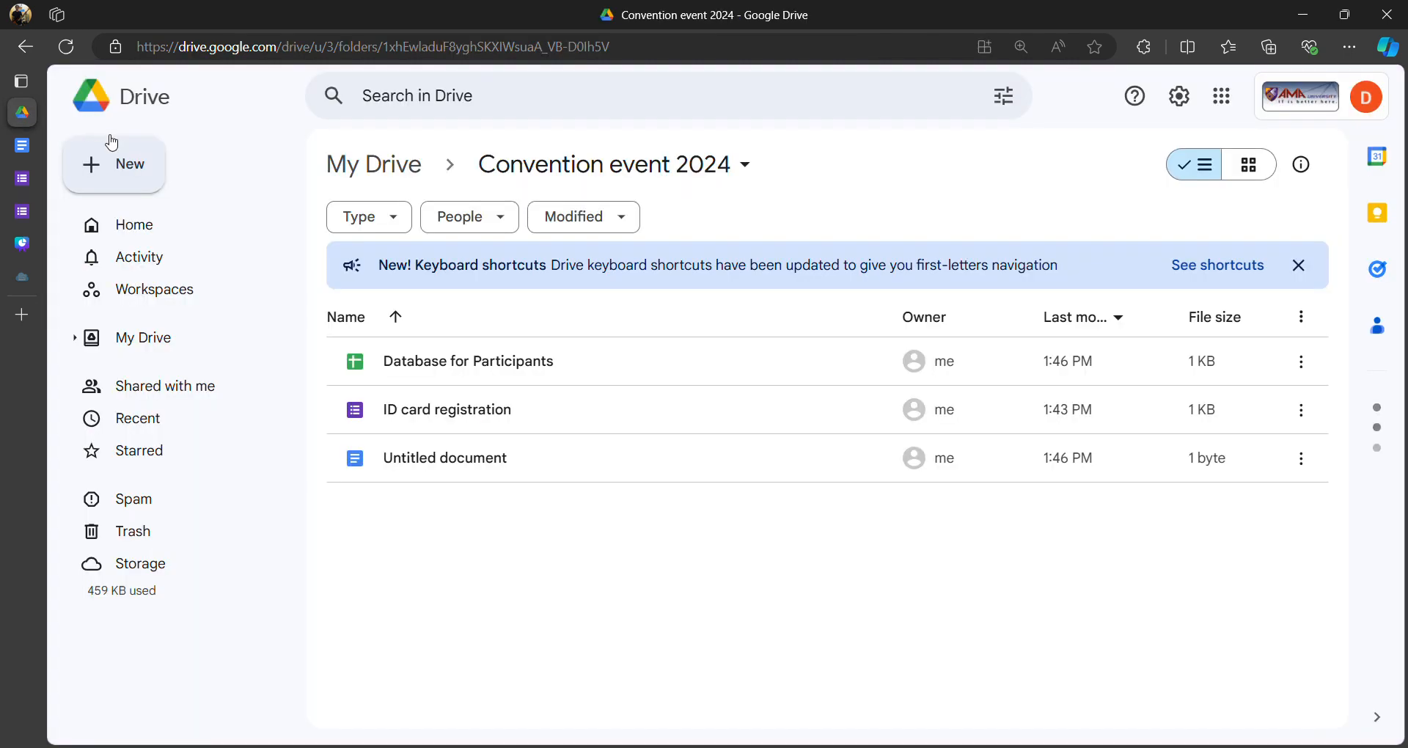
{"action": "double_click", "coordinate": [481, 367]}
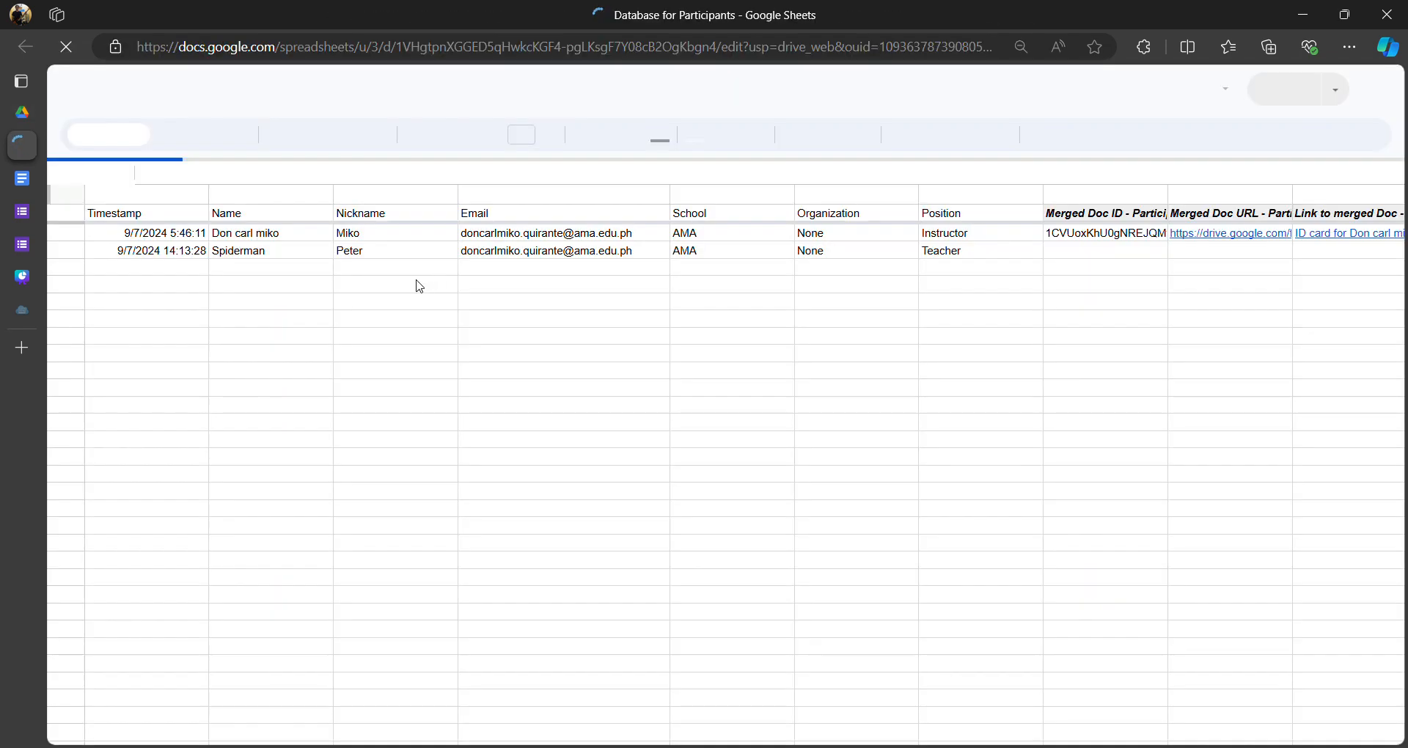
{"action": "mouse_move", "coordinate": [69, 199]}
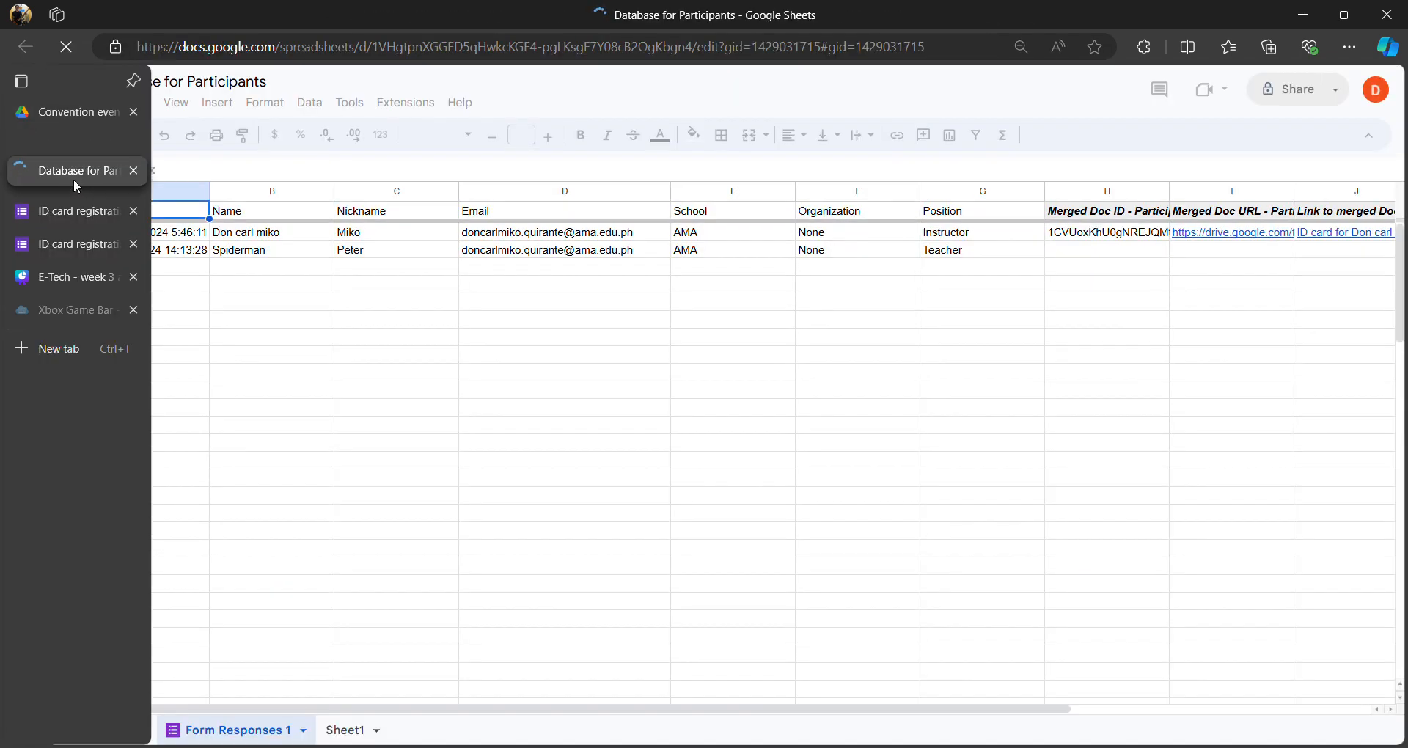
{"action": "left_click_drag", "start_coordinate": [81, 222], "coordinate": [85, 252]}
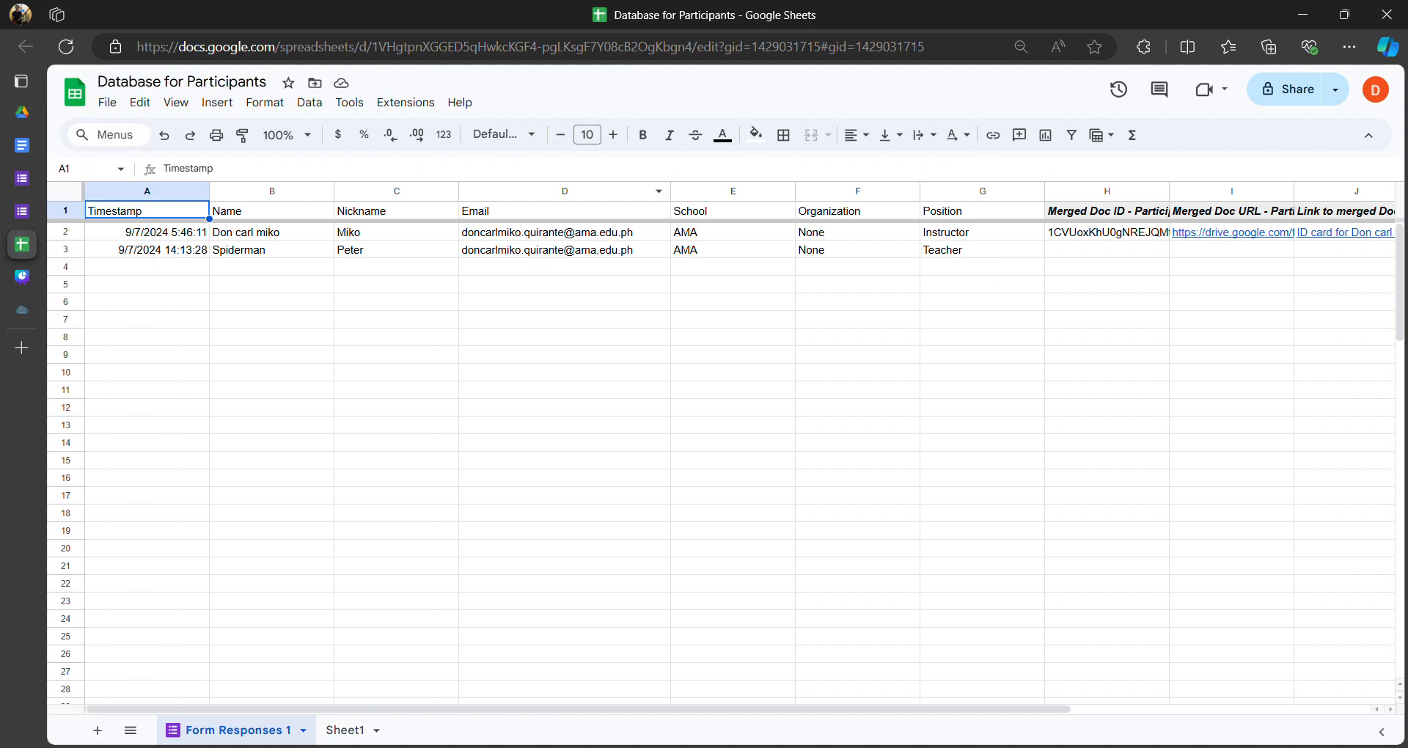
{"action": "left_click_drag", "start_coordinate": [841, 710], "coordinate": [1149, 700]}
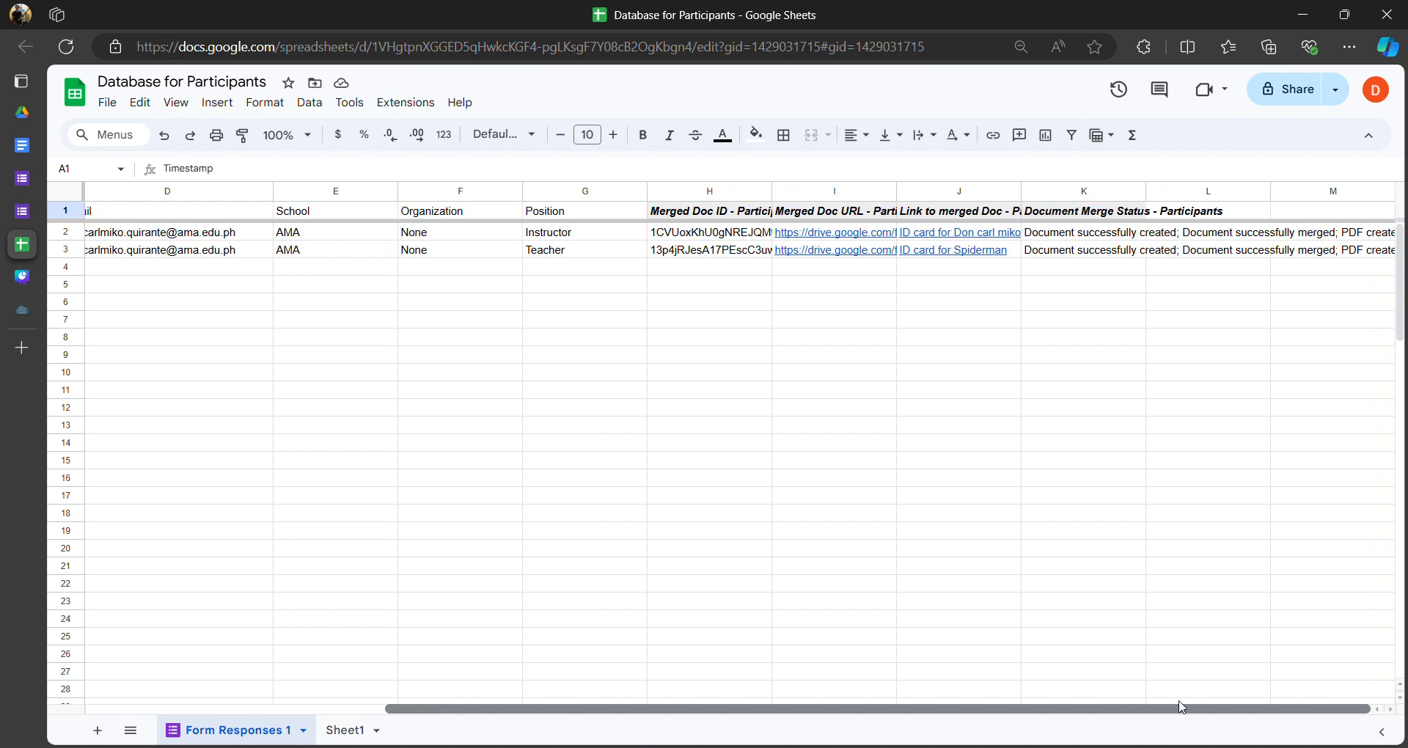
{"action": "left_click_drag", "start_coordinate": [1176, 705], "coordinate": [1231, 693]}
{"action": "left_click_drag", "start_coordinate": [1217, 688], "coordinate": [795, 692]}
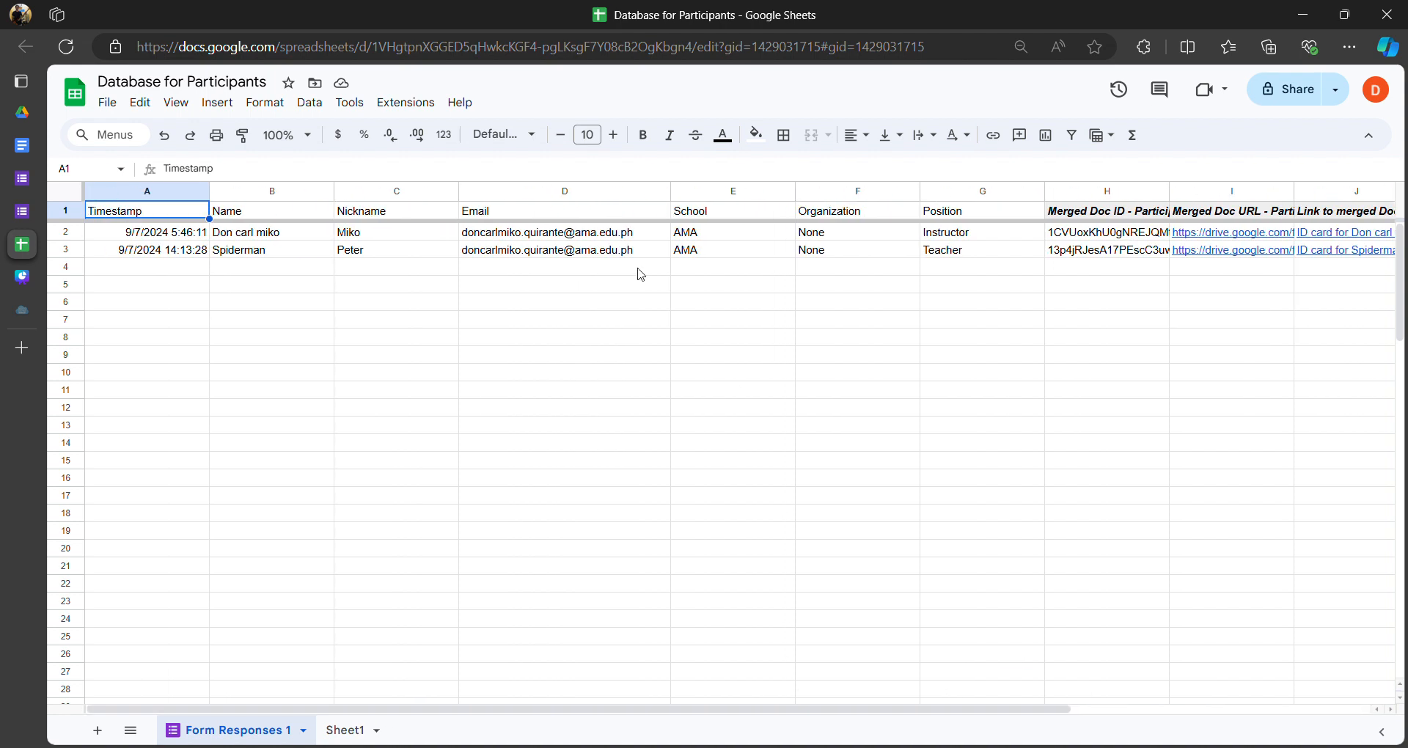
- Check Spiderman's recorded email without editing, then return to the Convention event 2024 folder
{"action": "left_click", "coordinate": [561, 252]}
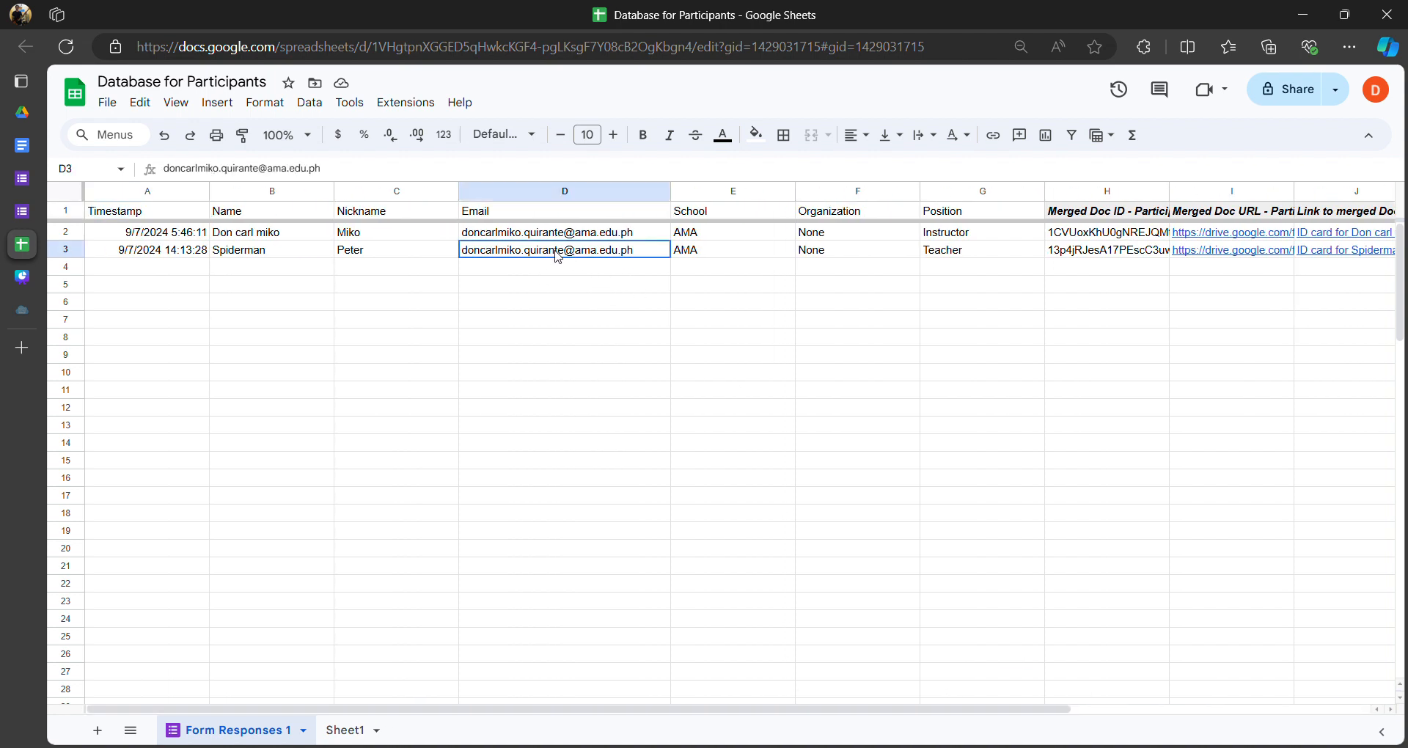
{"action": "left_click", "coordinate": [574, 268]}
{"action": "left_click", "coordinate": [568, 251]}
{"action": "double_click", "coordinate": [525, 256]}
{"action": "left_click", "coordinate": [539, 274]}
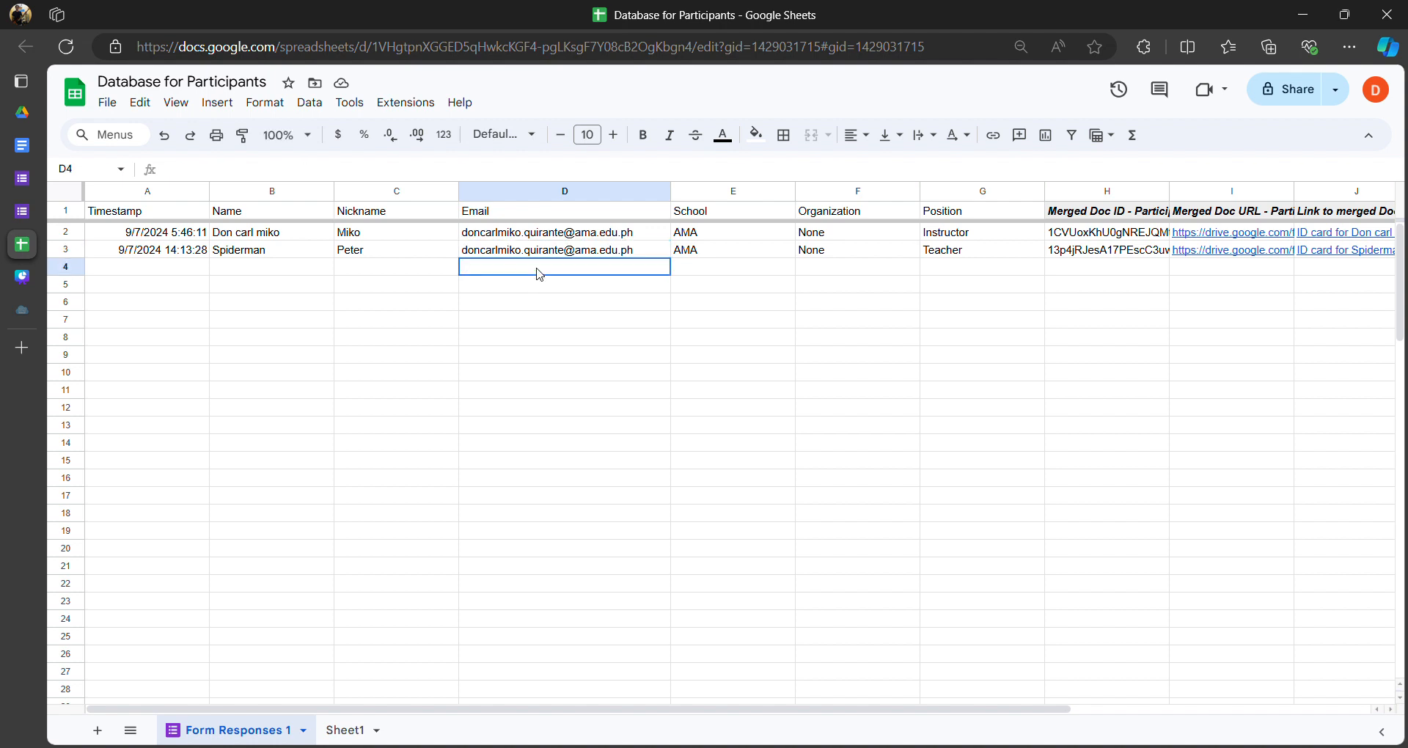
{"action": "left_click", "coordinate": [41, 118]}
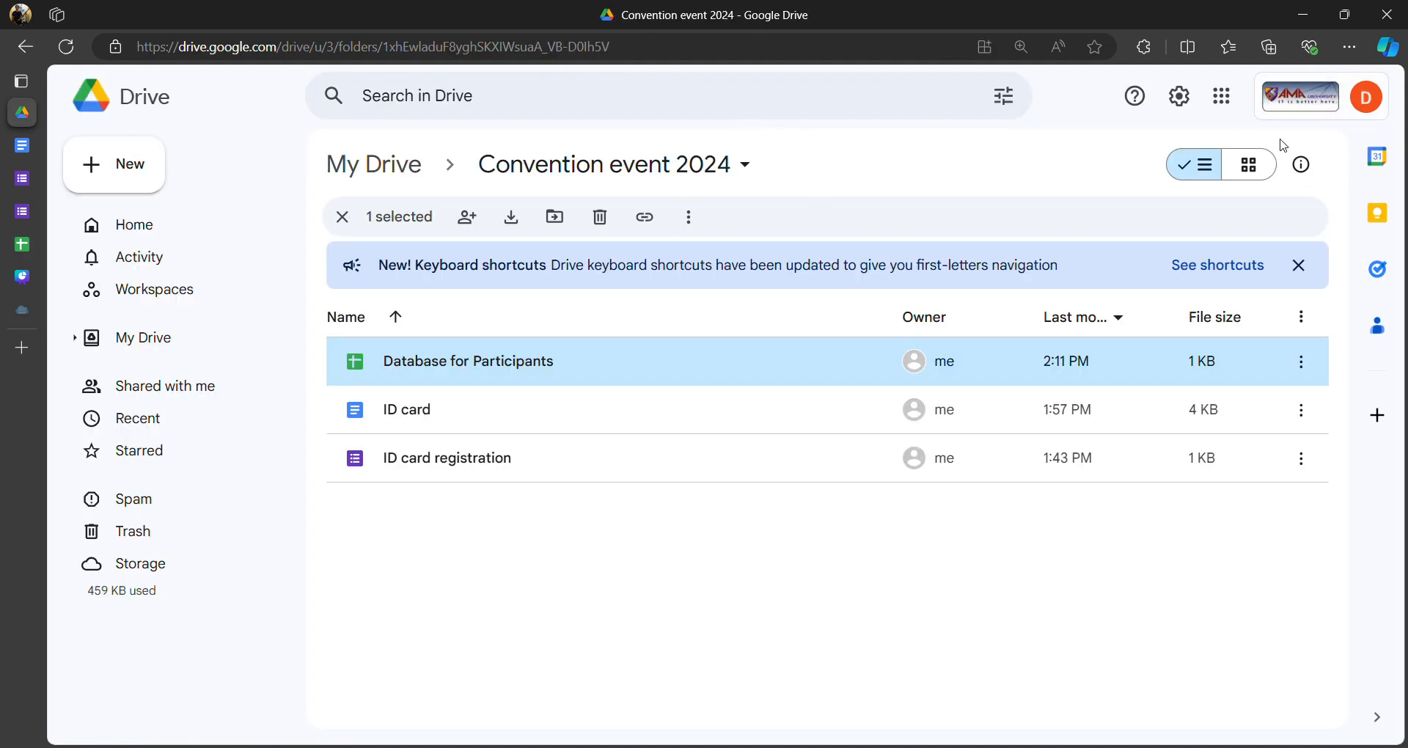
- Load Gmail in a new tab, move the tab up, and switch to the school account's inbox
{"action": "left_click", "coordinate": [1303, 86]}
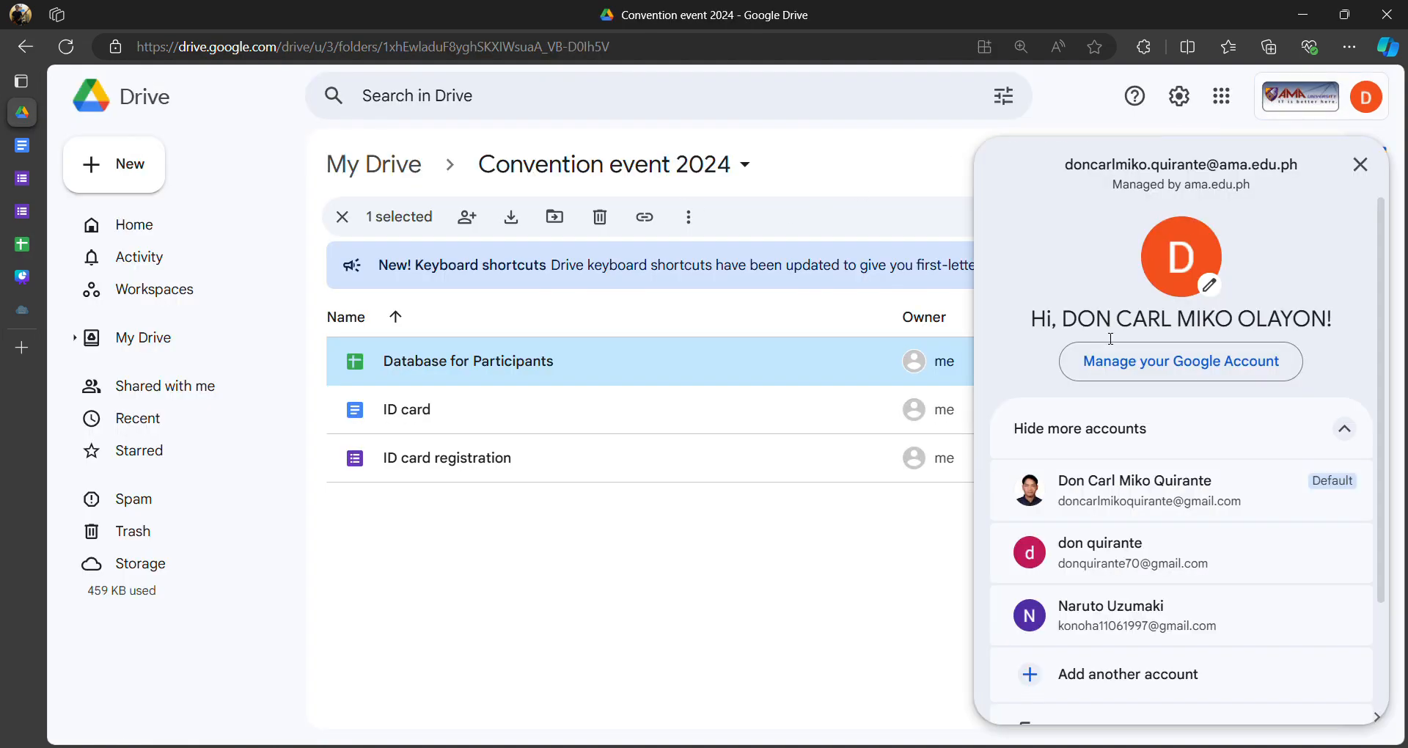
{"action": "scroll", "coordinate": [1171, 475], "scroll_direction": "down", "scroll_amount": 1}
{"action": "left_click", "coordinate": [546, 590]}
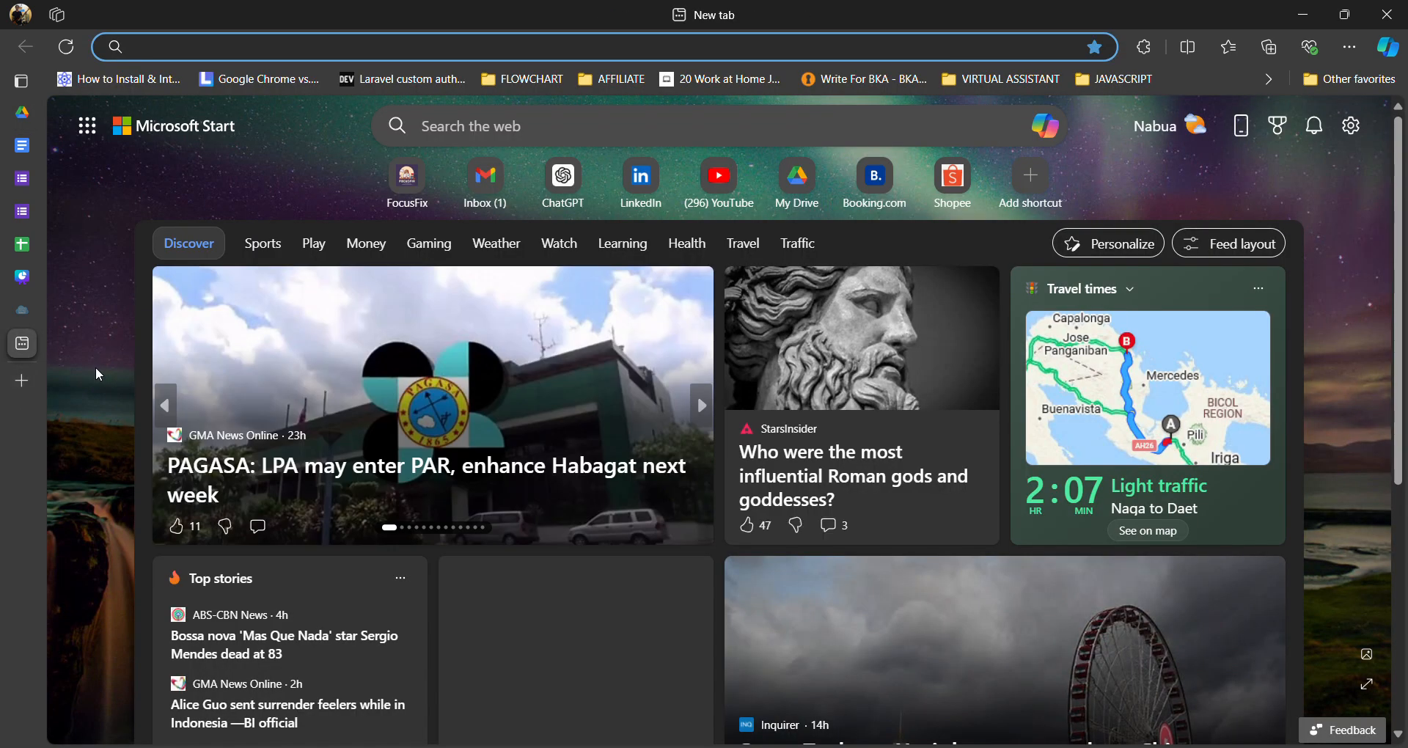
{"action": "type", "text": "gmai"}
{"action": "key", "text": "Return"}
{"action": "mouse_move", "coordinate": [16, 311]}
{"action": "left_click_drag", "start_coordinate": [63, 341], "coordinate": [53, 140]}
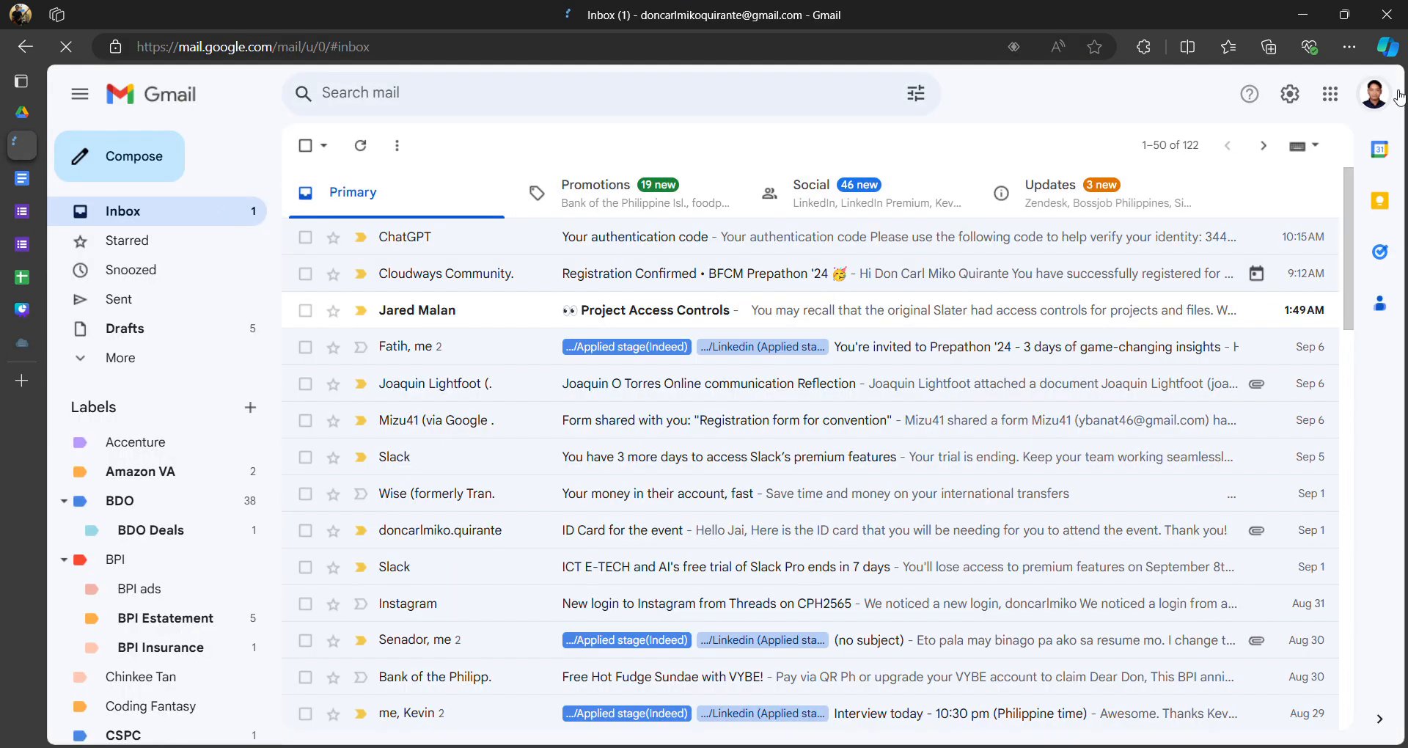
{"action": "left_click", "coordinate": [1373, 94]}
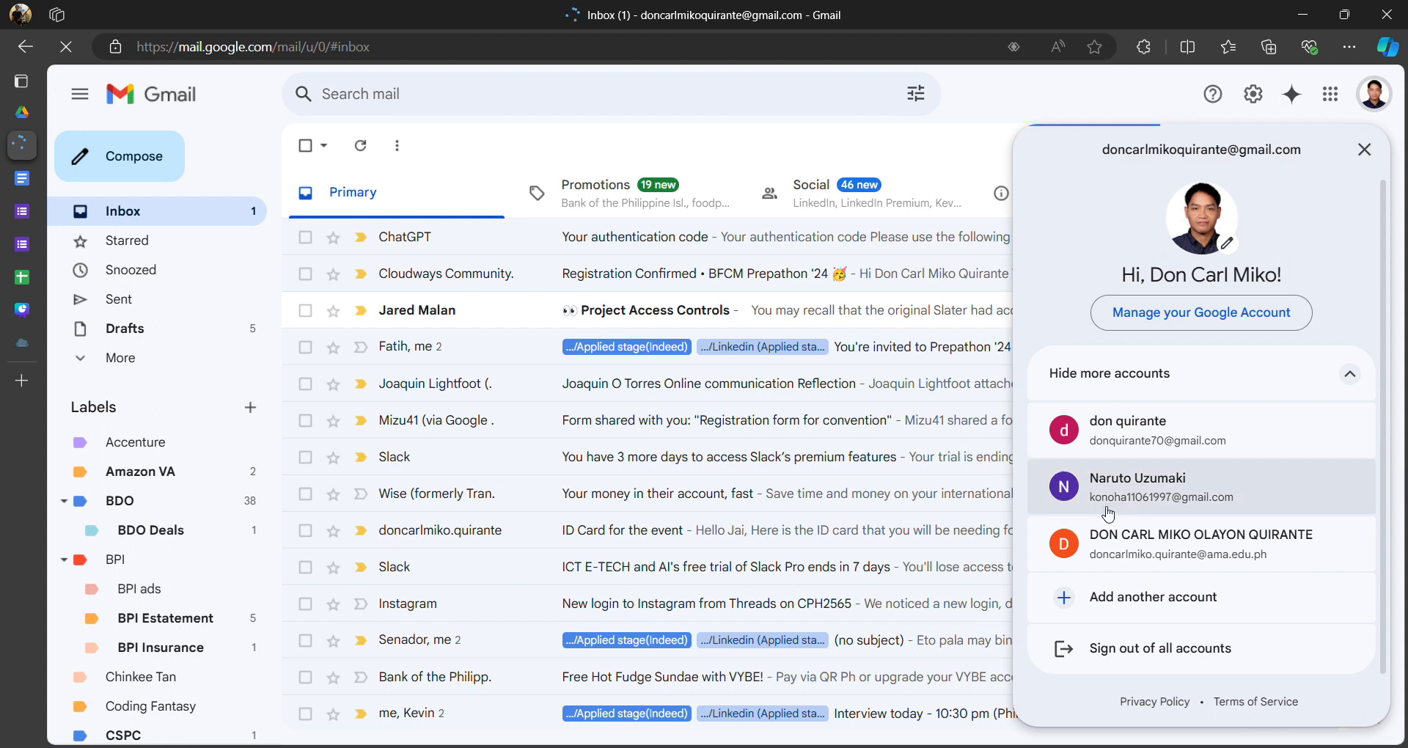
{"action": "left_click", "coordinate": [1155, 546]}
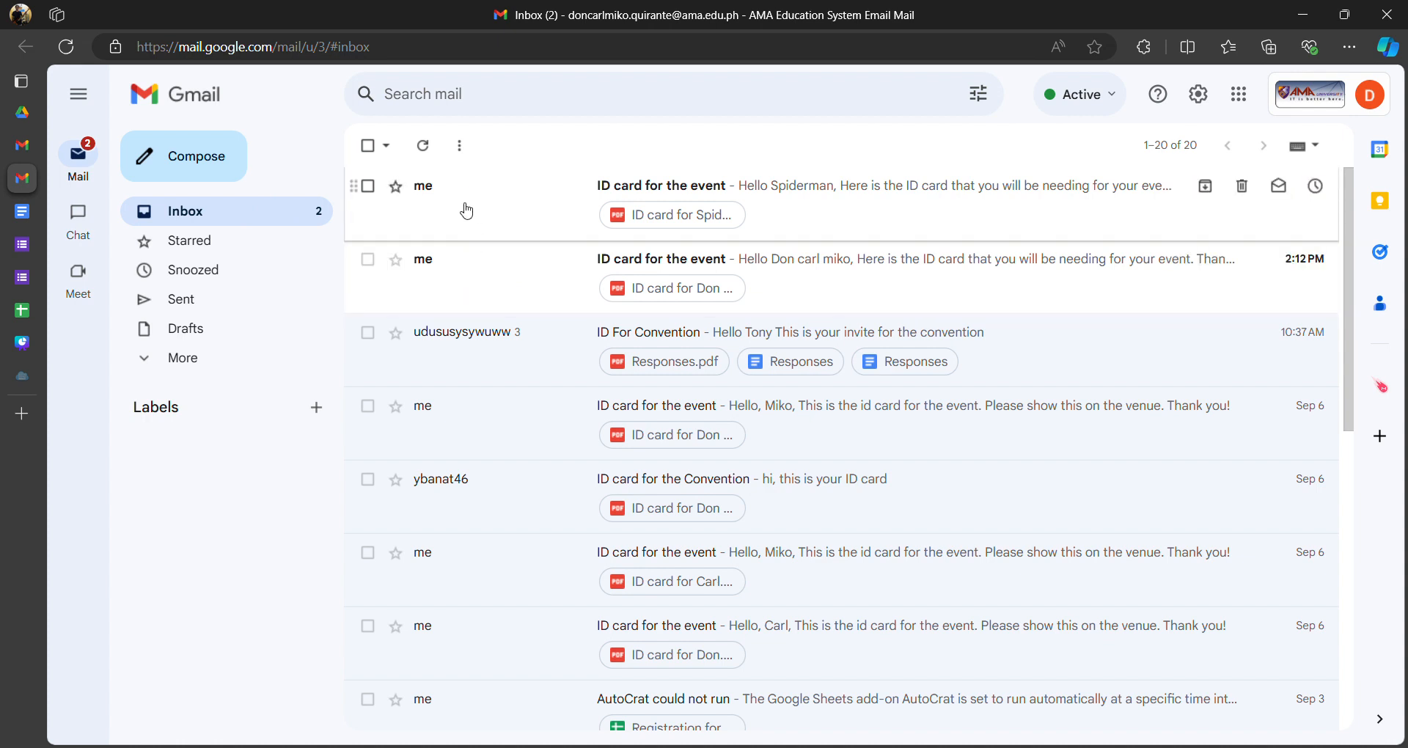
- Check the nickname Peter in cell C3, then close the personal inbox tab
{"action": "left_click", "coordinate": [24, 311]}
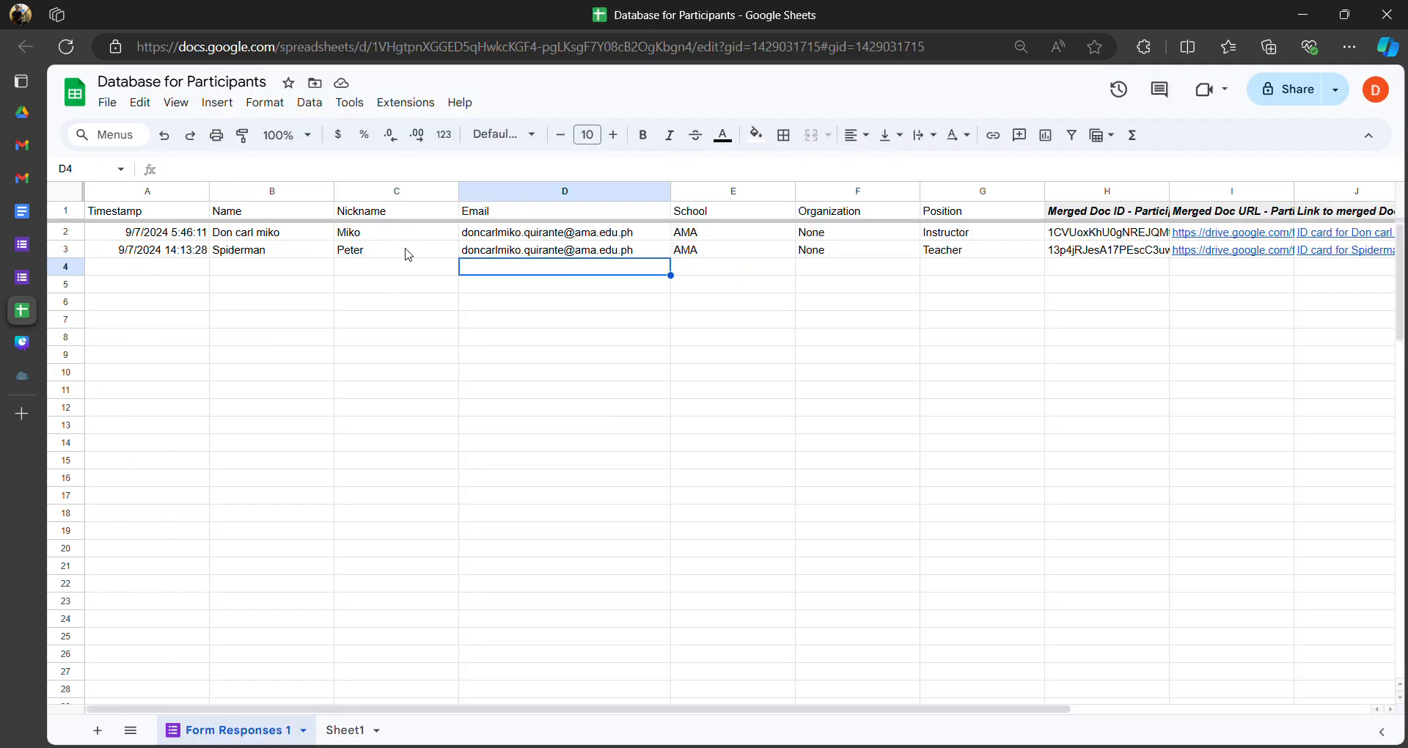
{"action": "left_click", "coordinate": [382, 253]}
{"action": "left_click", "coordinate": [387, 233]}
{"action": "left_click", "coordinate": [384, 252]}
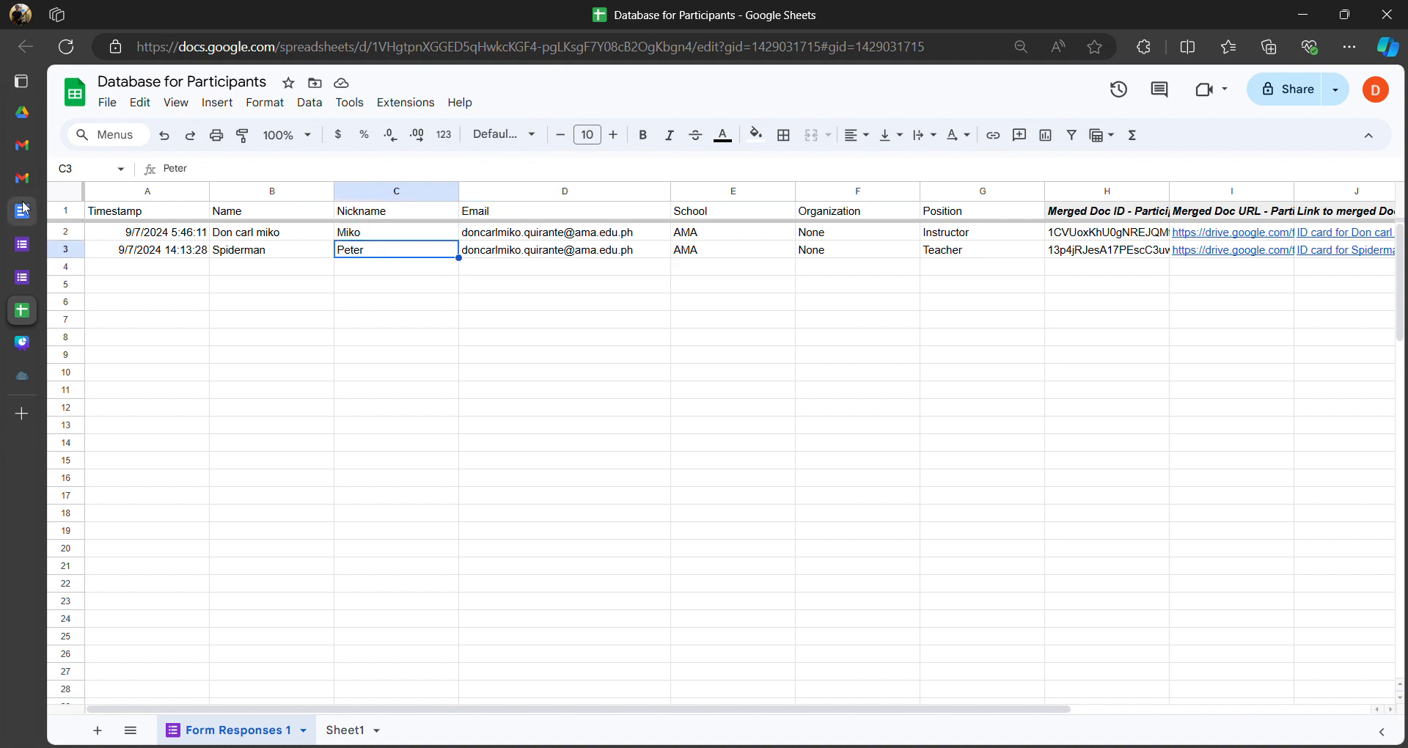
{"action": "left_click", "coordinate": [22, 145]}
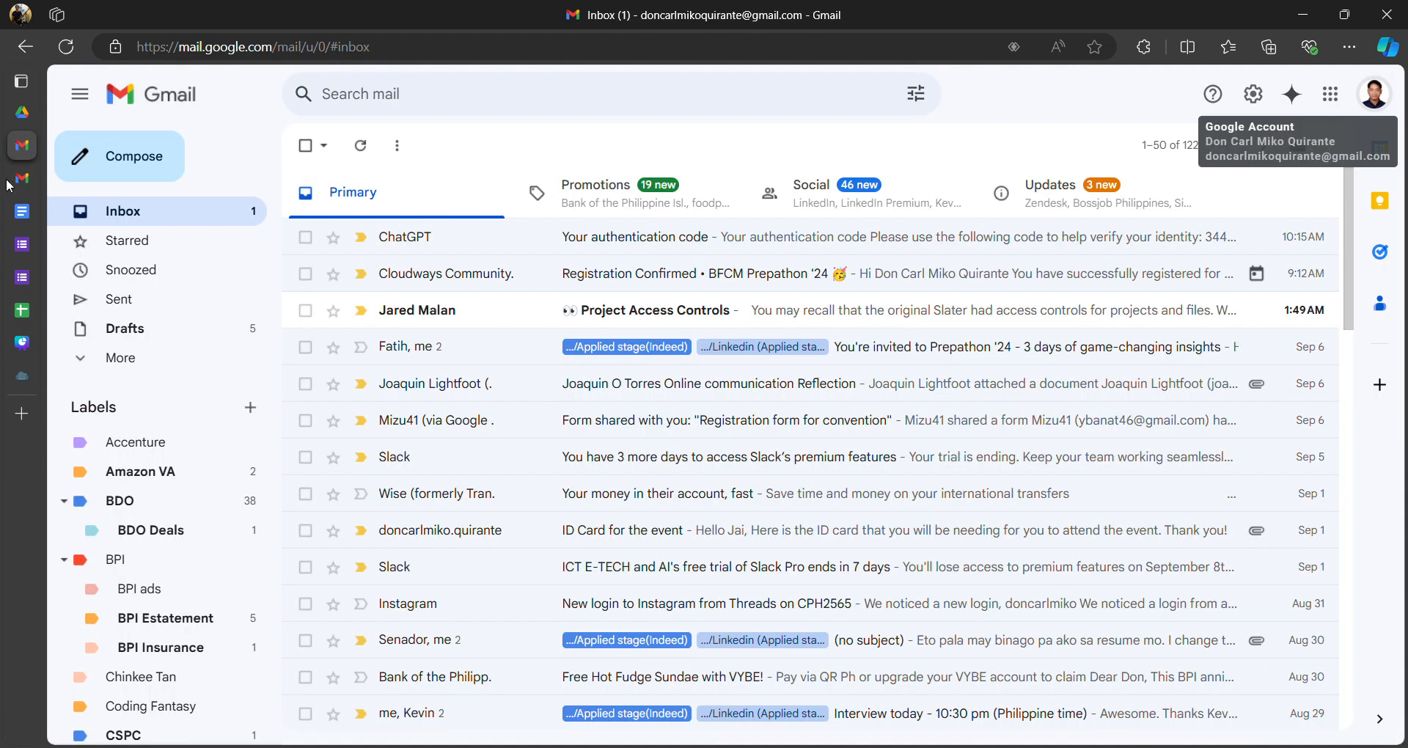
{"action": "mouse_move", "coordinate": [15, 153]}
{"action": "left_click", "coordinate": [133, 144]}
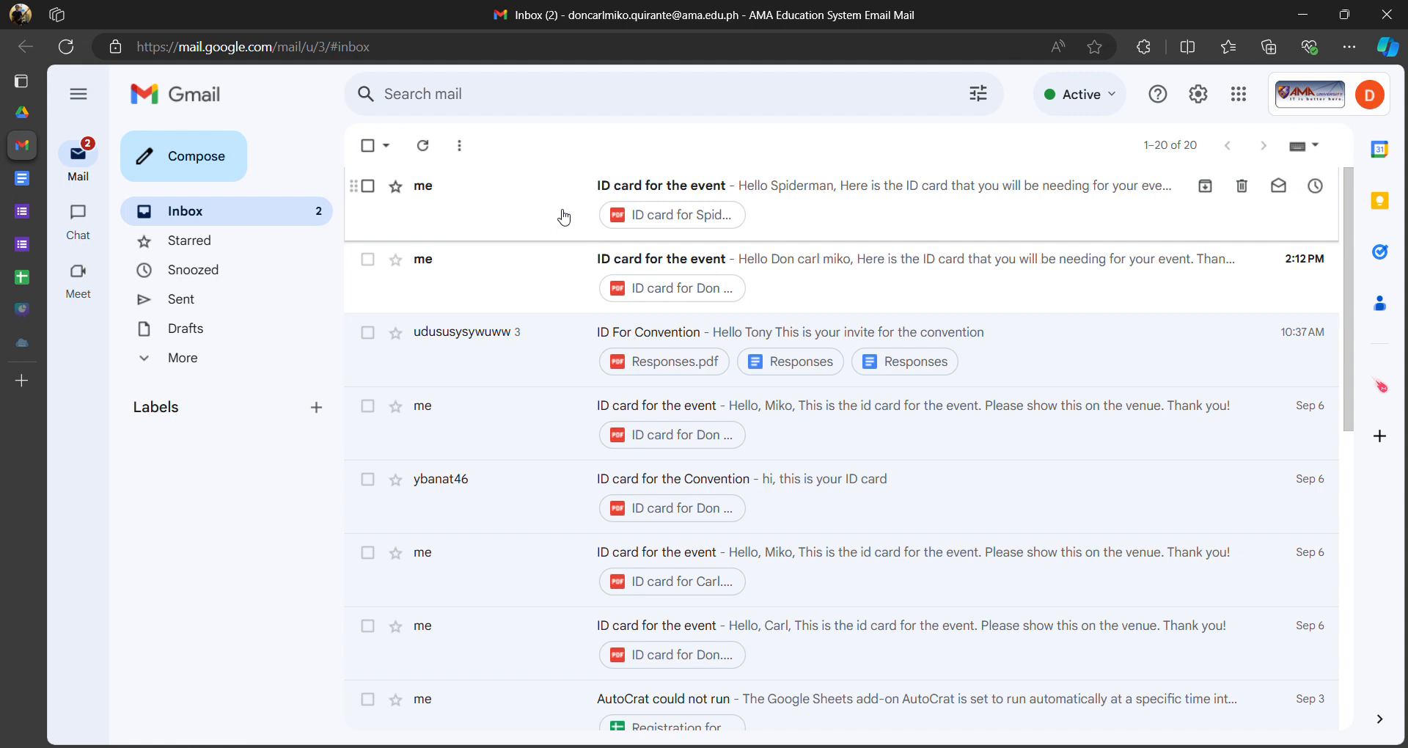
- Open the newest 'ID card for the event' email and check the subject and Spiderman greeting
{"action": "left_click", "coordinate": [508, 221]}
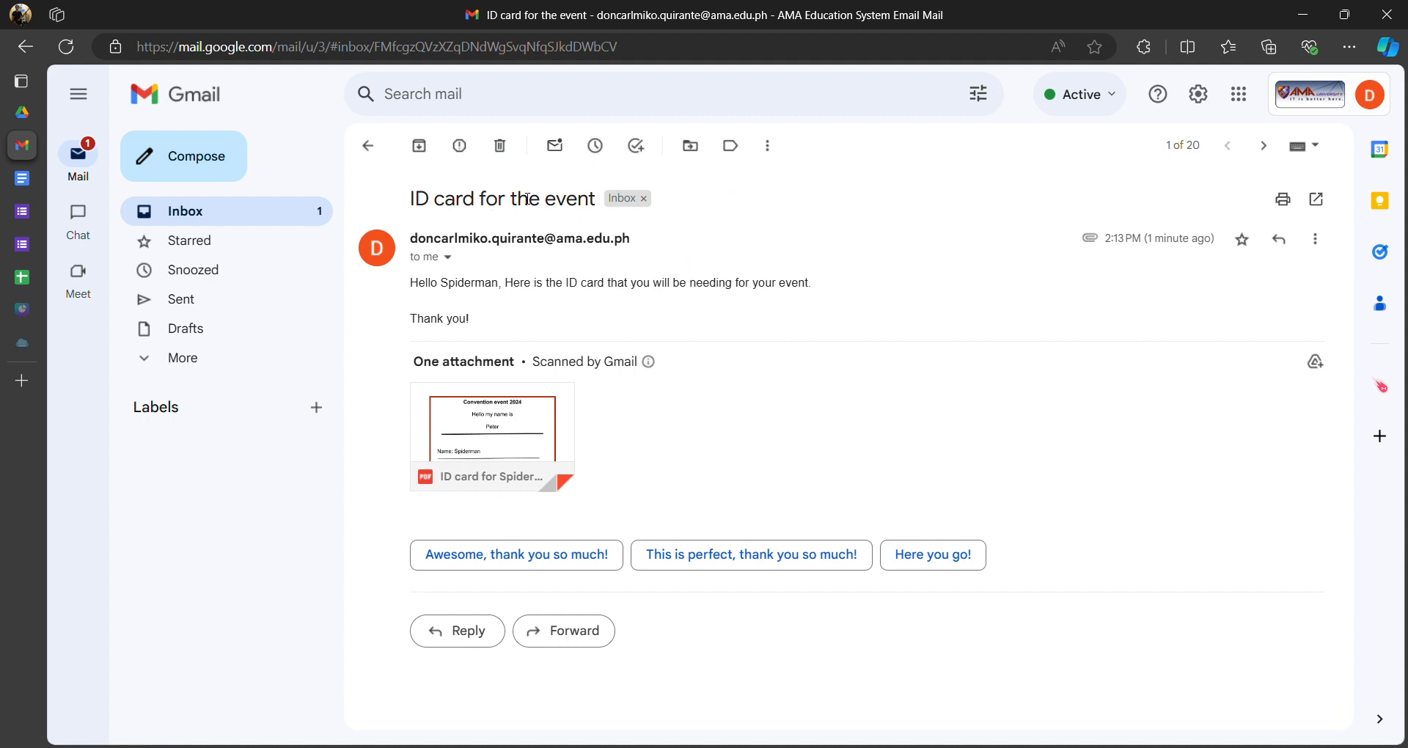
{"action": "left_click_drag", "start_coordinate": [409, 198], "coordinate": [600, 208]}
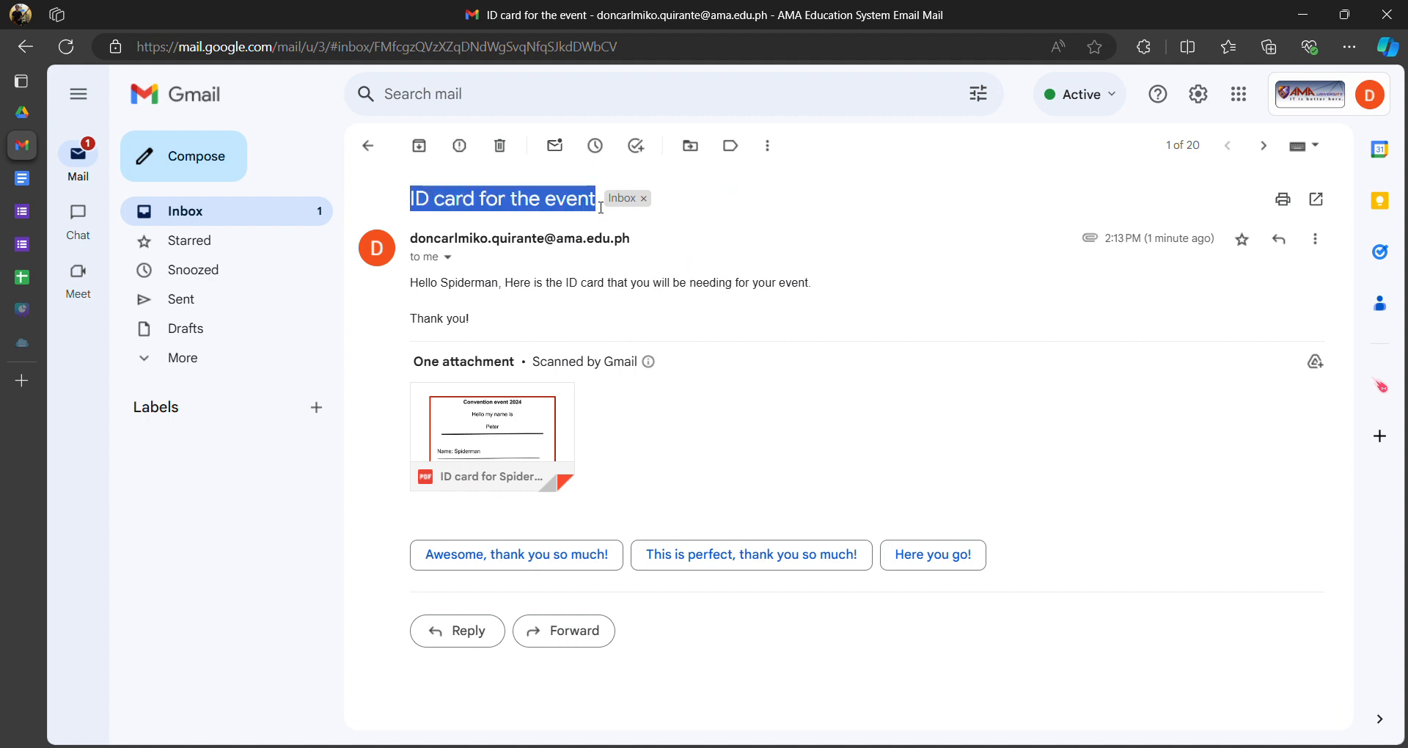
{"action": "left_click_drag", "start_coordinate": [411, 283], "coordinate": [489, 288]}
{"action": "left_click", "coordinate": [449, 296]}
{"action": "left_click", "coordinate": [449, 290]}
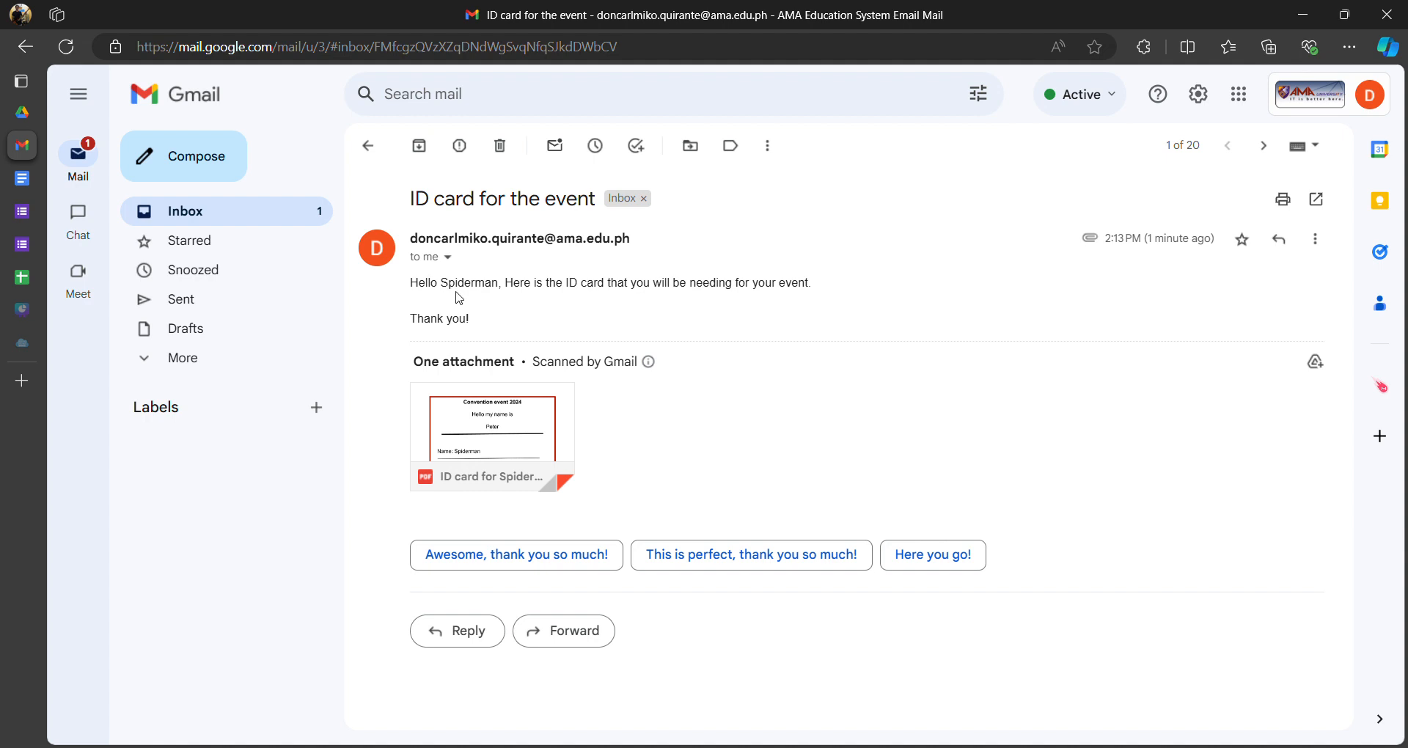
{"action": "left_click_drag", "start_coordinate": [449, 286], "coordinate": [503, 286]}
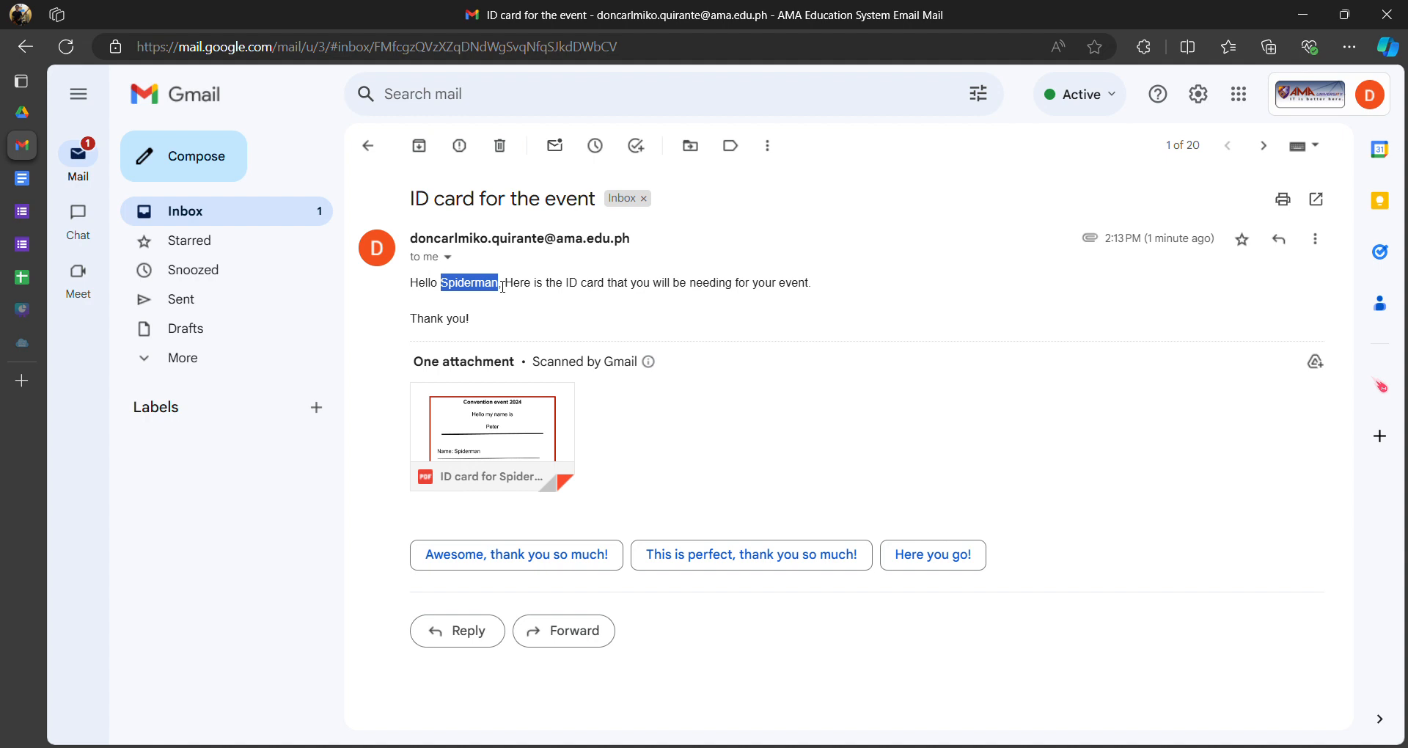
{"action": "left_click", "coordinate": [451, 307]}
{"action": "left_click_drag", "start_coordinate": [448, 286], "coordinate": [497, 286]}
{"action": "left_click", "coordinate": [443, 286]}
{"action": "left_click", "coordinate": [467, 308]}
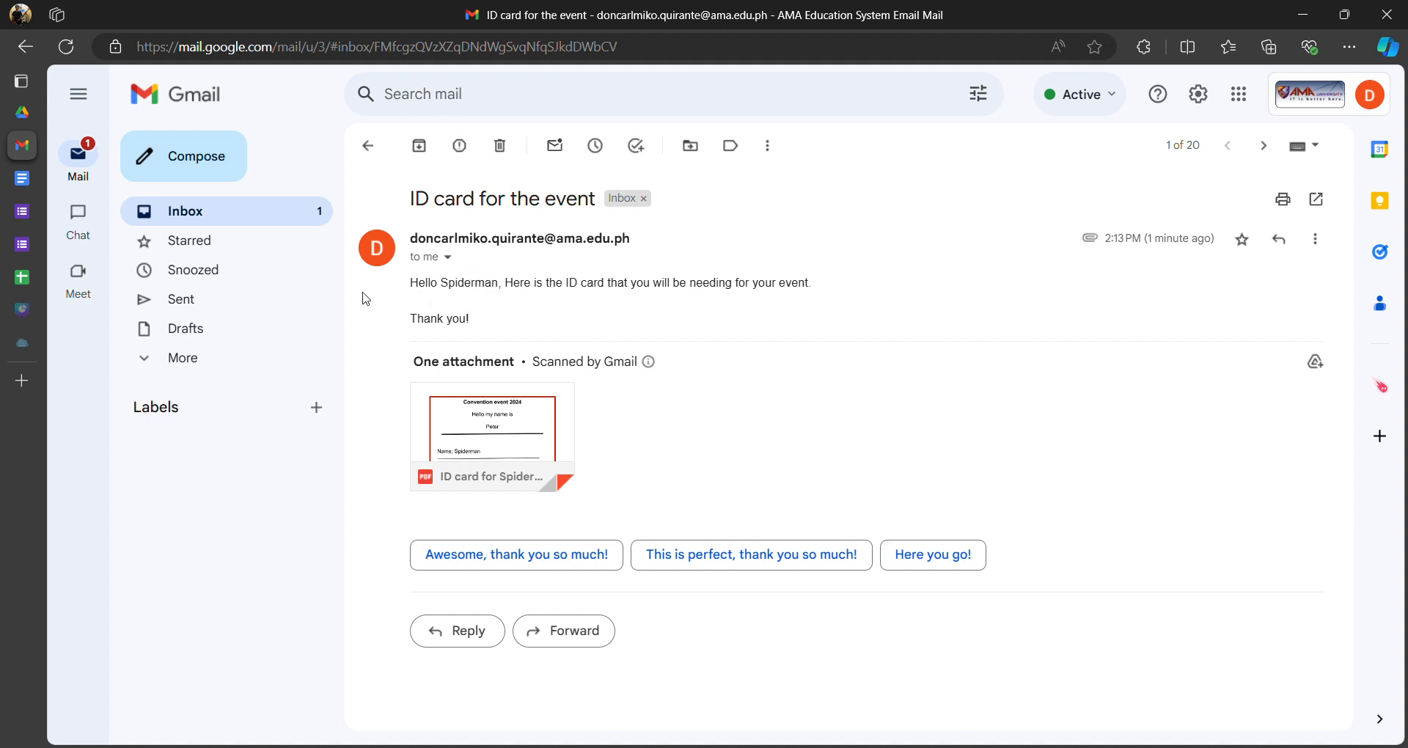
- Compare with the sheet's name Spiderman in B3 and nickname Peter in C3
{"action": "left_click", "coordinate": [22, 277]}
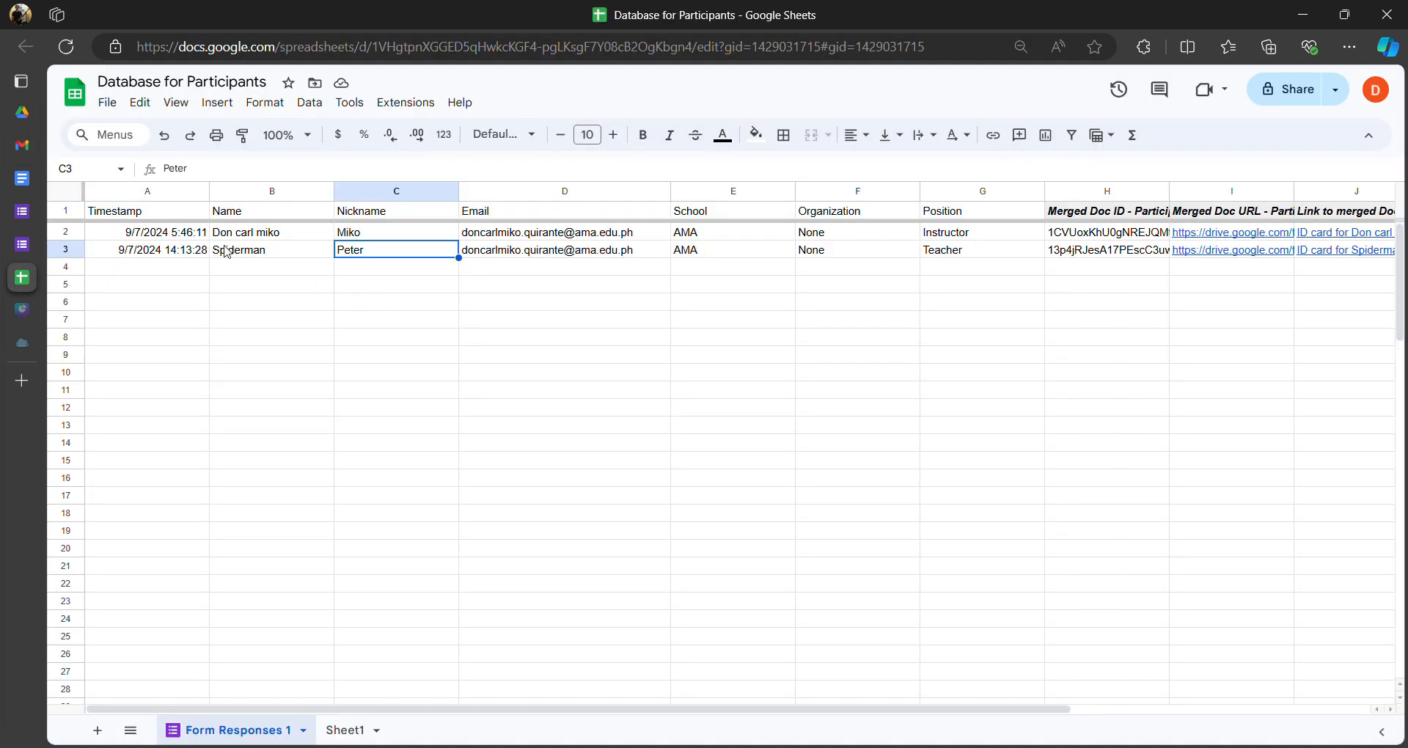
{"action": "left_click", "coordinate": [257, 253]}
{"action": "left_click", "coordinate": [253, 269]}
{"action": "left_click", "coordinate": [255, 254]}
{"action": "left_click", "coordinate": [362, 256]}
{"action": "left_click", "coordinate": [285, 258]}
- Highlight the email's message text and preview the attached ID card PDF
{"action": "mouse_move", "coordinate": [37, 143]}
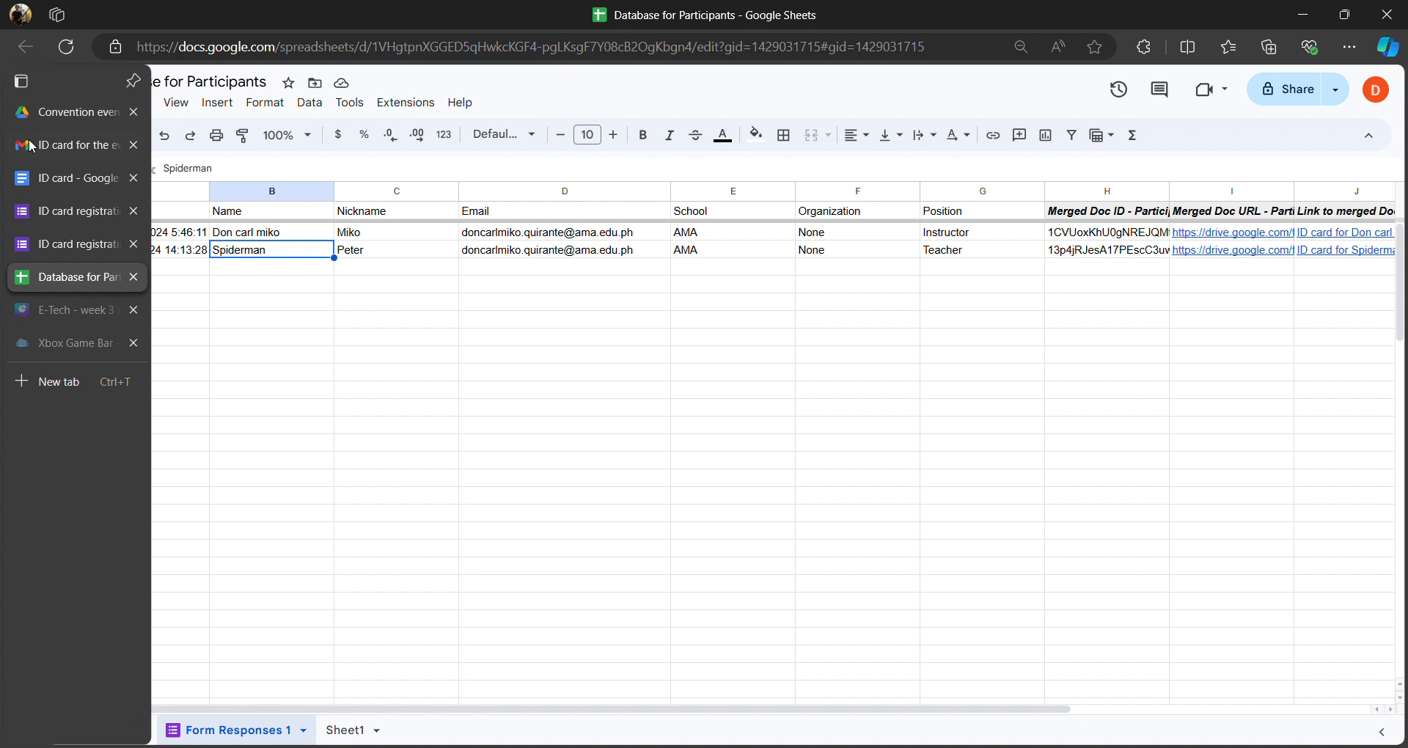
{"action": "left_click", "coordinate": [44, 178]}
{"action": "left_click", "coordinate": [39, 146]}
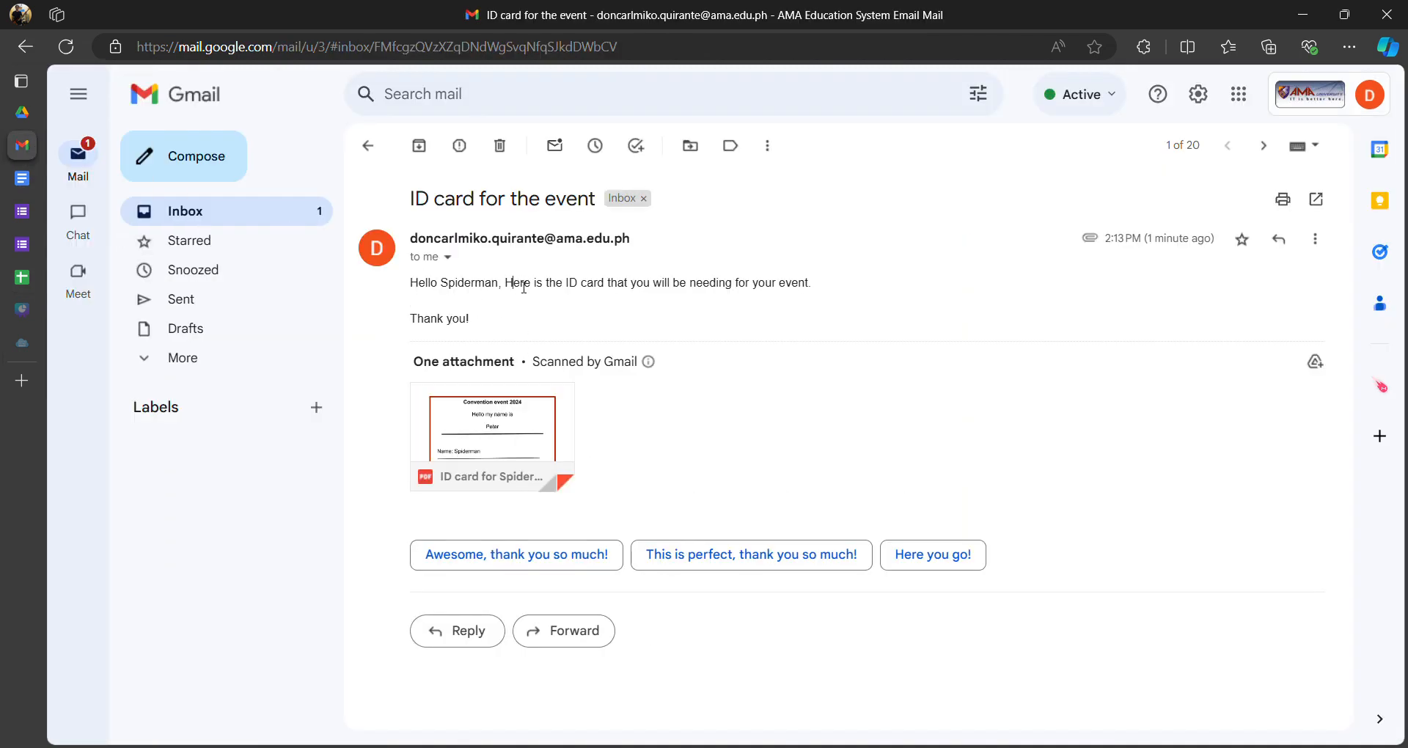
{"action": "left_click_drag", "start_coordinate": [514, 284], "coordinate": [503, 322]}
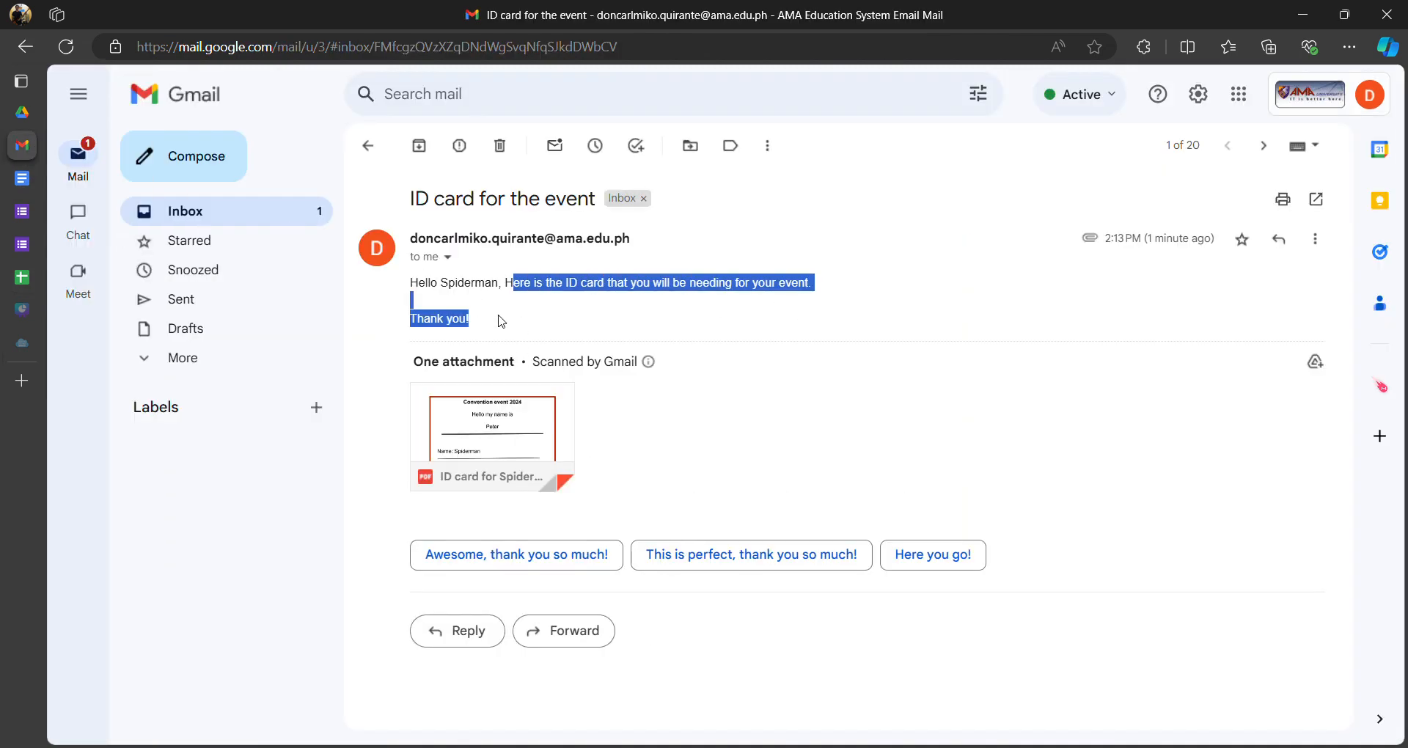
{"action": "left_click", "coordinate": [506, 434]}
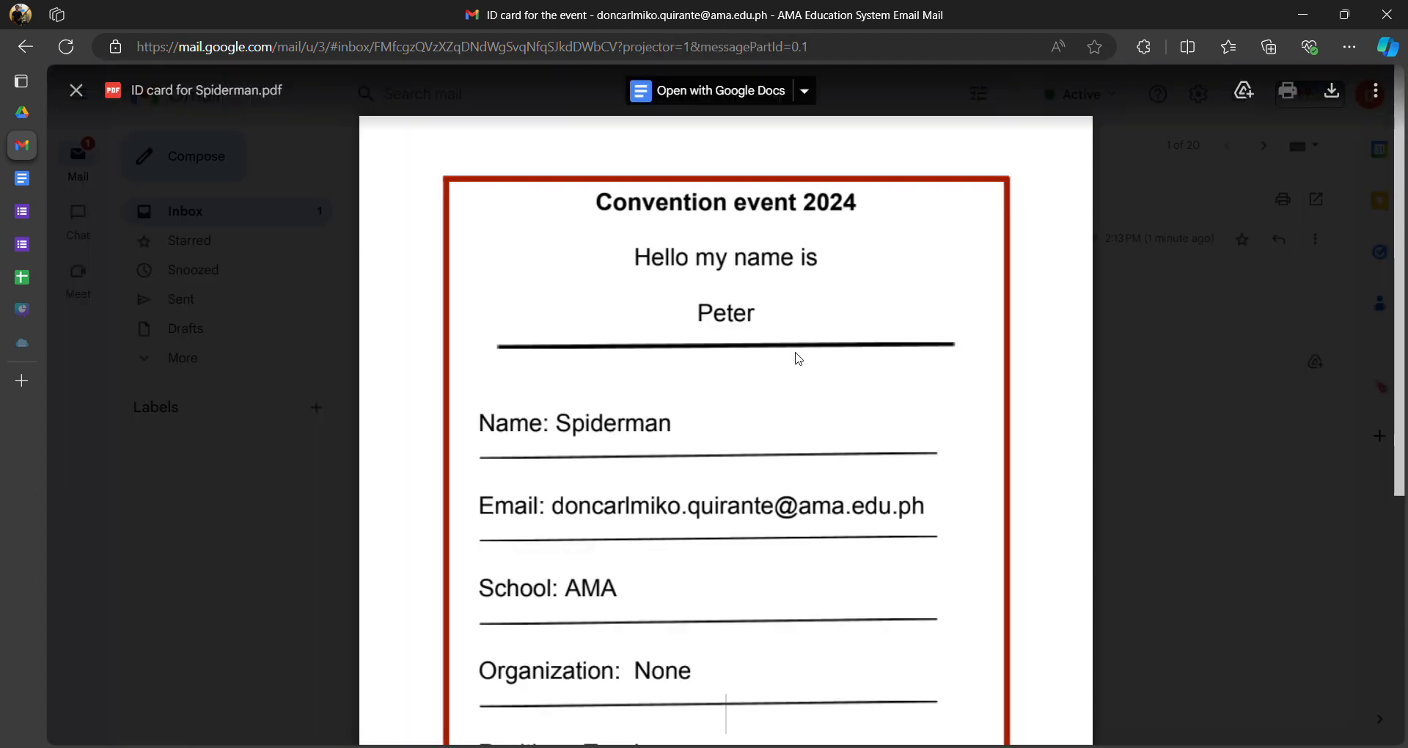
- Reopen the ID card PDF preview and highlight 'Hello my name is' and the nickname Peter
{"action": "left_click", "coordinate": [1149, 387]}
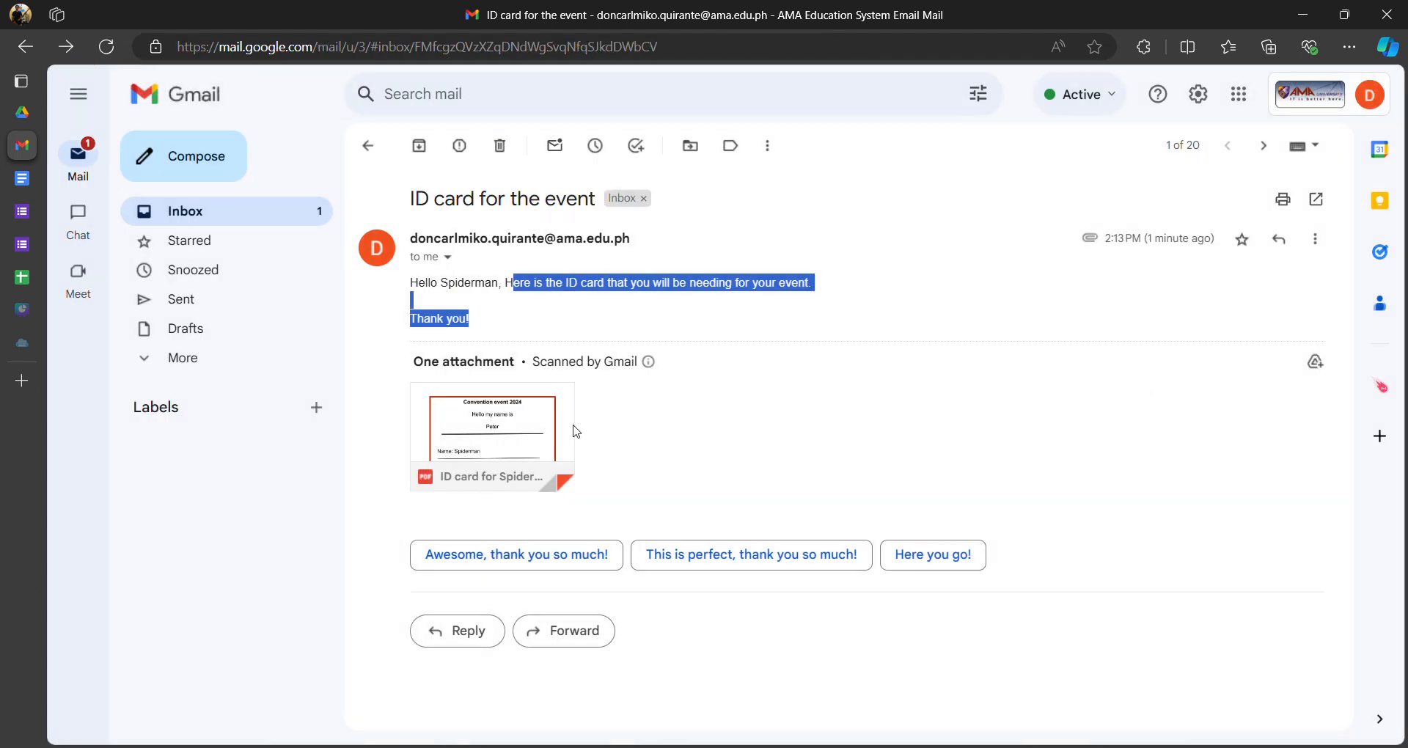
{"action": "left_click", "coordinate": [511, 436]}
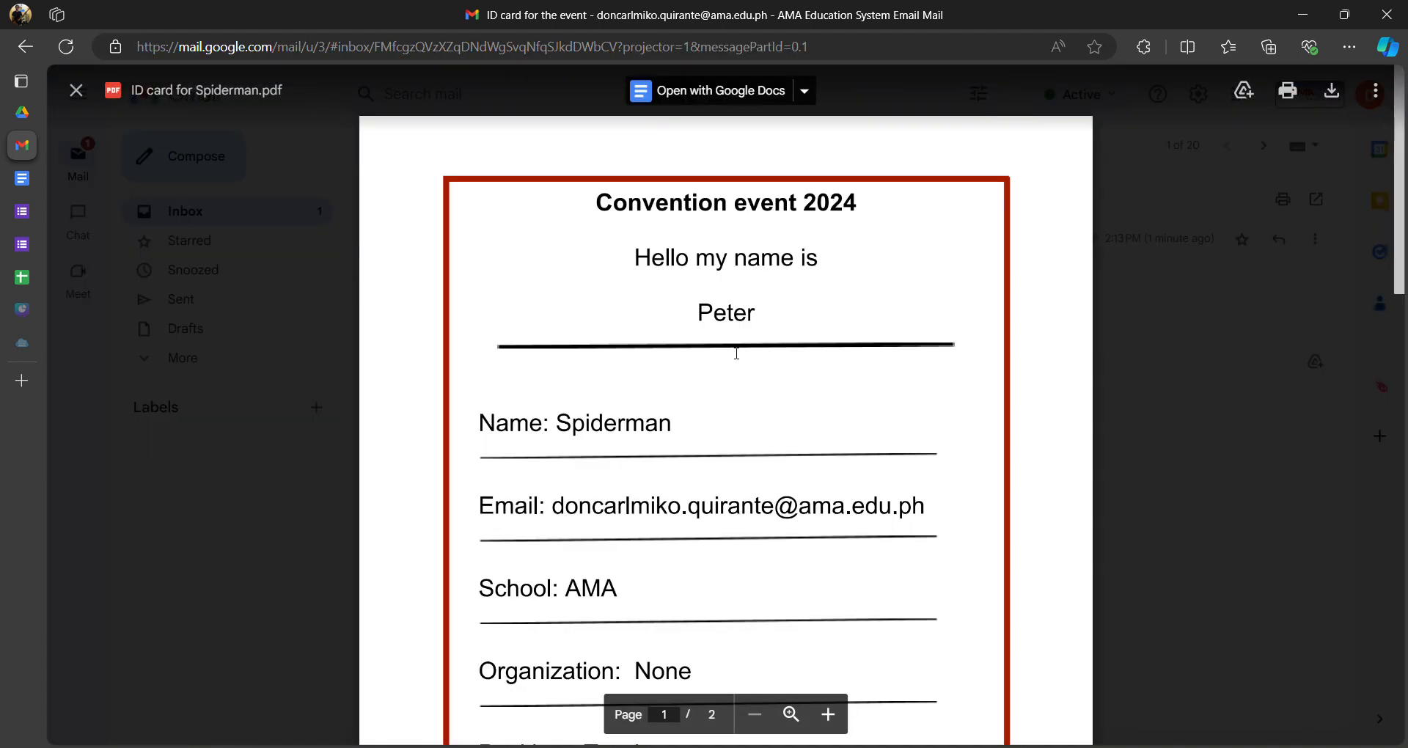
{"action": "scroll", "coordinate": [723, 256], "scroll_direction": "down", "scroll_amount": 10}
{"action": "scroll", "coordinate": [707, 305], "scroll_direction": "up", "scroll_amount": 10}
{"action": "left_click_drag", "start_coordinate": [636, 267], "coordinate": [819, 260]}
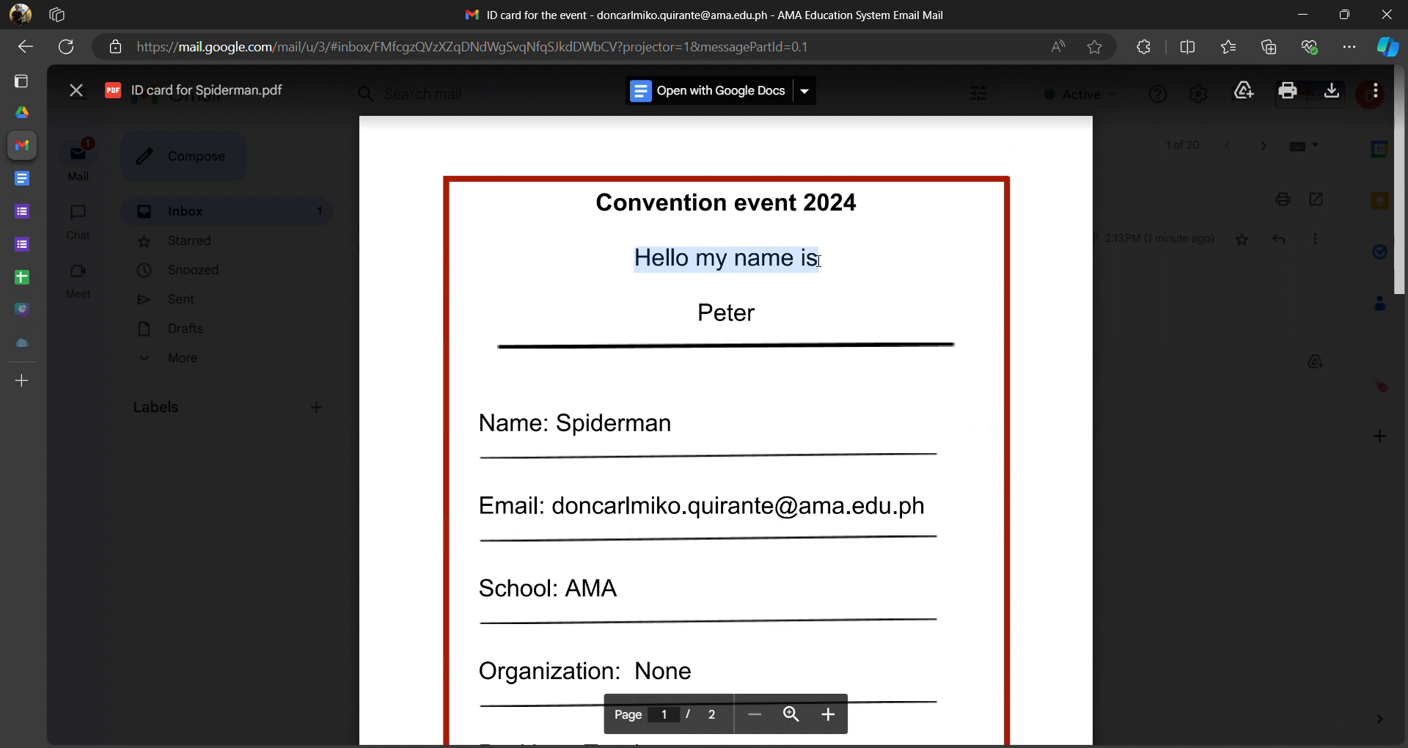
{"action": "left_click_drag", "start_coordinate": [692, 332], "coordinate": [816, 311]}
{"action": "left_click", "coordinate": [716, 364]}
{"action": "left_click_drag", "start_coordinate": [701, 311], "coordinate": [769, 315]}
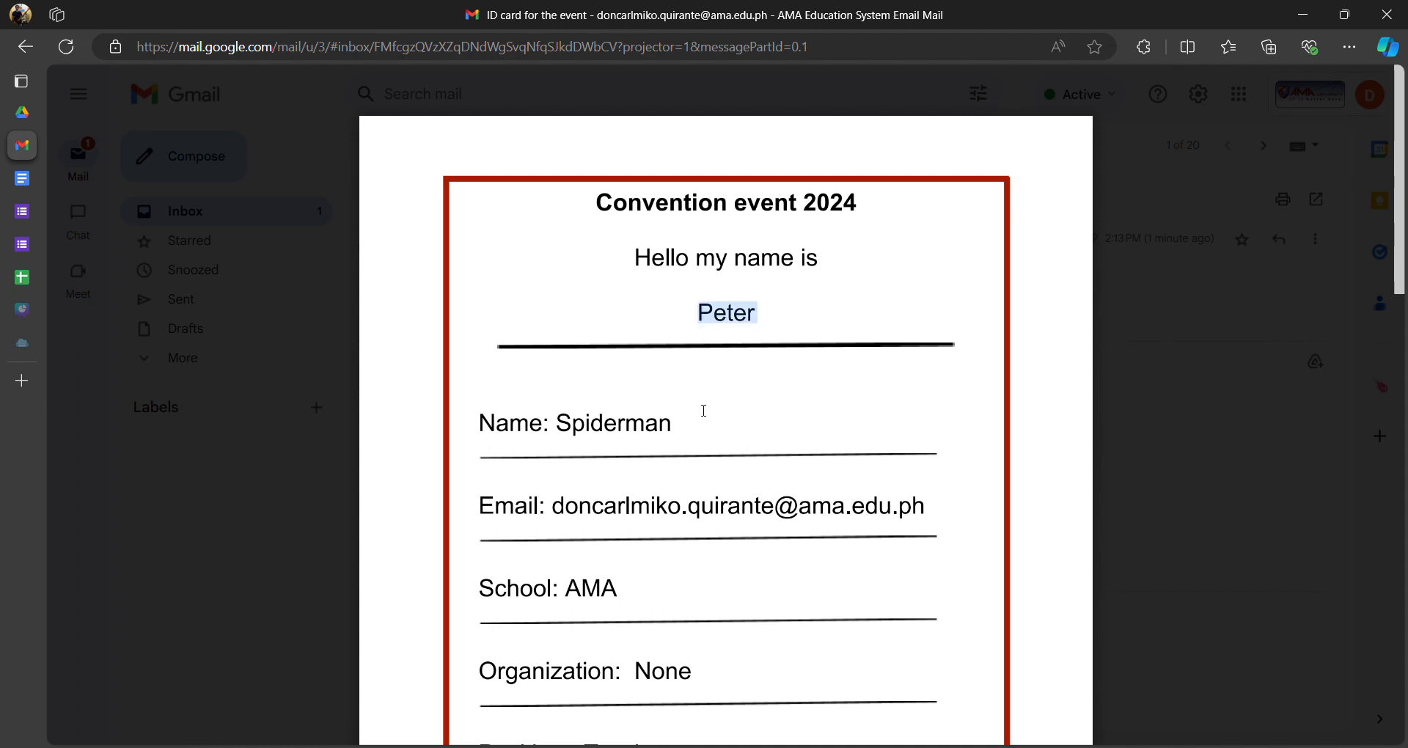
{"action": "left_click_drag", "start_coordinate": [695, 258], "coordinate": [724, 288]}
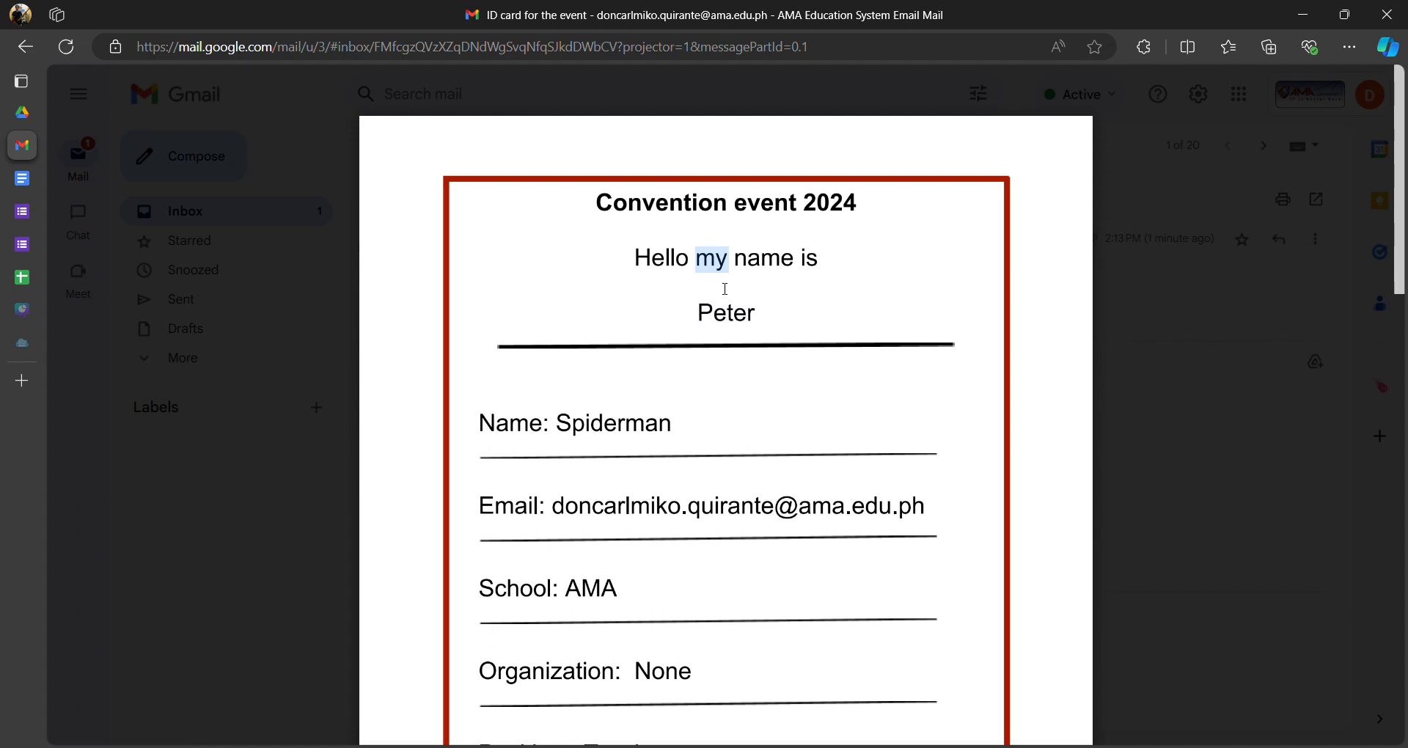
- Compare against the template's <<Nickname>> and <<Email>> placeholders in Google Docs
{"action": "left_click", "coordinate": [32, 182]}
{"action": "scroll", "coordinate": [661, 385], "scroll_direction": "down", "scroll_amount": 4}
{"action": "scroll", "coordinate": [661, 382], "scroll_direction": "up", "scroll_amount": 4}
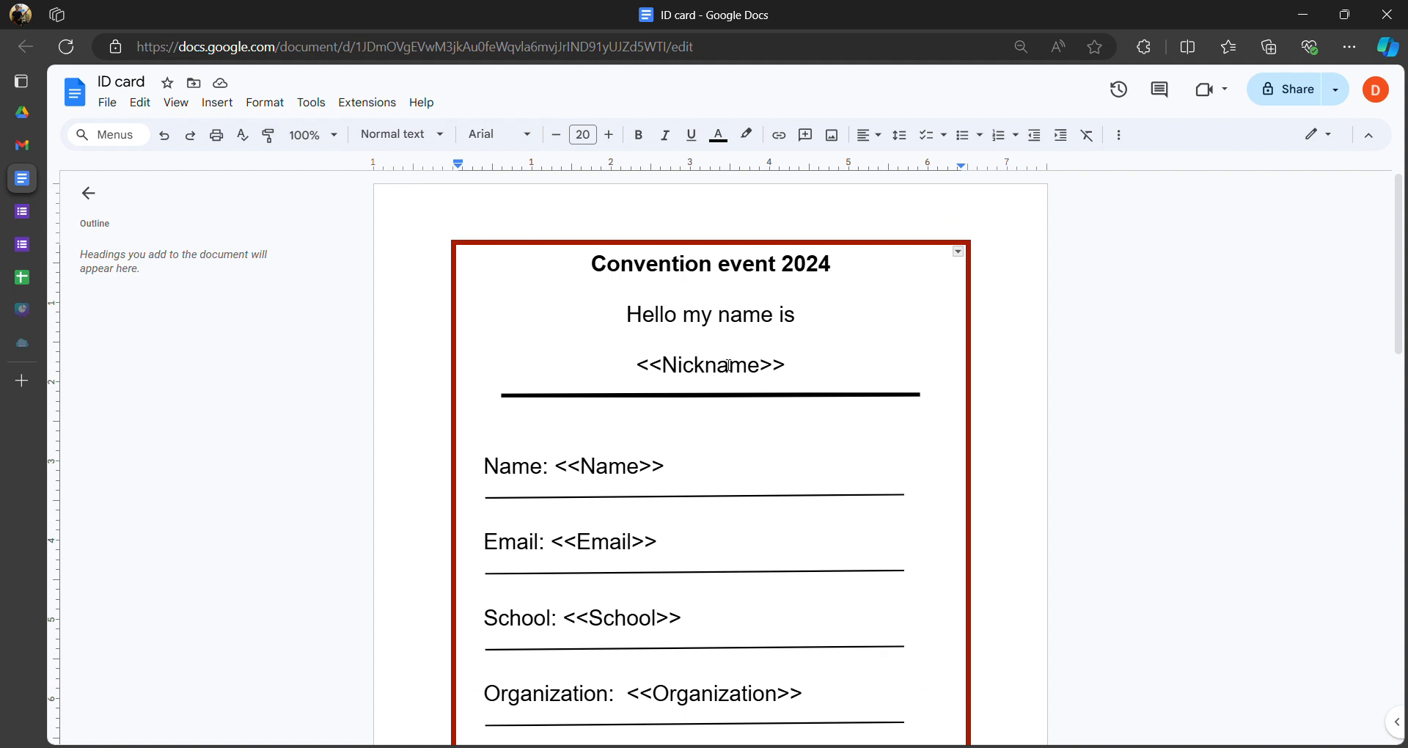
{"action": "left_click_drag", "start_coordinate": [636, 367], "coordinate": [794, 365]}
{"action": "left_click_drag", "start_coordinate": [569, 472], "coordinate": [657, 478]}
{"action": "scroll", "coordinate": [578, 503], "scroll_direction": "down", "scroll_amount": 1}
{"action": "left_click_drag", "start_coordinate": [556, 448], "coordinate": [671, 451]}
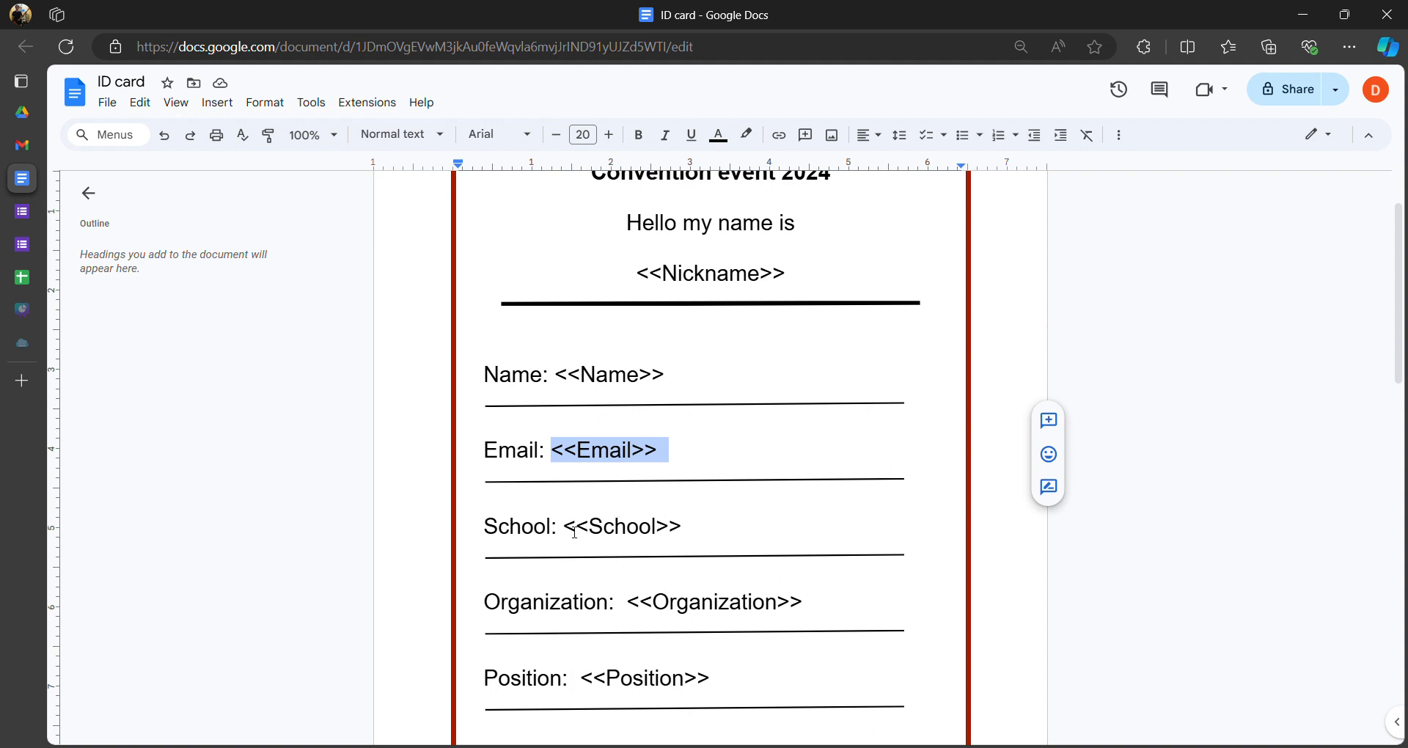
{"action": "left_click_drag", "start_coordinate": [572, 533], "coordinate": [679, 531]}
{"action": "scroll", "coordinate": [632, 575], "scroll_direction": "down", "scroll_amount": 1}
{"action": "scroll", "coordinate": [637, 503], "scroll_direction": "up", "scroll_amount": 2}
{"action": "left_click", "coordinate": [622, 443]}
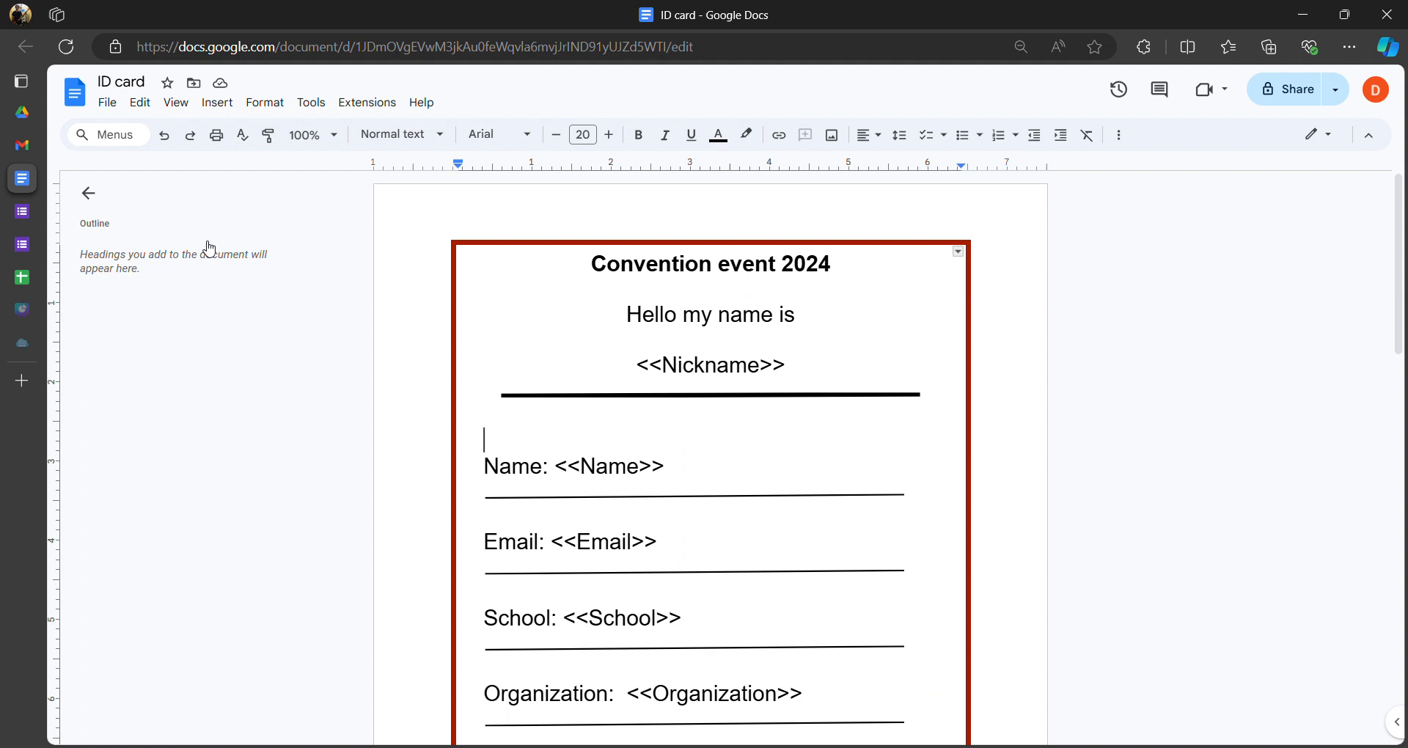
- Confirm the nickname Peter in row 3 of the sheet matches the card
{"action": "left_click", "coordinate": [19, 150]}
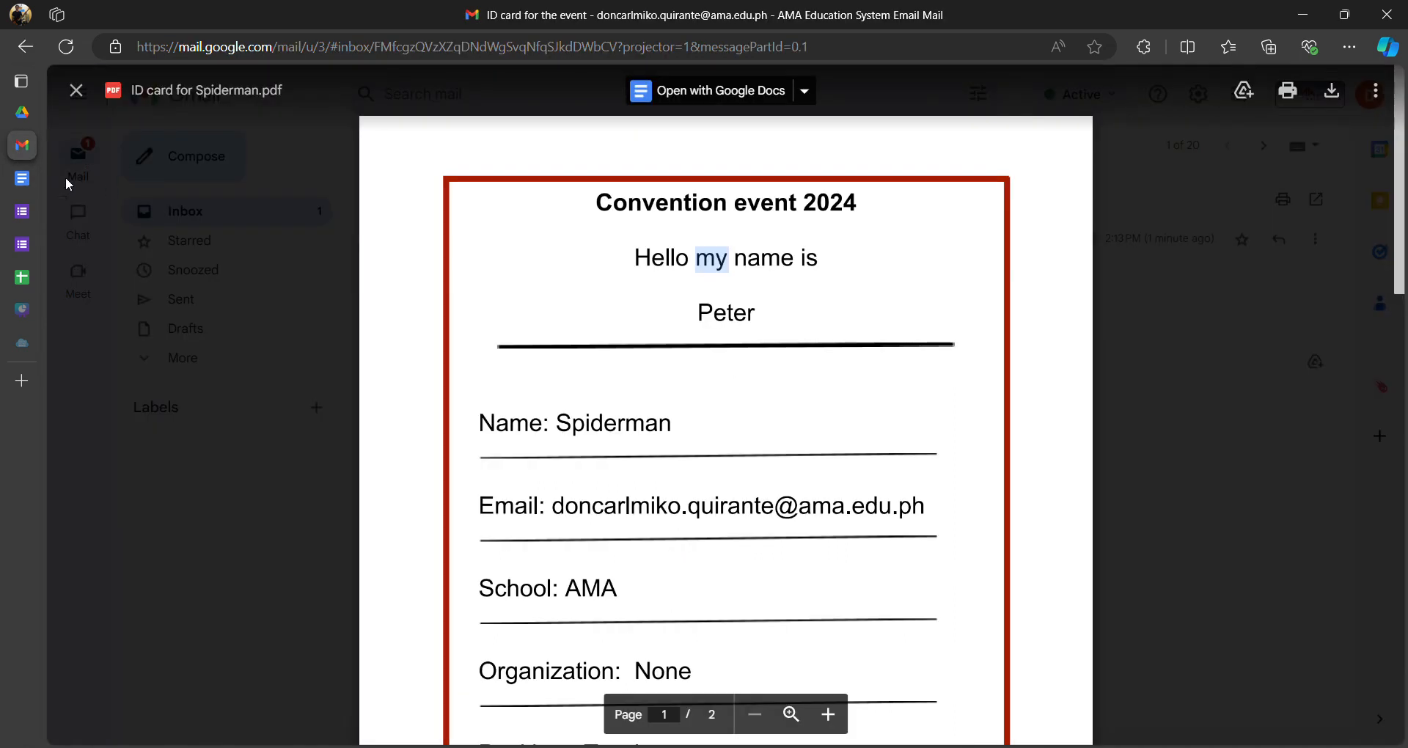
{"action": "left_click", "coordinate": [675, 358]}
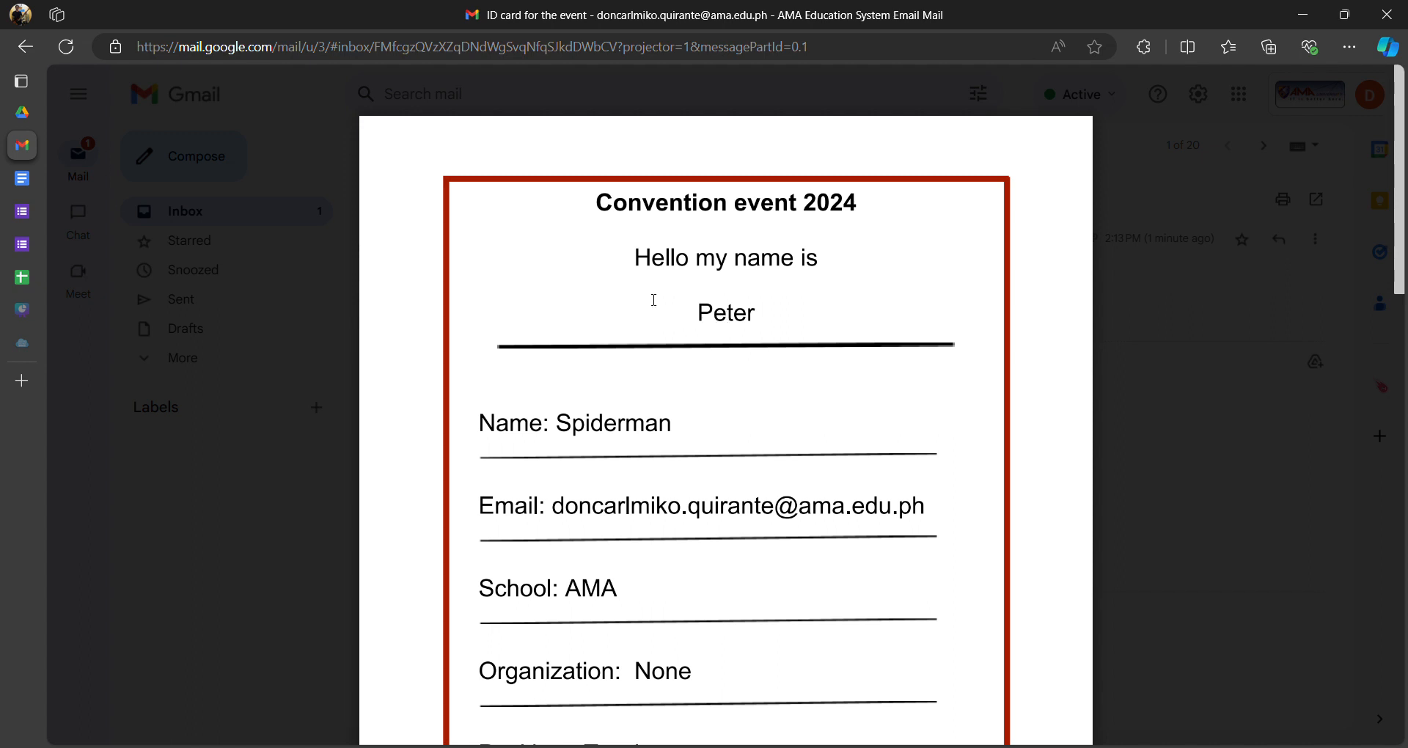
{"action": "left_click", "coordinate": [44, 277]}
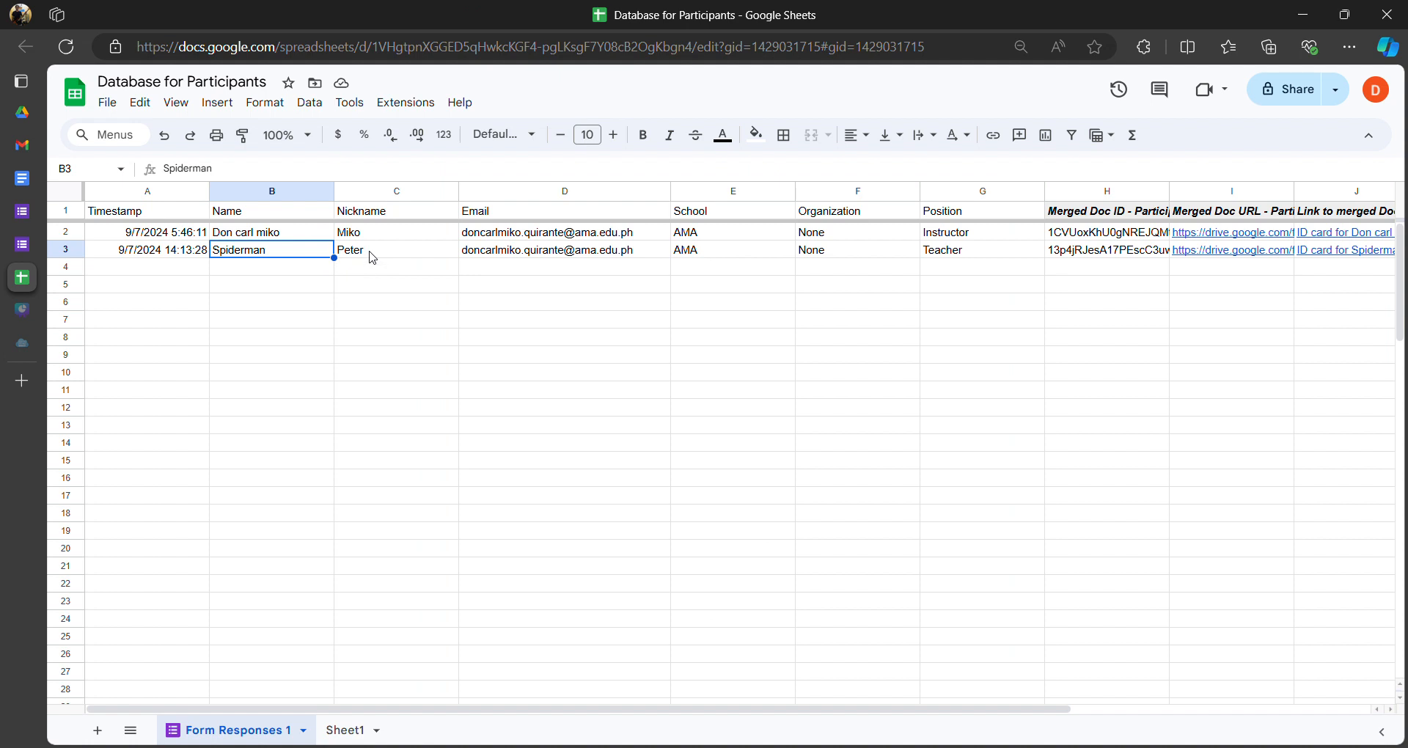
{"action": "left_click", "coordinate": [372, 255]}
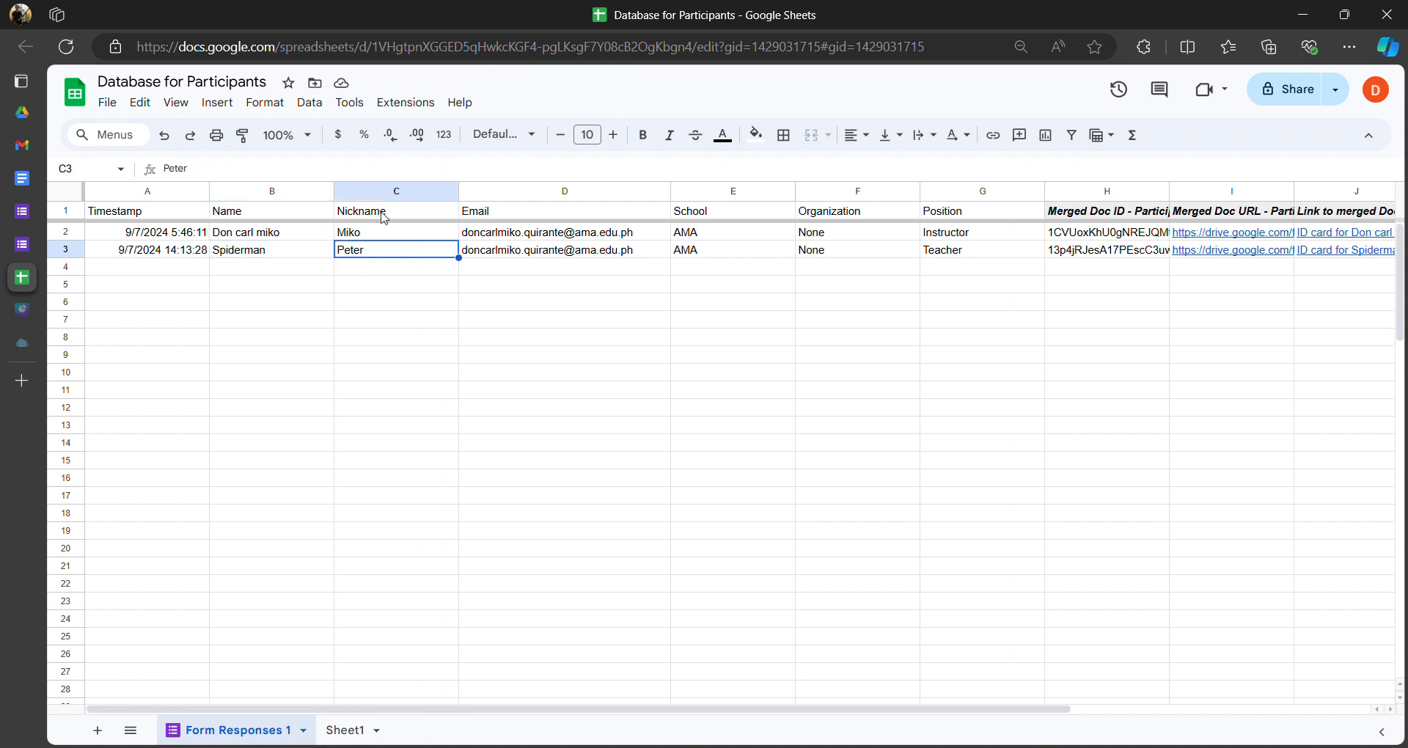
{"action": "left_click", "coordinate": [22, 143]}
{"action": "left_click_drag", "start_coordinate": [772, 297], "coordinate": [689, 314]}
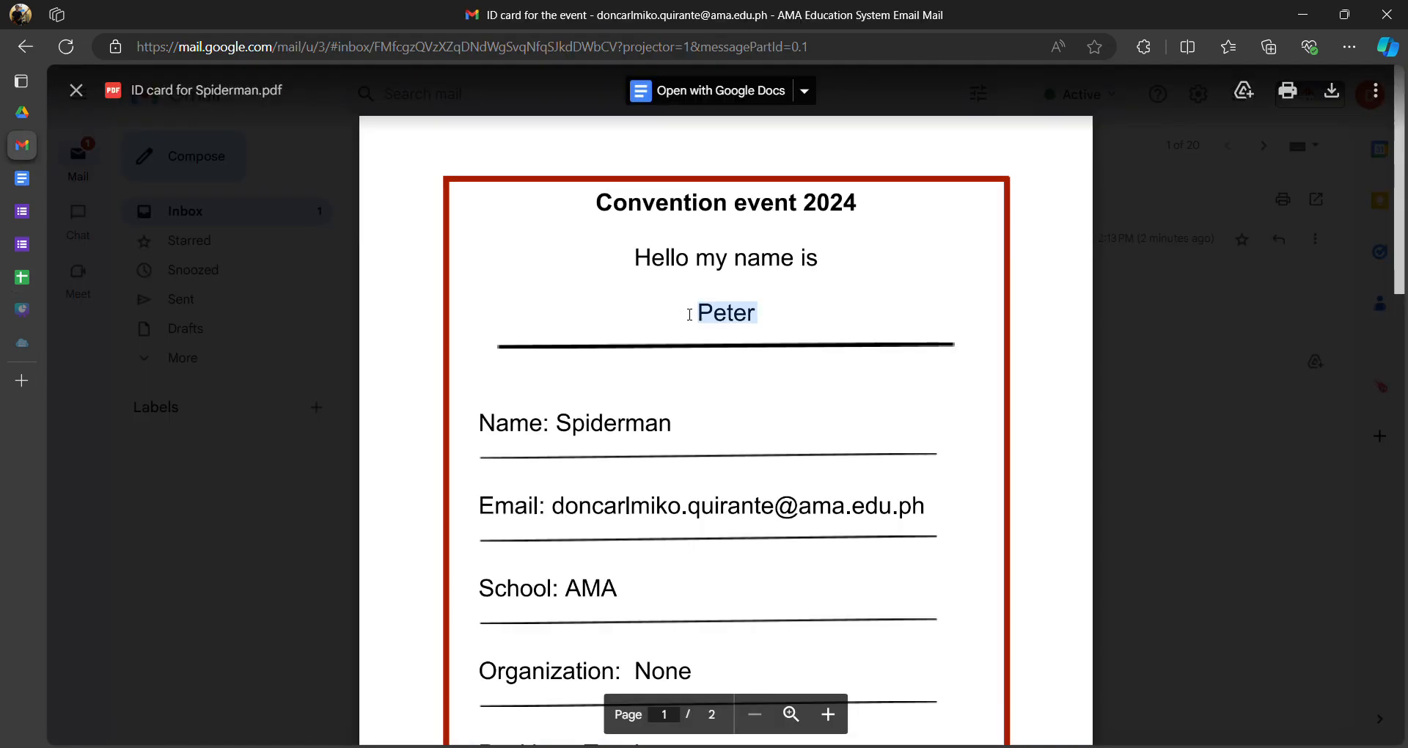
{"action": "left_click", "coordinate": [574, 383]}
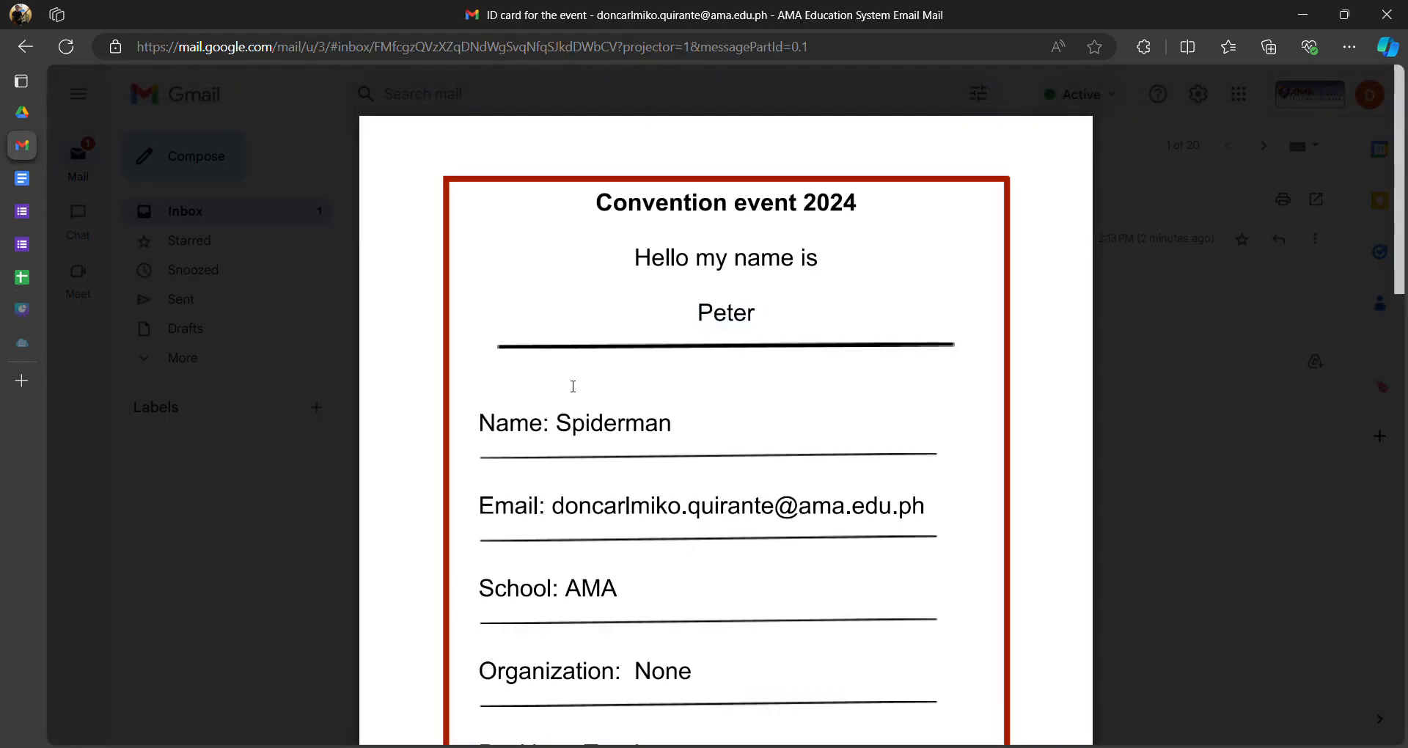
- Check the card's values Spiderman, AMA, None, Teacher and Peter
{"action": "scroll", "coordinate": [574, 384], "scroll_direction": "down", "scroll_amount": 4}
{"action": "scroll", "coordinate": [584, 355], "scroll_direction": "up", "scroll_amount": 3}
{"action": "double_click", "coordinate": [654, 332]}
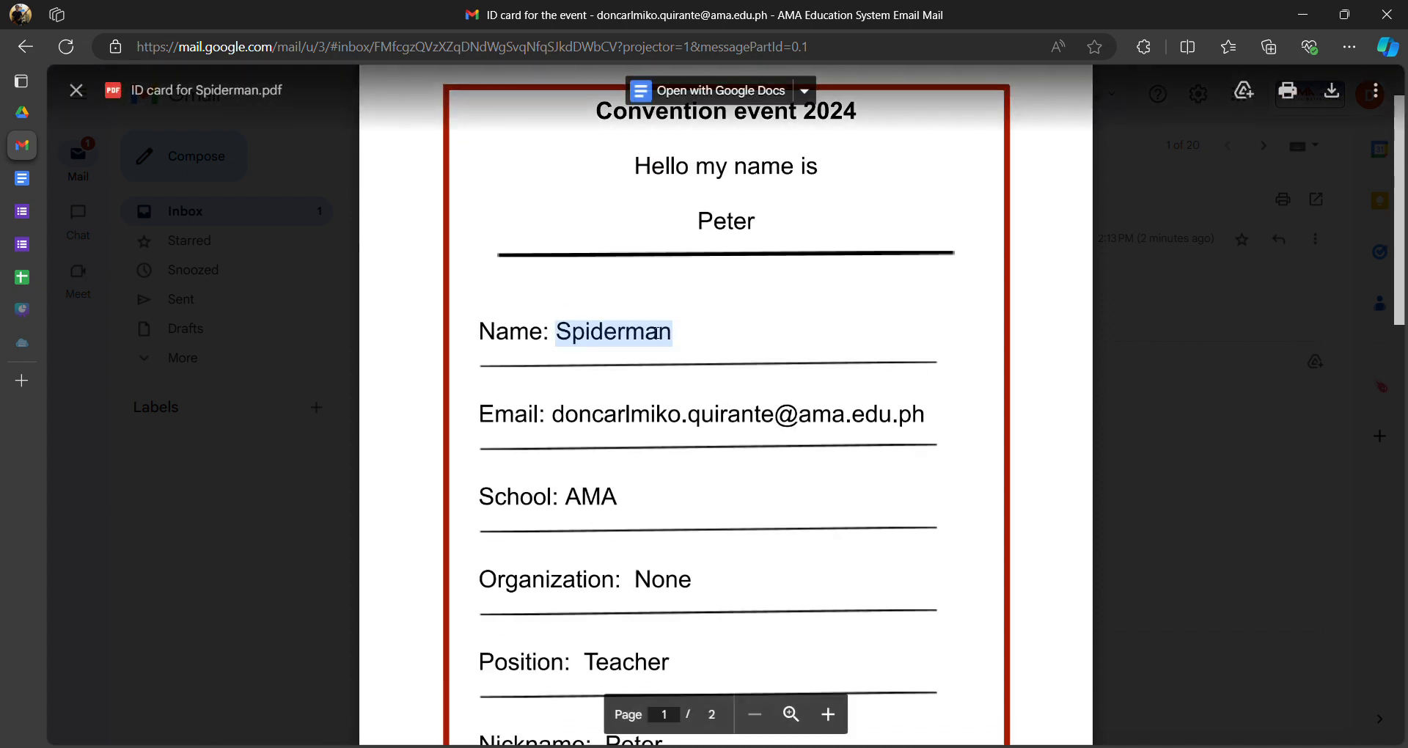
{"action": "left_click", "coordinate": [572, 417]}
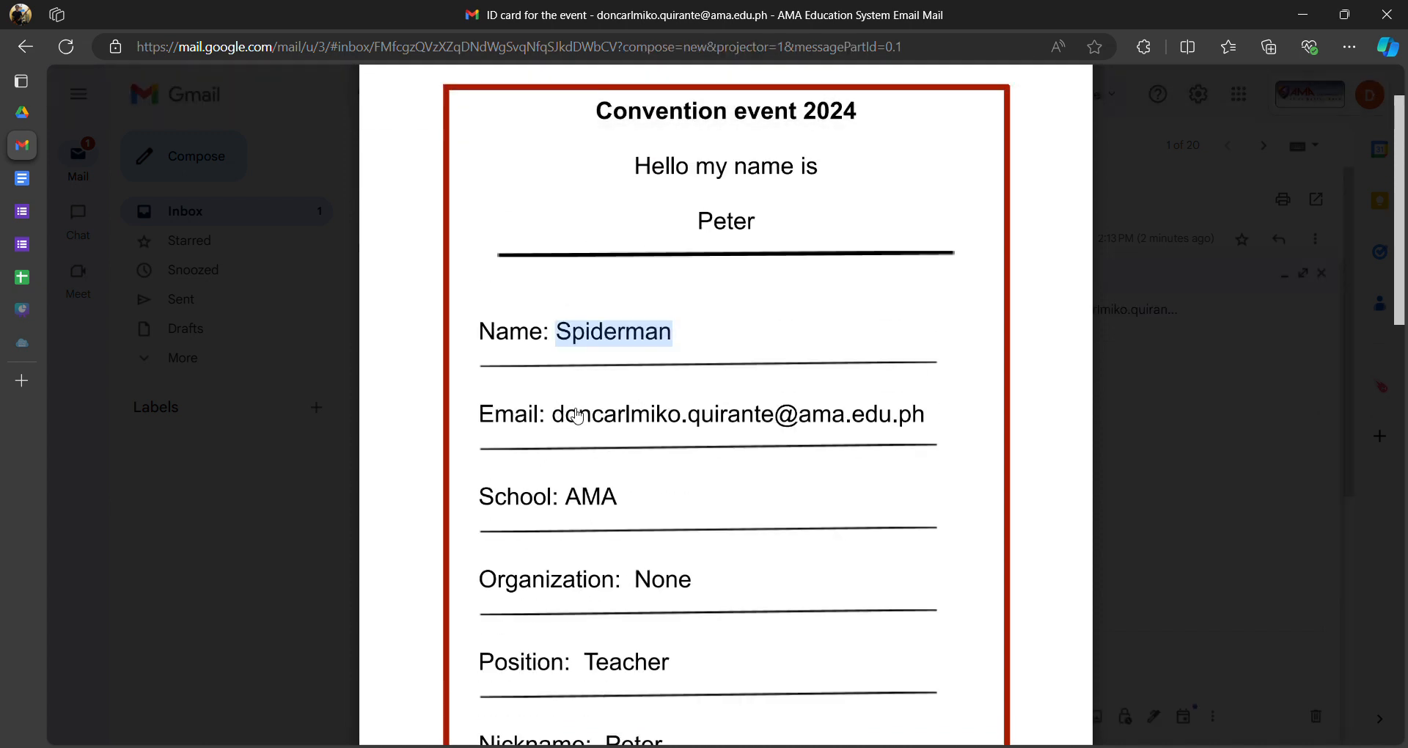
{"action": "scroll", "coordinate": [660, 441], "scroll_direction": "down", "scroll_amount": 2}
{"action": "double_click", "coordinate": [596, 325]}
{"action": "double_click", "coordinate": [659, 400]}
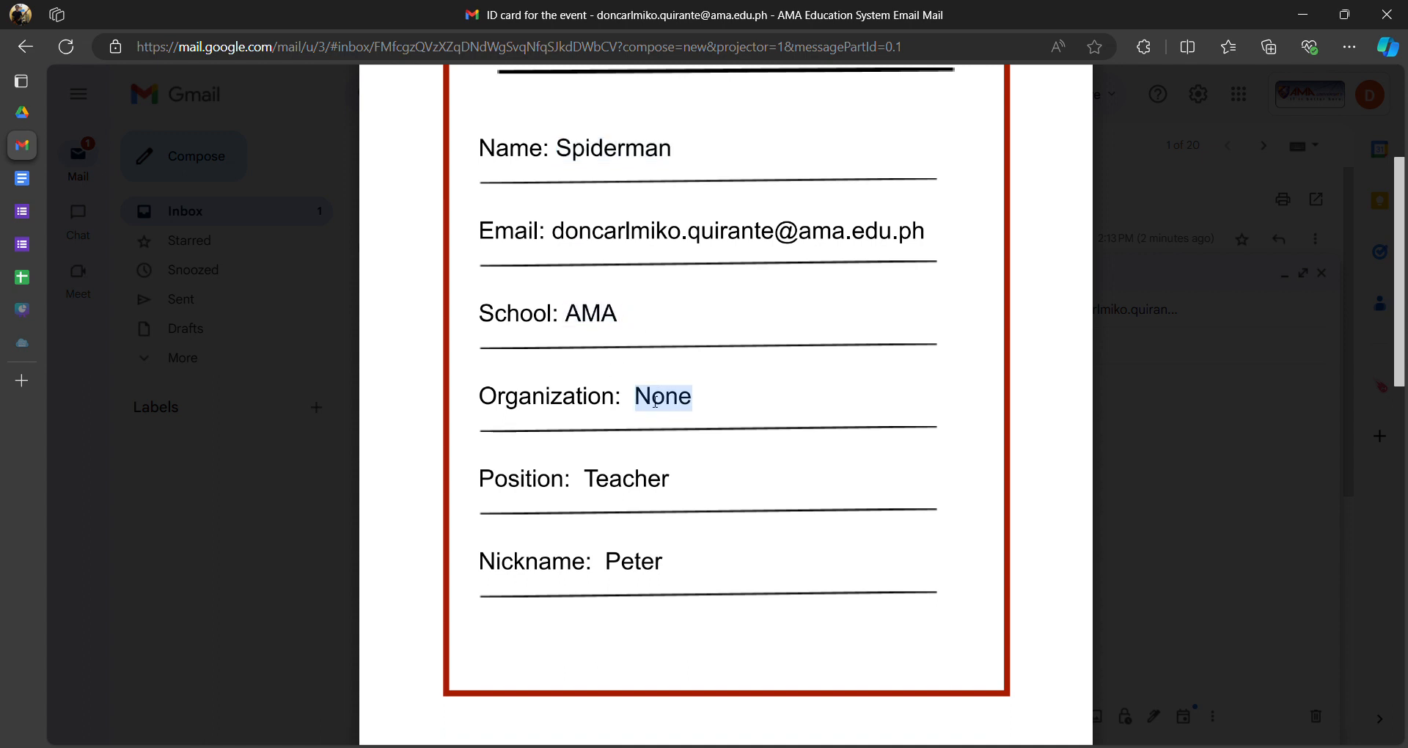
{"action": "double_click", "coordinate": [596, 480]}
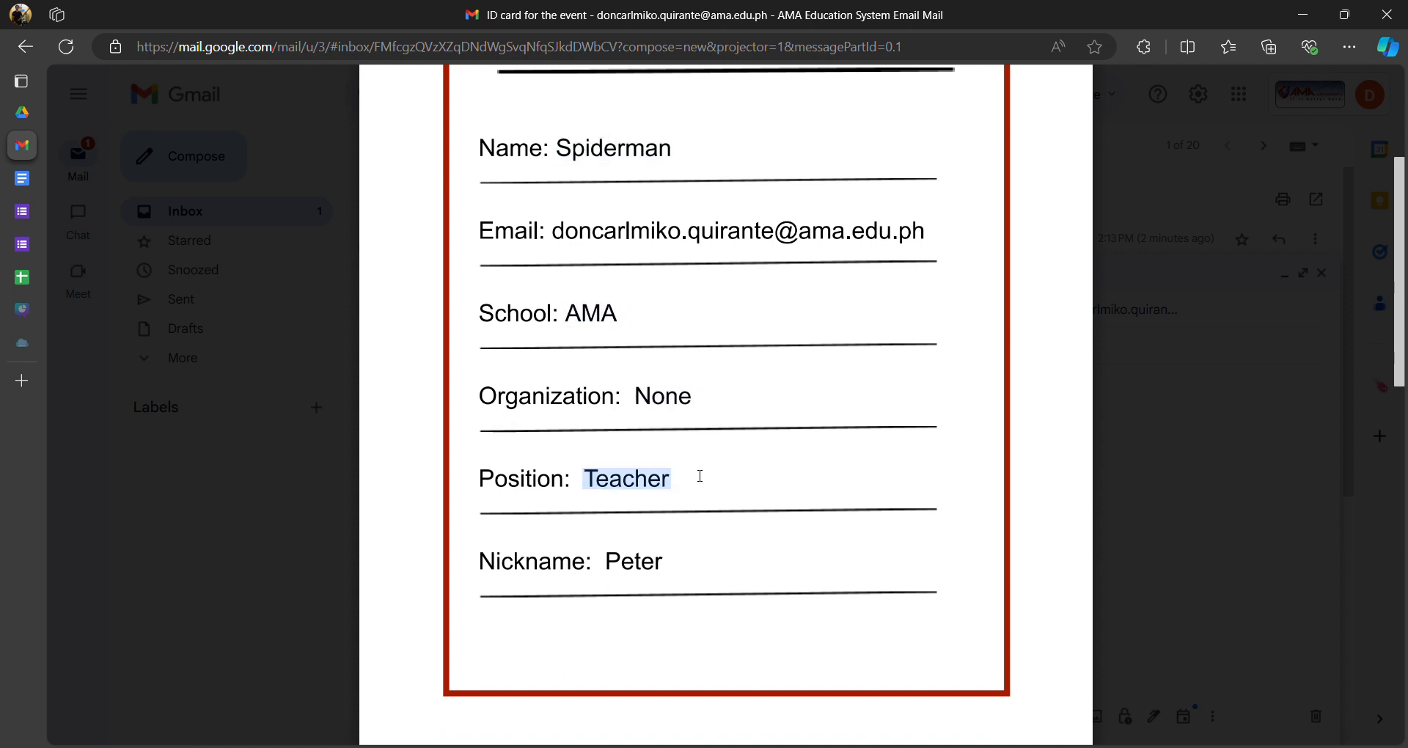
{"action": "double_click", "coordinate": [637, 568]}
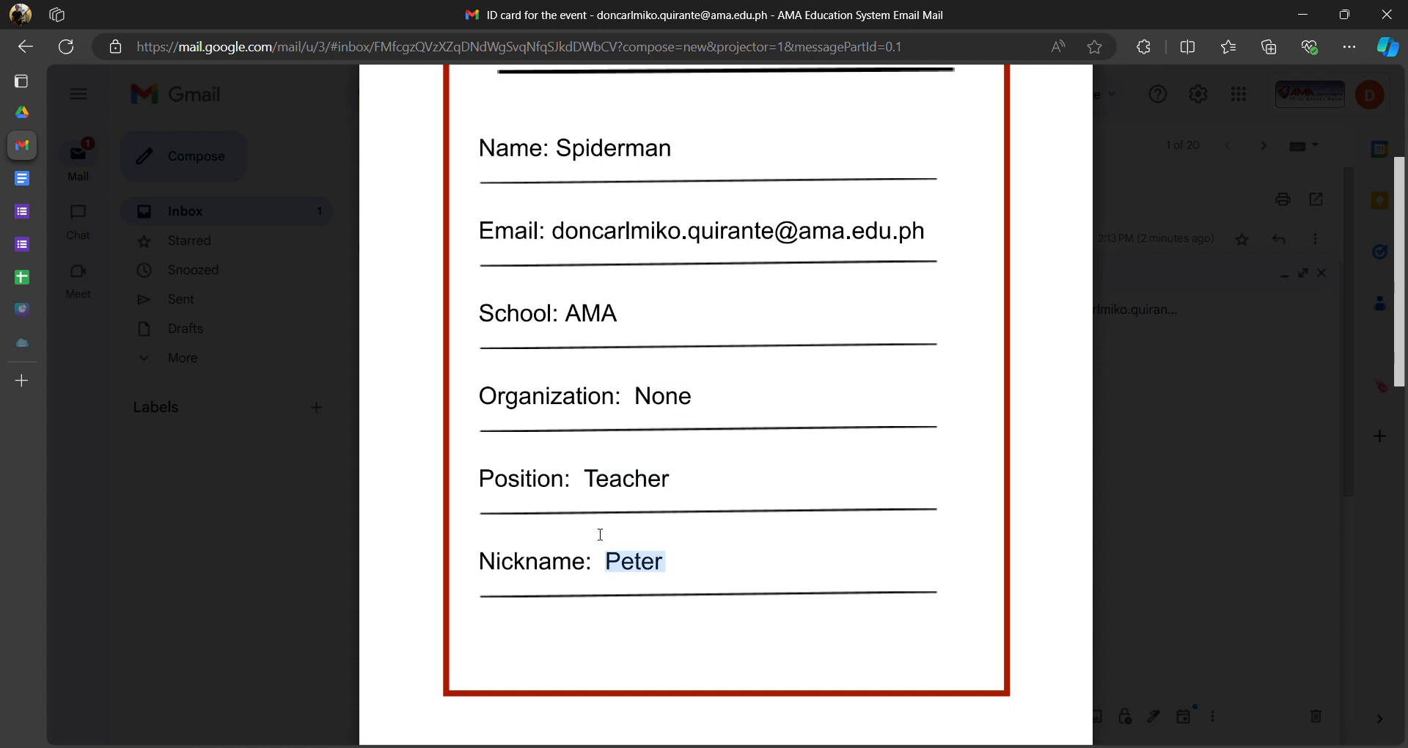
{"action": "scroll", "coordinate": [535, 399], "scroll_direction": "up", "scroll_amount": 4}
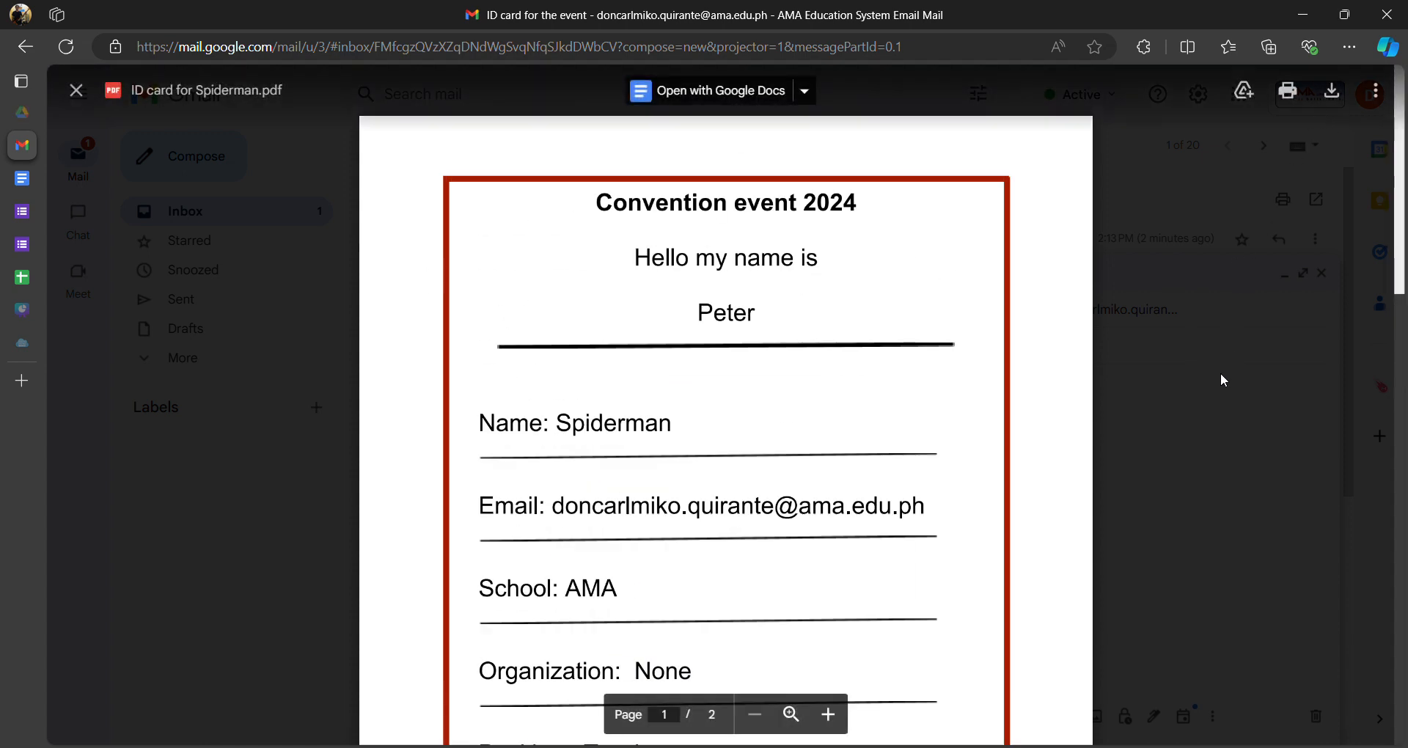
- Close the PDF preview, discard the new message draft, and return to the ID card template
{"action": "left_click", "coordinate": [1208, 433]}
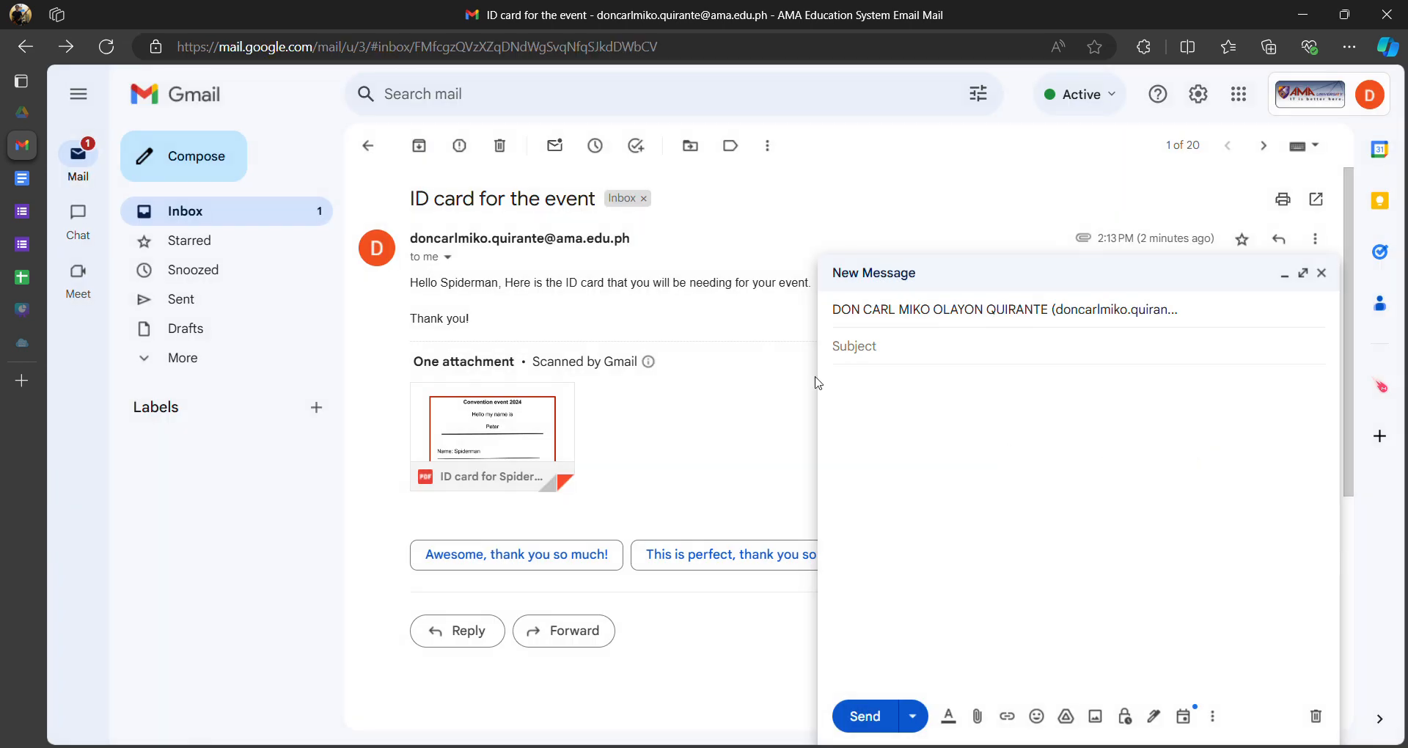
{"action": "left_click", "coordinate": [1321, 272]}
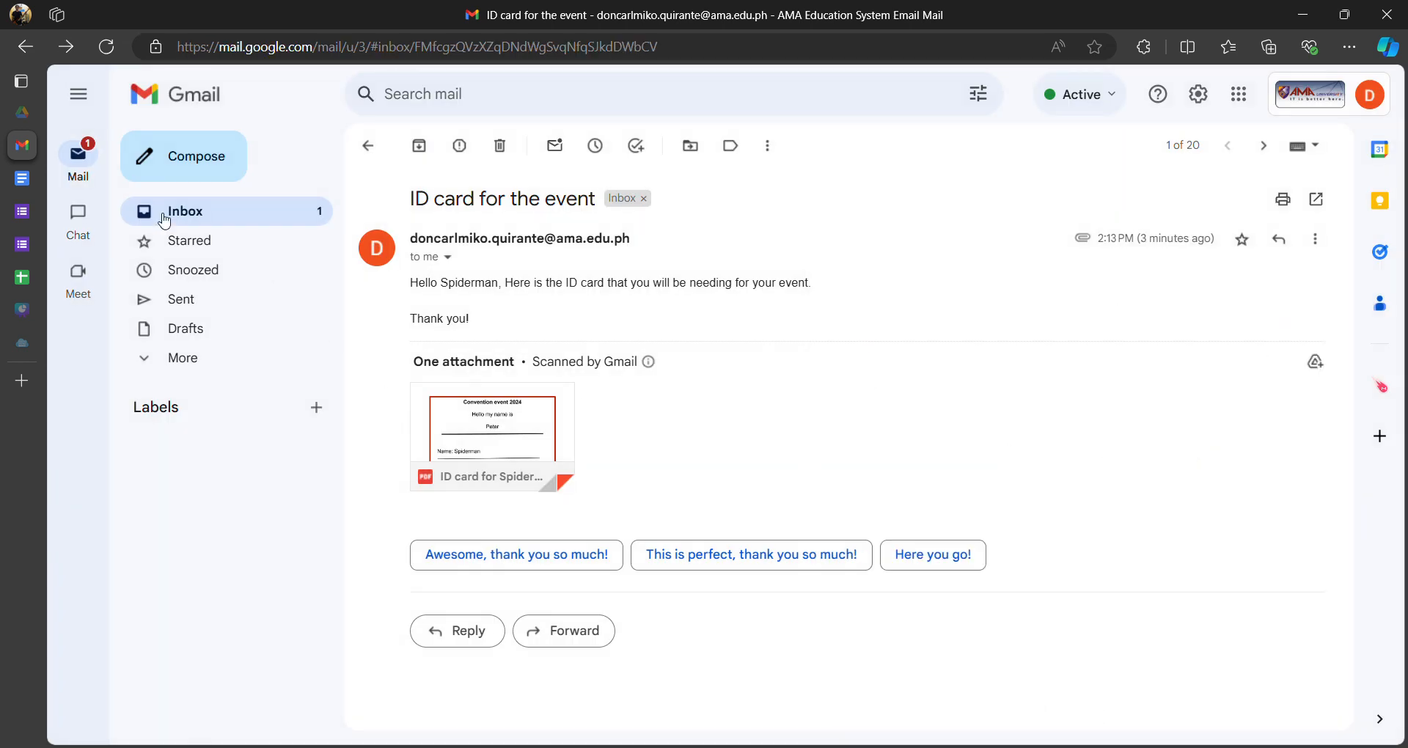
{"action": "left_click", "coordinate": [66, 192]}
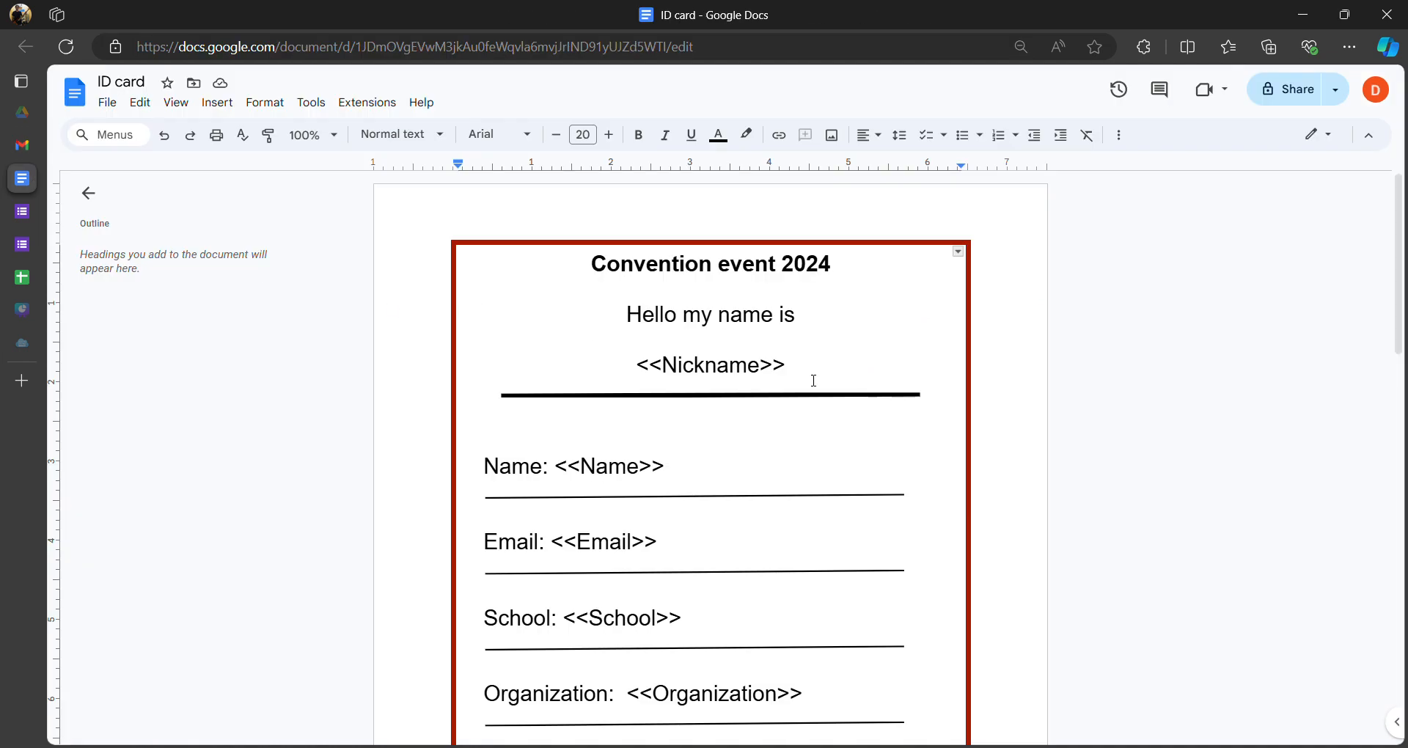
- Delete the last character of the <<Name>> placeholder in the template, then return to the ID card registration form
{"action": "scroll", "coordinate": [714, 399], "scroll_direction": "down", "scroll_amount": 4}
{"action": "scroll", "coordinate": [707, 365], "scroll_direction": "up", "scroll_amount": 4}
{"action": "left_click", "coordinate": [694, 473]}
{"action": "key", "text": "BackSpace"}
{"action": "left_click", "coordinate": [33, 249]}
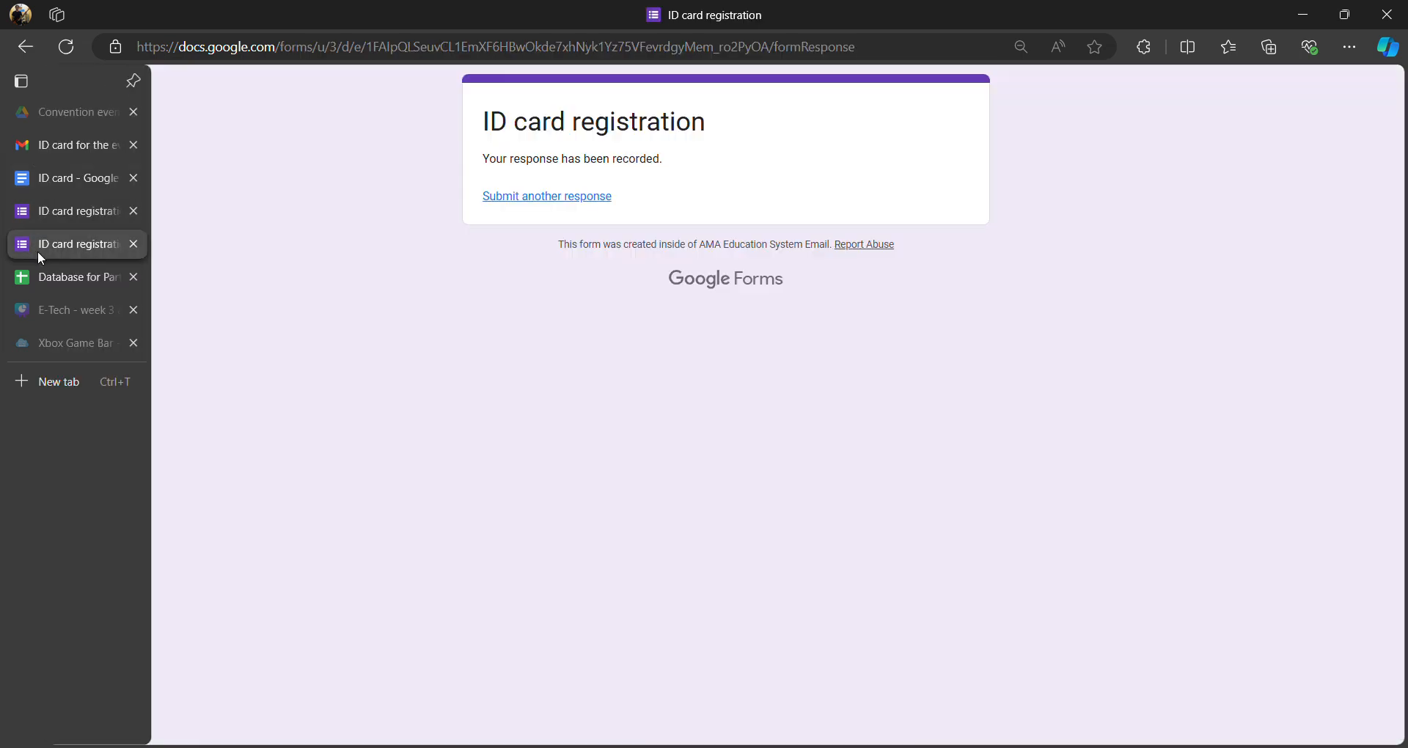
- Start another registration response with the participant's name, nickname Tony and e-mail address
{"action": "left_click", "coordinate": [555, 200]}
{"action": "left_click", "coordinate": [530, 341]}
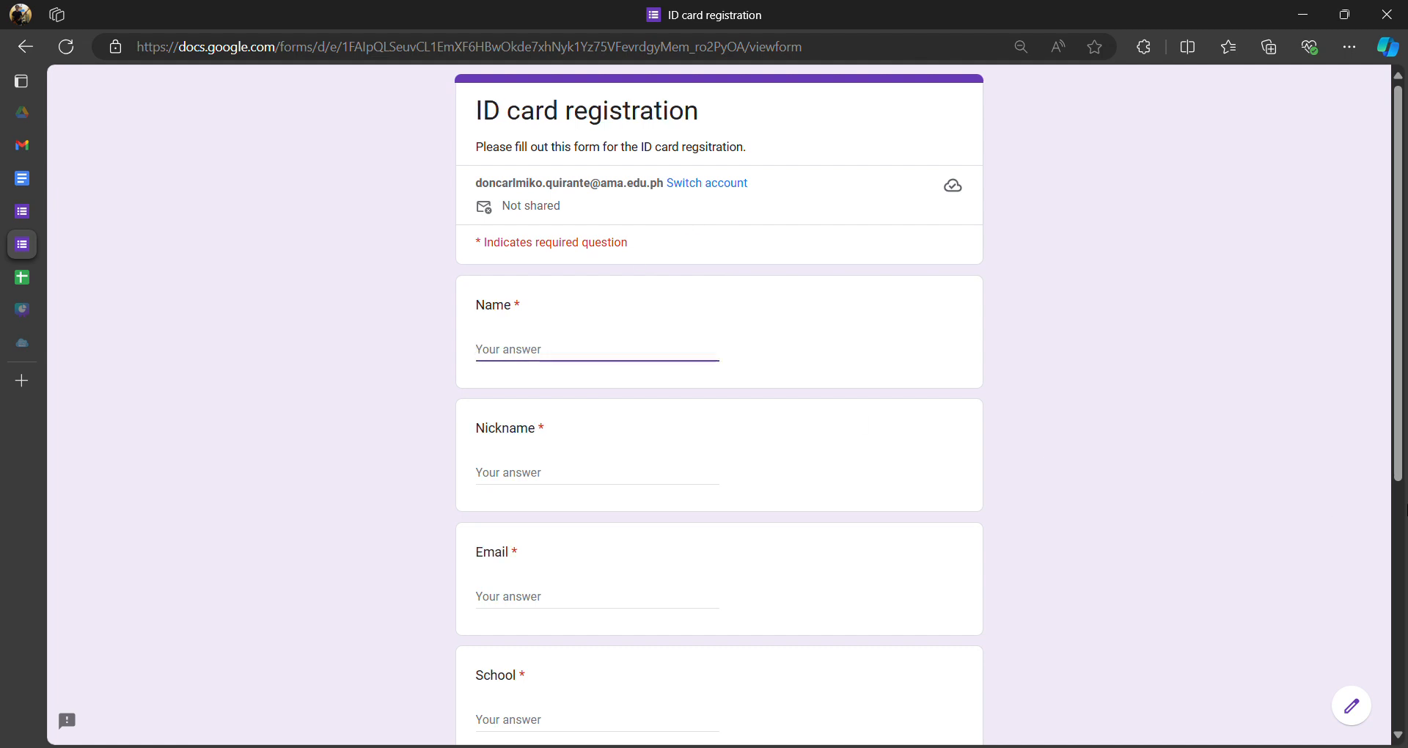
{"action": "type", "text": "Iron man"}
{"action": "key", "text": "Tab"}
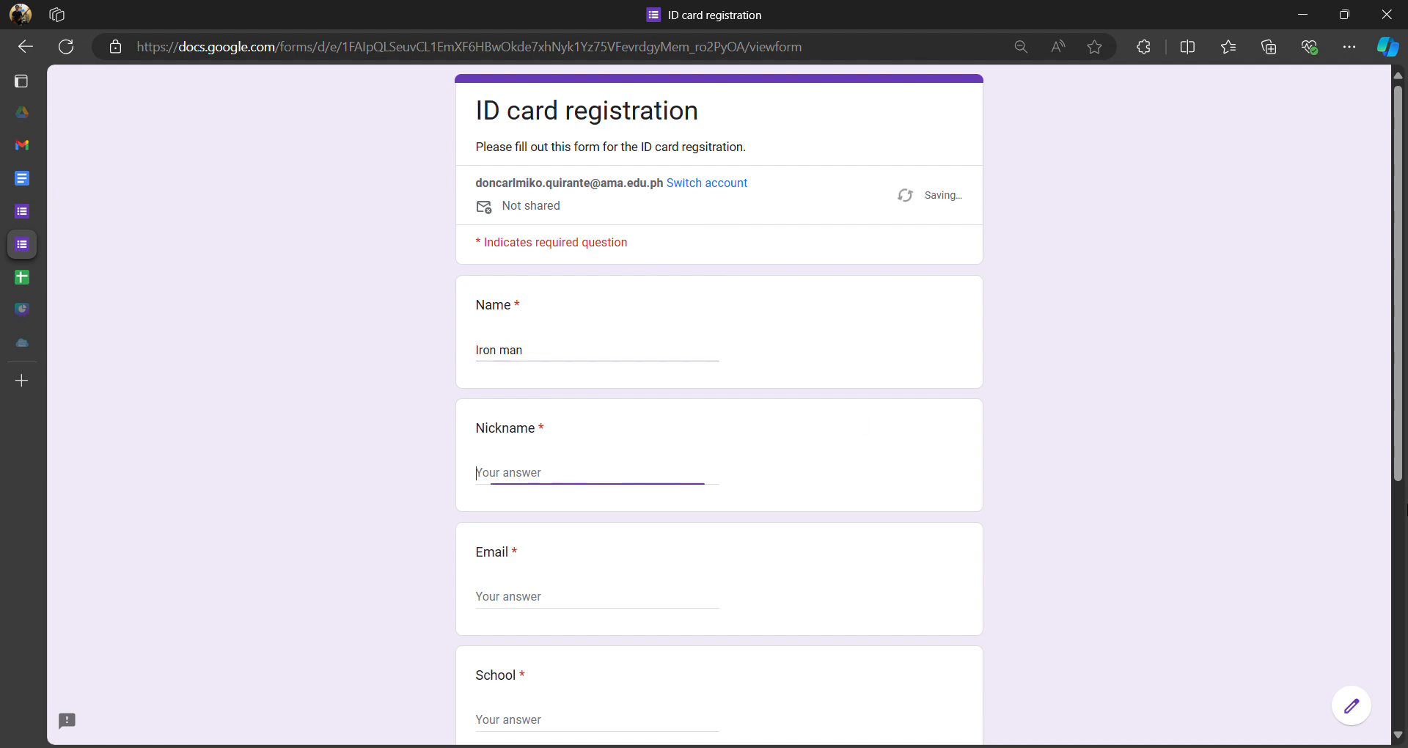
{"action": "type", "text": "Tony"}
{"action": "key", "text": "Tab"}
{"action": "type", "text": "don"}
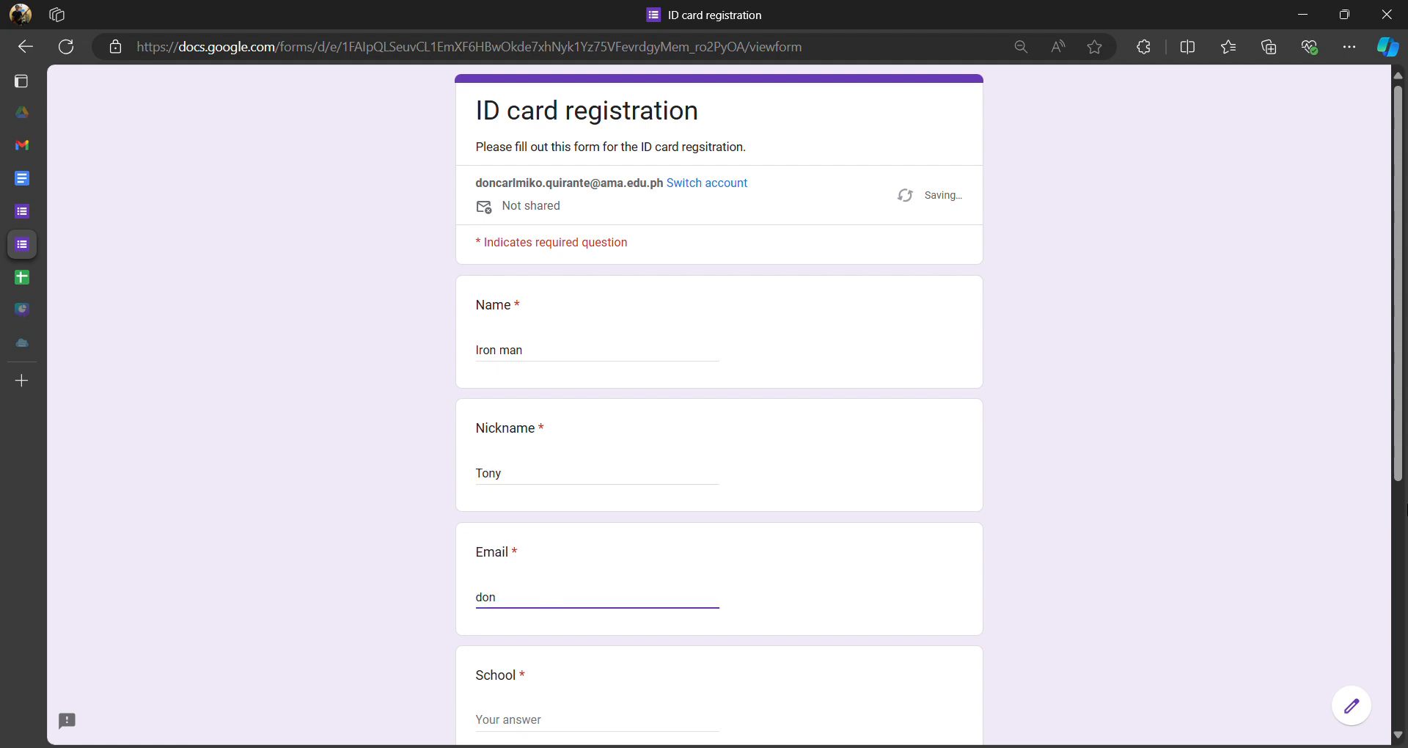
{"action": "left_click", "coordinate": [556, 453]}
- Enter School AMA, Organization None and Position Student, then submit the registration
{"action": "scroll", "coordinate": [547, 536], "scroll_direction": "down", "scroll_amount": 5}
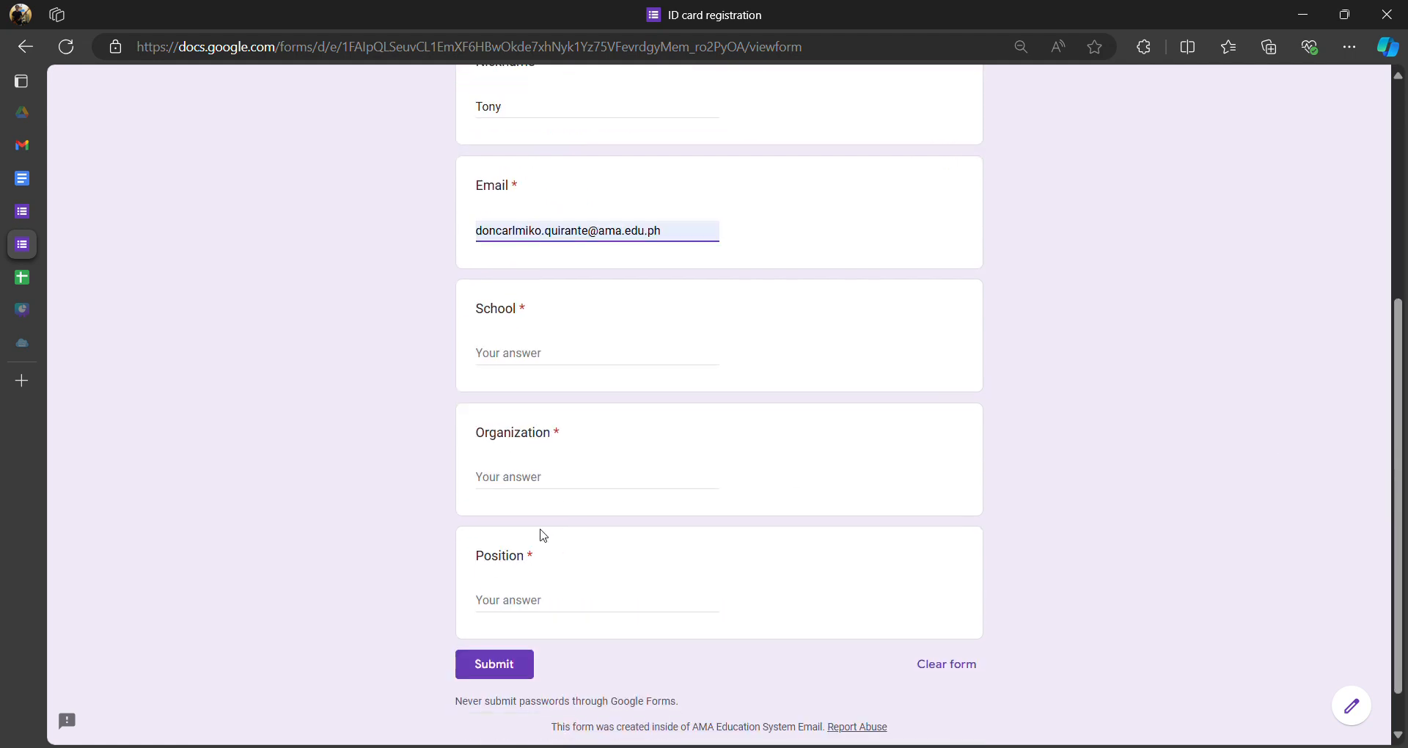
{"action": "left_click", "coordinate": [524, 351]}
{"action": "type", "text": "AMA"}
{"action": "left_click", "coordinate": [639, 472]}
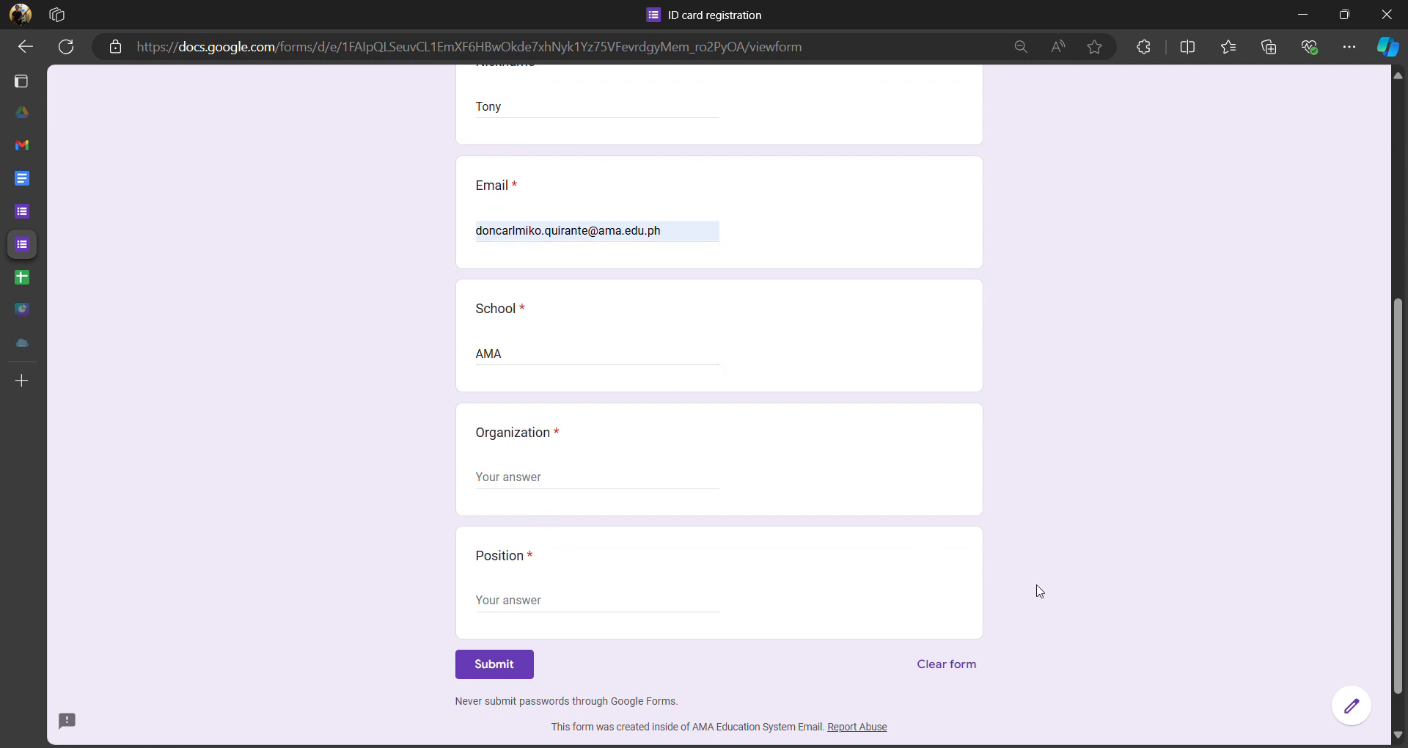
{"action": "left_click", "coordinate": [632, 482]}
{"action": "type", "text": "None"}
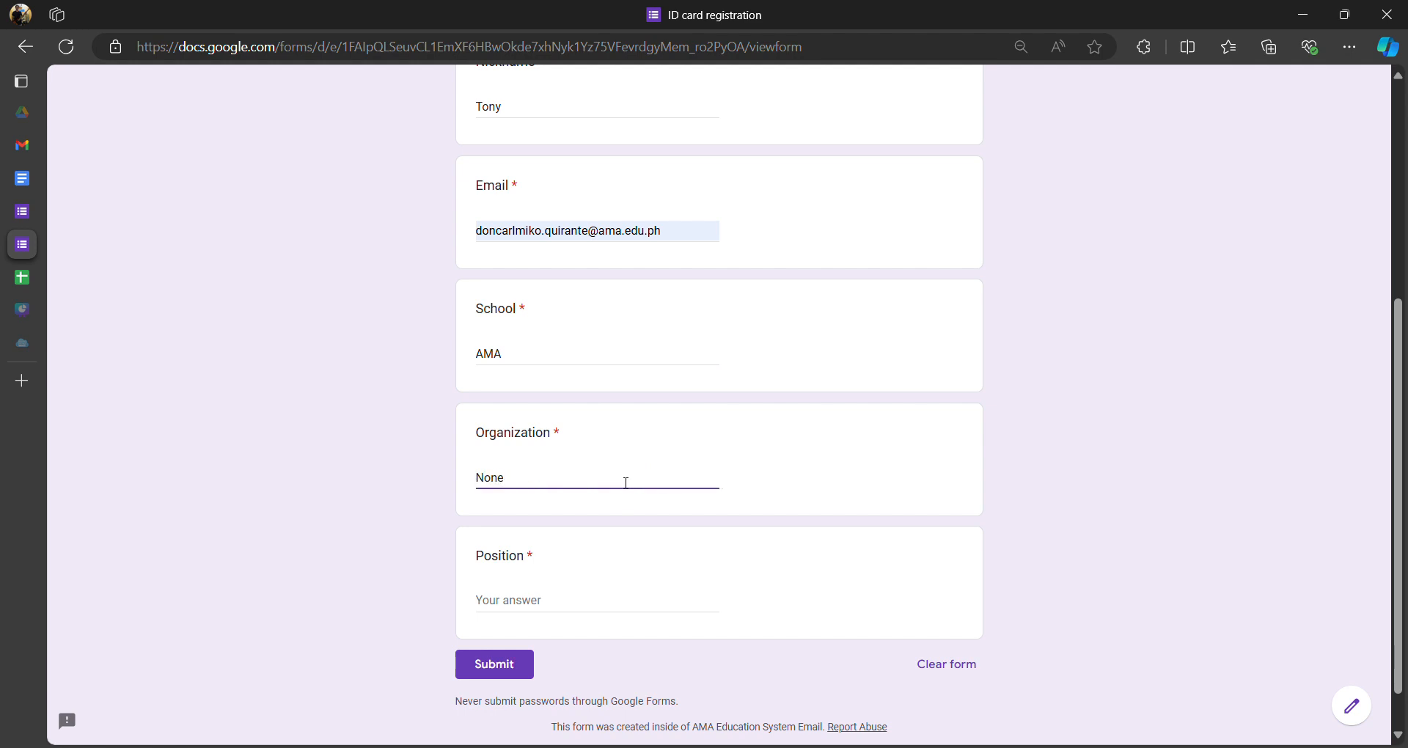
{"action": "left_click", "coordinate": [415, 493]}
{"action": "left_click", "coordinate": [581, 605]}
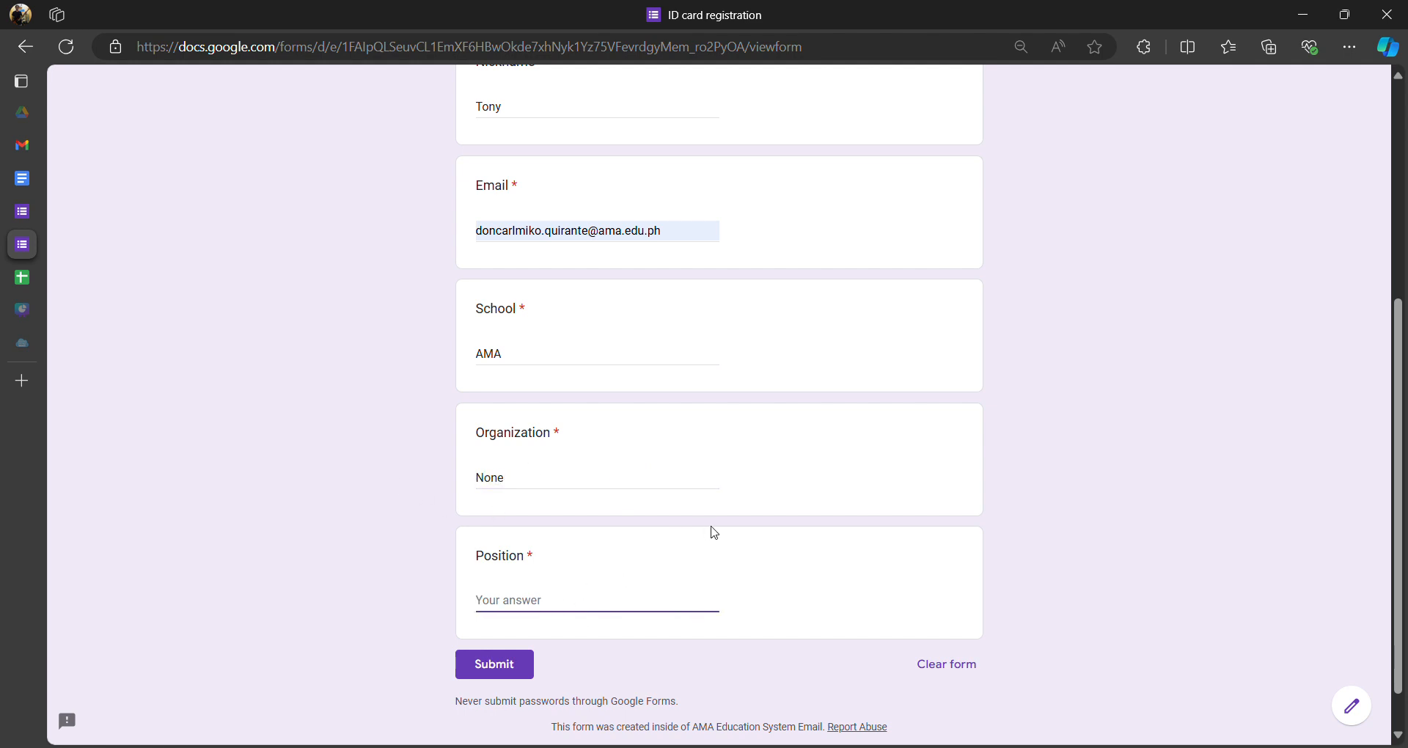
{"action": "type", "text": "Student"}
{"action": "left_click", "coordinate": [484, 668]}
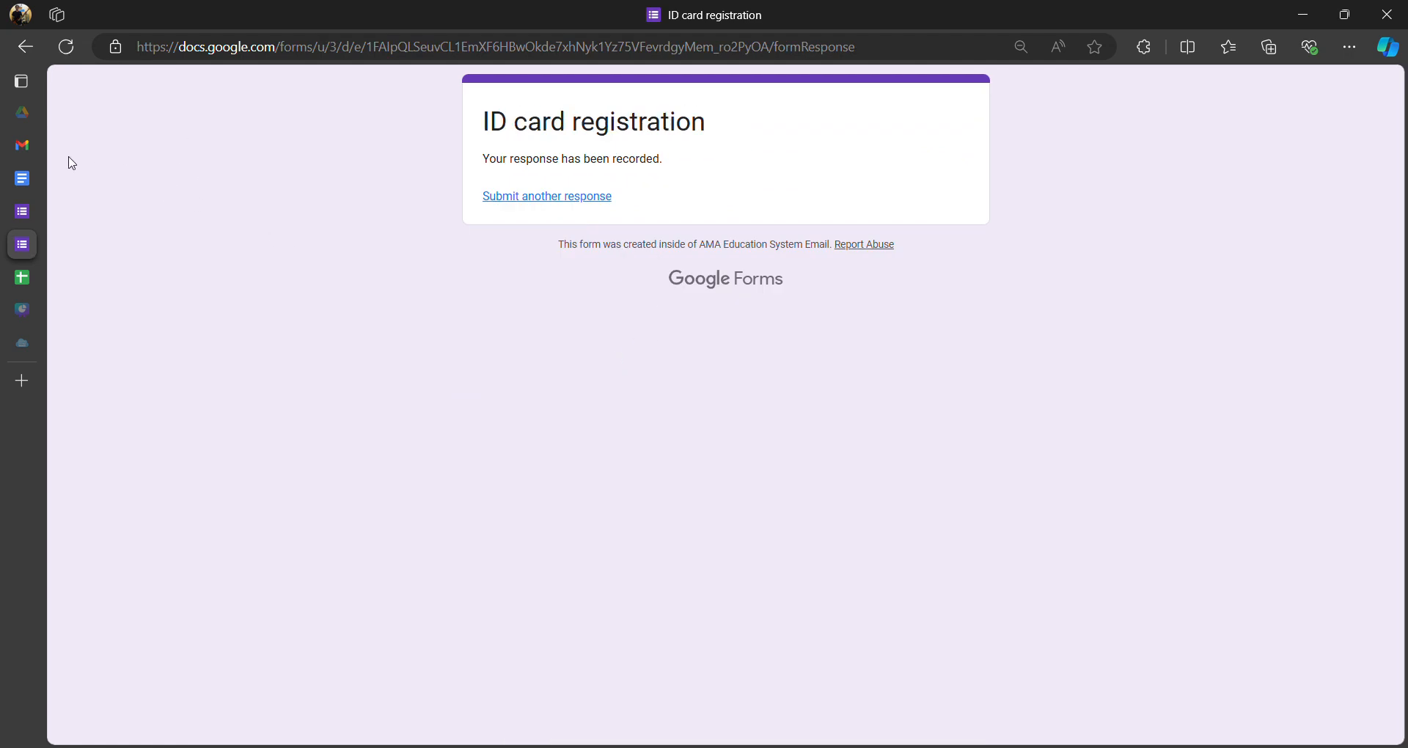
- Open the Database for Participants sheet and scroll right to the new row's Document Merge Status
{"action": "left_click", "coordinate": [22, 277]}
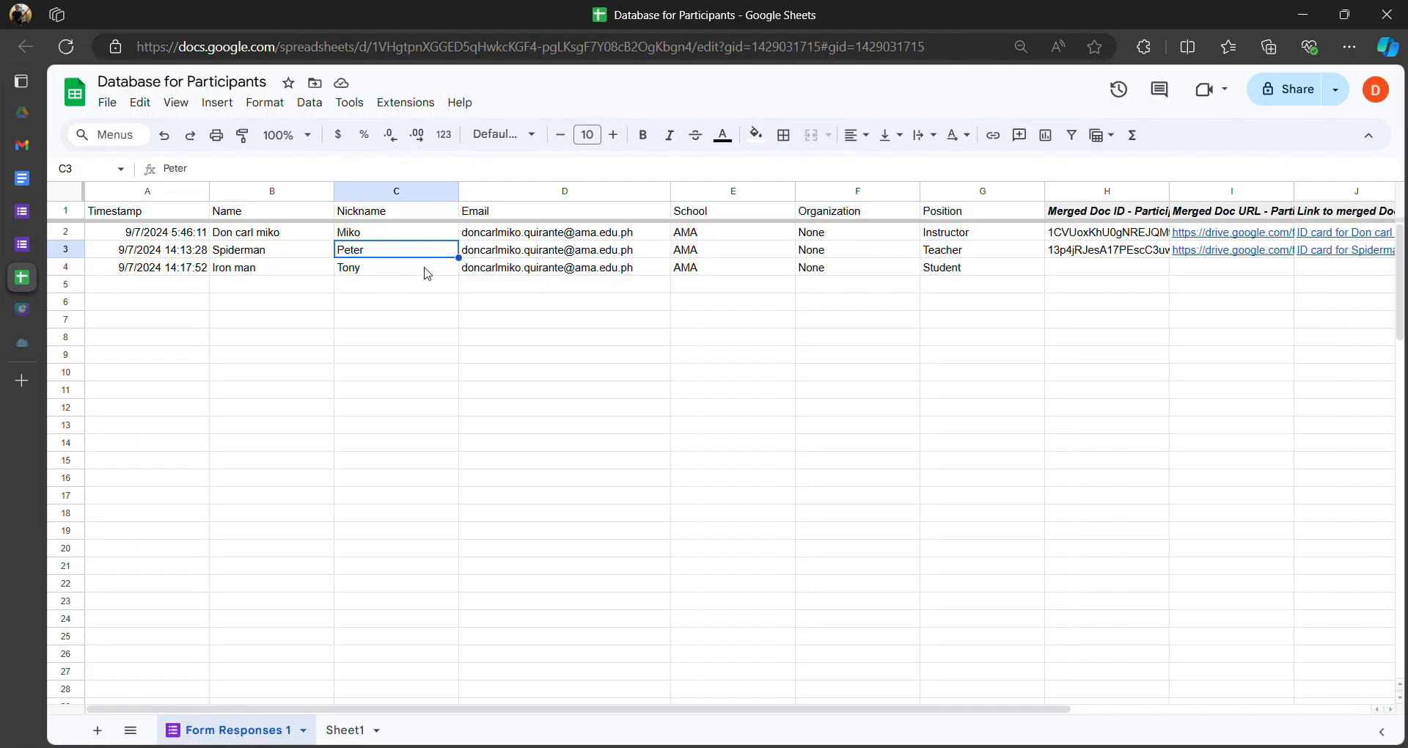
{"action": "left_click_drag", "start_coordinate": [800, 710], "coordinate": [1129, 744]}
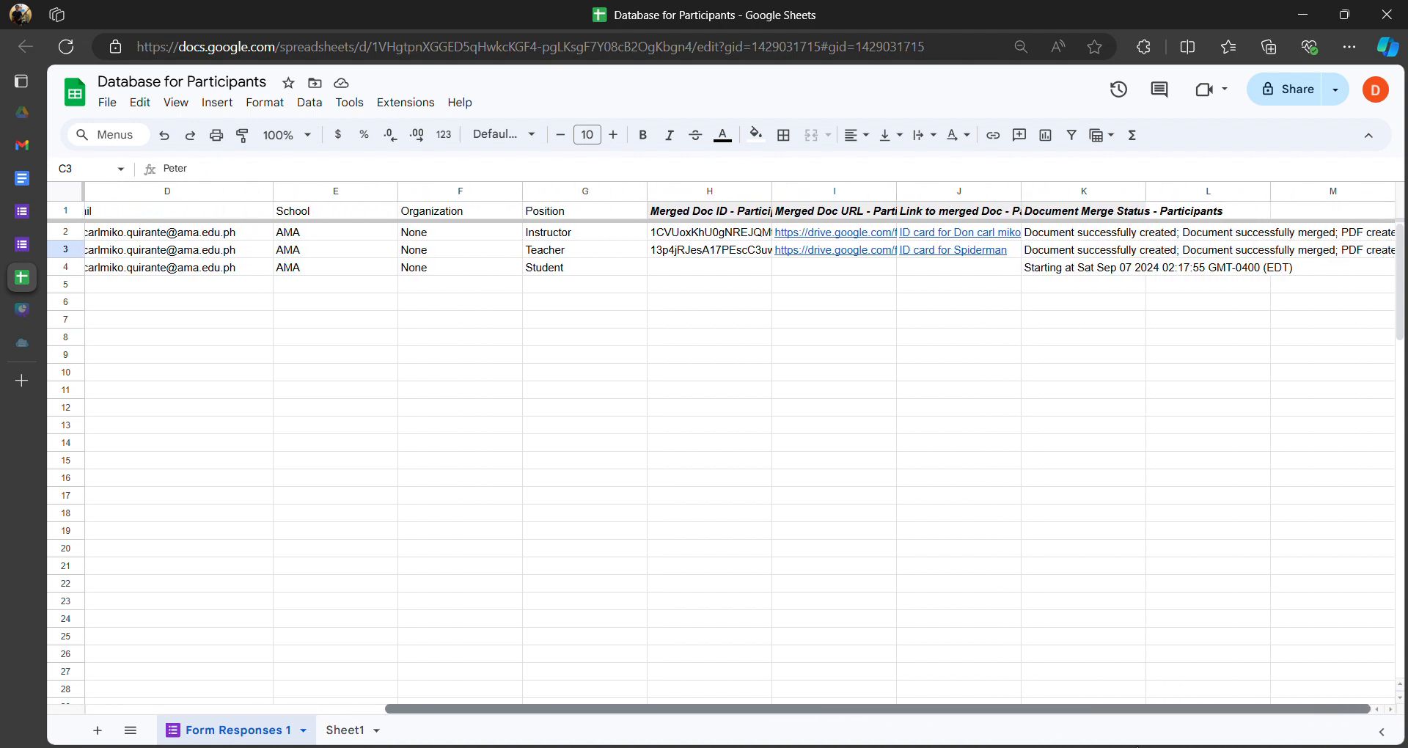
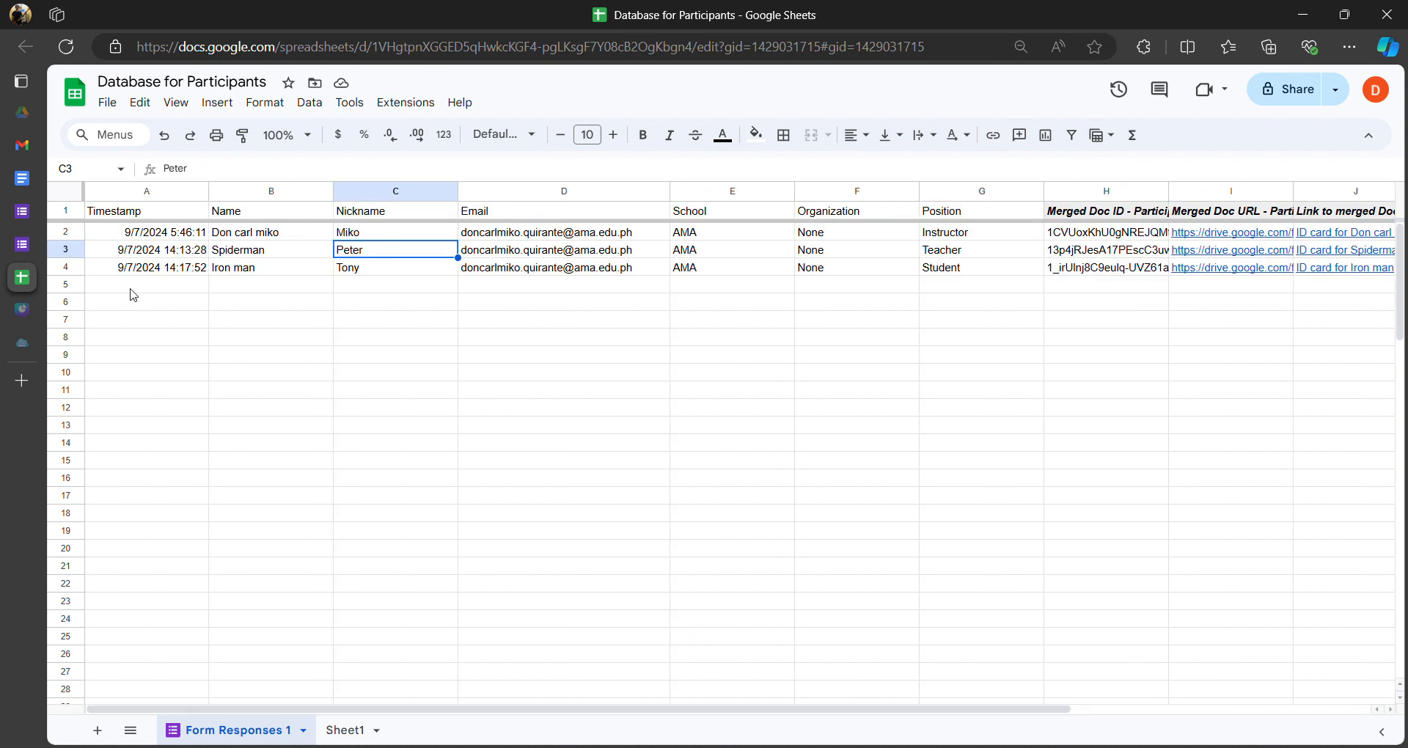
- Switch to Gmail and open the newest 'ID card for the event' email
{"action": "mouse_move", "coordinate": [42, 127]}
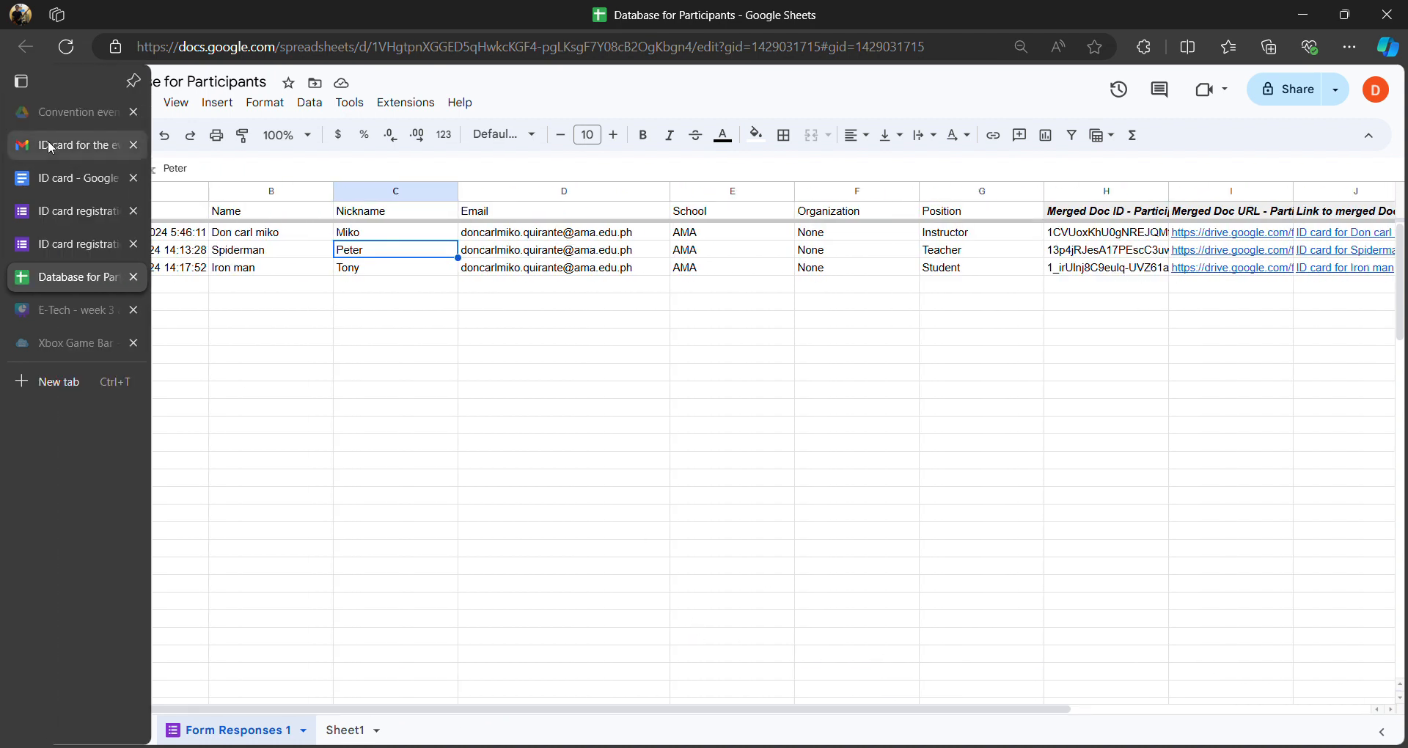
{"action": "left_click", "coordinate": [55, 144]}
{"action": "left_click", "coordinate": [368, 145]}
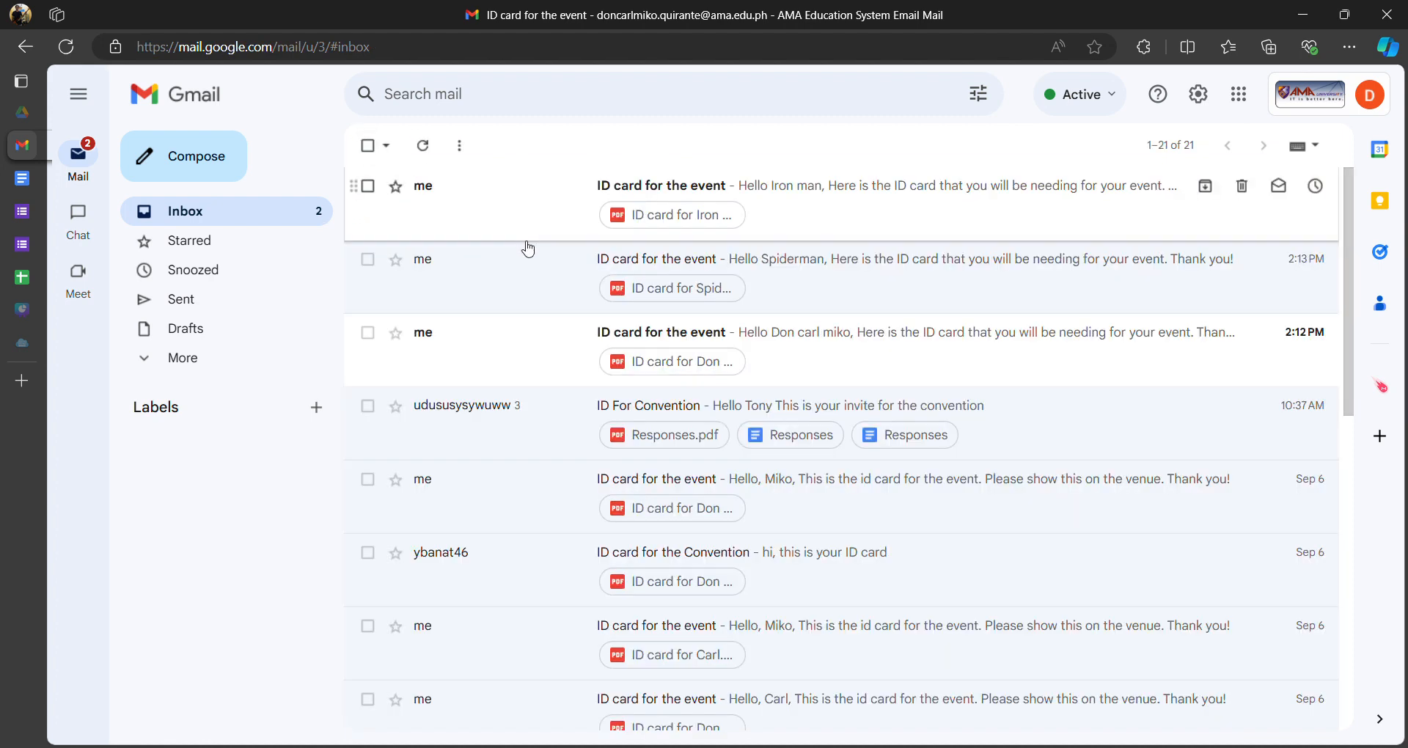
{"action": "left_click", "coordinate": [516, 199]}
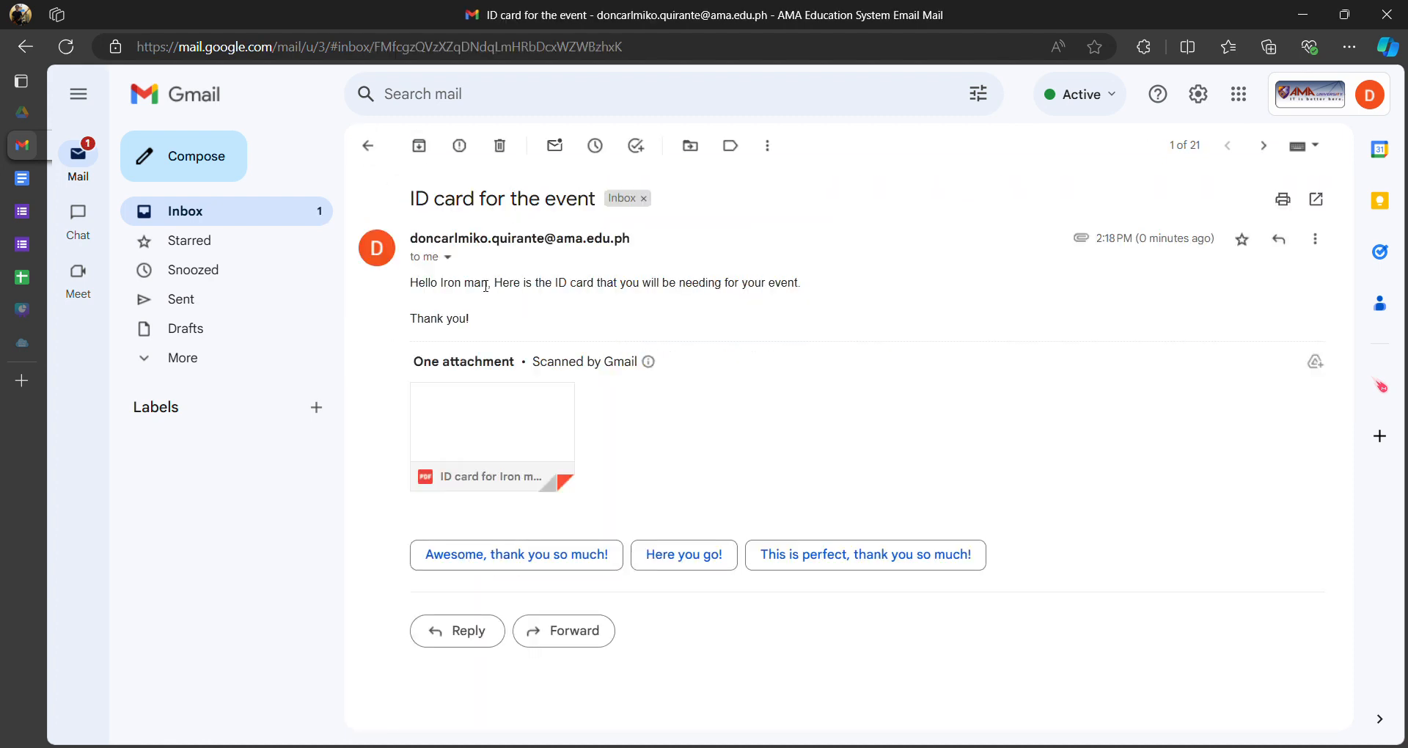
- Check the greeting's name Iron man, then preview the attached ID card PDF
{"action": "left_click_drag", "start_coordinate": [446, 289], "coordinate": [777, 290]}
{"action": "left_click", "coordinate": [445, 302]}
{"action": "left_click", "coordinate": [467, 300]}
{"action": "left_click", "coordinate": [437, 319]}
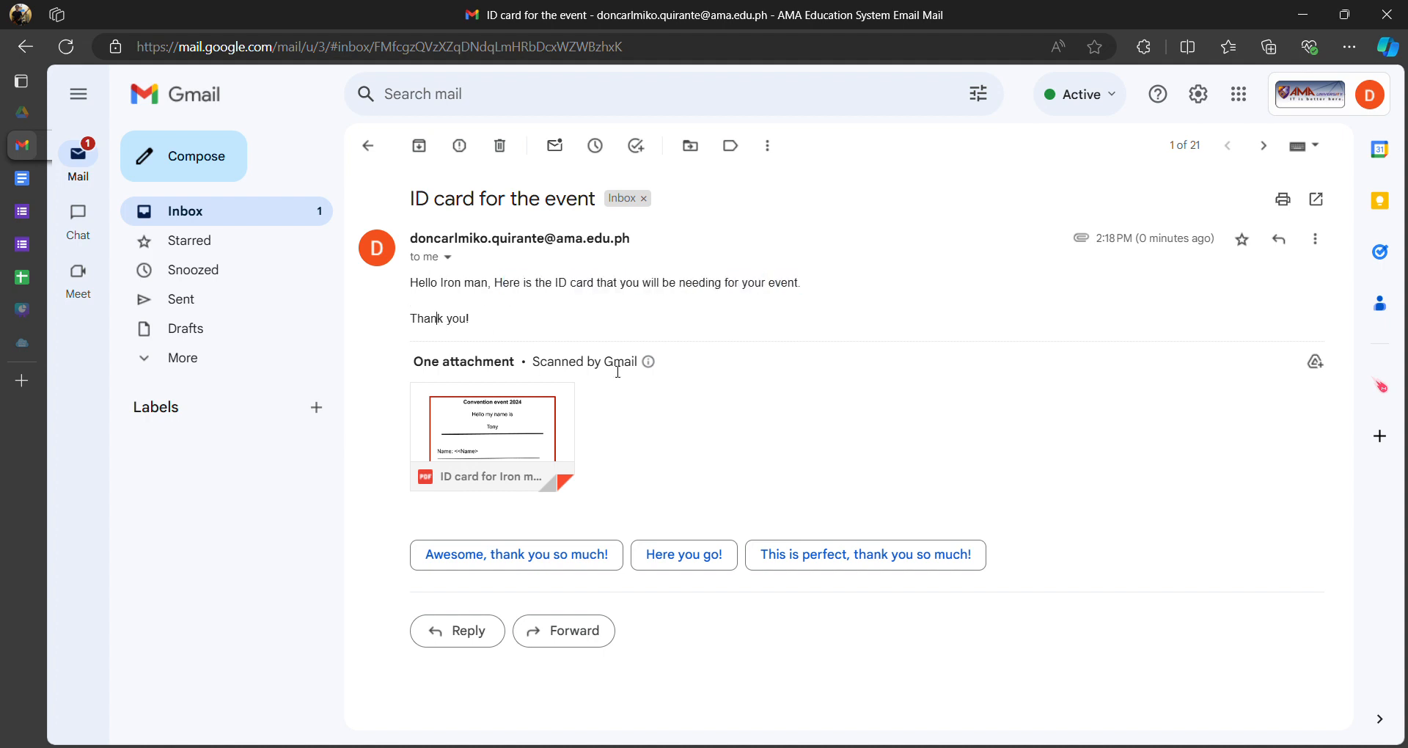
{"action": "mouse_move", "coordinate": [509, 431]}
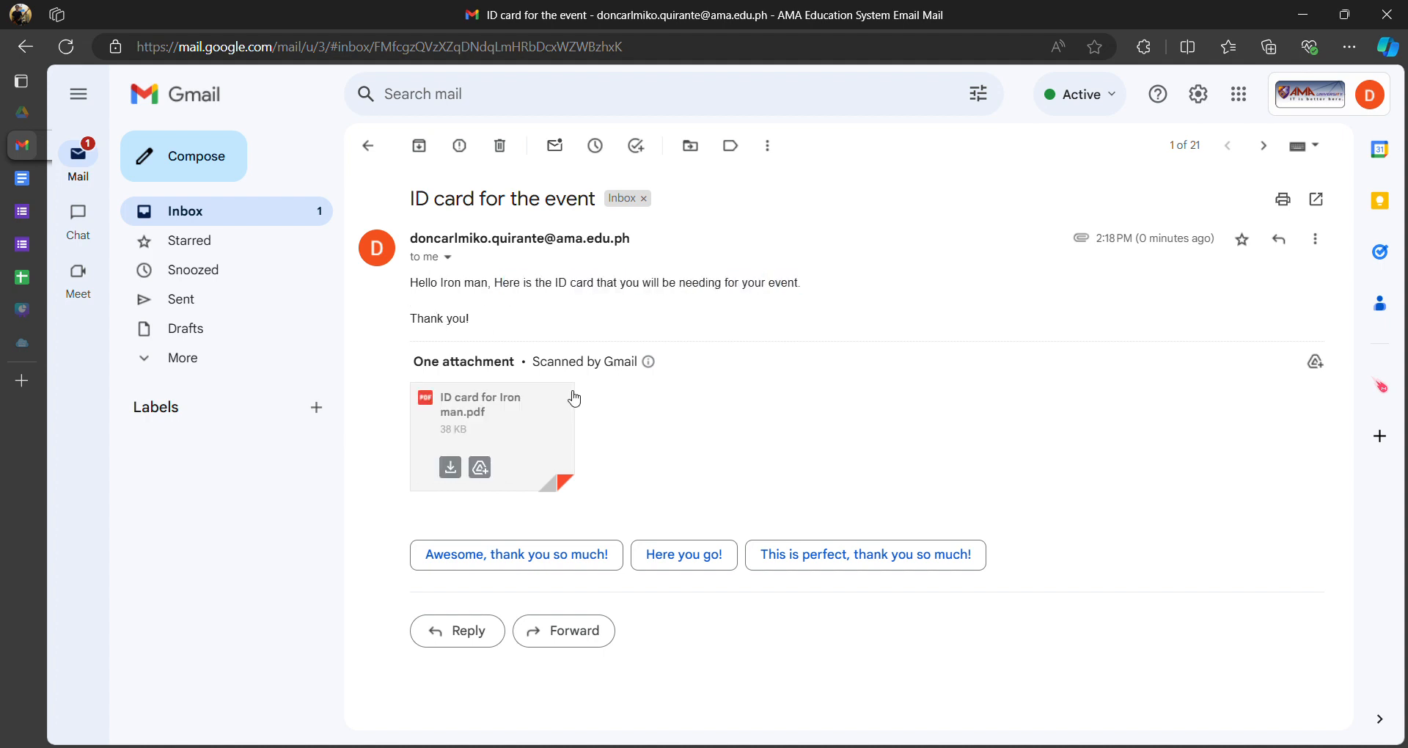
{"action": "left_click", "coordinate": [512, 413]}
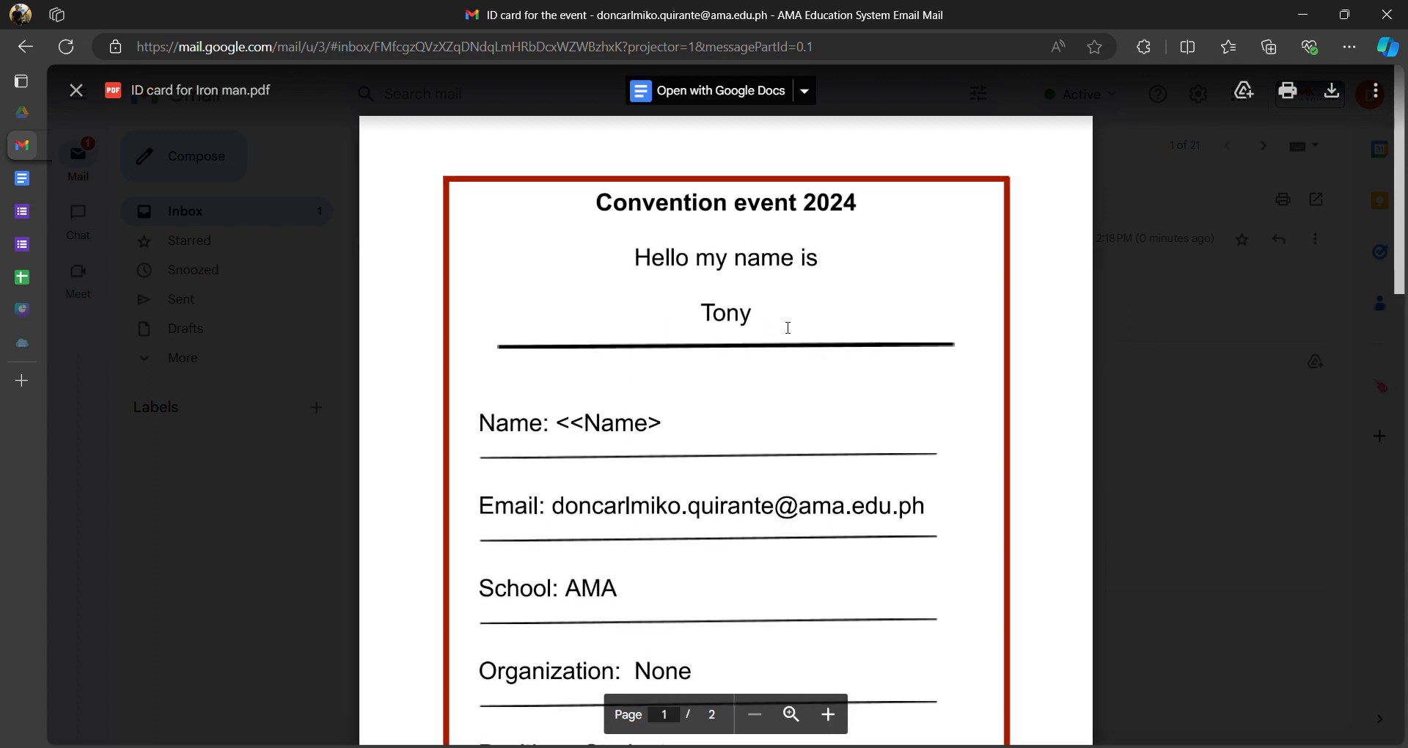
- Confirm the card shows Tony but an unfilled <<Name> placeholder, then bring up the ID card template
{"action": "double_click", "coordinate": [764, 314]}
{"action": "left_click", "coordinate": [615, 439]}
{"action": "double_click", "coordinate": [638, 427]}
{"action": "left_click", "coordinate": [670, 423]}
{"action": "double_click", "coordinate": [616, 429]}
{"action": "left_click", "coordinate": [568, 401]}
{"action": "left_click_drag", "start_coordinate": [563, 426], "coordinate": [660, 424]}
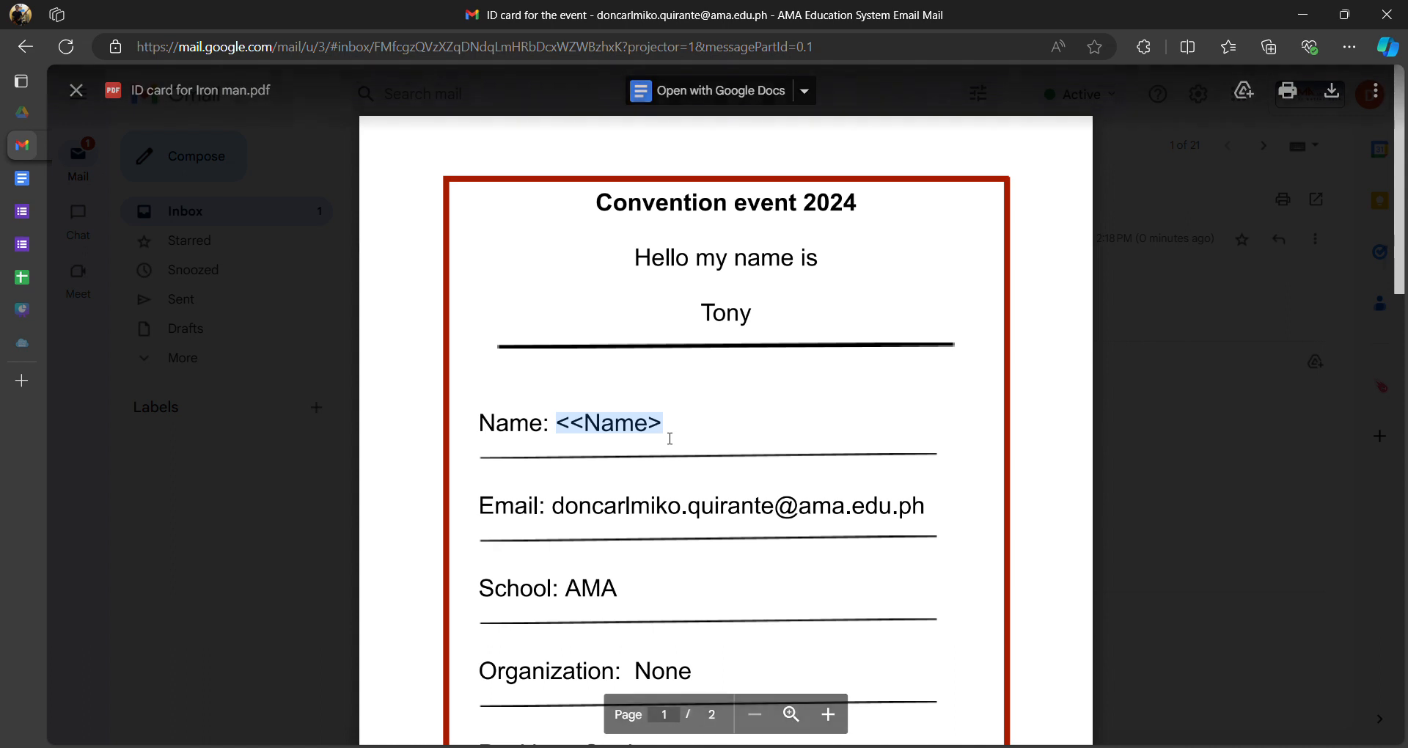
{"action": "left_click", "coordinate": [578, 404]}
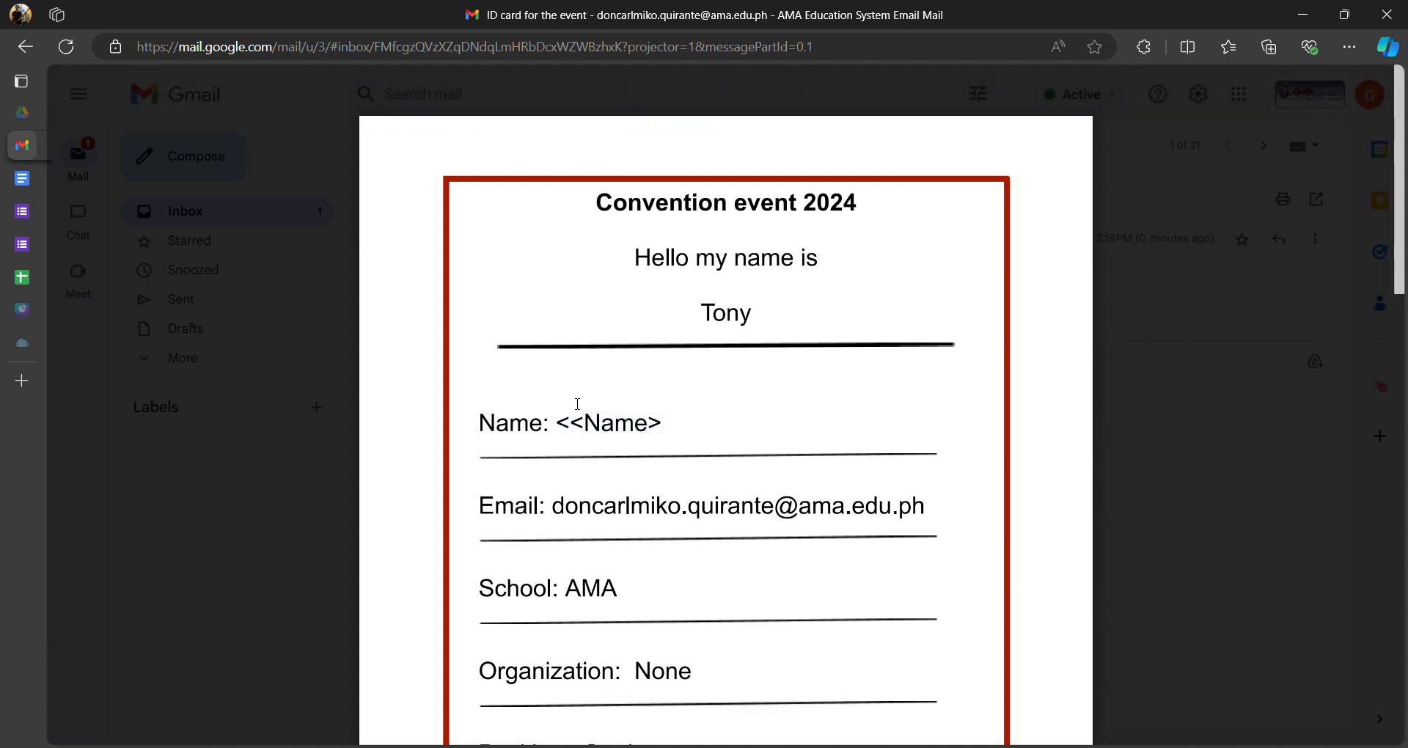
{"action": "left_click_drag", "start_coordinate": [559, 426], "coordinate": [640, 427]}
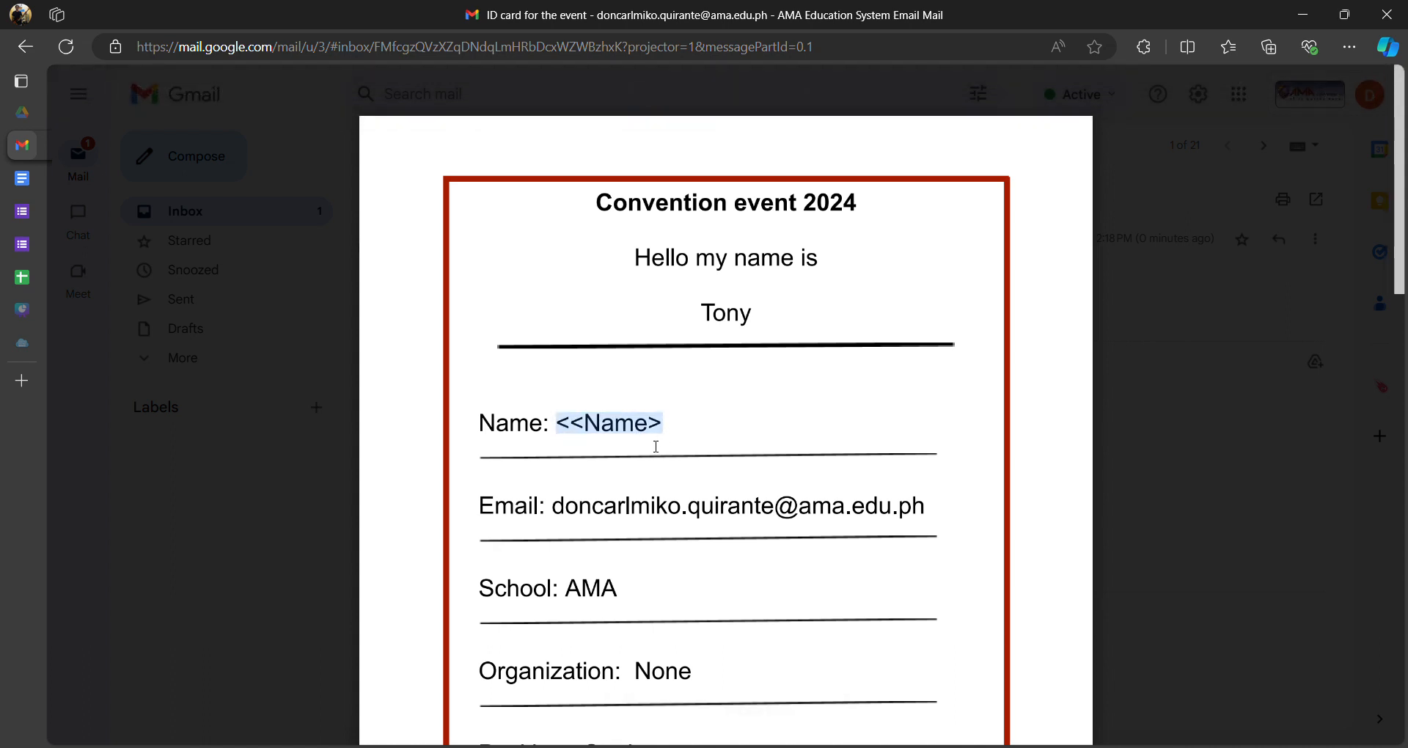
{"action": "left_click", "coordinate": [681, 425]}
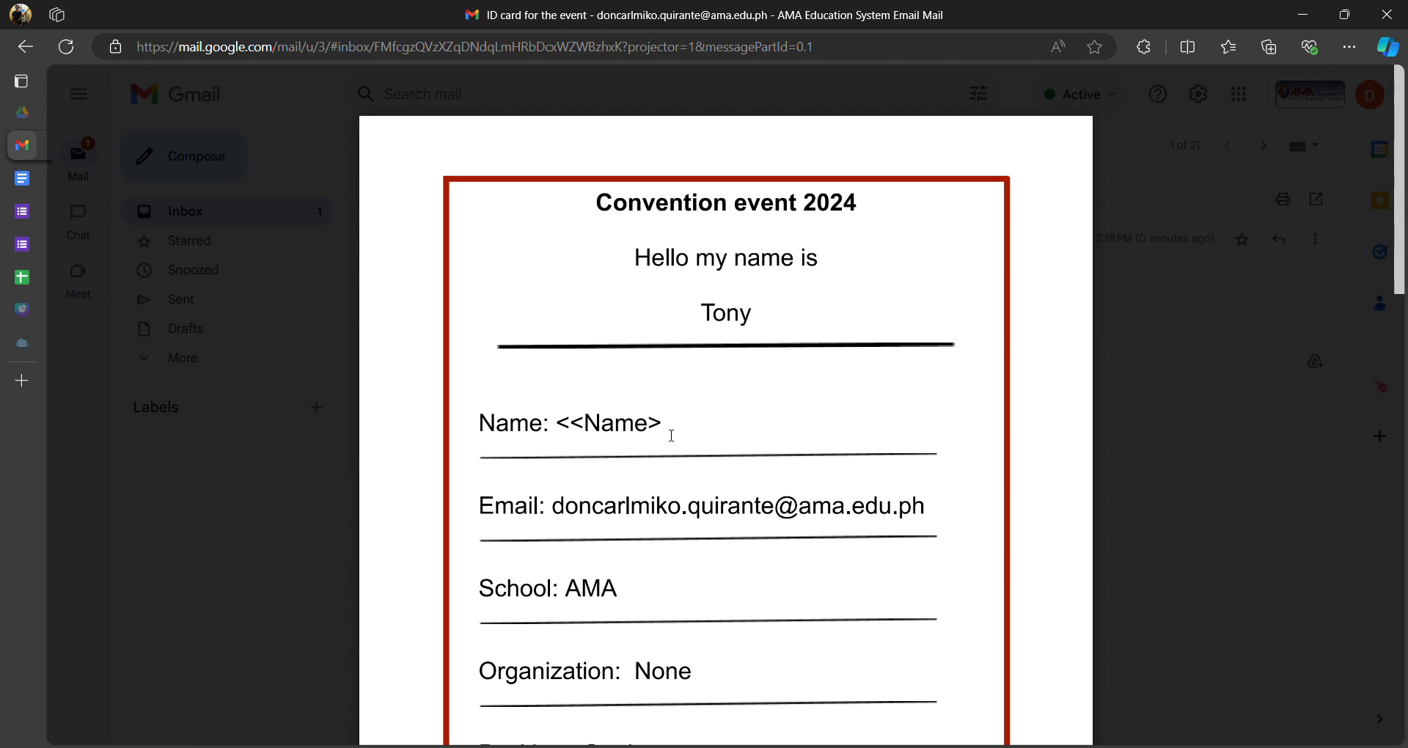
{"action": "left_click", "coordinate": [28, 180]}
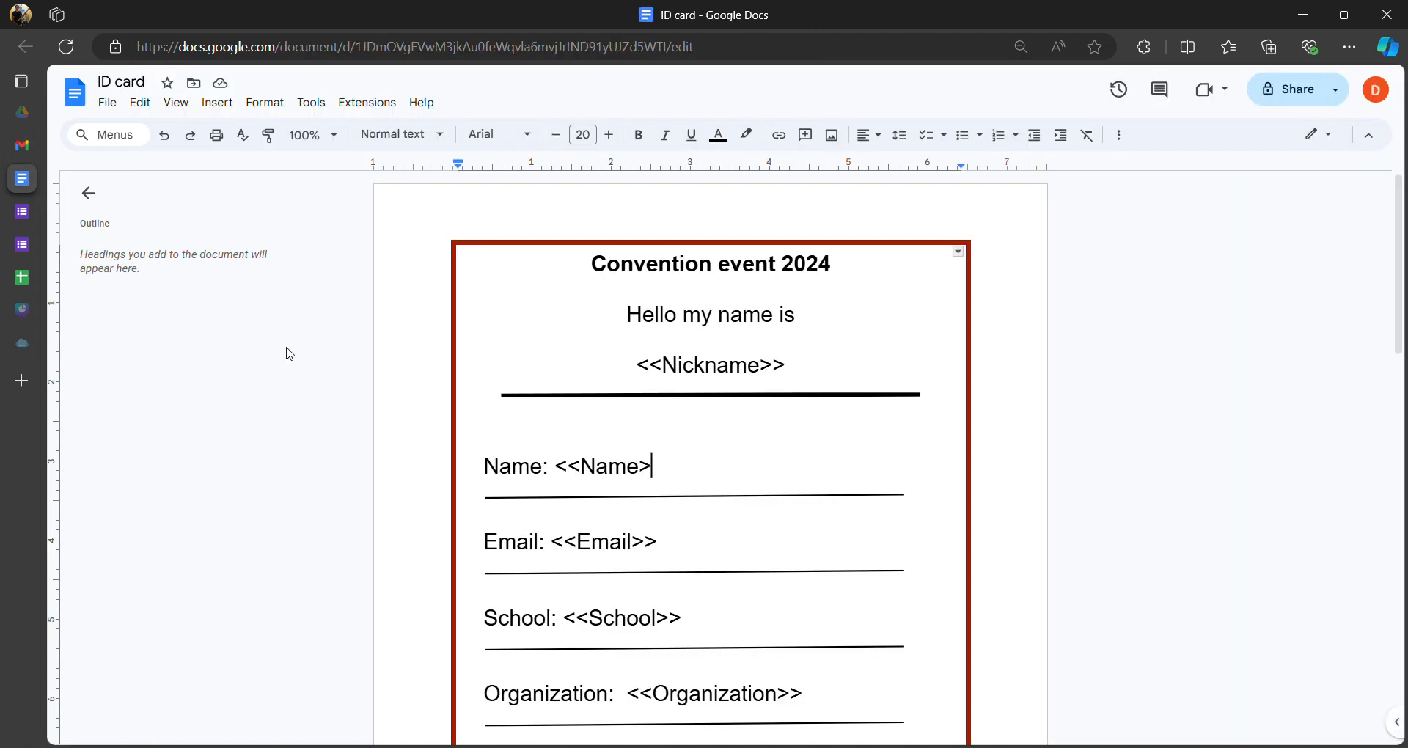
- Add the missing closing bracket so the template's Name placeholder reads <<Name>>
{"action": "left_click", "coordinate": [805, 371]}
{"action": "left_click", "coordinate": [660, 470]}
{"action": "scroll", "coordinate": [657, 475], "scroll_direction": "down", "scroll_amount": 3}
{"action": "left_click", "coordinate": [693, 346]}
{"action": "left_click", "coordinate": [805, 415]}
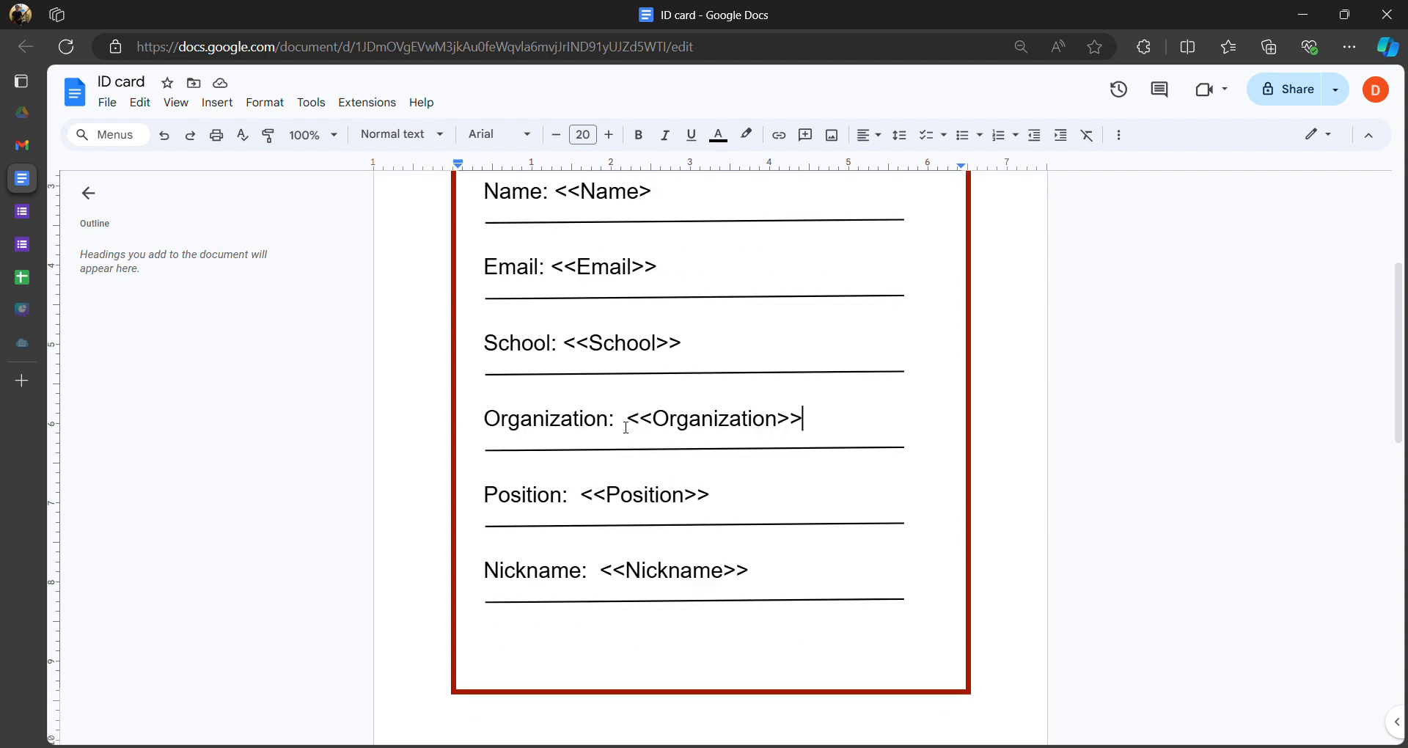
{"action": "scroll", "coordinate": [638, 425], "scroll_direction": "up", "scroll_amount": 3}
{"action": "left_click", "coordinate": [653, 448]}
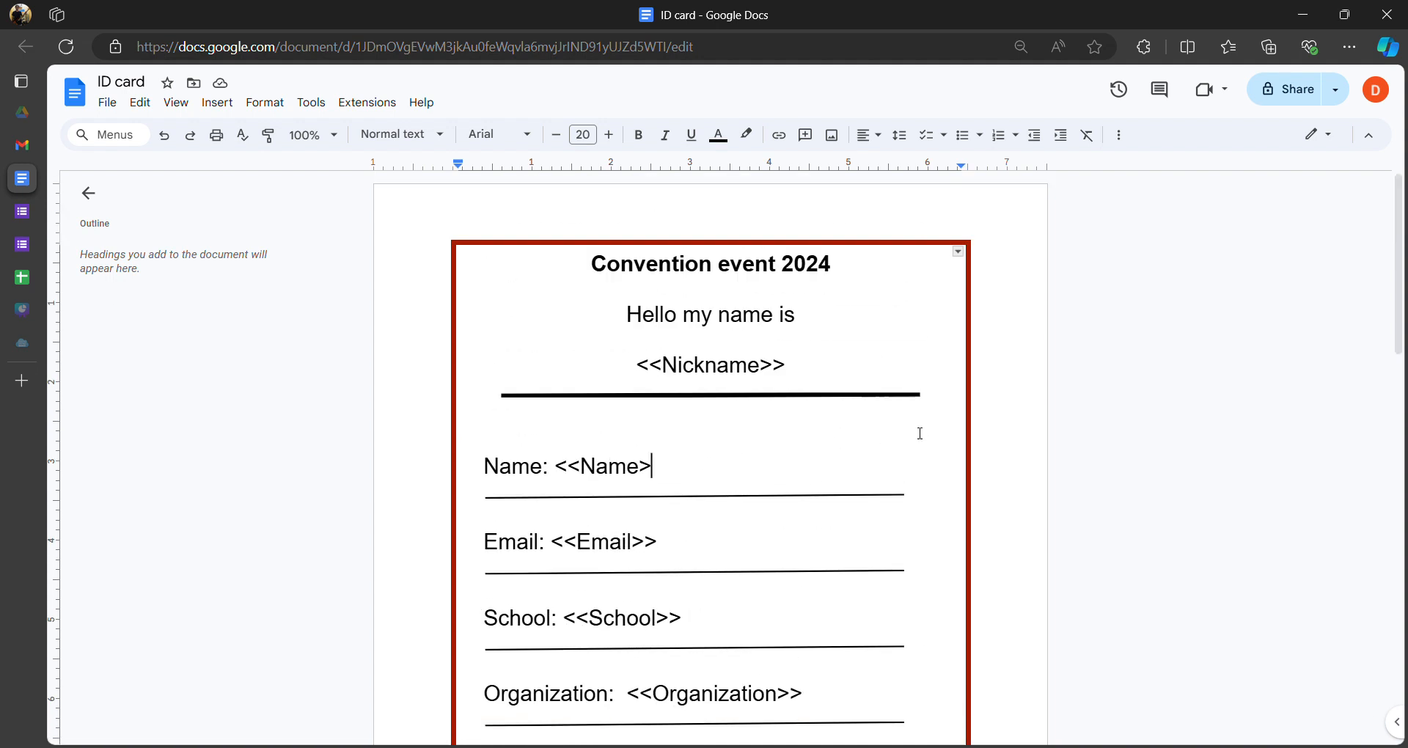
{"action": "type", "text": ">"}
{"action": "left_click", "coordinate": [640, 466]}
{"action": "left_click", "coordinate": [686, 472]}
- Back in Gmail, recheck the Iron man PDF's Name line showing the old <<Name> placeholder
{"action": "left_click", "coordinate": [30, 150]}
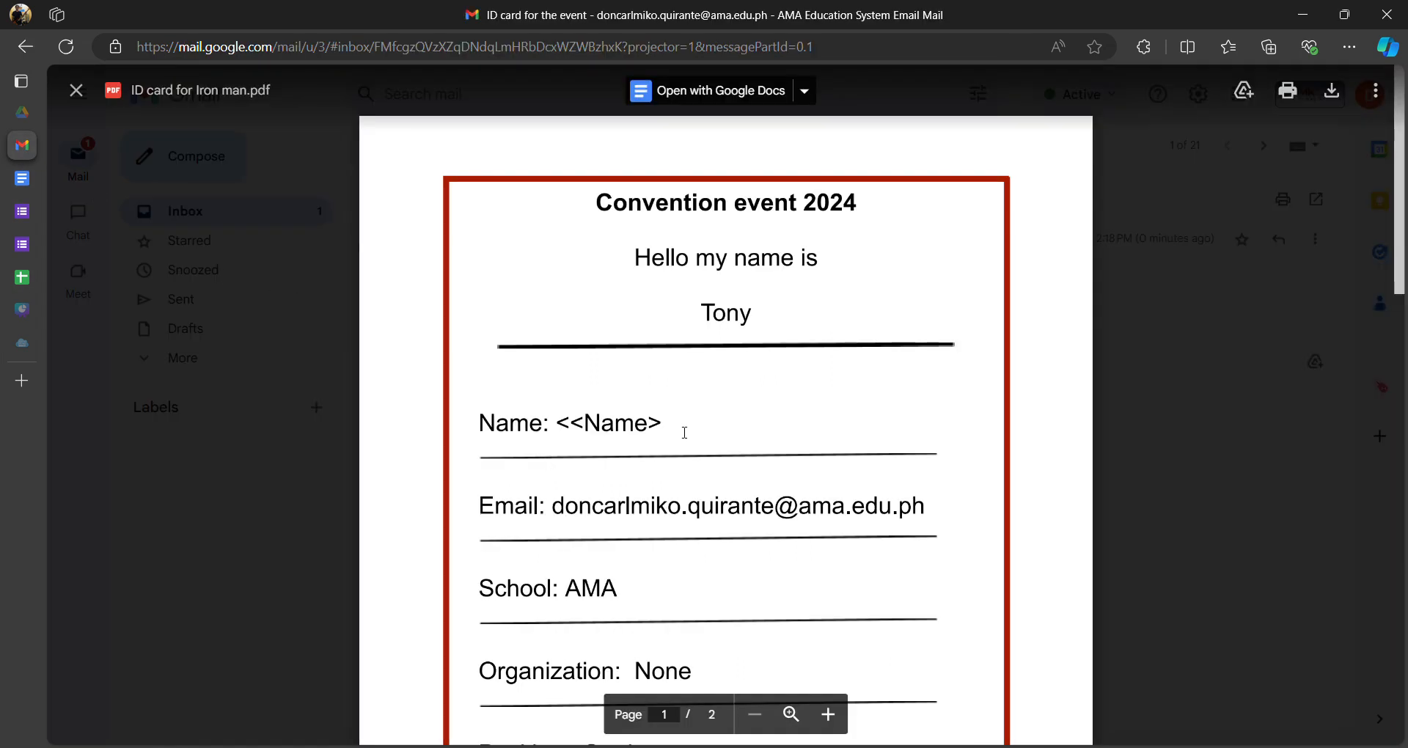
{"action": "left_click_drag", "start_coordinate": [674, 423], "coordinate": [555, 424]}
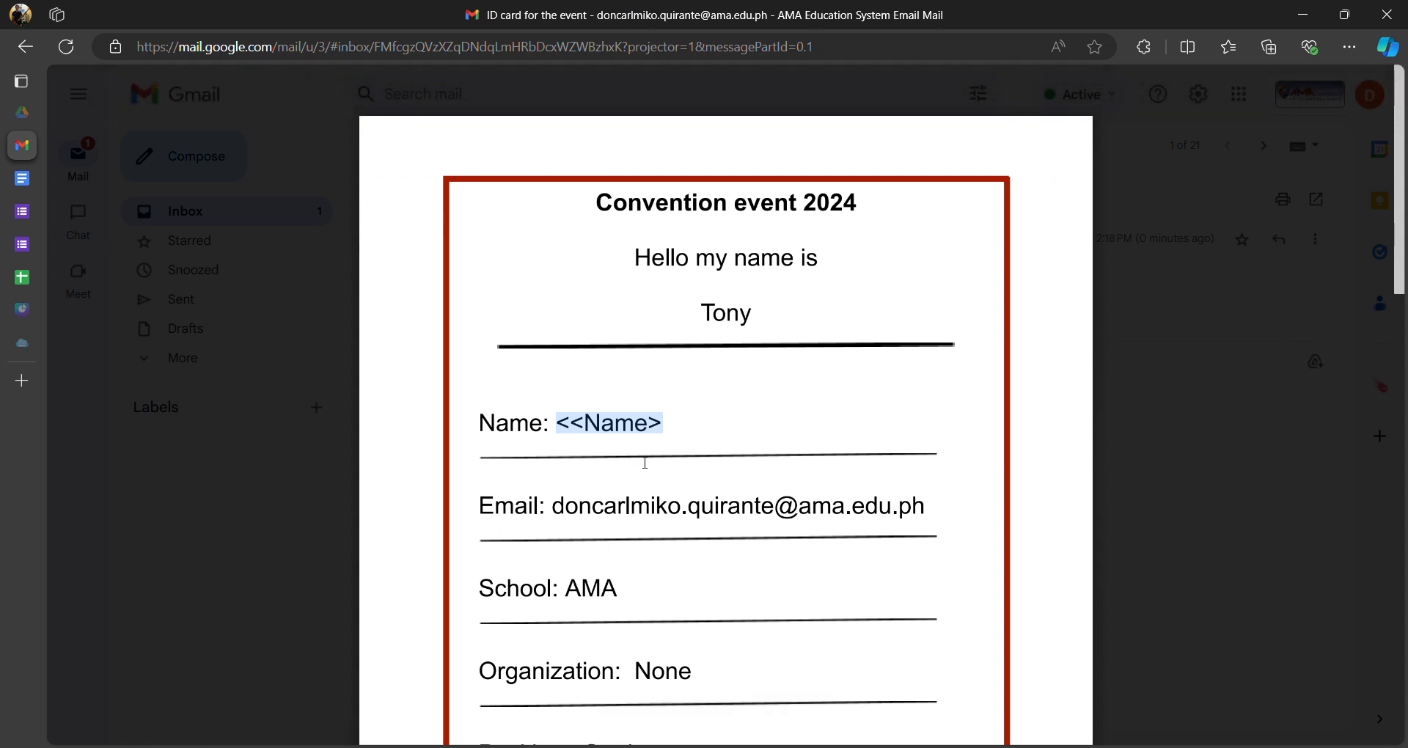
{"action": "left_click", "coordinate": [618, 423]}
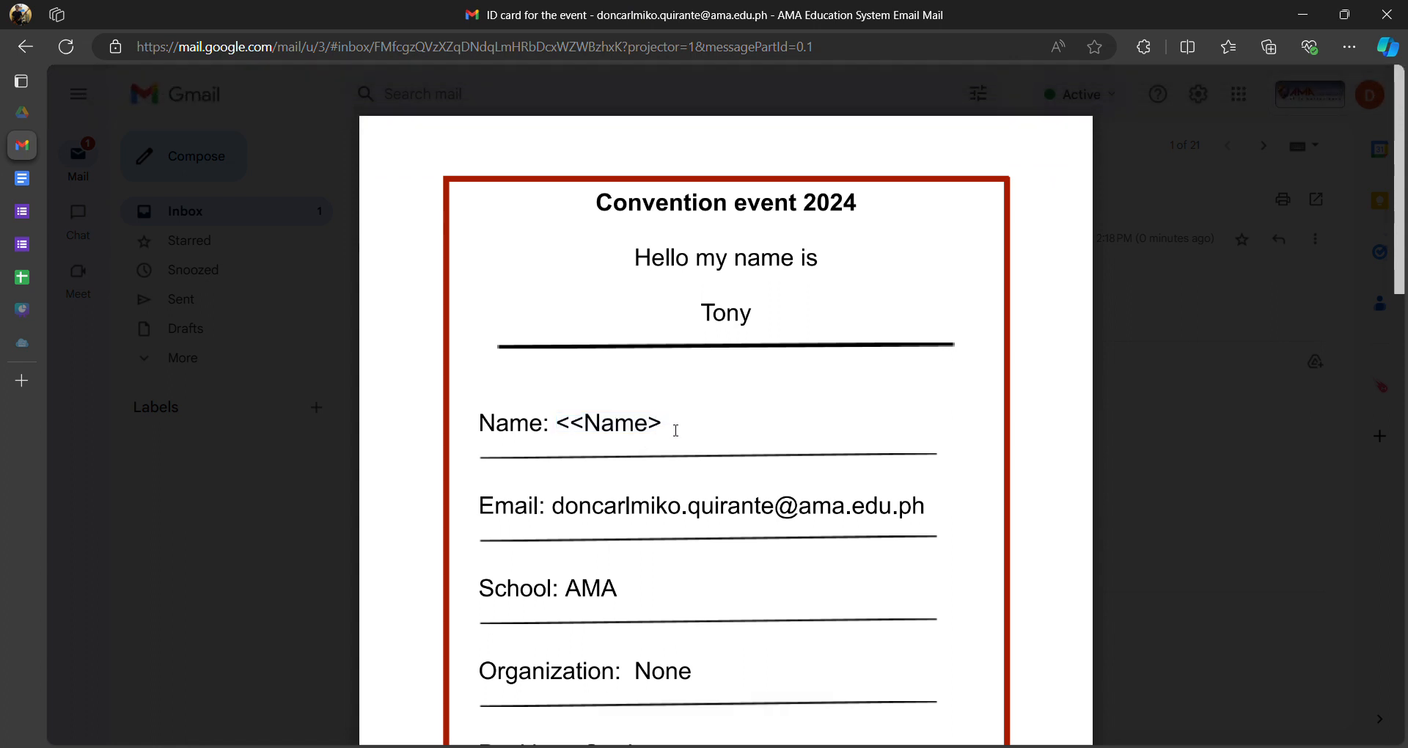
{"action": "mouse_move", "coordinate": [567, 424]}
{"action": "left_mouse_down"}
{"action": "mouse_move", "coordinate": [649, 440]}
{"action": "mouse_move", "coordinate": [566, 424]}
{"action": "left_mouse_up"}
{"action": "left_click", "coordinate": [676, 434]}
{"action": "left_click", "coordinate": [608, 439]}
{"action": "mouse_move", "coordinate": [672, 426]}
{"action": "left_mouse_down"}
{"action": "mouse_move", "coordinate": [572, 425]}
{"action": "mouse_move", "coordinate": [682, 434]}
{"action": "left_mouse_up"}
{"action": "left_click", "coordinate": [582, 429]}
{"action": "double_click", "coordinate": [614, 428]}
{"action": "left_click", "coordinate": [691, 460]}
- Scroll through the template reviewing its Nickname, Name, Email, School, Organization and Position placeholders
{"action": "left_click", "coordinate": [20, 188]}
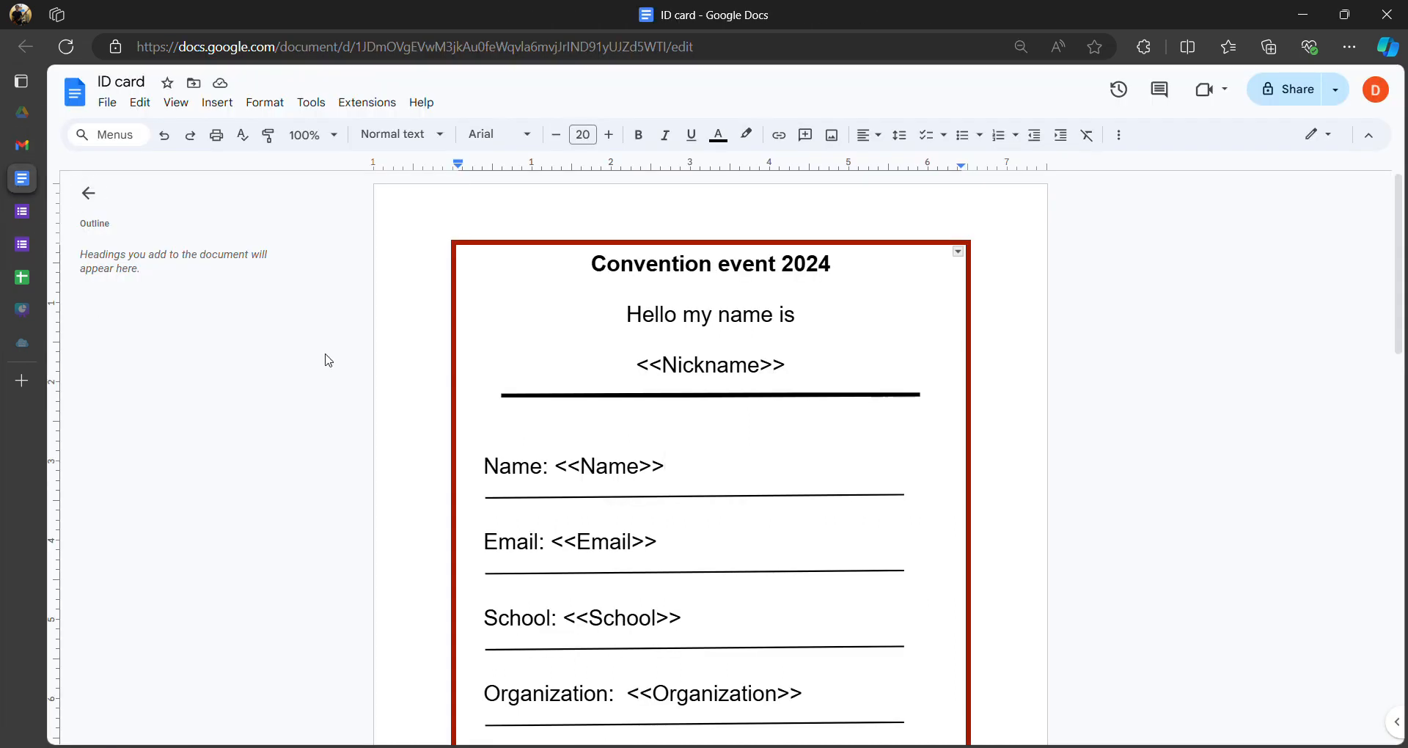
{"action": "scroll", "coordinate": [595, 382], "scroll_direction": "down", "scroll_amount": 4}
{"action": "scroll", "coordinate": [631, 378], "scroll_direction": "up", "scroll_amount": 4}
{"action": "scroll", "coordinate": [637, 387], "scroll_direction": "down", "scroll_amount": 6}
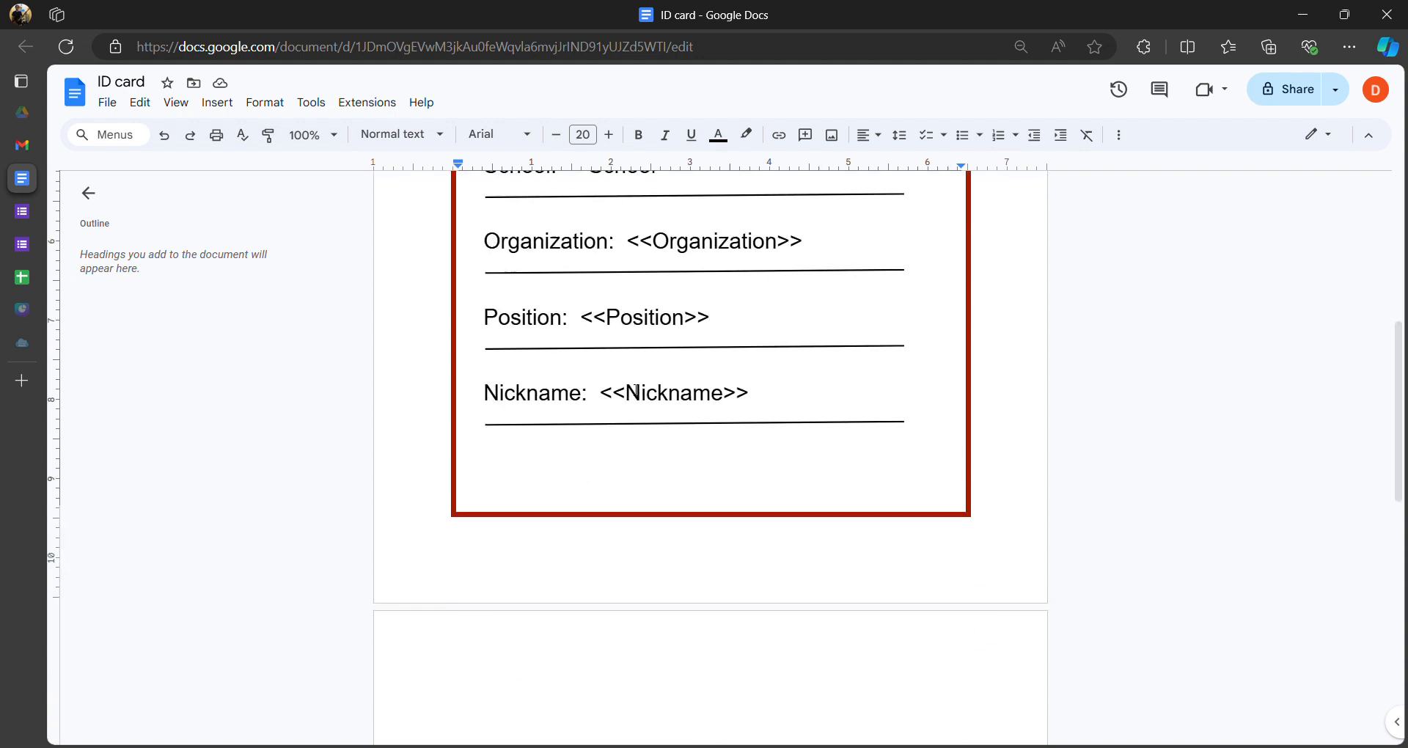
{"action": "scroll", "coordinate": [644, 388], "scroll_direction": "up", "scroll_amount": 5}
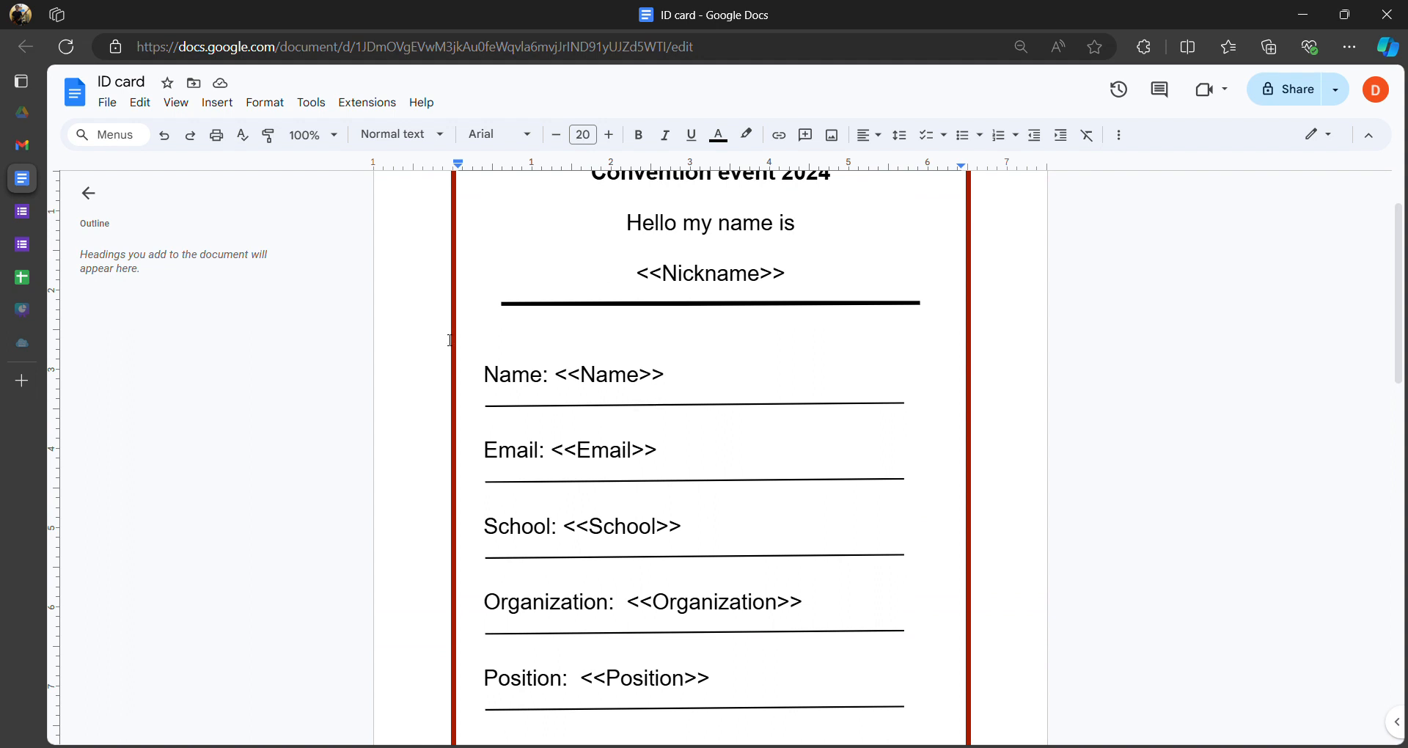
{"action": "mouse_move", "coordinate": [21, 174]}
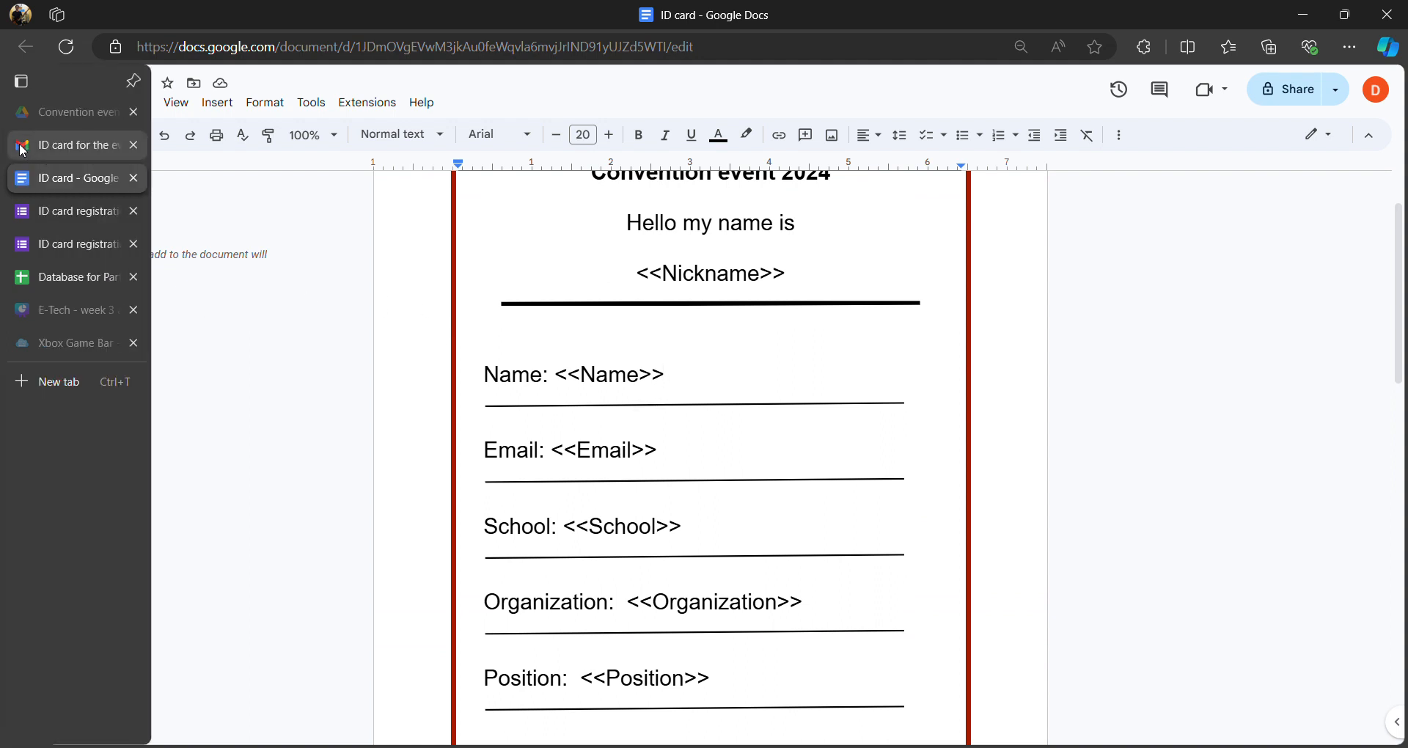
- Verify the card's filled values AMA, None, Student and Tony, then close the PDF preview
{"action": "left_click", "coordinate": [73, 145]}
{"action": "scroll", "coordinate": [741, 384], "scroll_direction": "down", "scroll_amount": 4}
{"action": "scroll", "coordinate": [741, 384], "scroll_direction": "up", "scroll_amount": 1}
{"action": "scroll", "coordinate": [683, 383], "scroll_direction": "down", "scroll_amount": 5}
{"action": "scroll", "coordinate": [683, 383], "scroll_direction": "up", "scroll_amount": 8}
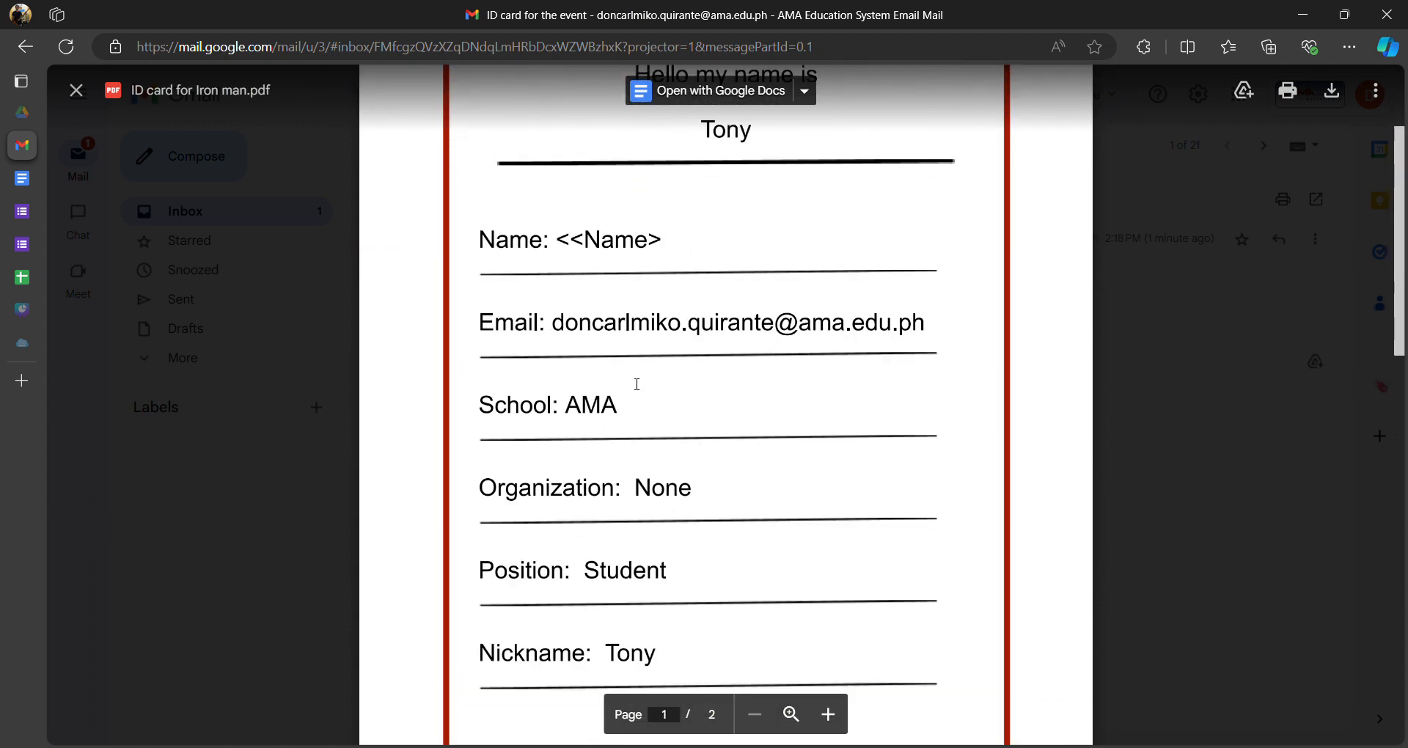
{"action": "double_click", "coordinate": [620, 489]}
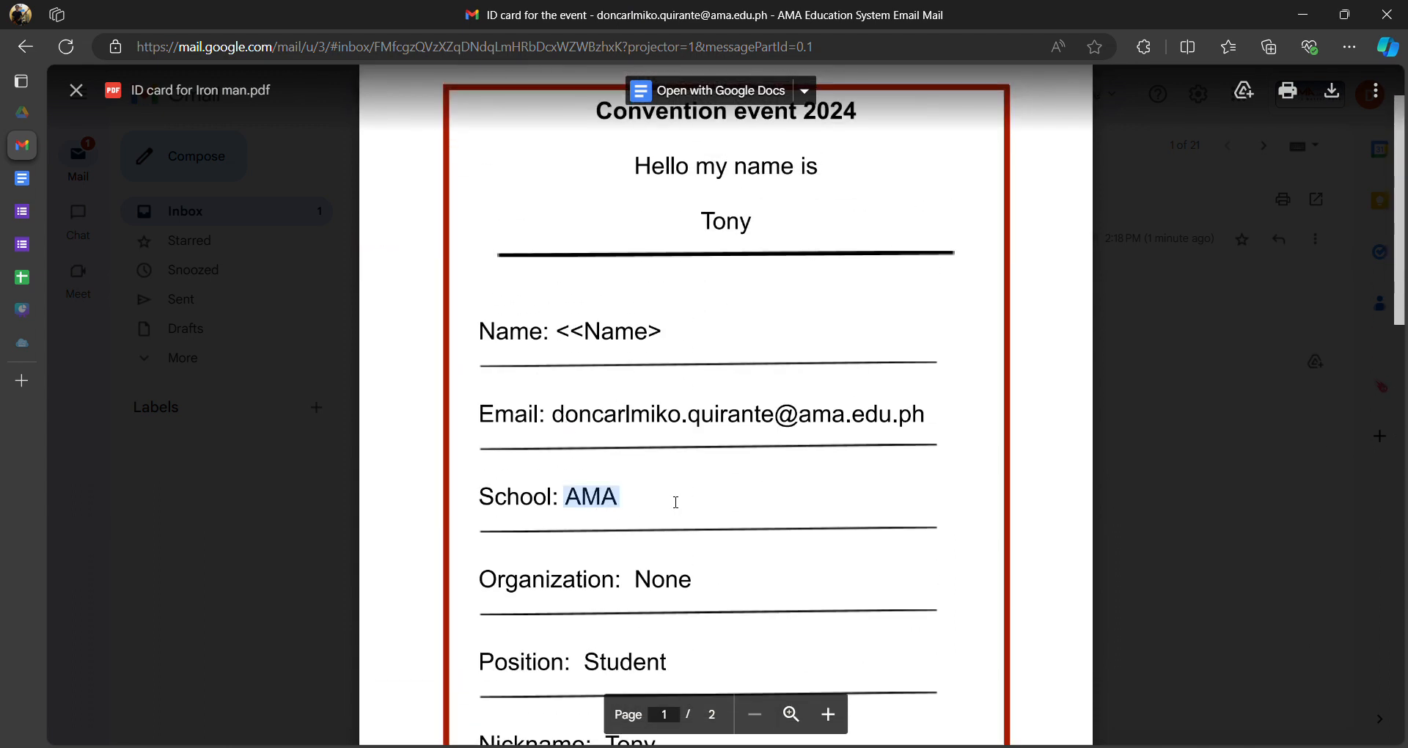
{"action": "scroll", "coordinate": [676, 499], "scroll_direction": "down", "scroll_amount": 3}
{"action": "double_click", "coordinate": [663, 397]}
{"action": "left_click_drag", "start_coordinate": [668, 480], "coordinate": [579, 484]}
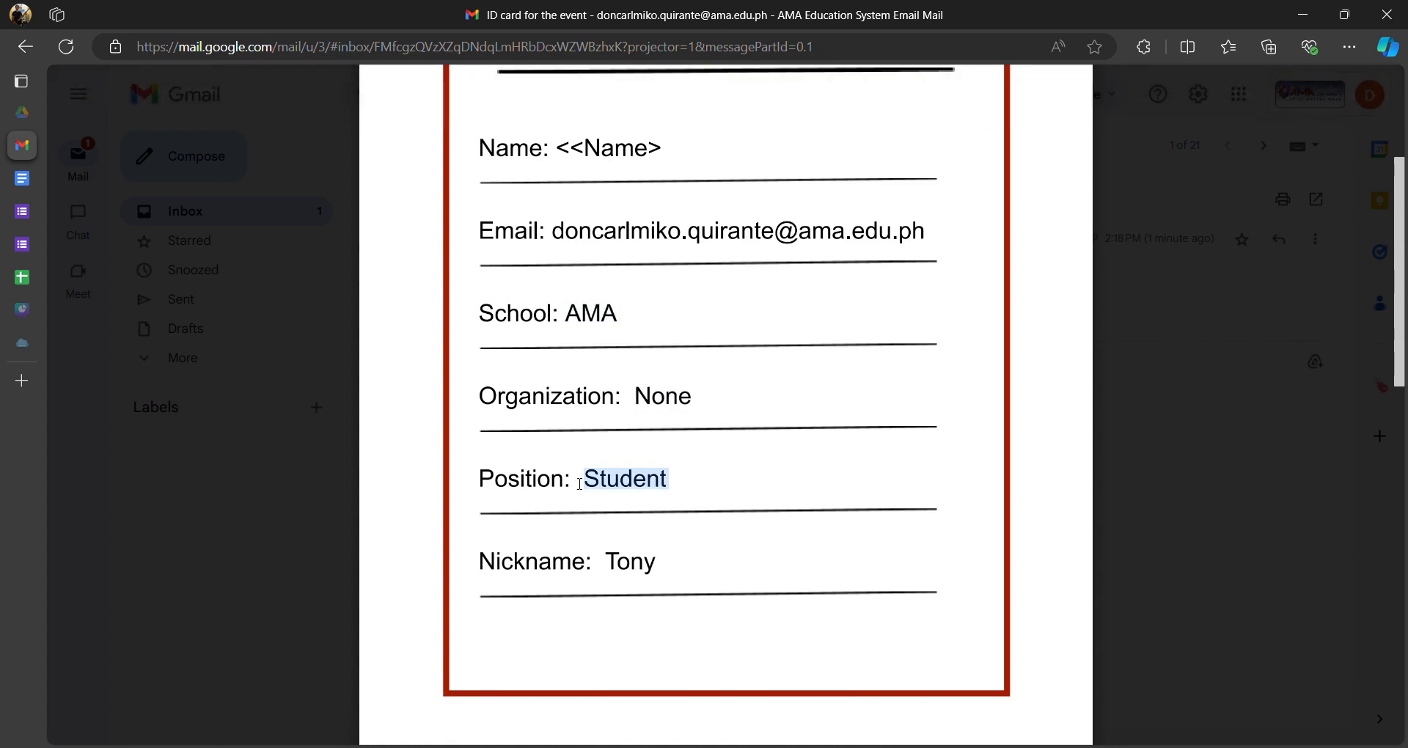
{"action": "double_click", "coordinate": [698, 566]}
{"action": "scroll", "coordinate": [700, 411], "scroll_direction": "up", "scroll_amount": 4}
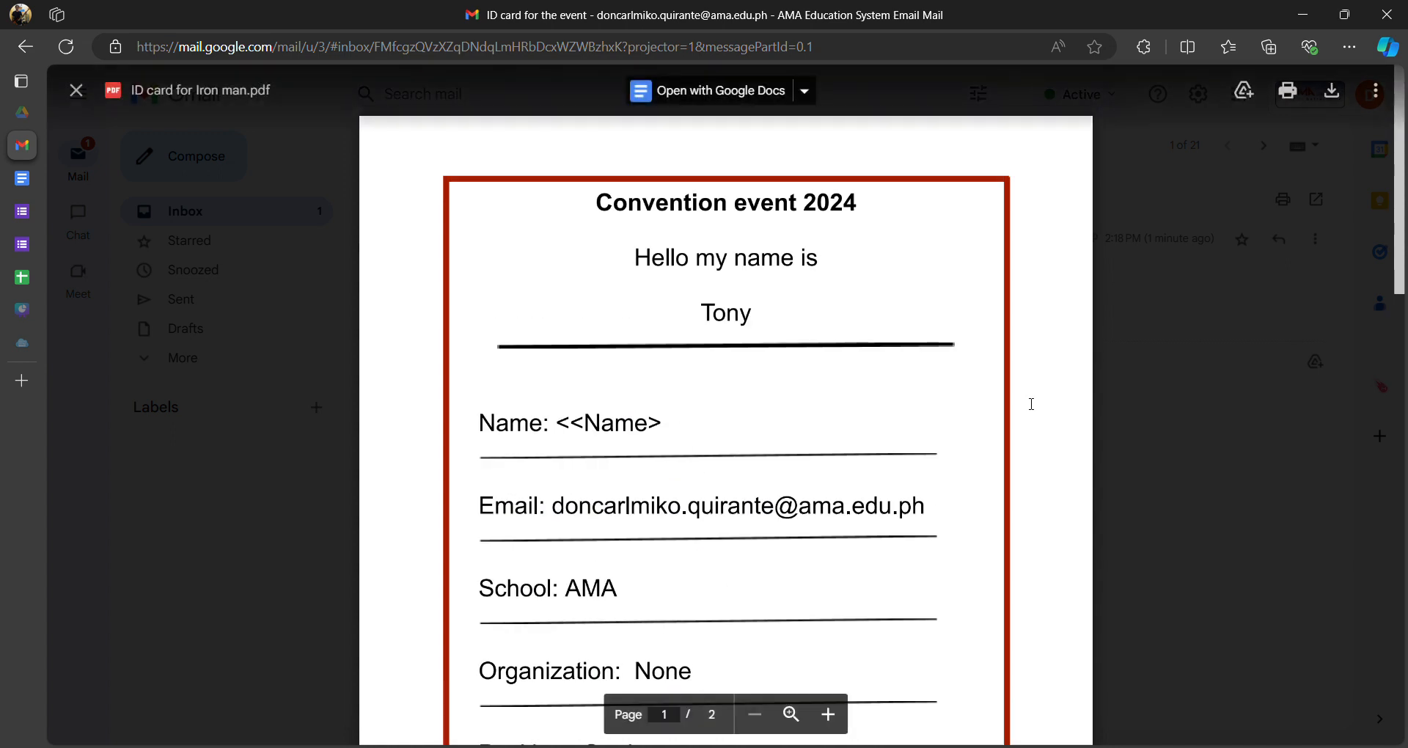
{"action": "left_click", "coordinate": [1204, 407]}
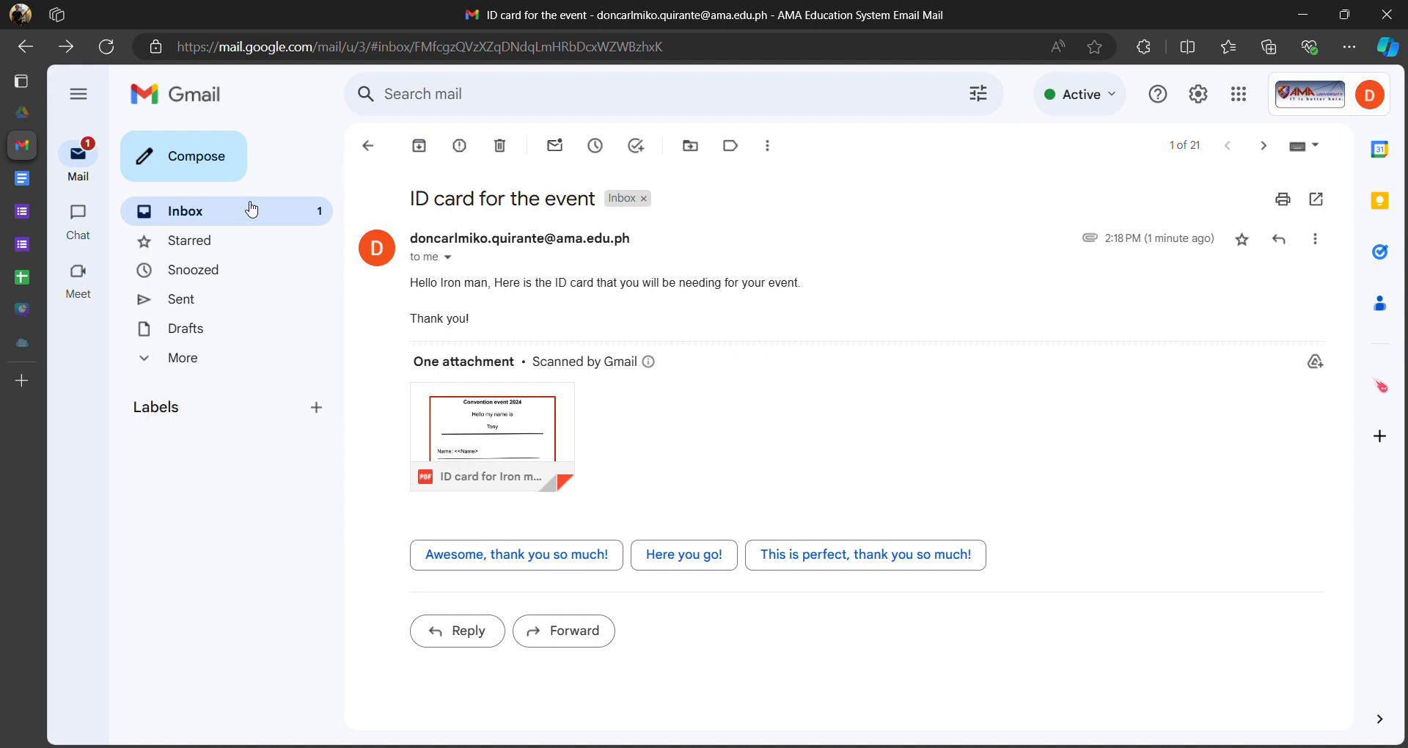
{"action": "left_click", "coordinate": [22, 178]}
{"action": "scroll", "coordinate": [612, 434], "scroll_direction": "down", "scroll_amount": 5}
{"action": "scroll", "coordinate": [623, 433], "scroll_direction": "up", "scroll_amount": 7}
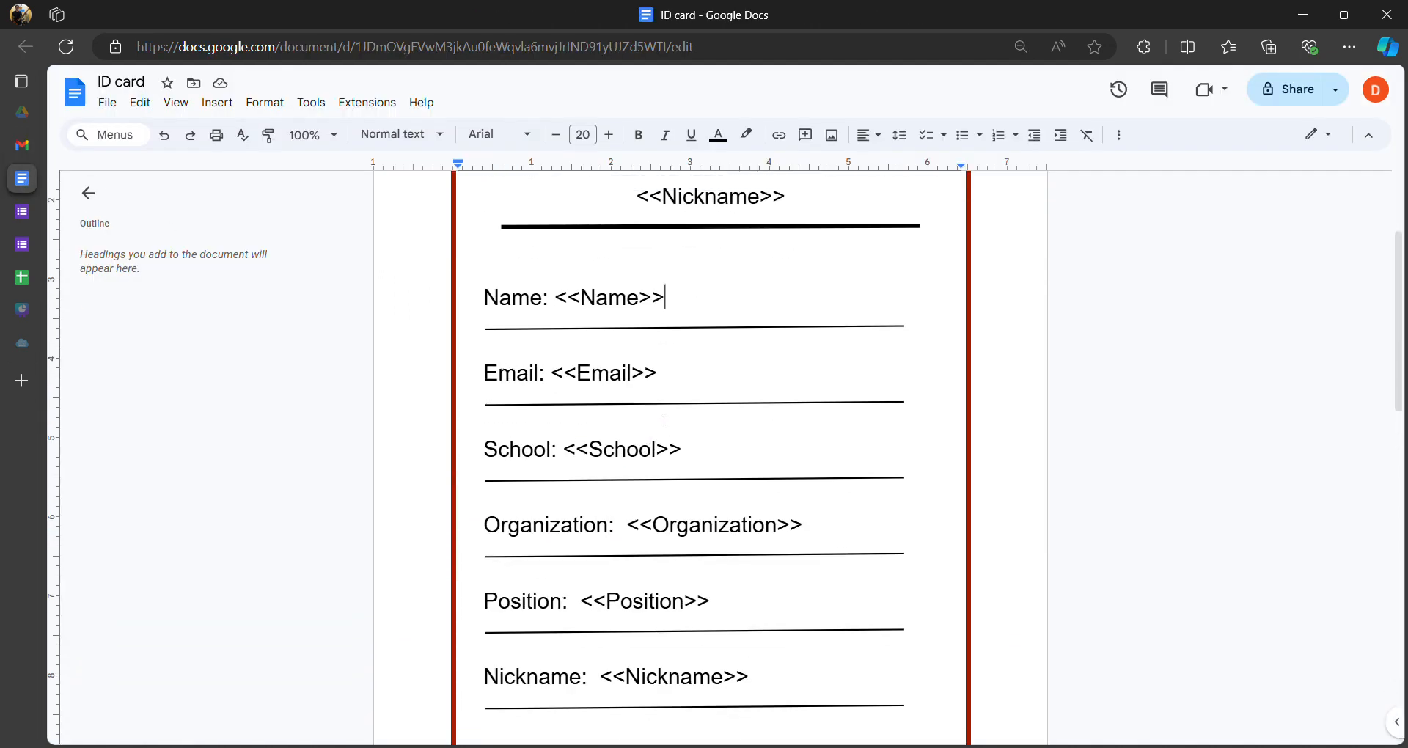
{"action": "double_click", "coordinate": [832, 285]}
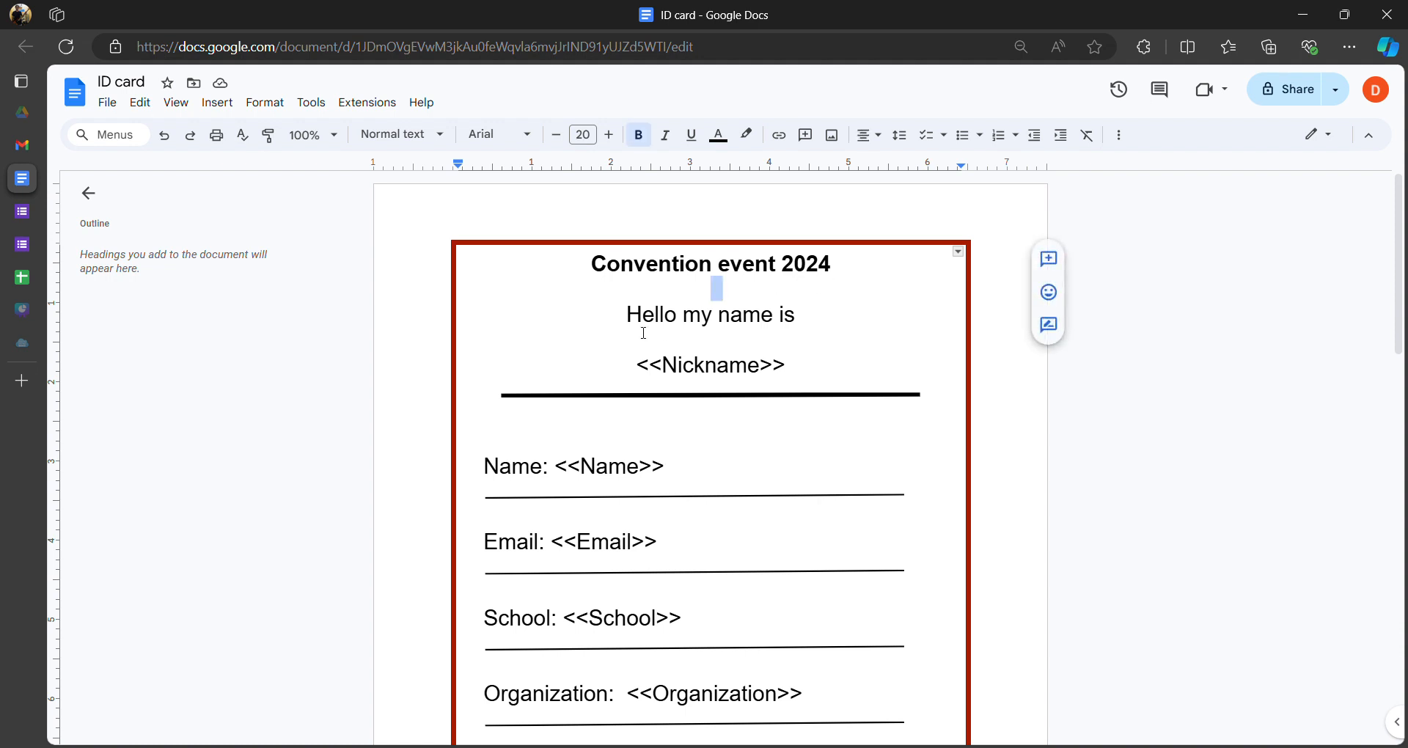
{"action": "left_click", "coordinate": [628, 314]}
{"action": "left_click_drag", "start_coordinate": [638, 363], "coordinate": [820, 429]}
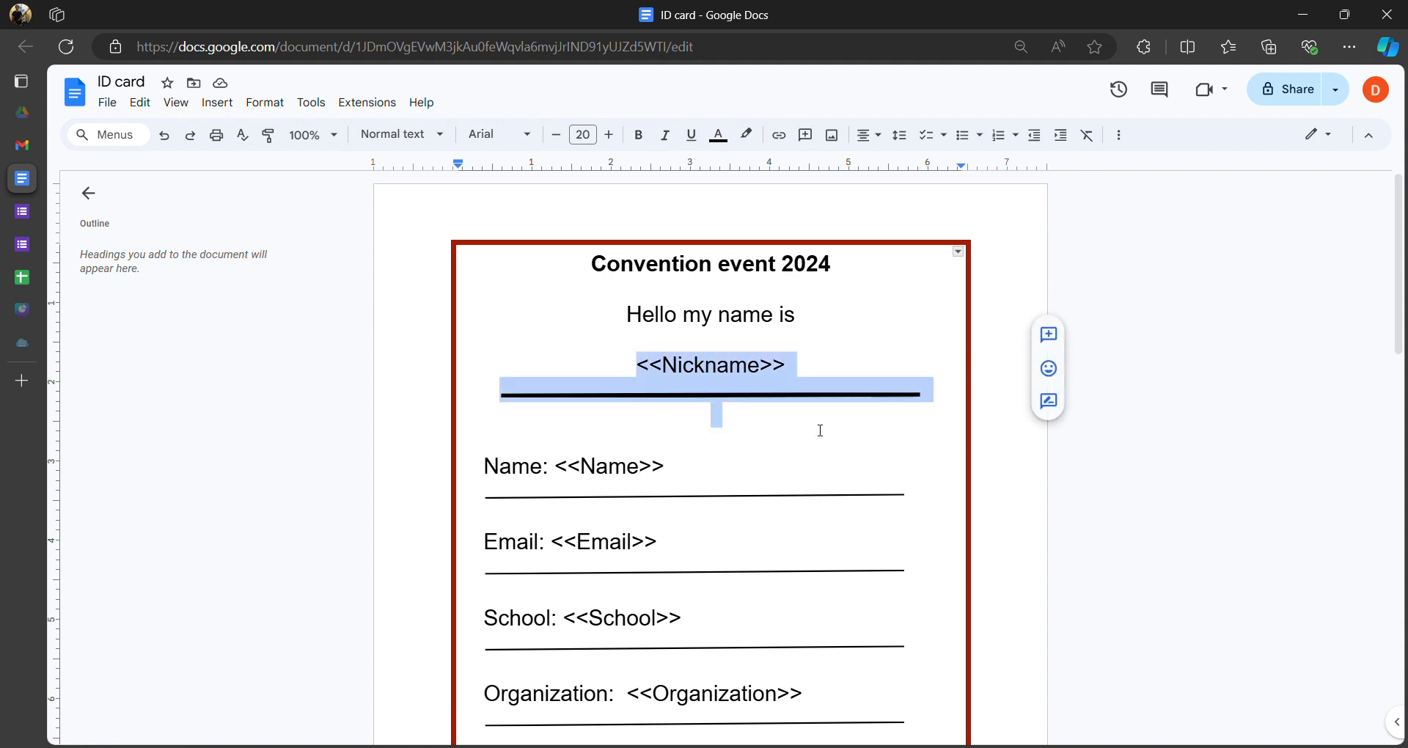
{"action": "left_click", "coordinate": [723, 493]}
{"action": "left_click", "coordinate": [712, 462]}
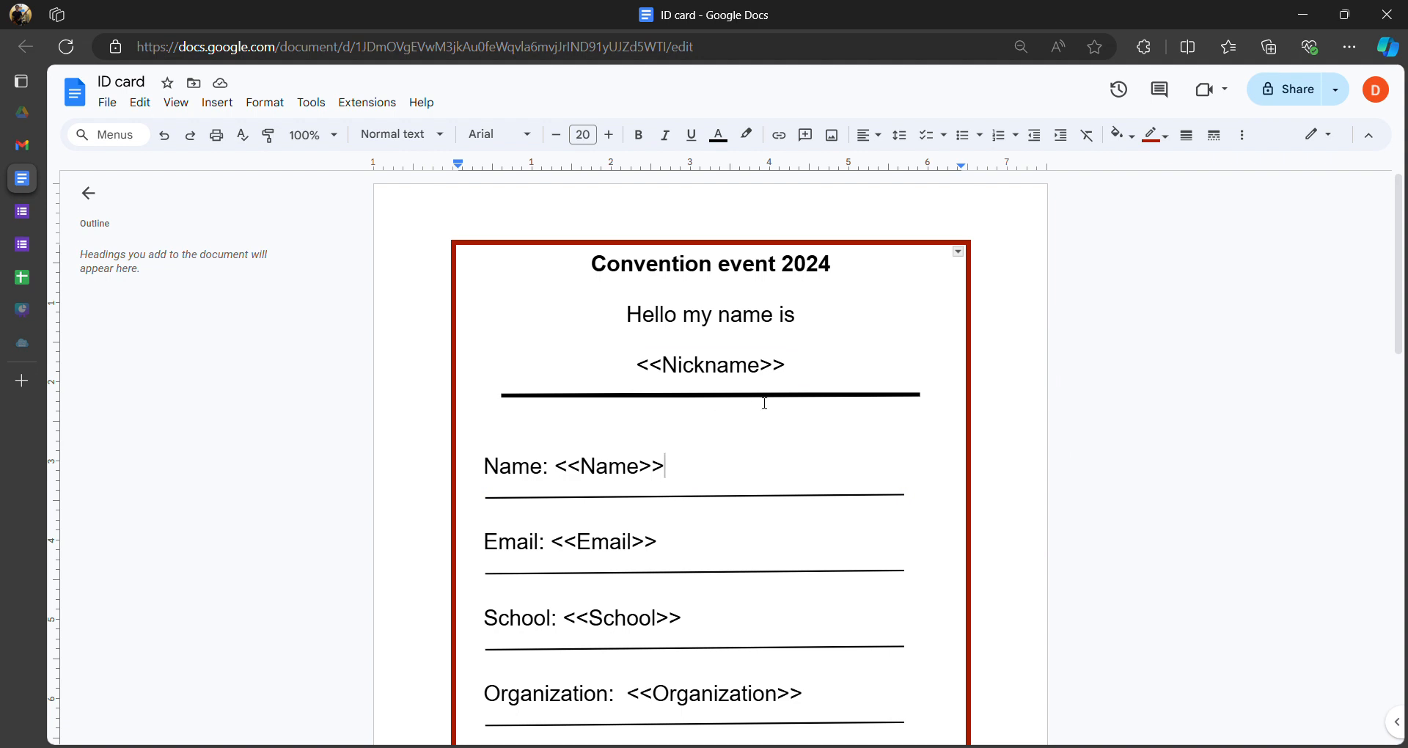
{"action": "scroll", "coordinate": [751, 403], "scroll_direction": "down", "scroll_amount": 3}
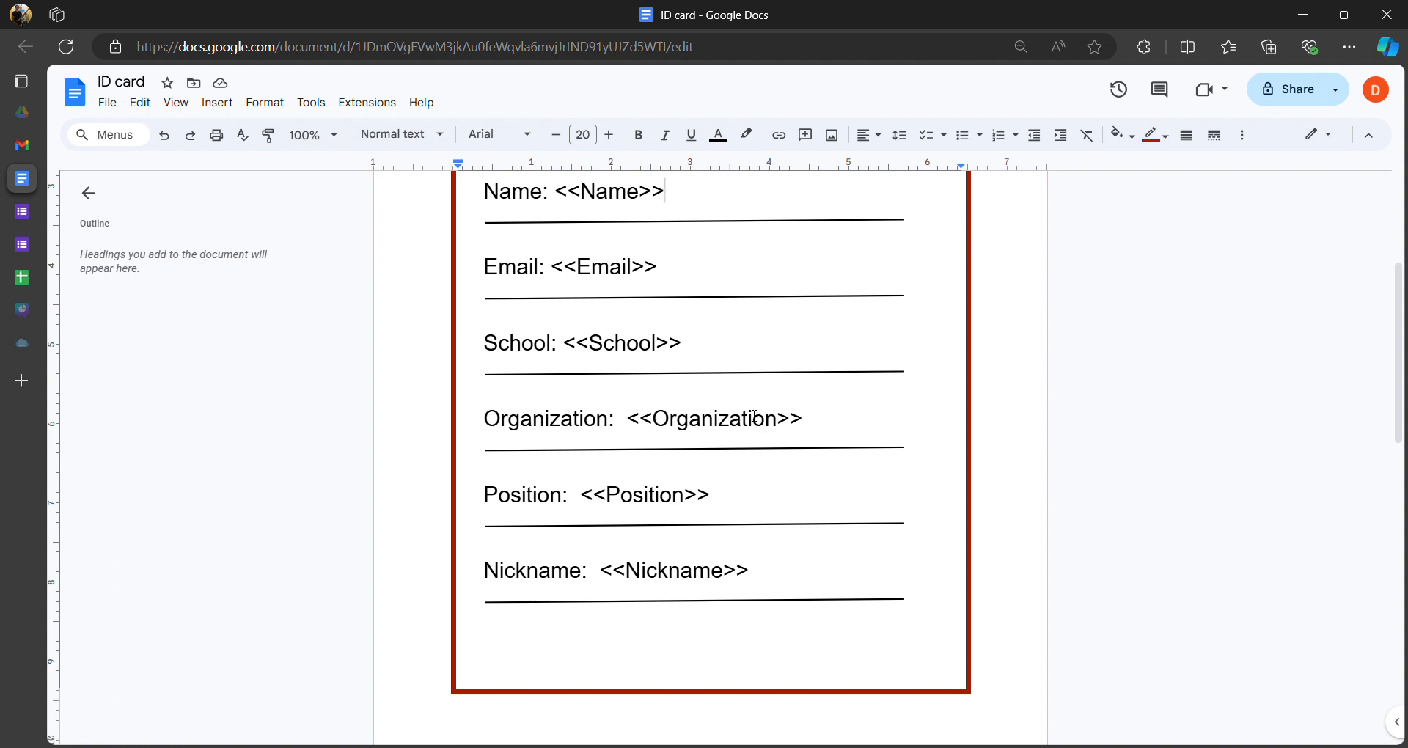
{"action": "scroll", "coordinate": [749, 418], "scroll_direction": "up", "scroll_amount": 3}
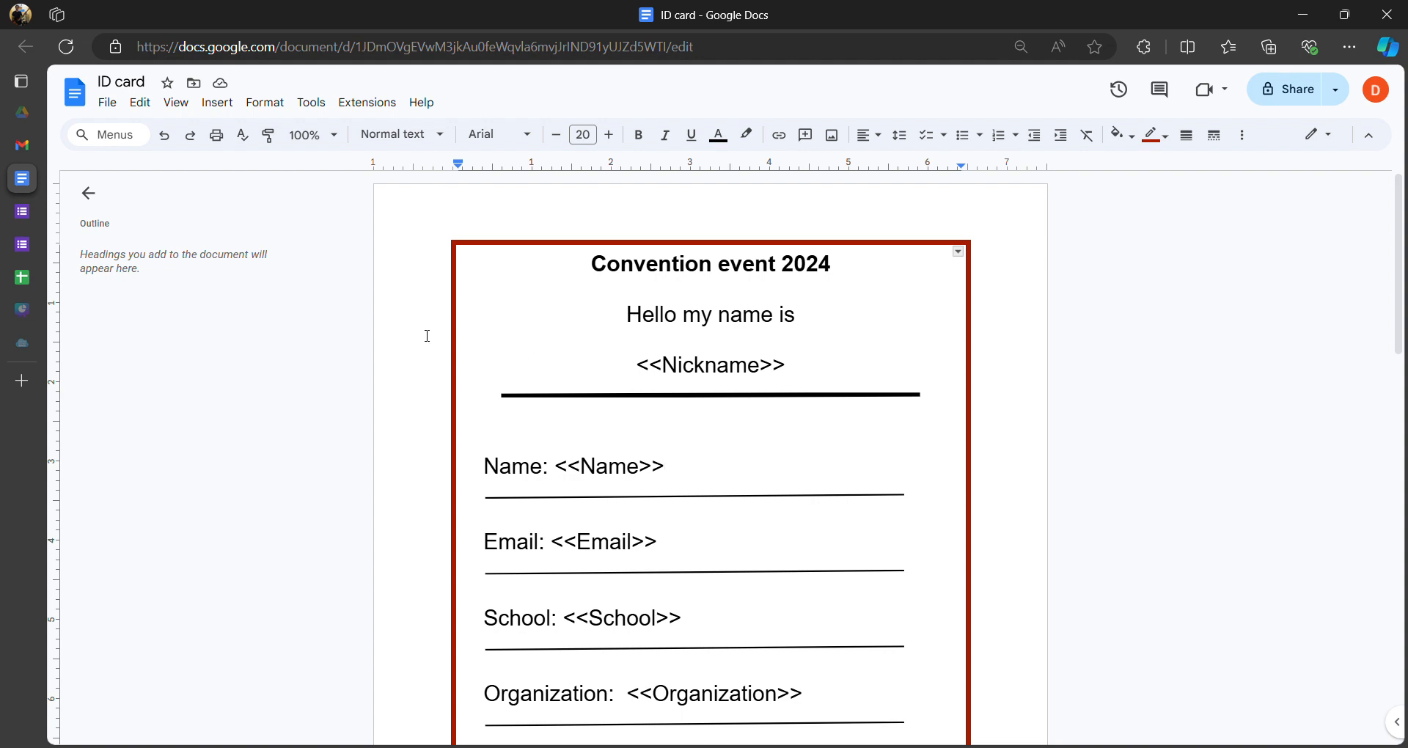
{"action": "mouse_move", "coordinate": [31, 191]}
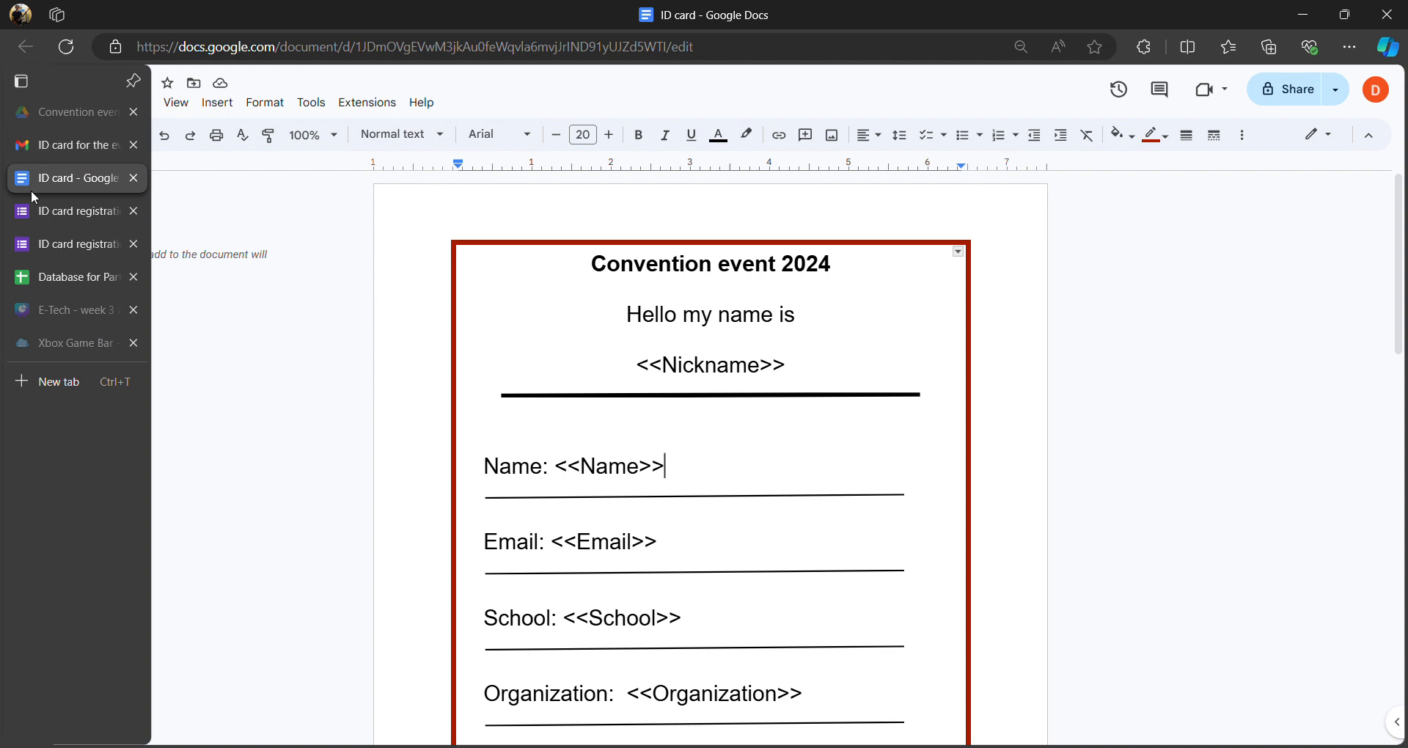
- Launch AutoCrat from Extensions in the participants sheet and edit the Participants merge job
{"action": "left_click", "coordinate": [48, 274]}
{"action": "left_click", "coordinate": [409, 109]}
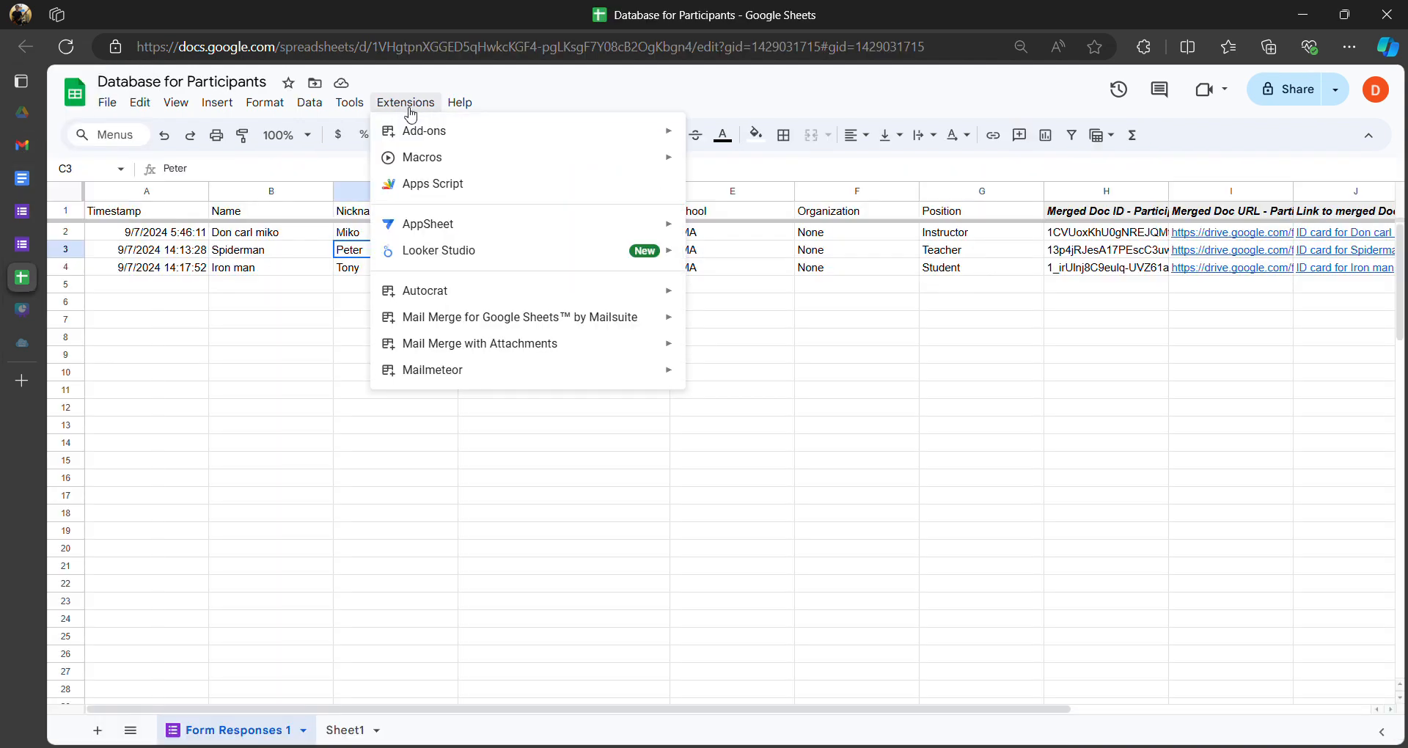
{"action": "mouse_move", "coordinate": [516, 293]}
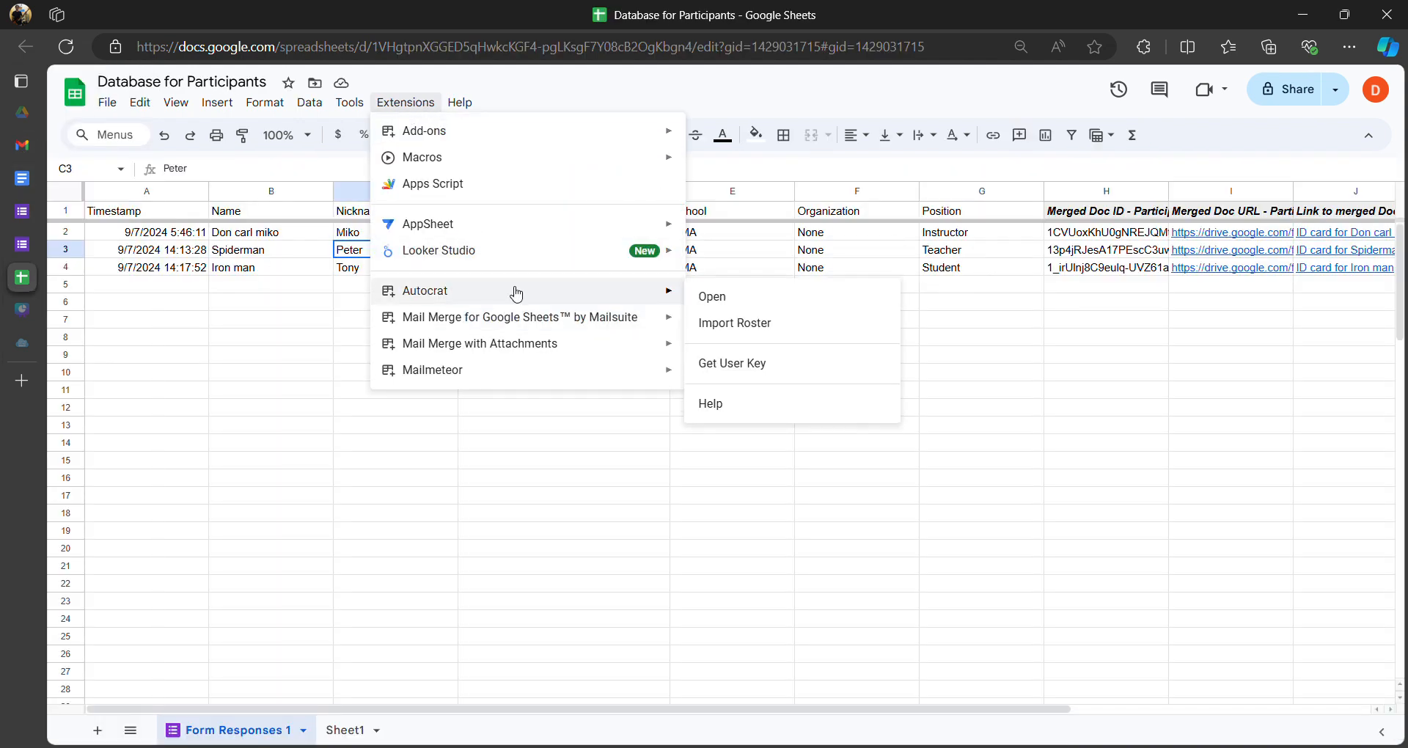
{"action": "left_click", "coordinate": [724, 305]}
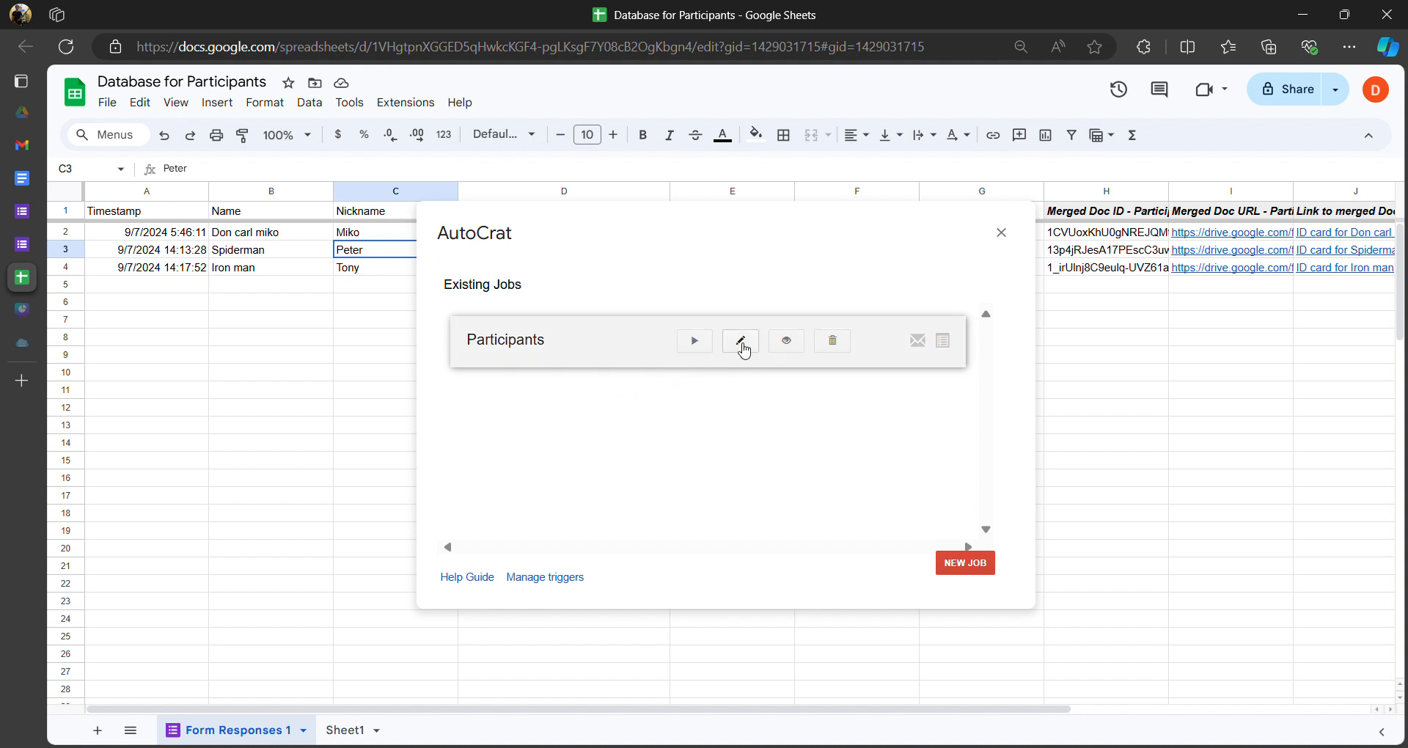
{"action": "left_click", "coordinate": [742, 349]}
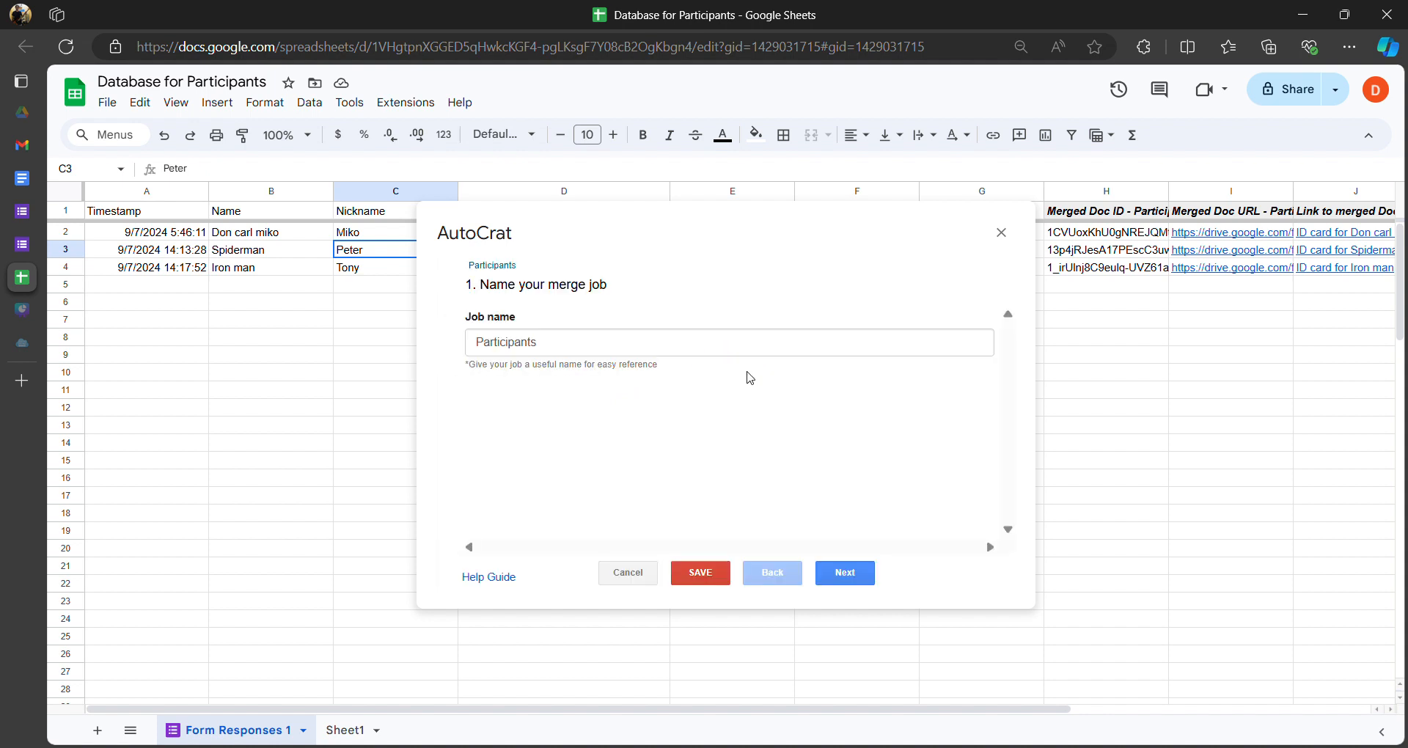
- Advance to Choose template, confirming ID card is selected, and read the Slides template note
{"action": "left_click", "coordinate": [850, 574]}
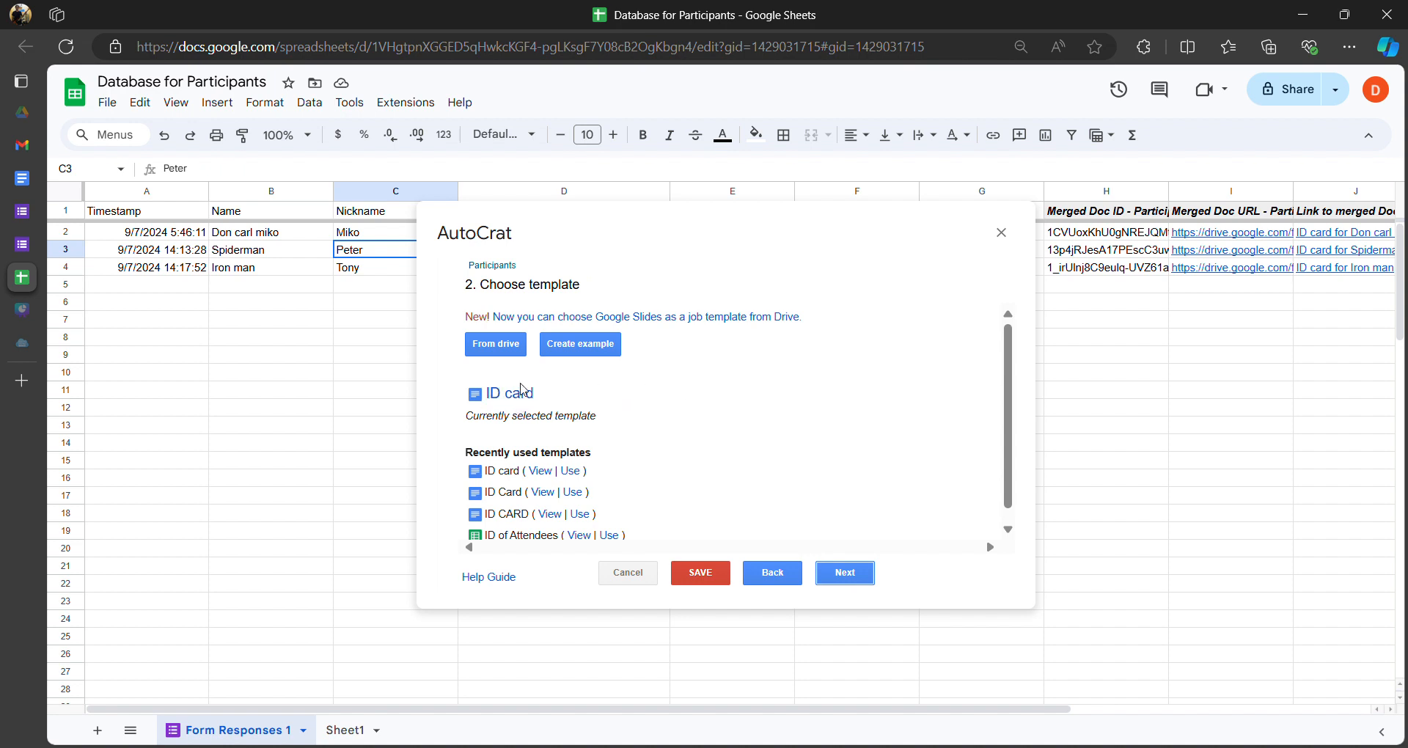
{"action": "scroll", "coordinate": [504, 408], "scroll_direction": "down", "scroll_amount": 1}
{"action": "scroll", "coordinate": [564, 412], "scroll_direction": "up", "scroll_amount": 1}
{"action": "left_click_drag", "start_coordinate": [497, 321], "coordinate": [768, 324]}
{"action": "left_click", "coordinate": [766, 322]}
- Select the template's <<Email>>, <<Name>> and <<Nickname>> placeholders to check their brackets
{"action": "left_click", "coordinate": [26, 184]}
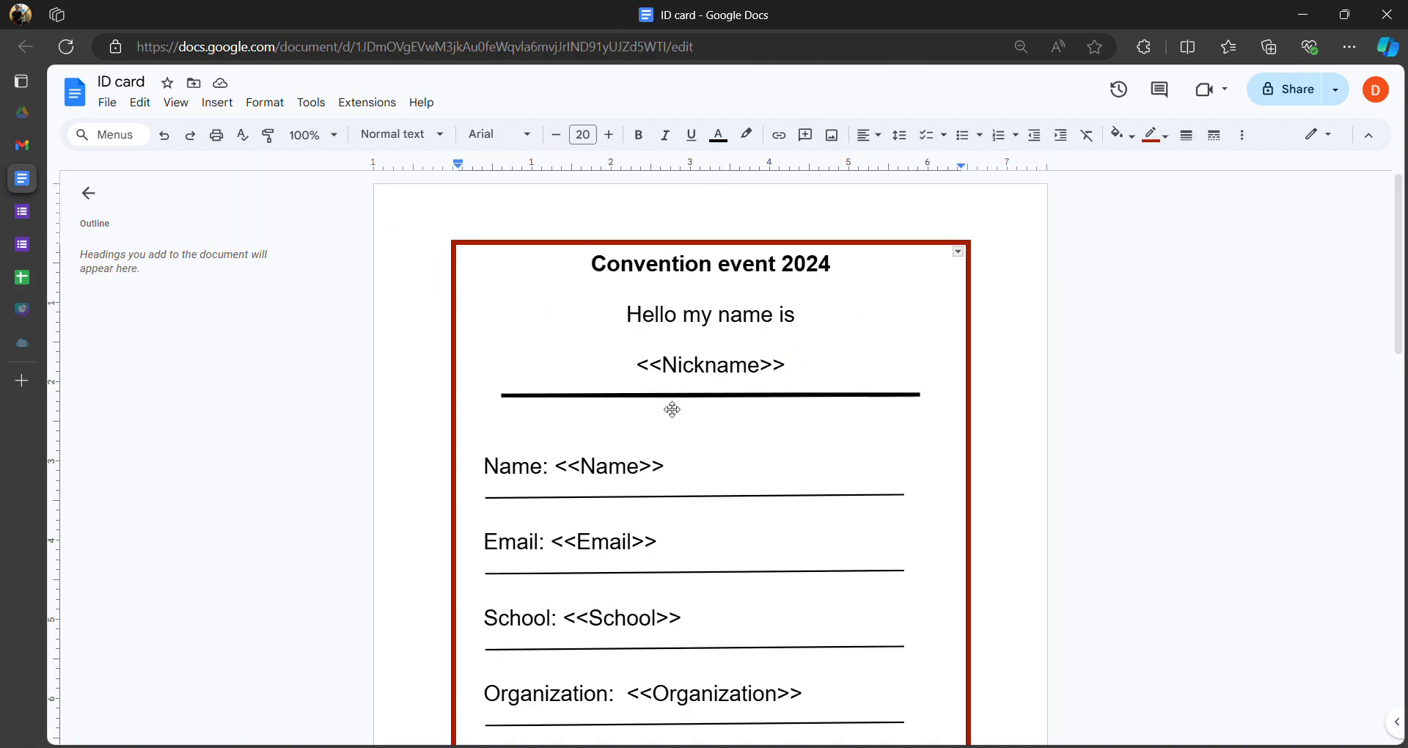
{"action": "scroll", "coordinate": [680, 474], "scroll_direction": "down", "scroll_amount": 1}
{"action": "left_click_drag", "start_coordinate": [660, 451], "coordinate": [562, 455]}
{"action": "left_click_drag", "start_coordinate": [554, 375], "coordinate": [663, 376]}
{"action": "left_click_drag", "start_coordinate": [785, 273], "coordinate": [636, 274]}
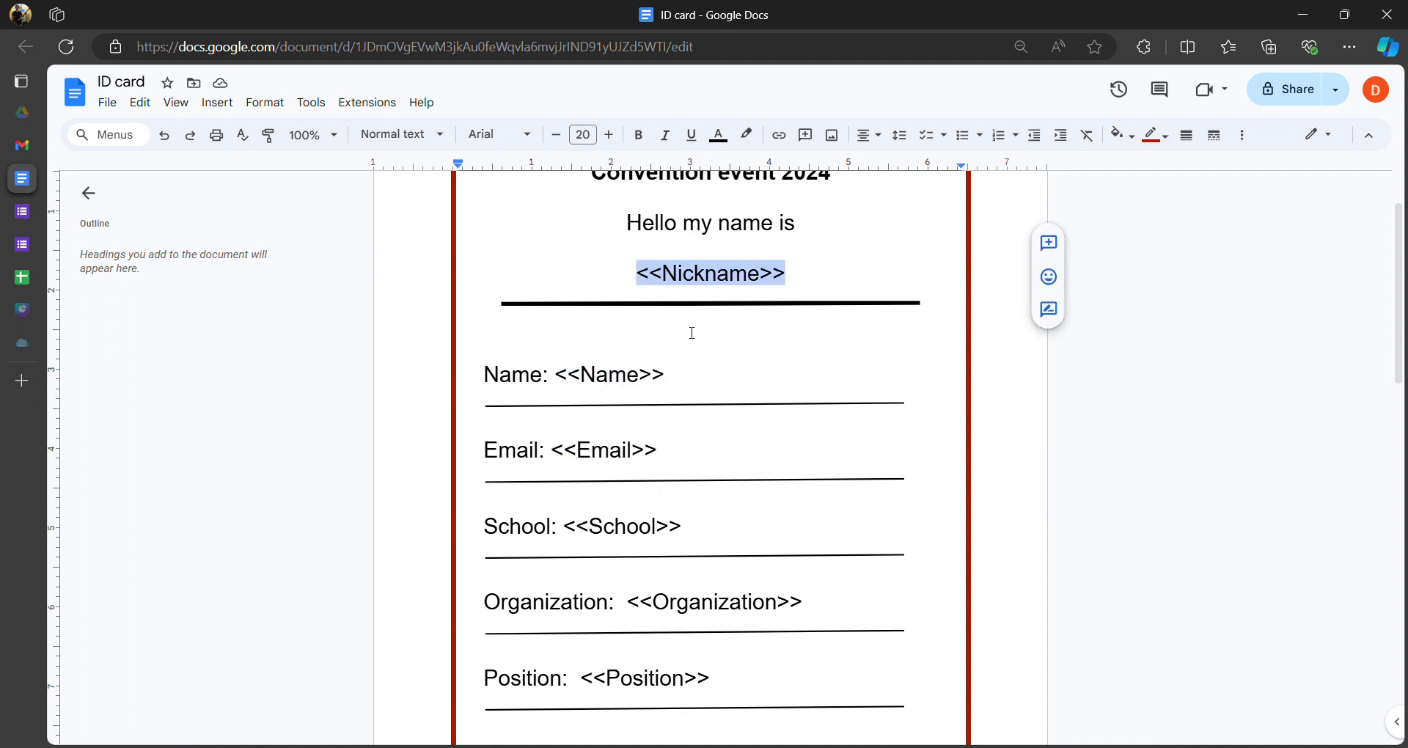
{"action": "left_click", "coordinate": [713, 381]}
{"action": "scroll", "coordinate": [547, 296], "scroll_direction": "up", "scroll_amount": 1}
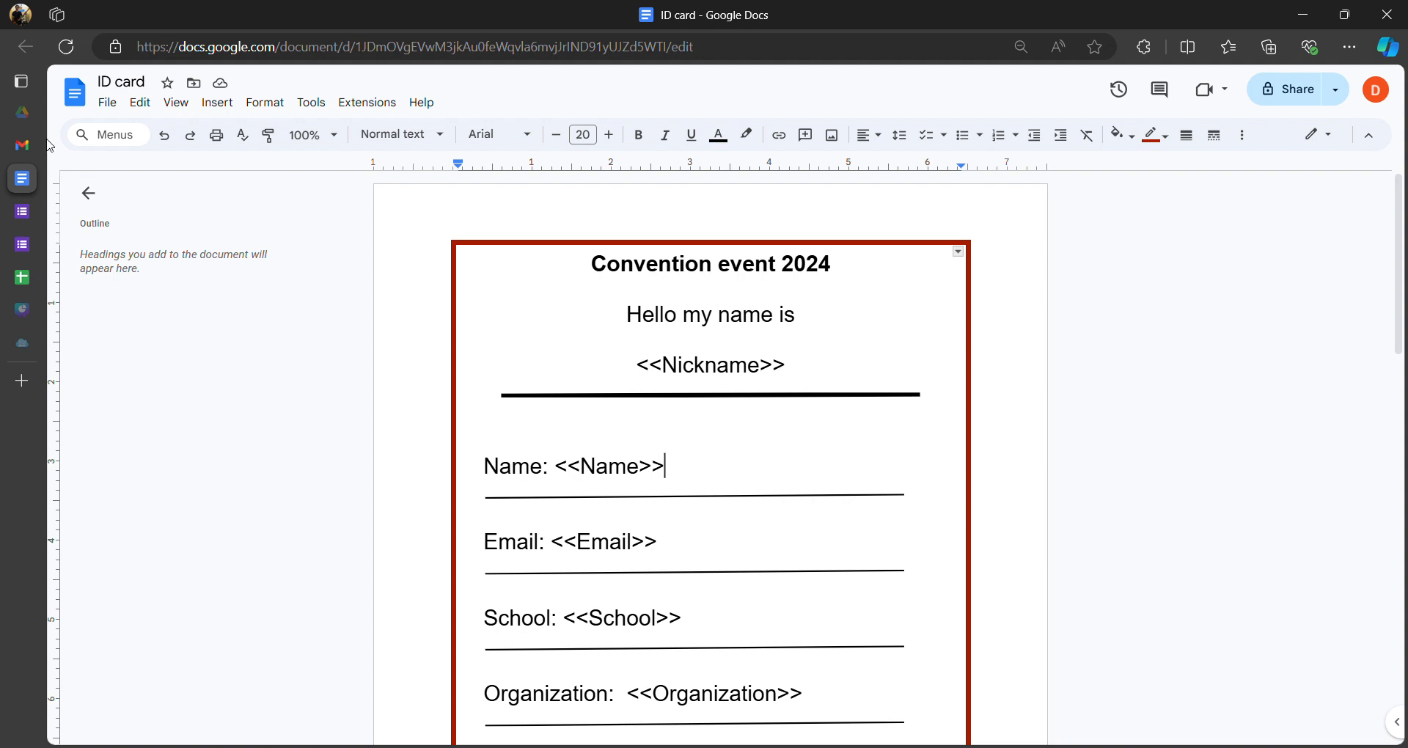
- Preview the Iron man ID card PDF in Gmail, then return to the inbox
{"action": "left_click", "coordinate": [22, 144]}
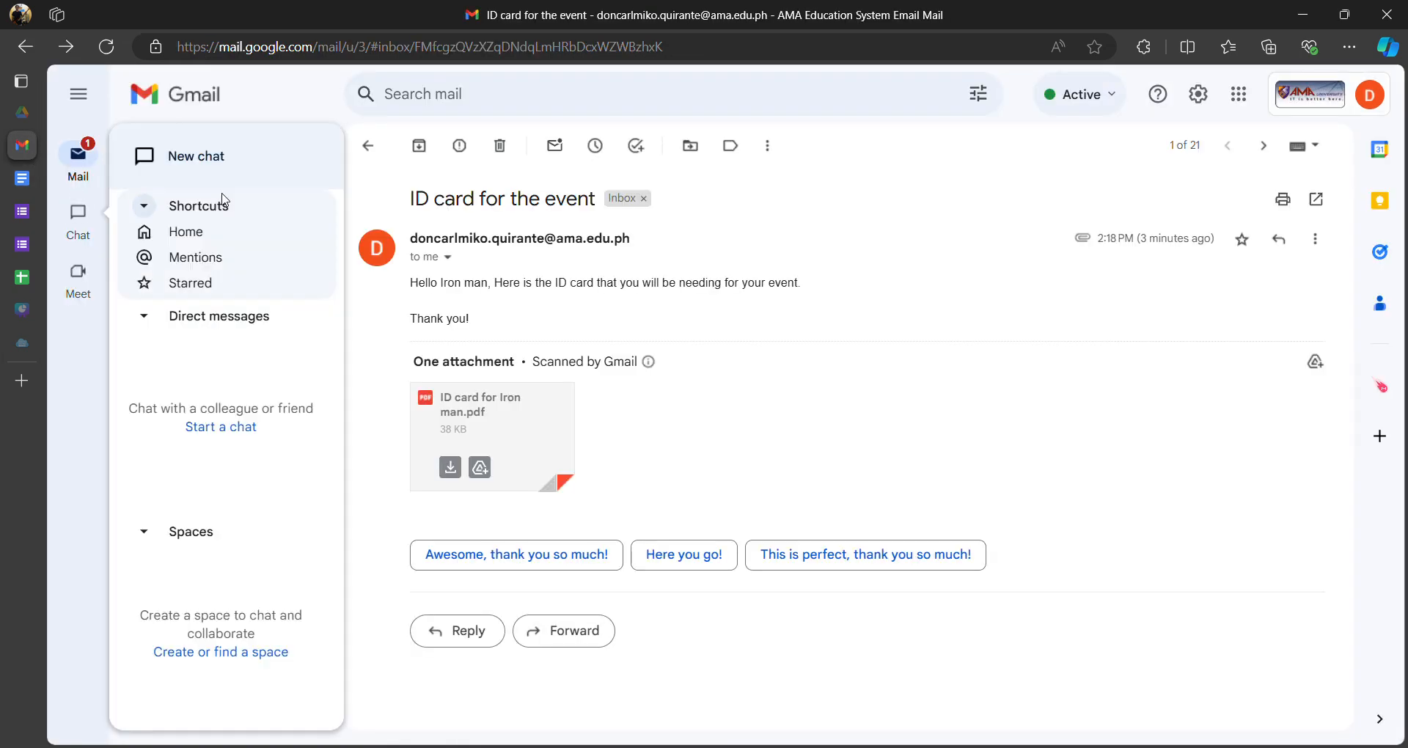
{"action": "left_click", "coordinate": [517, 425]}
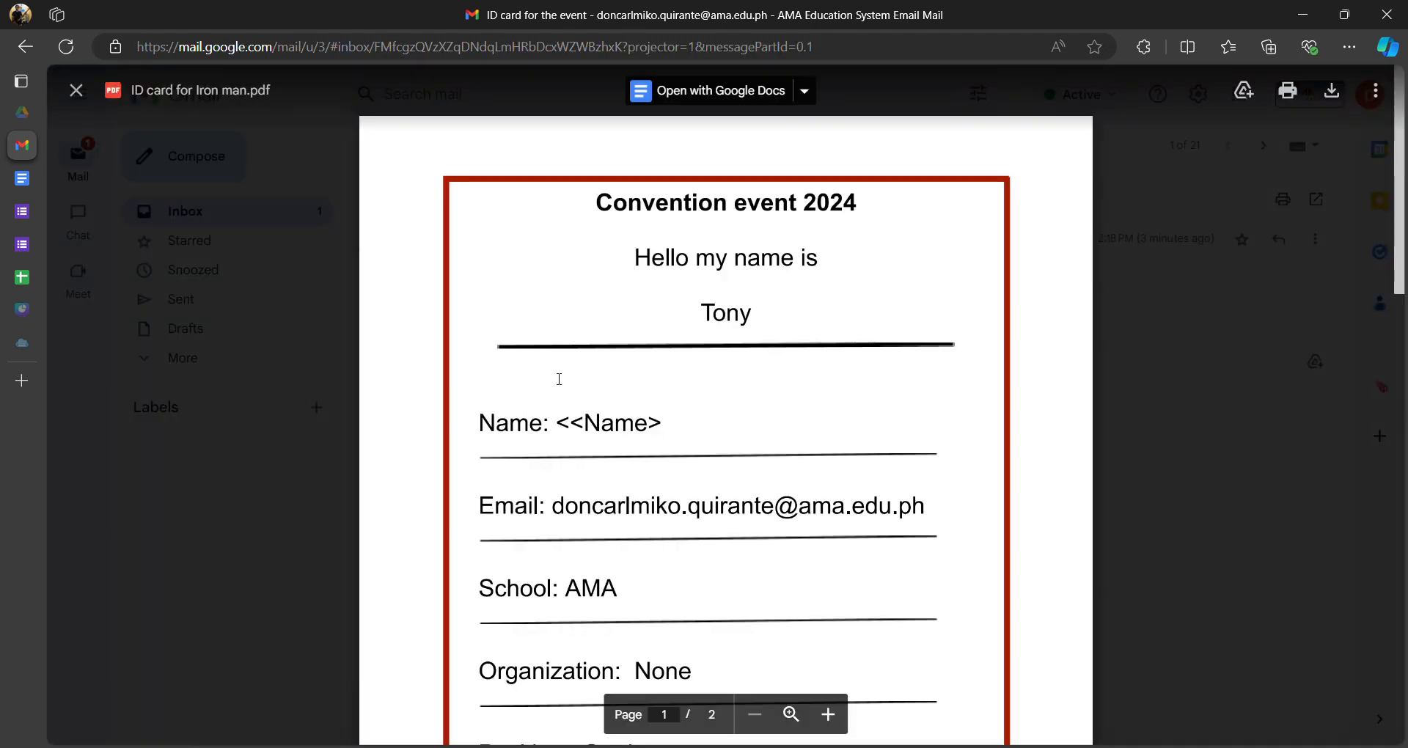
{"action": "left_click", "coordinate": [1190, 335]}
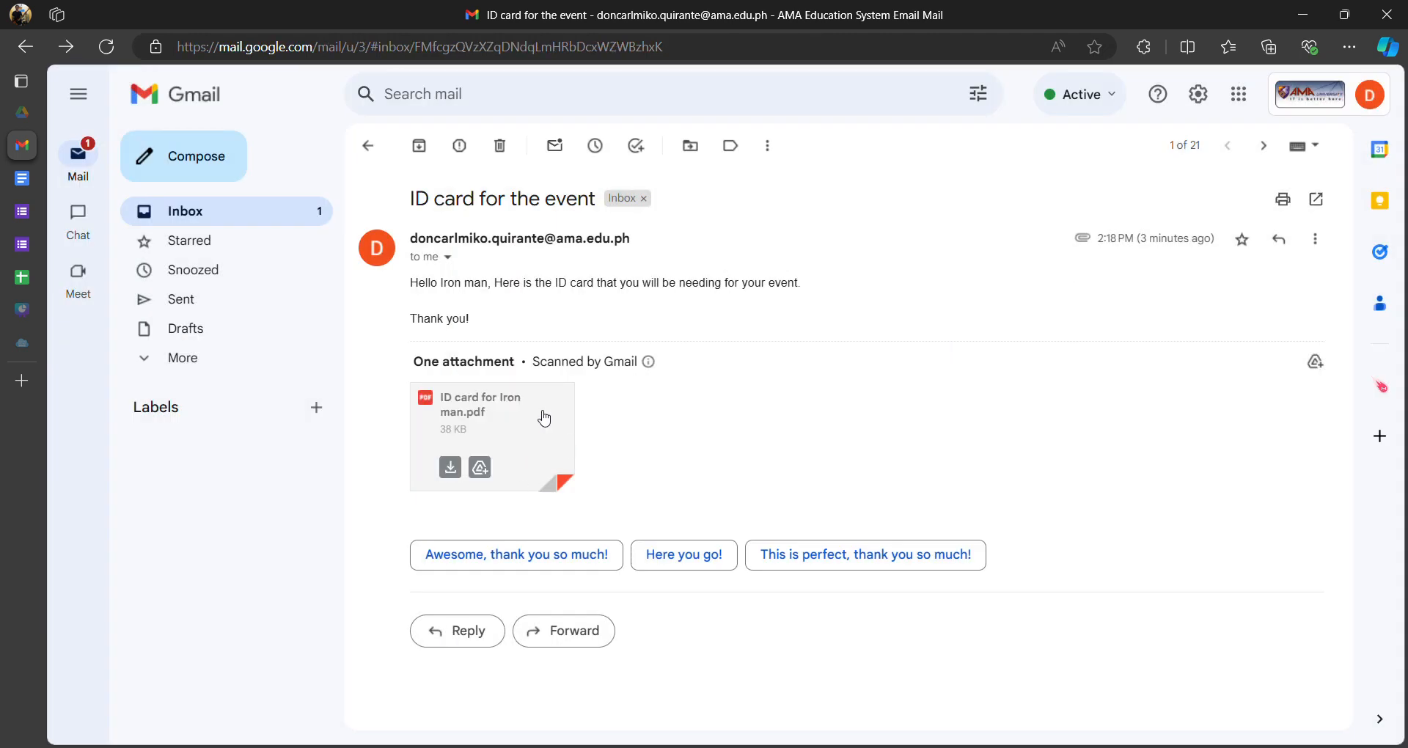
{"action": "left_click", "coordinate": [371, 145]}
- Preview the Spiderman ID card PDF and check its file name, then return to the participants sheet
{"action": "left_click", "coordinate": [515, 270]}
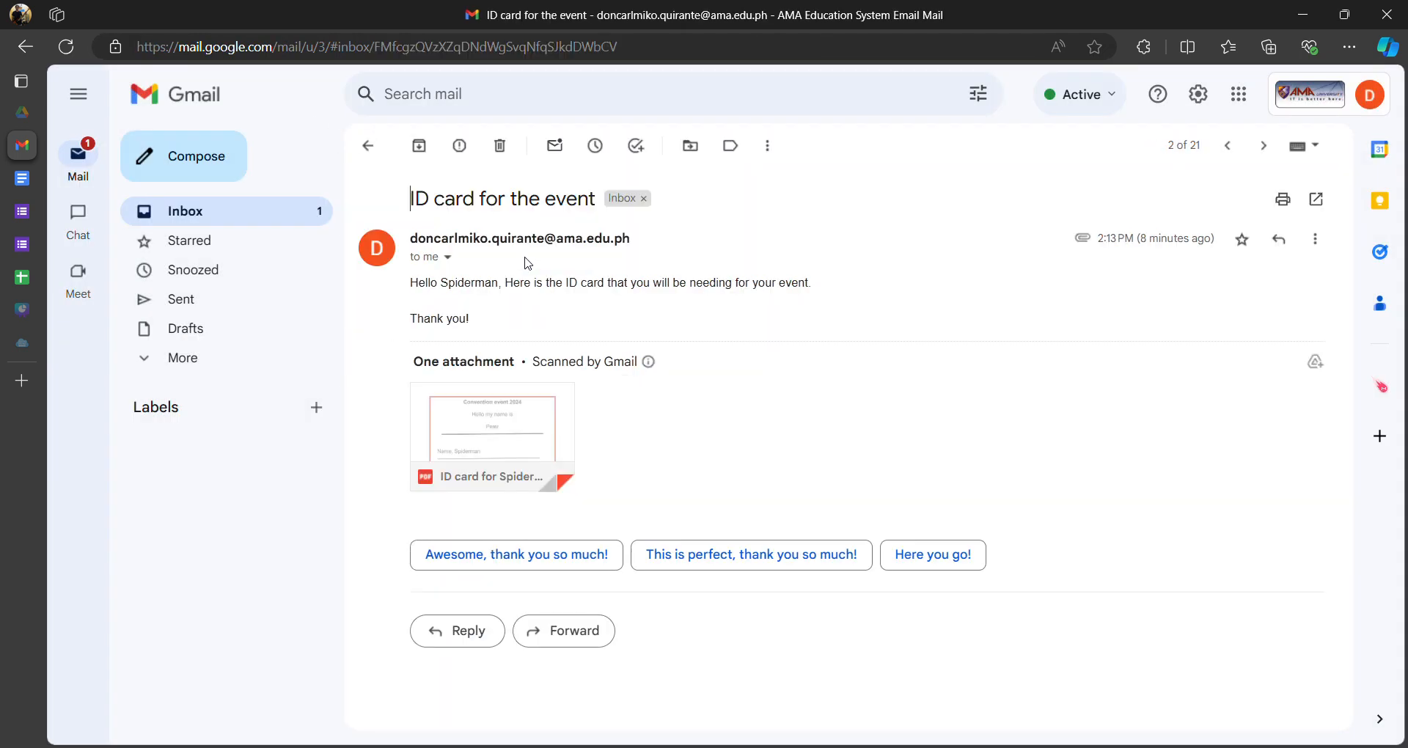
{"action": "left_click", "coordinate": [516, 437]}
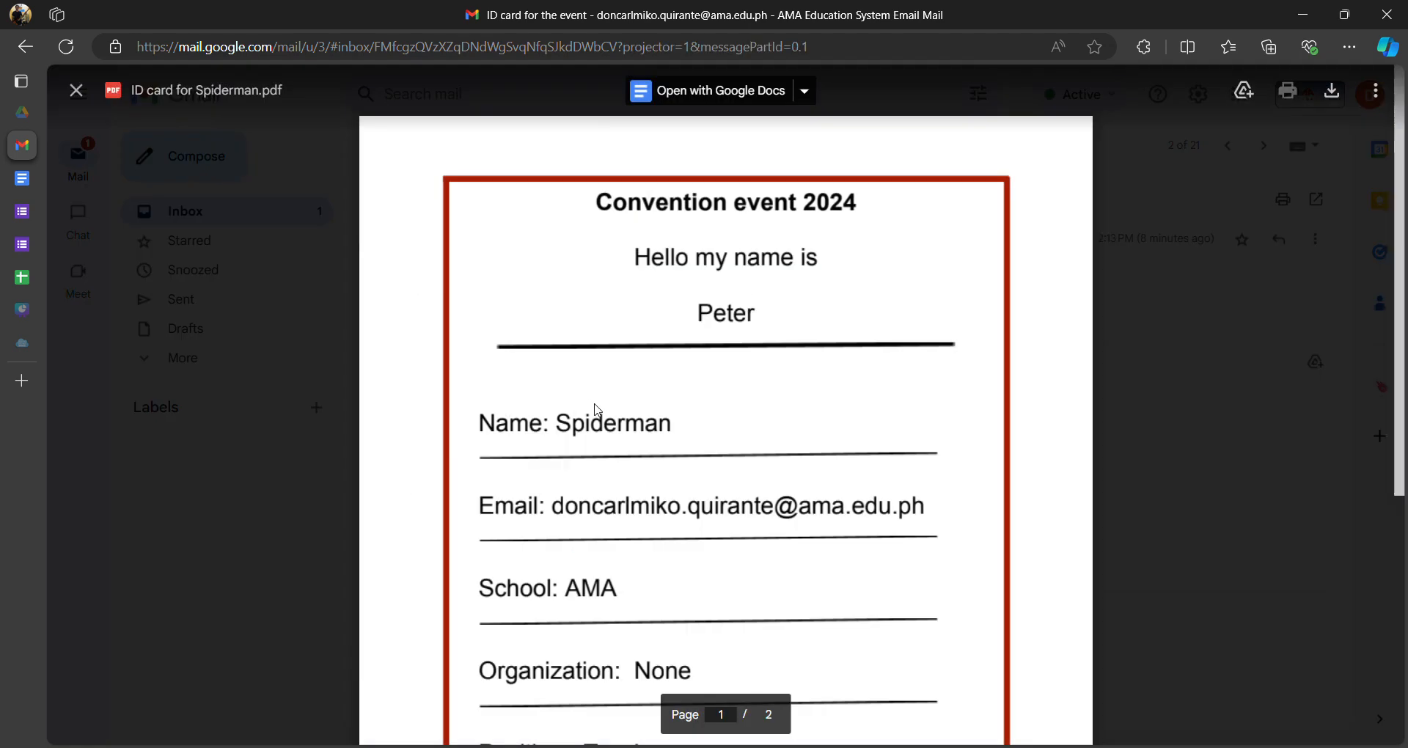
{"action": "scroll", "coordinate": [708, 294], "scroll_direction": "down", "scroll_amount": 3}
{"action": "scroll", "coordinate": [662, 282], "scroll_direction": "up", "scroll_amount": 3}
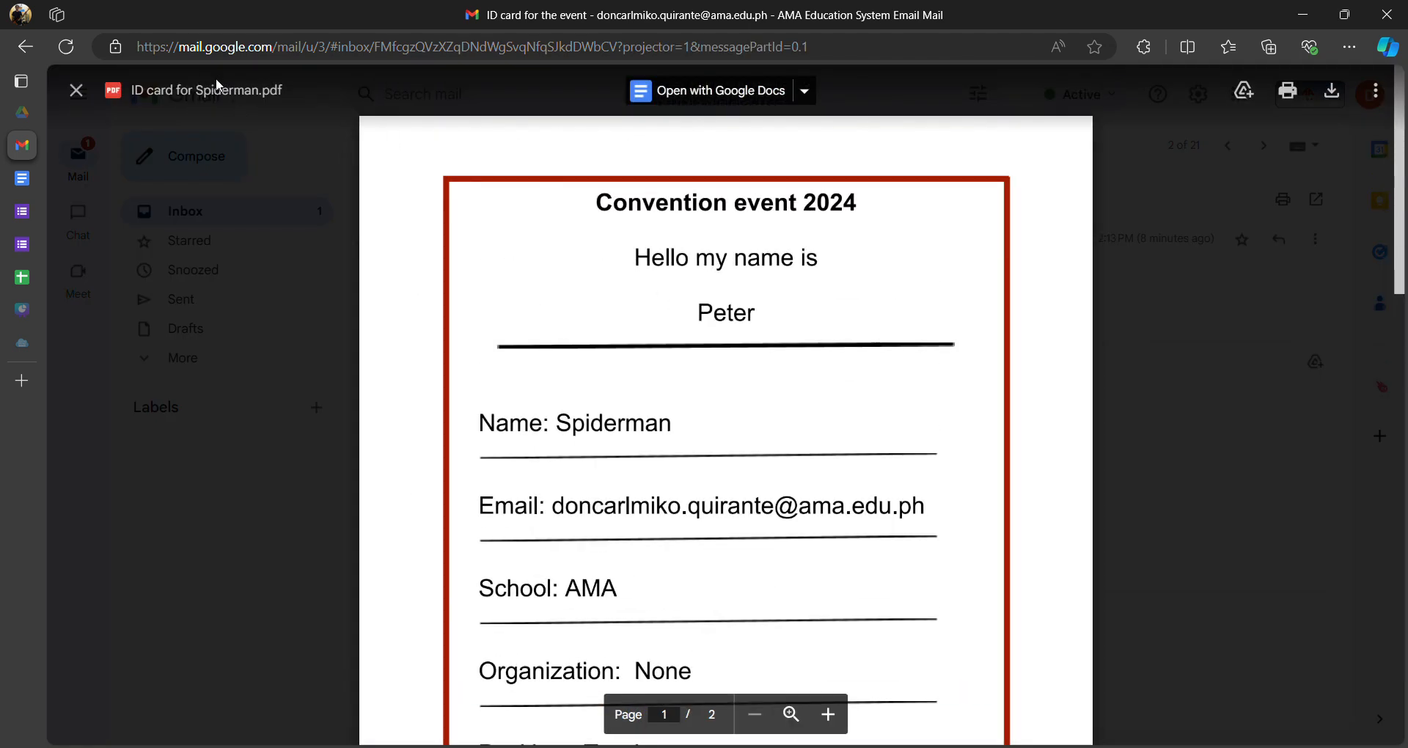
{"action": "mouse_move", "coordinate": [193, 89]}
{"action": "left_mouse_down"}
{"action": "mouse_move", "coordinate": [264, 93]}
{"action": "mouse_move", "coordinate": [195, 91]}
{"action": "left_mouse_up"}
{"action": "left_click", "coordinate": [257, 91]}
{"action": "left_click", "coordinate": [189, 83]}
{"action": "left_click", "coordinate": [54, 274]}
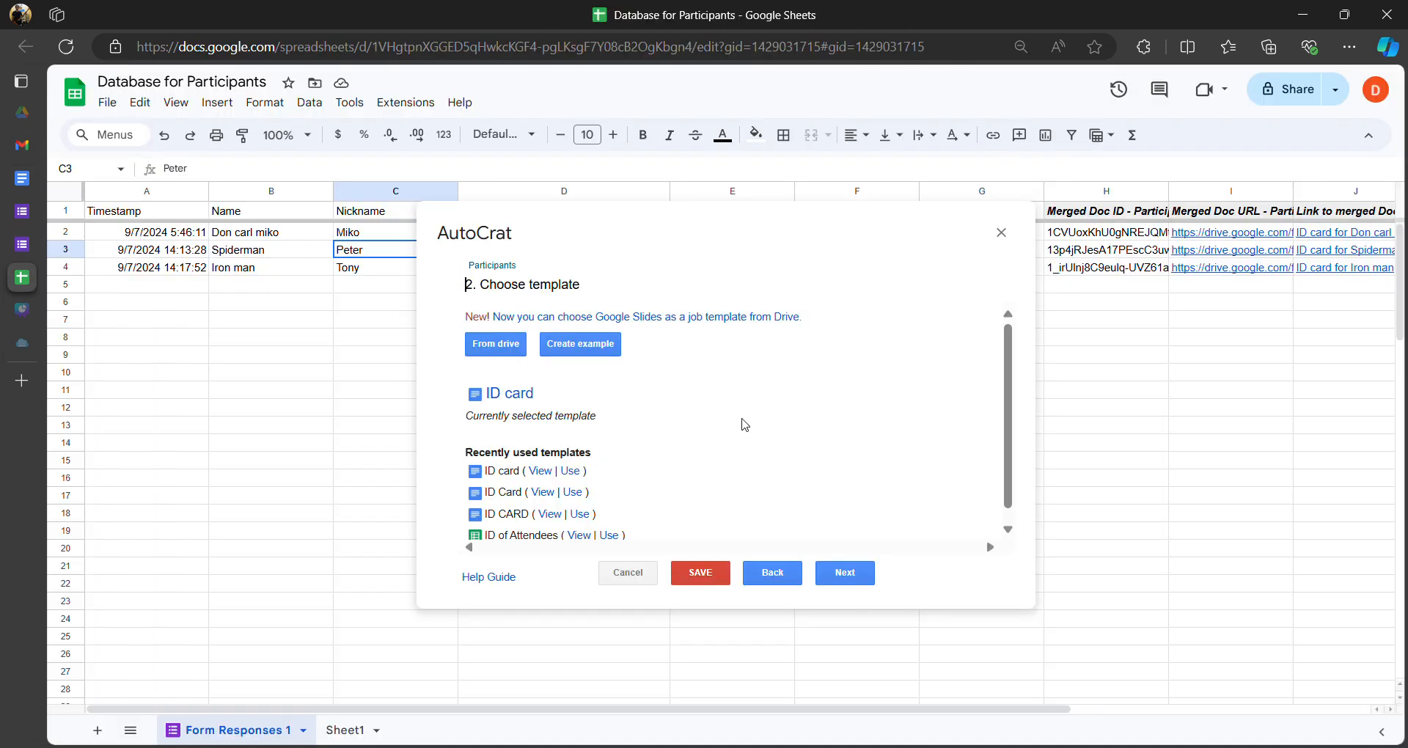
- Step through to File settings and check the file name 'ID card for <<Name>>' with PDF output
{"action": "left_click", "coordinate": [849, 581]}
{"action": "left_click", "coordinate": [843, 573]}
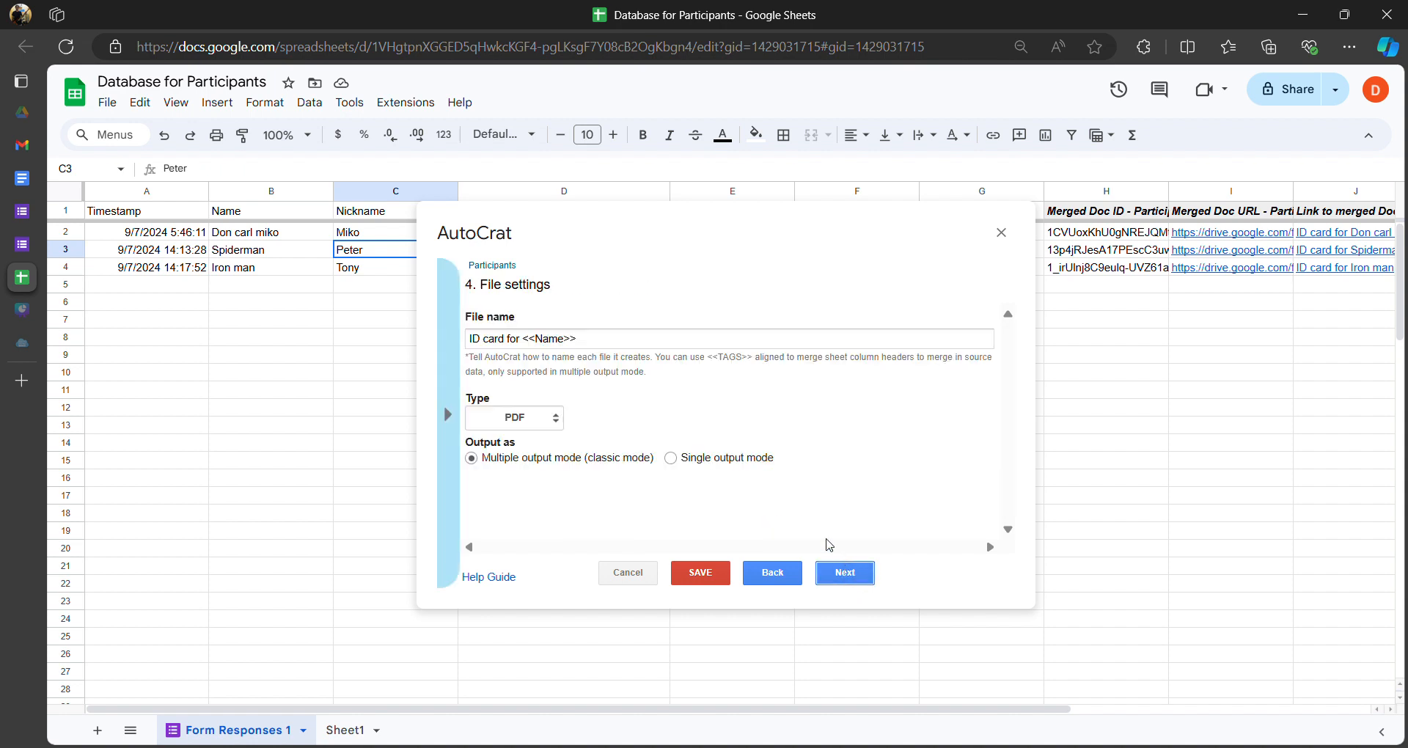
{"action": "left_click_drag", "start_coordinate": [592, 342], "coordinate": [530, 348]}
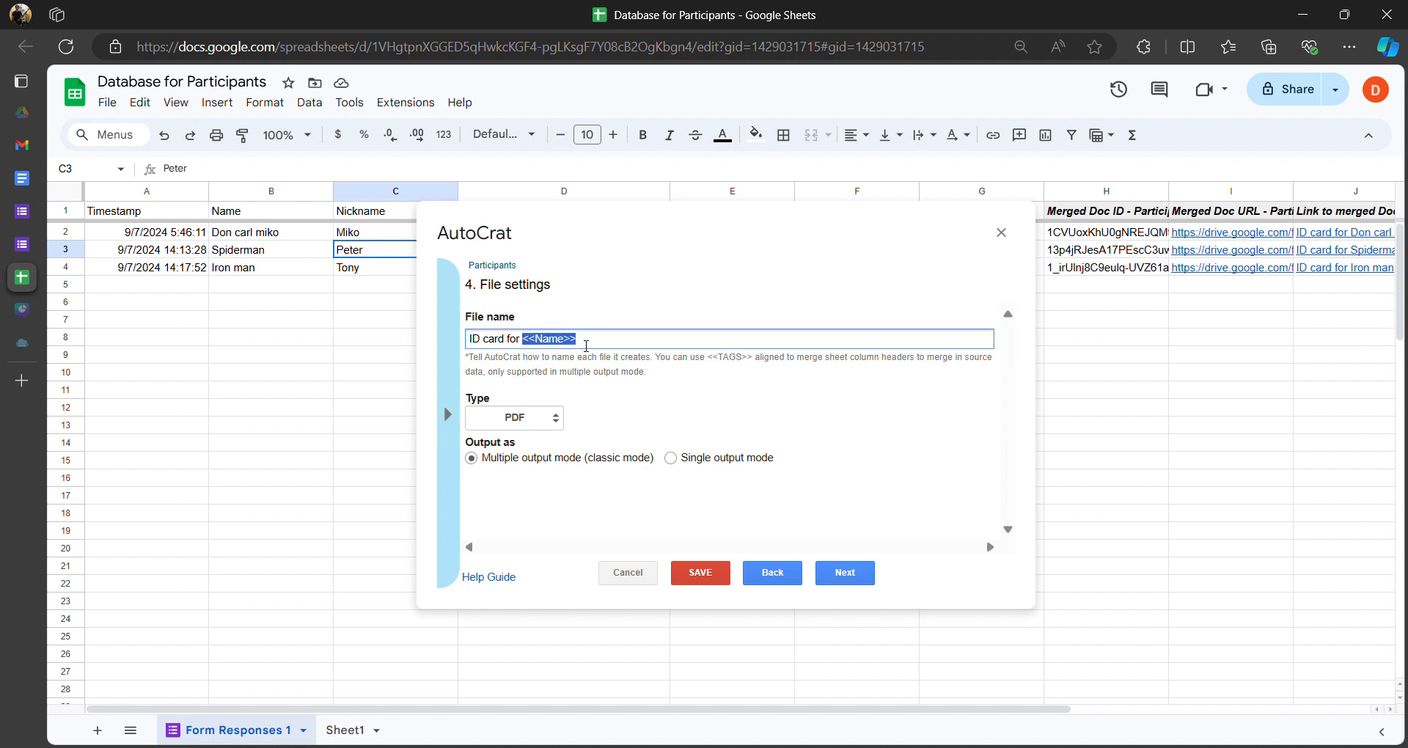
{"action": "left_click", "coordinate": [595, 343]}
{"action": "left_click_drag", "start_coordinate": [594, 344], "coordinate": [531, 349]}
{"action": "left_click", "coordinate": [539, 370]}
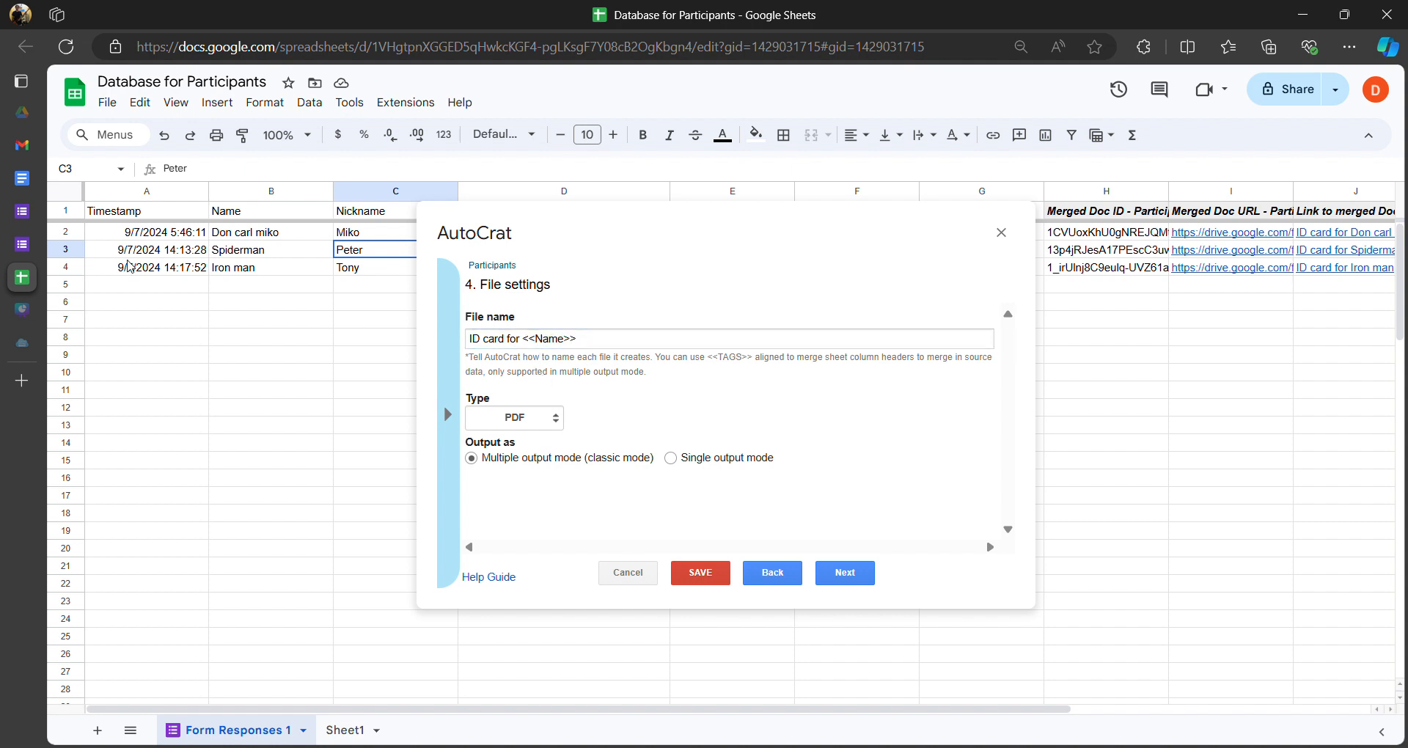
{"action": "mouse_move", "coordinate": [40, 163]}
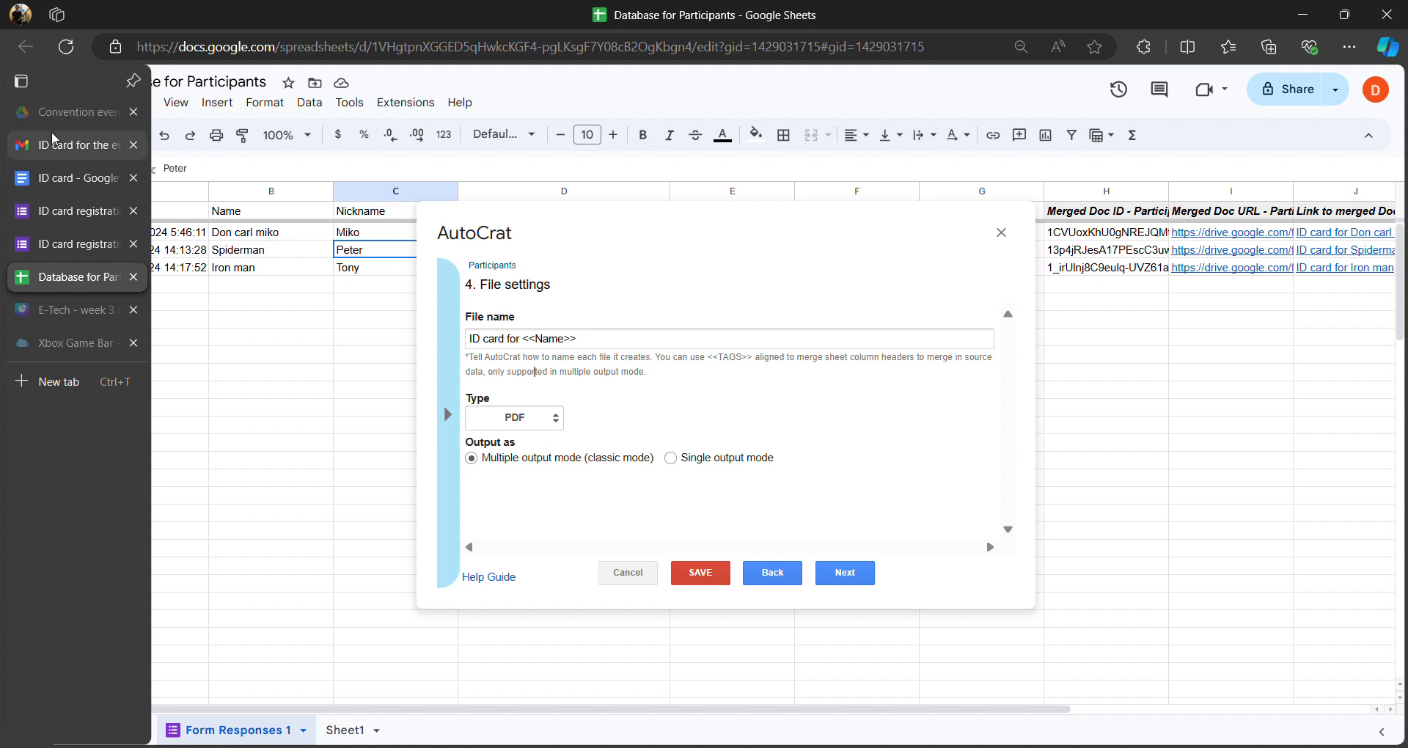
{"action": "left_click", "coordinate": [44, 144]}
{"action": "left_click_drag", "start_coordinate": [192, 89], "coordinate": [263, 99]}
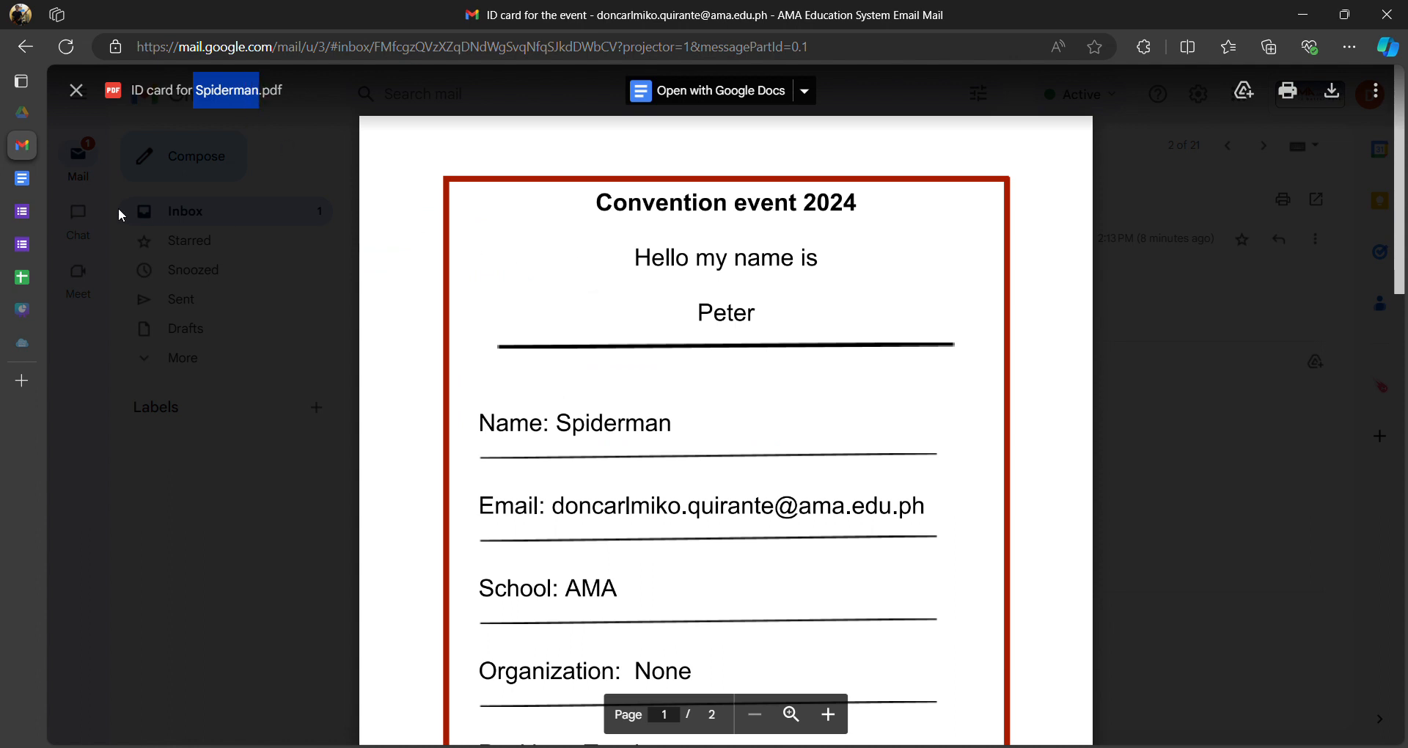
{"action": "mouse_move", "coordinate": [54, 258]}
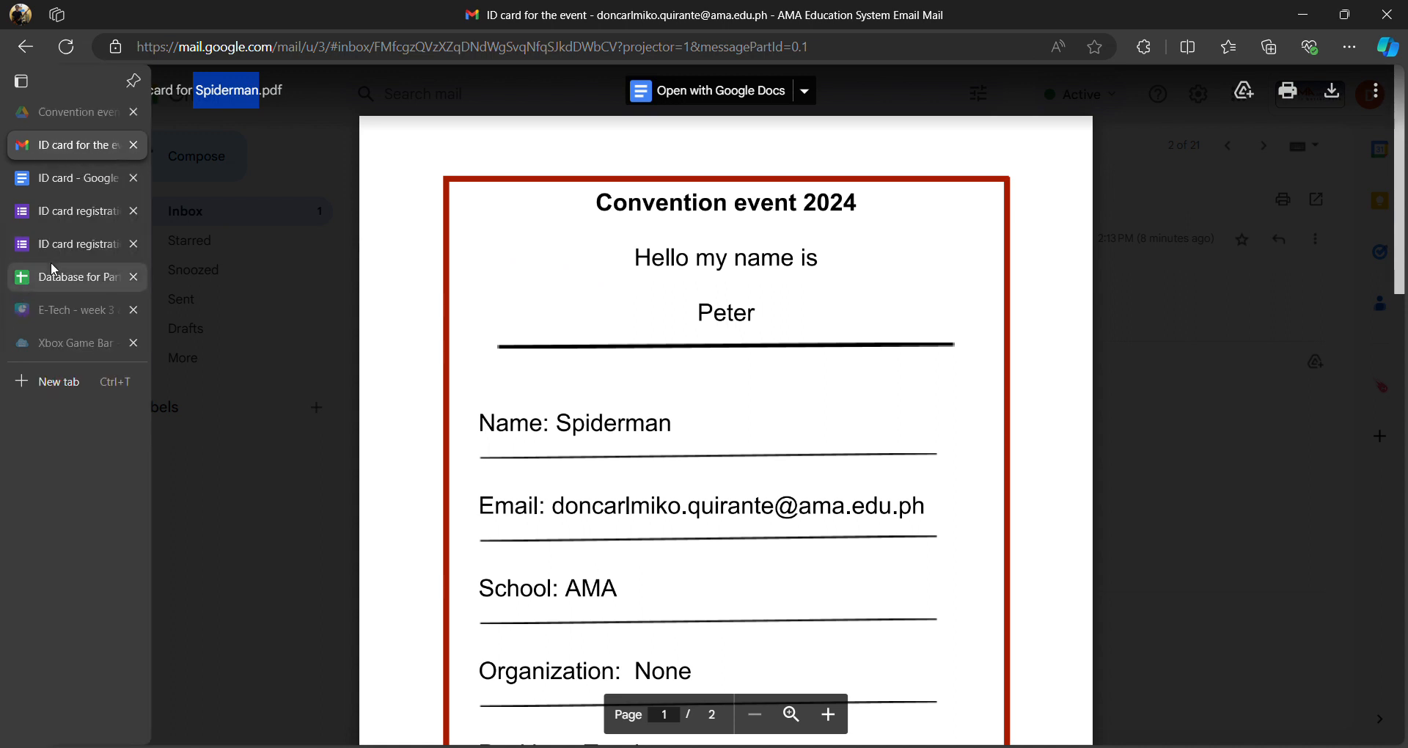
{"action": "left_click", "coordinate": [220, 93]}
{"action": "left_click_drag", "start_coordinate": [196, 90], "coordinate": [262, 93]}
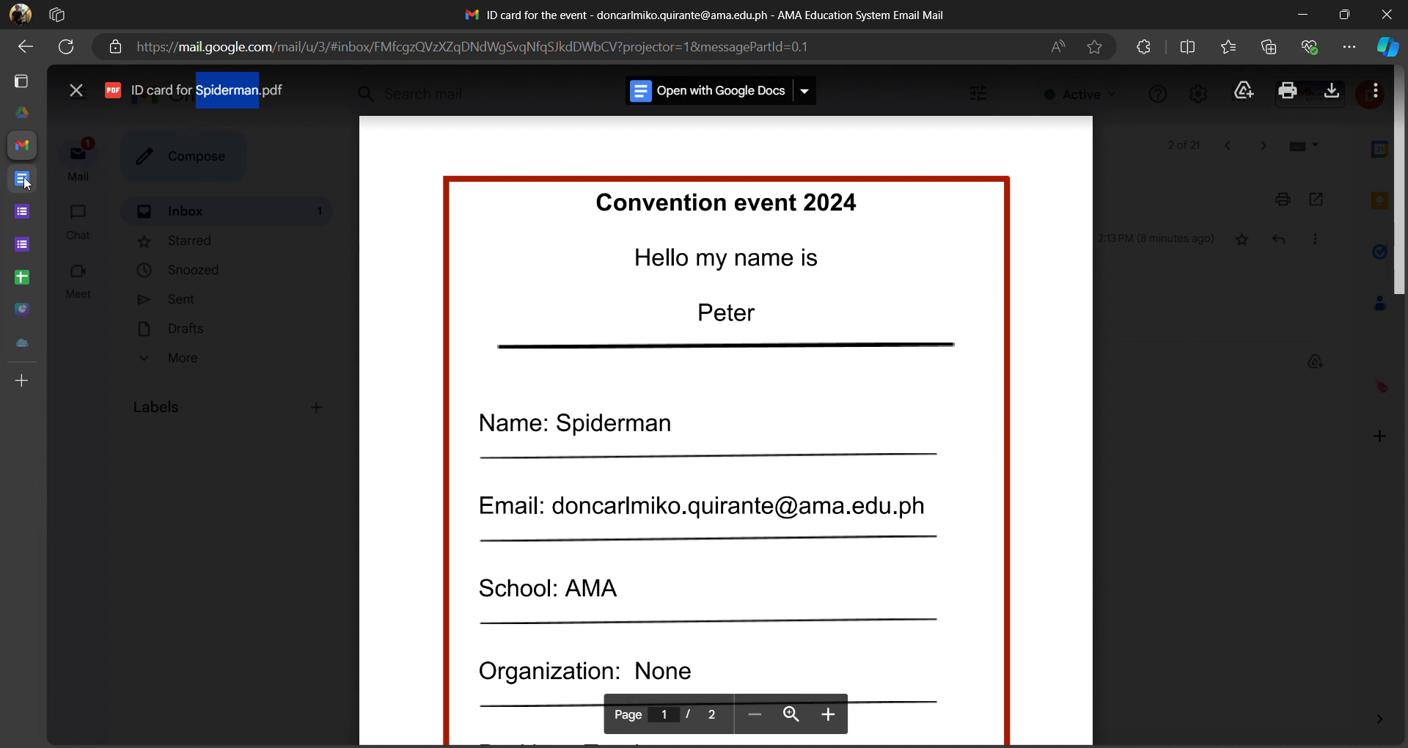
{"action": "mouse_move", "coordinate": [29, 249]}
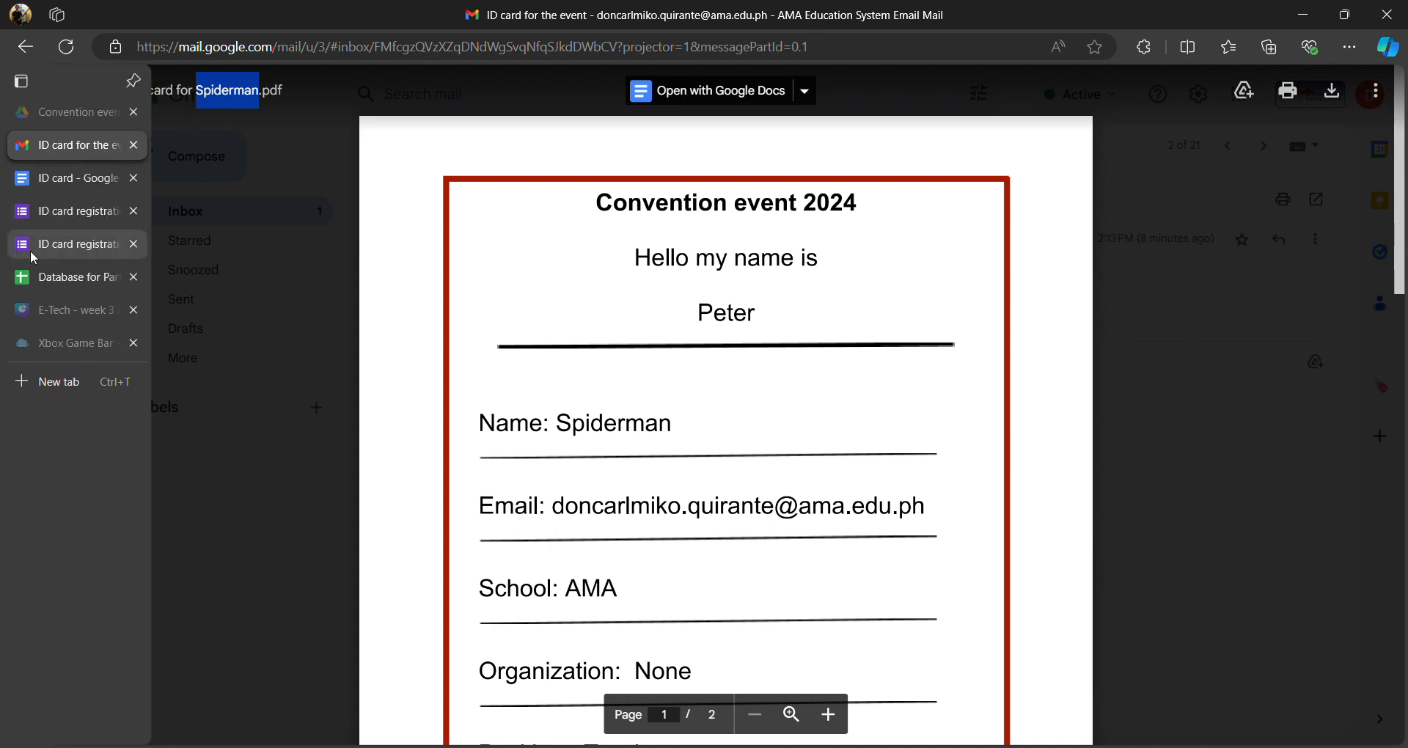
{"action": "left_click", "coordinate": [75, 279]}
{"action": "left_click", "coordinate": [622, 340]}
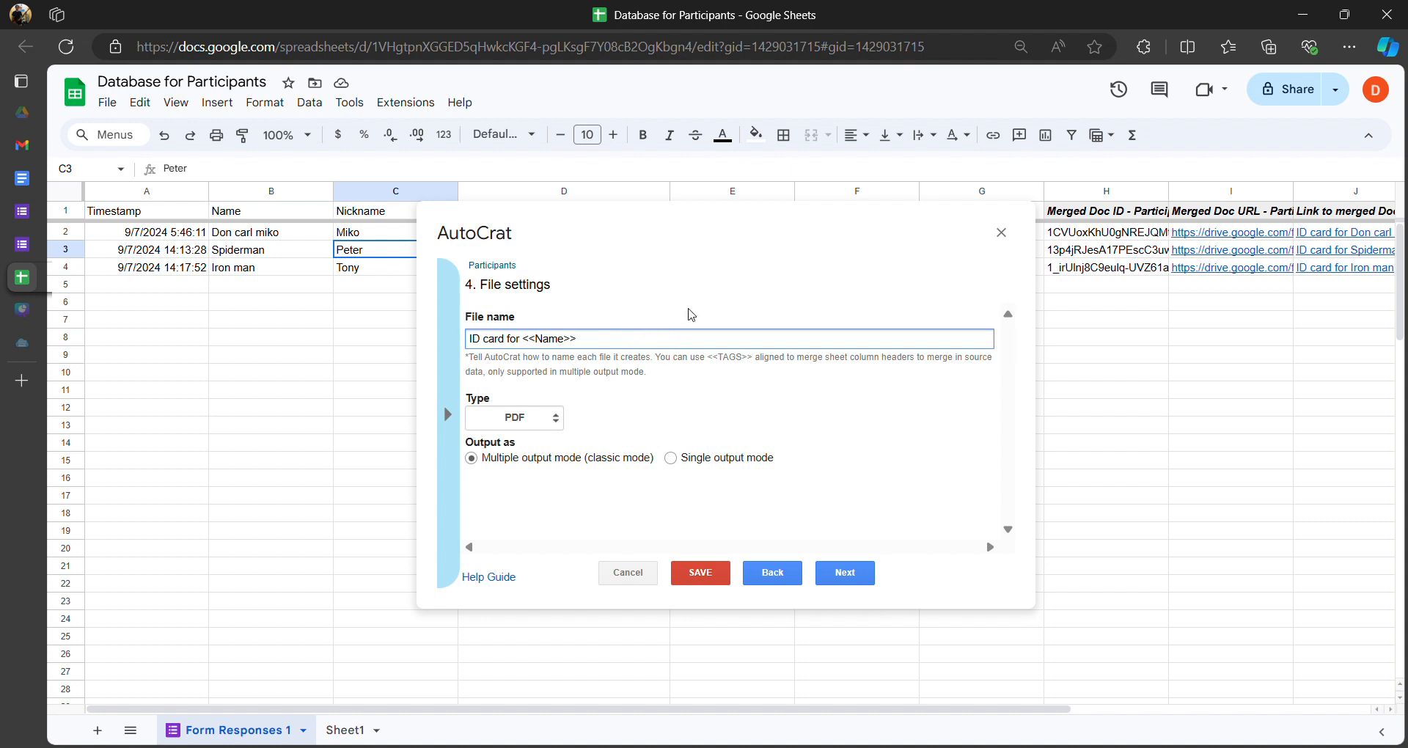
- Save the Participants AutoCrat job's PDF file settings and return to the ID card template document
{"action": "left_click", "coordinate": [707, 380]}
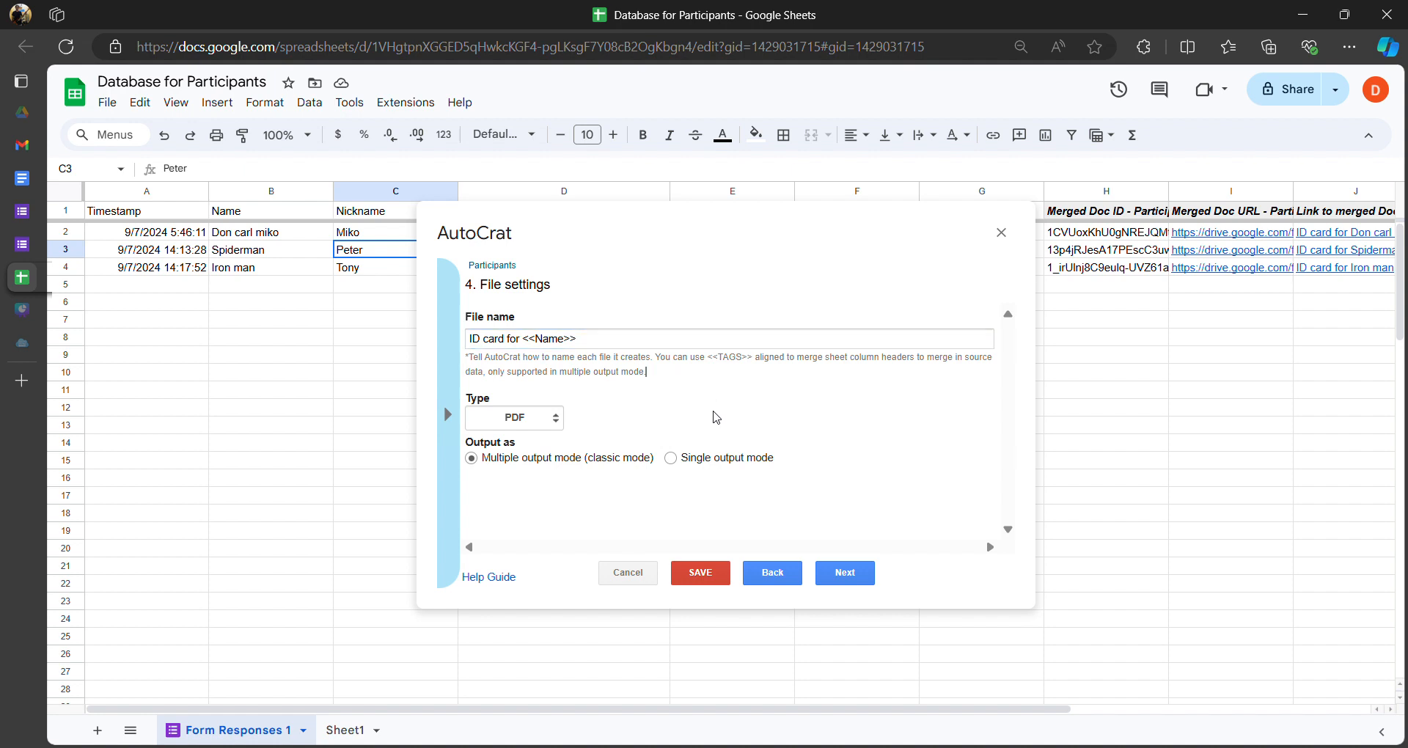
{"action": "left_click", "coordinate": [700, 573]}
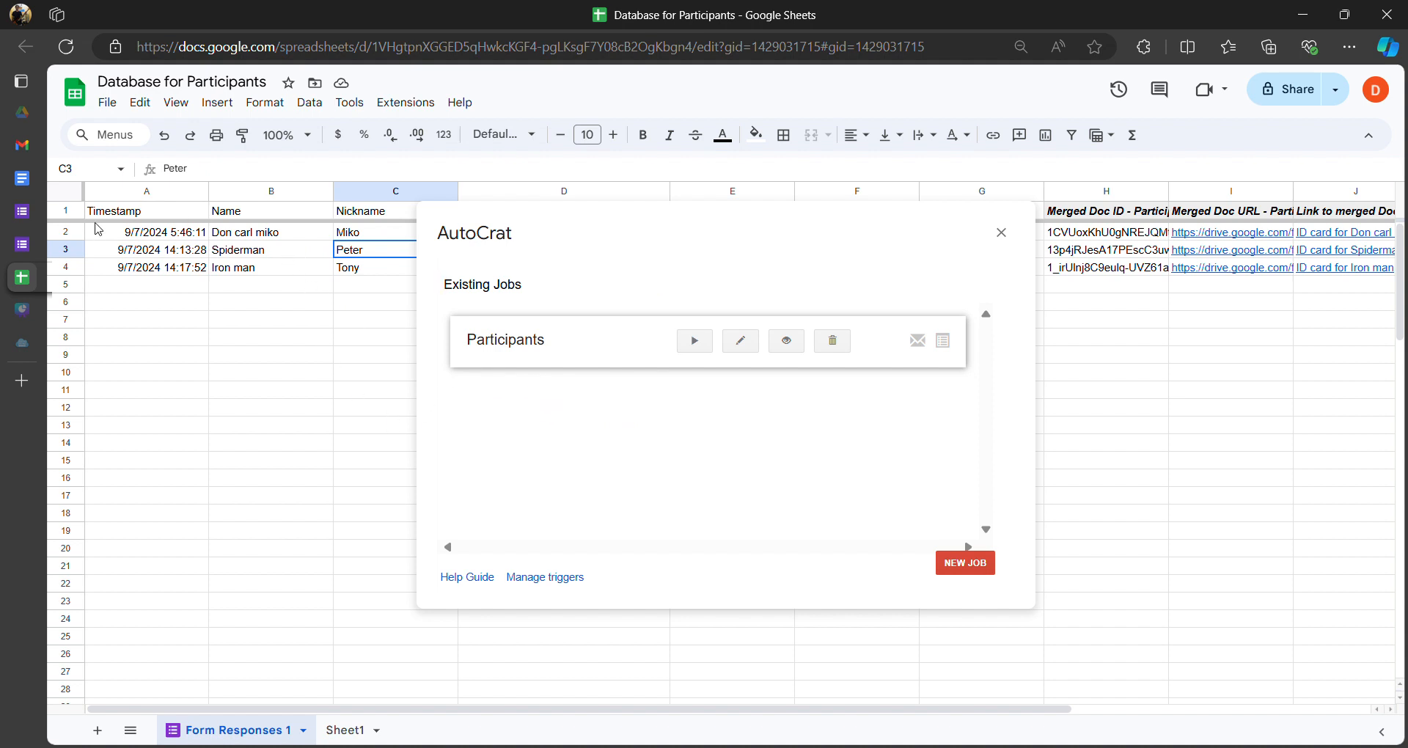
{"action": "left_click", "coordinate": [29, 181]}
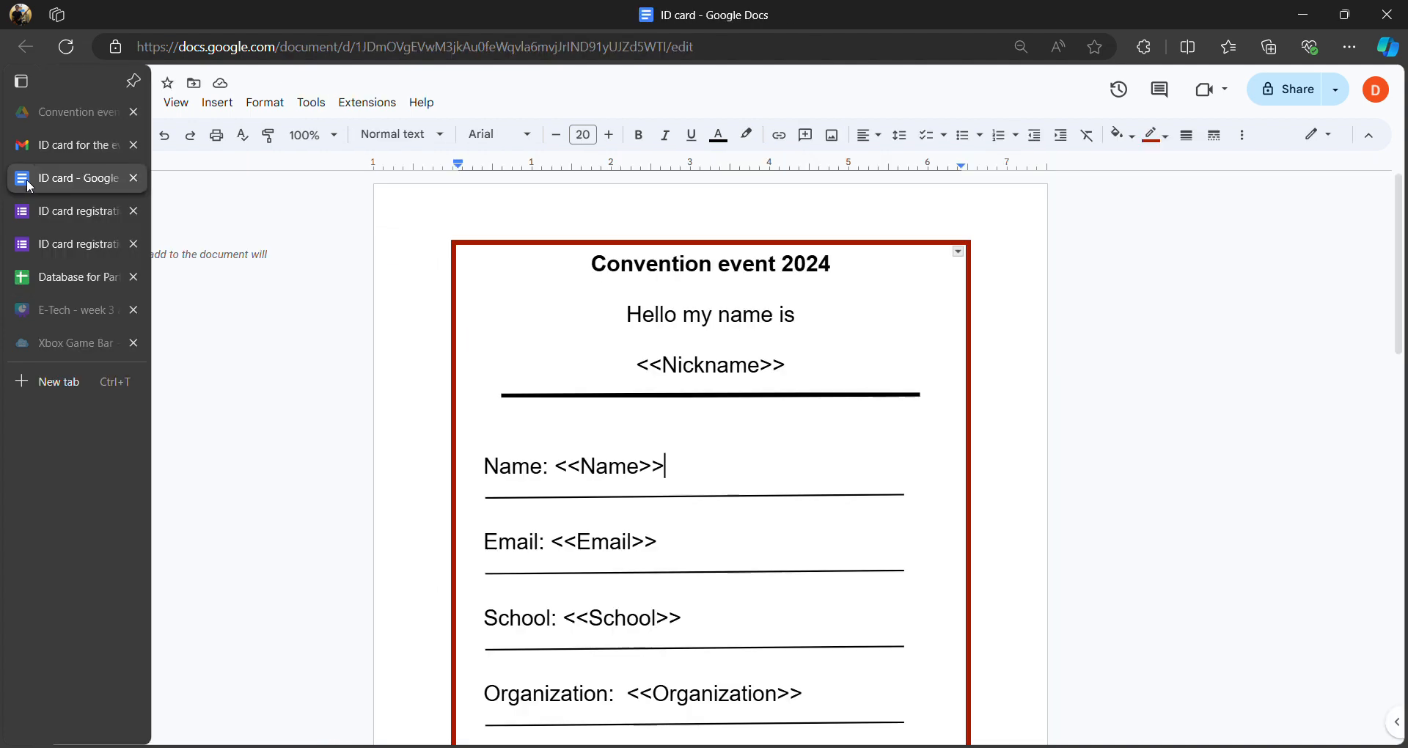
{"action": "left_click", "coordinate": [27, 217]}
{"action": "mouse_move", "coordinate": [39, 247]}
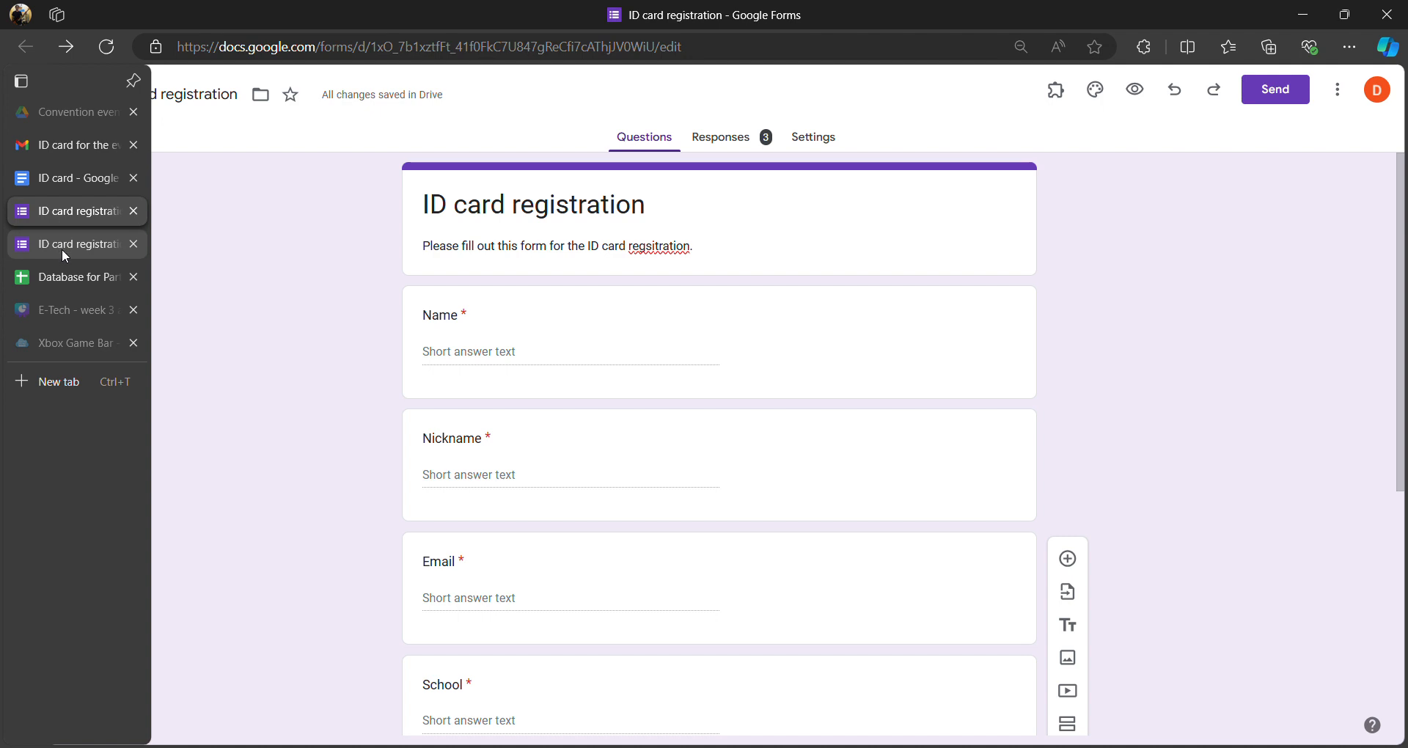
{"action": "left_click", "coordinate": [64, 243]}
{"action": "left_click", "coordinate": [55, 220]}
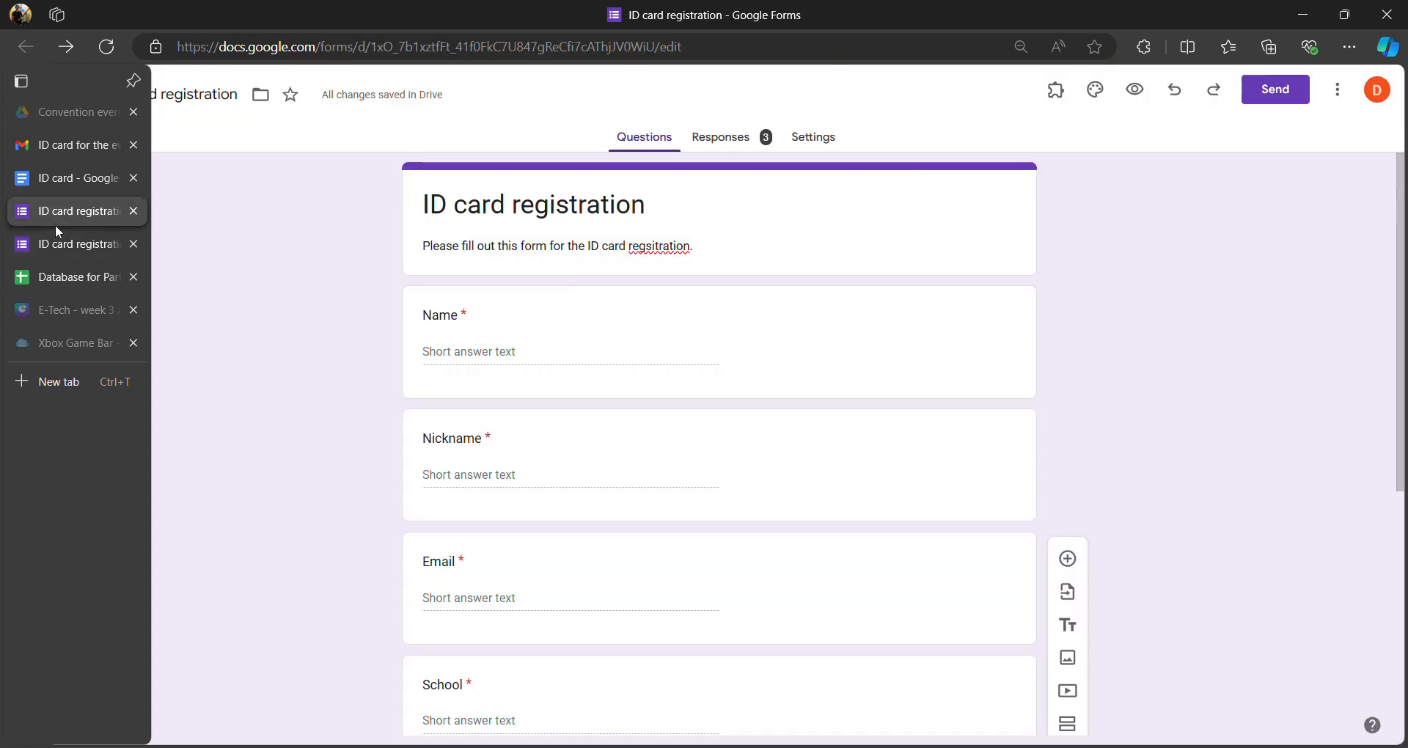
{"action": "left_click", "coordinate": [49, 182]}
{"action": "scroll", "coordinate": [669, 357], "scroll_direction": "down", "scroll_amount": 7}
{"action": "scroll", "coordinate": [656, 355], "scroll_direction": "up", "scroll_amount": 7}
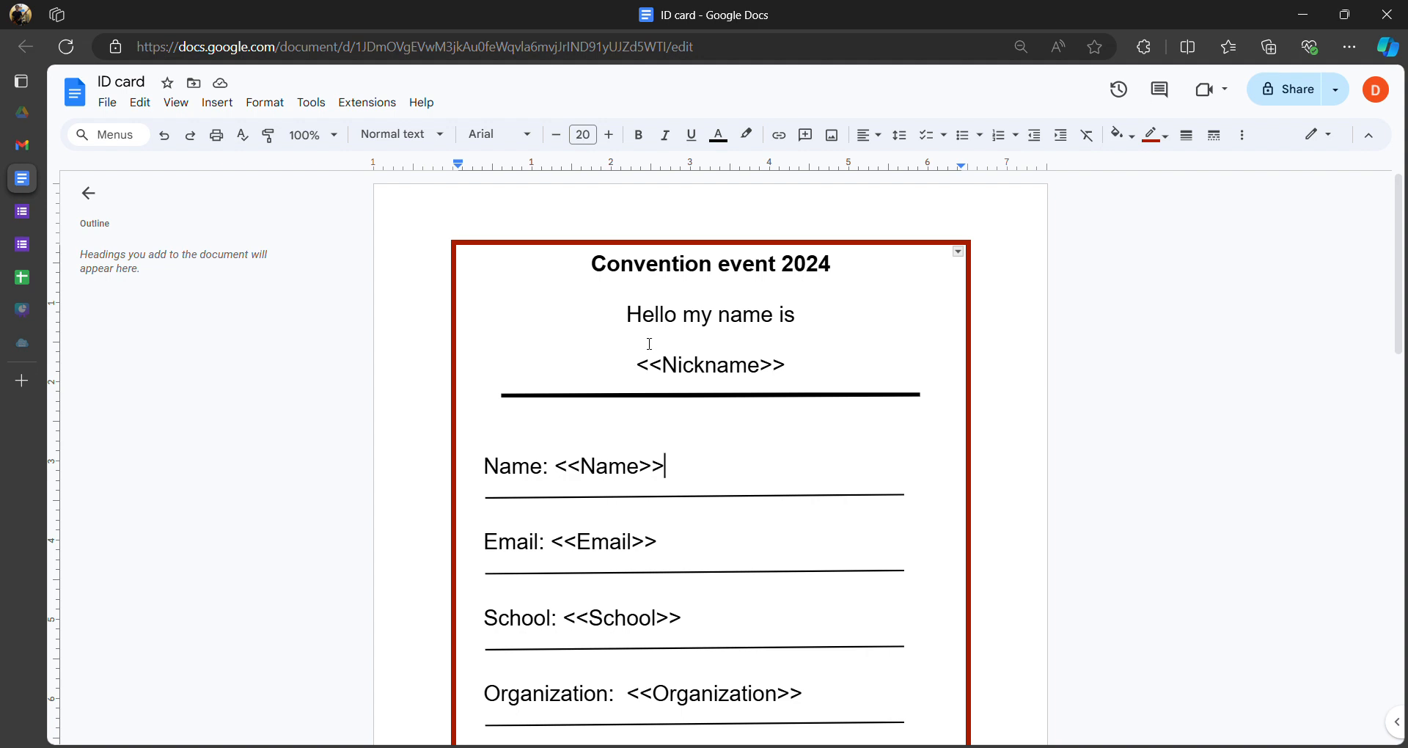
{"action": "left_click_drag", "start_coordinate": [601, 269], "coordinate": [692, 467]}
{"action": "left_click", "coordinate": [692, 467]}
{"action": "scroll", "coordinate": [725, 403], "scroll_direction": "down", "scroll_amount": 4}
{"action": "scroll", "coordinate": [652, 377], "scroll_direction": "up", "scroll_amount": 3}
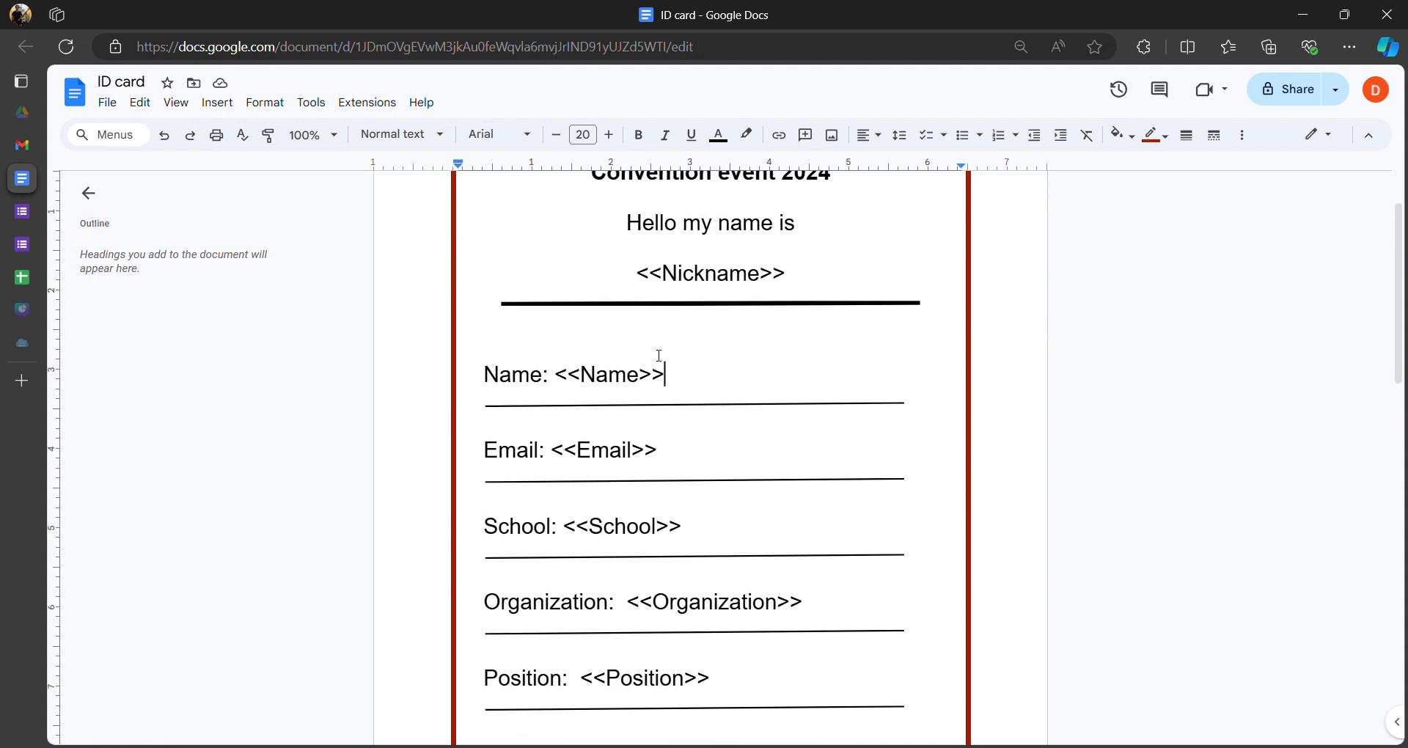
{"action": "scroll", "coordinate": [646, 344], "scroll_direction": "up", "scroll_amount": 2}
{"action": "left_click_drag", "start_coordinate": [602, 273], "coordinate": [788, 371]}
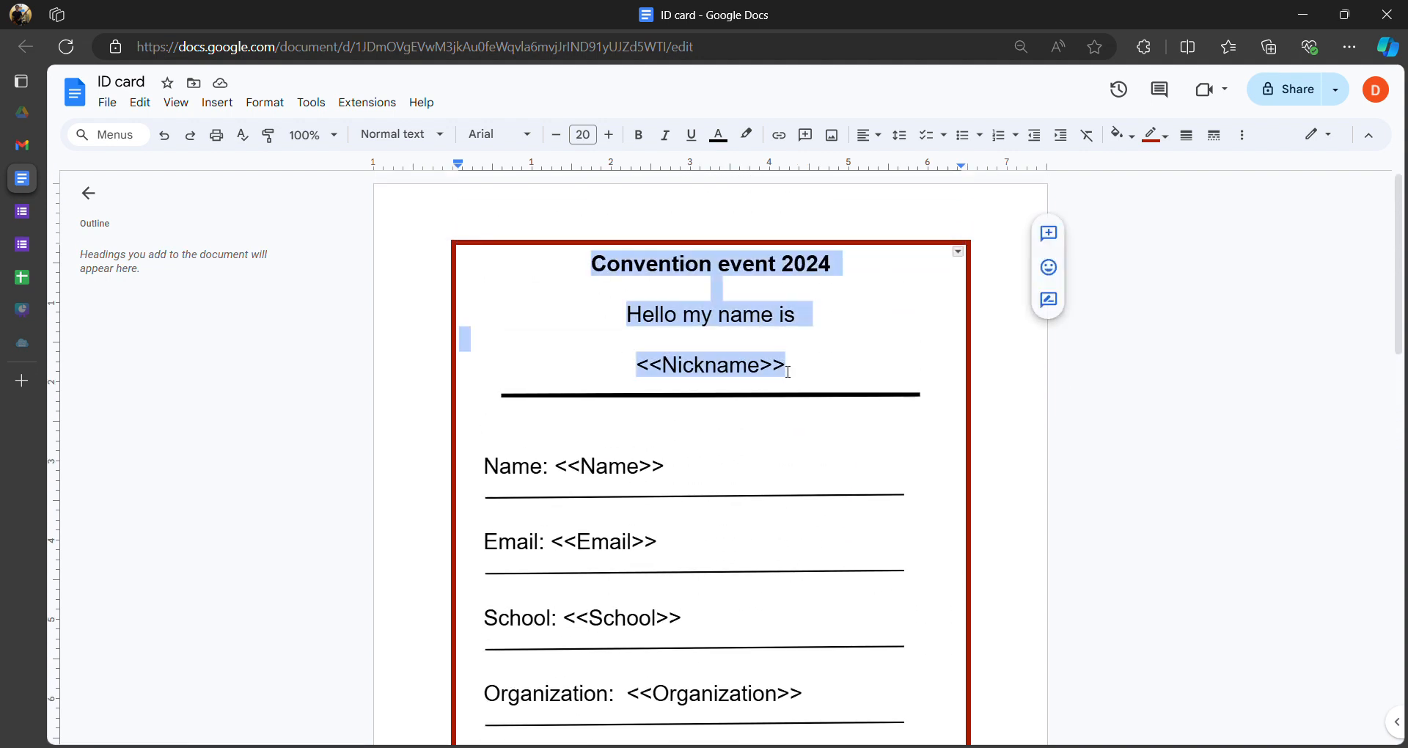
{"action": "left_click", "coordinate": [657, 315]}
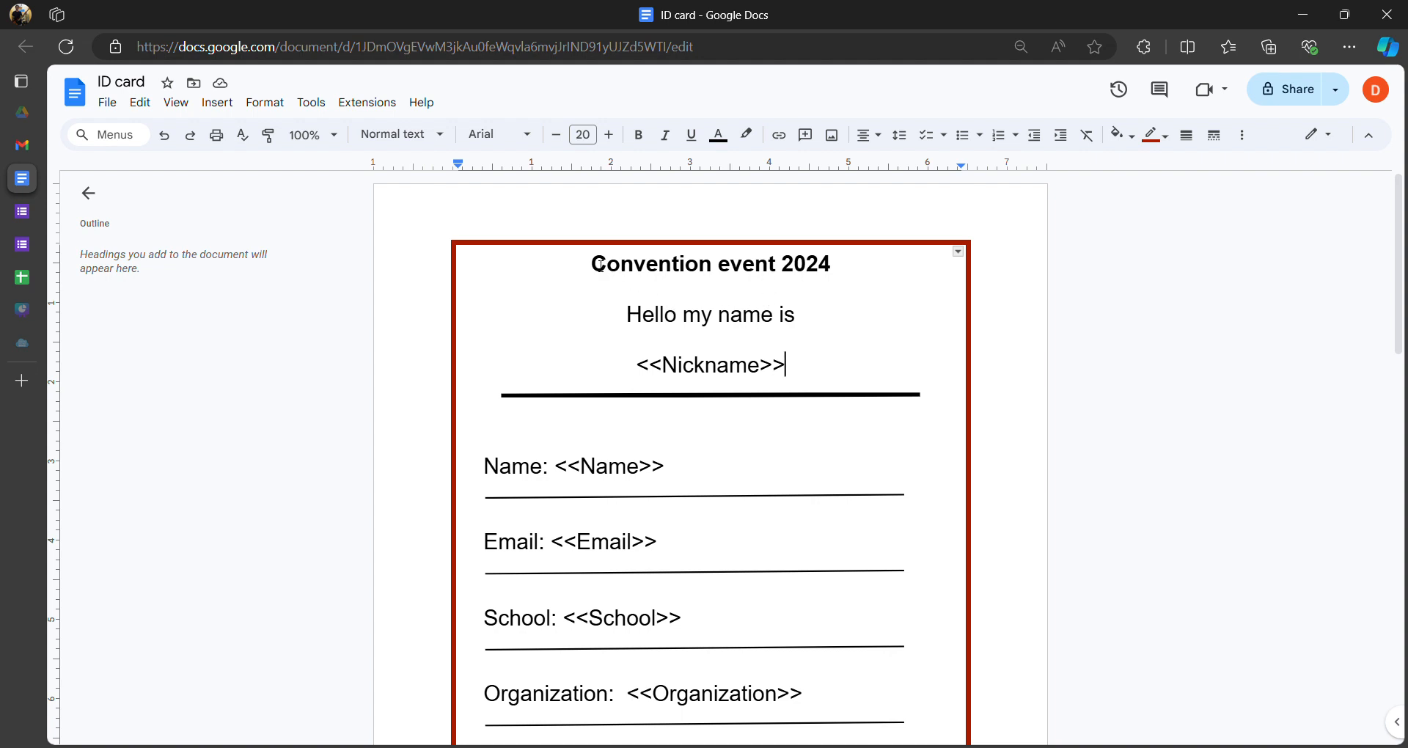
{"action": "scroll", "coordinate": [635, 412], "scroll_direction": "down", "scroll_amount": 10}
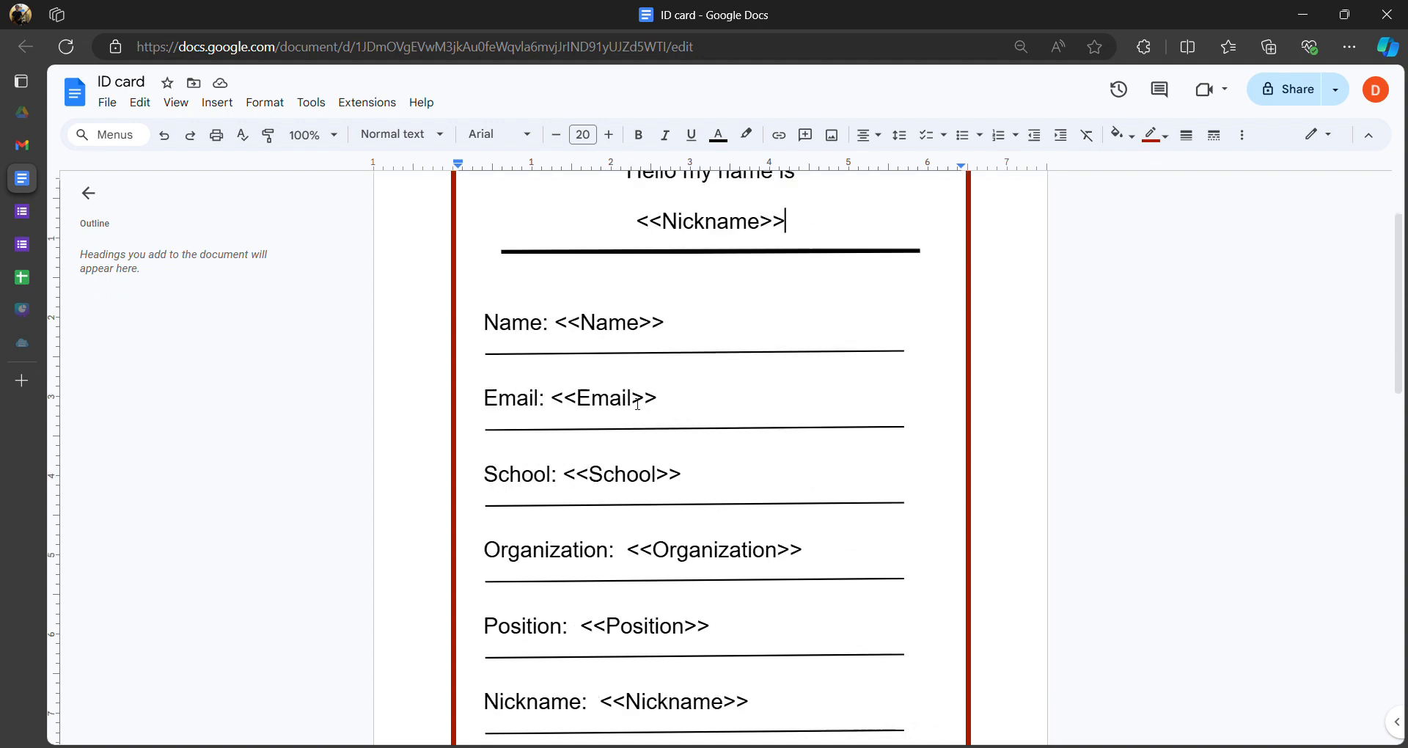
{"action": "scroll", "coordinate": [632, 382], "scroll_direction": "up", "scroll_amount": 6}
{"action": "scroll", "coordinate": [631, 382], "scroll_direction": "up", "scroll_amount": 4}
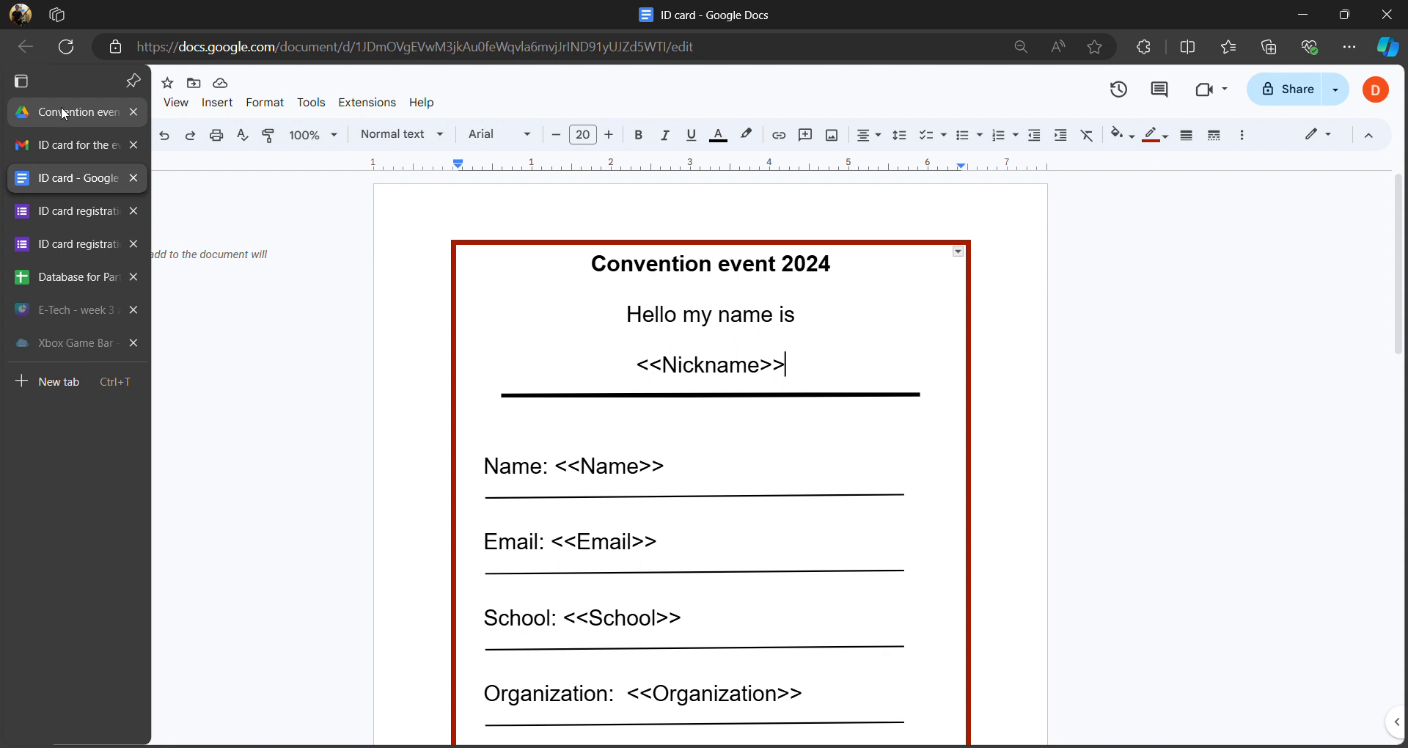
- Compare the Convention event 2024 Drive folder's files against the ID card template document
{"action": "left_click", "coordinate": [62, 110]}
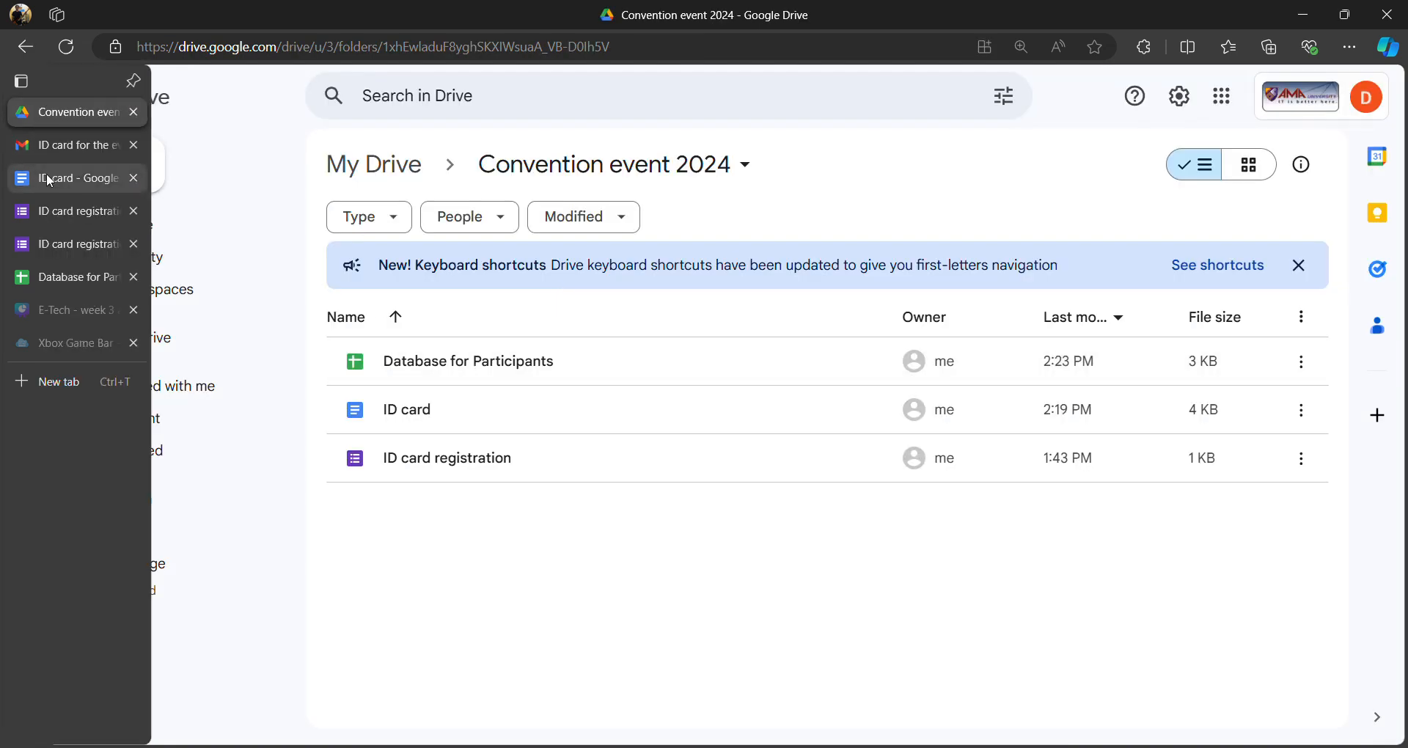
{"action": "left_click", "coordinate": [46, 174]}
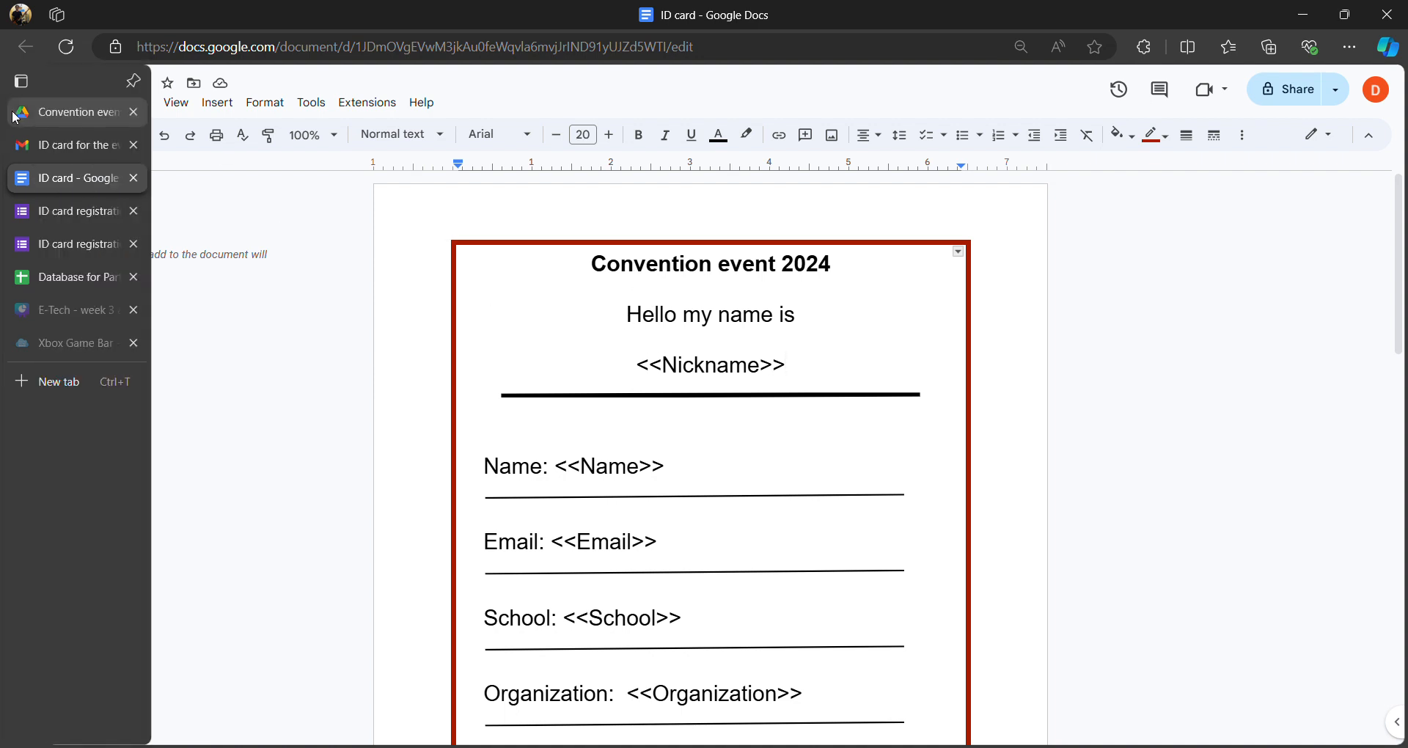
{"action": "left_click", "coordinate": [44, 111]}
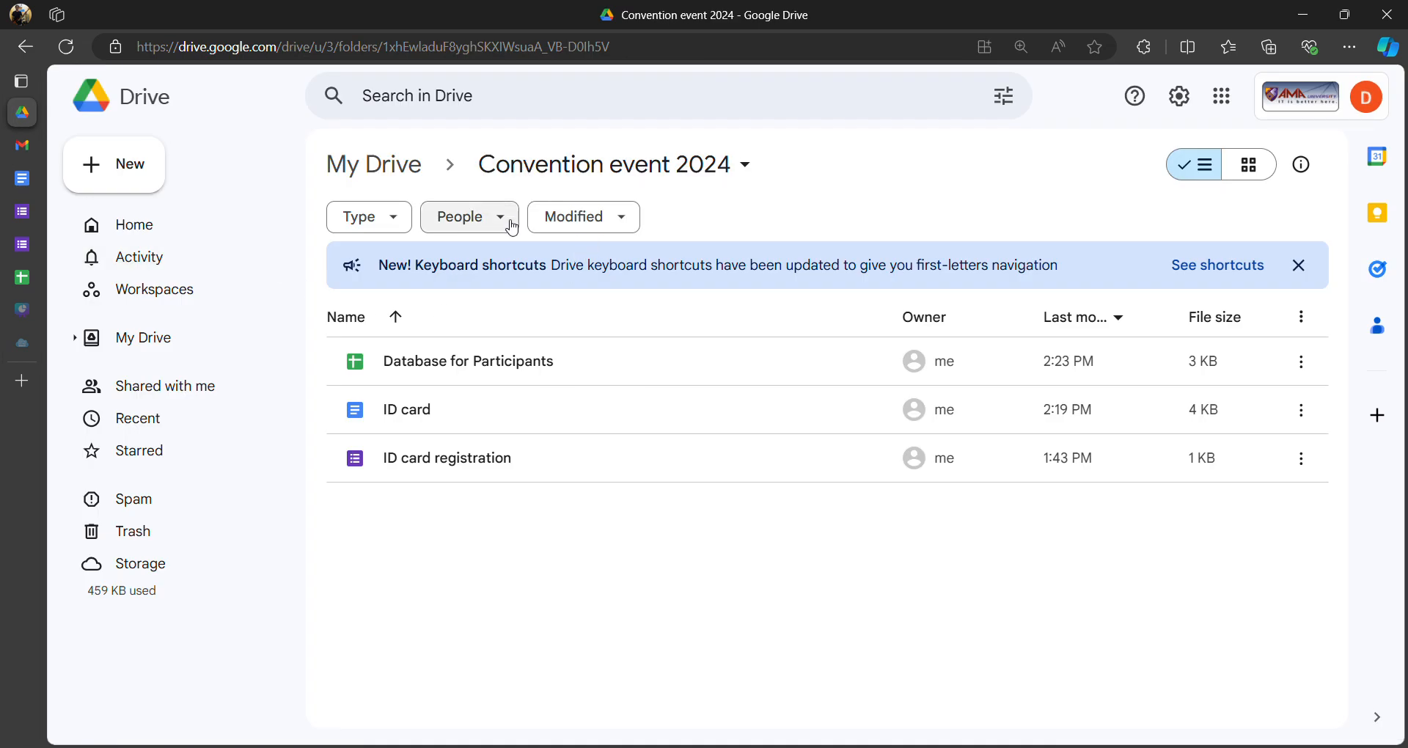
- Step through the Participants AutoCrat job to confirm ID database as its destination folder
{"action": "left_click", "coordinate": [22, 277]}
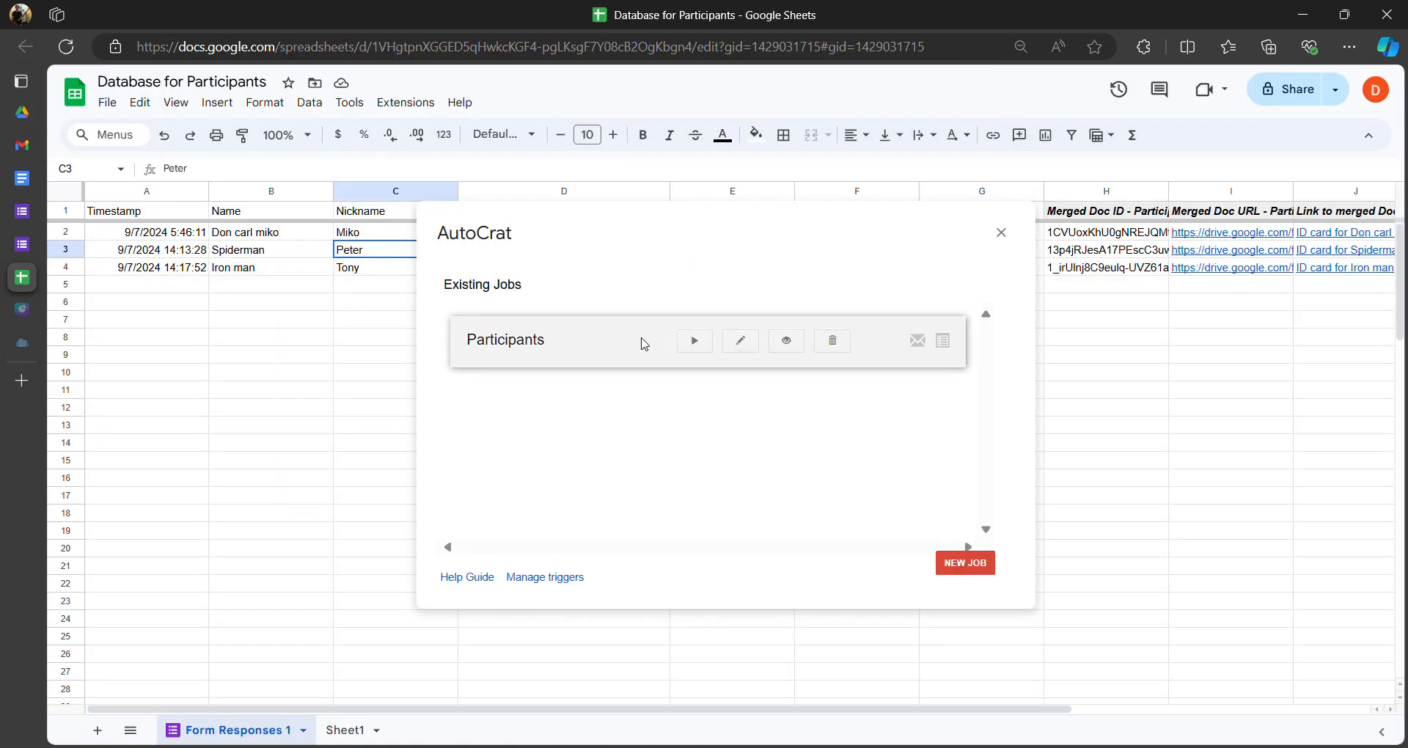
{"action": "left_click", "coordinate": [740, 343]}
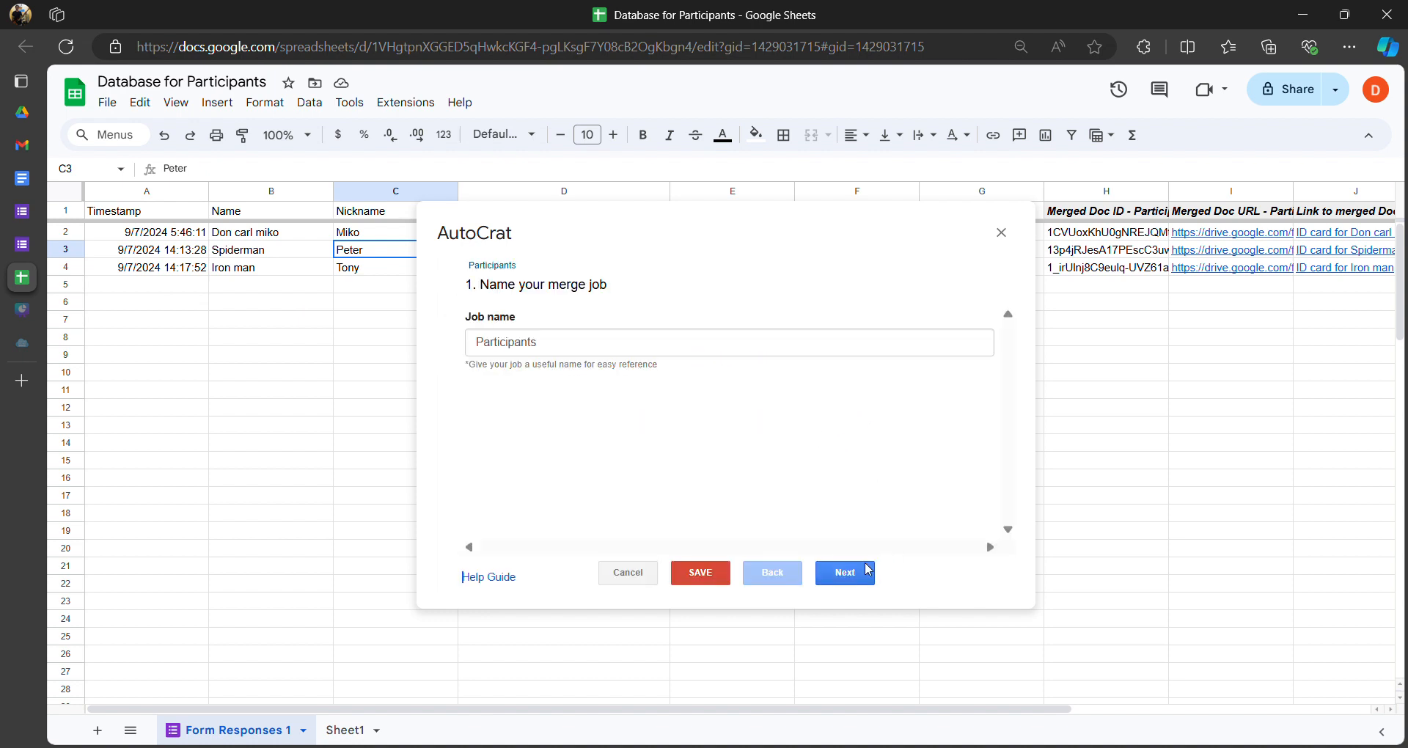
{"action": "left_click", "coordinate": [852, 576]}
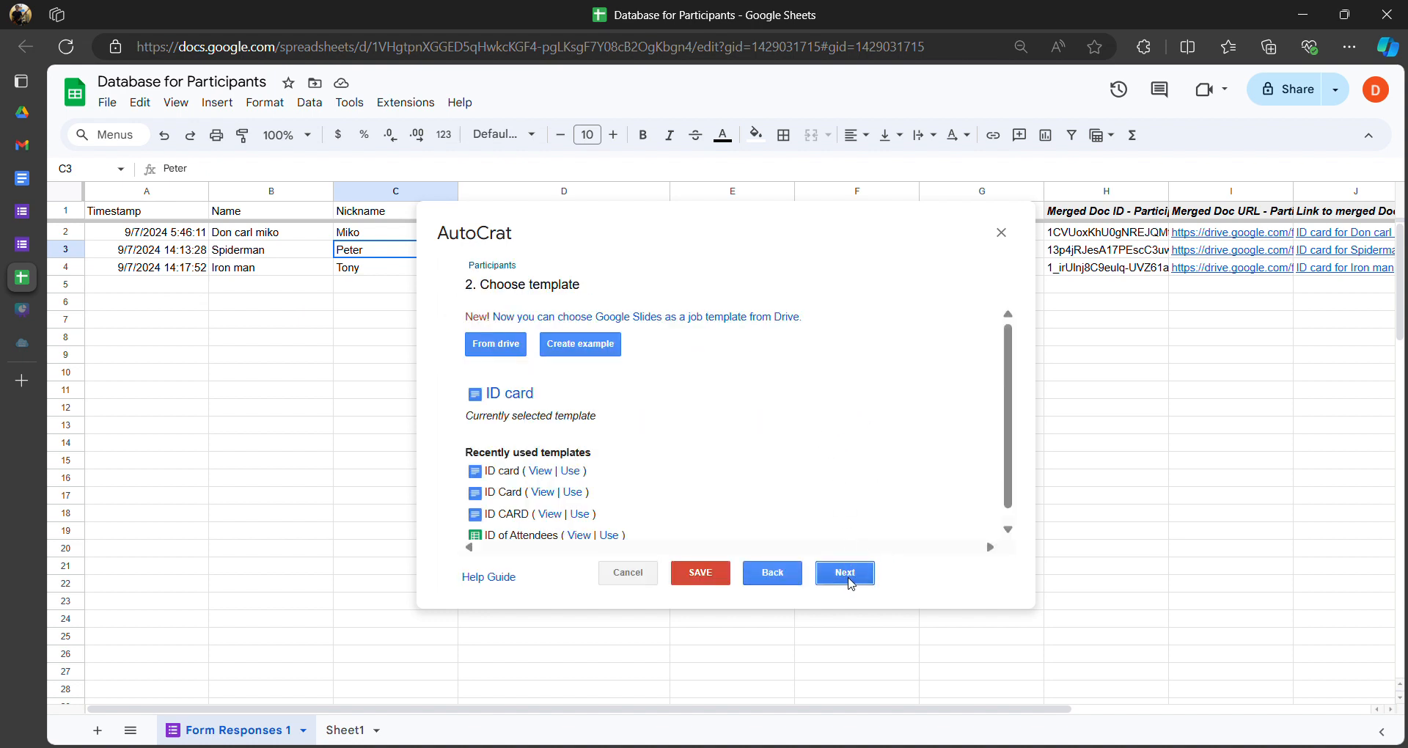
{"action": "left_click", "coordinate": [849, 578]}
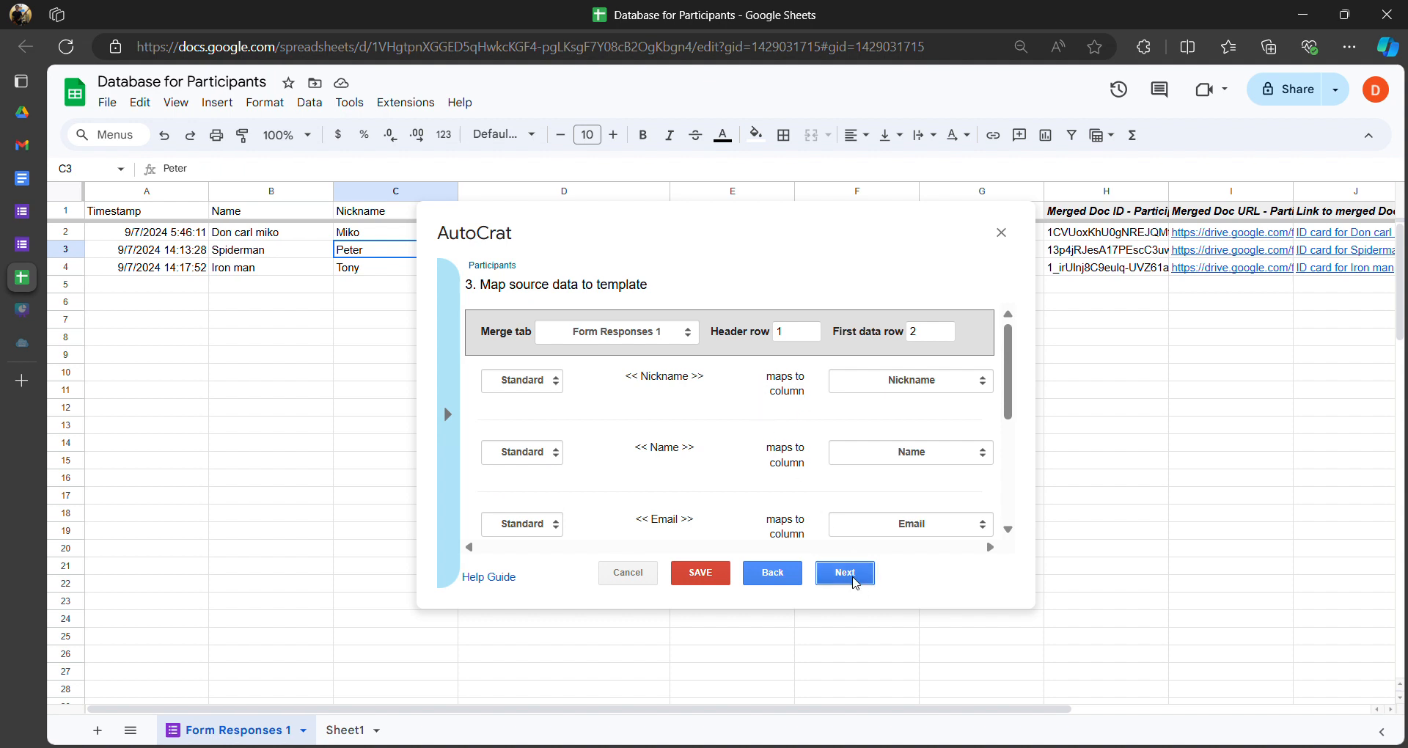
{"action": "left_click", "coordinate": [854, 581]}
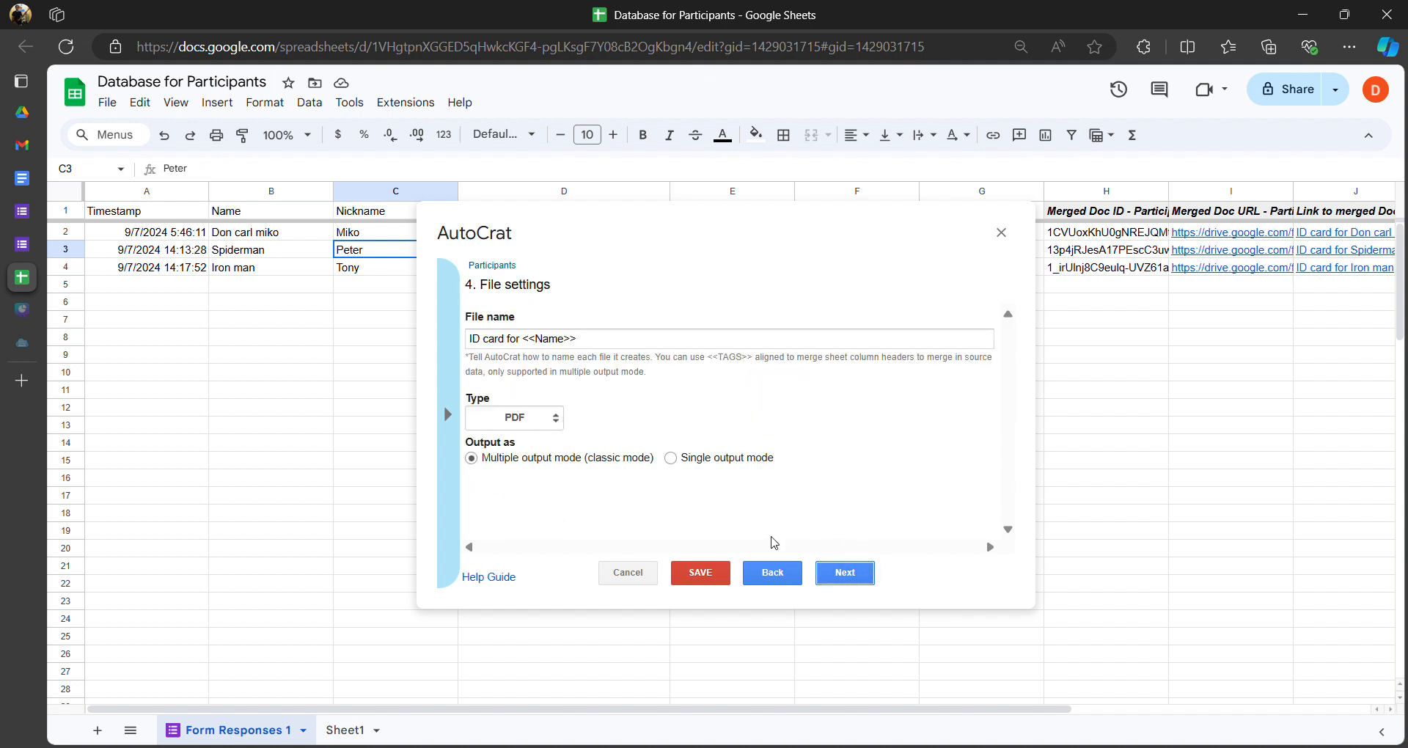
{"action": "left_click", "coordinate": [849, 569]}
{"action": "mouse_move", "coordinate": [575, 346]}
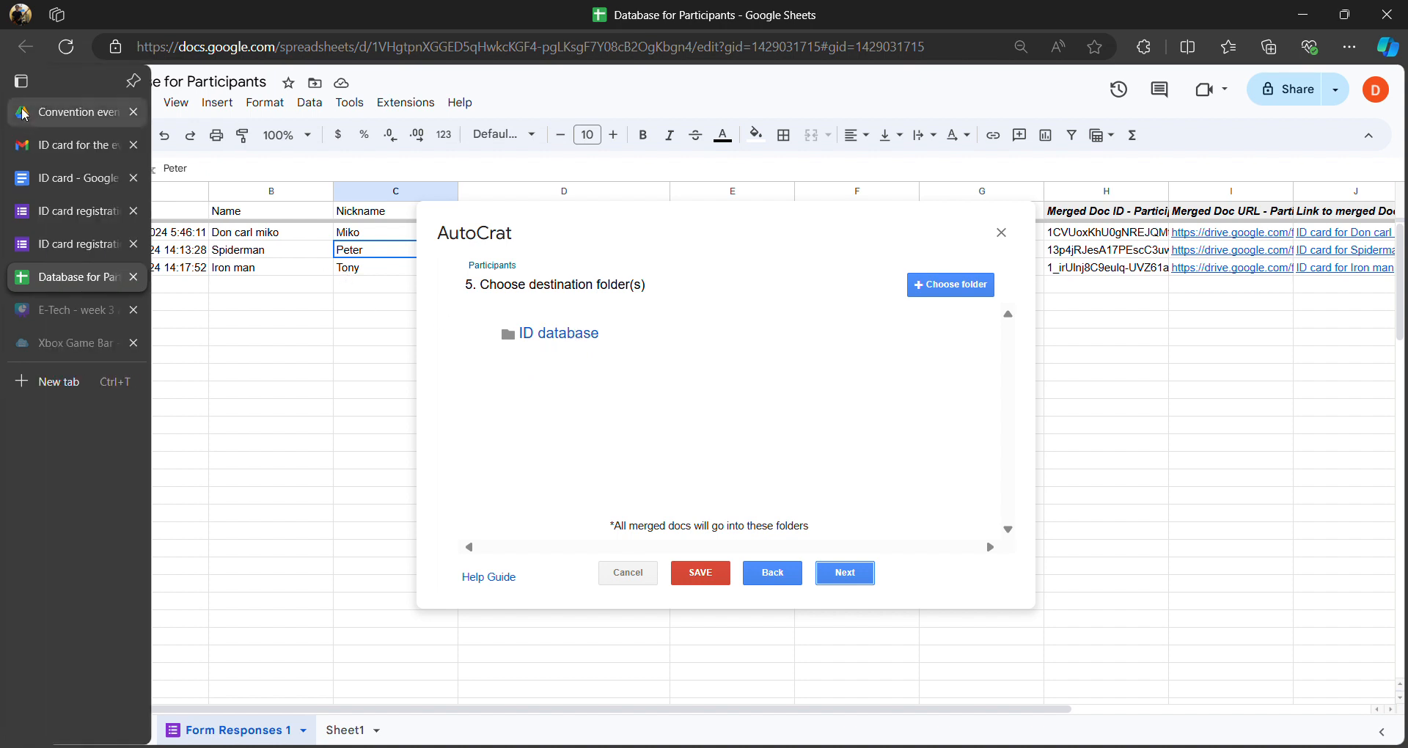
{"action": "left_click", "coordinate": [58, 112]}
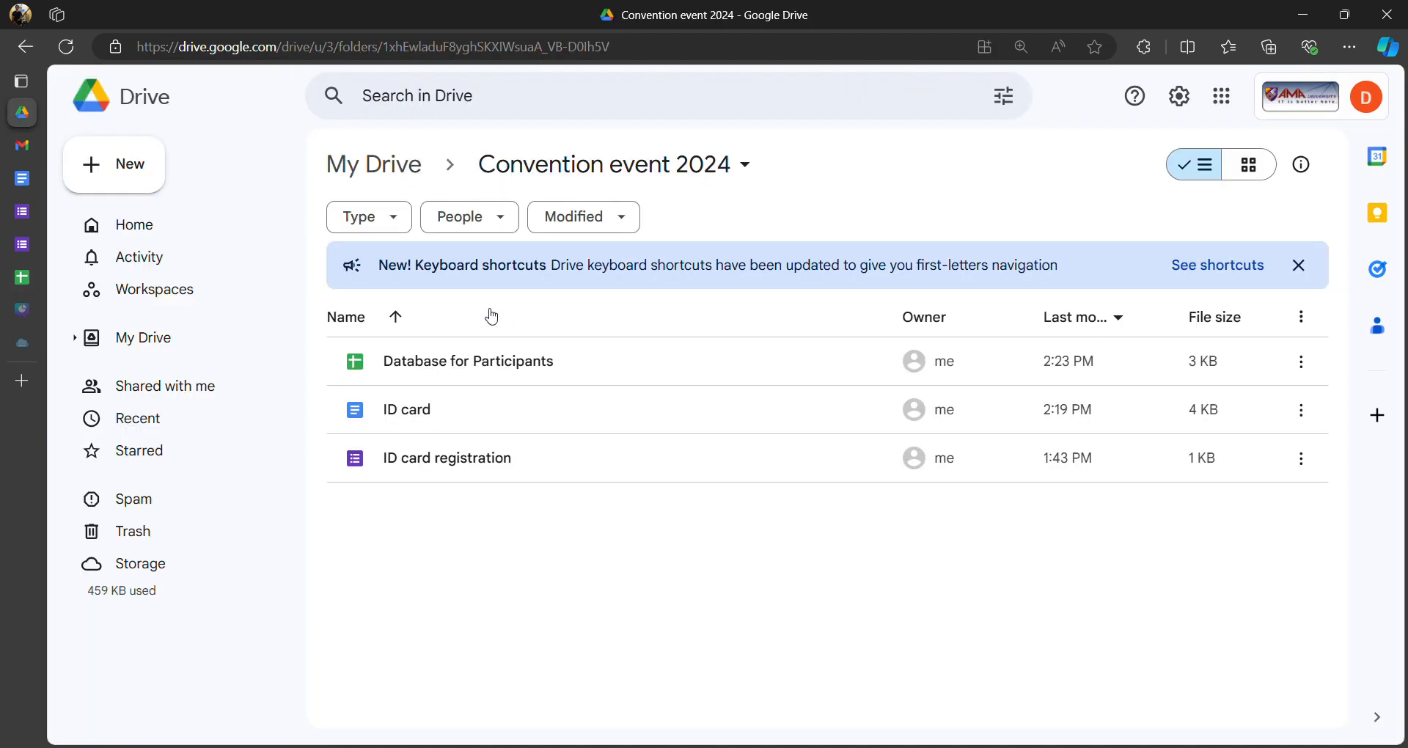
- Go up to My Drive and open the ID database folder to see the ID card PDFs
{"action": "left_click", "coordinate": [391, 174]}
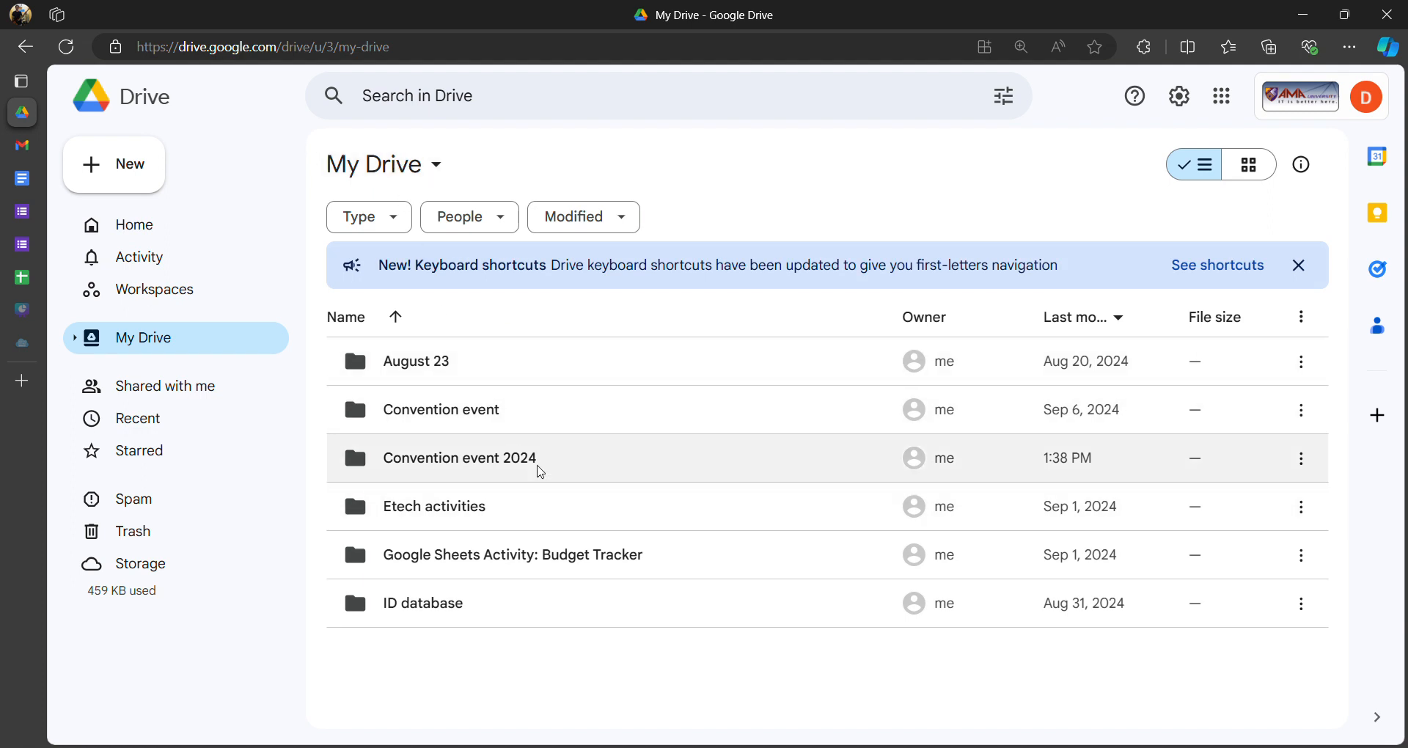
{"action": "left_click", "coordinate": [423, 613]}
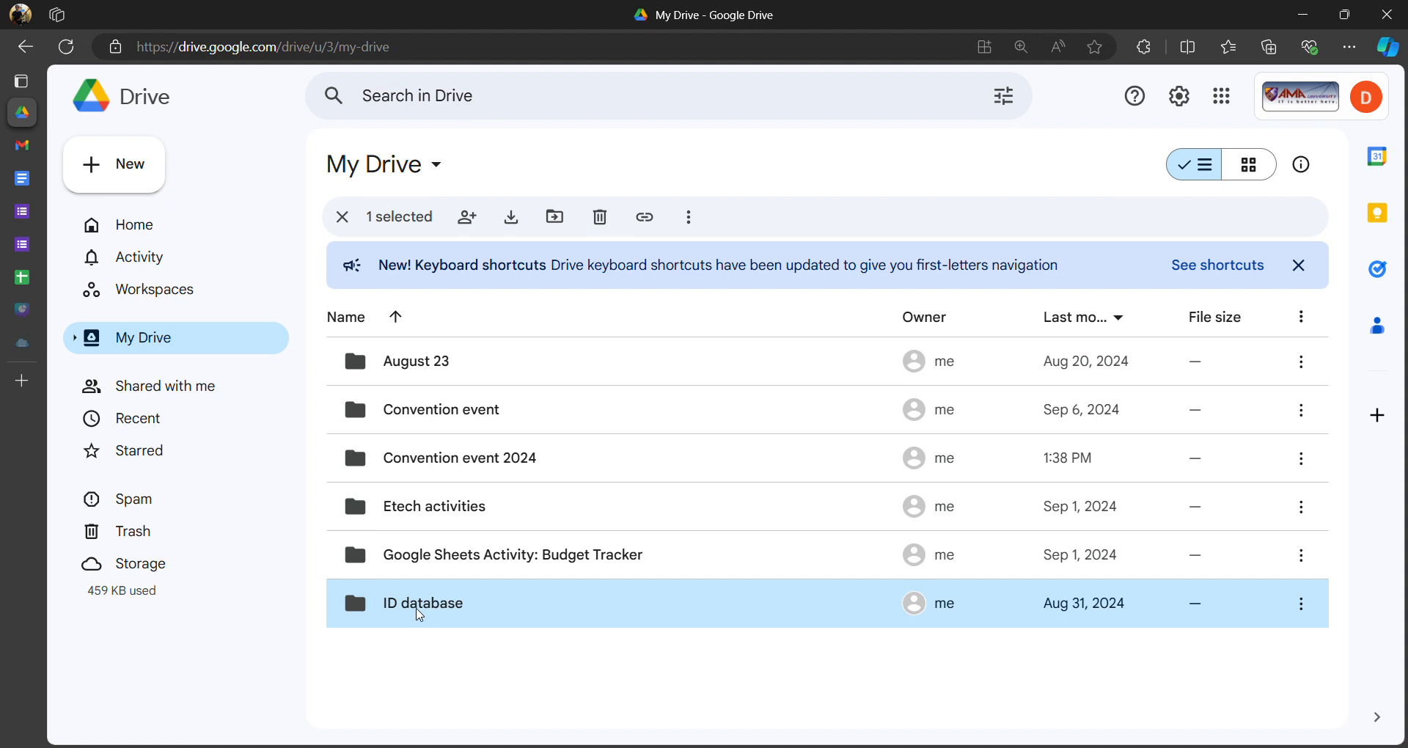
{"action": "double_click", "coordinate": [419, 615]}
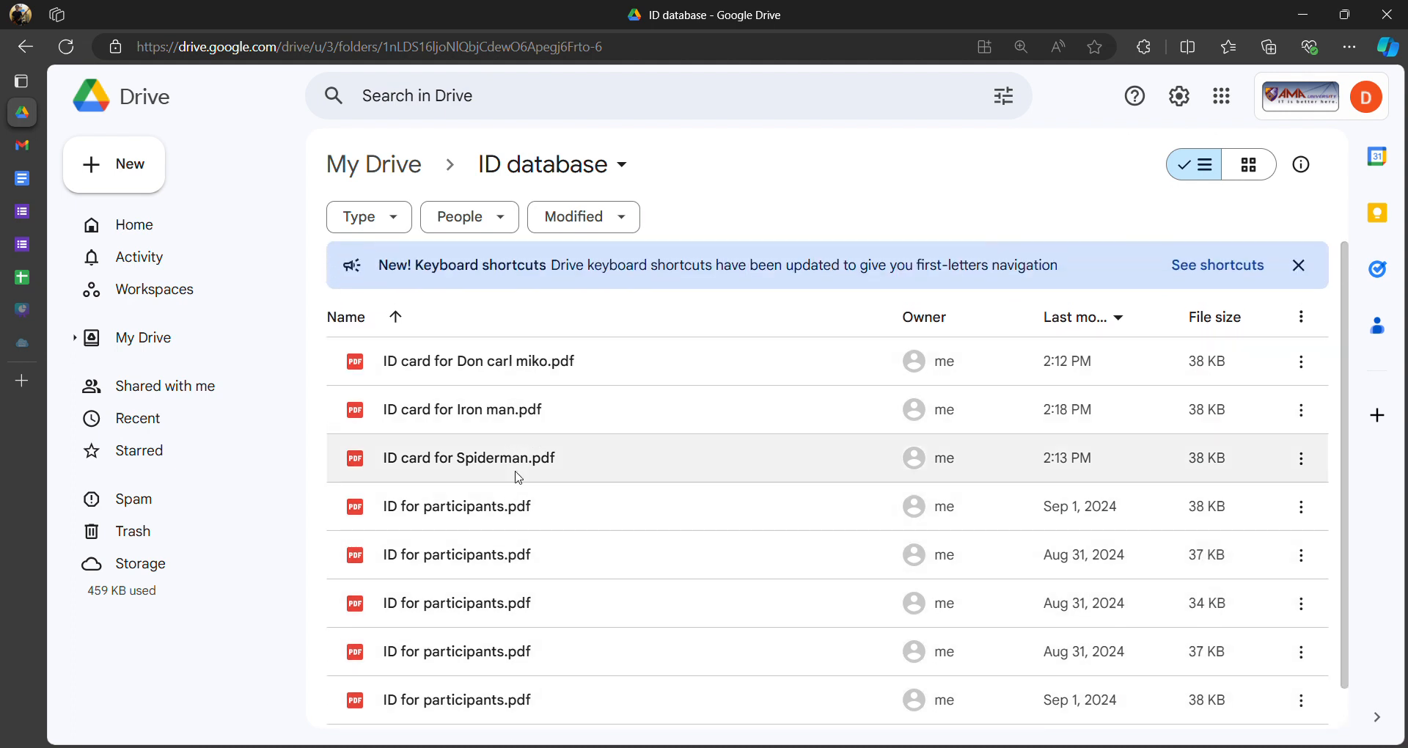
{"action": "scroll", "coordinate": [509, 527], "scroll_direction": "down", "scroll_amount": 1}
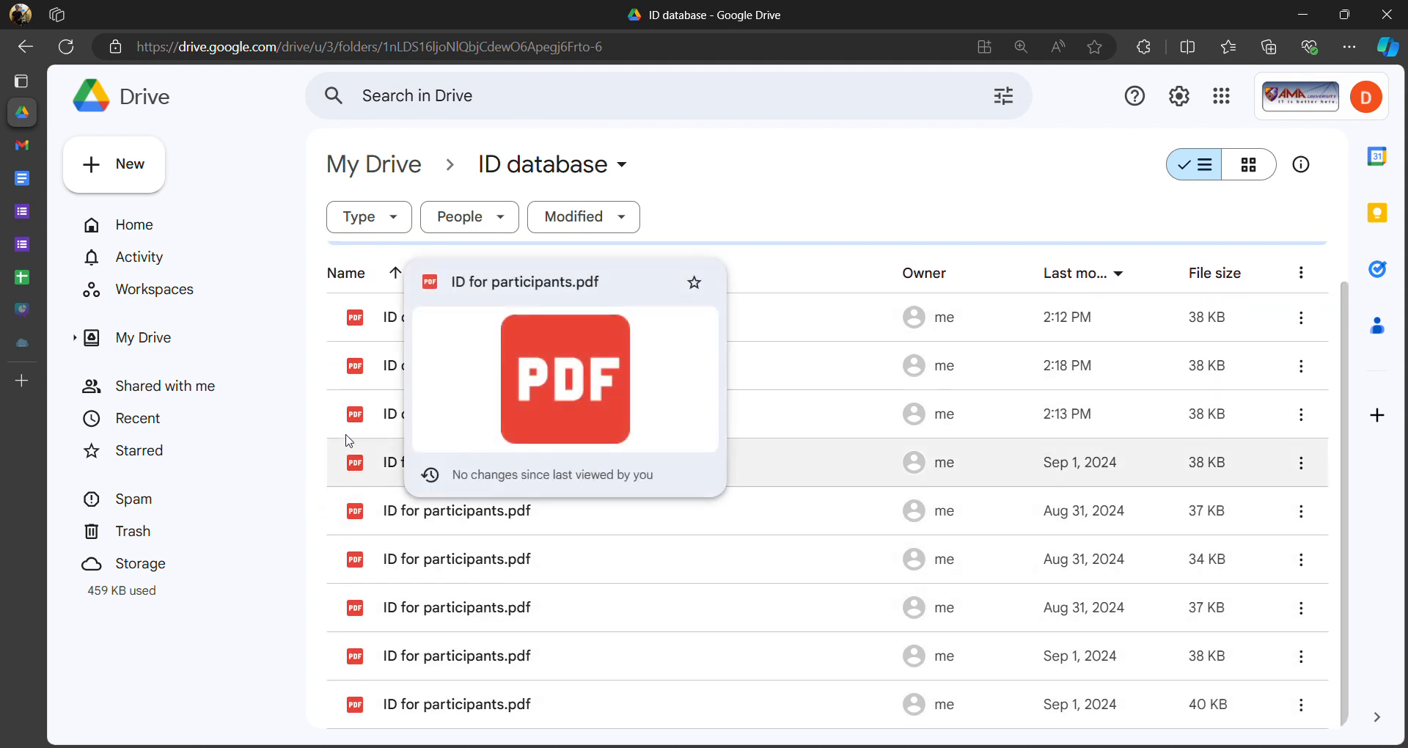
{"action": "scroll", "coordinate": [343, 404], "scroll_direction": "up", "scroll_amount": 1}
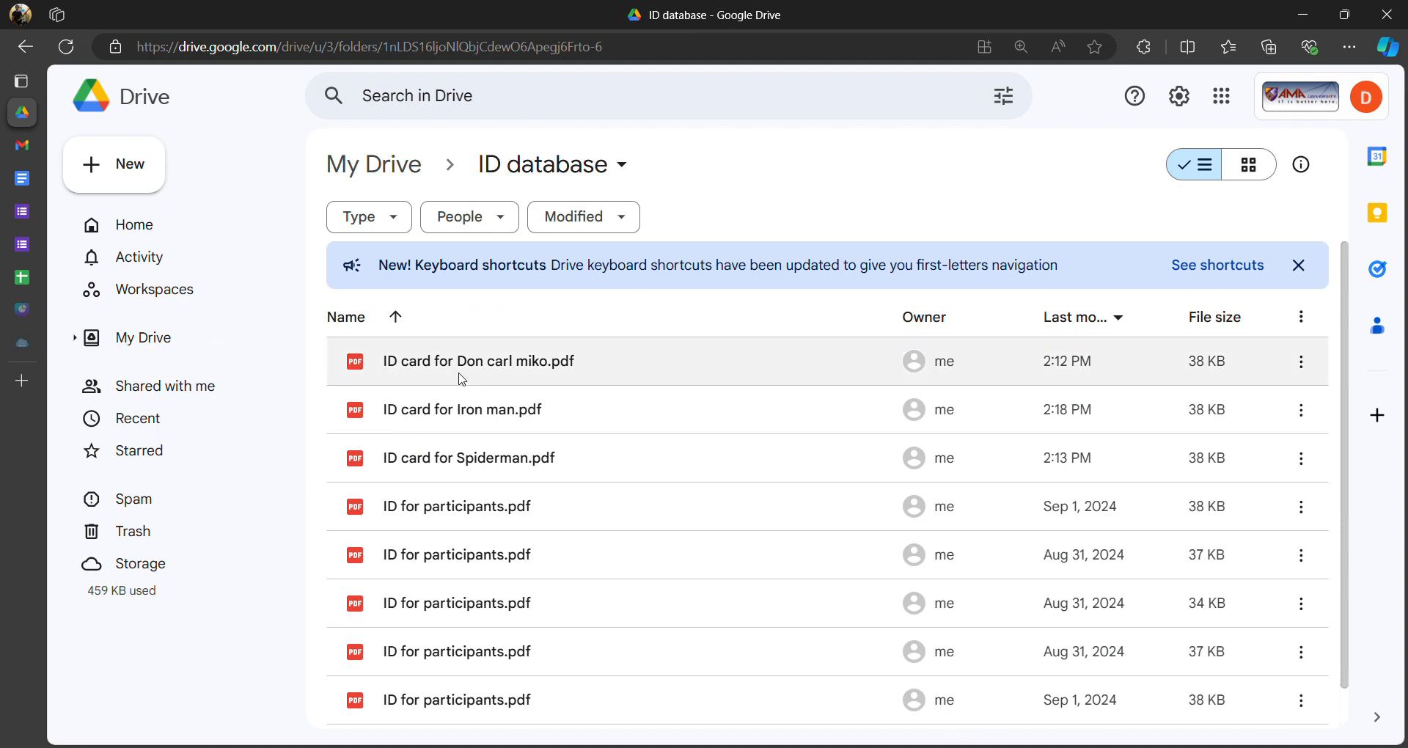
- Preview ID card for Iron man.pdf and inspect its unfilled <<Name> placeholder
{"action": "double_click", "coordinate": [466, 415]}
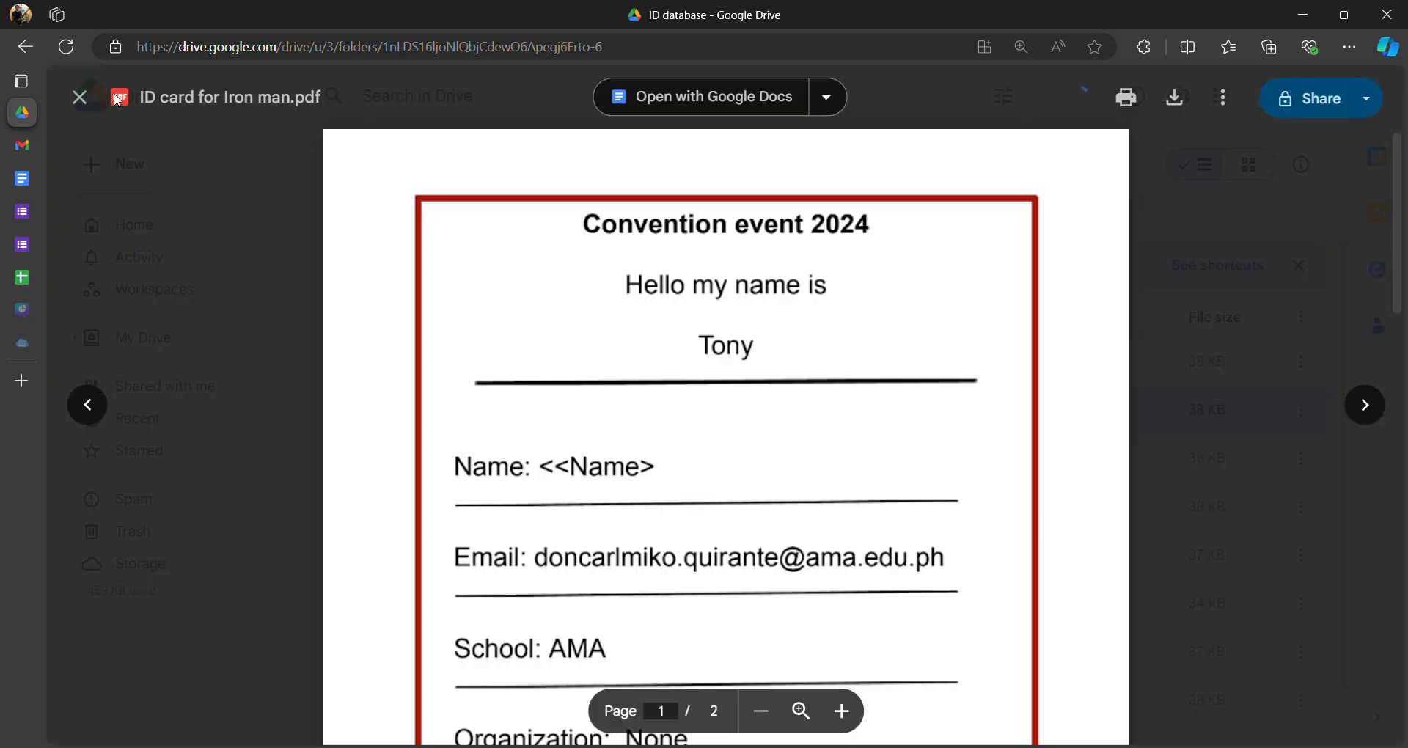
{"action": "scroll", "coordinate": [544, 271], "scroll_direction": "down", "scroll_amount": 5}
{"action": "scroll", "coordinate": [630, 337], "scroll_direction": "up", "scroll_amount": 5}
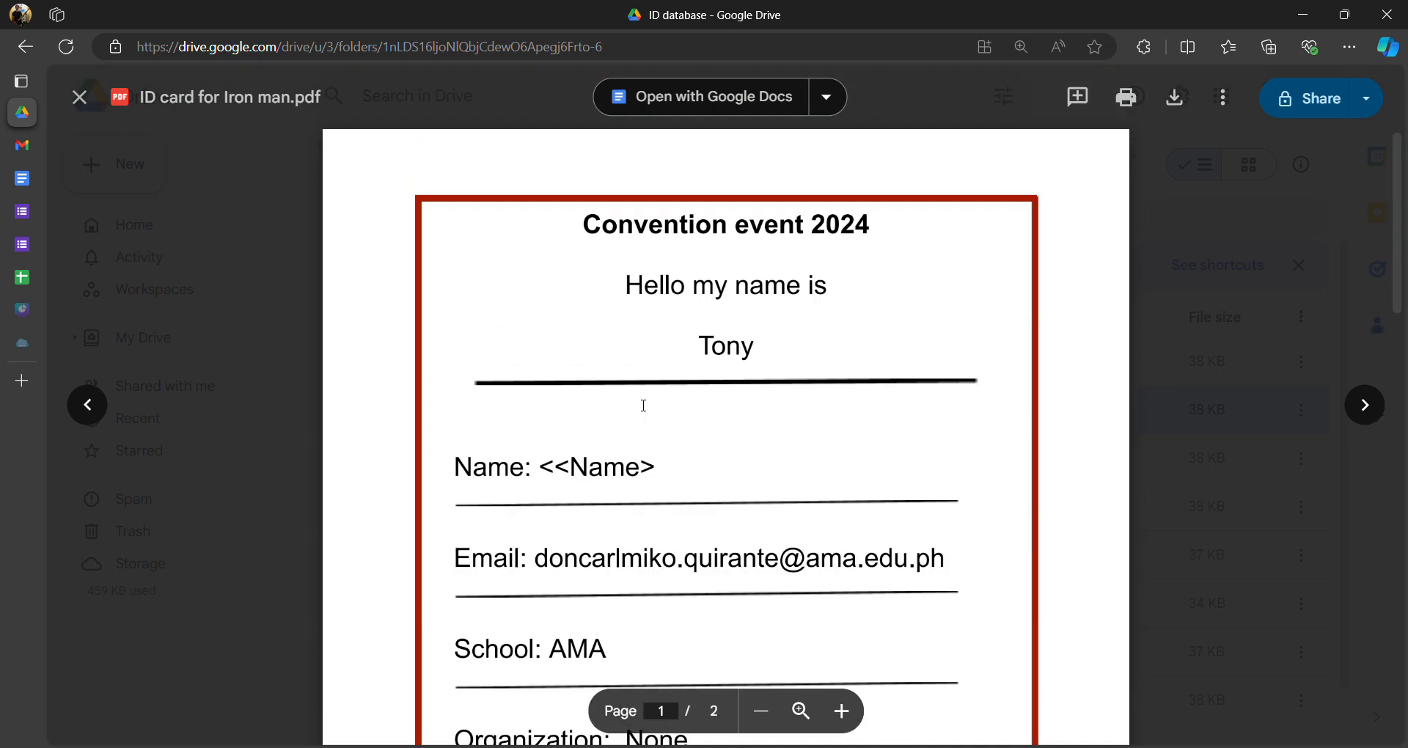
{"action": "mouse_move", "coordinate": [670, 474]}
{"action": "left_mouse_down"}
{"action": "mouse_move", "coordinate": [541, 473]}
{"action": "mouse_move", "coordinate": [686, 460]}
{"action": "left_mouse_up"}
{"action": "left_click", "coordinate": [563, 475]}
{"action": "left_click", "coordinate": [655, 477]}
{"action": "double_click", "coordinate": [632, 482]}
{"action": "left_click", "coordinate": [632, 481]}
{"action": "double_click", "coordinate": [561, 469]}
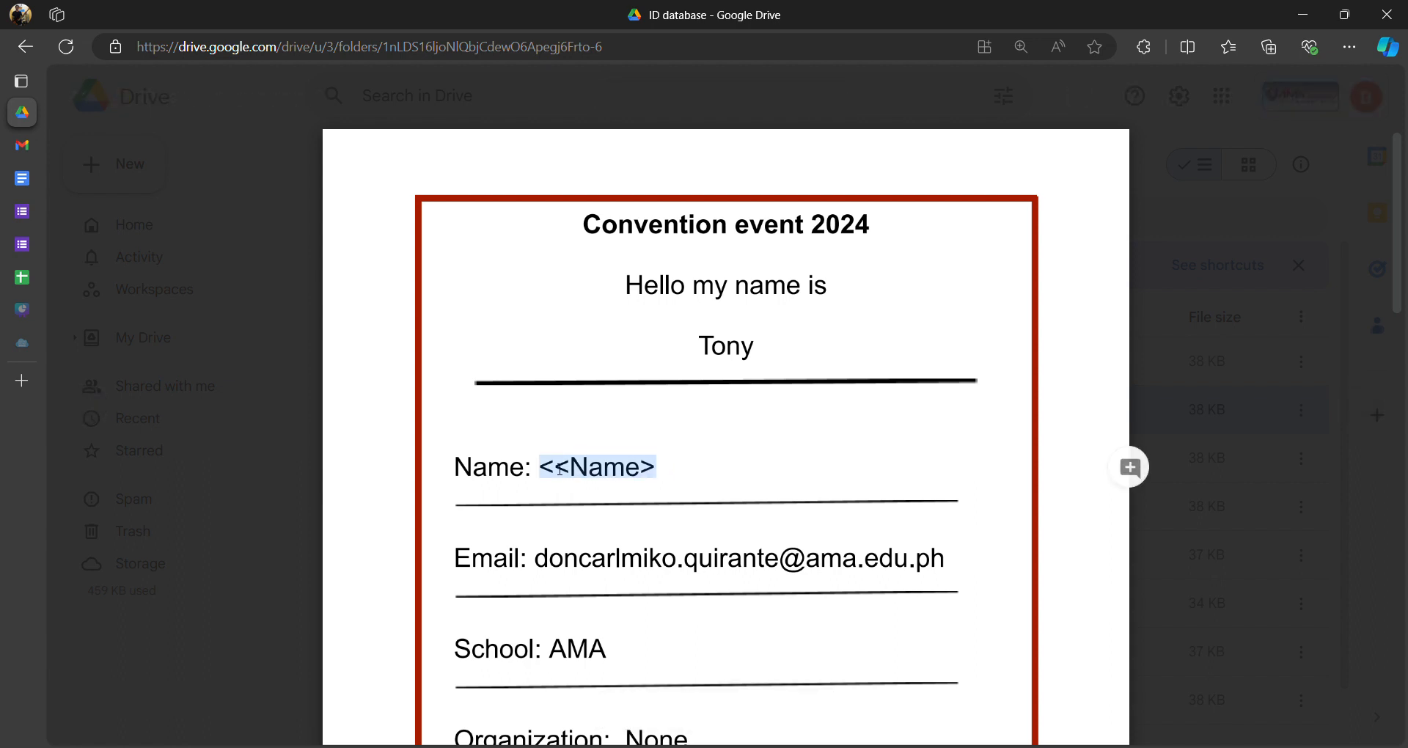
{"action": "left_click", "coordinate": [546, 469]}
{"action": "left_click_drag", "start_coordinate": [546, 469], "coordinate": [717, 468]}
{"action": "left_click", "coordinate": [260, 196]}
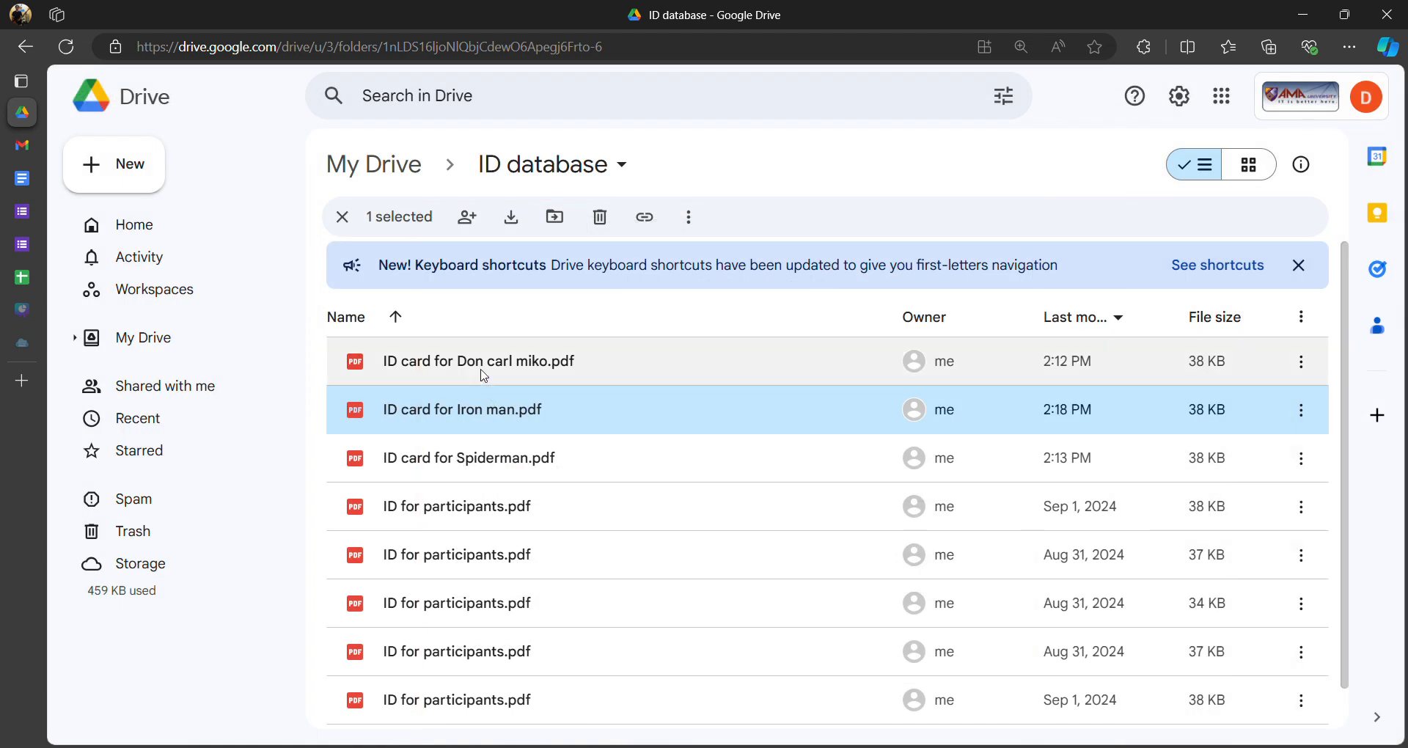
- Preview ID card for Spiderman.pdf to compare its Name field
{"action": "left_click", "coordinate": [480, 473]}
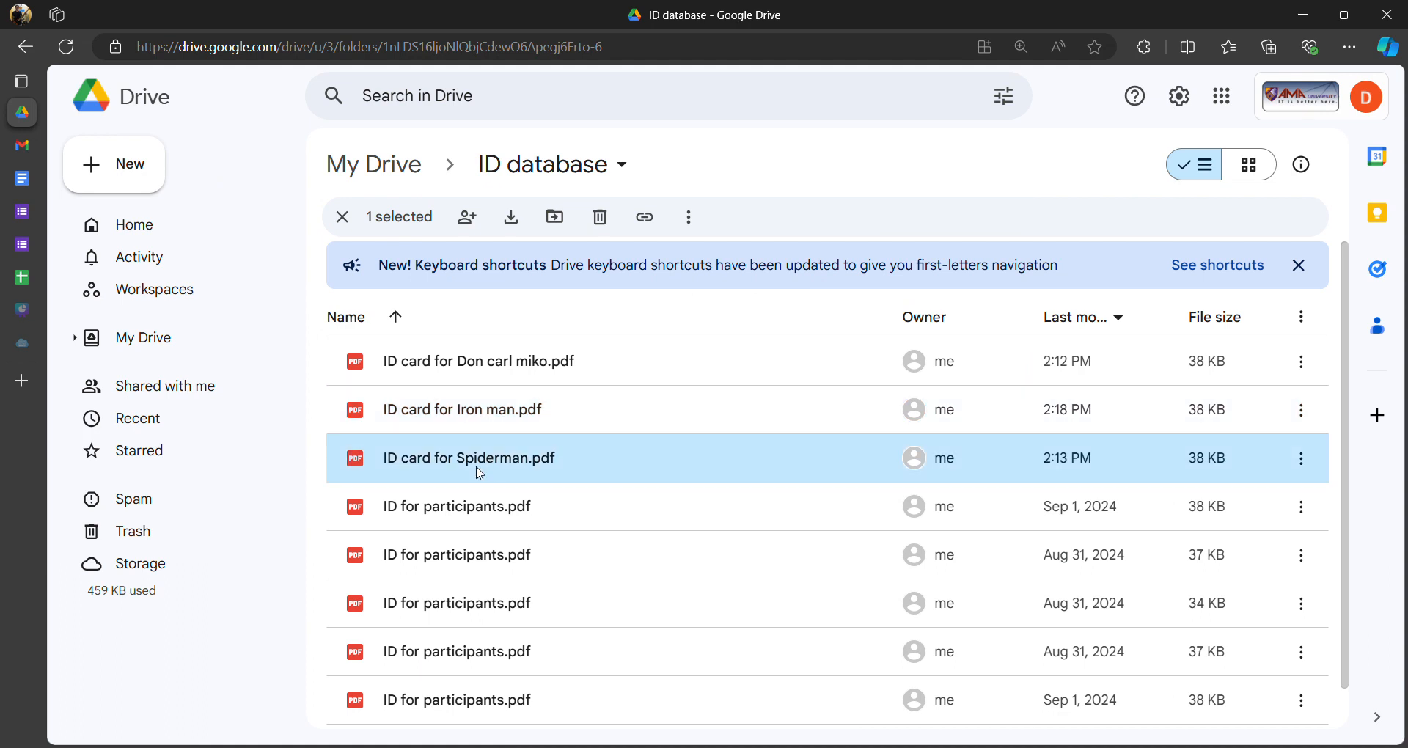
{"action": "double_click", "coordinate": [479, 473]}
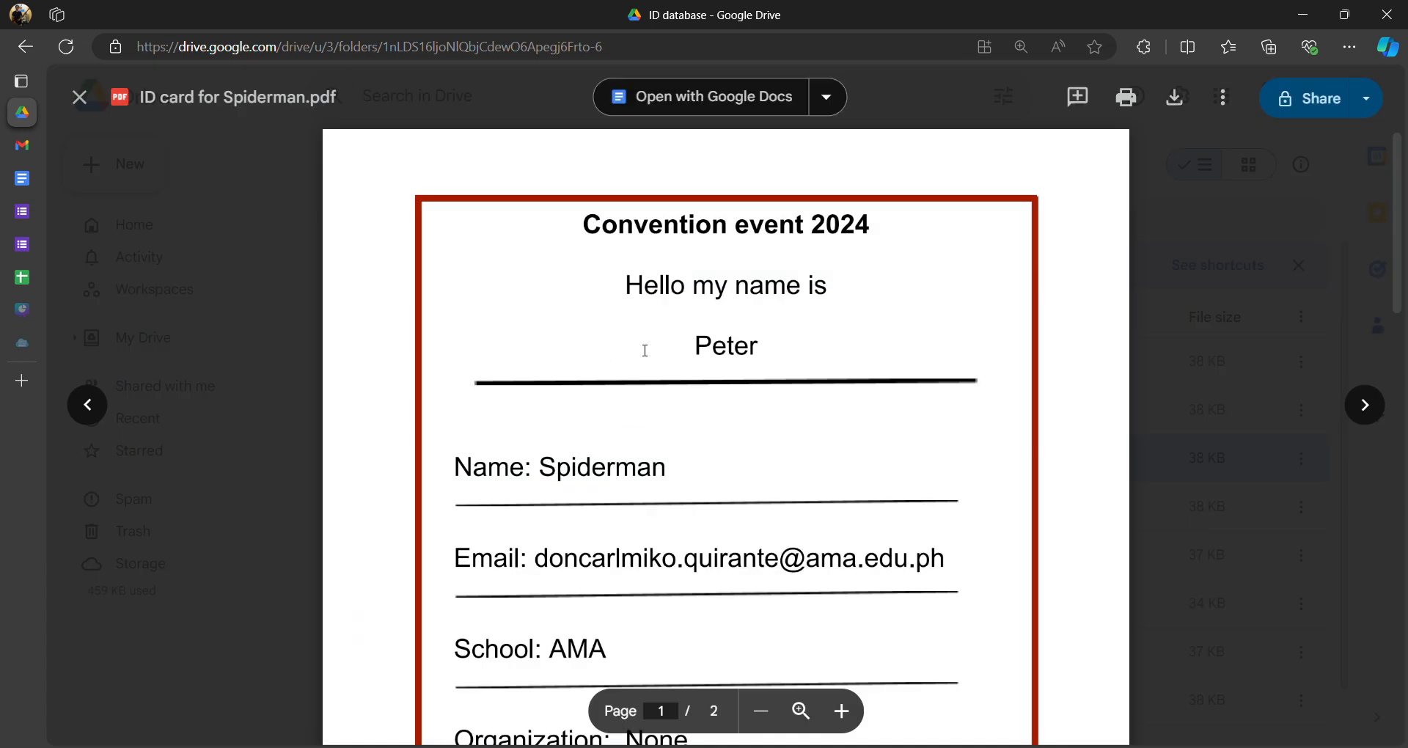
{"action": "scroll", "coordinate": [723, 305], "scroll_direction": "down", "scroll_amount": 5}
{"action": "scroll", "coordinate": [682, 299], "scroll_direction": "up", "scroll_amount": 1}
{"action": "scroll", "coordinate": [682, 299], "scroll_direction": "up", "scroll_amount": 5}
{"action": "scroll", "coordinate": [666, 314], "scroll_direction": "down", "scroll_amount": 15}
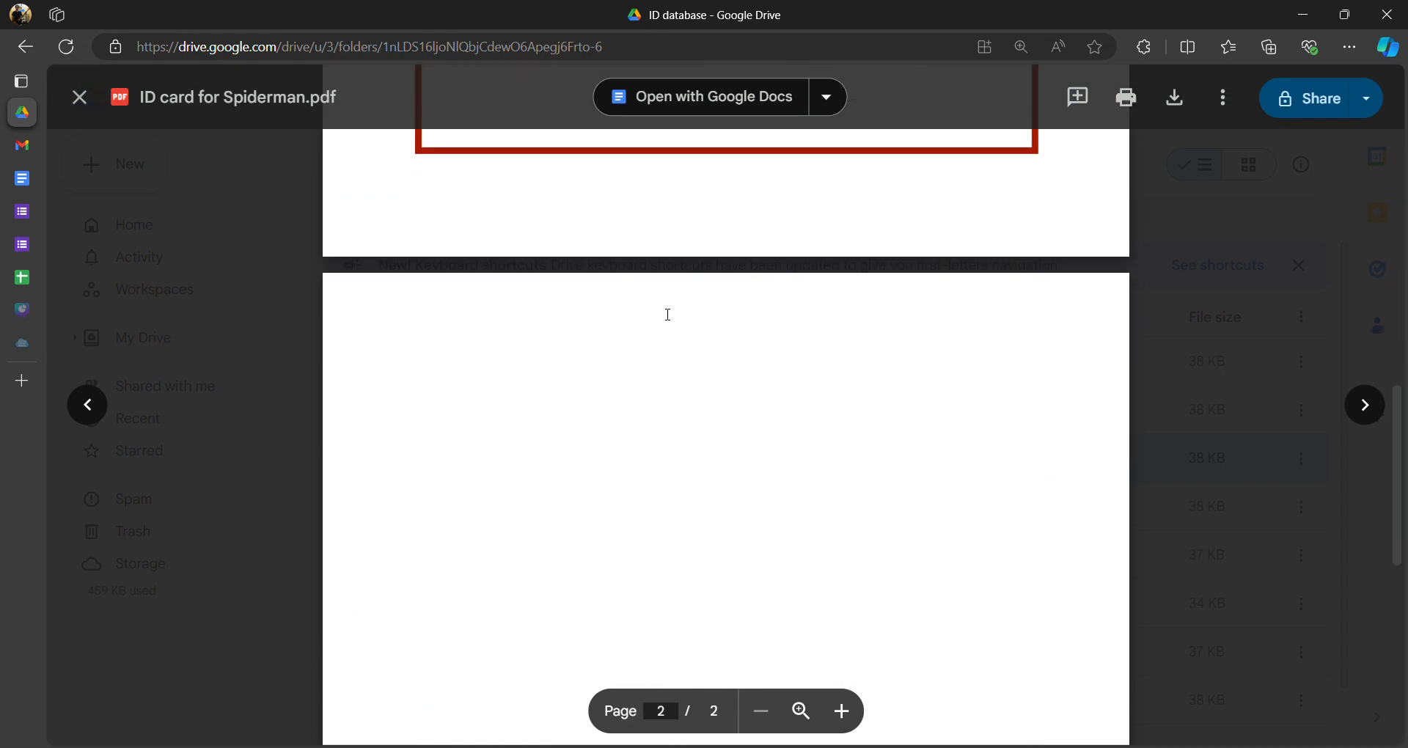
{"action": "scroll", "coordinate": [663, 313], "scroll_direction": "up", "scroll_amount": 15}
{"action": "scroll", "coordinate": [660, 315], "scroll_direction": "up", "scroll_amount": 5}
{"action": "scroll", "coordinate": [657, 314], "scroll_direction": "down", "scroll_amount": 4}
{"action": "scroll", "coordinate": [656, 314], "scroll_direction": "up", "scroll_amount": 4}
{"action": "left_click", "coordinate": [1274, 321]}
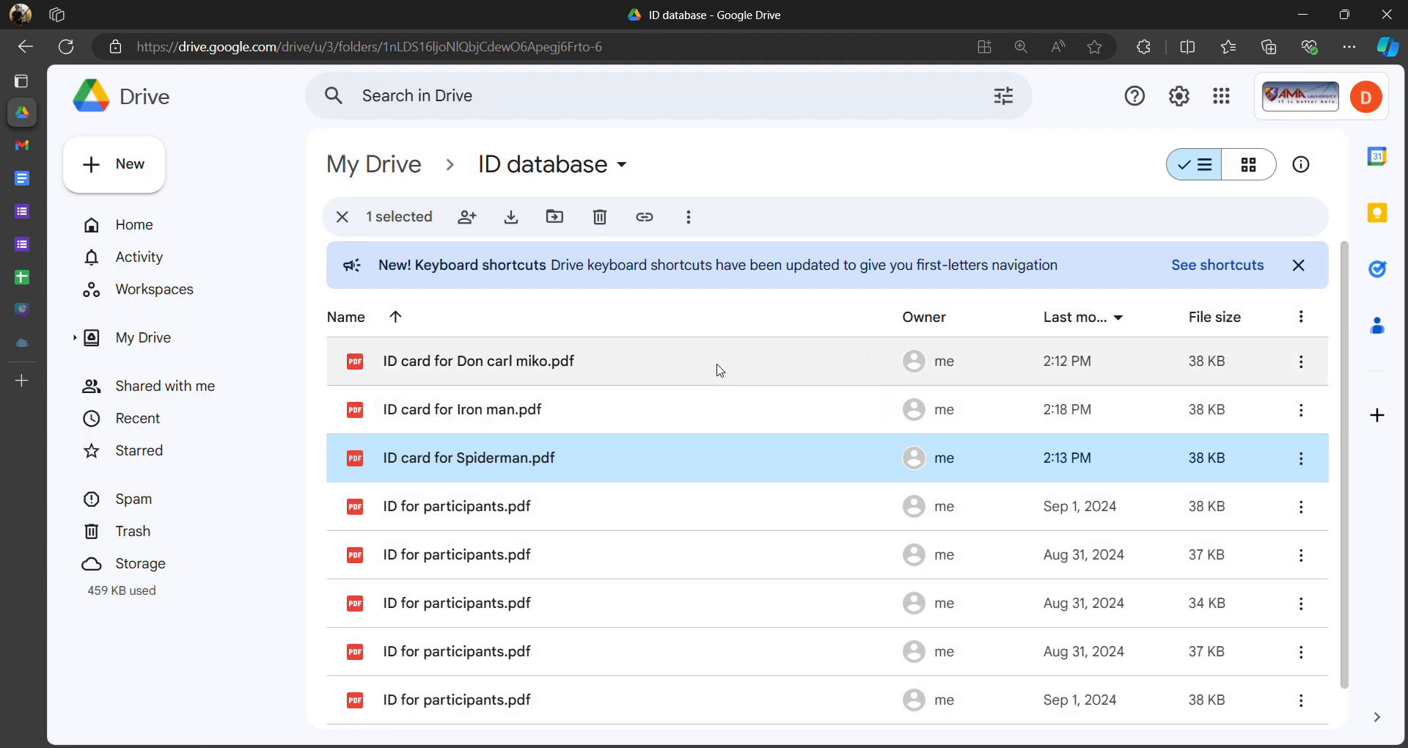
- Reopen the Iron man ID card preview to recheck the <<Name> placeholder, then close it
{"action": "left_click", "coordinate": [462, 429]}
{"action": "left_click", "coordinate": [464, 440]}
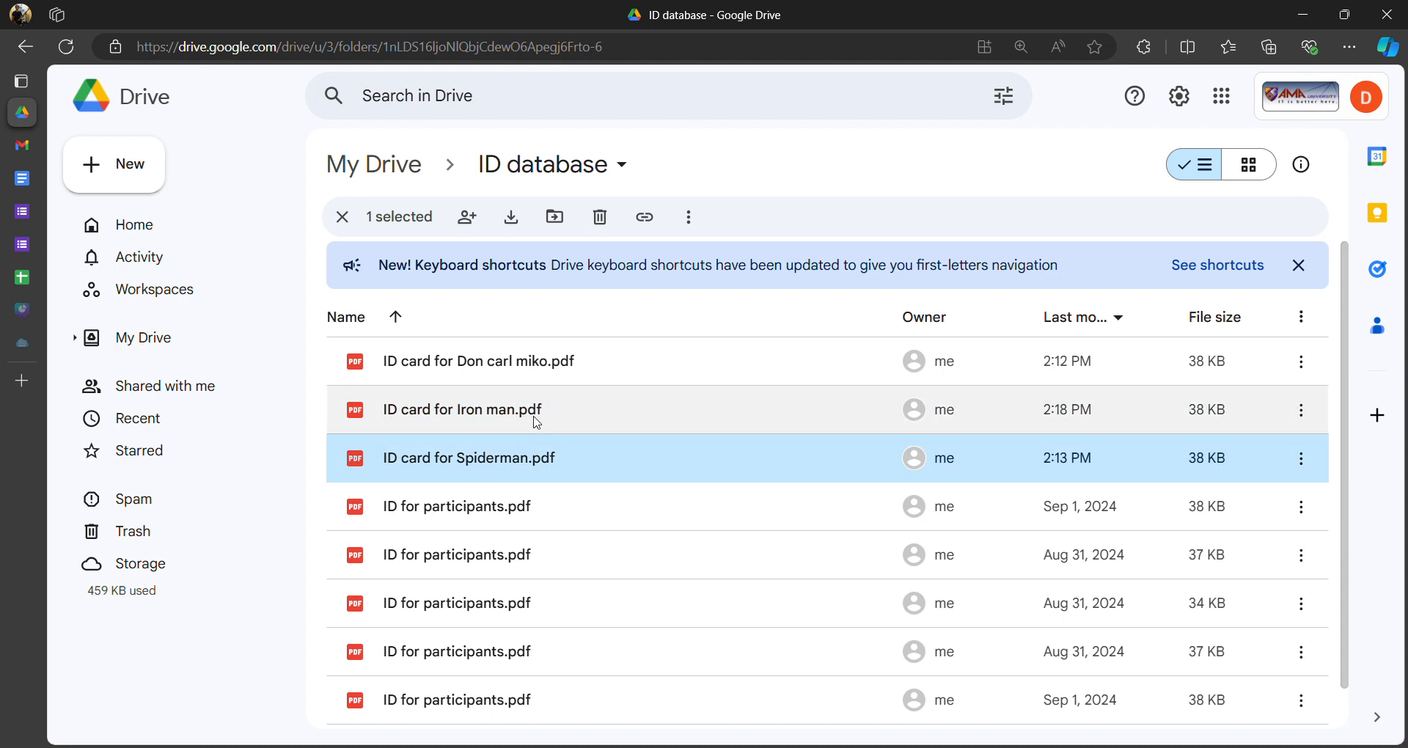
{"action": "left_click", "coordinate": [495, 417]}
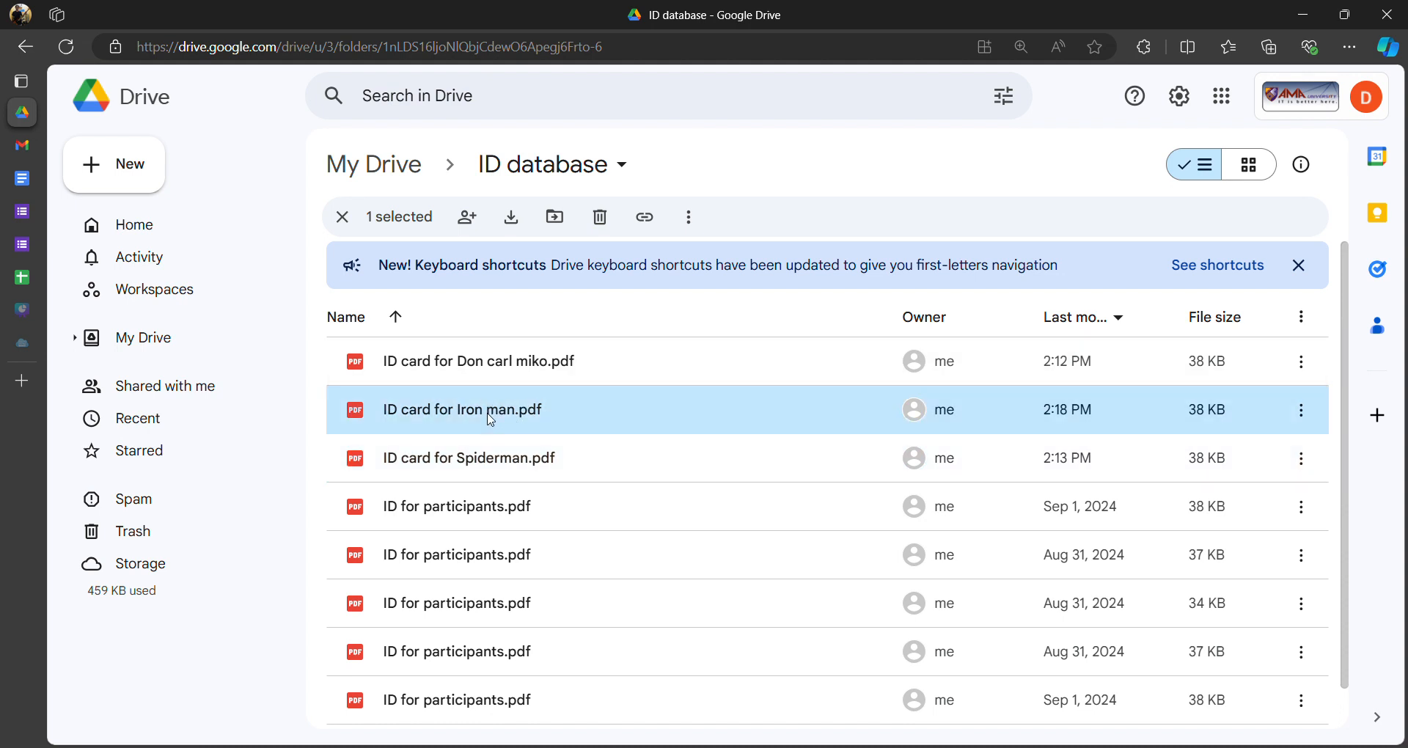
{"action": "double_click", "coordinate": [491, 419]}
{"action": "double_click", "coordinate": [579, 470]}
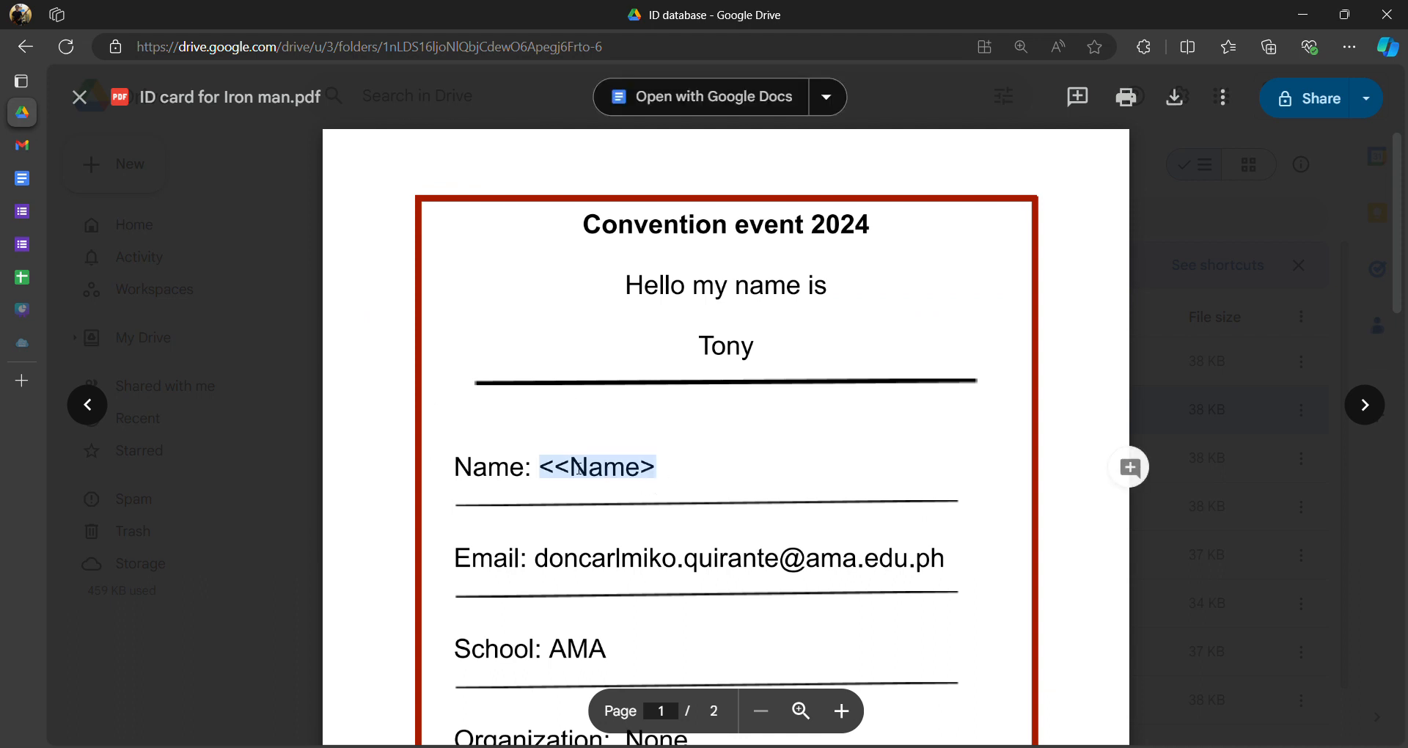
{"action": "left_click", "coordinate": [1188, 348]}
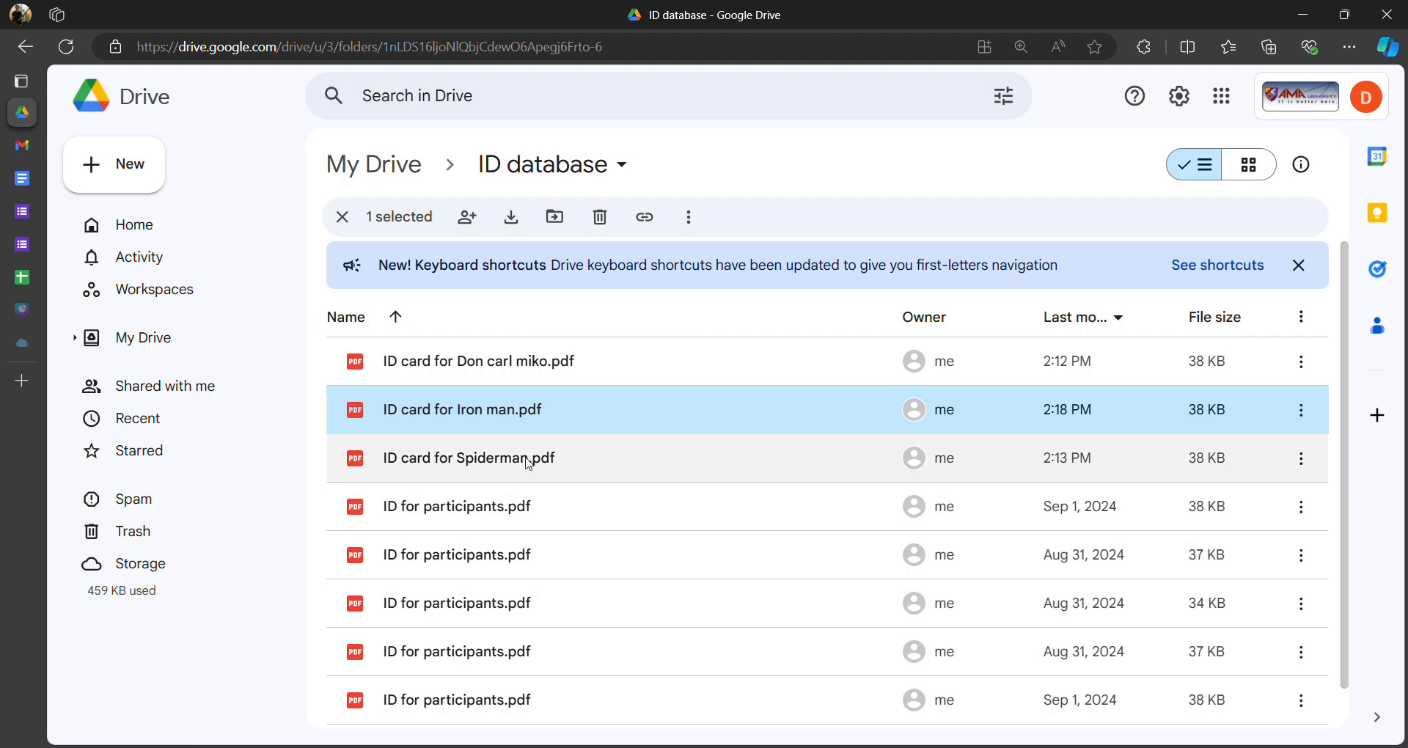
{"action": "double_click", "coordinate": [470, 418]}
{"action": "left_click", "coordinate": [1184, 309]}
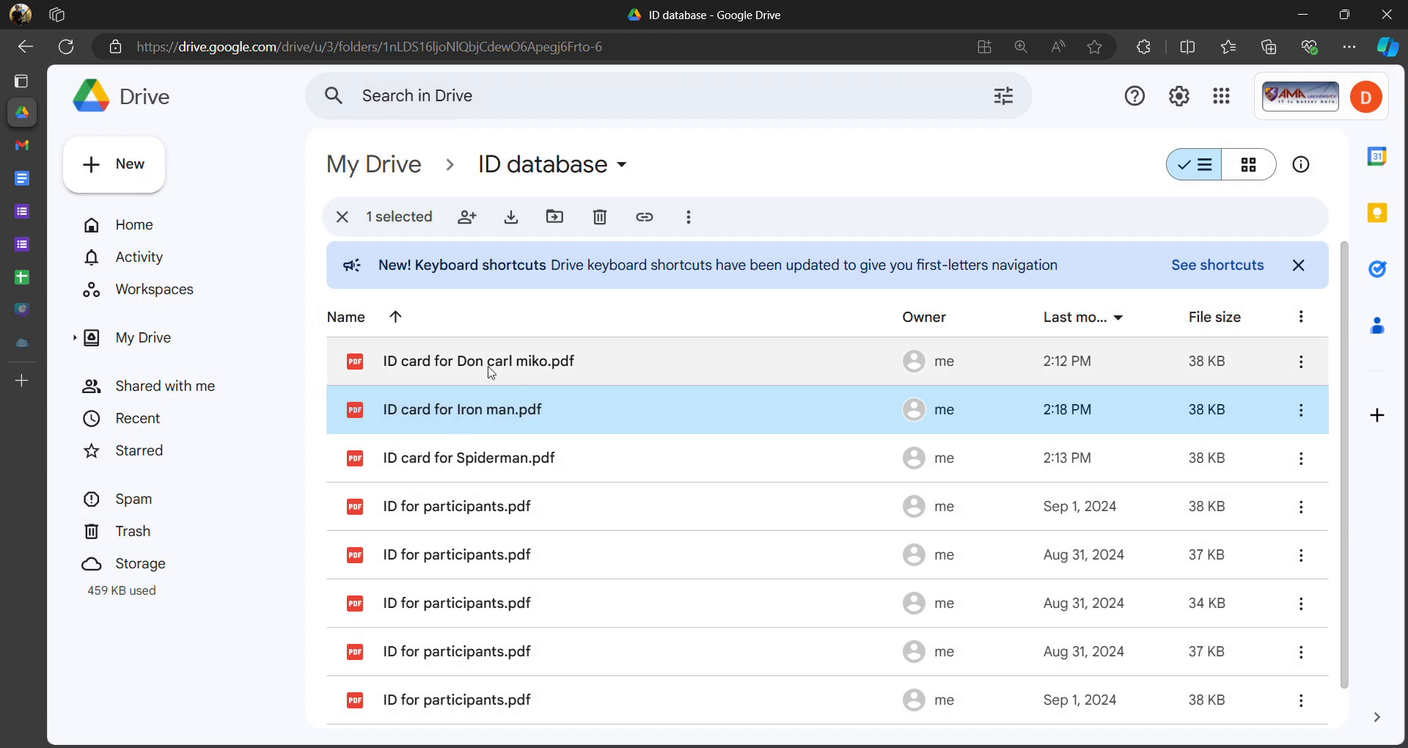
- Return the Participants AutoCrat job to its Map source data step, then view the ID card template
{"action": "left_click", "coordinate": [22, 278]}
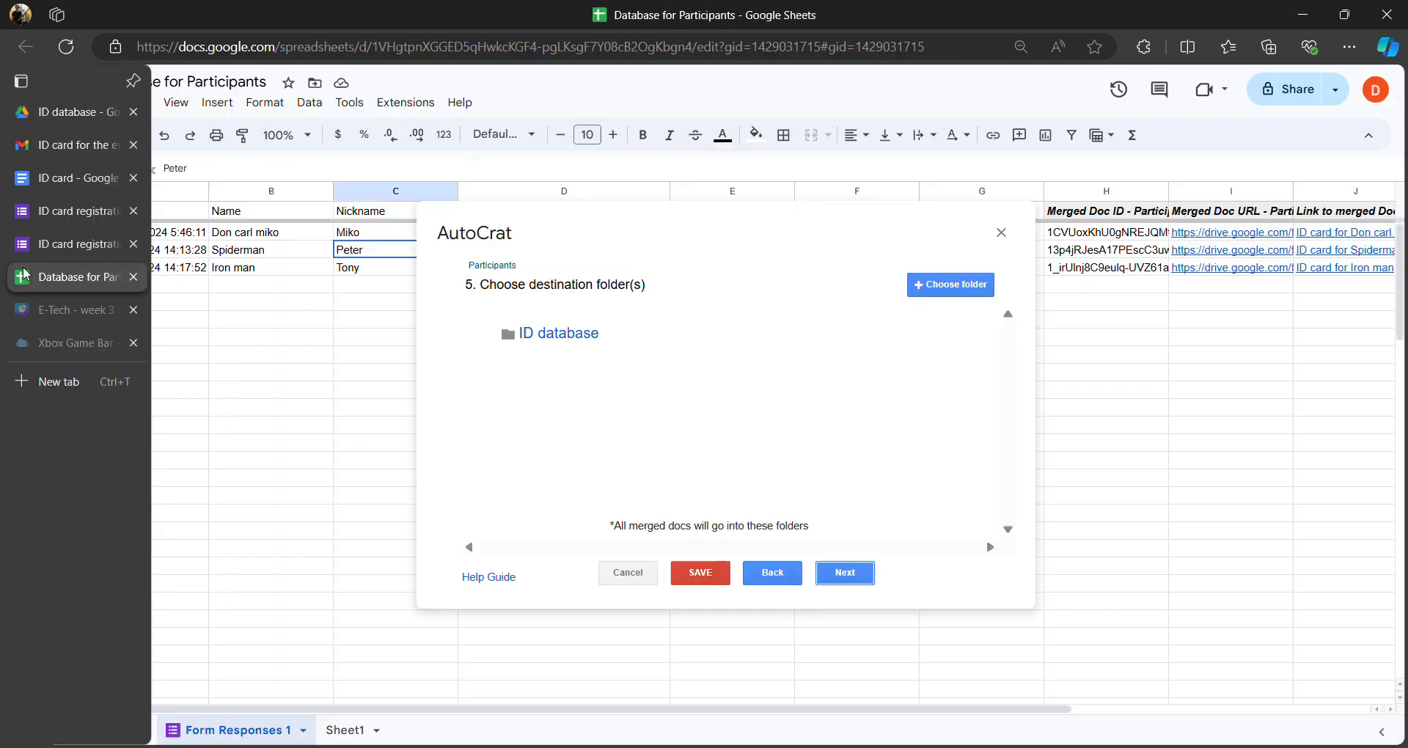
{"action": "left_click", "coordinate": [772, 572]}
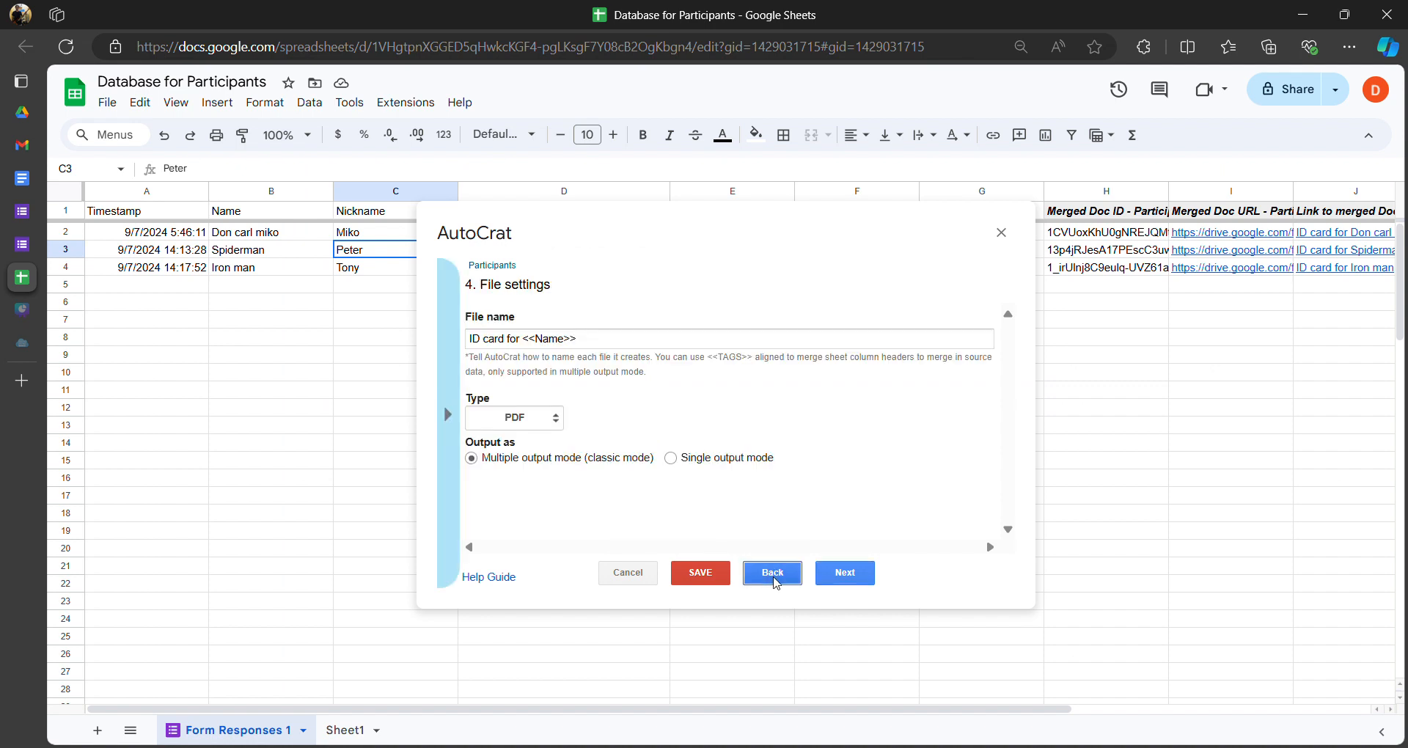
{"action": "left_click", "coordinate": [773, 578]}
{"action": "left_click", "coordinate": [773, 578]}
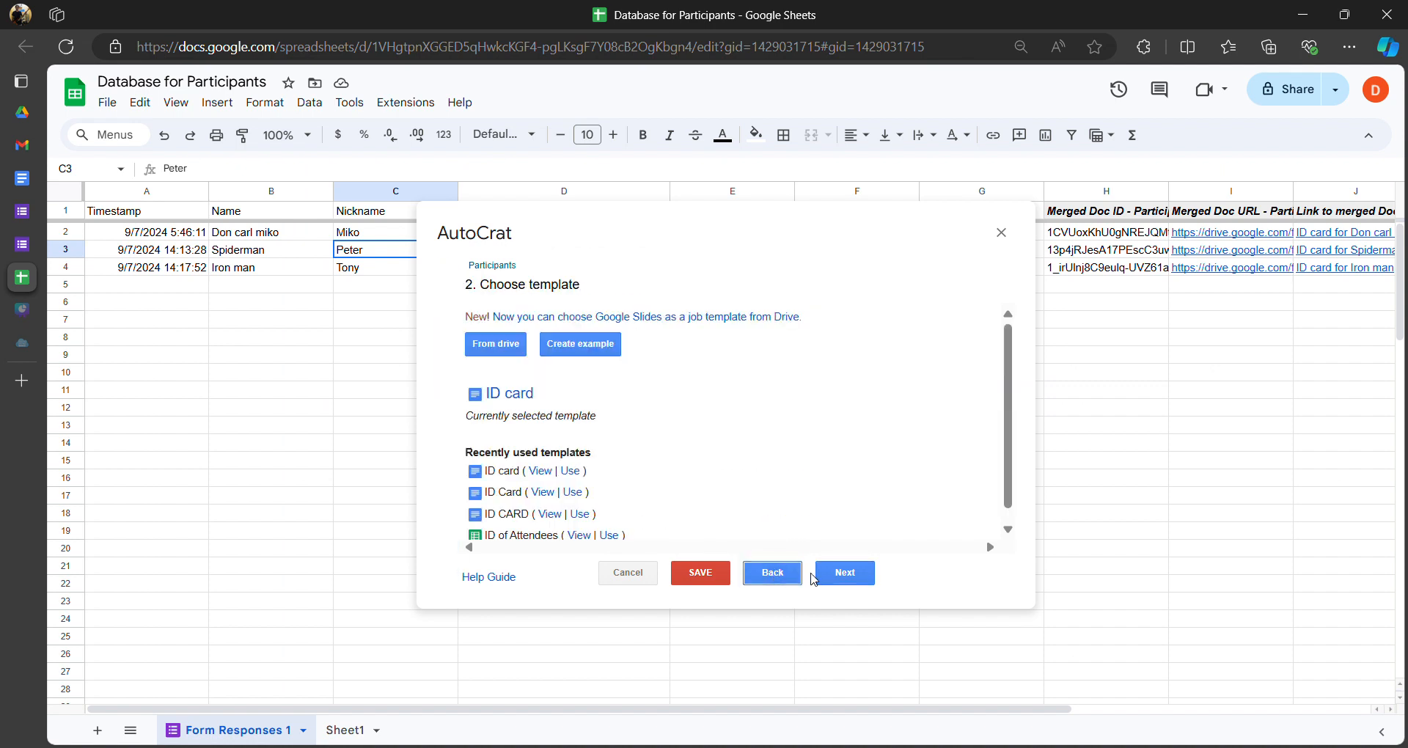
{"action": "left_click", "coordinate": [844, 575]}
{"action": "left_click", "coordinate": [843, 575]}
{"action": "left_click", "coordinate": [776, 579]}
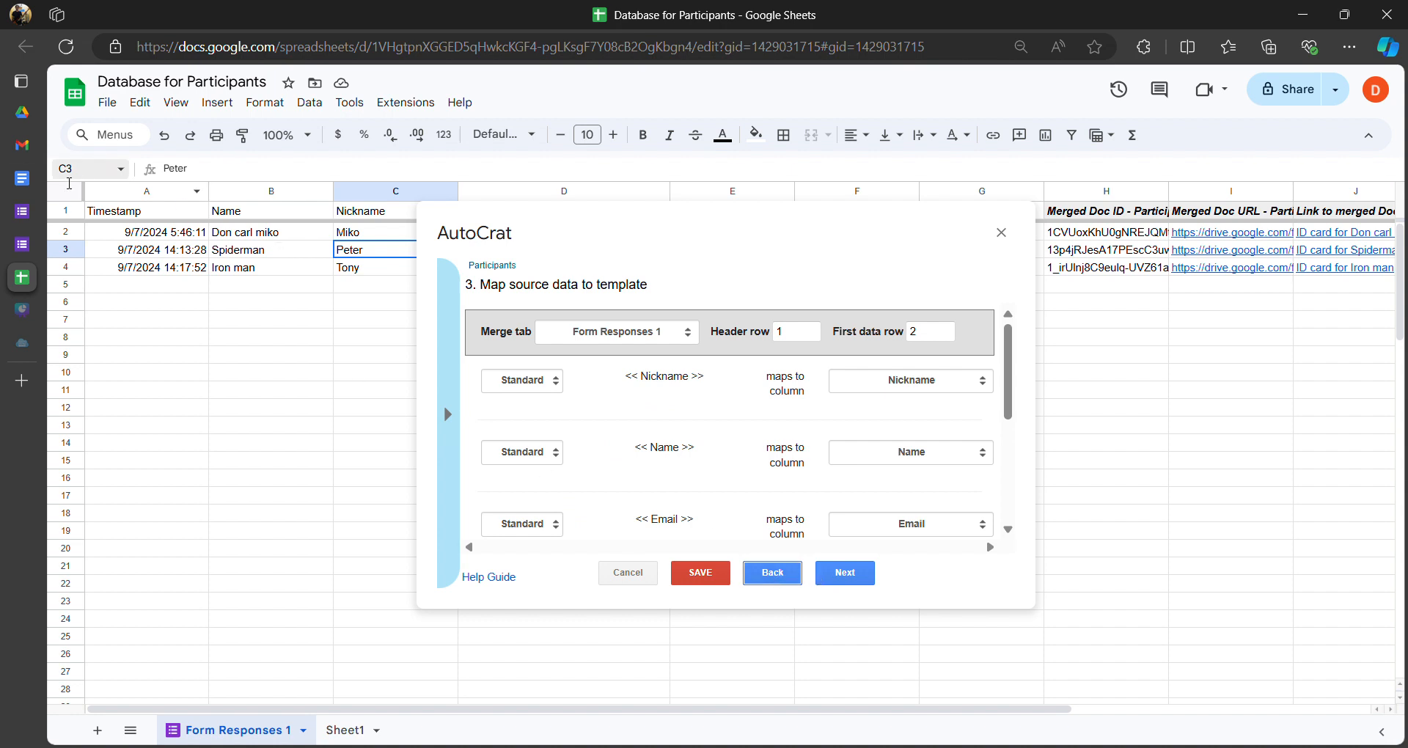
{"action": "left_click", "coordinate": [58, 182]}
- Inspect the <<Name>> and <<School>> tags in the ID card template
{"action": "left_click", "coordinate": [666, 466]}
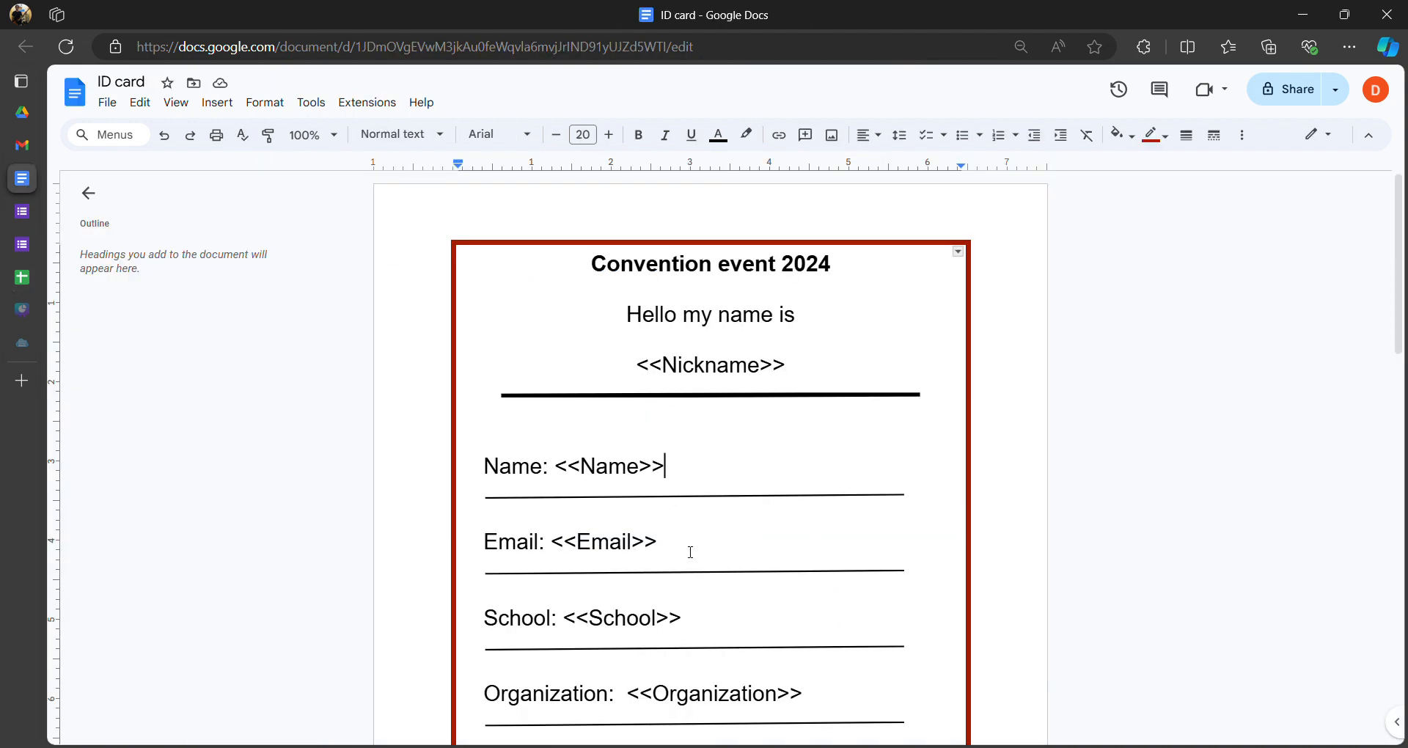
{"action": "scroll", "coordinate": [664, 470], "scroll_direction": "down", "scroll_amount": 3}
{"action": "left_click", "coordinate": [669, 445]}
{"action": "left_click_drag", "start_coordinate": [580, 441], "coordinate": [702, 437]}
{"action": "left_click", "coordinate": [702, 464]}
{"action": "left_click", "coordinate": [702, 439]}
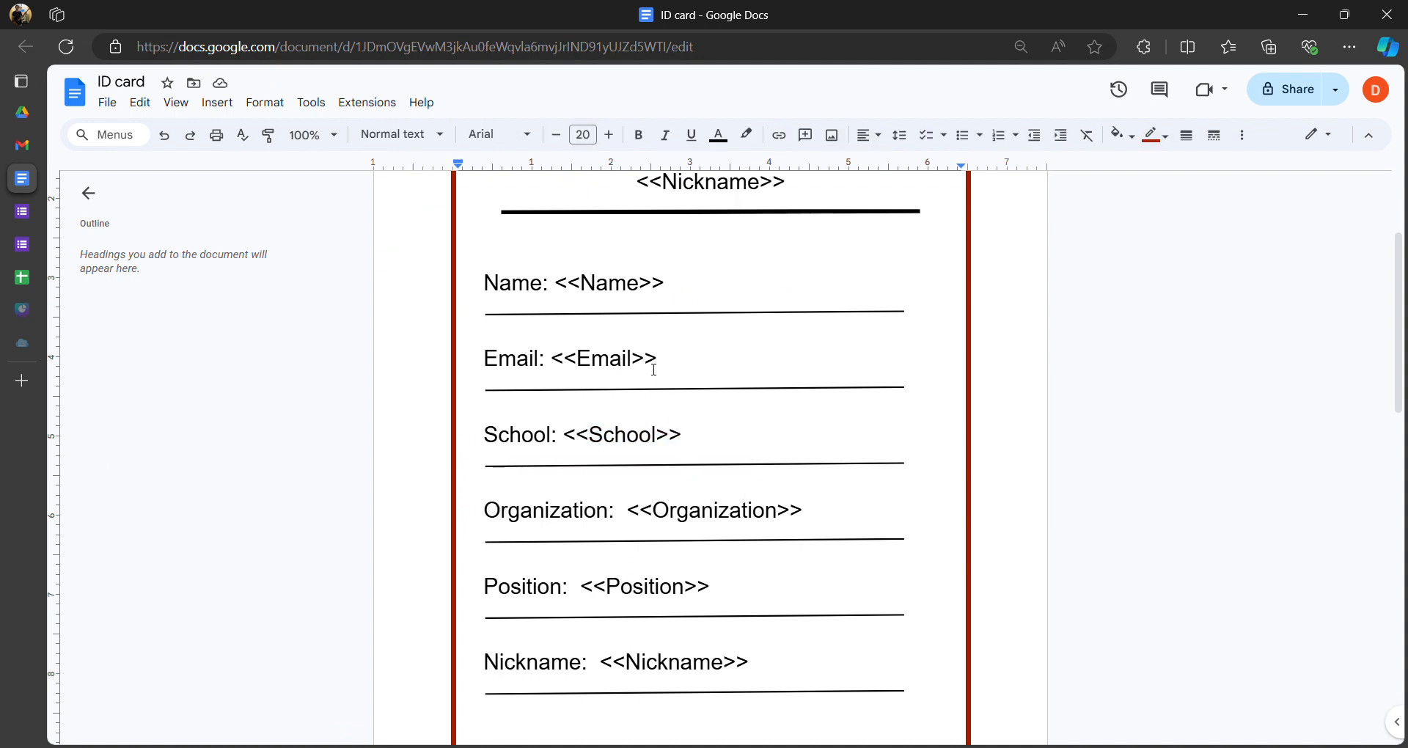
{"action": "scroll", "coordinate": [685, 478], "scroll_direction": "down", "scroll_amount": 3}
{"action": "scroll", "coordinate": [628, 323], "scroll_direction": "up", "scroll_amount": 6}
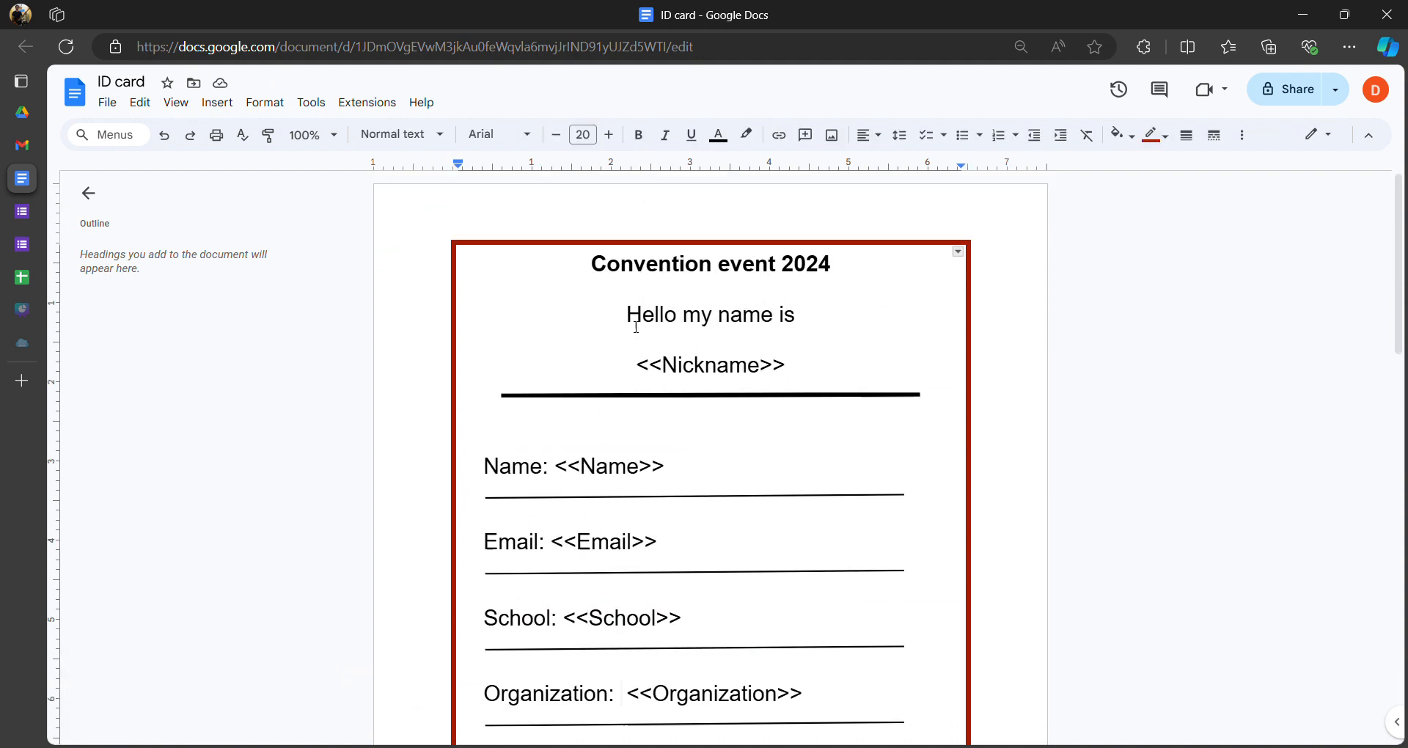
{"action": "mouse_move", "coordinate": [30, 148]}
- Save the Participants AutoCrat job and close the AutoCrat dialog
{"action": "left_click", "coordinate": [29, 279]}
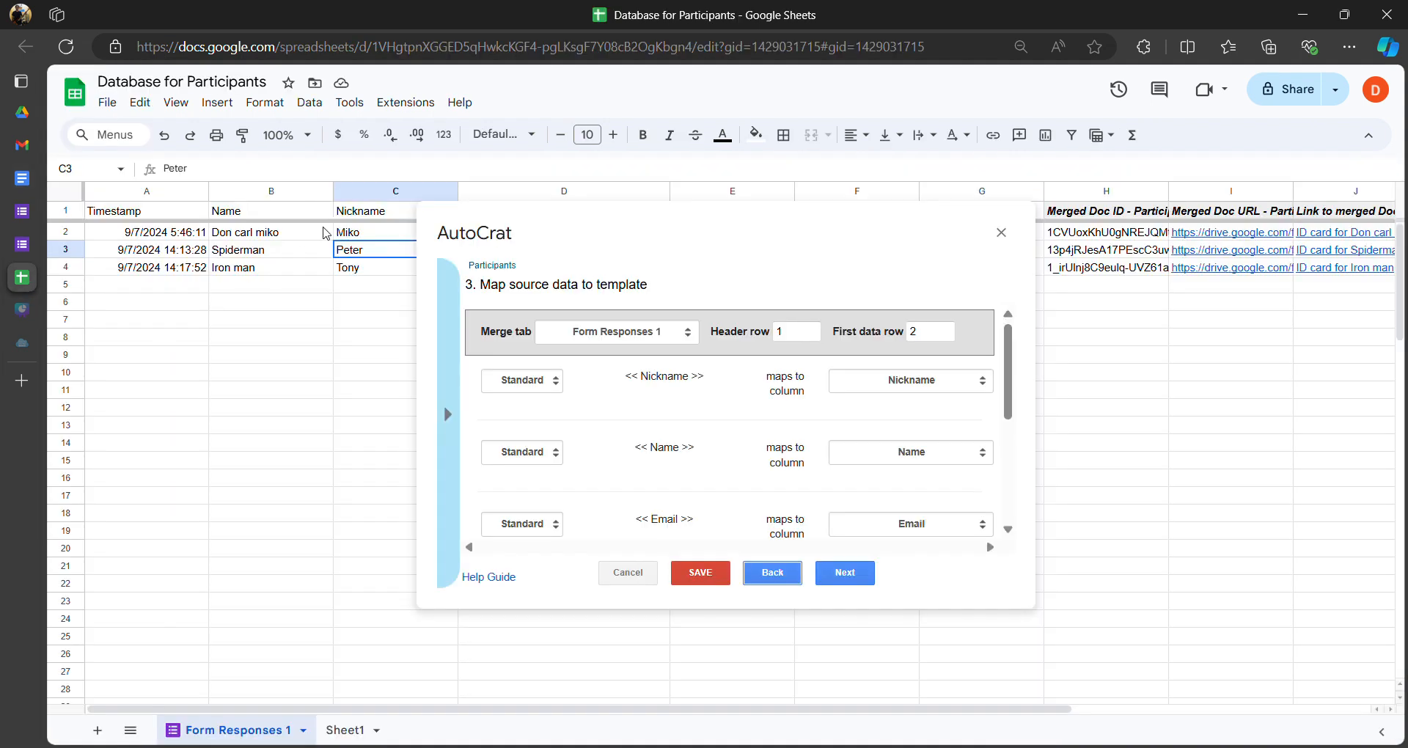
{"action": "left_click", "coordinate": [701, 573]}
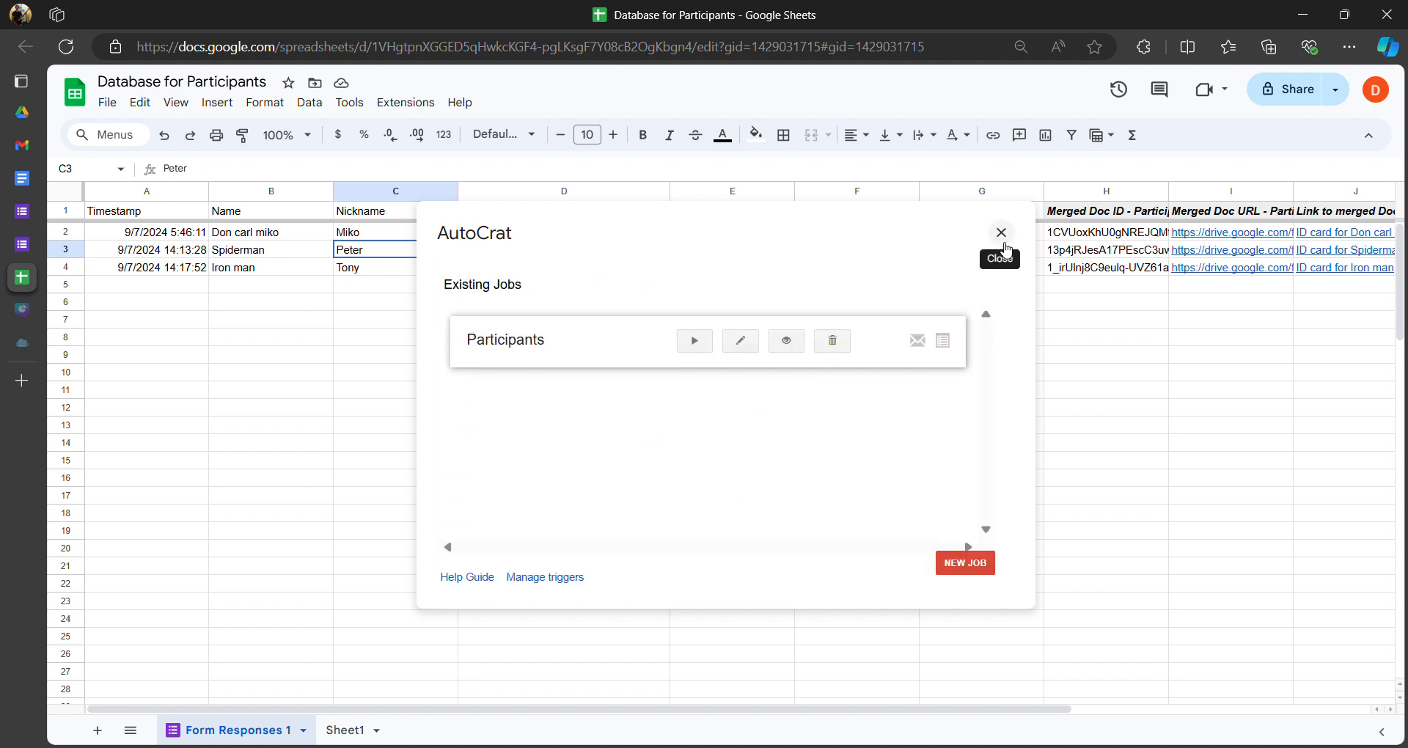
{"action": "left_click", "coordinate": [1002, 235]}
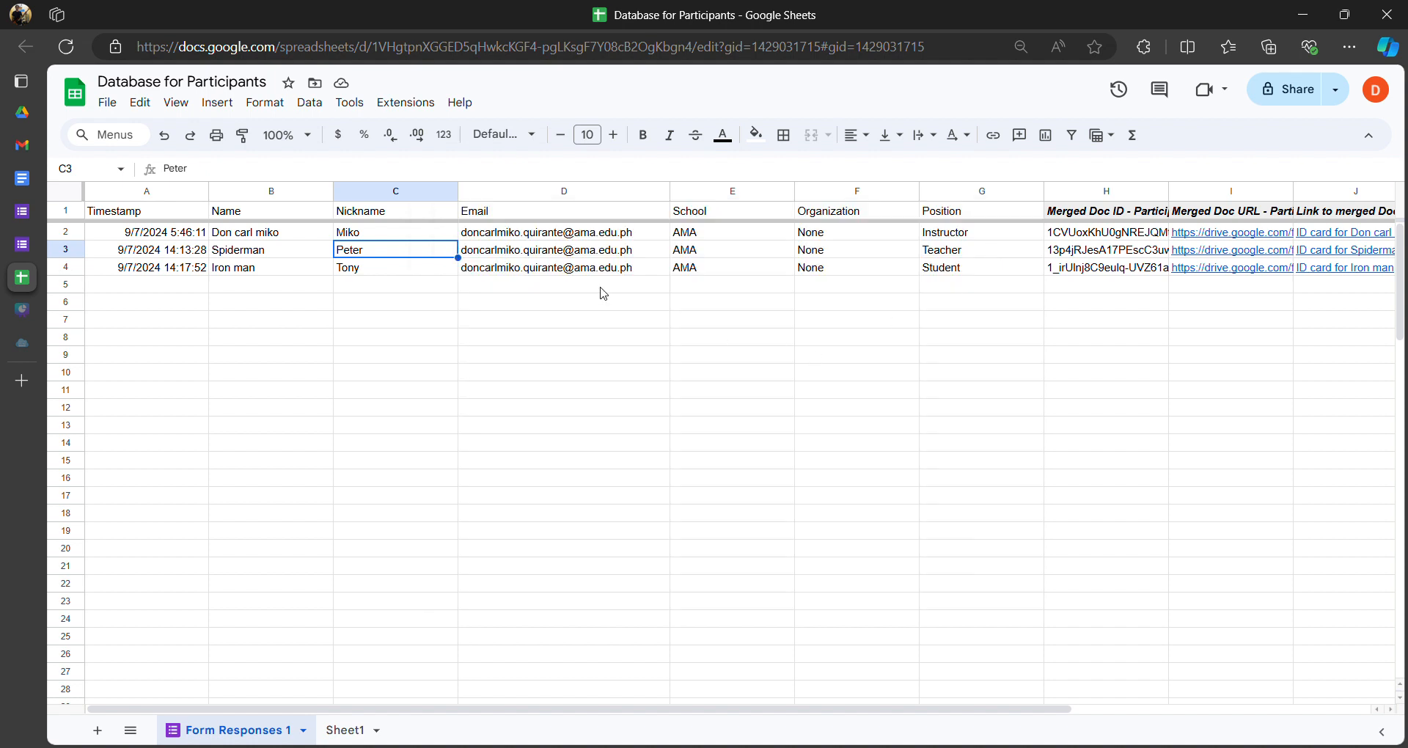
- Check cells C4 and C5 in Form Responses 1, comparing Tony's nickname with the empty cell
{"action": "left_click", "coordinate": [360, 284]}
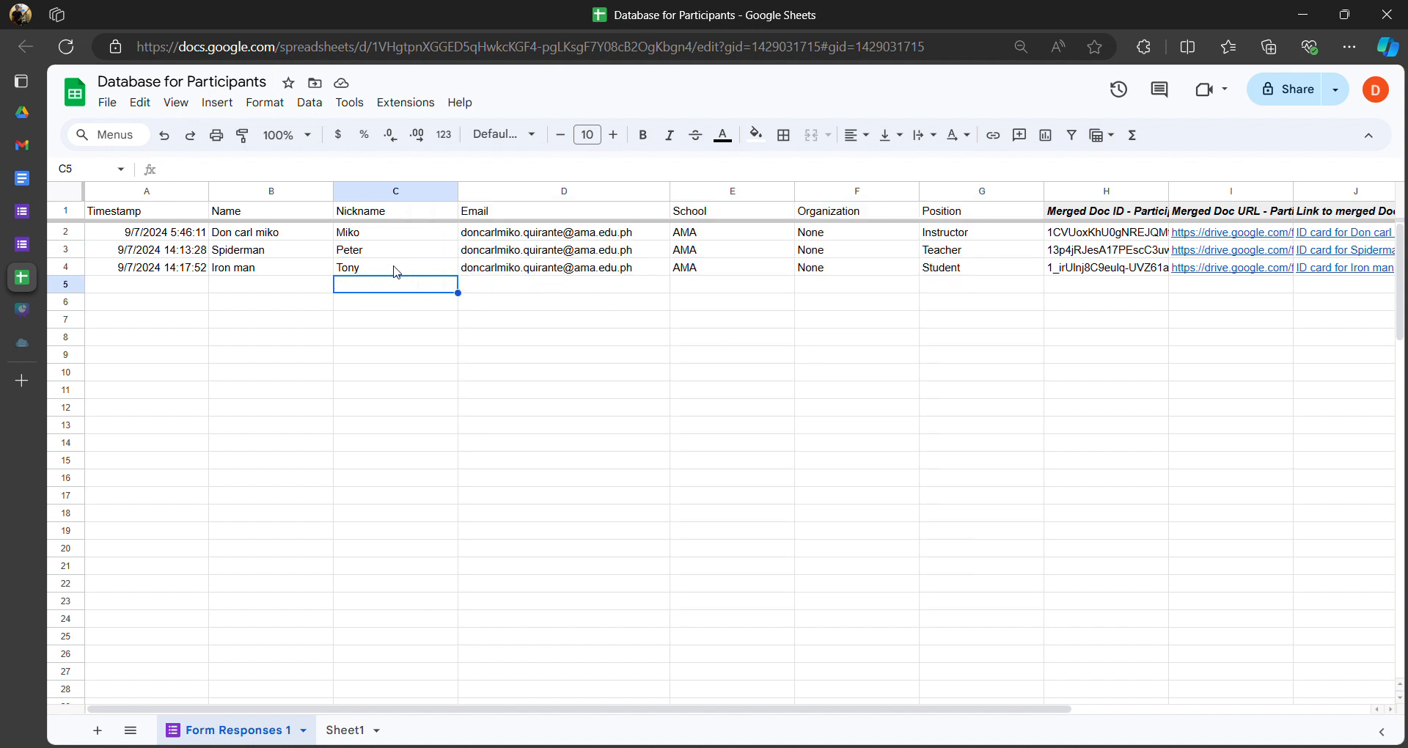
{"action": "left_click", "coordinate": [396, 270]}
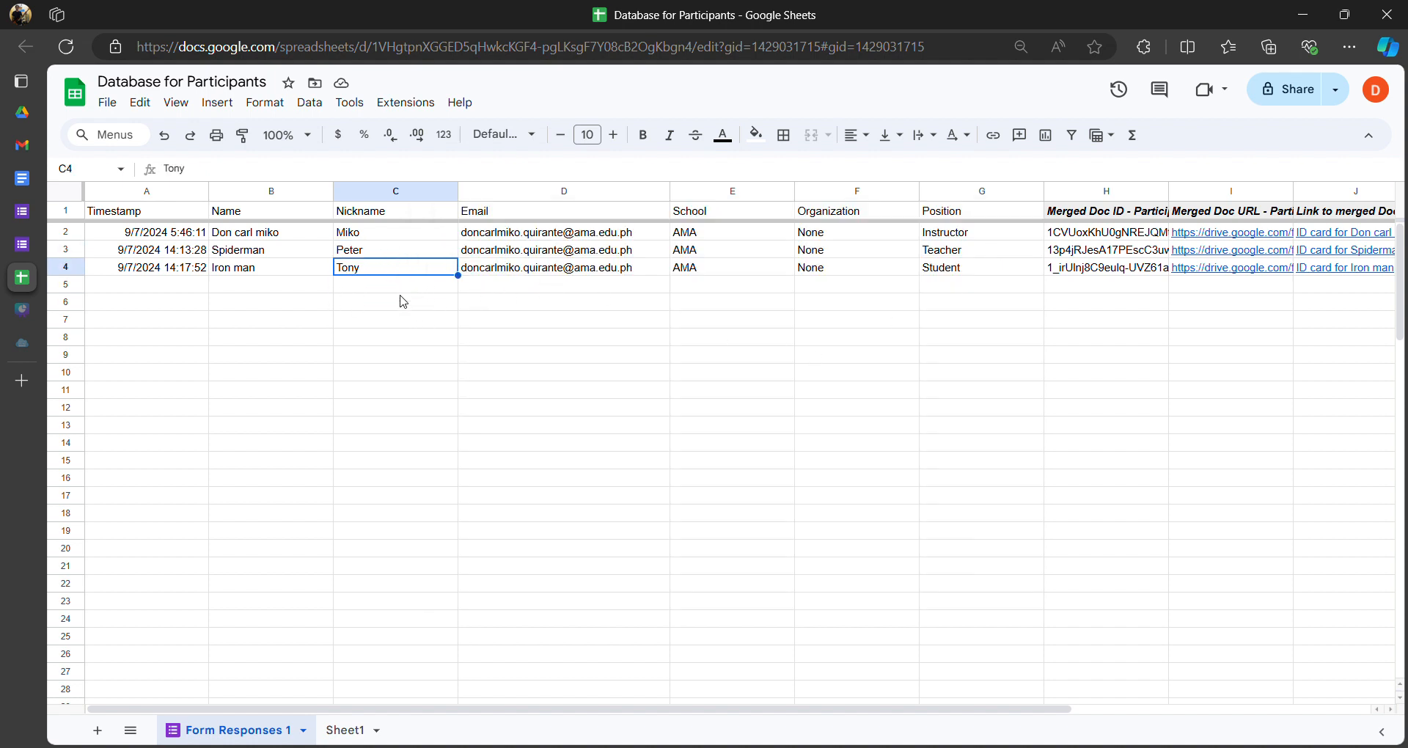
{"action": "left_click", "coordinate": [399, 288]}
{"action": "left_click", "coordinate": [400, 272]}
{"action": "left_click", "coordinate": [417, 289]}
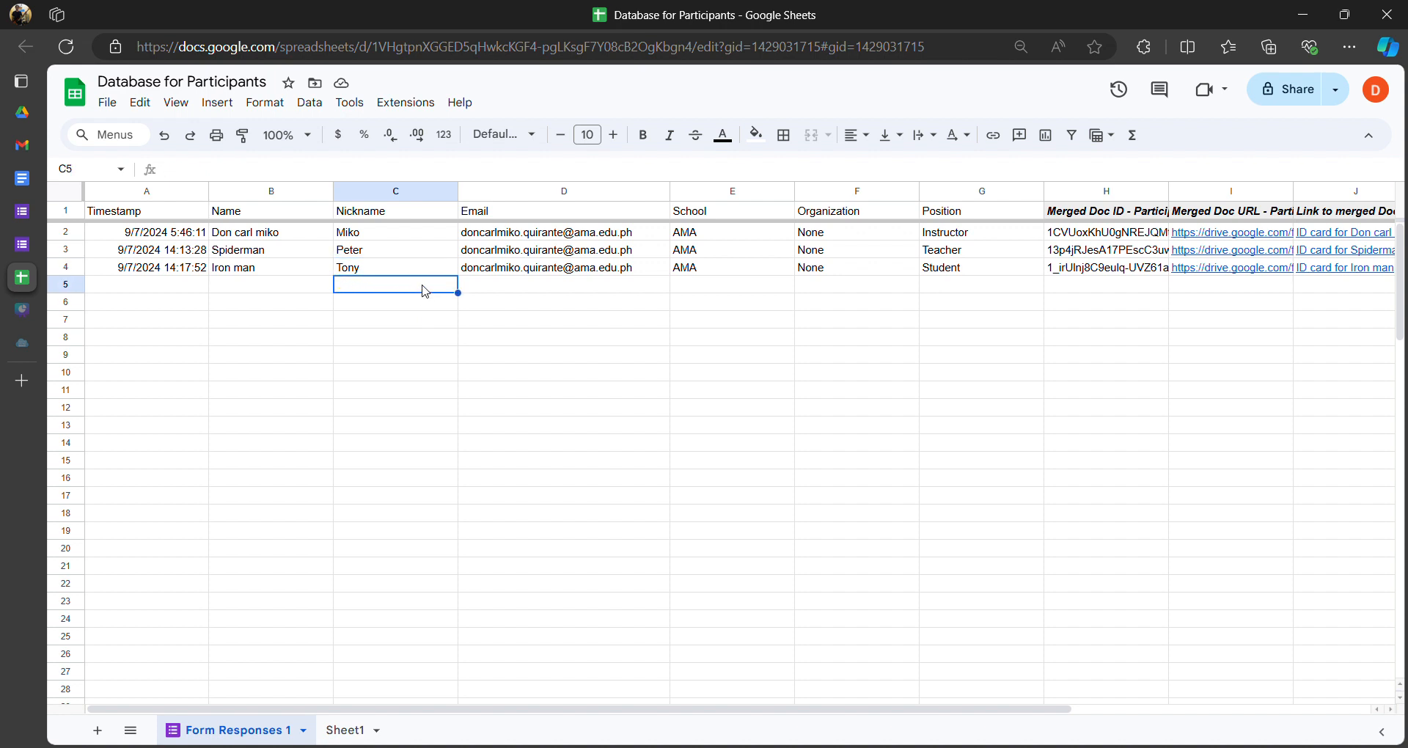
{"action": "left_click", "coordinate": [437, 269]}
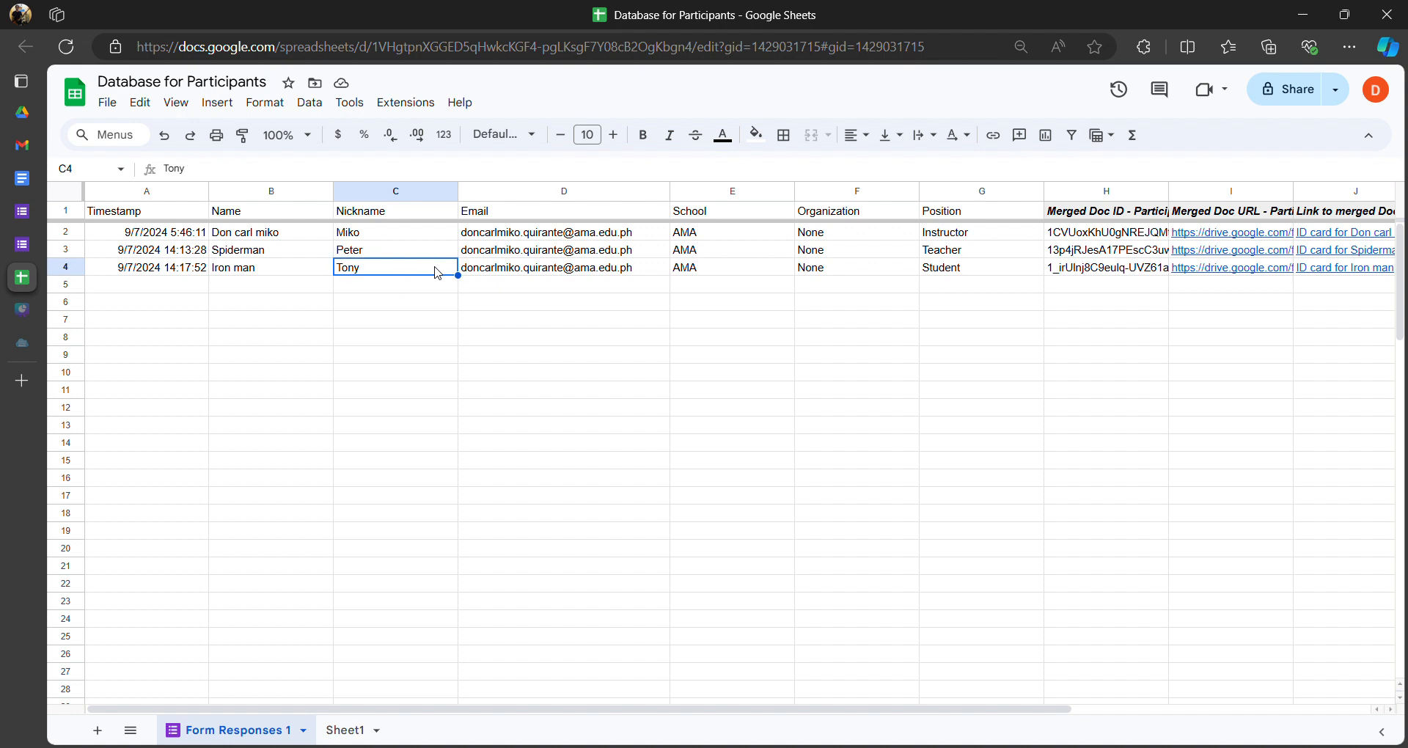